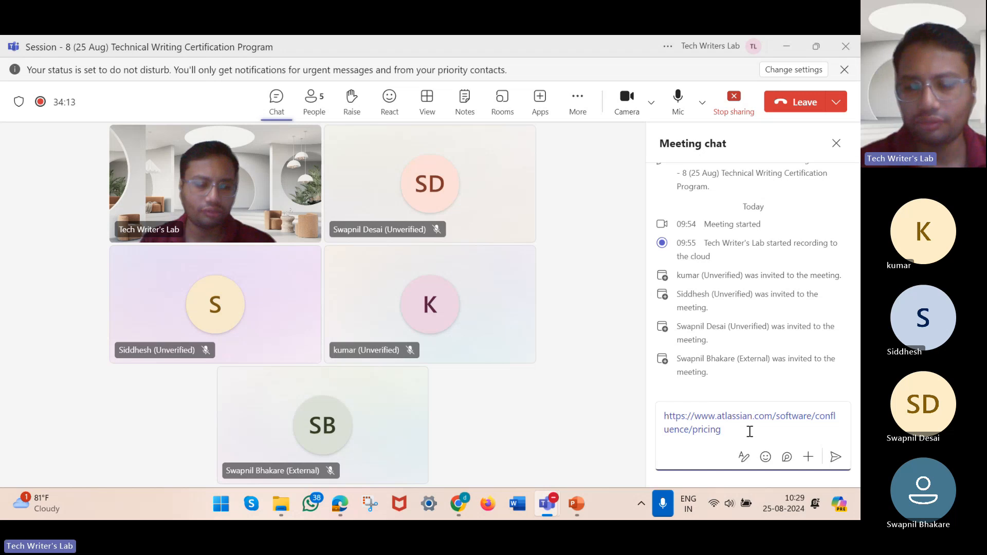
Post the Confluence pricing page link in the meeting chat and return to the pricing page in the browser
key("Return")
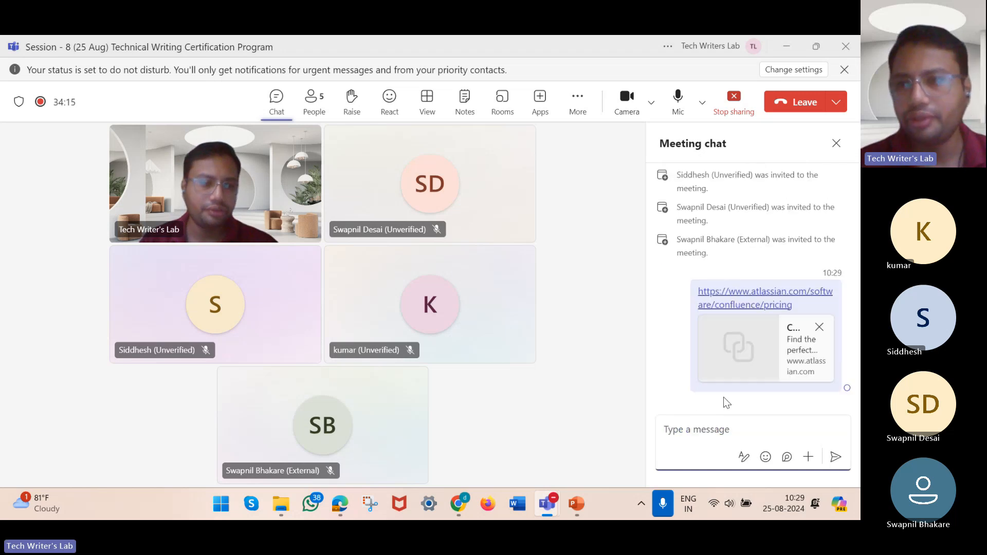
left_click(785, 47)
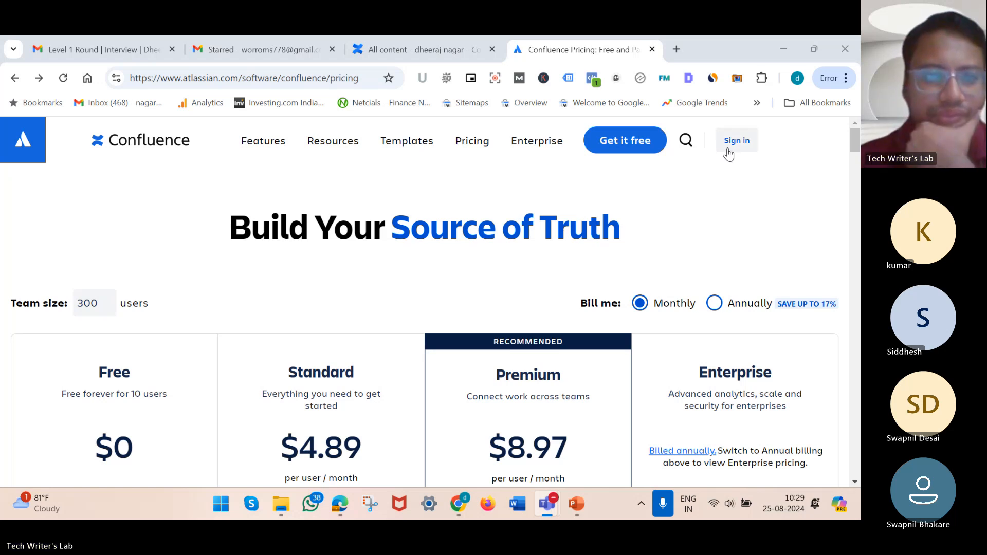
Examine the prices and included features of the Free, Standard, Premium and Enterprise plans
scroll(535, 266, "down", 1)
scroll(536, 269, "up", 1)
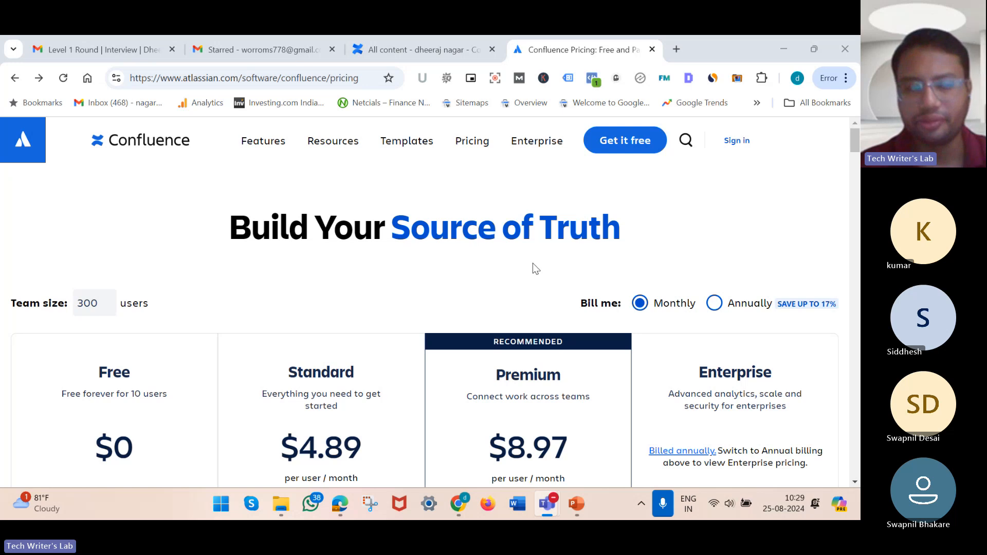
scroll(535, 267, "down", 2)
scroll(535, 268, "up", 1)
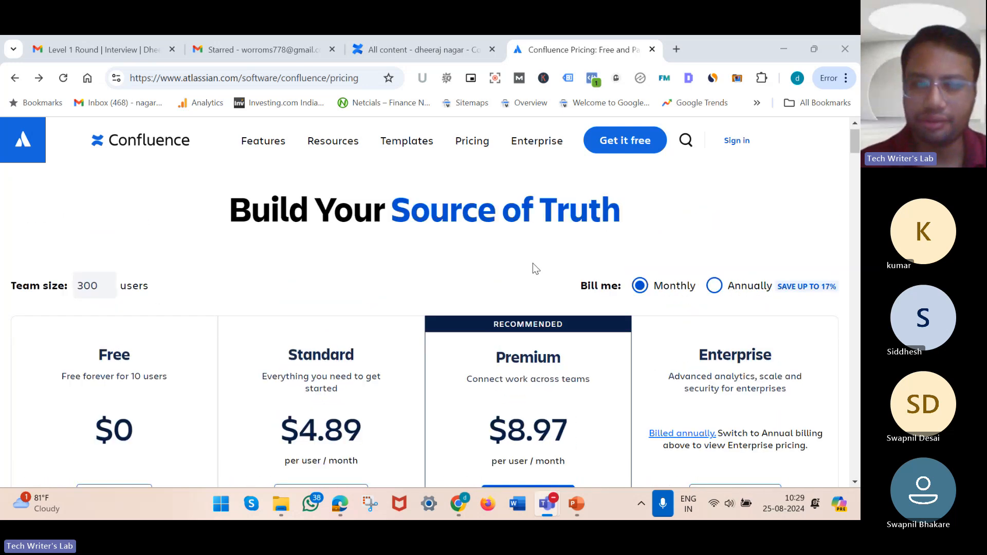
scroll(535, 267, "down", 2)
scroll(534, 266, "up", 1)
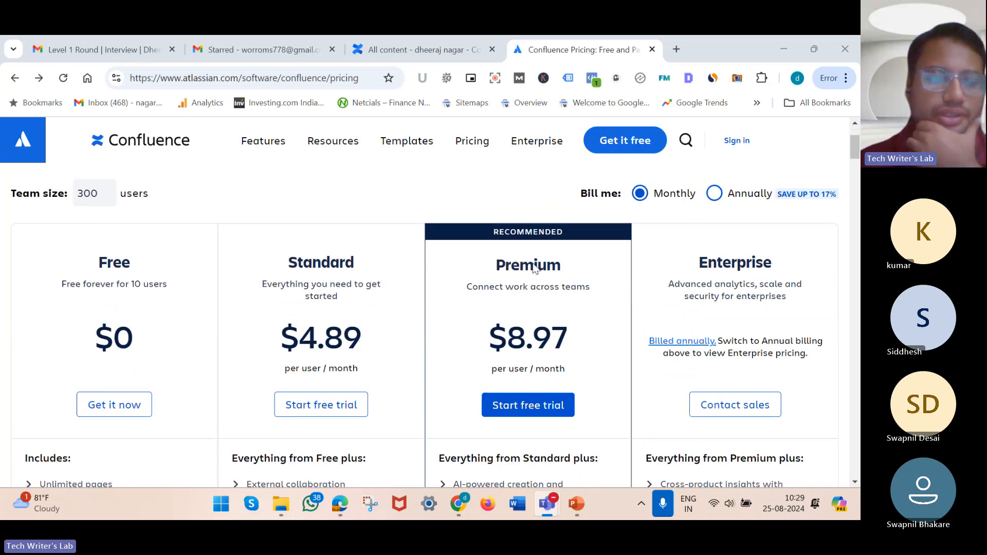
scroll(535, 270, "up", 1)
scroll(119, 358, "down", 3)
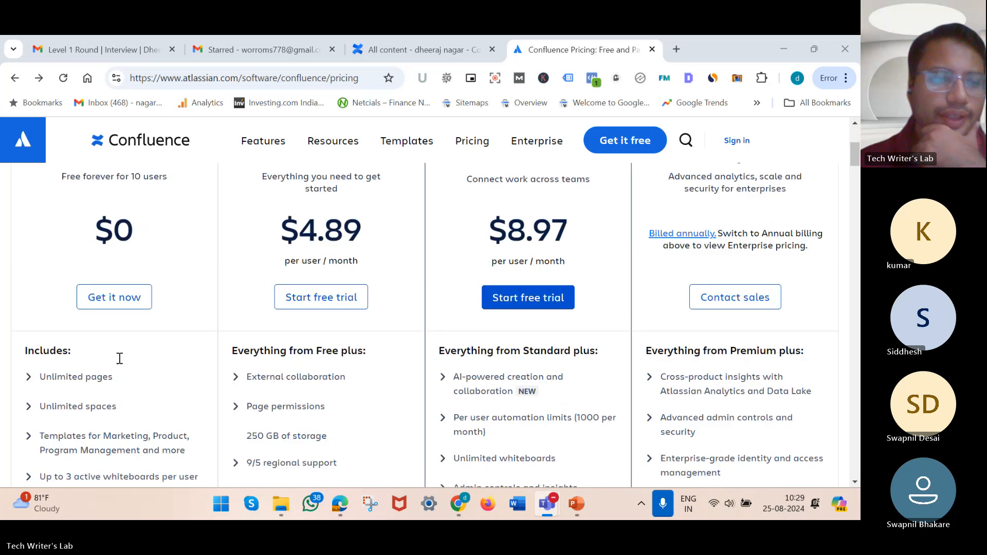
scroll(103, 217, "up", 2)
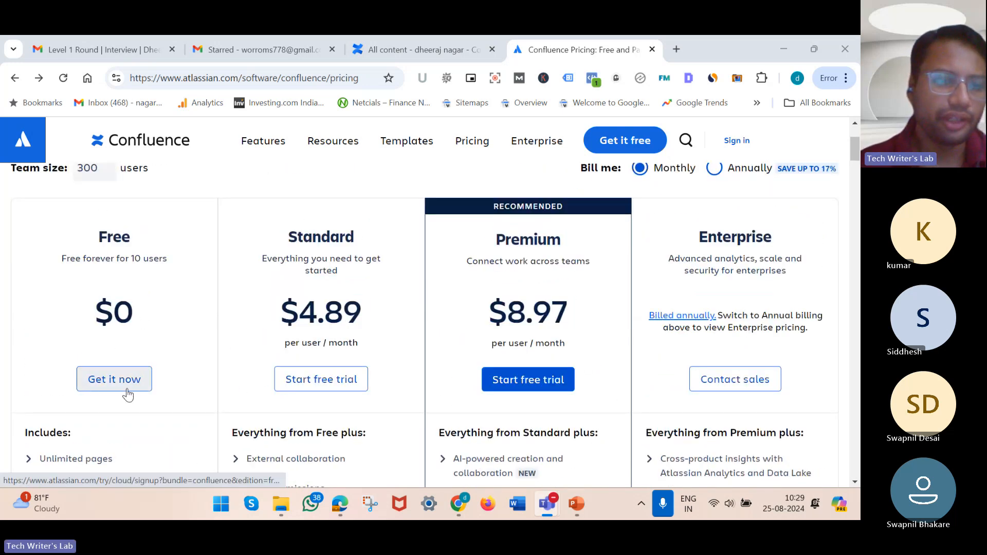
Highlight the Free plan's "Free forever for 10 users" line and look over the plan's included features
left_click(77, 256)
triple_click(81, 258)
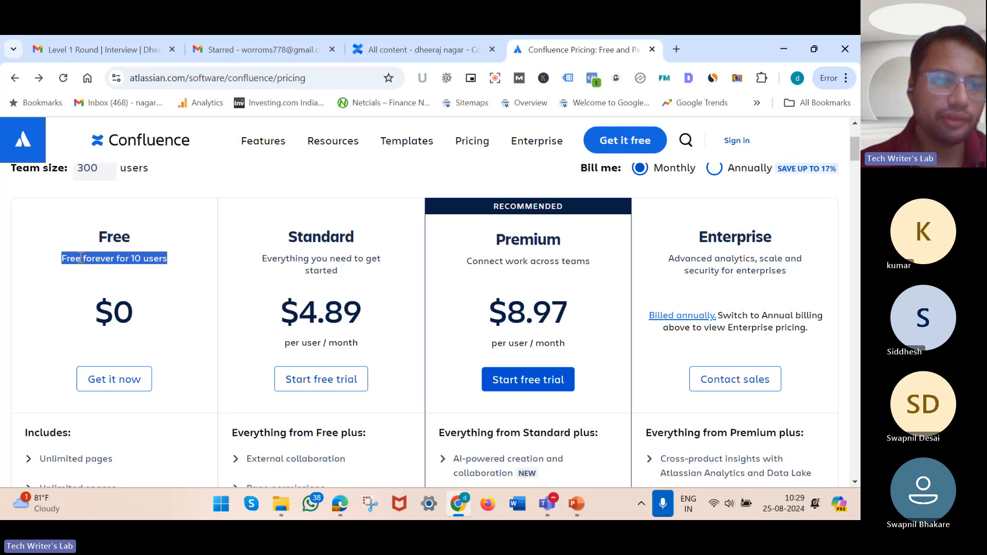
scroll(174, 367, "down", 1)
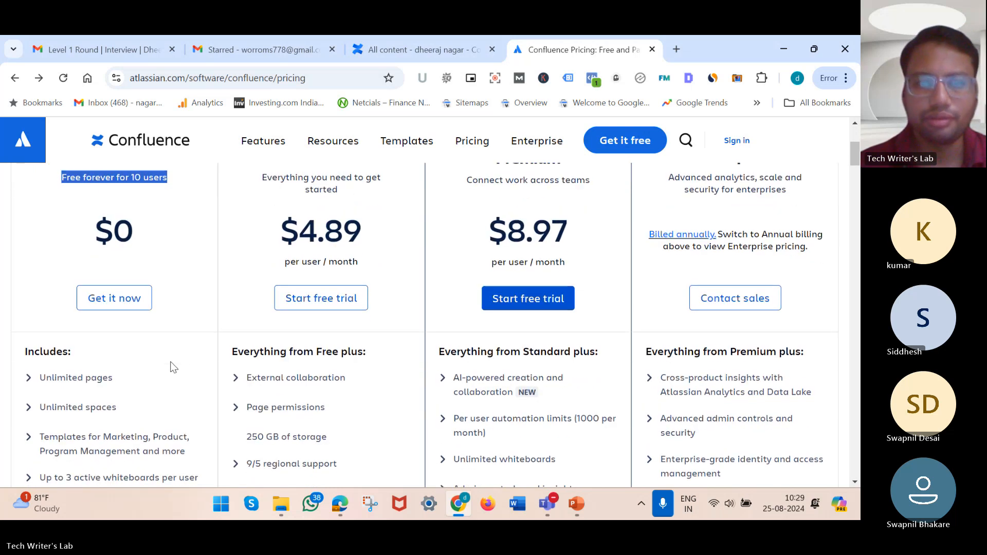
scroll(173, 367, "up", 1)
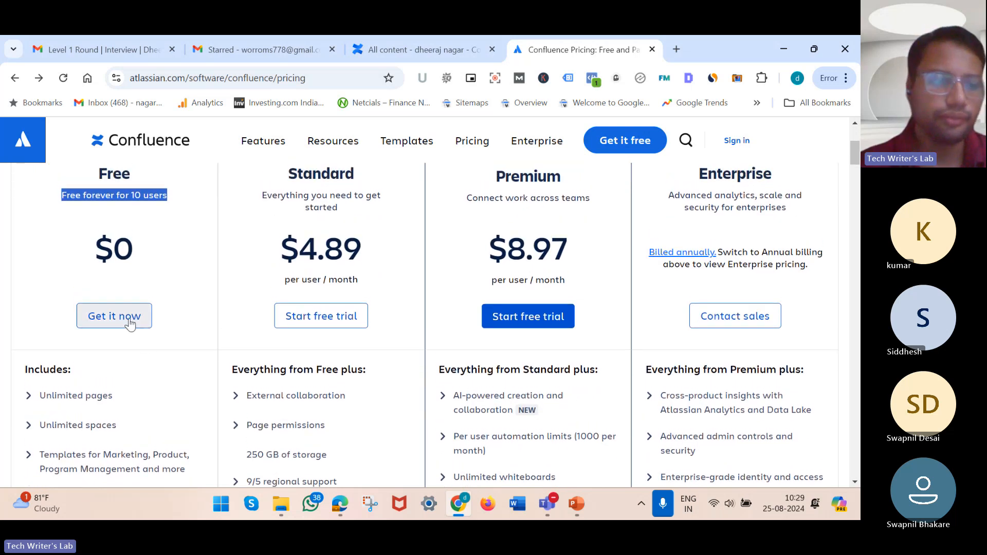
scroll(144, 402, "down", 2)
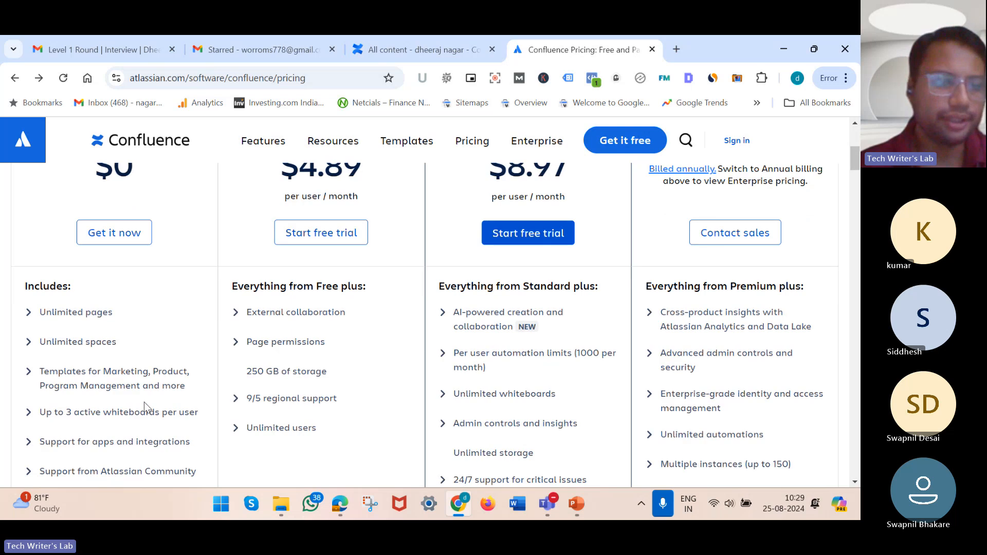
Expand the Unlimited pages and Unlimited spaces descriptions in the Free plan's feature list
left_click(28, 315)
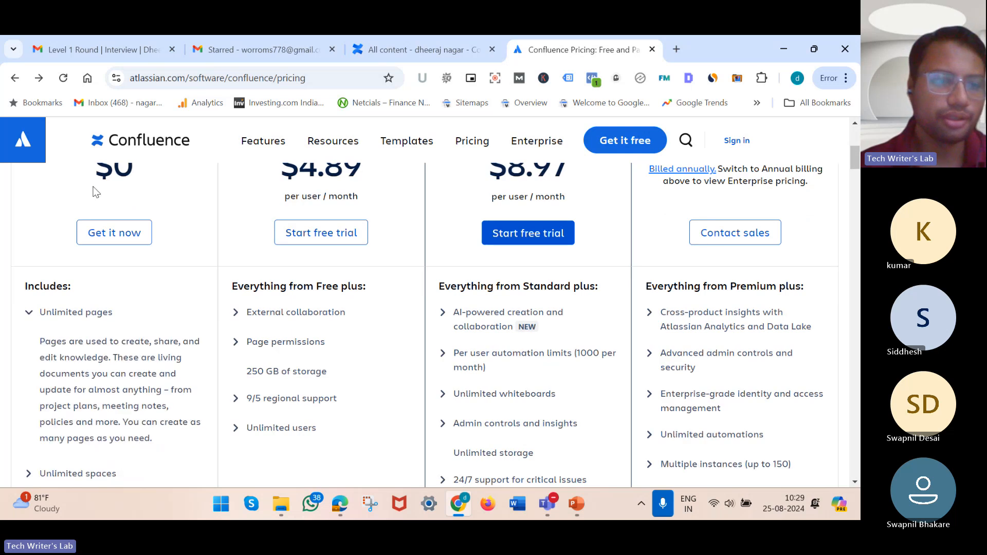
scroll(65, 220, "up", 3)
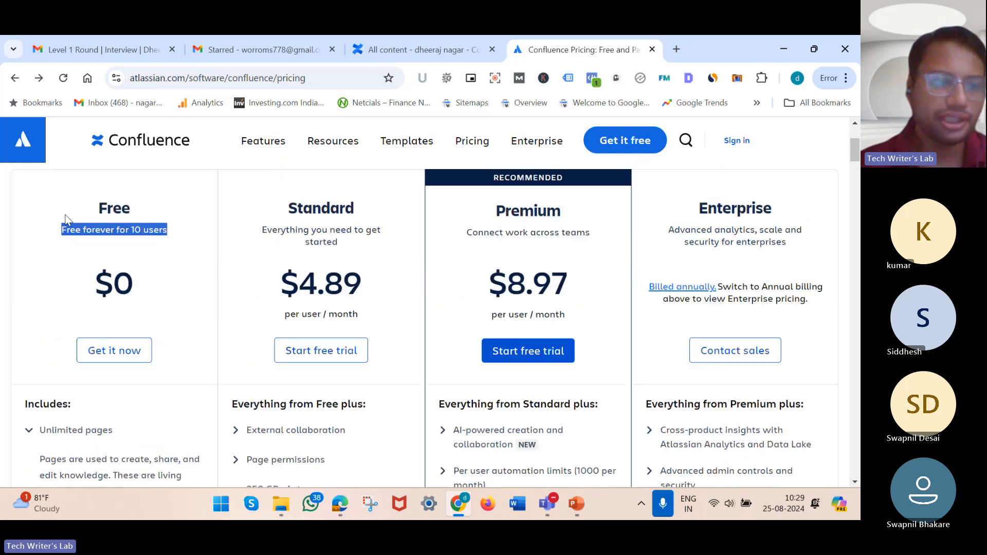
scroll(122, 236, "down", 4)
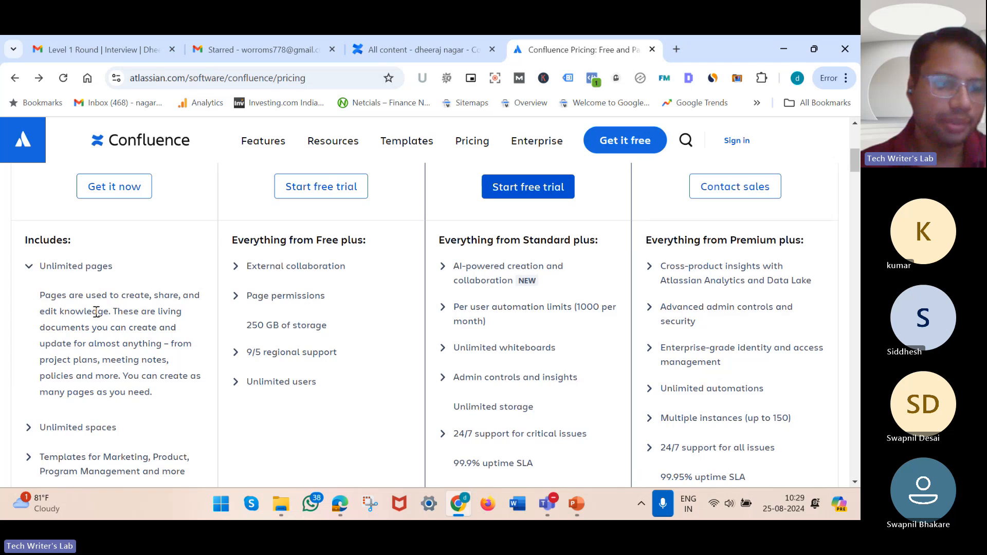
scroll(49, 308, "down", 2)
left_click(26, 342)
Expand the Free plan's descriptions of templates and of up to 3 active whiteboards per user
scroll(27, 342, "down", 3)
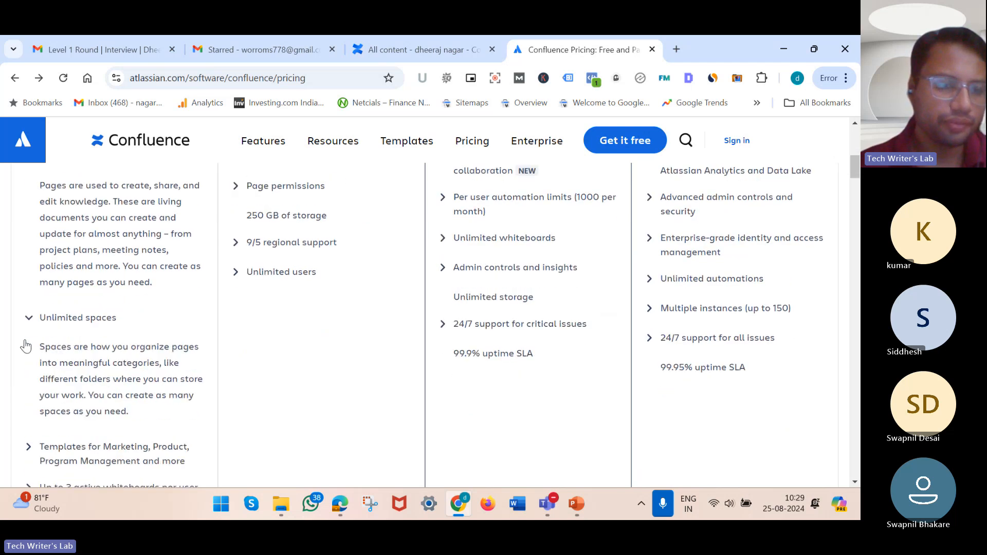
left_click(28, 340)
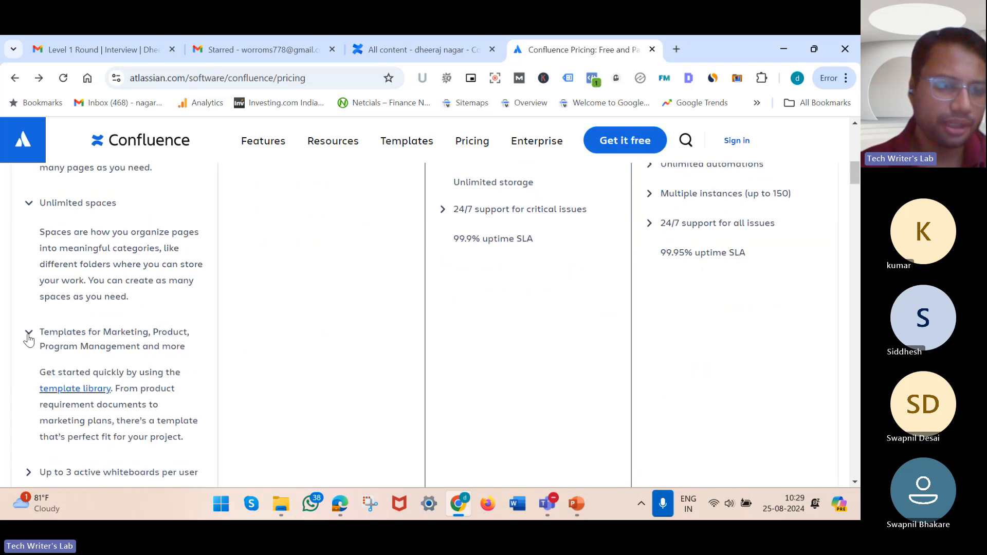
scroll(29, 339, "down", 2)
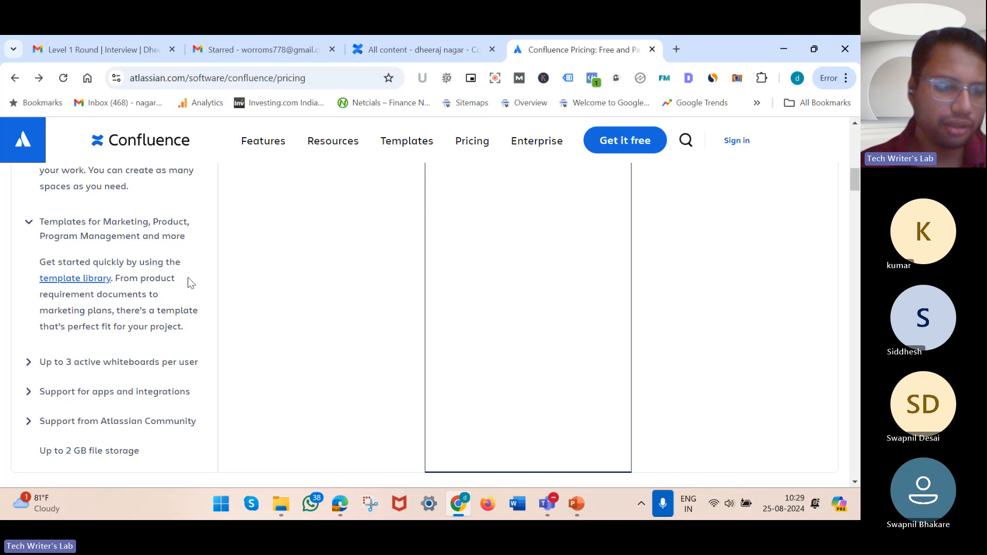
left_click(25, 366)
Expand the Free plan's Support for apps and integrations and Support from Atlassian Community descriptions
scroll(27, 365, "down", 3)
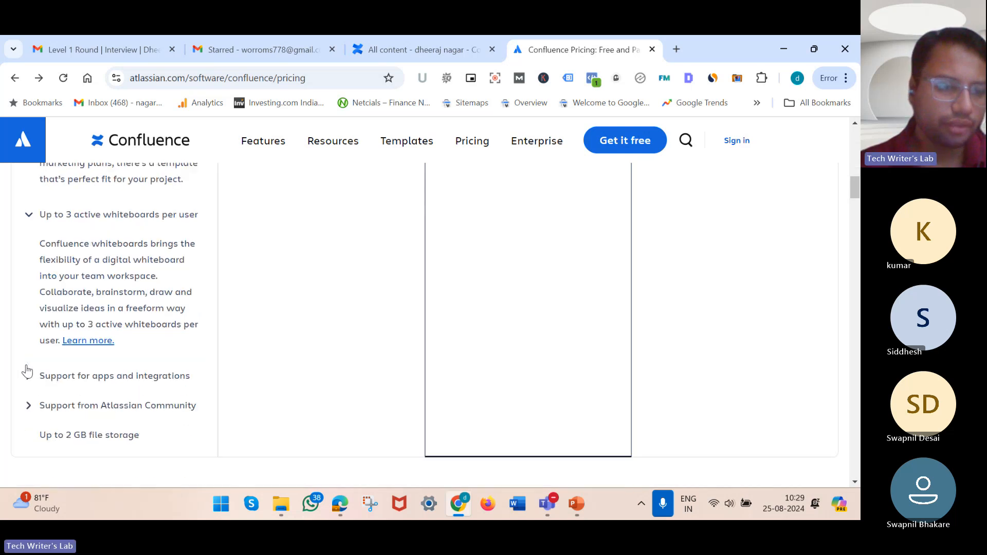
left_click(28, 360)
scroll(28, 360, "down", 3)
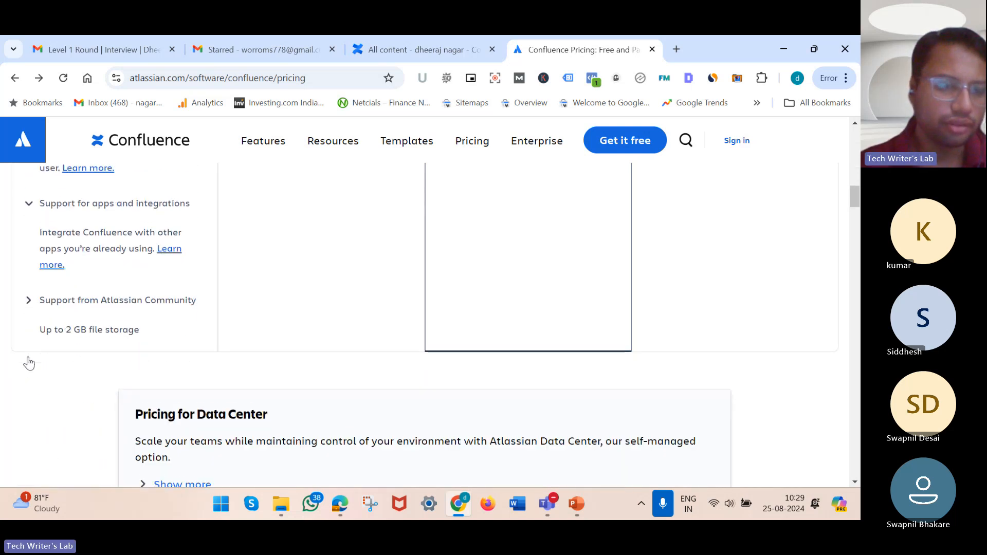
left_click(28, 302)
Highlight the Free plan's "Up to 2 GB file storage" line and return to the plan price comparison
scroll(79, 377, "down", 1)
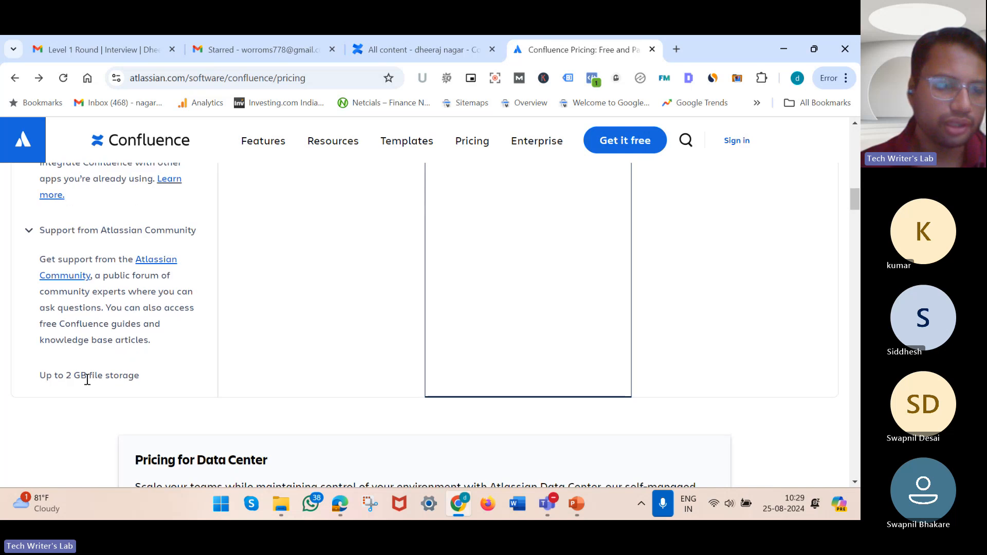
triple_click(80, 378)
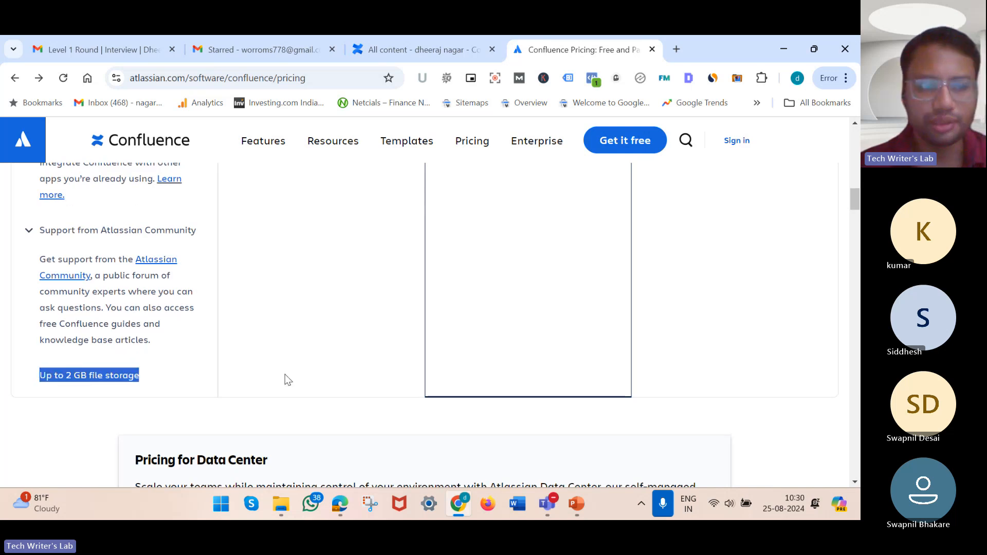
scroll(285, 374, "up", 1)
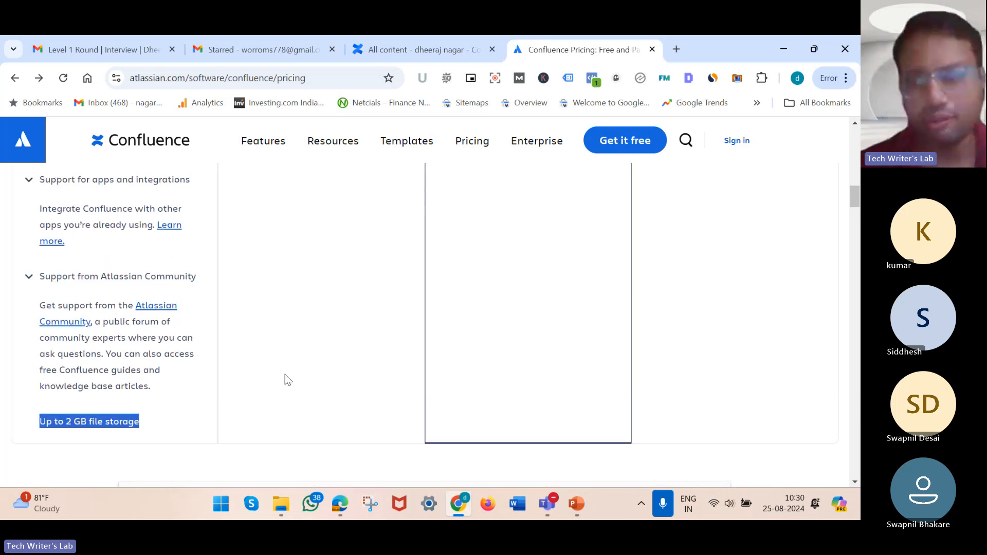
scroll(284, 374, "up", 1)
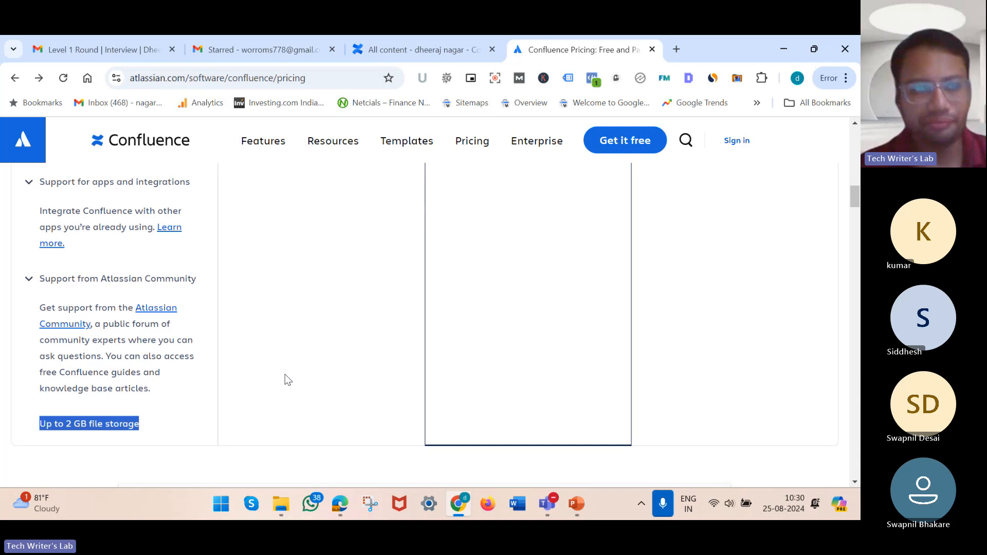
scroll(285, 374, "up", 15)
scroll(285, 375, "down", 3)
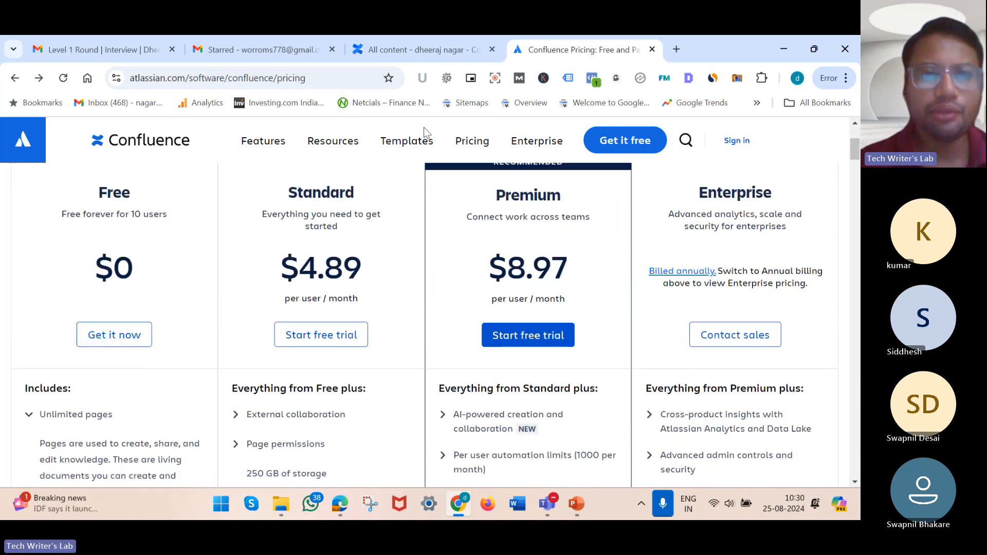
Switch to the Confluence site showing the personal space's content and accept all cookies
left_click(396, 49)
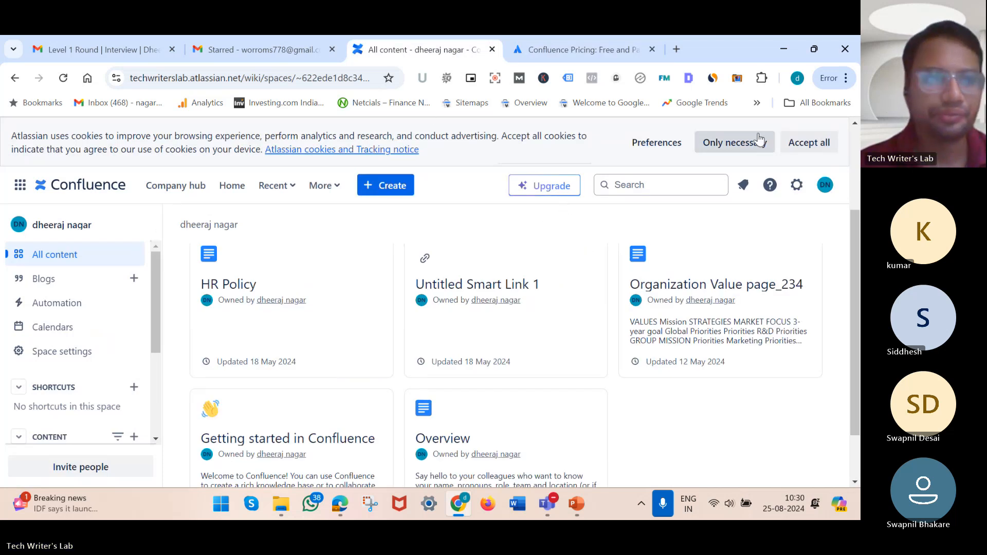
left_click(812, 147)
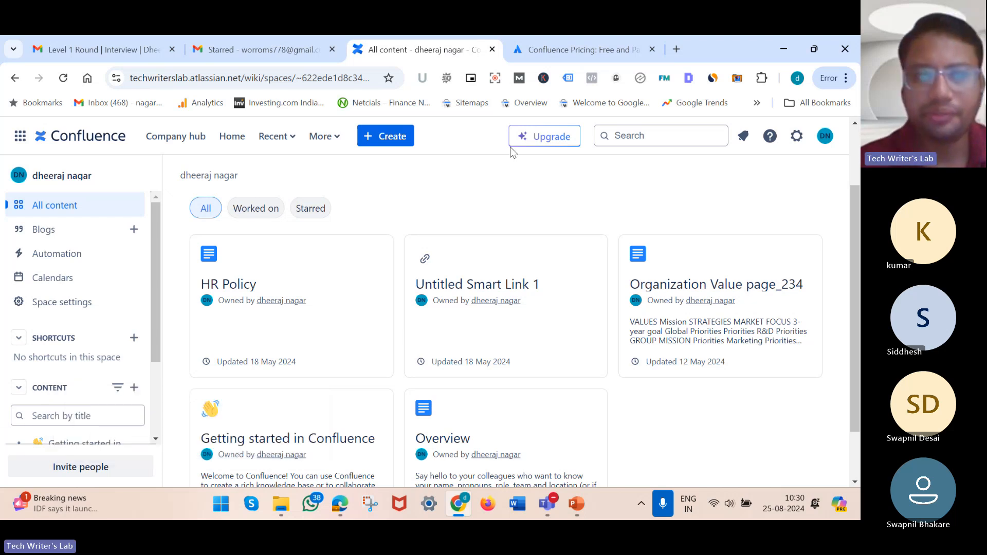
Open the account options to view the Standard or Premium trial entry and look over the All content page
left_click(826, 137)
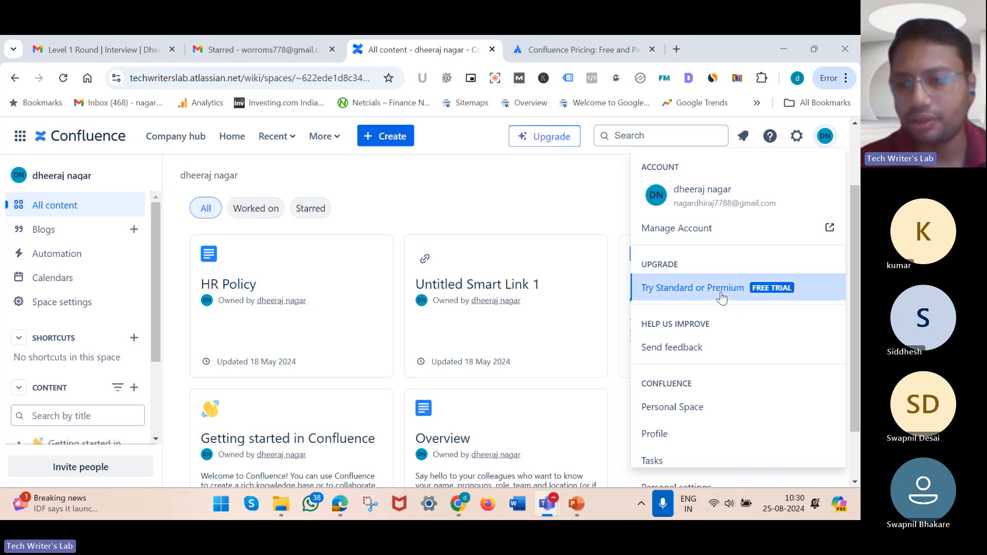
scroll(722, 298, "down", 1)
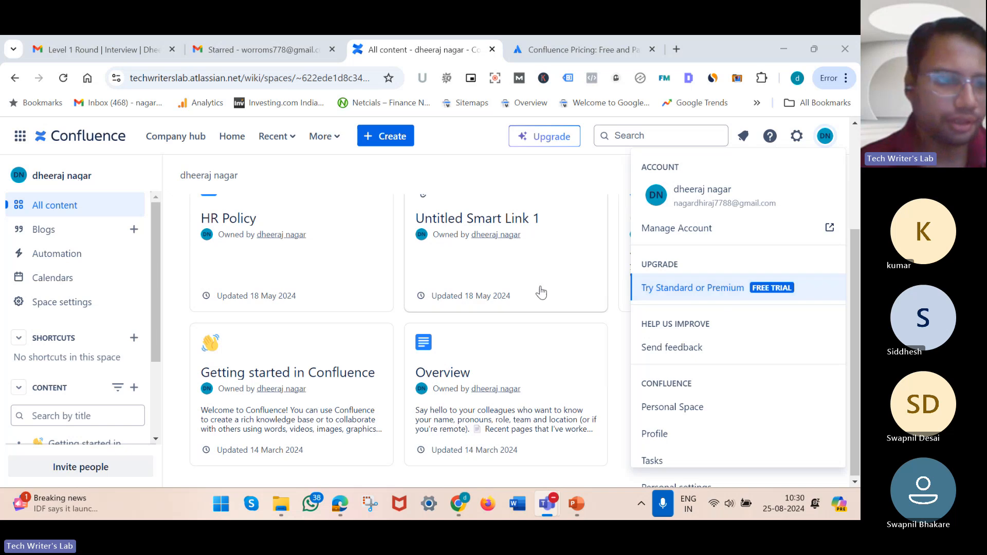
scroll(538, 288, "up", 3)
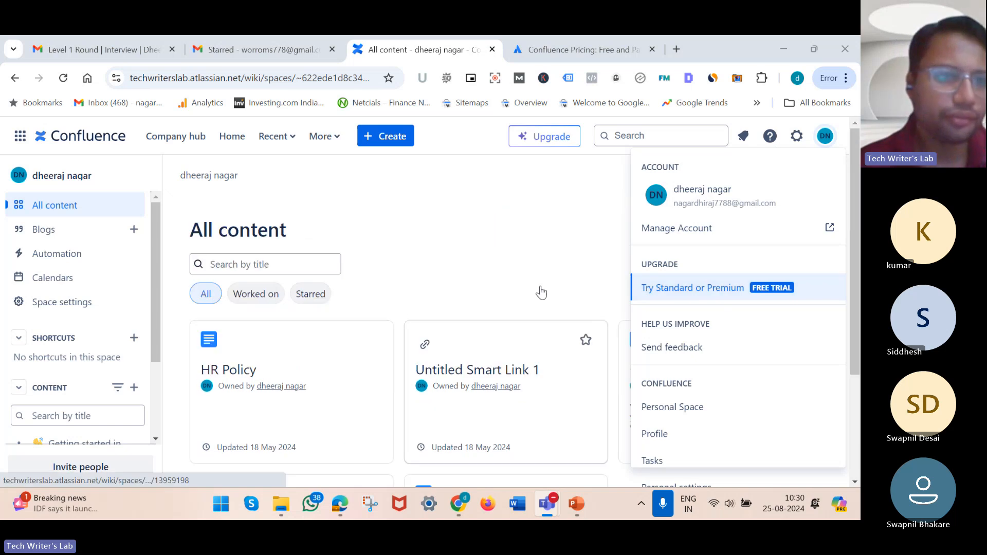
Go to the Confluence home page and dismiss the research study invitation covering the app switcher
left_click(228, 138)
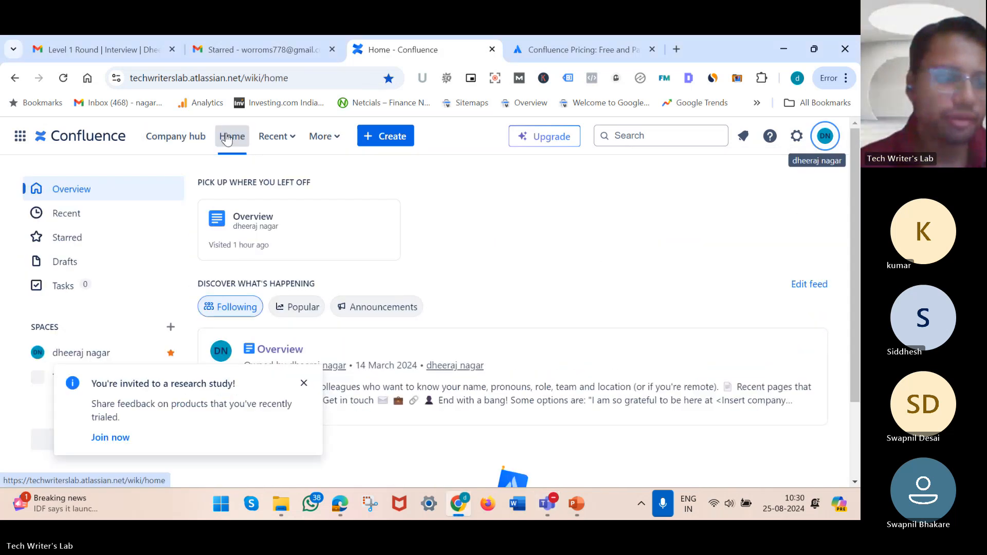
left_click(20, 137)
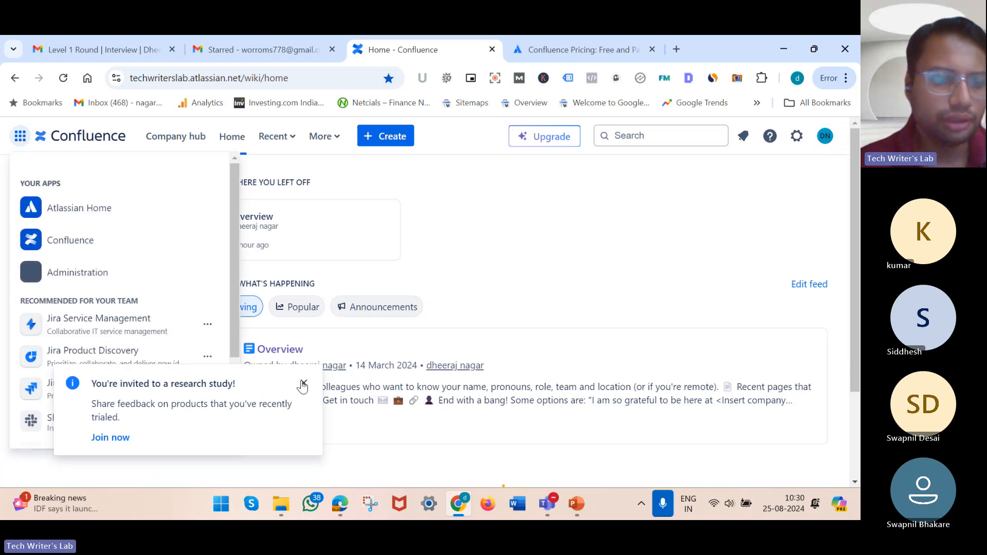
left_click(302, 385)
Look through the apps and recommended Atlassian products in the app switcher and close it
scroll(126, 356, "down", 2)
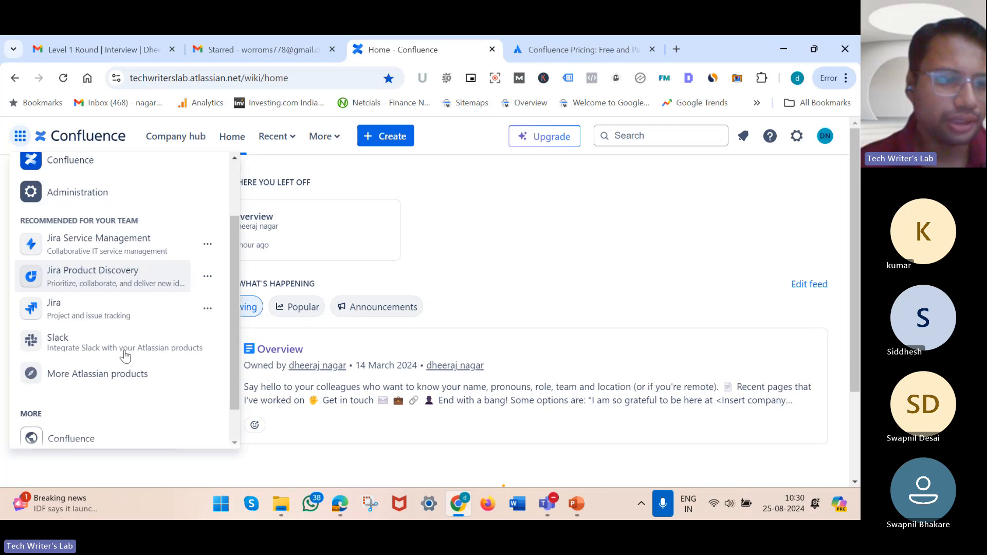
scroll(113, 222, "up", 2)
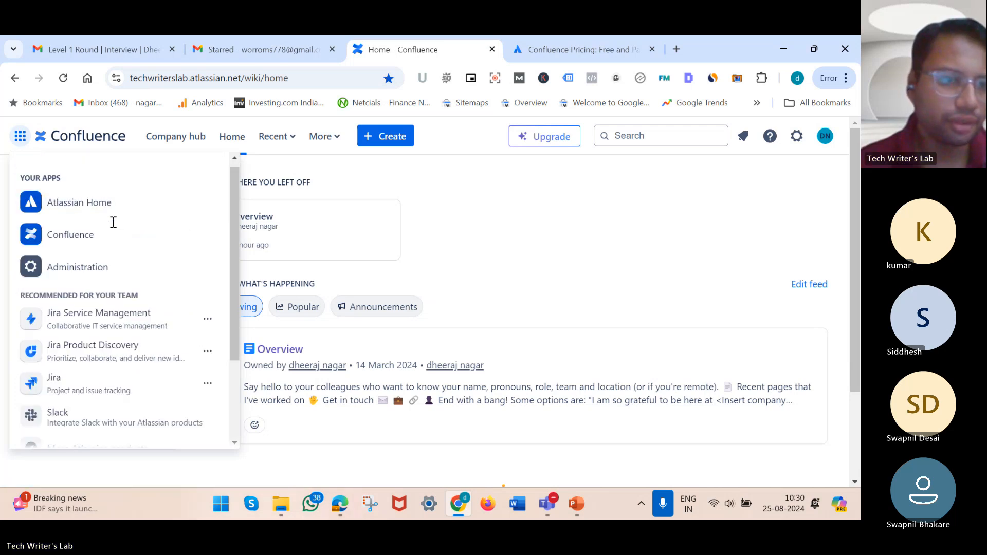
scroll(97, 324, "down", 2)
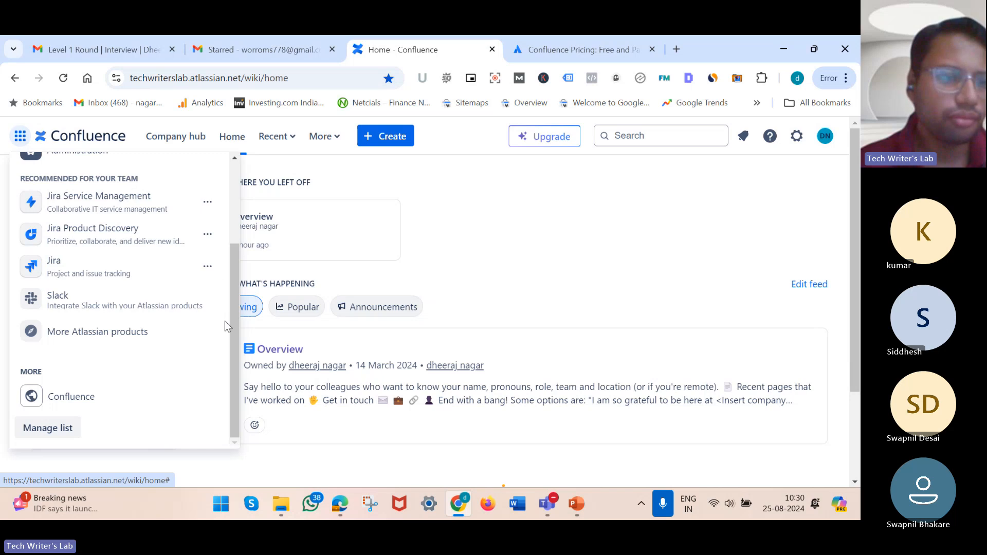
left_click(452, 263)
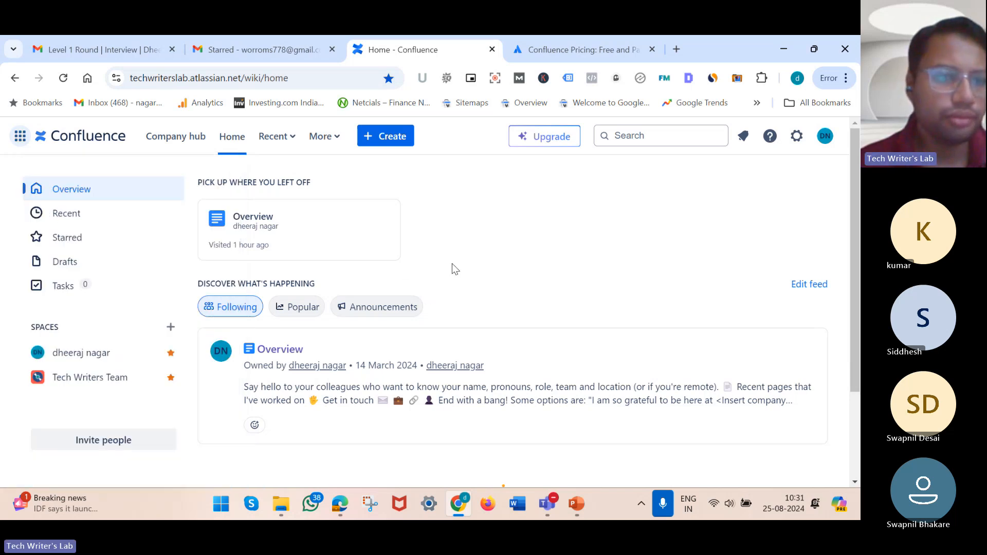
Open the site's General configuration page, look over its administration and settings entries, and return to the Confluence home page
left_click(796, 143)
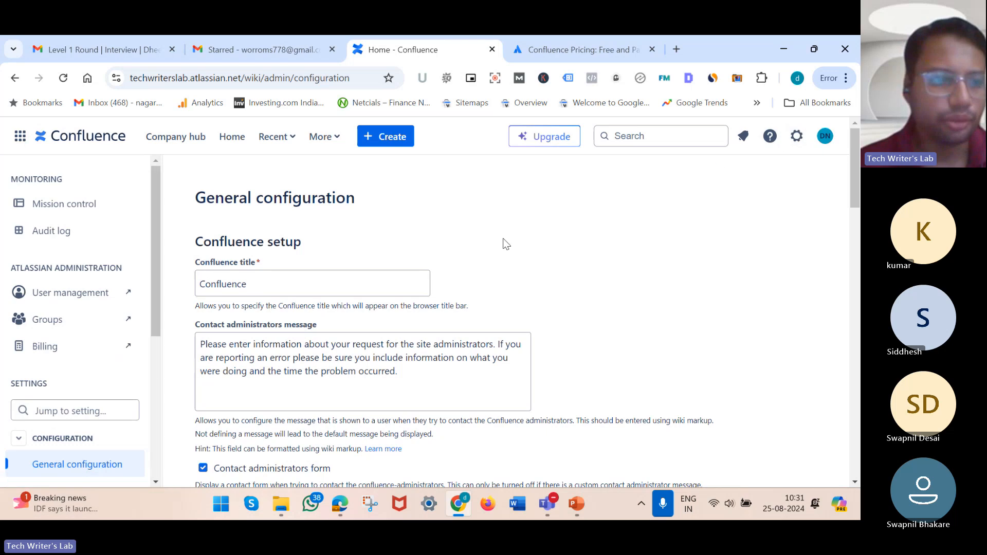
scroll(64, 359, "down", 3)
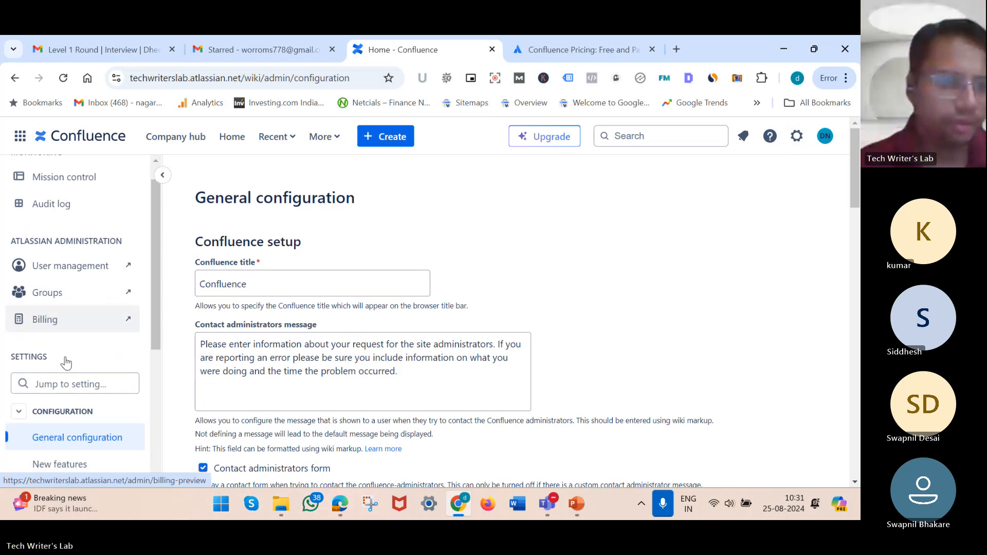
scroll(67, 363, "up", 3)
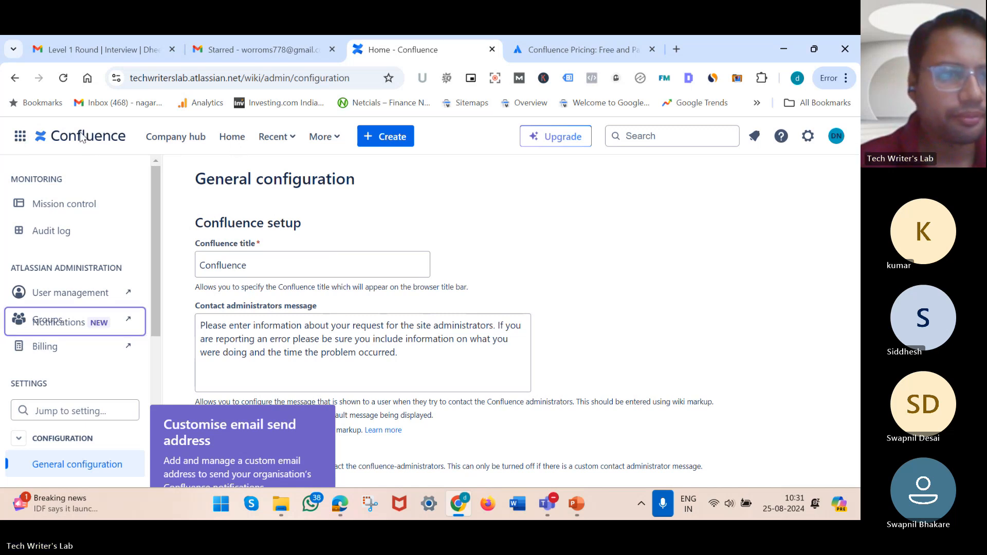
left_click(15, 78)
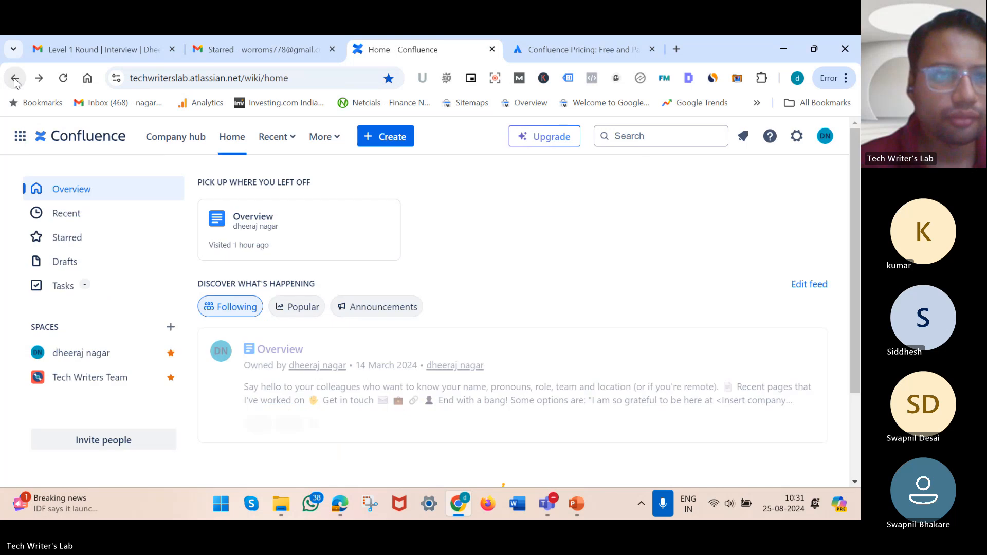
left_click(231, 146)
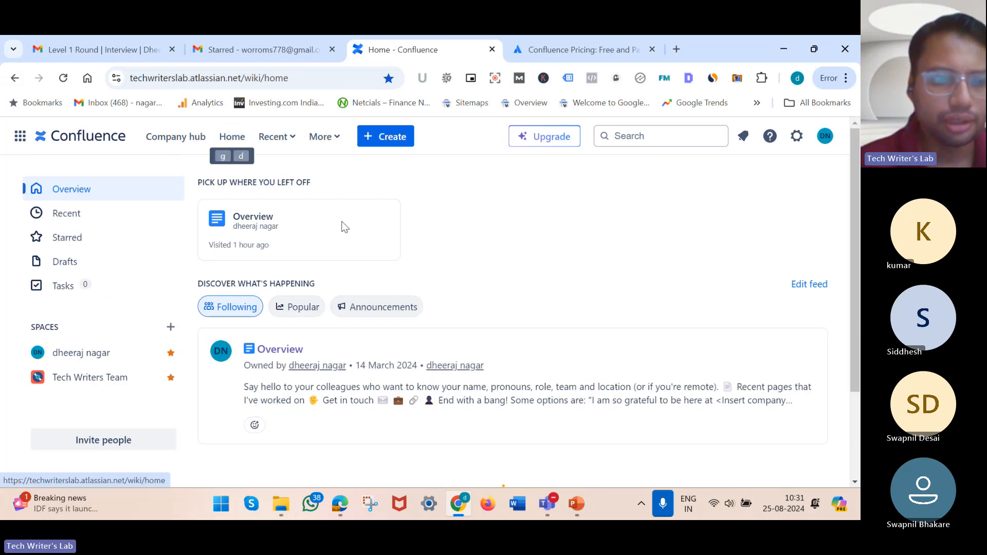
Look over the home page feed and view the Recent and Starred page lists
scroll(478, 331, "down", 1)
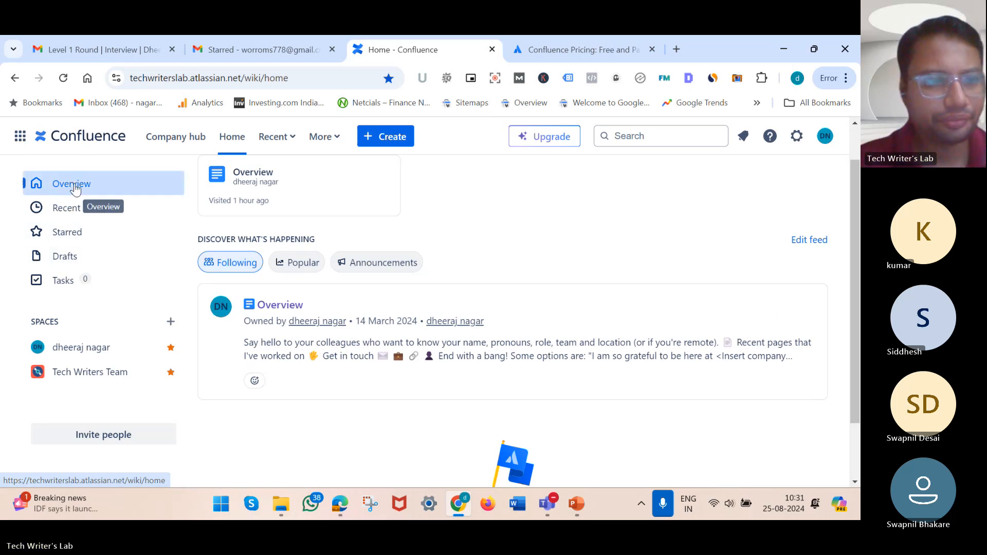
left_click(70, 212)
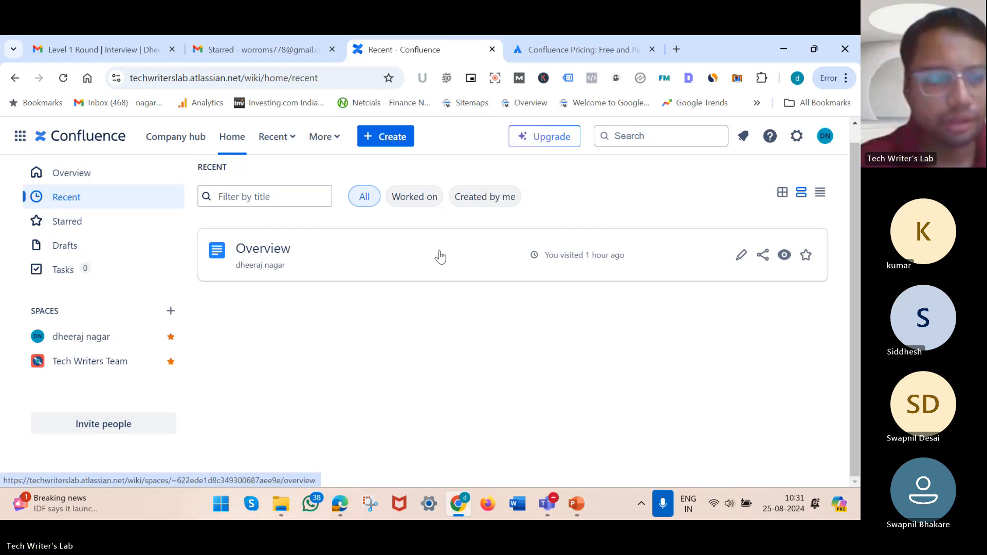
left_click(102, 221)
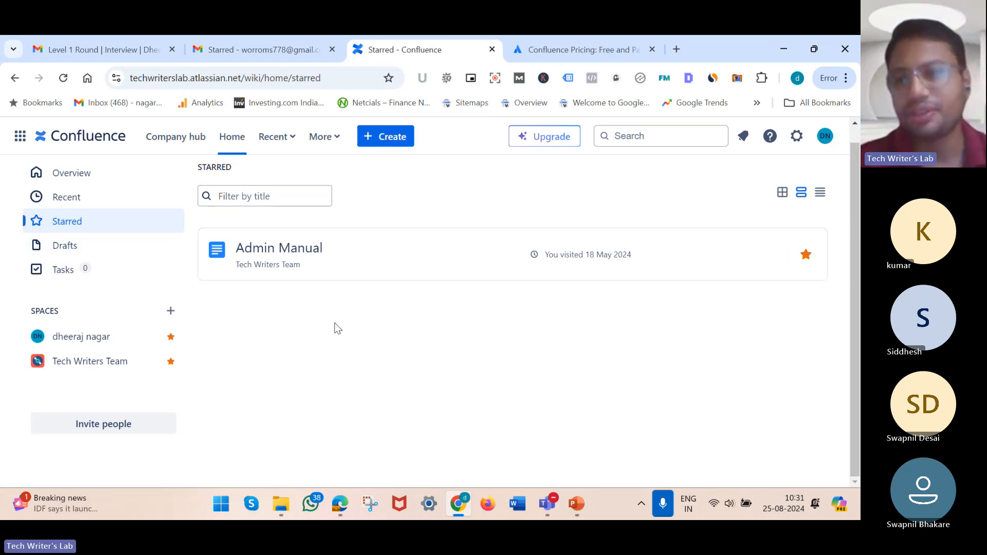
Switch to the Gmail inbox and star the newest HDFC Bank message
left_click(142, 45)
left_click(158, 236)
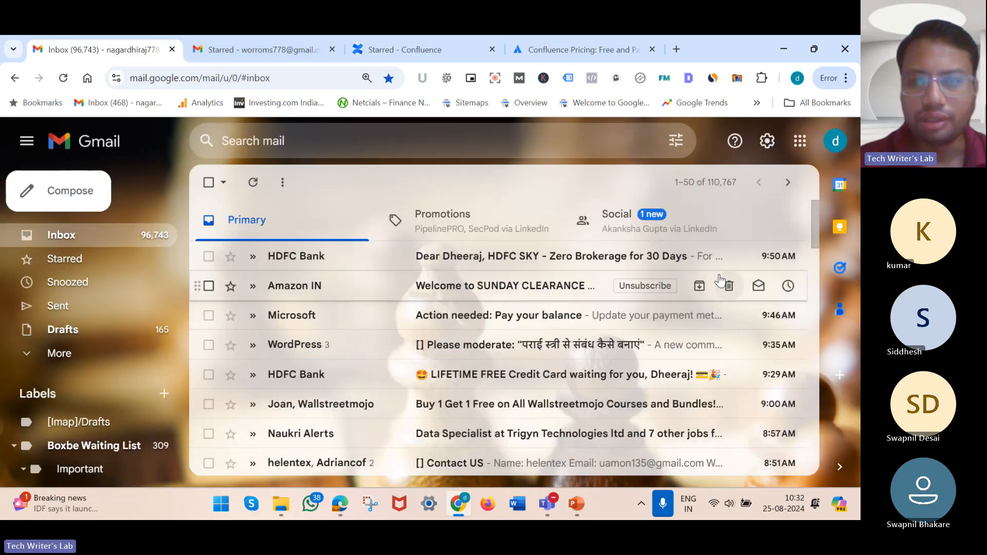
left_click(231, 259)
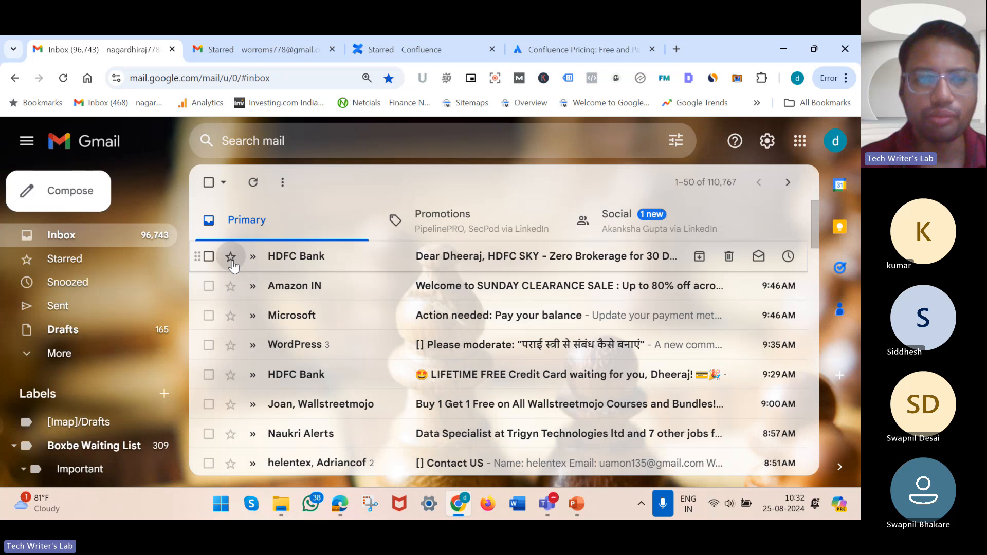
left_click(231, 257)
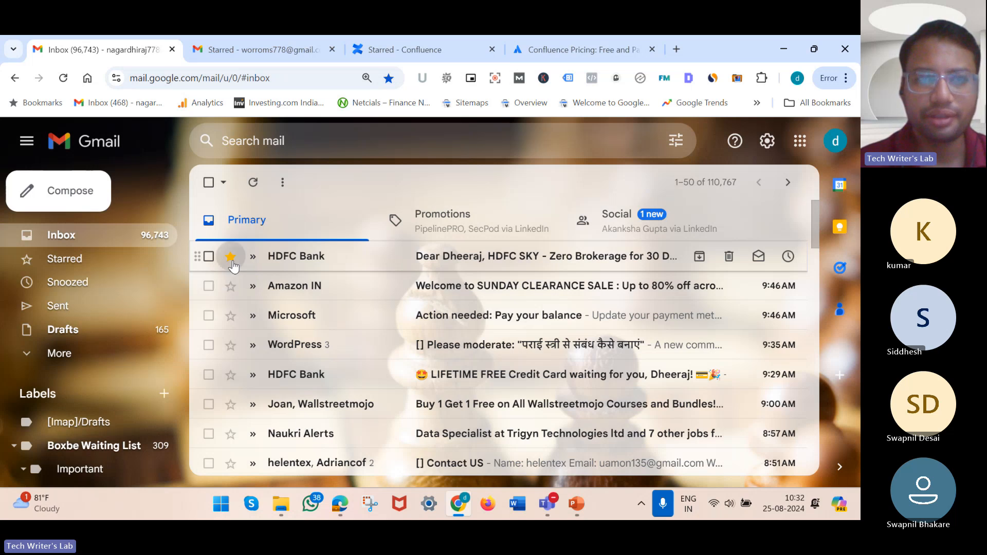
Switch back to the Confluence site and view the Drafts list and the Tasks assigned to the account
left_click(606, 52)
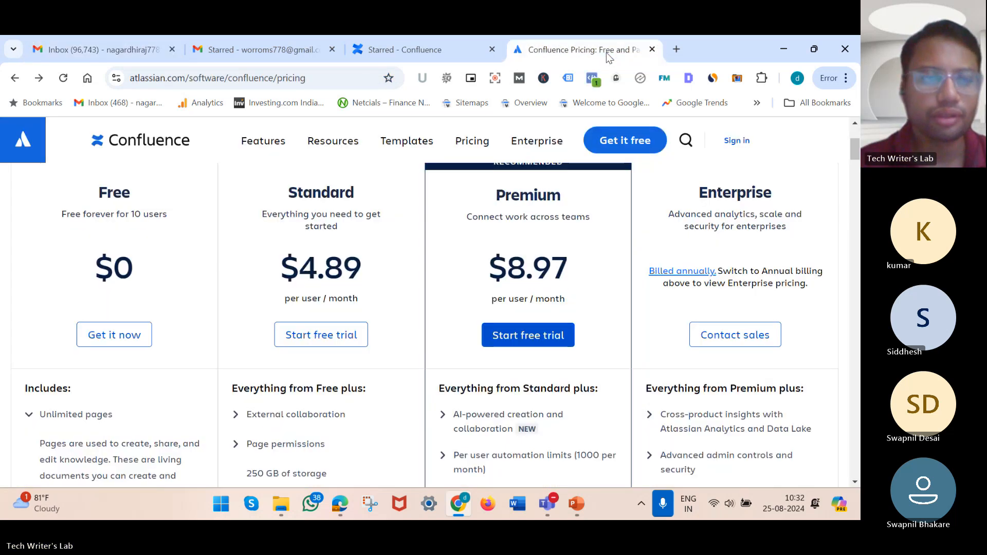
left_click(434, 51)
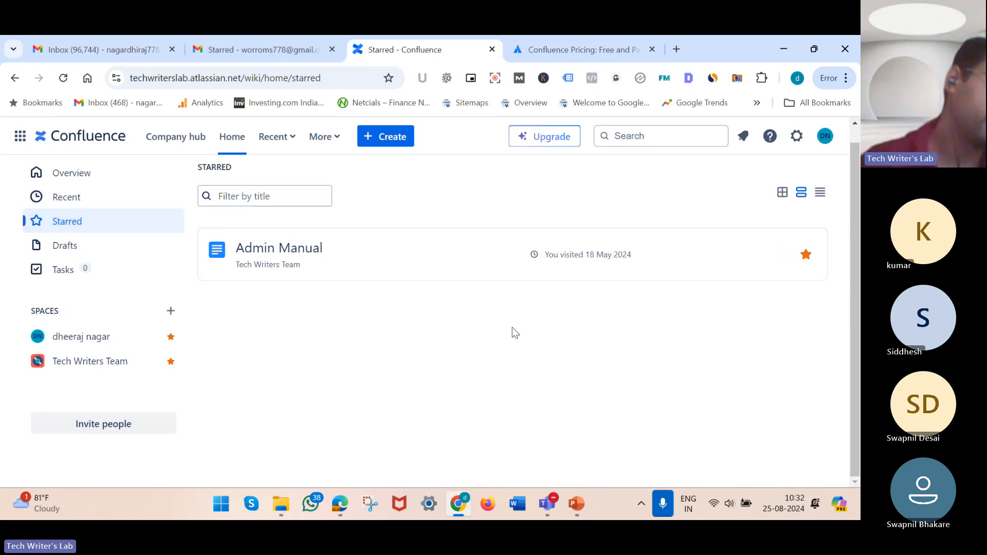
left_click(92, 251)
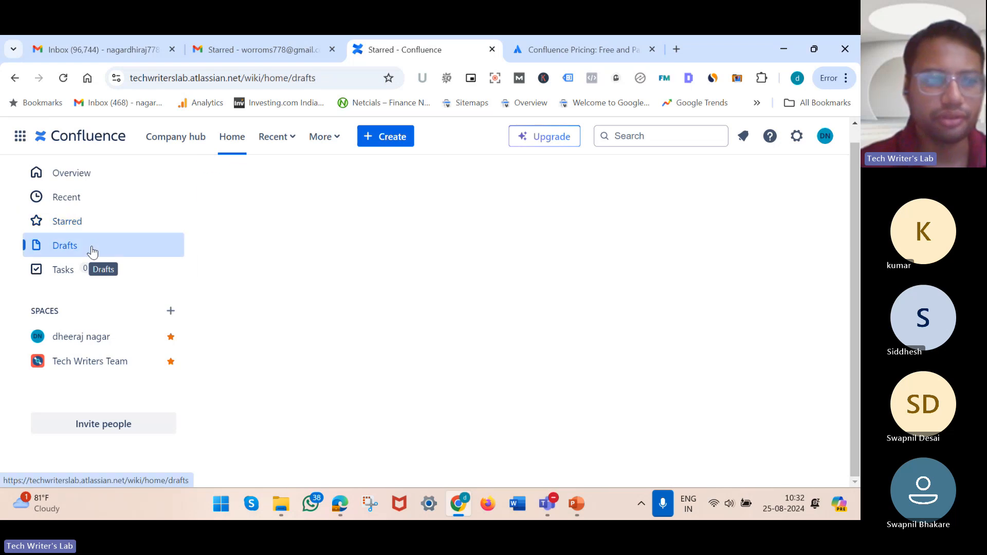
left_click(55, 278)
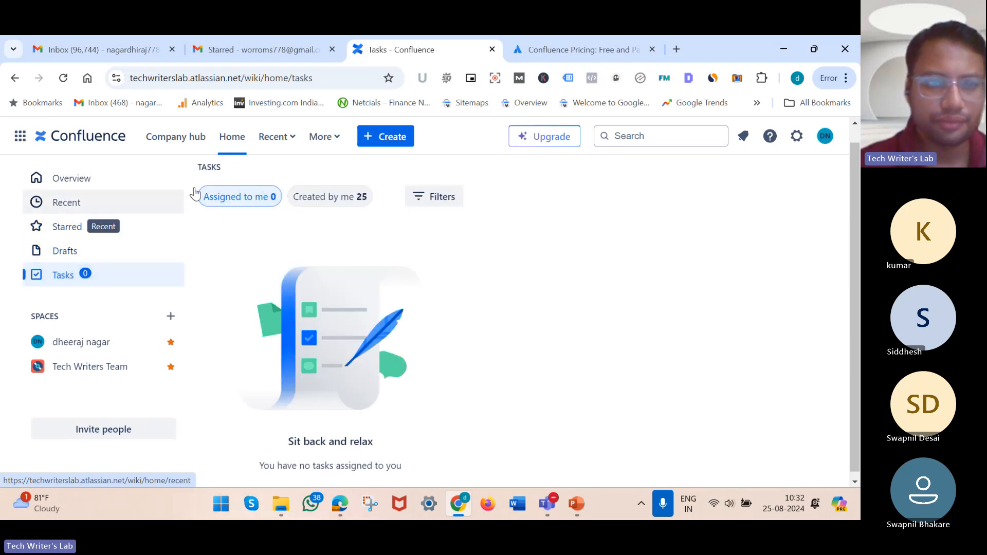
scroll(294, 343, "up", 1)
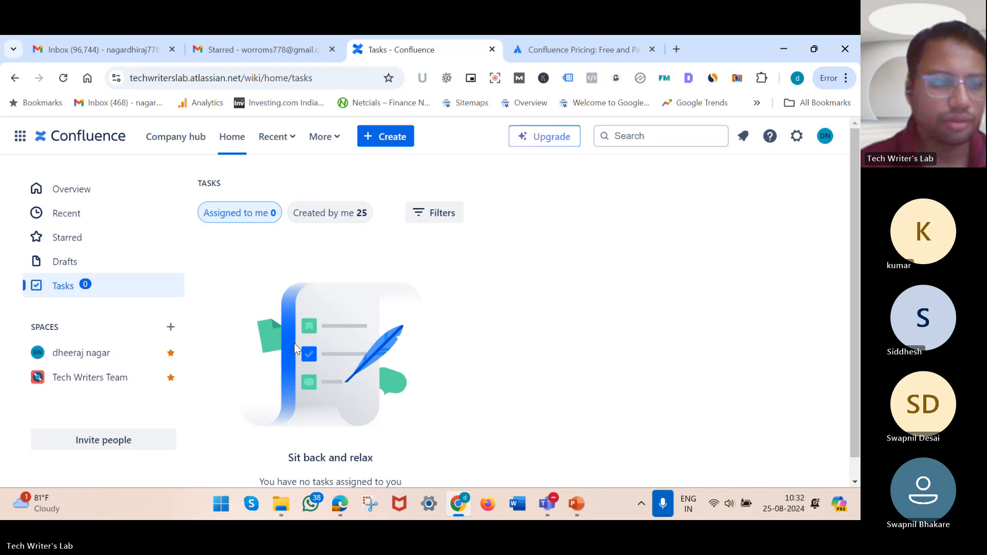
Open the personal space, look through its sidebar content, and return to the Confluence home page
left_click(67, 360)
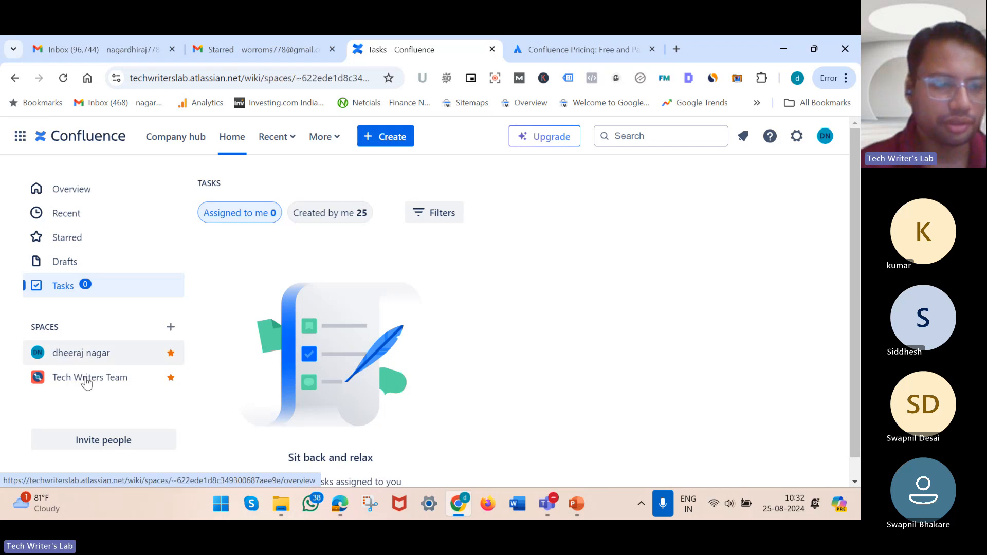
scroll(88, 382, "down", 3)
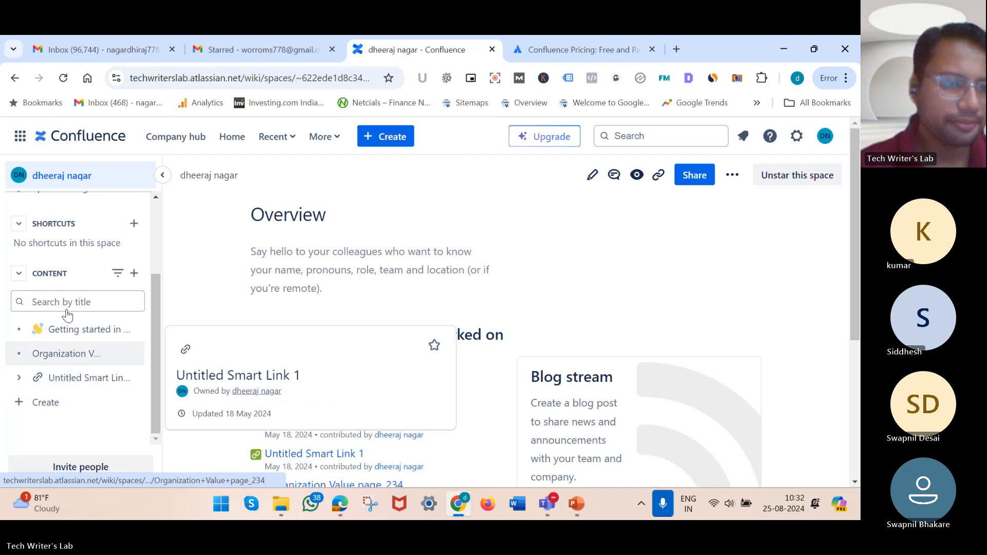
scroll(86, 349, "up", 3)
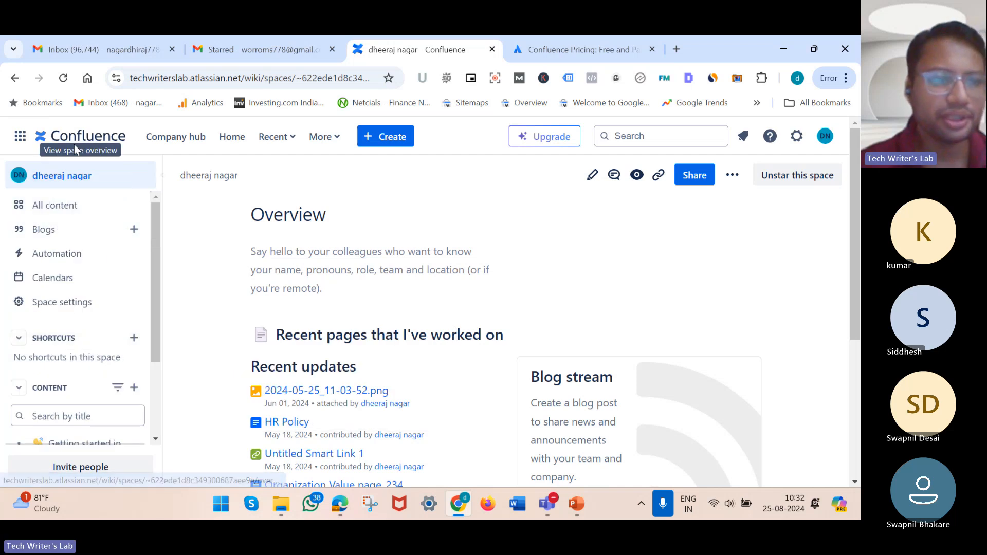
left_click(227, 142)
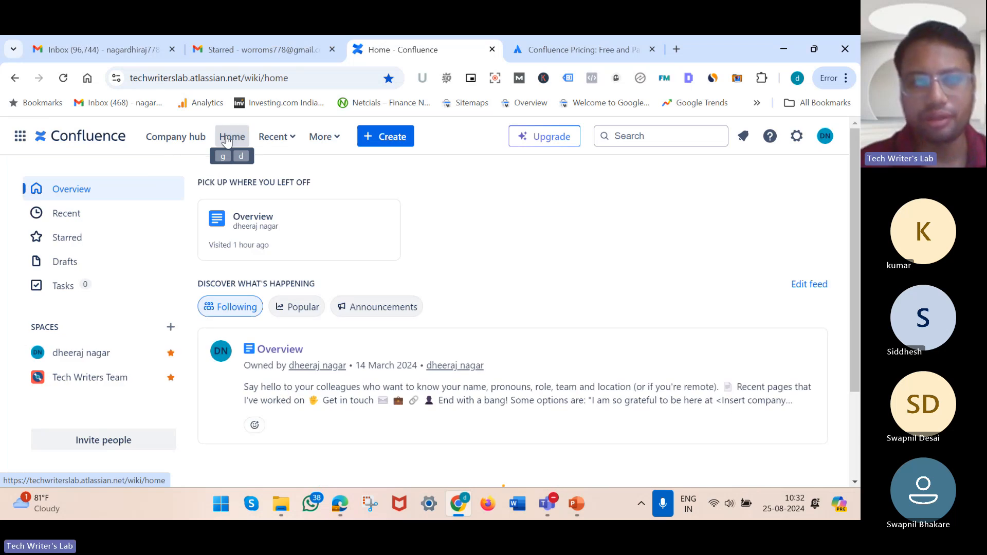
Show the Confluence search with its recently viewed pages and spaces, and close it without searching
left_click(641, 137)
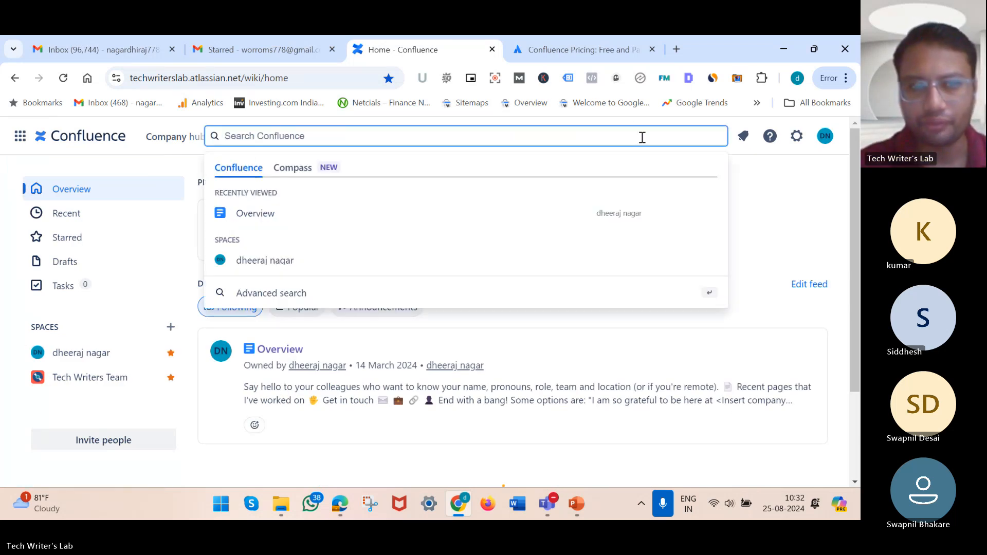
left_click(790, 199)
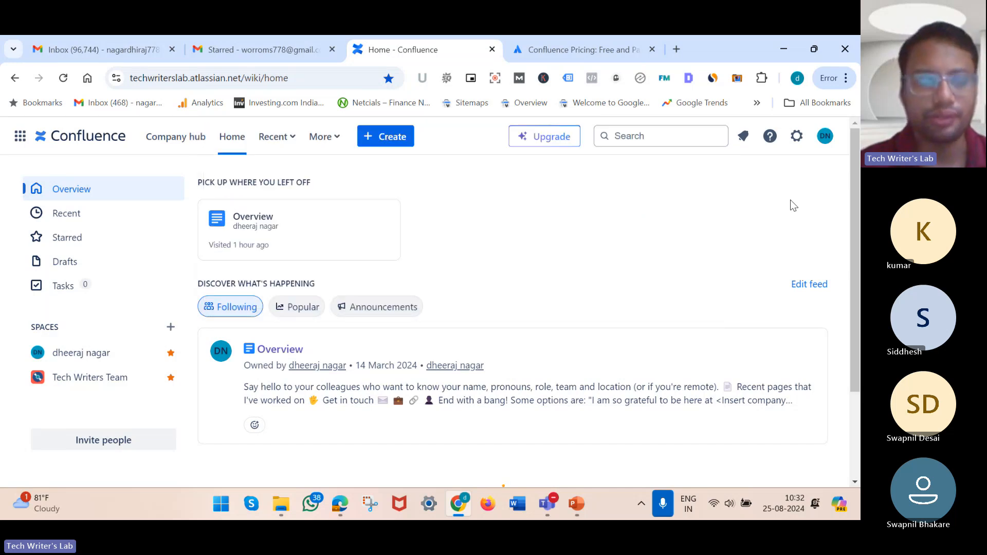
left_click(642, 133)
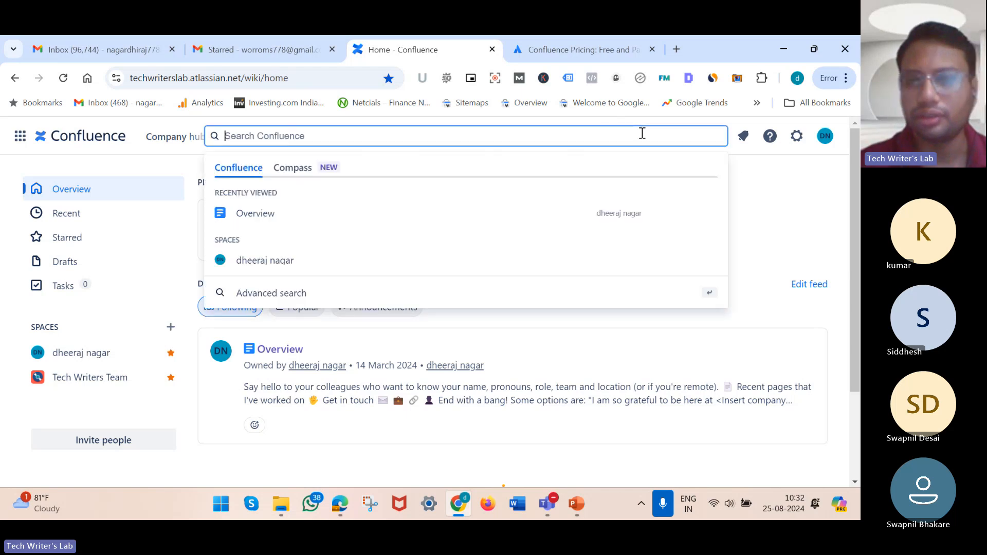
left_click(774, 195)
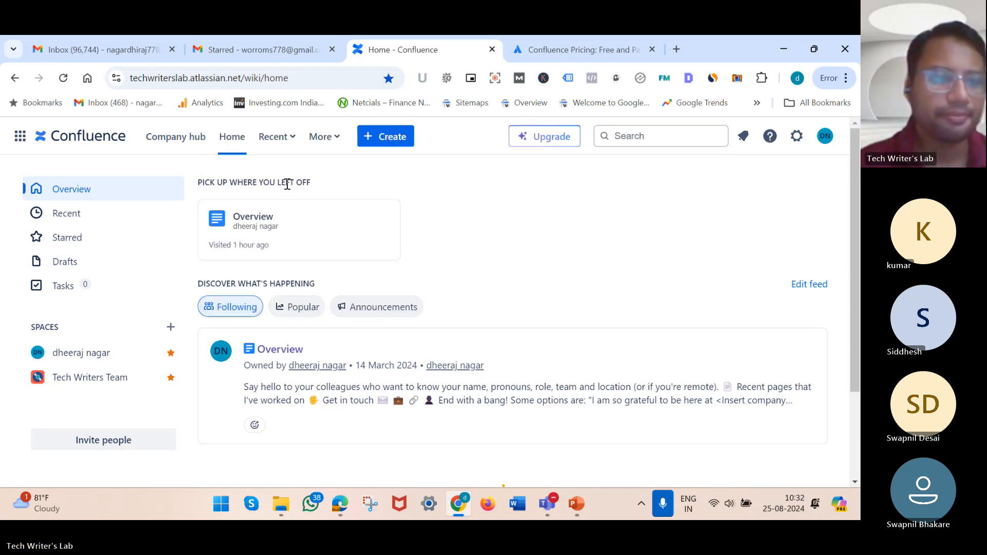
Look through the recent pages and the Spaces, Teams and Apps lists in Confluence's navigation, and close them
left_click(284, 145)
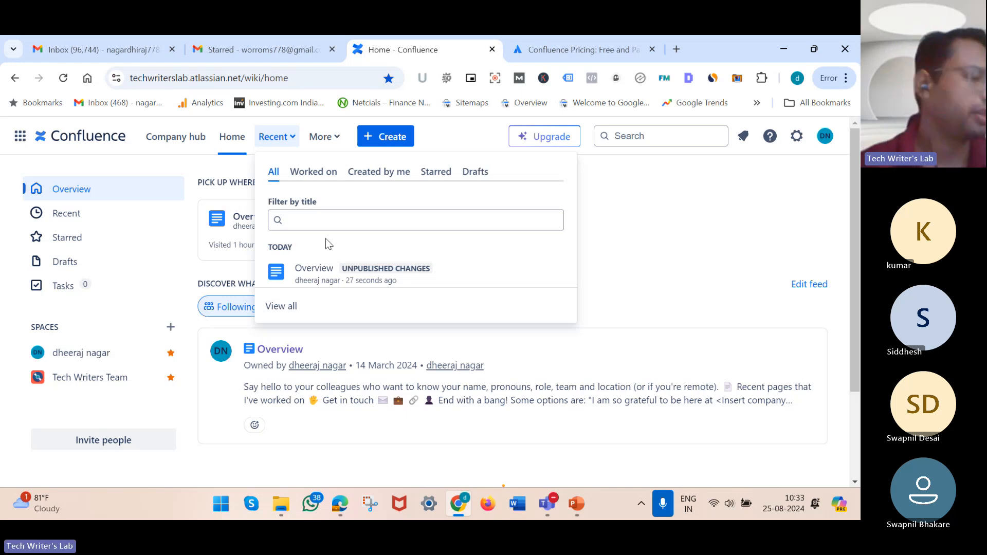
left_click(320, 139)
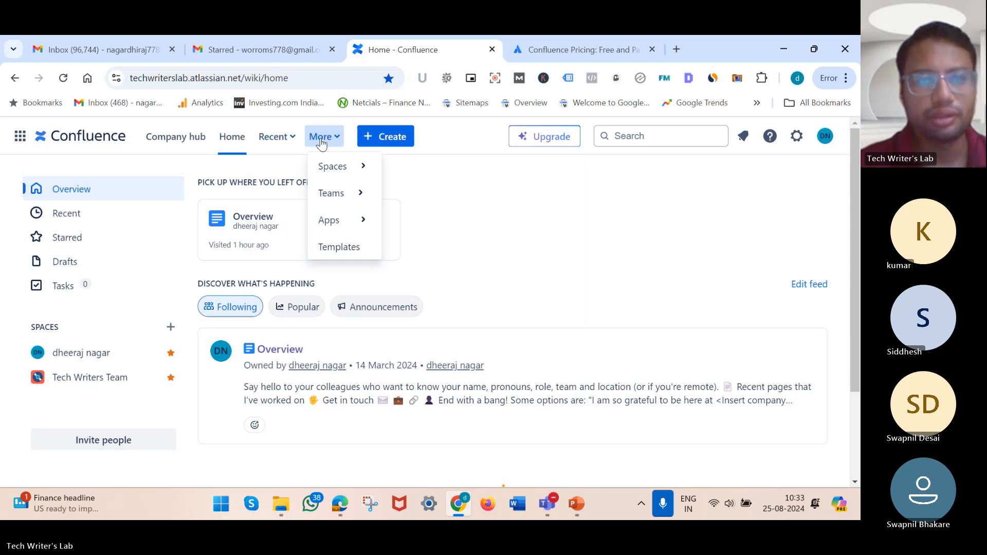
left_click(335, 172)
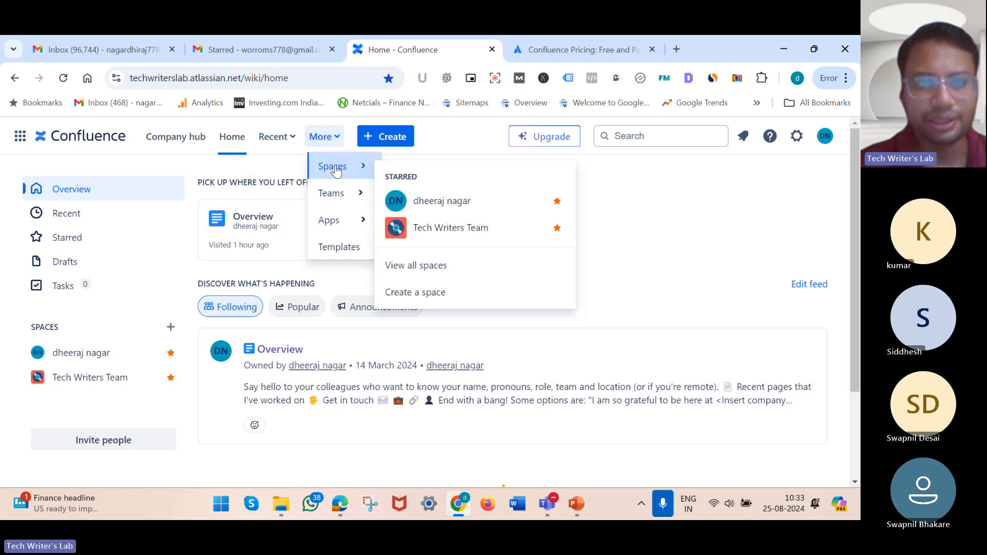
left_click(333, 194)
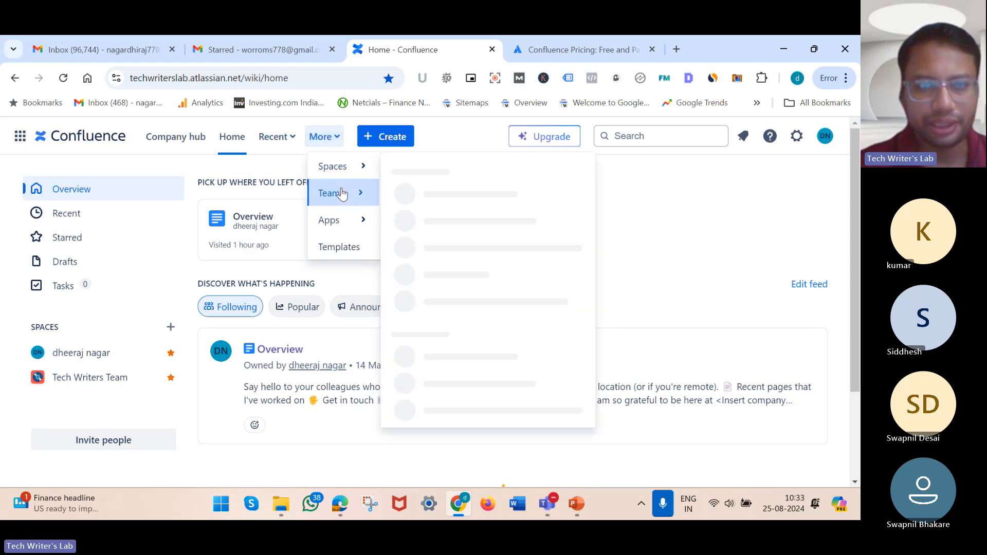
left_click(347, 220)
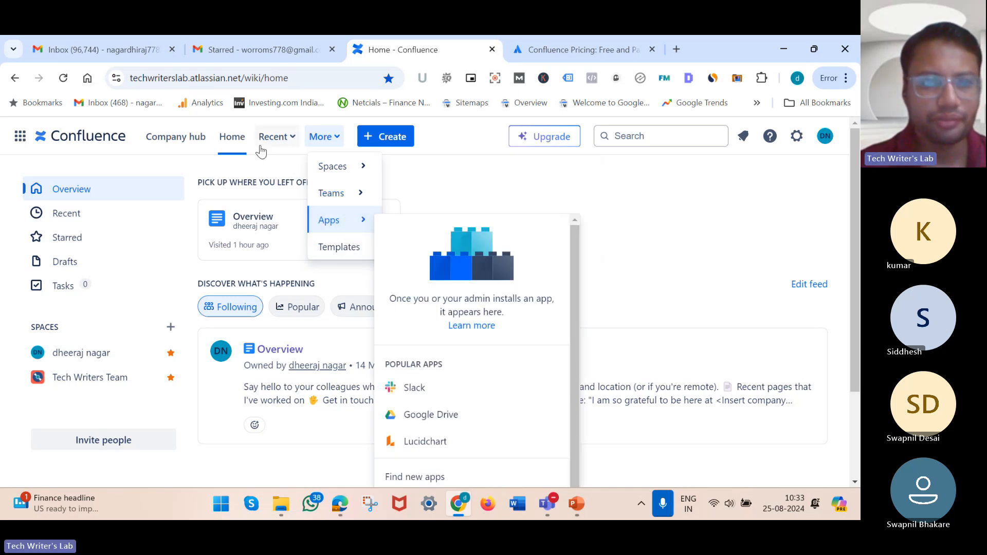
left_click(637, 225)
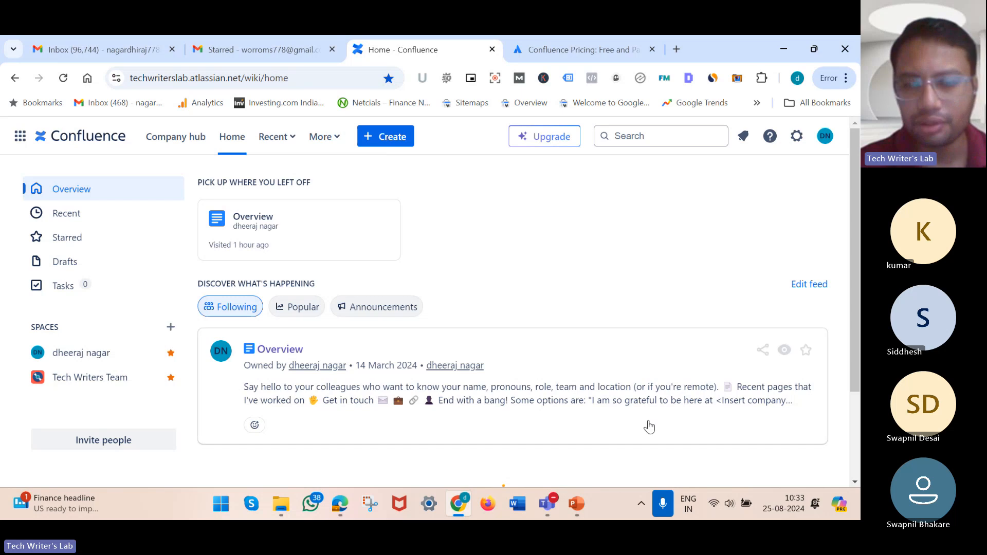
Switch to the Confluence presentation in PowerPoint, present from the Dashboard slide through "What is a space", and end the slide show
left_click(584, 507)
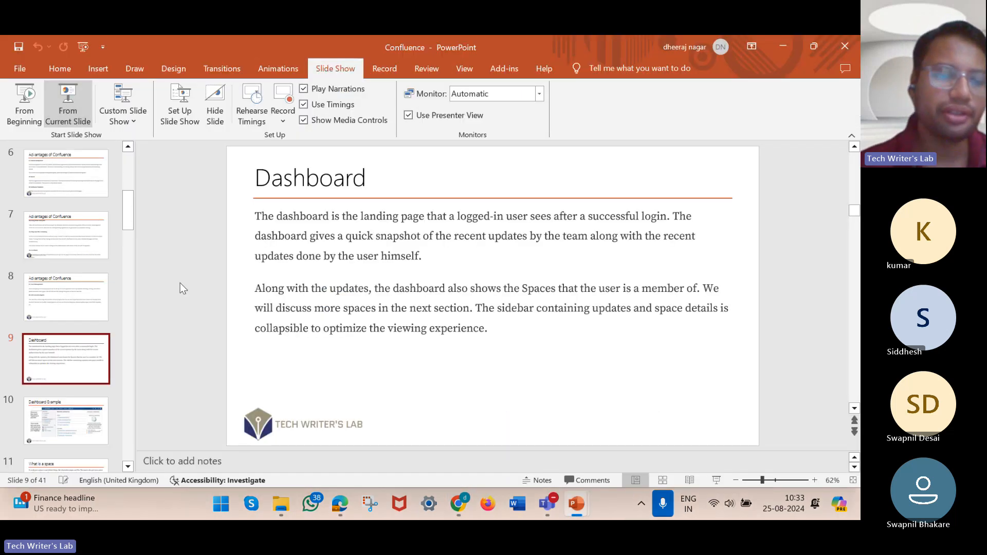
key("shift+F5")
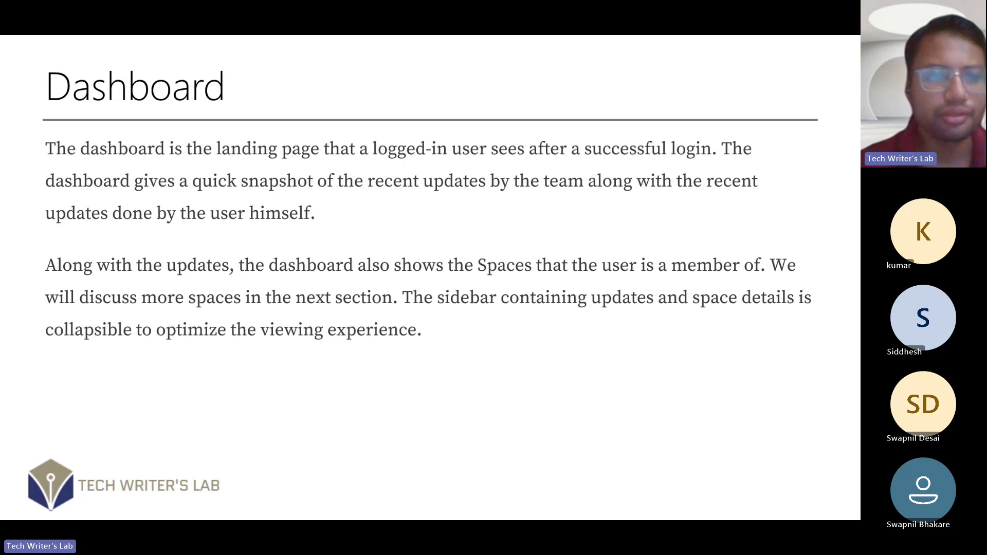
key("Right")
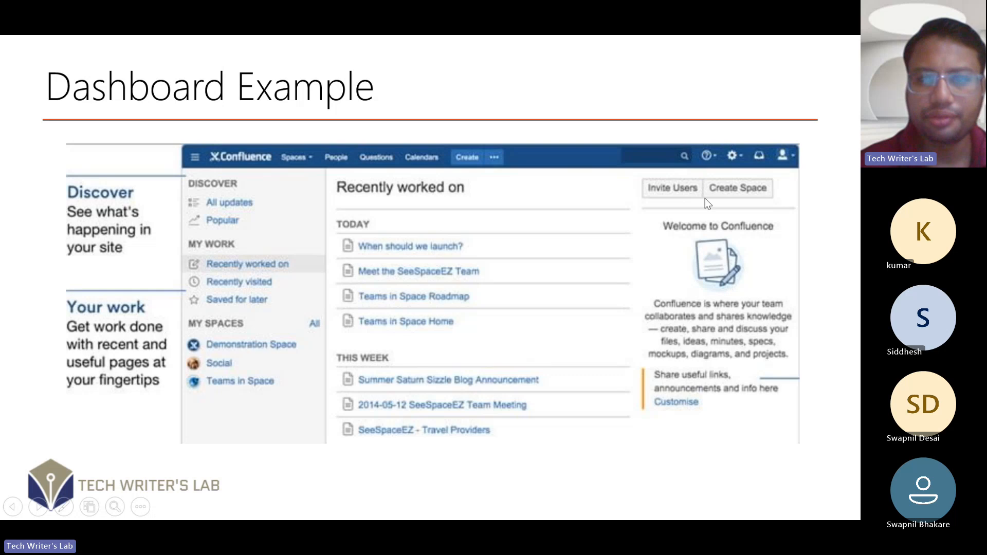
left_click(344, 259)
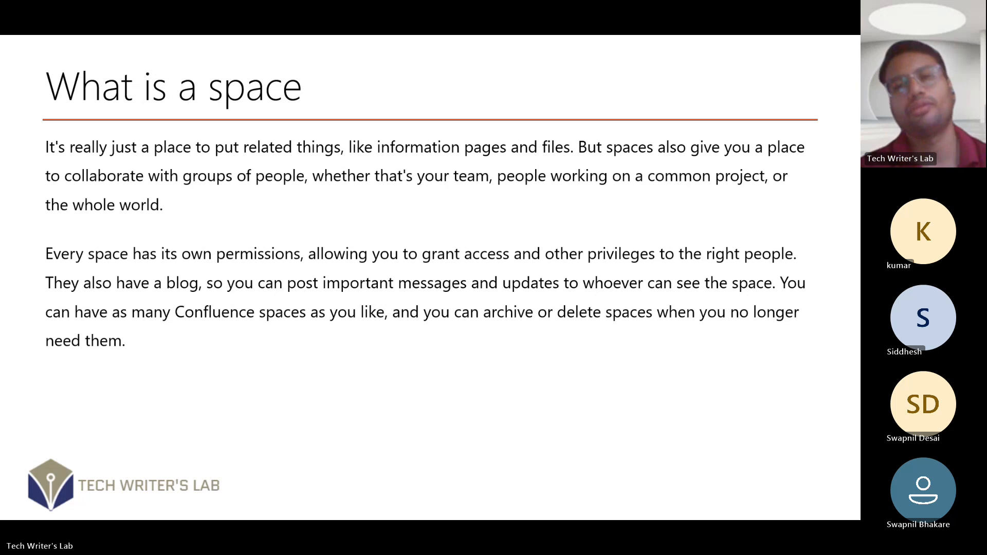
key("Escape")
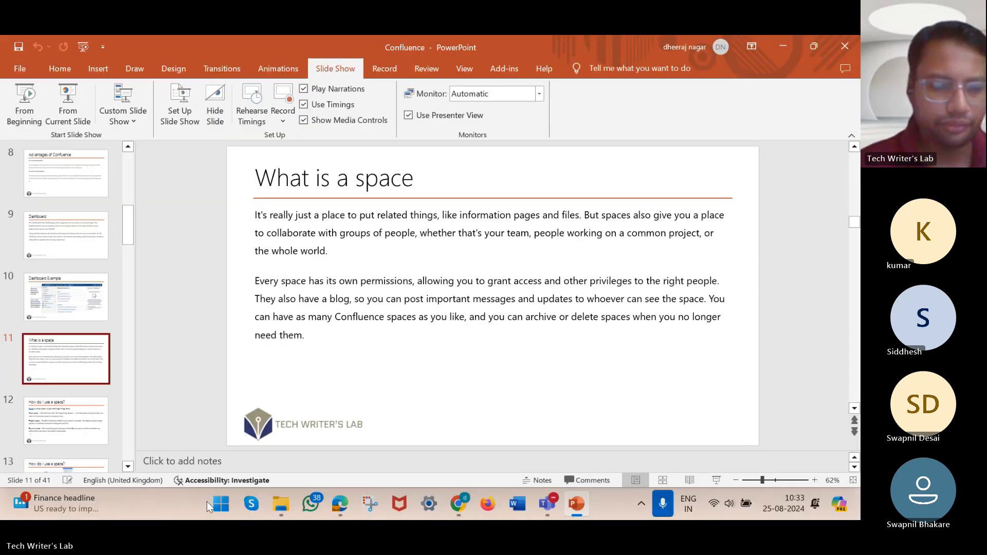
Show the two "How do I use a space?" slides, present the one with the space hierarchy diagram, and end the slide show
left_click(41, 412)
left_click(41, 427)
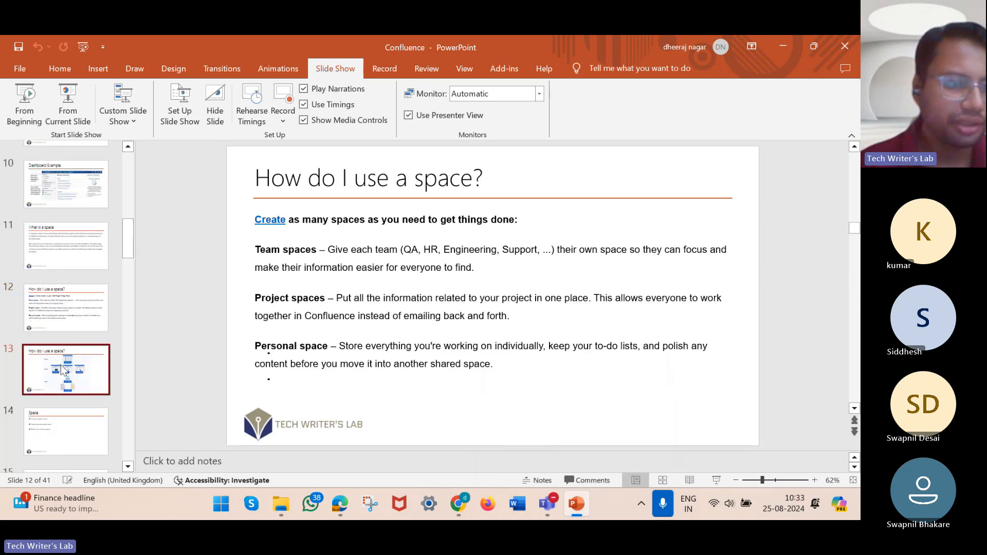
left_click(78, 105)
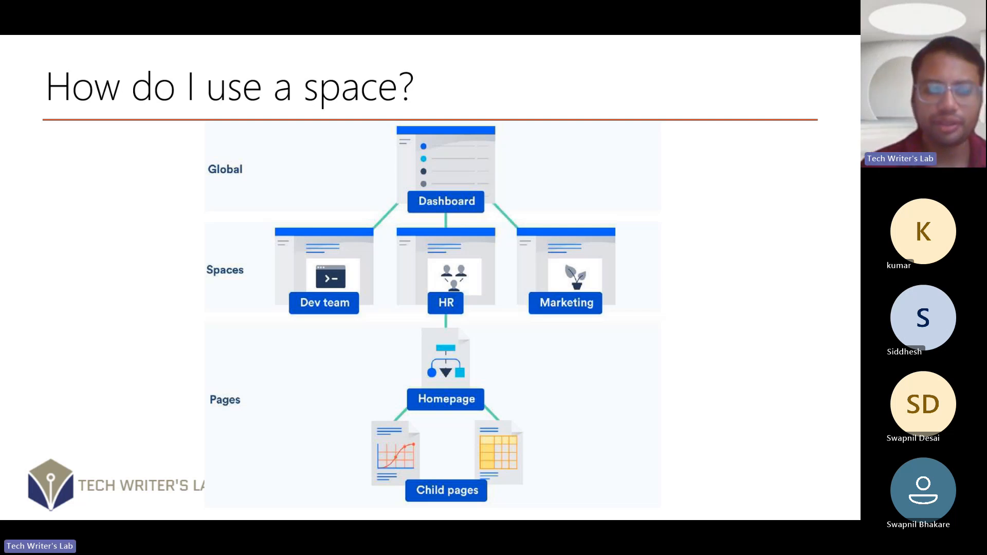
key("Escape")
Switch to Confluence in the browser and look through its Create, Recent and More lists
left_click(456, 505)
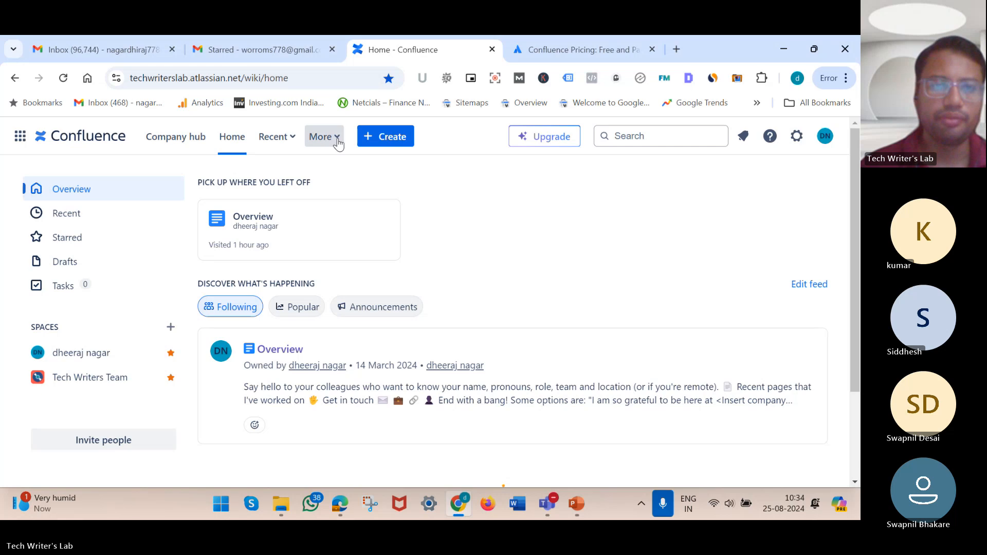
left_click(390, 143)
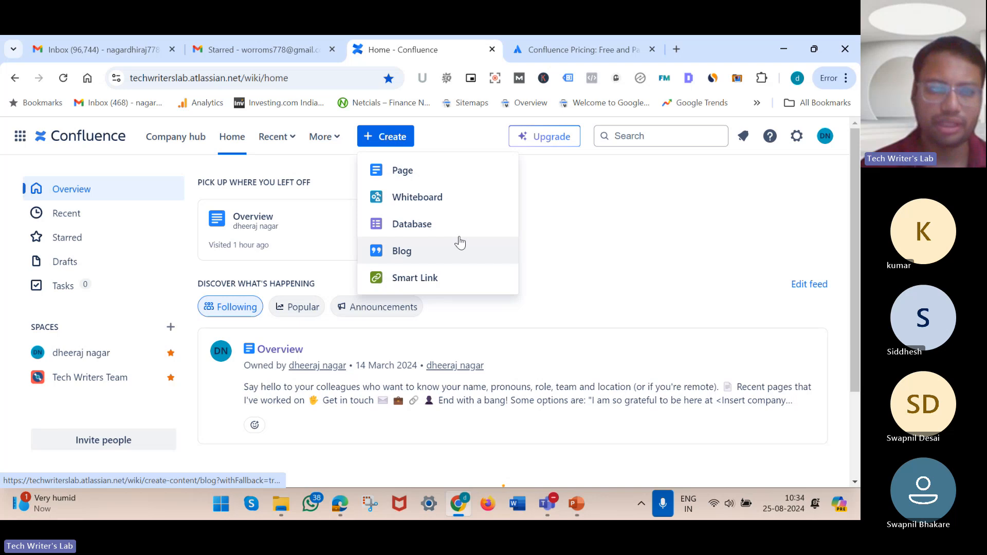
left_click(276, 137)
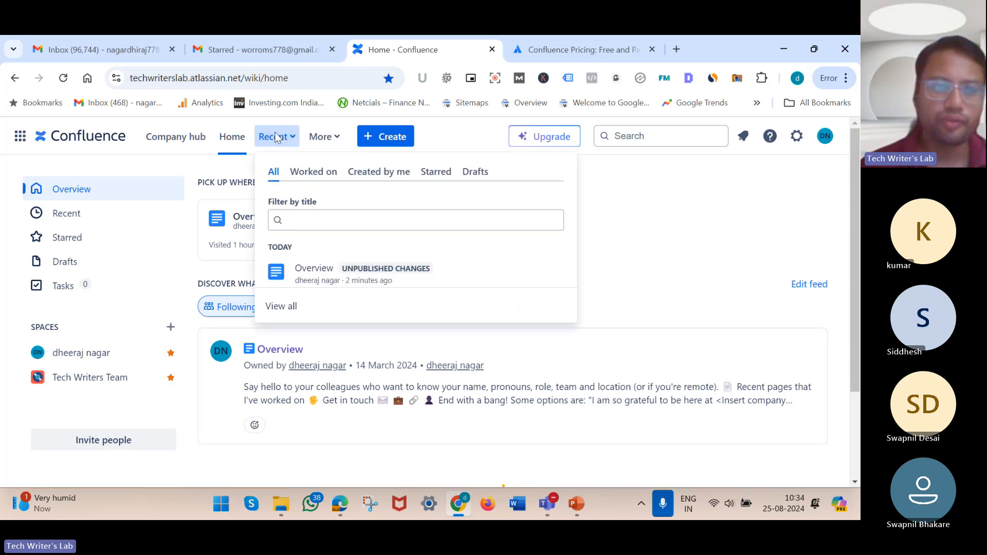
left_click(312, 138)
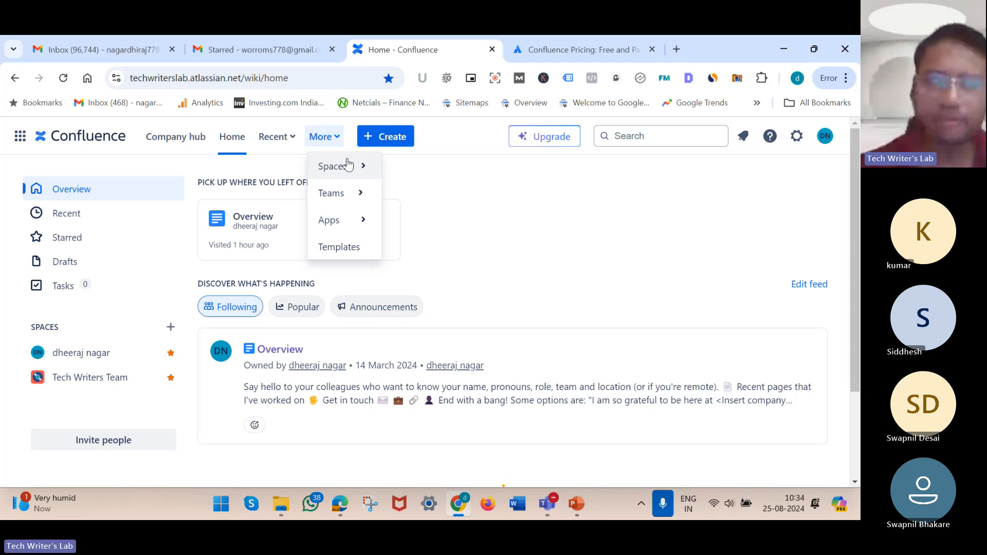
Switch back to the Confluence presentation in PowerPoint and present the space hierarchy diagram slide
left_click(574, 507)
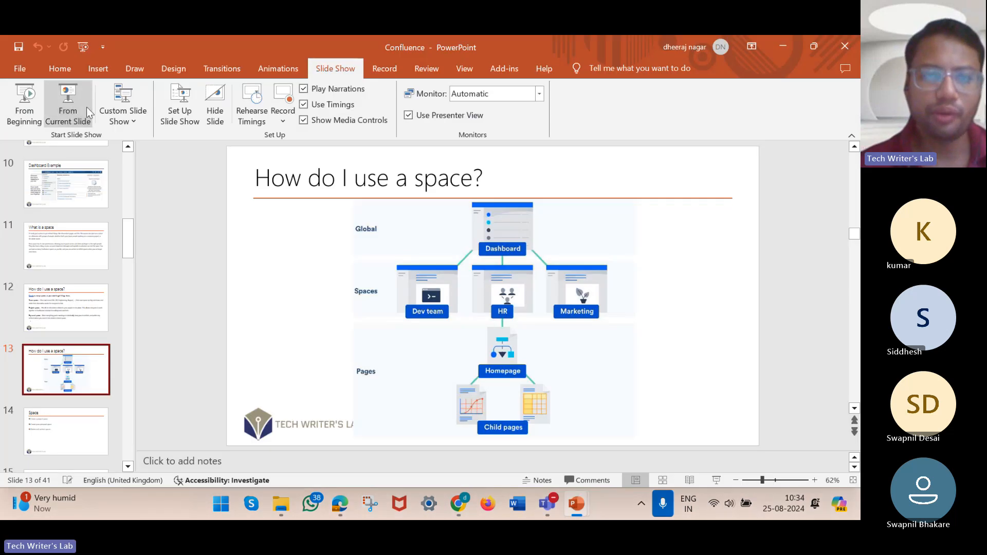
left_click(86, 106)
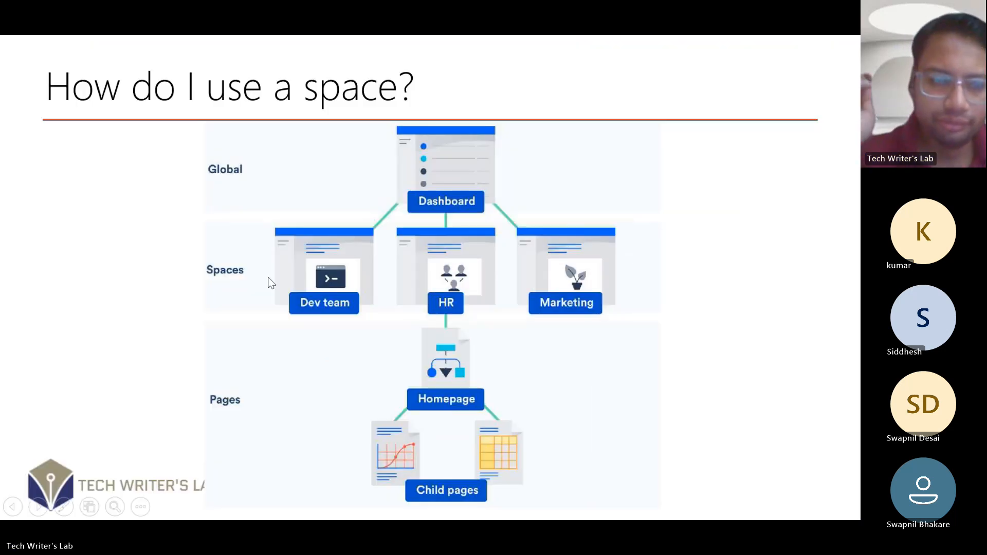
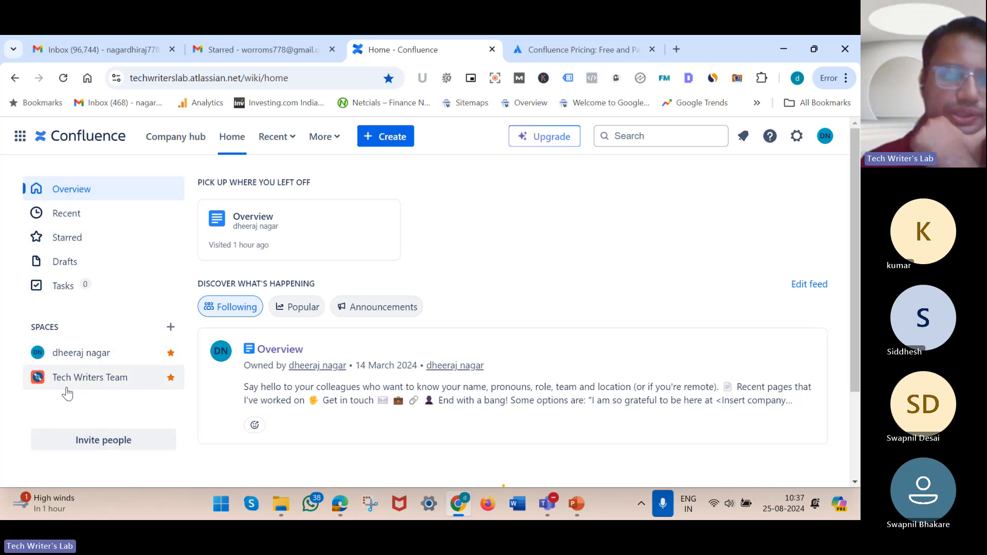
Start creating a new space from the Confluence home page and look over the Blank space template's preview and description
left_click(171, 327)
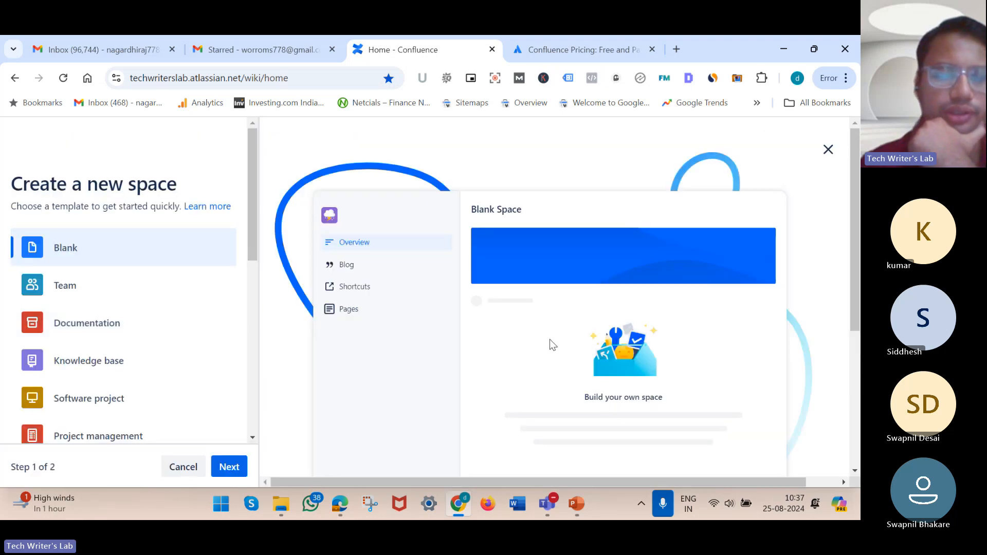
scroll(566, 343, "down", 2)
scroll(570, 346, "down", 2)
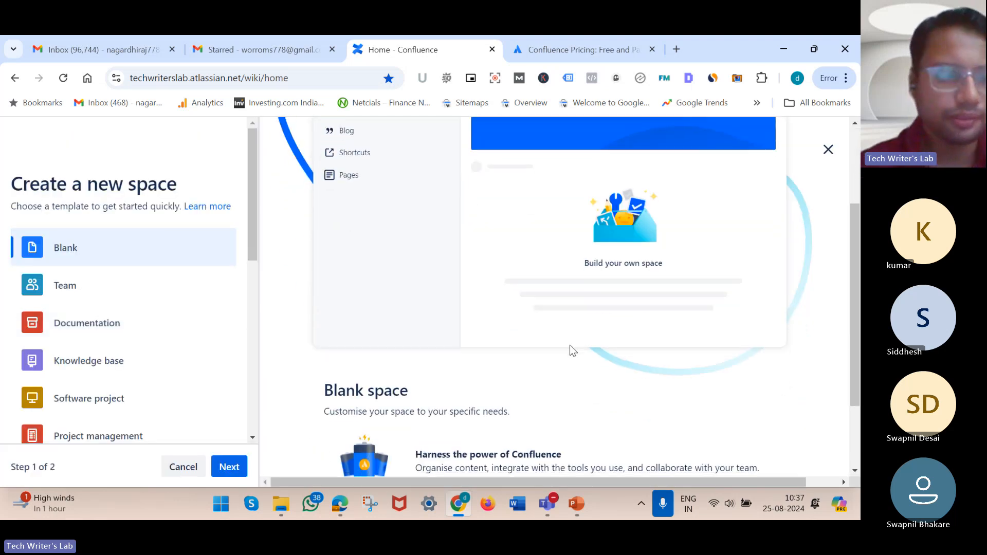
scroll(570, 346, "up", 3)
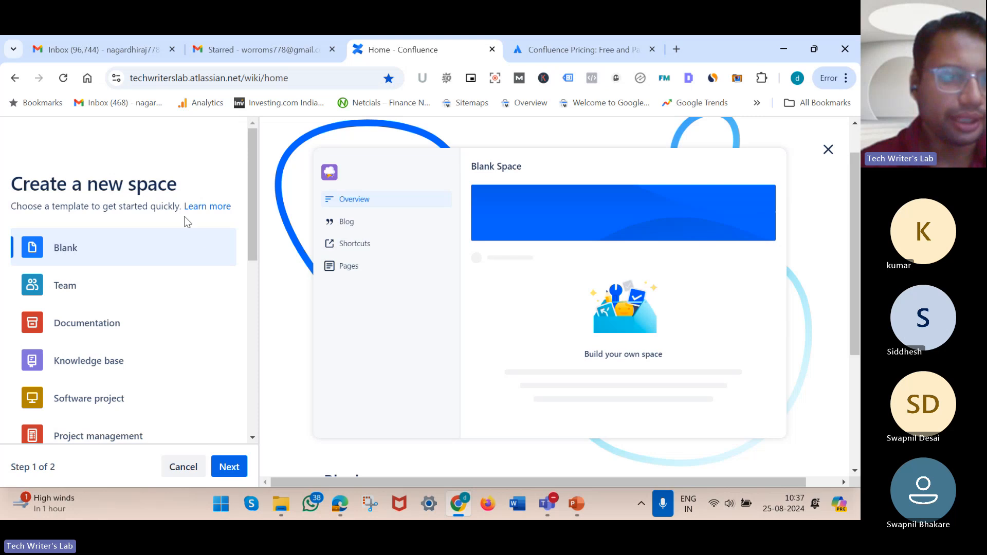
scroll(185, 332, "down", 2)
scroll(184, 331, "down", 2)
scroll(183, 331, "up", 4)
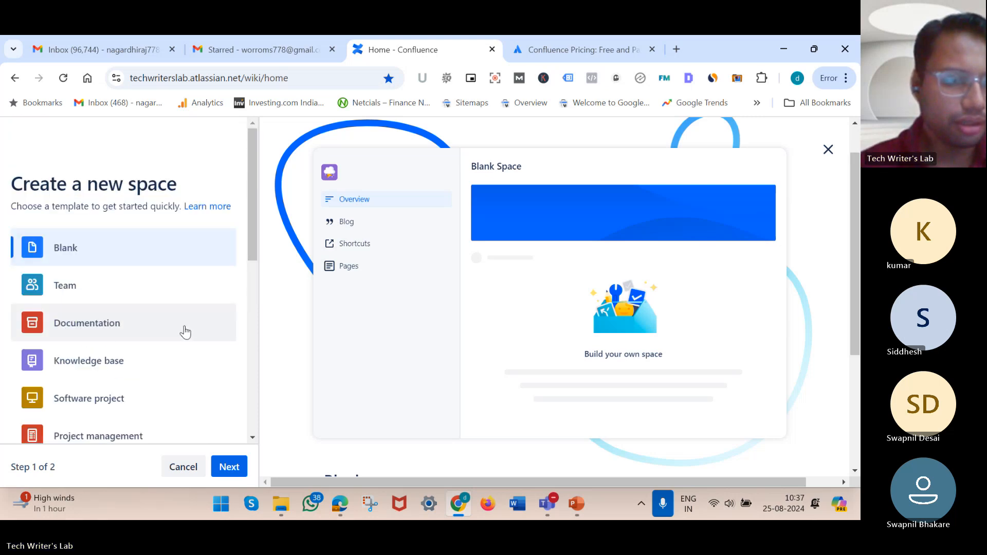
Preview the Documentation, Team, Blank, Knowledge base and Software project templates and look through the full template list
left_click(107, 332)
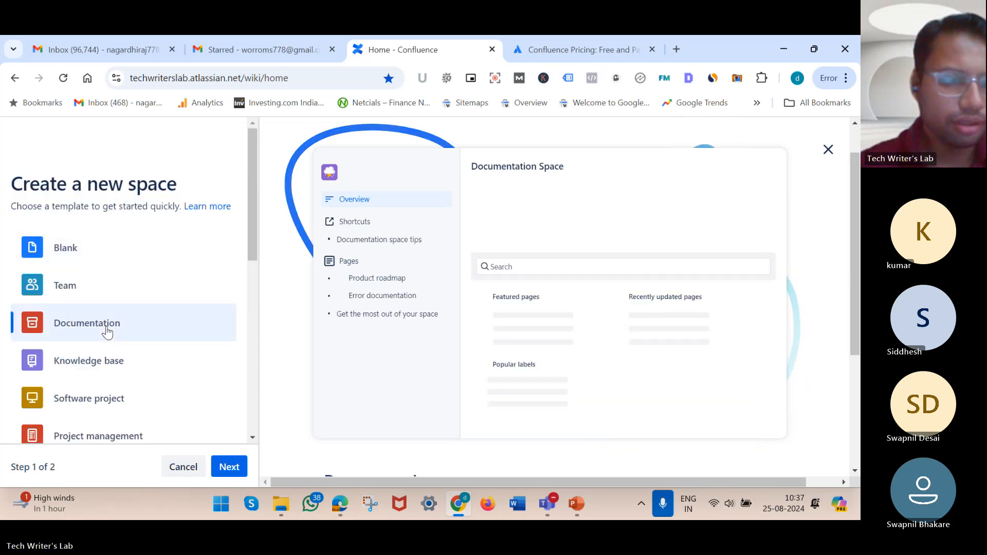
left_click(120, 283)
left_click(115, 256)
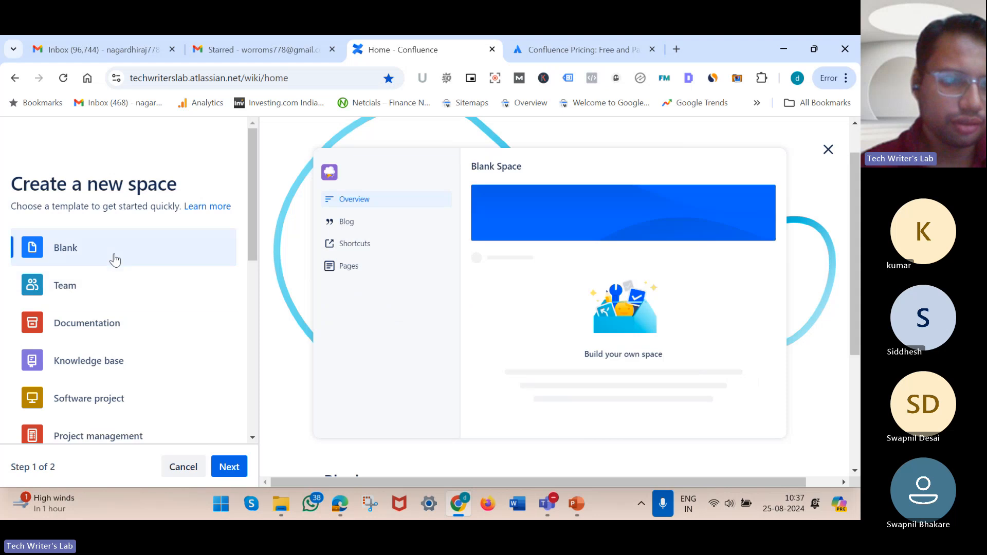
scroll(117, 252, "down", 1)
scroll(117, 254, "down", 1)
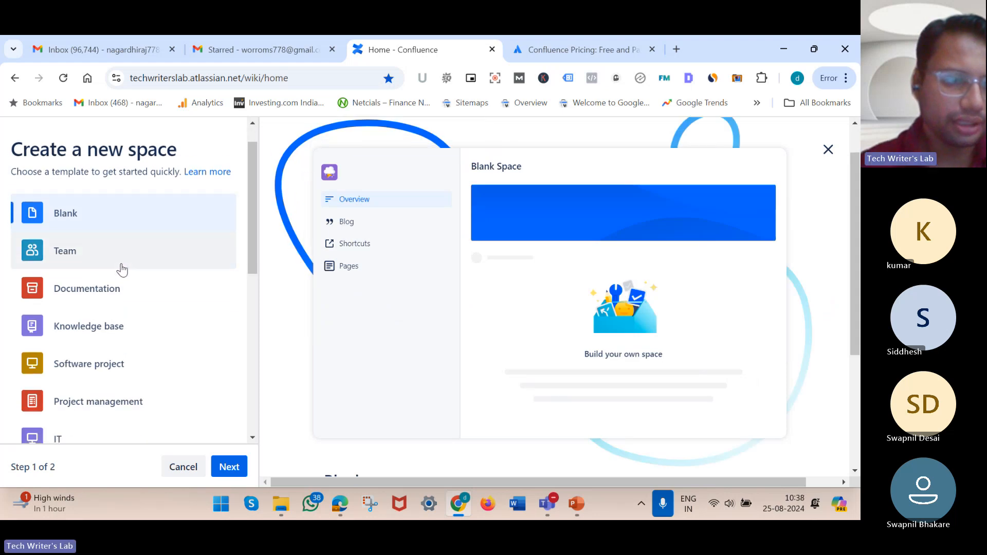
left_click(127, 291)
scroll(127, 291, "down", 2)
left_click(127, 291)
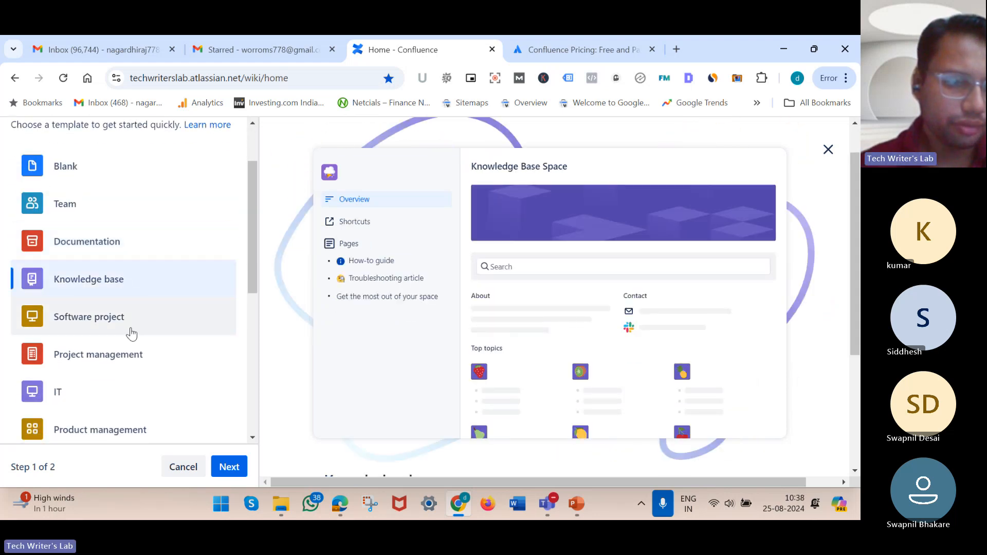
left_click(132, 335)
scroll(131, 334, "down", 10)
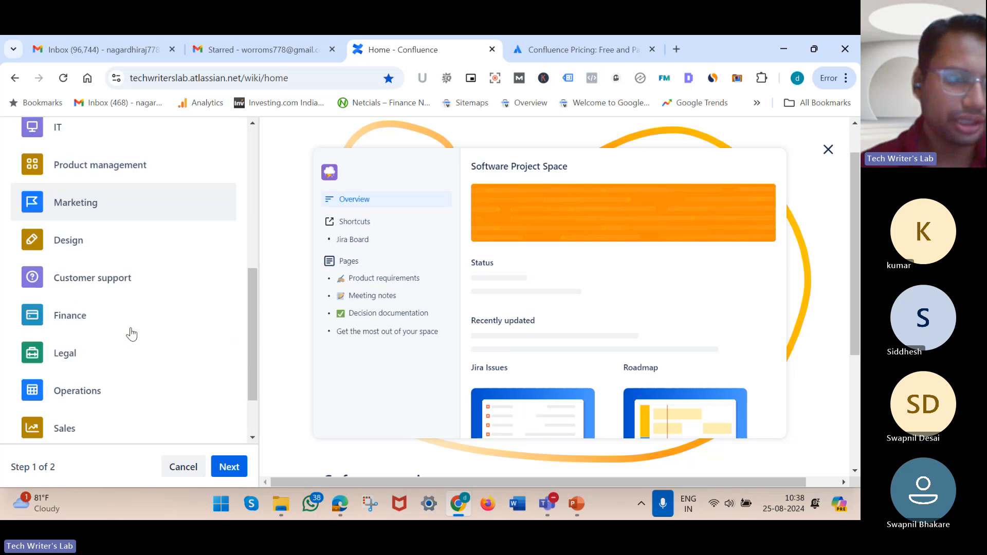
scroll(131, 334, "down", 1)
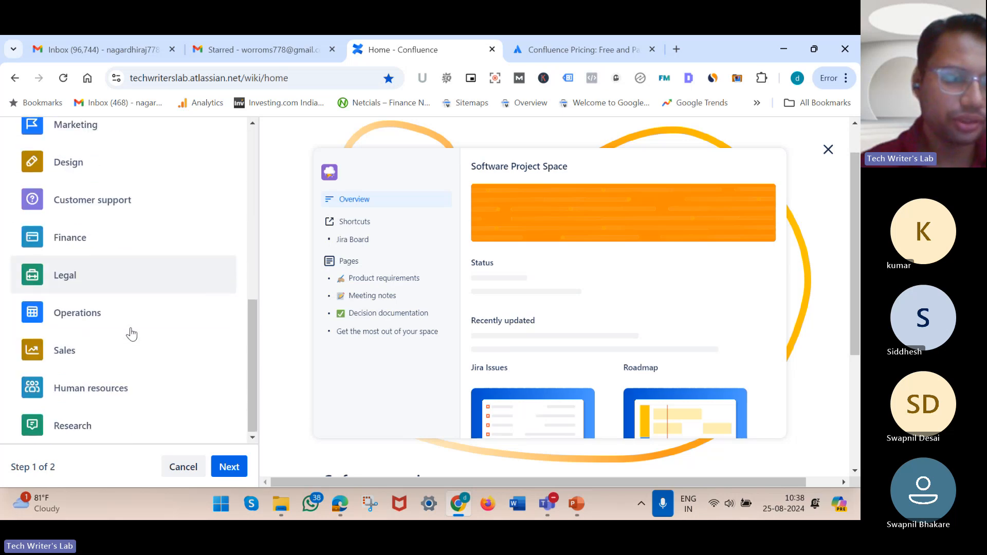
scroll(132, 334, "up", 10)
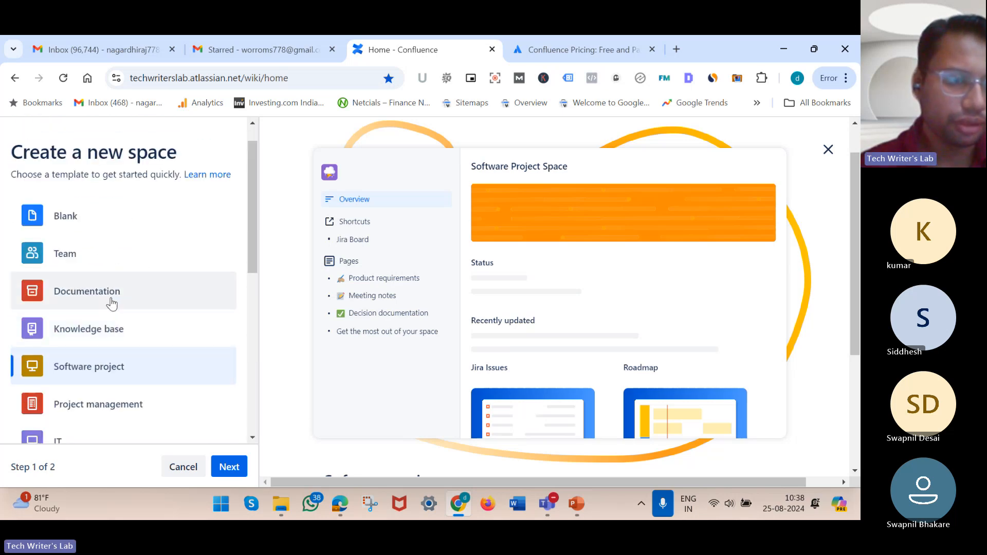
Preview the Documentation template again, followed by the Human resources, Research, Sales, Operations and Legal space templates
left_click(112, 304)
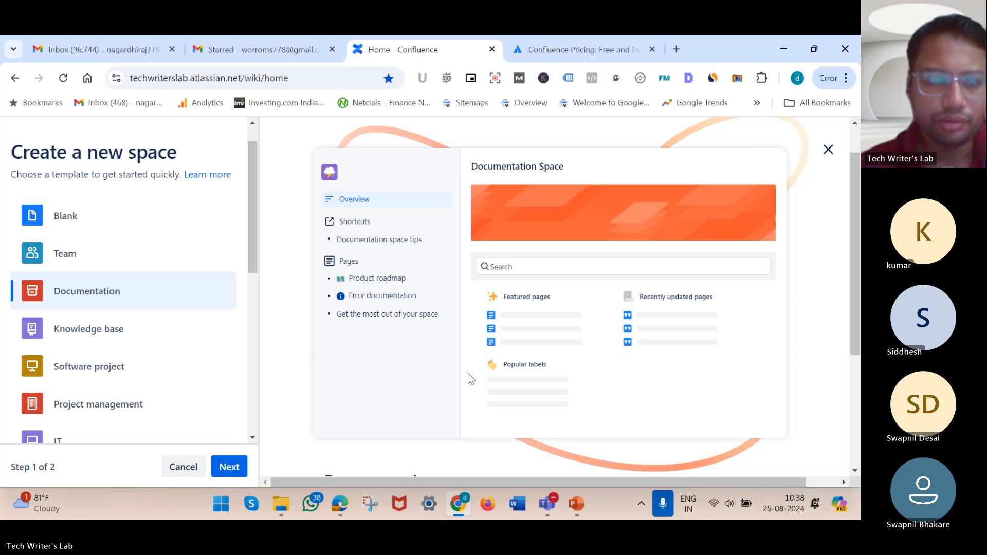
scroll(195, 376, "down", 5)
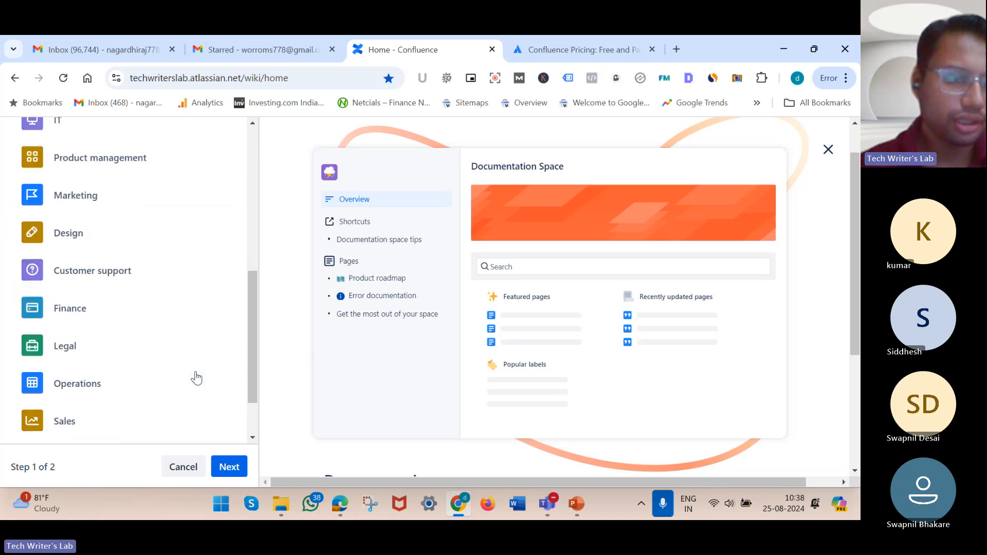
scroll(196, 378, "down", 2)
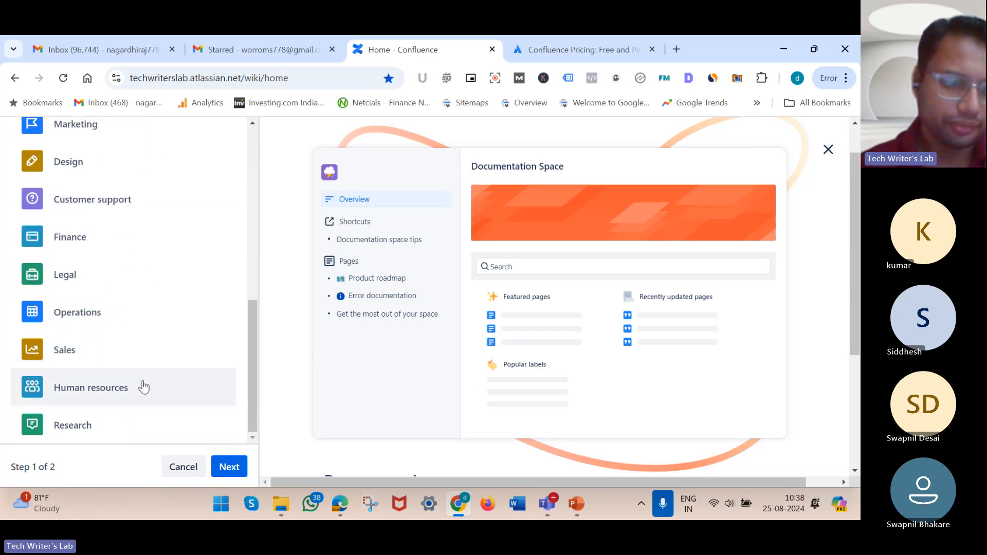
left_click(144, 387)
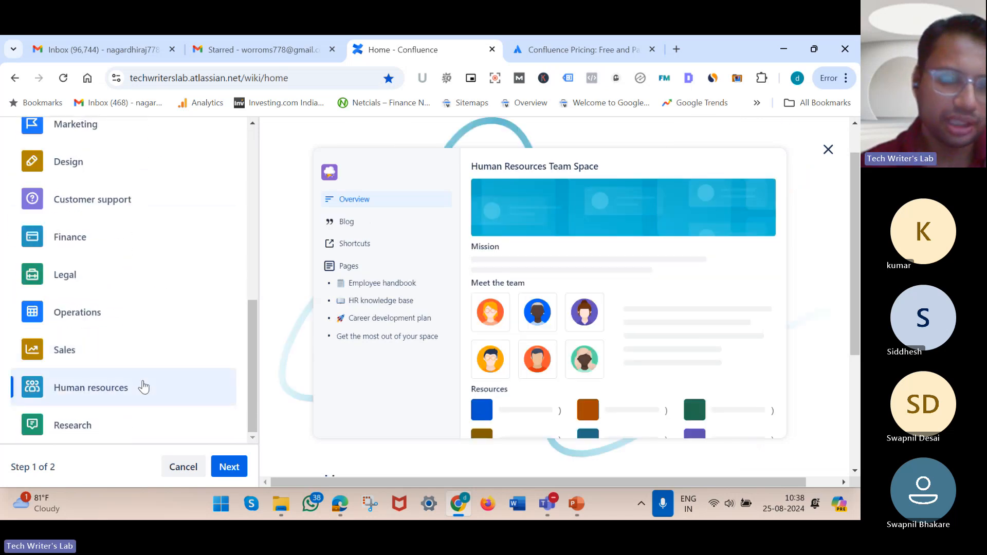
left_click(154, 427)
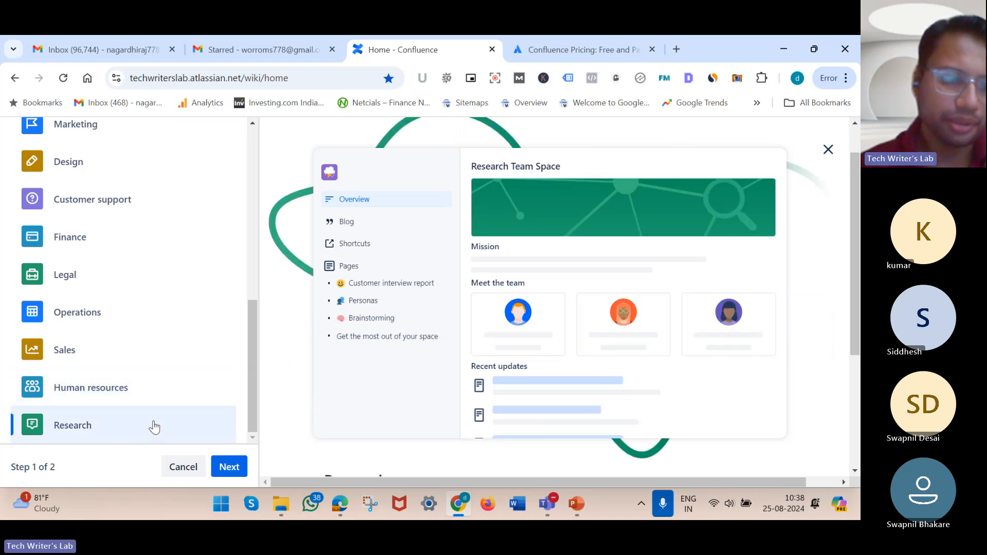
left_click(102, 360)
left_click(102, 318)
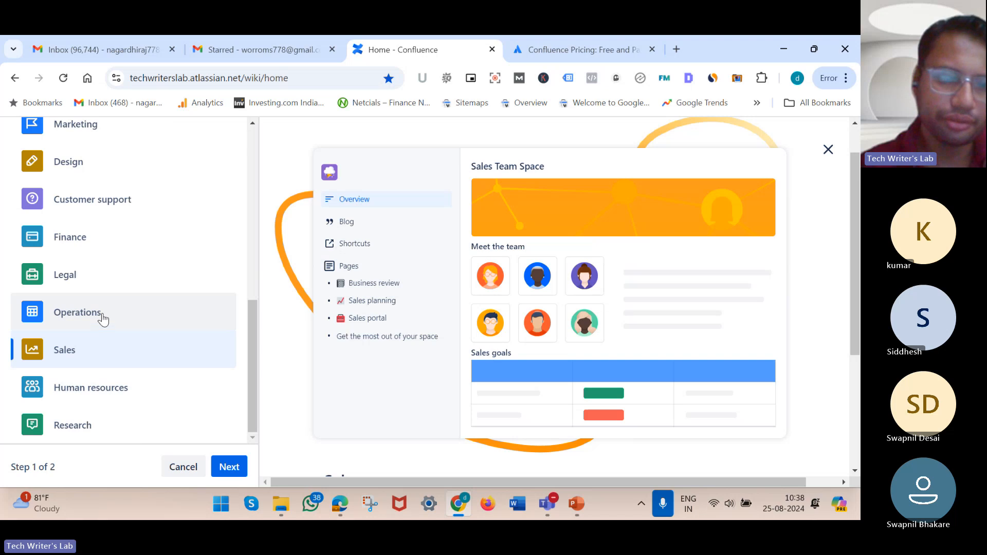
left_click(97, 289)
scroll(96, 291, "up", 7)
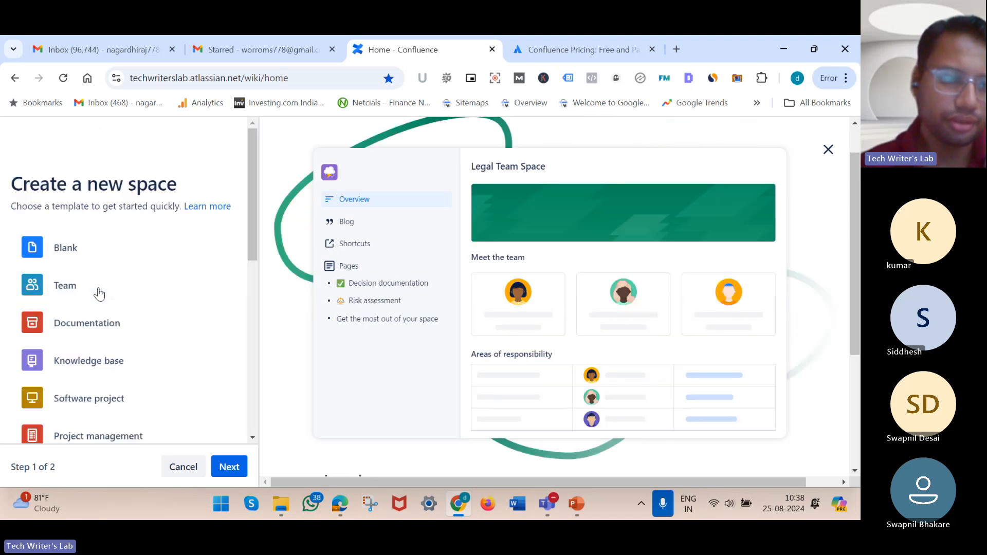
Create a space from the Documentation template with the name "Techical Communication Group"
left_click(101, 325)
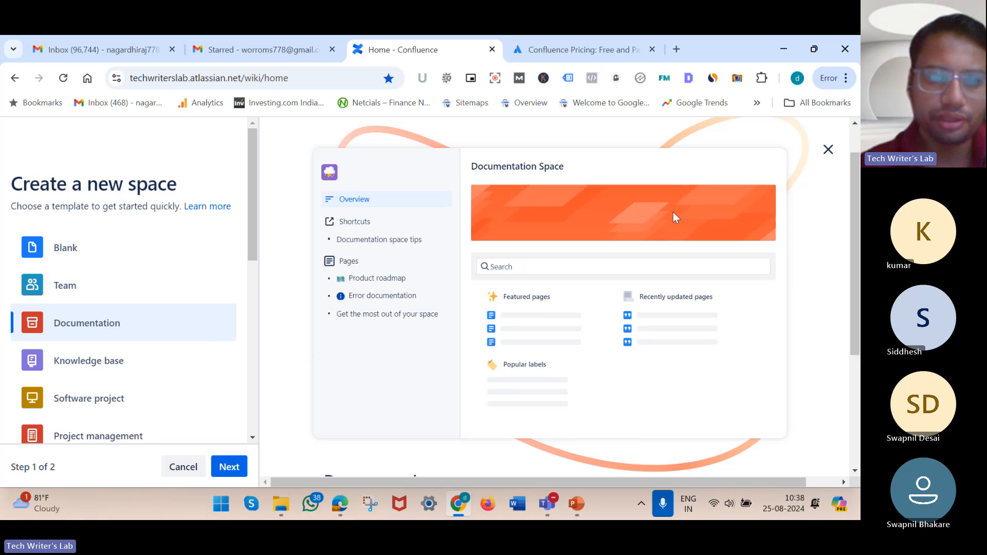
left_click(228, 465)
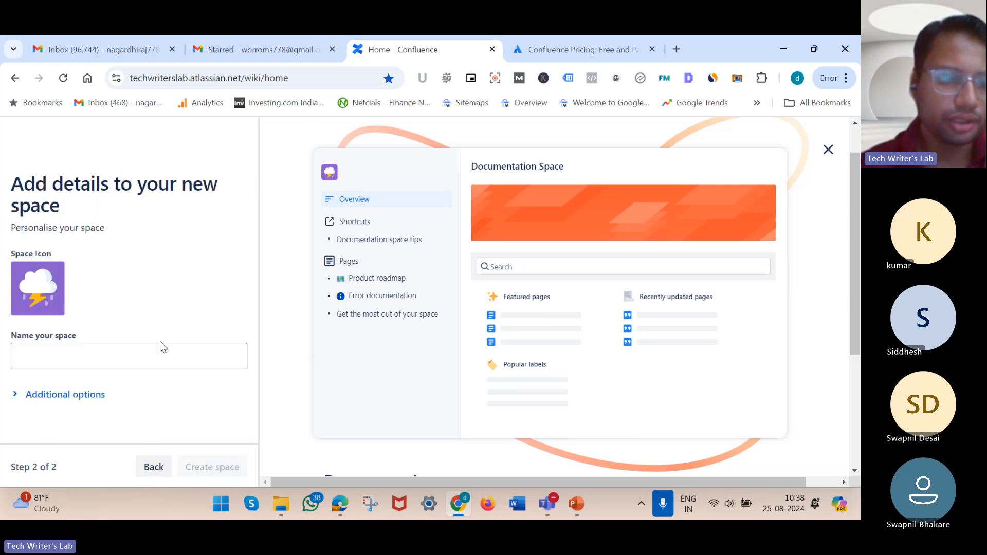
left_click(139, 351)
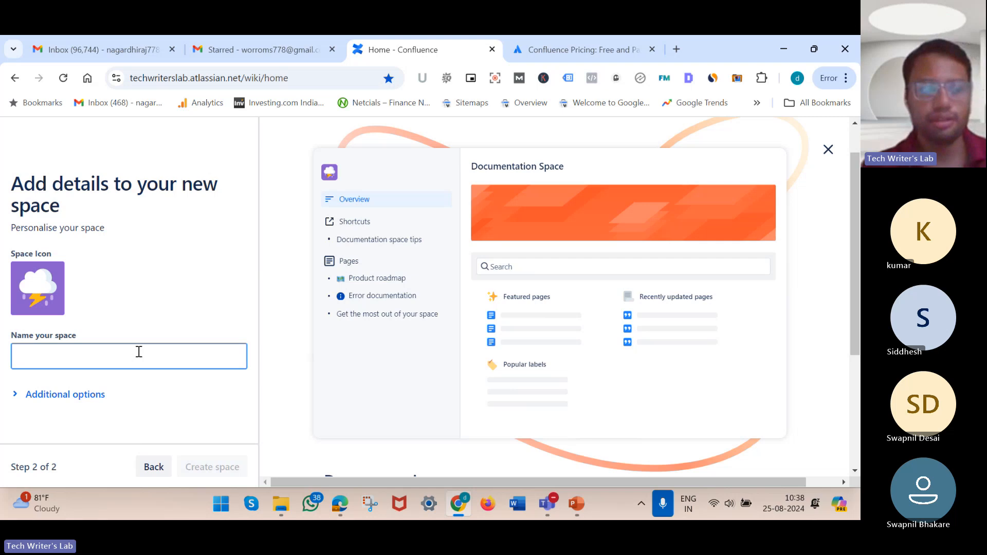
type("Techical ")
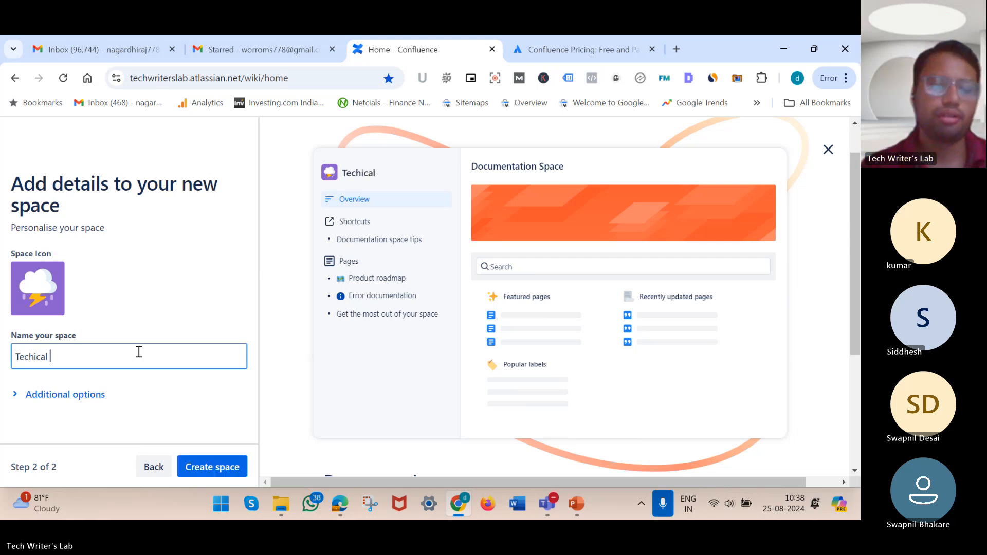
type("Communica")
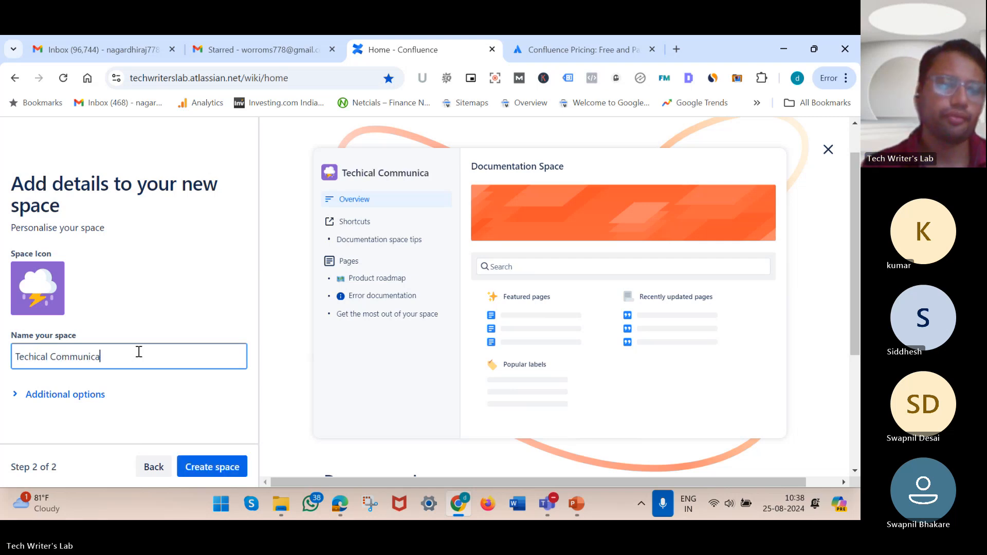
type("tion Grou")
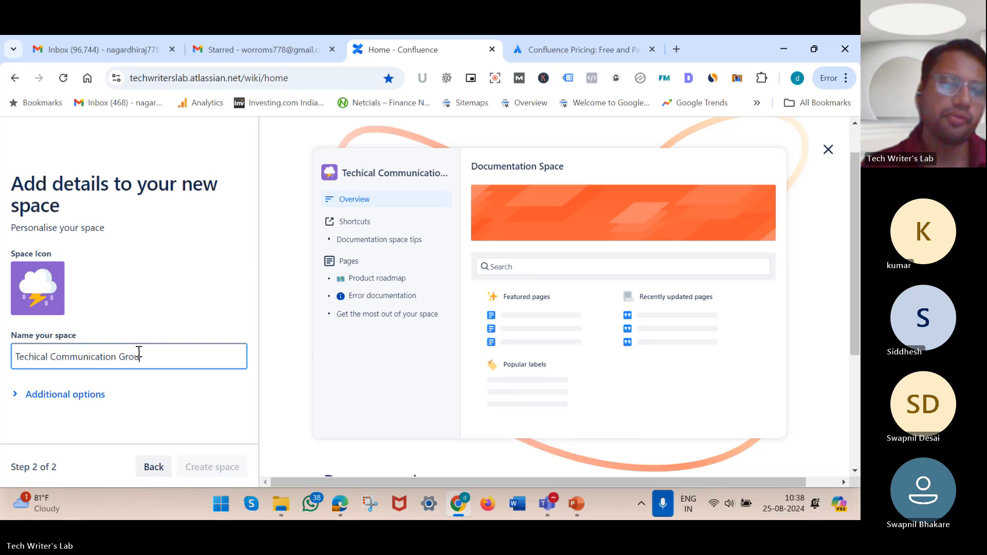
type("p")
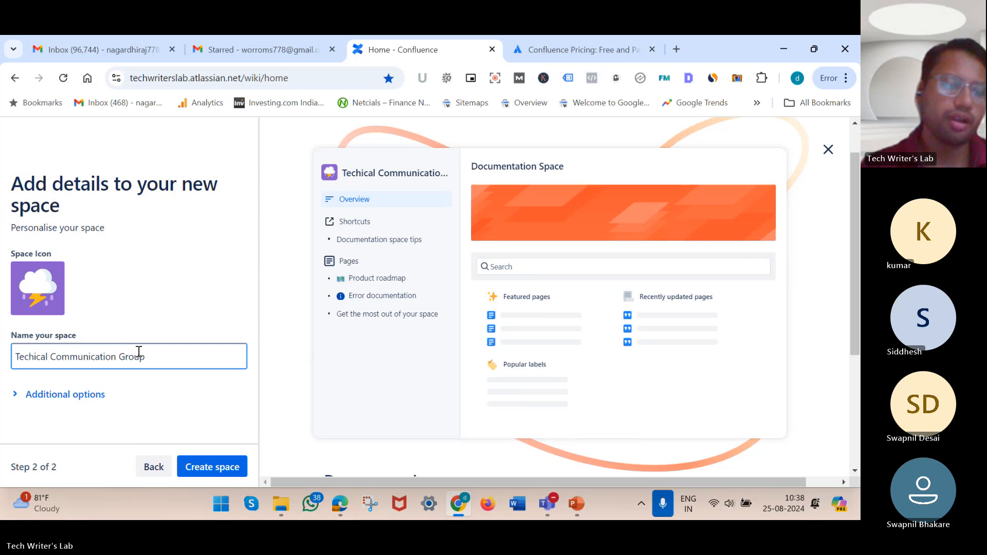
left_click(217, 469)
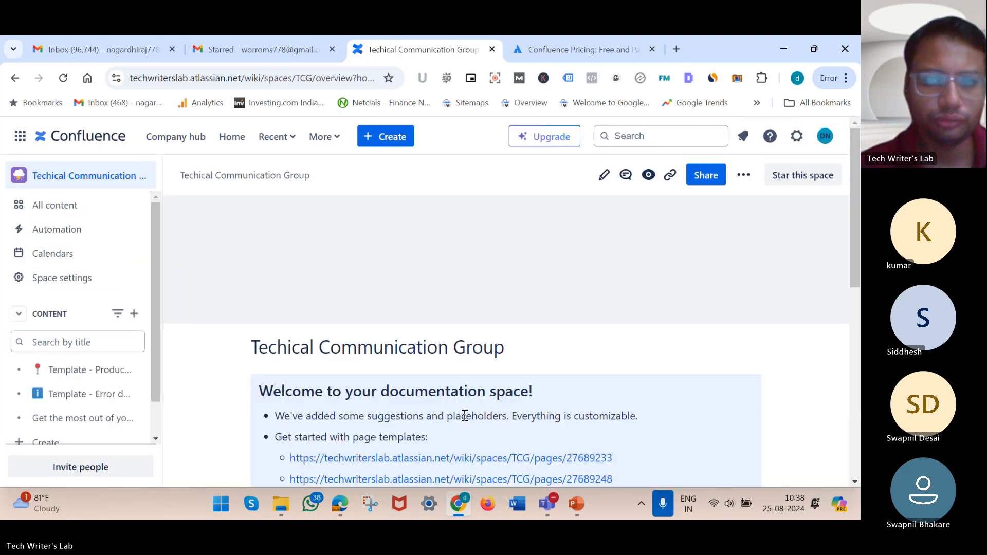
Look over the new space's overview page, from the header image and welcome panel to the Featured pages, Recently updated and Popular labels sections
scroll(466, 417, "down", 1)
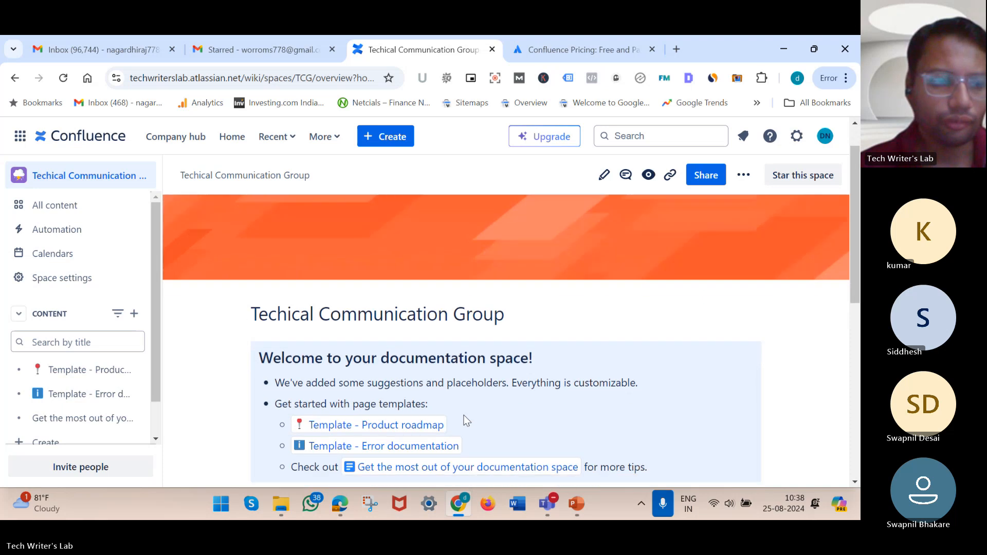
scroll(464, 415, "down", 8)
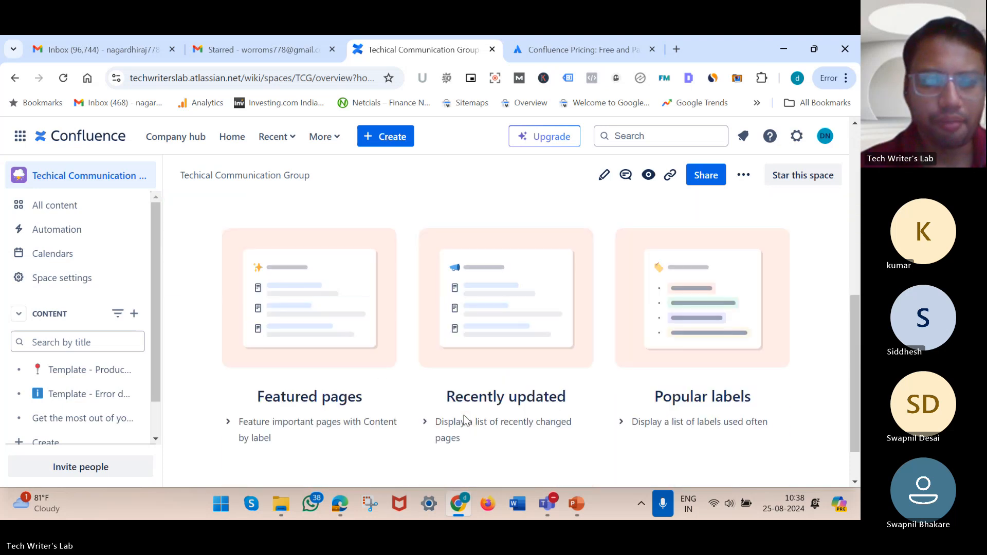
scroll(464, 417, "down", 2)
scroll(462, 417, "up", 10)
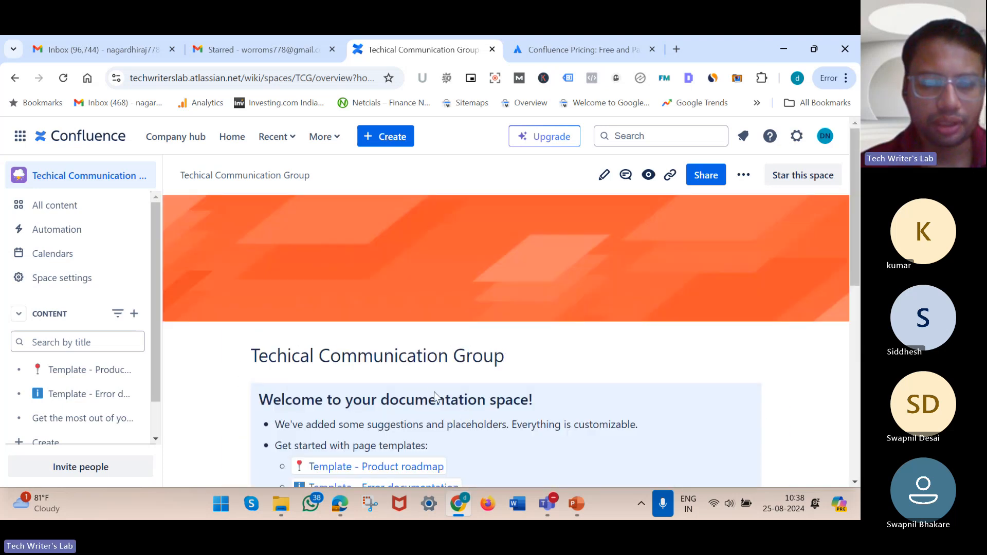
scroll(442, 401, "down", 3)
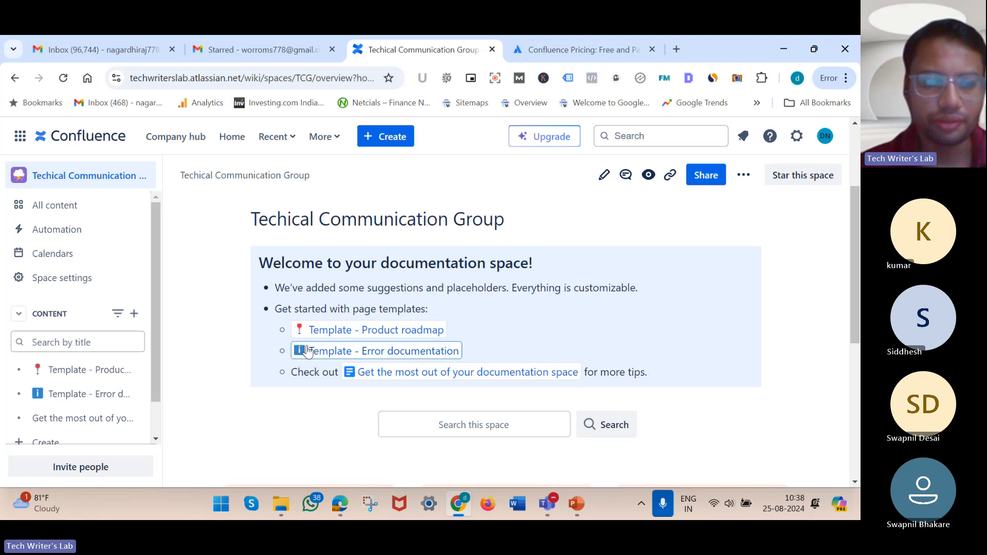
scroll(418, 403, "down", 3)
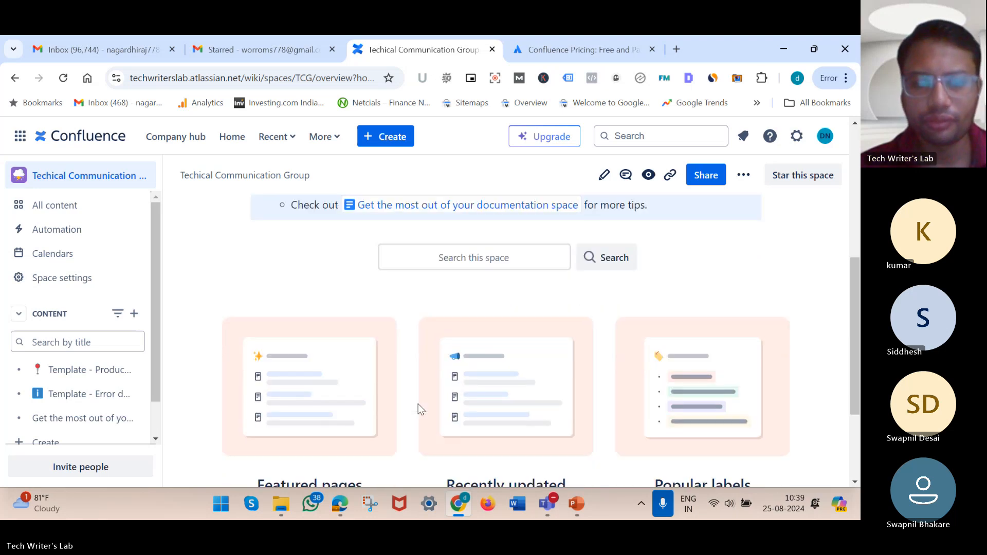
scroll(421, 409, "down", 3)
scroll(418, 408, "up", 10)
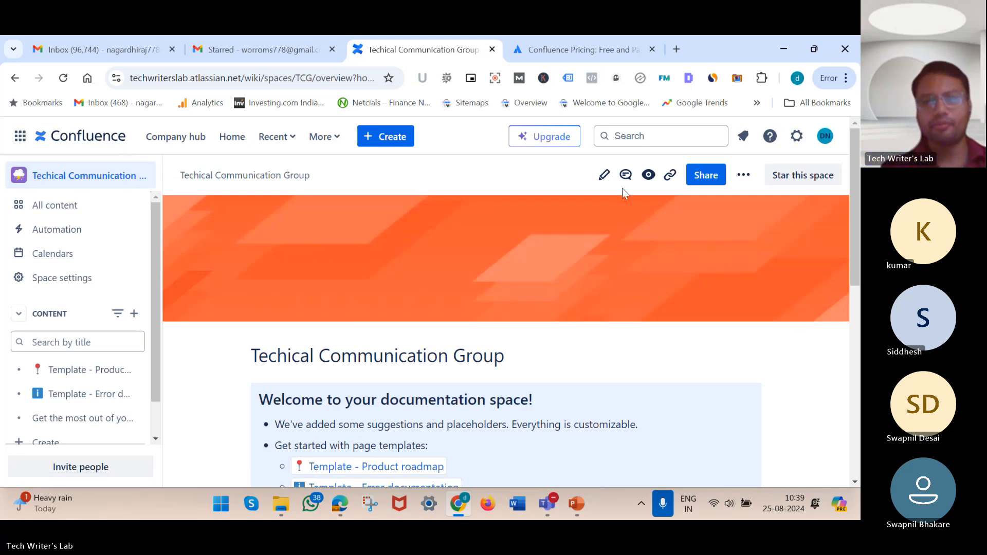
scroll(606, 358, "down", 4)
scroll(602, 356, "down", 3)
scroll(603, 353, "up", 7)
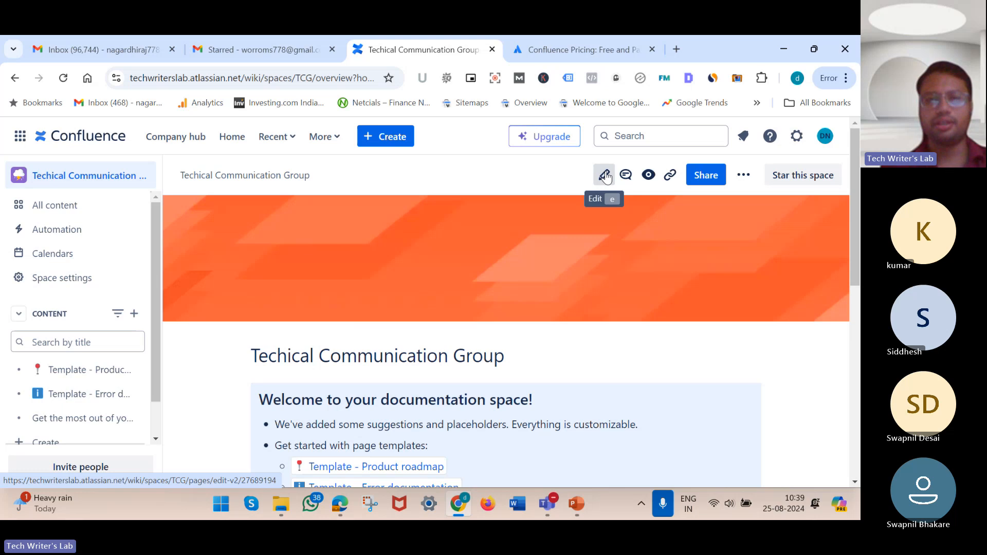
Open the space's overview page for editing and replace the orange header image with the suggested yellow one
left_click(604, 176)
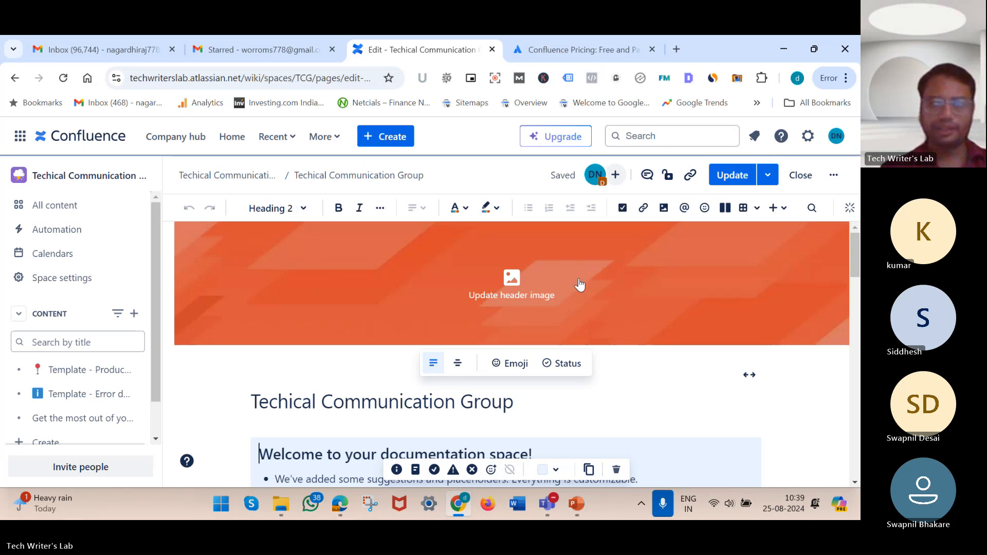
left_click(580, 284)
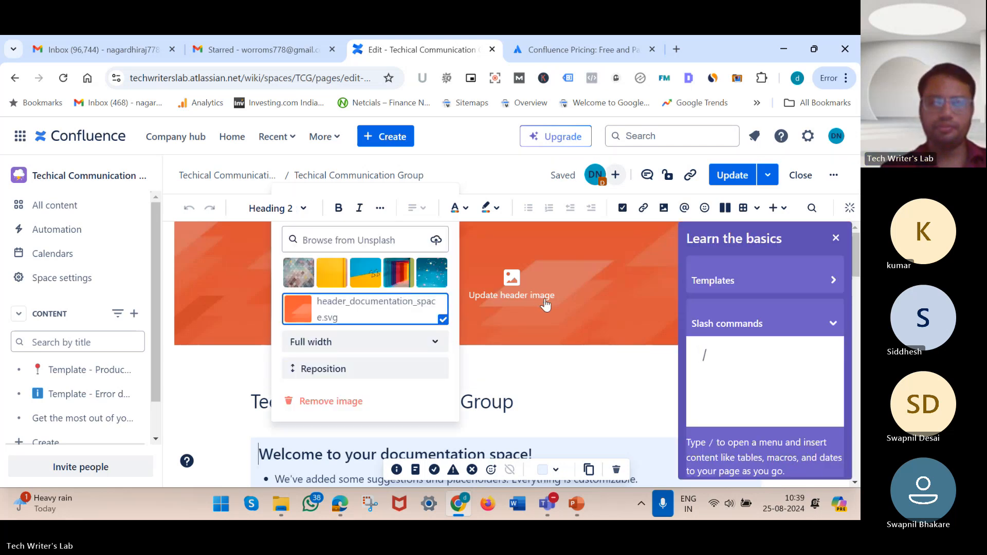
left_click(332, 273)
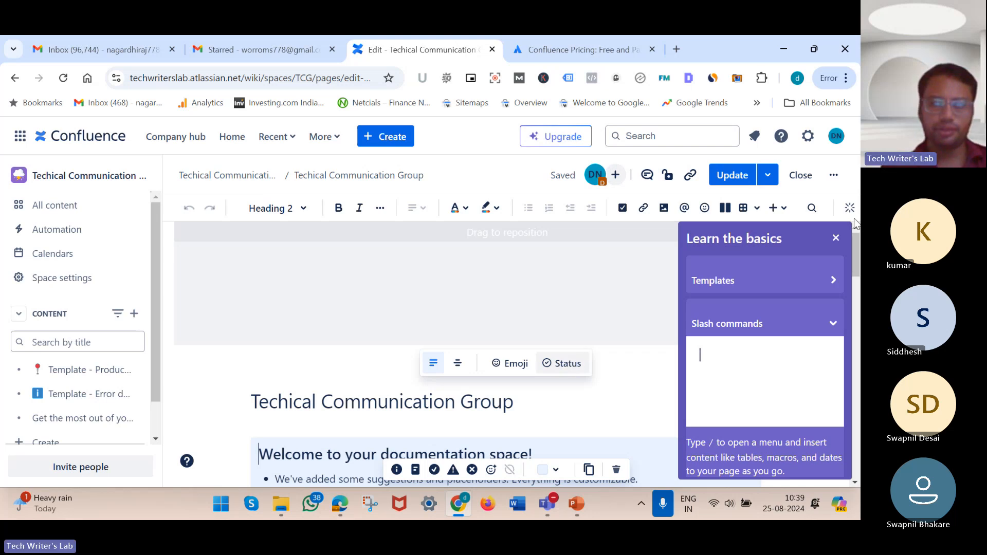
Look through the editable overview page's title, welcome panel and placeholder sections, and dismiss the Learn the basics guide
scroll(519, 282, "down", 3)
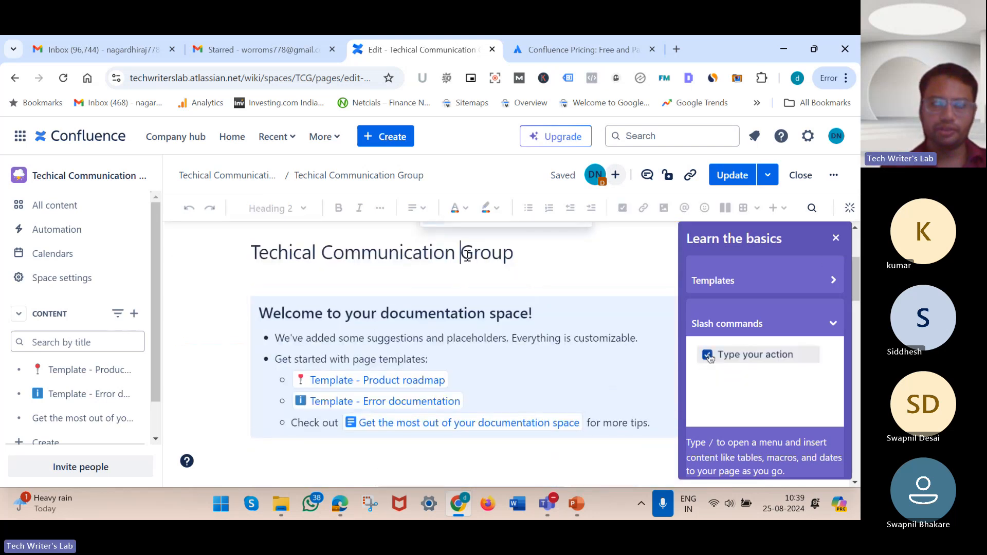
triple_click(525, 256)
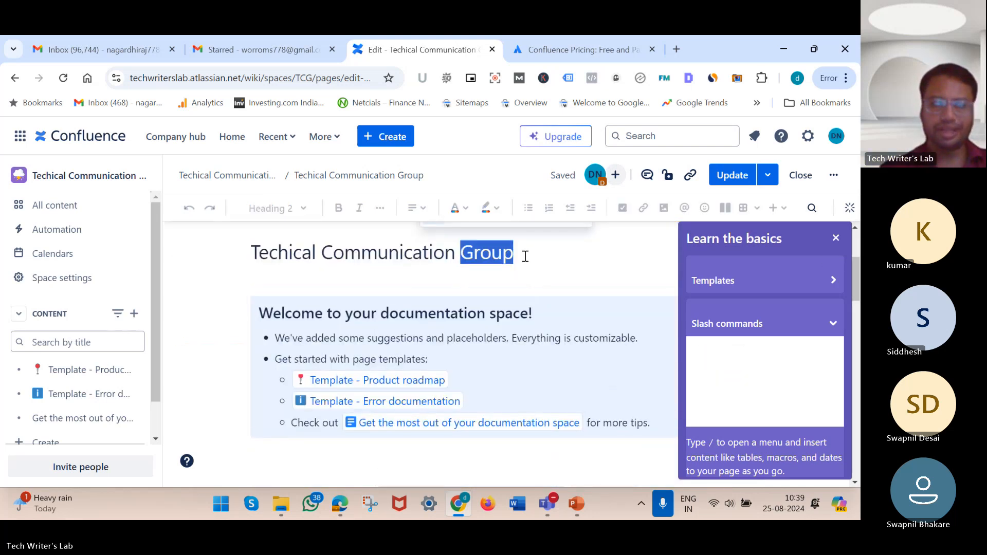
left_click(503, 348)
scroll(502, 349, "down", 4)
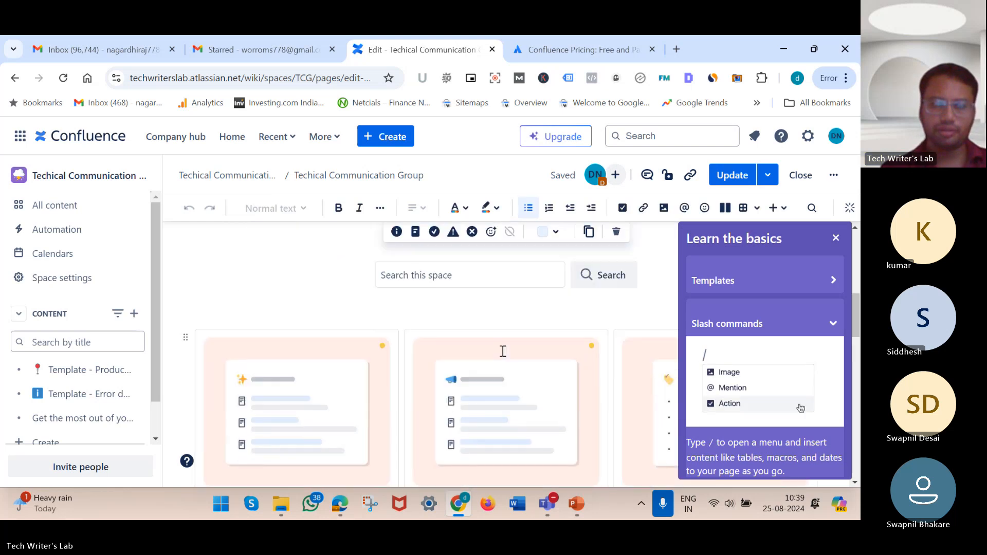
scroll(502, 351, "down", 6)
scroll(503, 351, "down", 3)
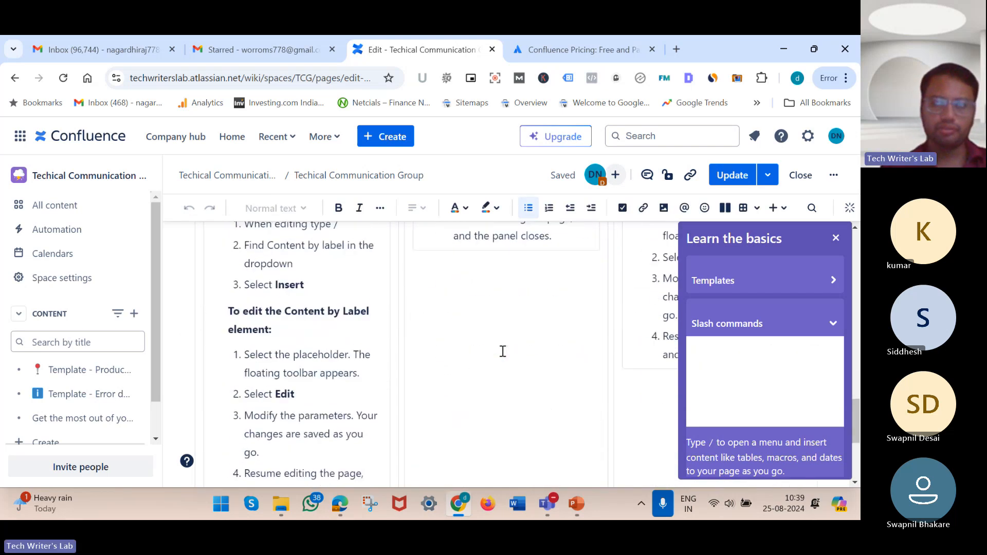
scroll(503, 351, "up", 12)
scroll(503, 351, "up", 3)
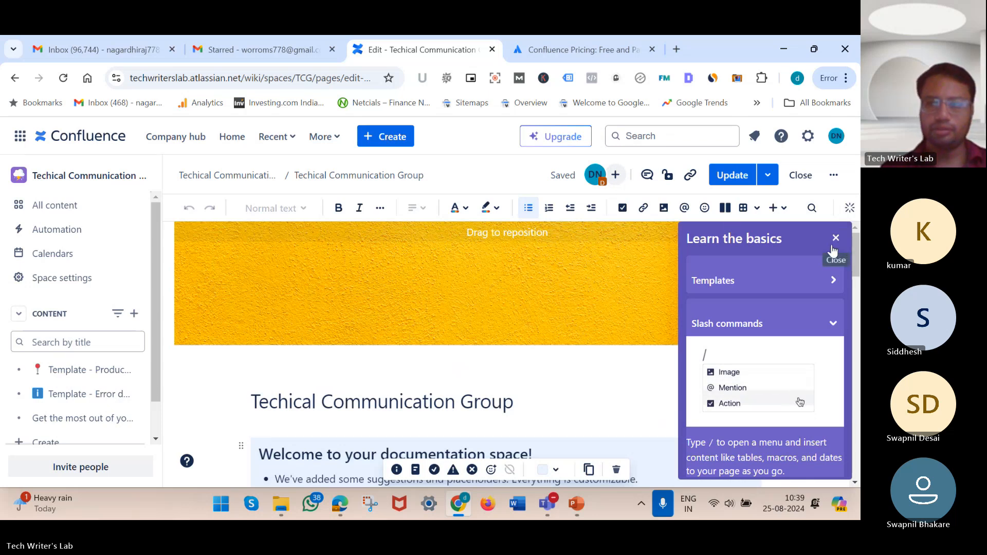
left_click(836, 240)
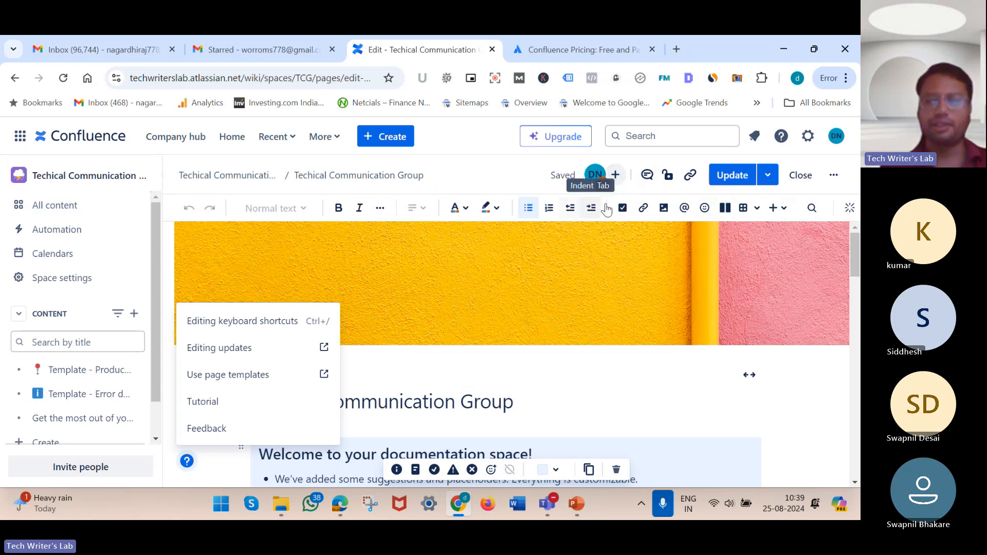
Start an invitation to edit the overview page and add the second user account as its recipient
left_click(615, 175)
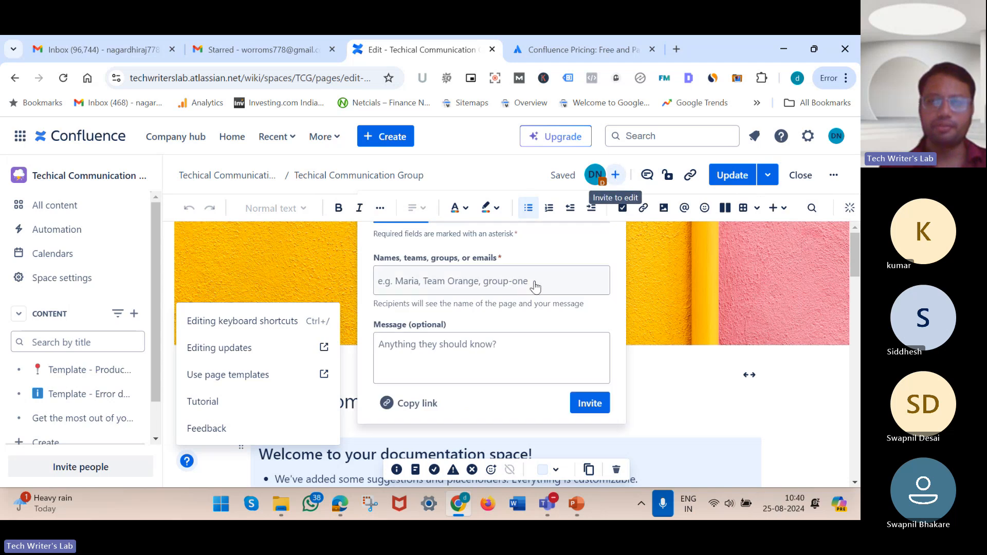
left_click(535, 287)
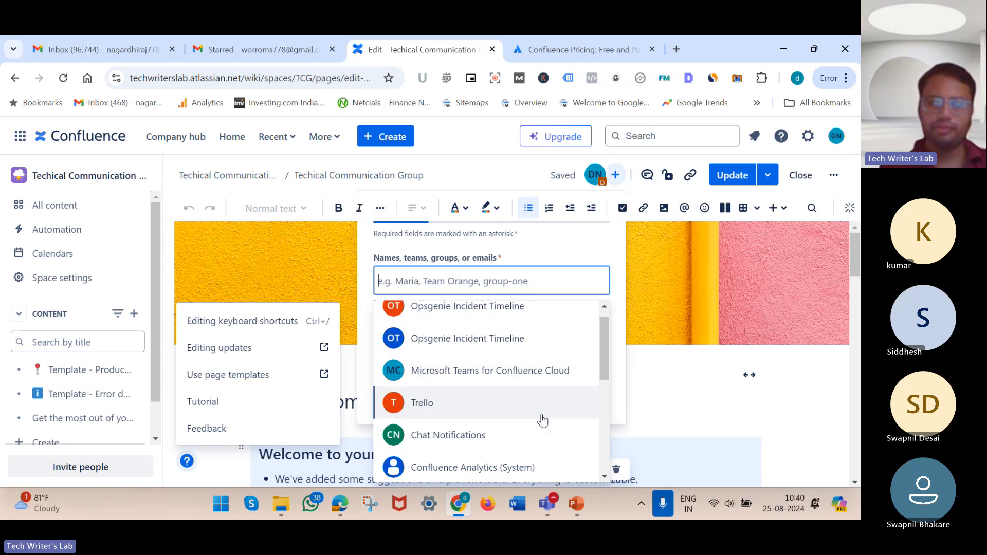
scroll(541, 411, "down", 2)
scroll(541, 417, "down", 2)
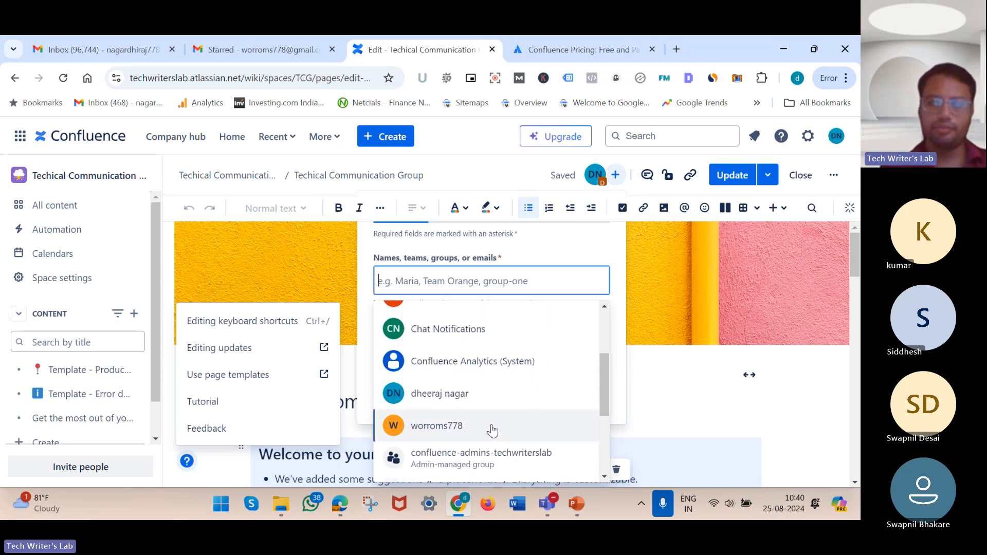
left_click(482, 431)
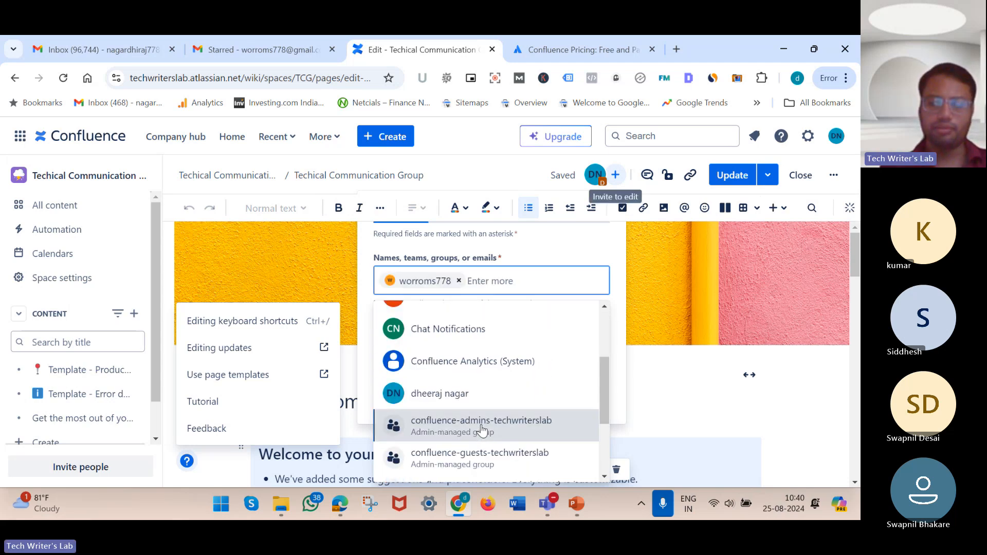
key("Return")
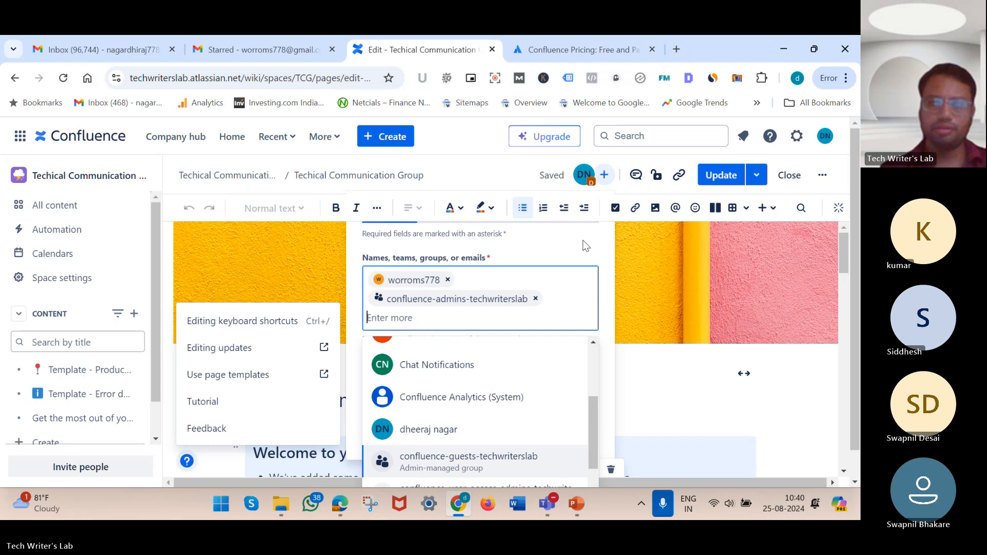
left_click(586, 246)
left_click(542, 297)
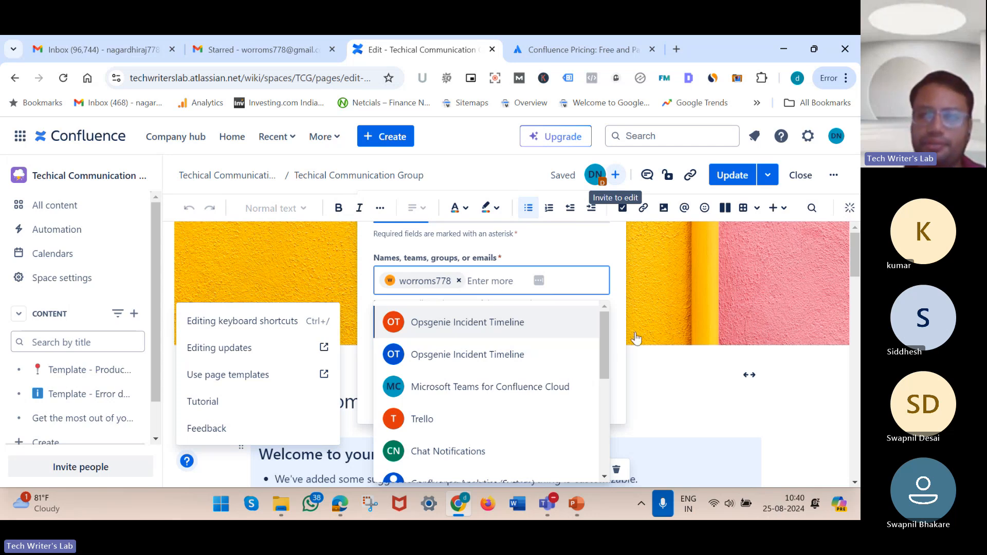
Send the edit invitation to the chosen recipient without an optional message
scroll(809, 353, "down", 5)
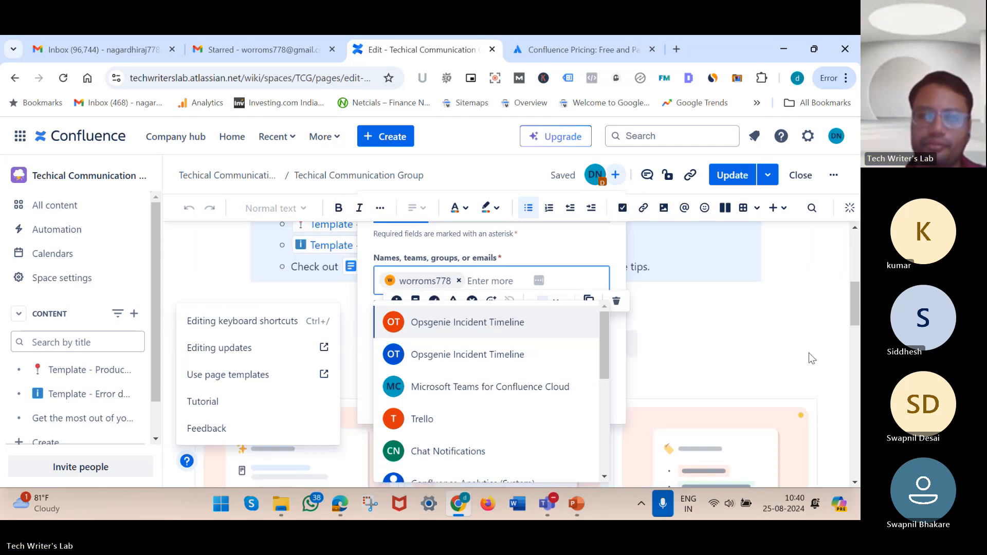
left_click(616, 387)
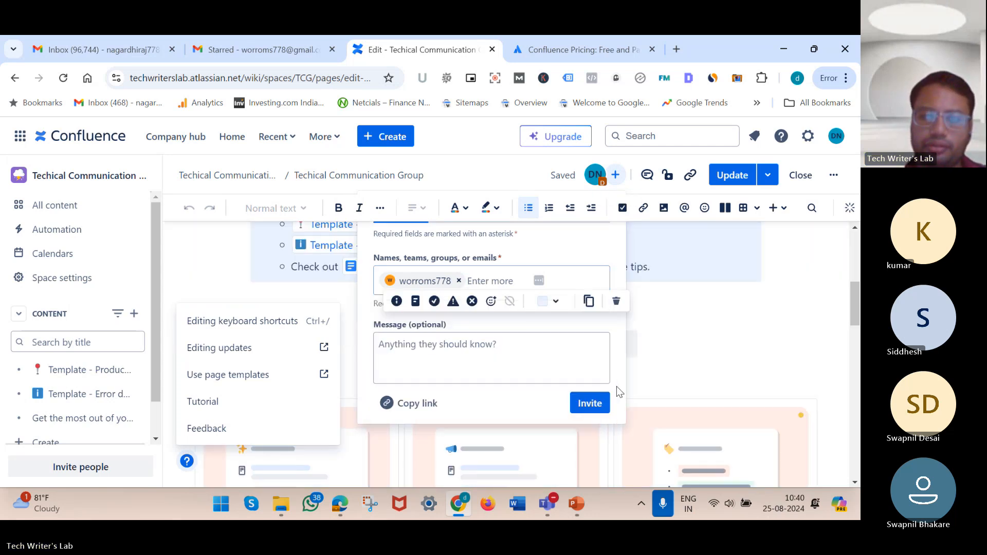
left_click(585, 413)
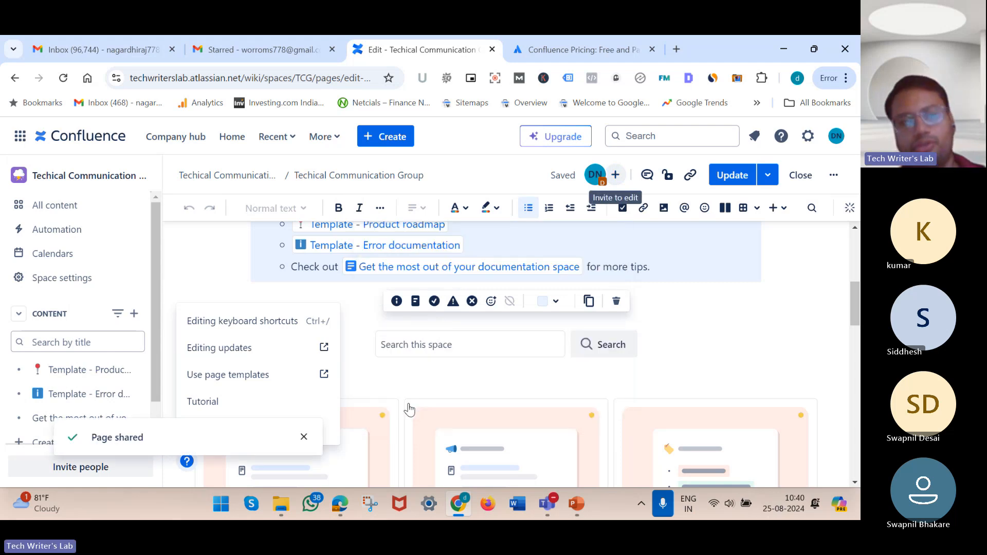
Open a new invitation to edit the page and try to send it without a recipient
left_click(616, 175)
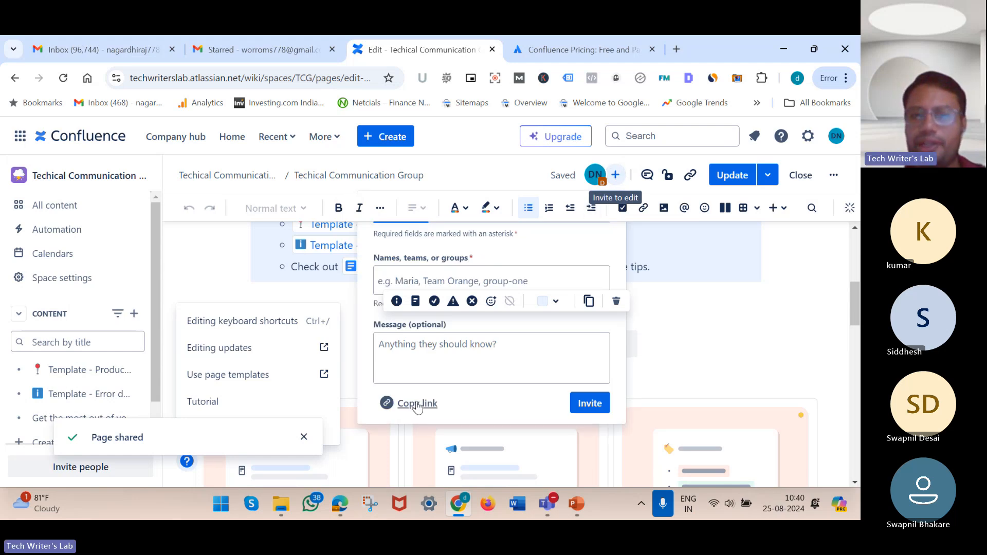
left_click(600, 411)
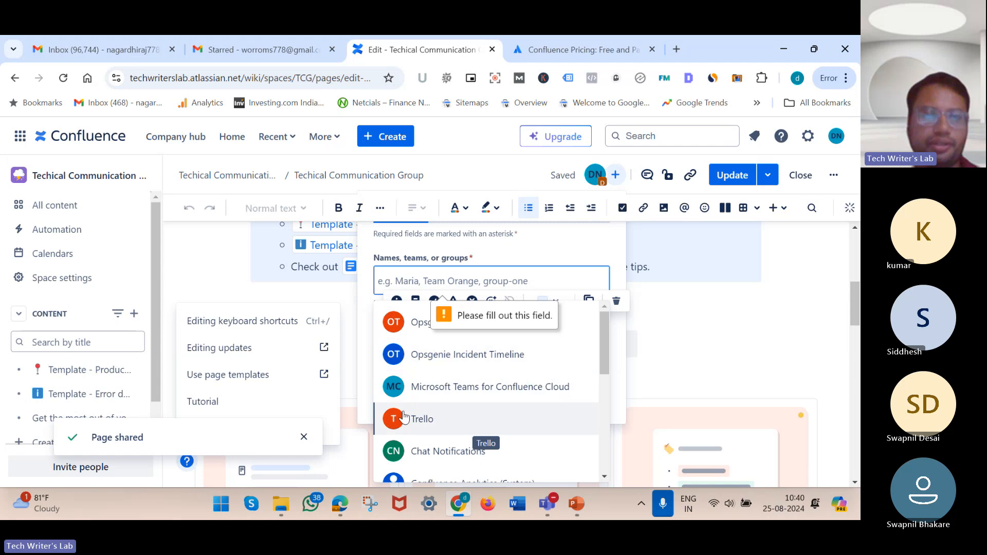
Switch to the second account's Gmail inbox, reload it to check for the invitation, and return to the Confluence page editor
left_click(243, 50)
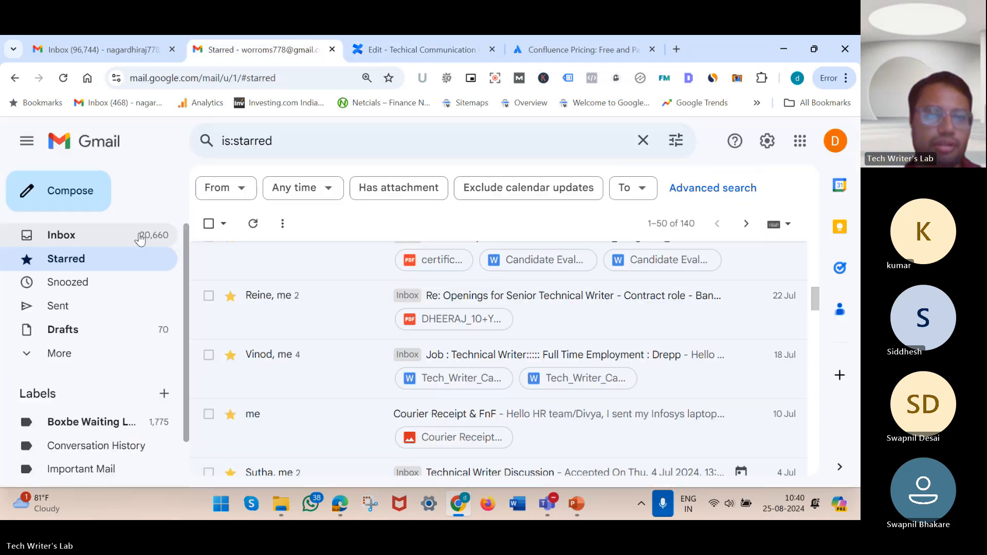
left_click(141, 236)
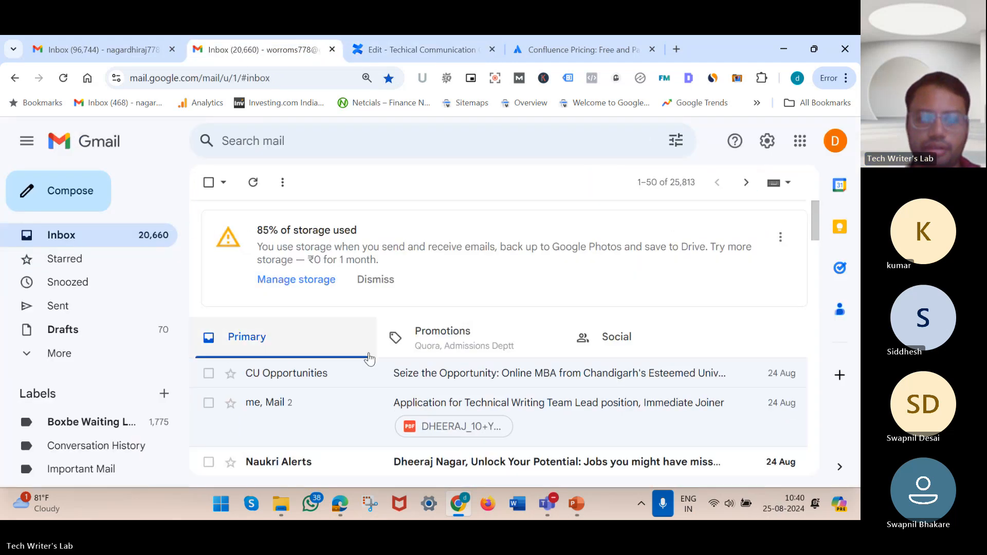
left_click(64, 78)
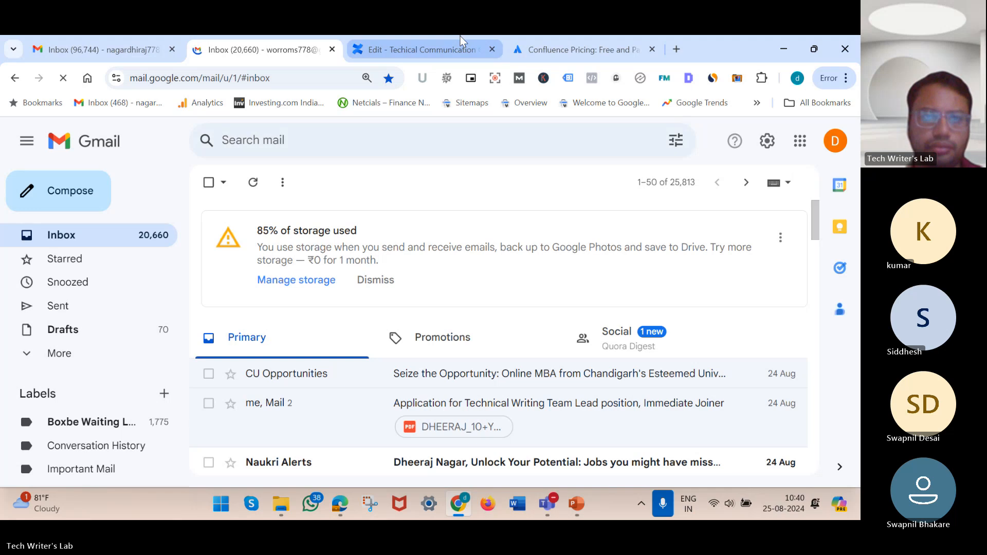
left_click(542, 44)
left_click(424, 45)
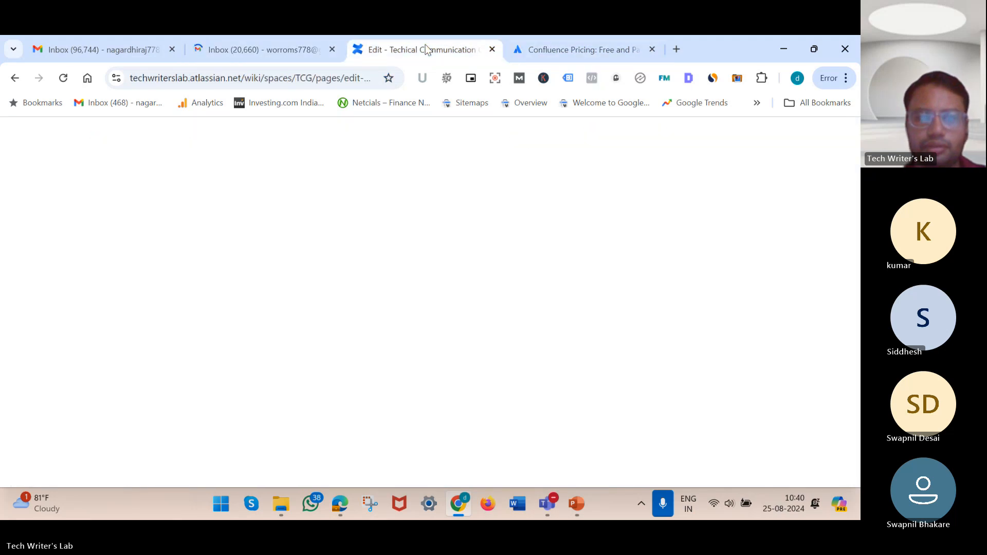
Try to send the blank edit invitation again and close the invitation form
left_click(622, 366)
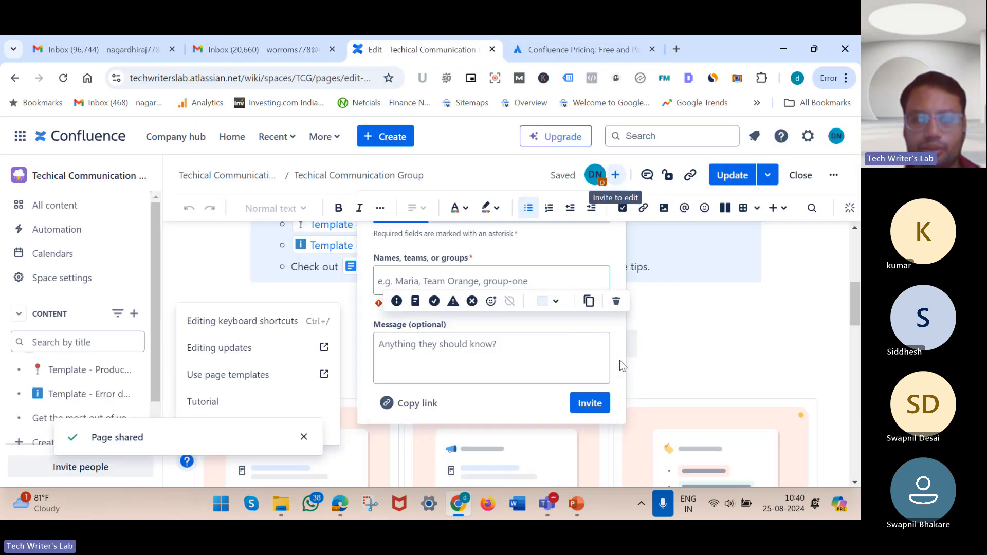
left_click(591, 403)
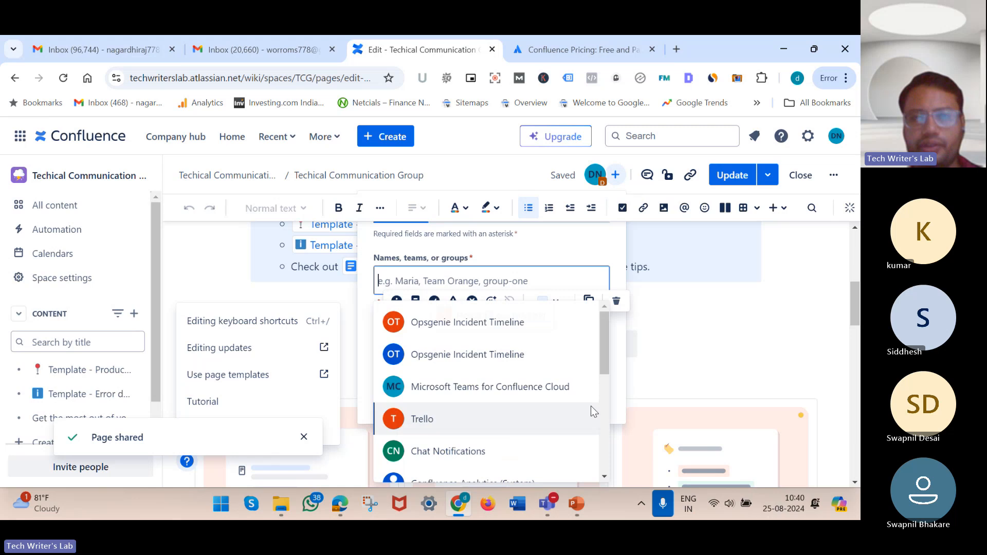
key("Escape")
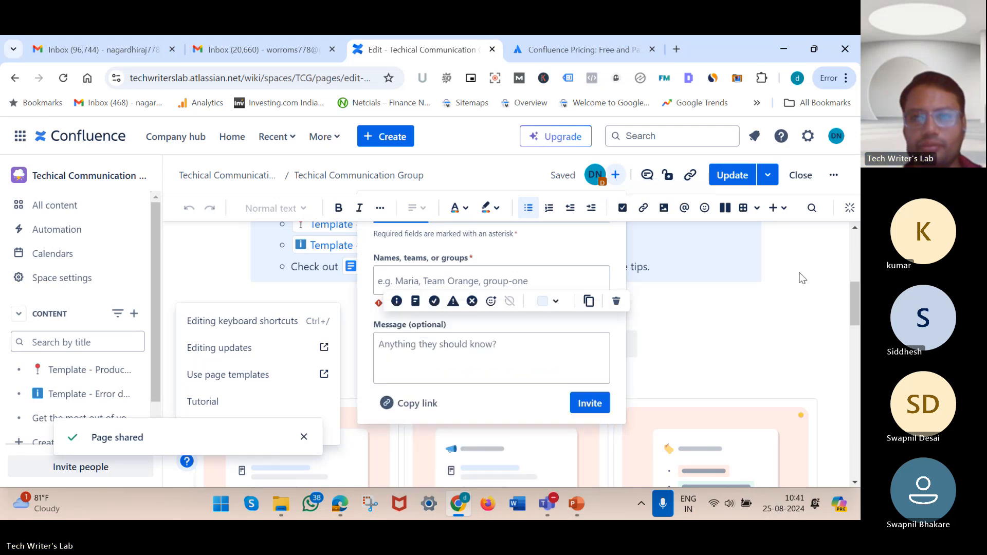
key("Escape")
scroll(460, 287, "up", 2)
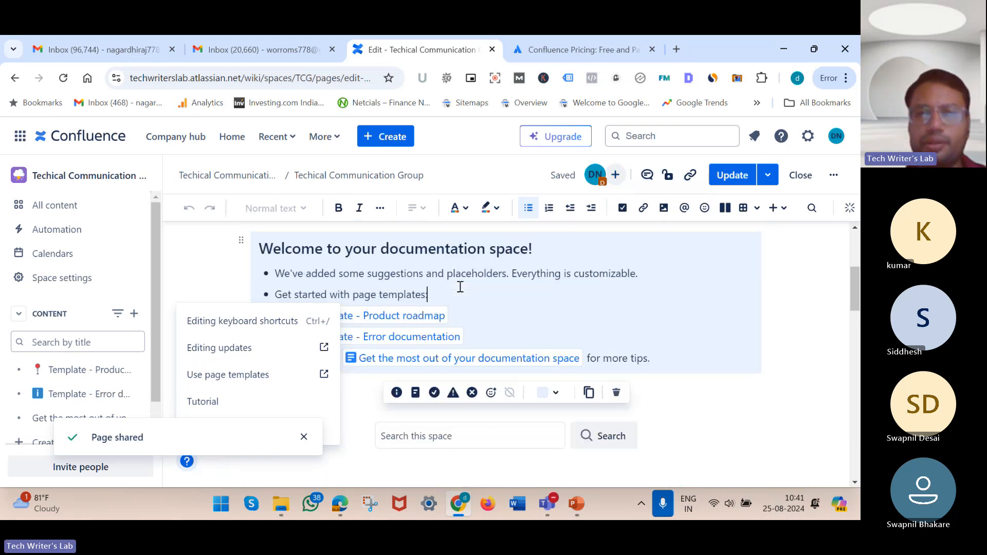
Check the page's access restriction and inline comment options and copy the page link
scroll(460, 287, "up", 4)
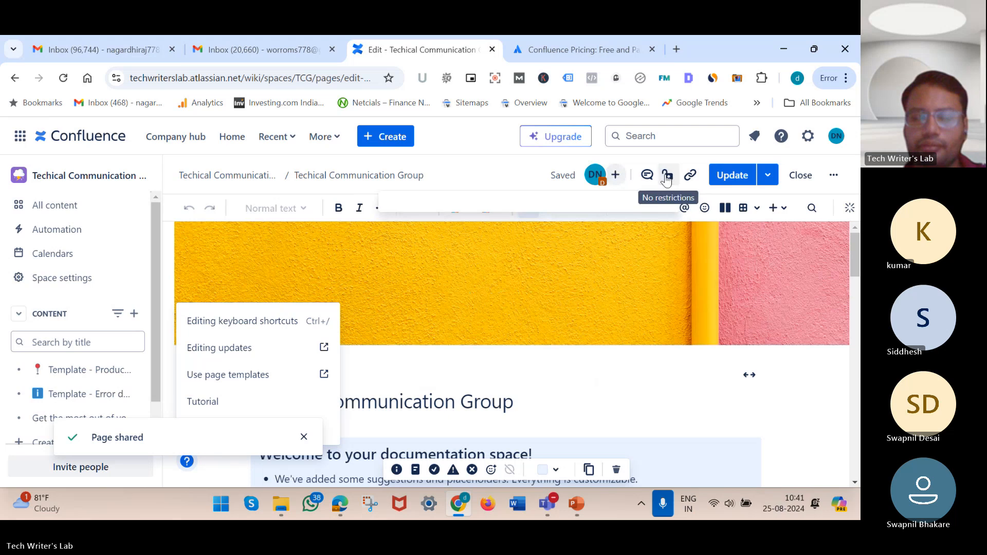
left_click(668, 176)
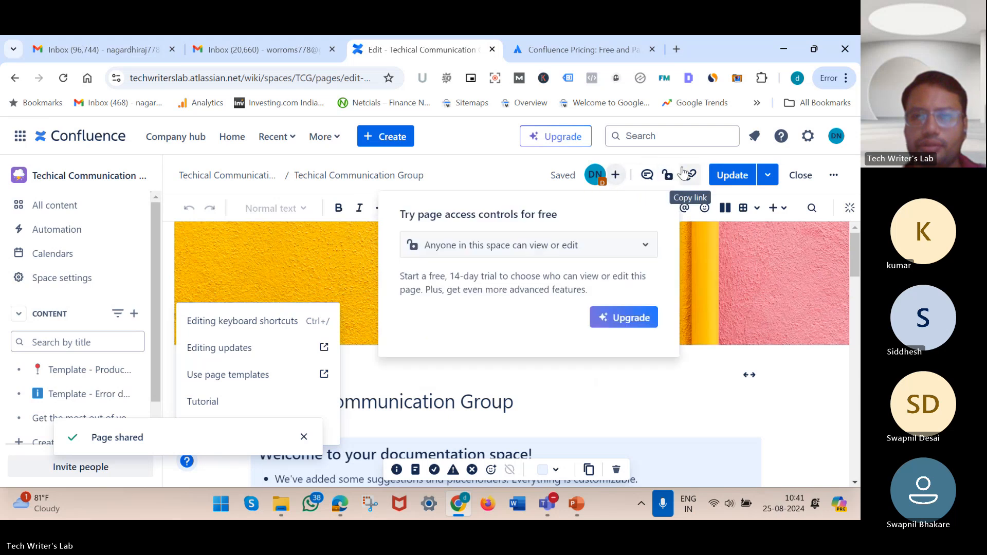
left_click(647, 176)
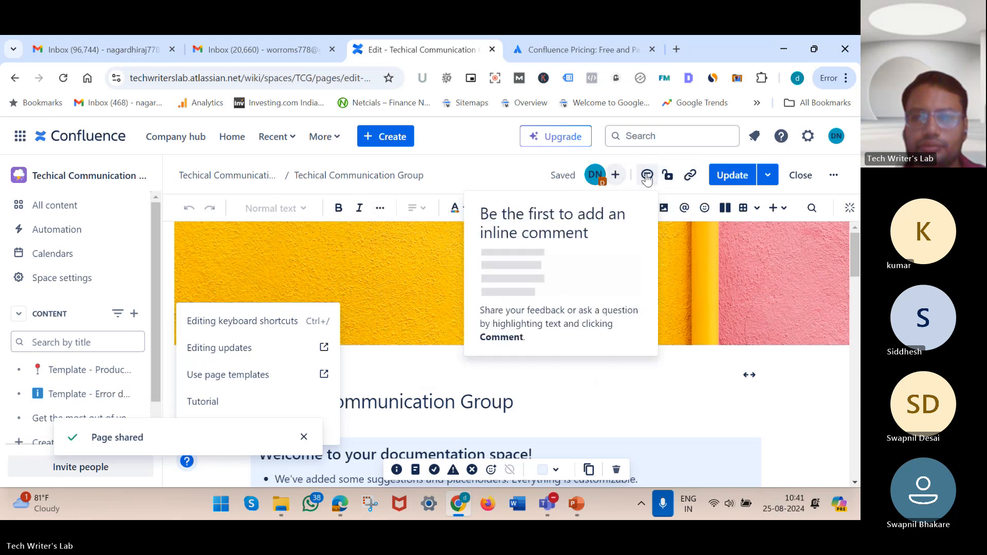
left_click(686, 177)
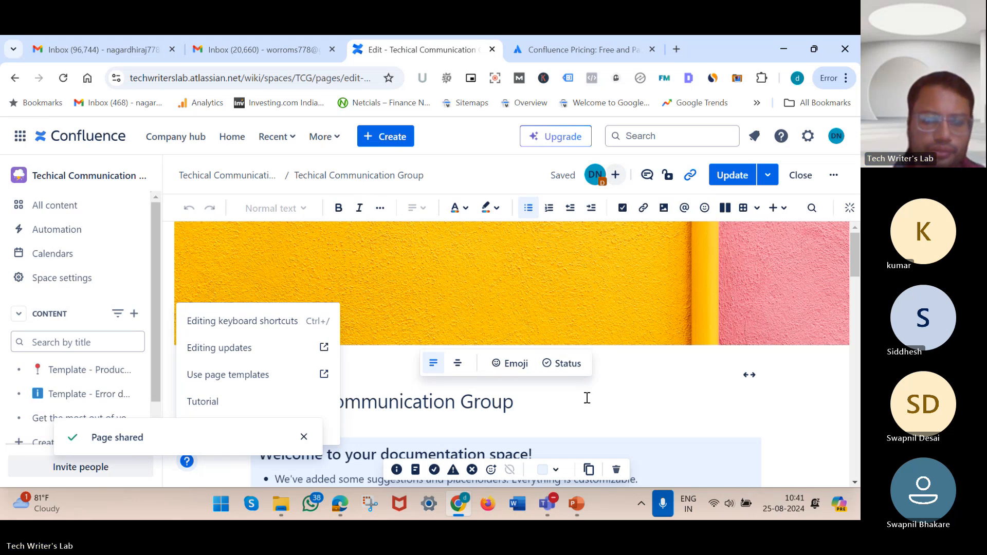
Review the overview page from its header image and welcome panel to the Featured pages, Recently updated and Popular labels columns
scroll(587, 398, "down", 10)
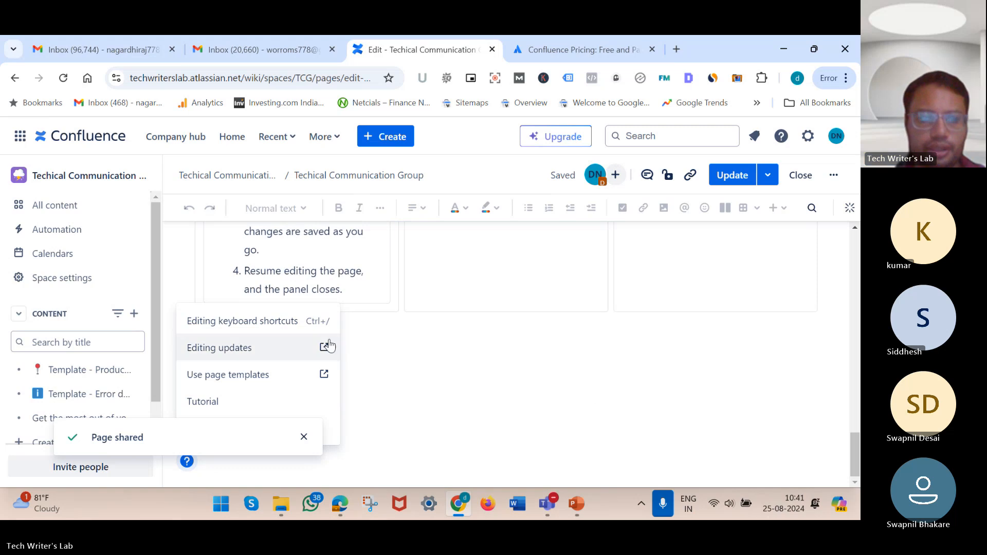
scroll(524, 417, "up", 5)
scroll(524, 417, "up", 5)
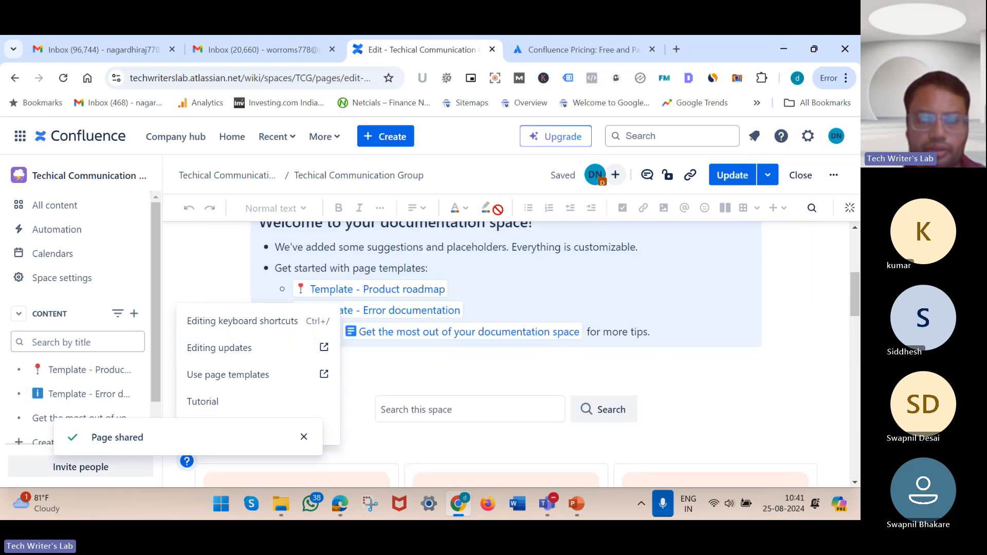
scroll(492, 308, "up", 5)
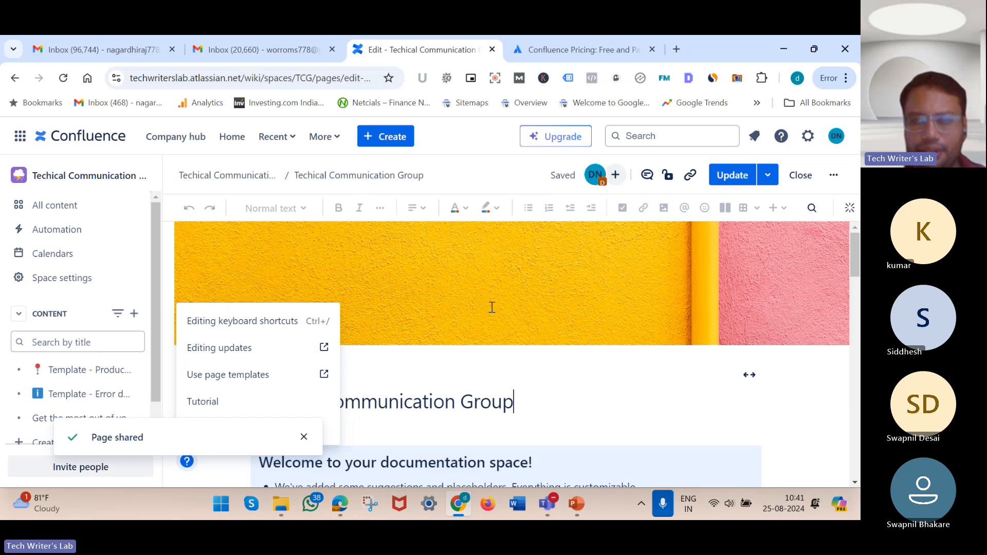
scroll(492, 308, "down", 3)
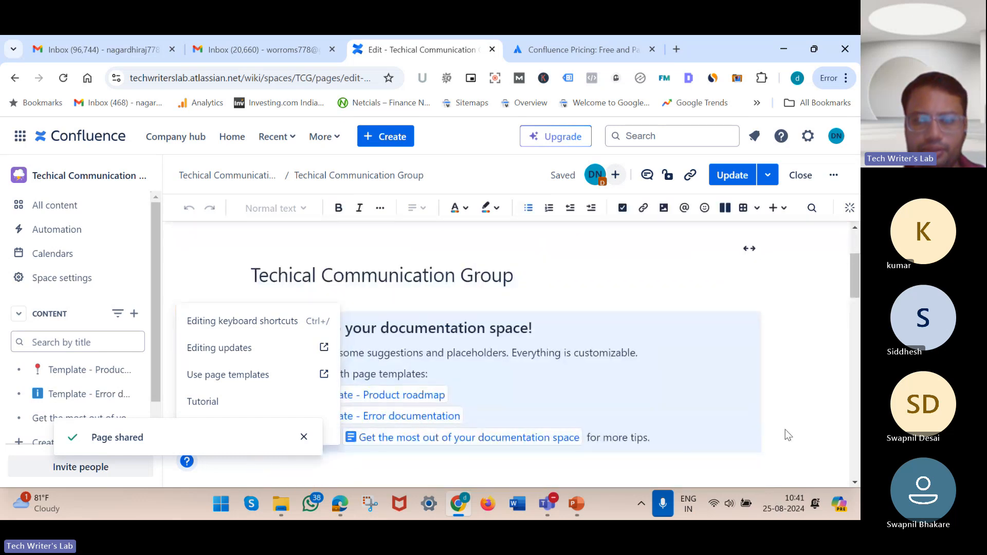
scroll(717, 407, "down", 8)
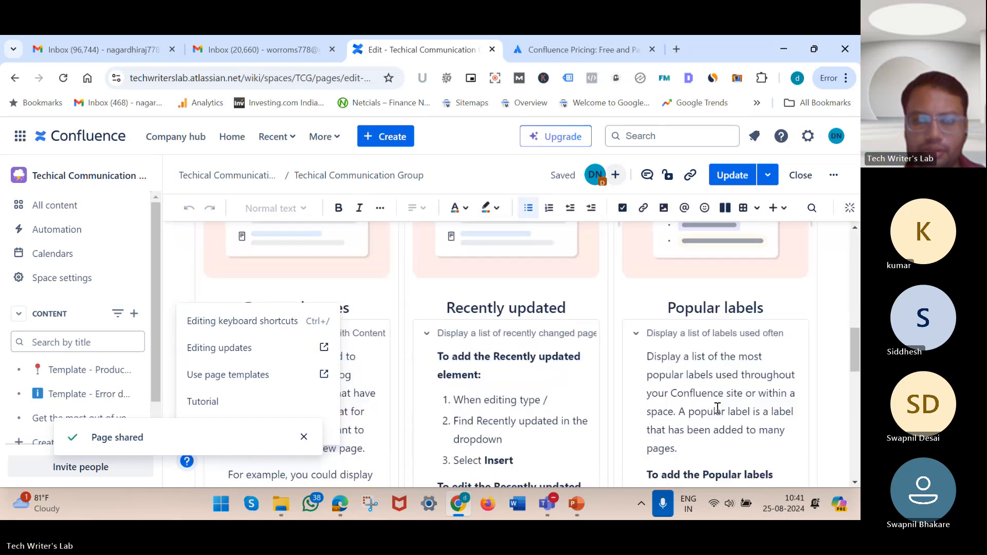
scroll(718, 407, "down", 8)
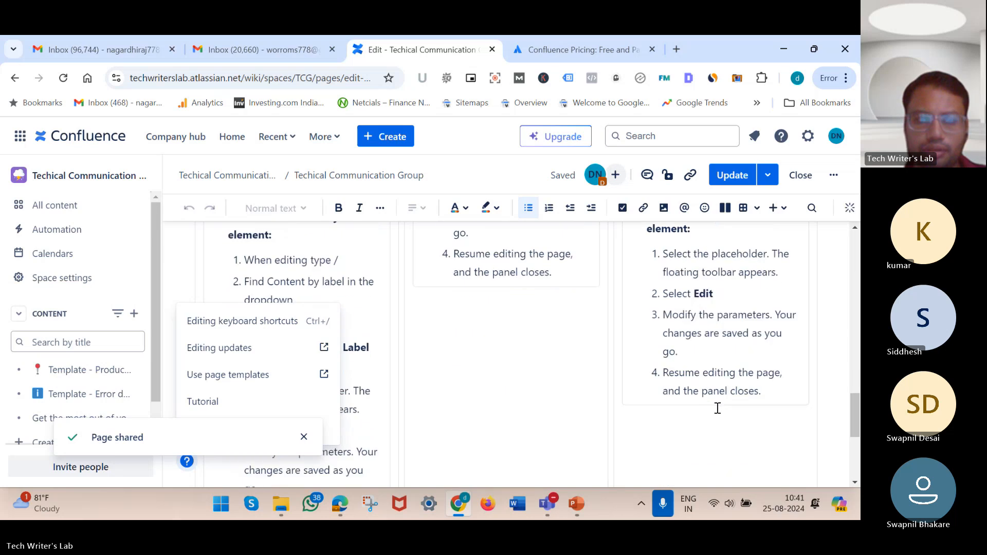
scroll(717, 407, "down", 3)
scroll(717, 408, "up", 10)
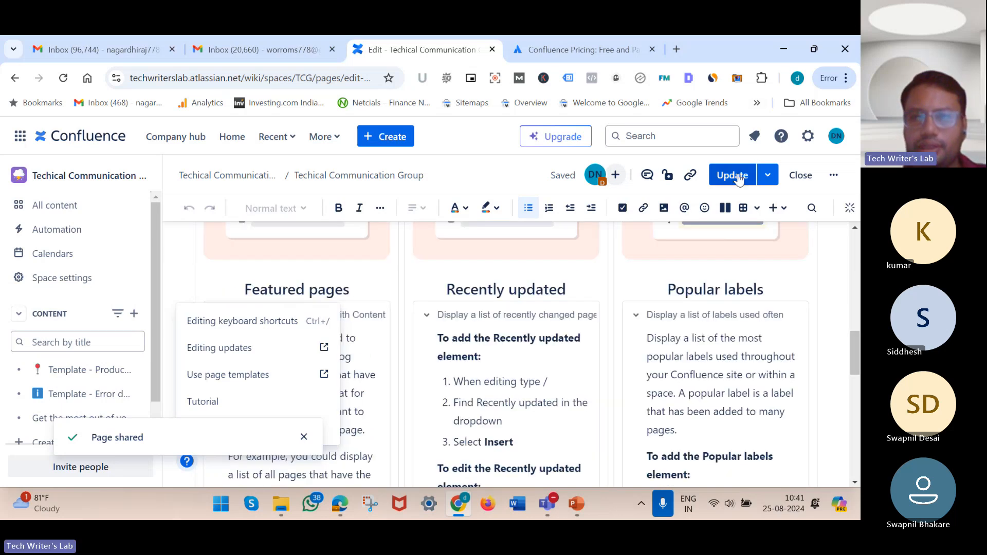
Publish the update to the Techical Communication Group overview page and look through the additional page actions
left_click(738, 176)
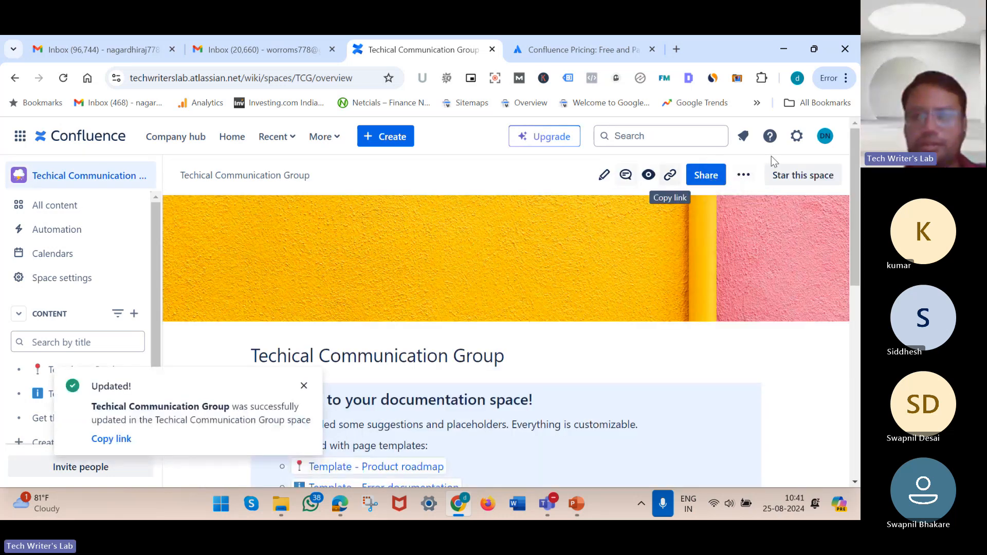
left_click(743, 175)
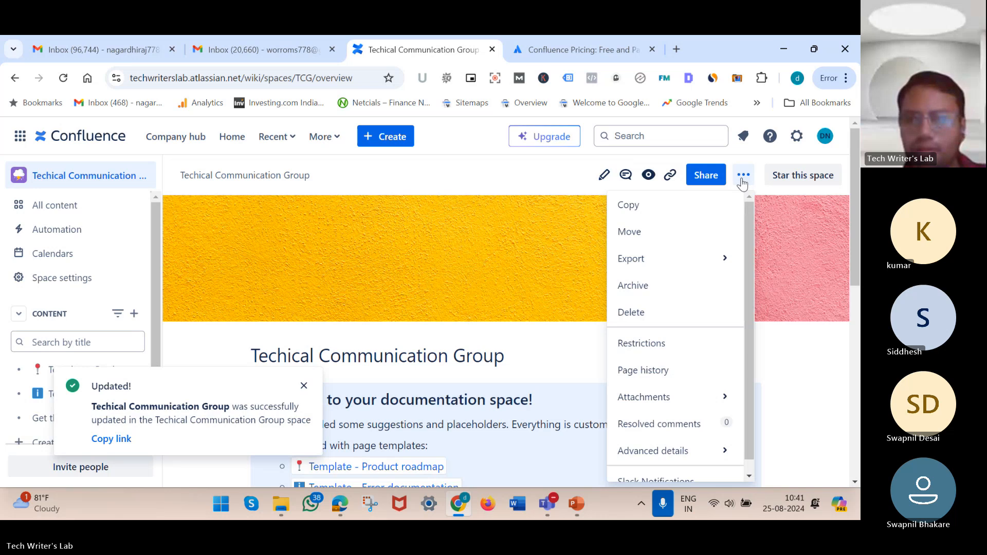
scroll(689, 410, "down", 5)
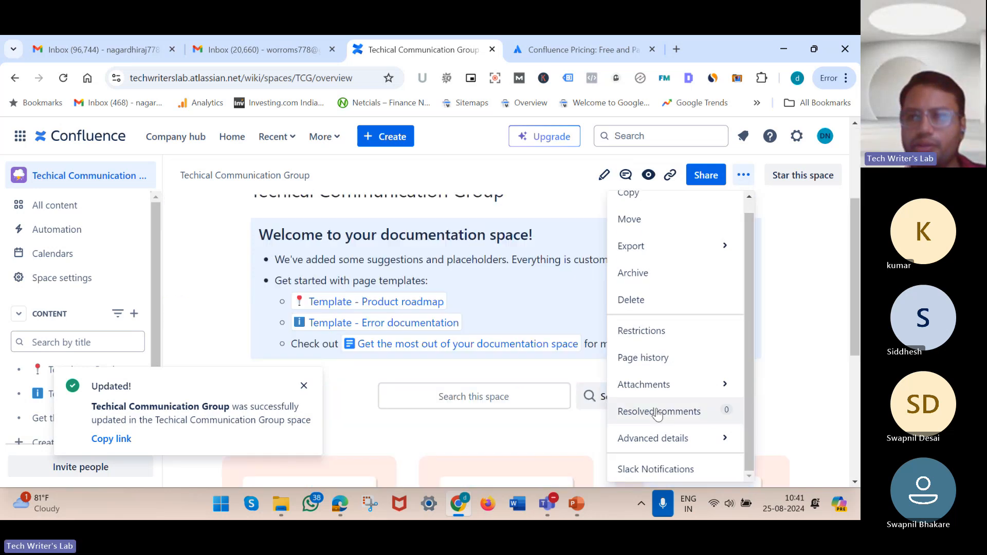
left_click(829, 367)
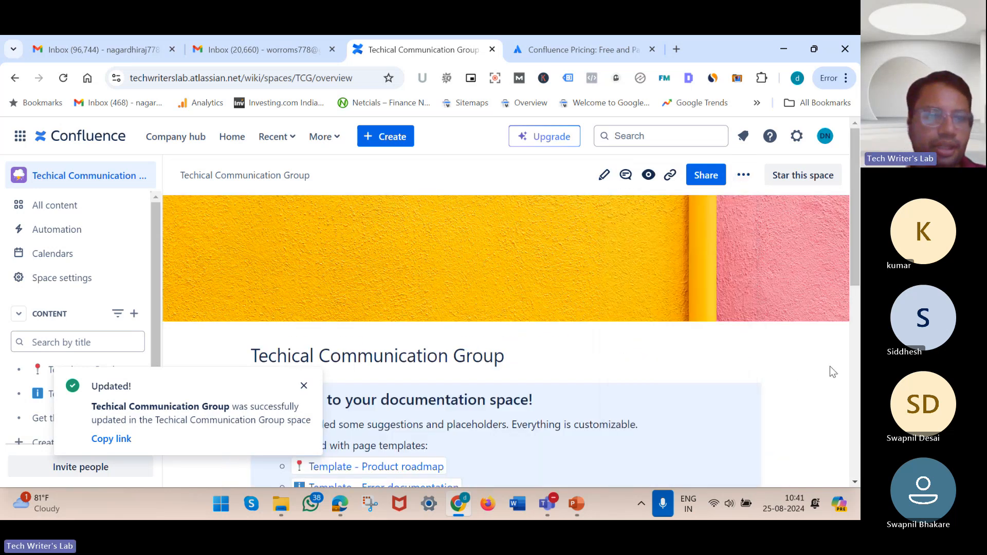
Switch to the Confluence presentation in PowerPoint, present from the current slide and advance to the Pages slide
mouse_move(581, 506)
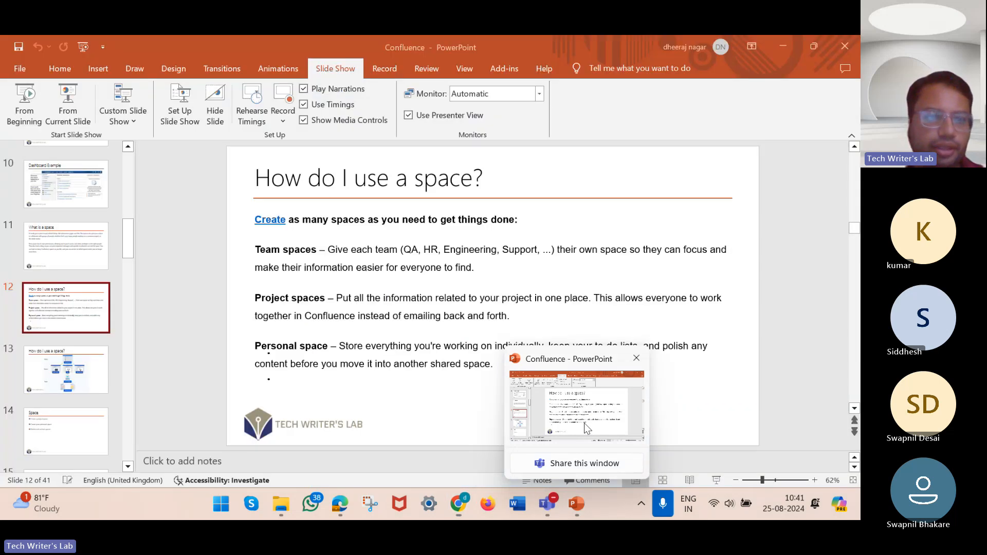
left_click(584, 424)
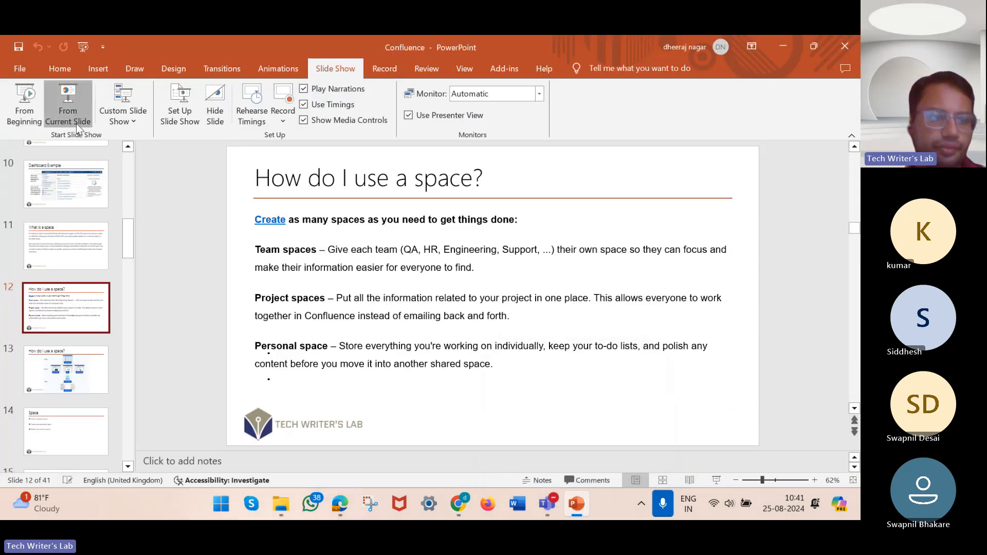
left_click(76, 124)
left_click(223, 342)
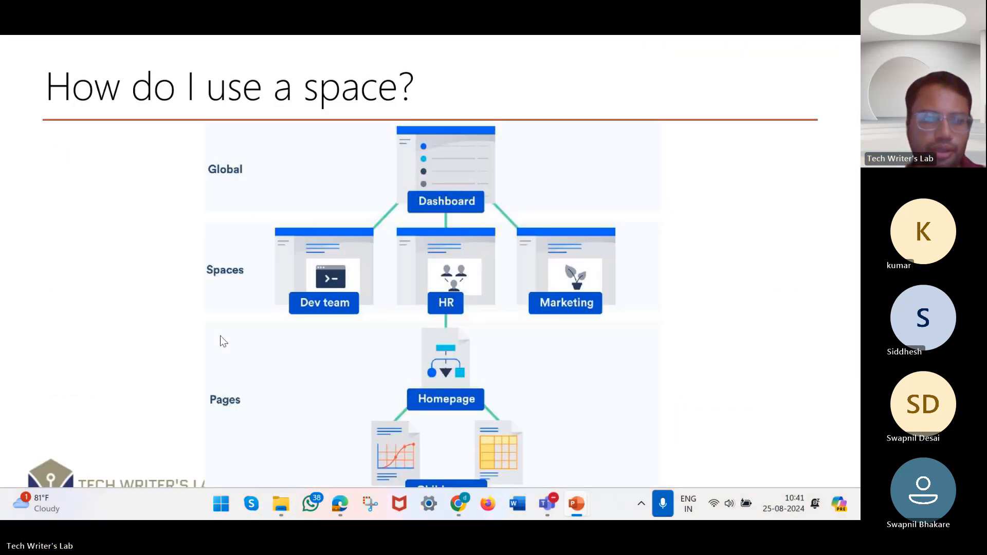
left_click(223, 341)
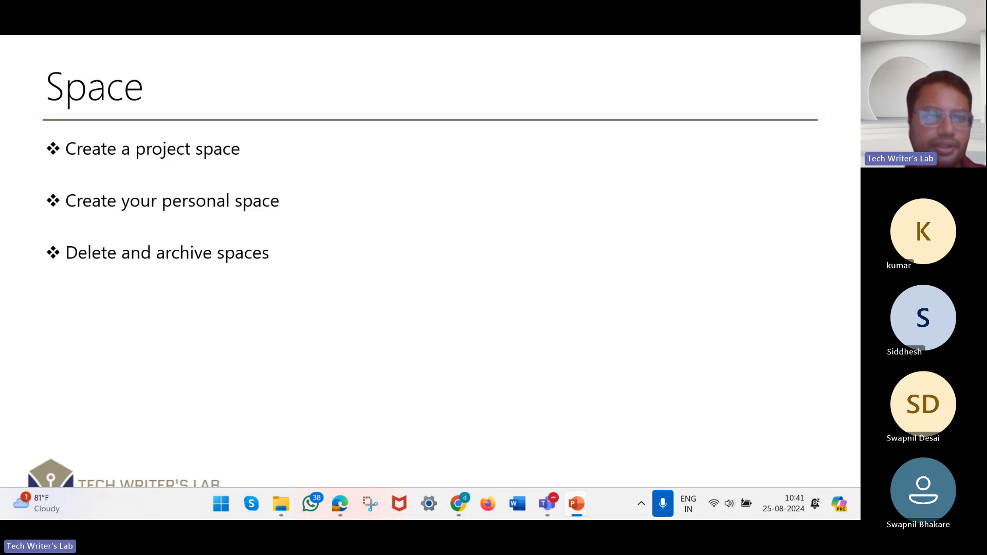
key("Right")
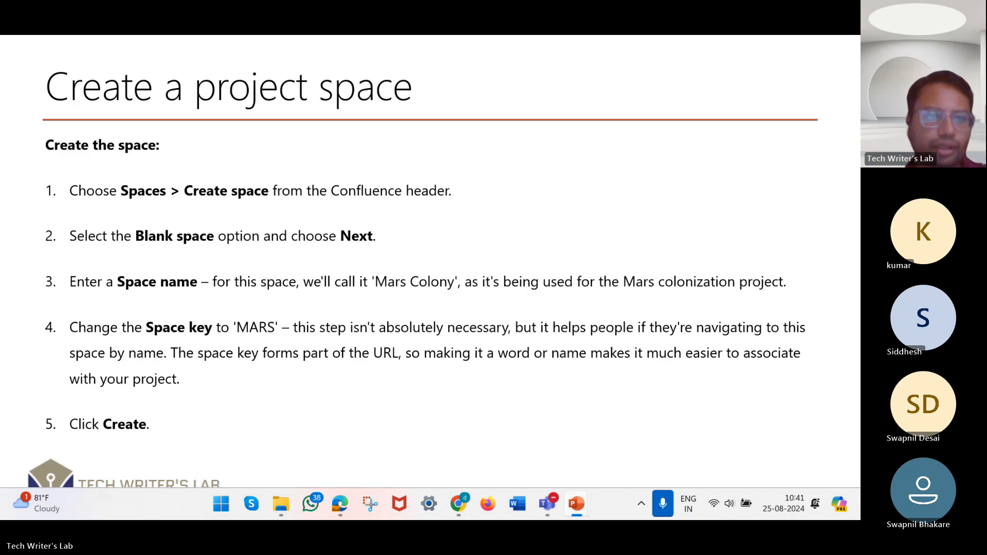
key("Right")
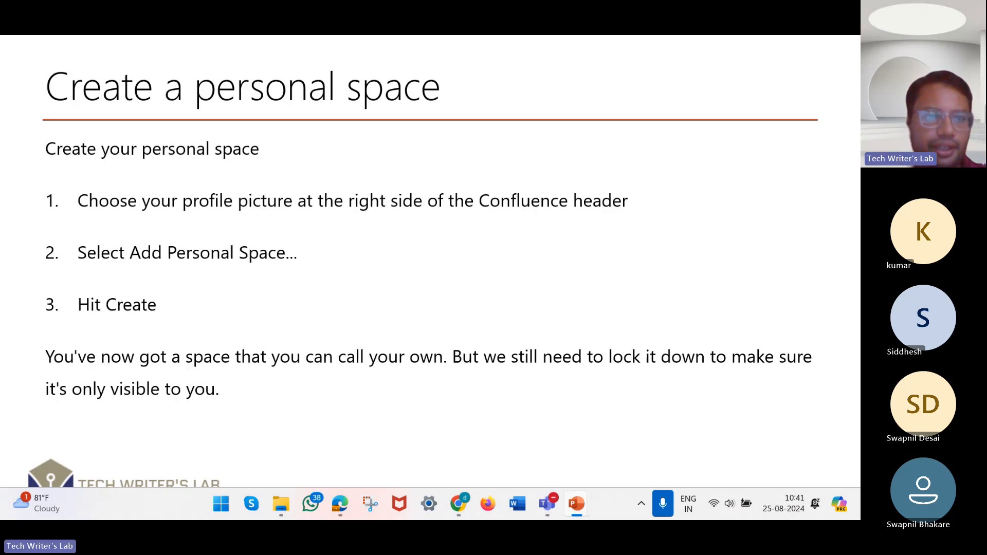
key("Right")
key("Right")
key("Right")
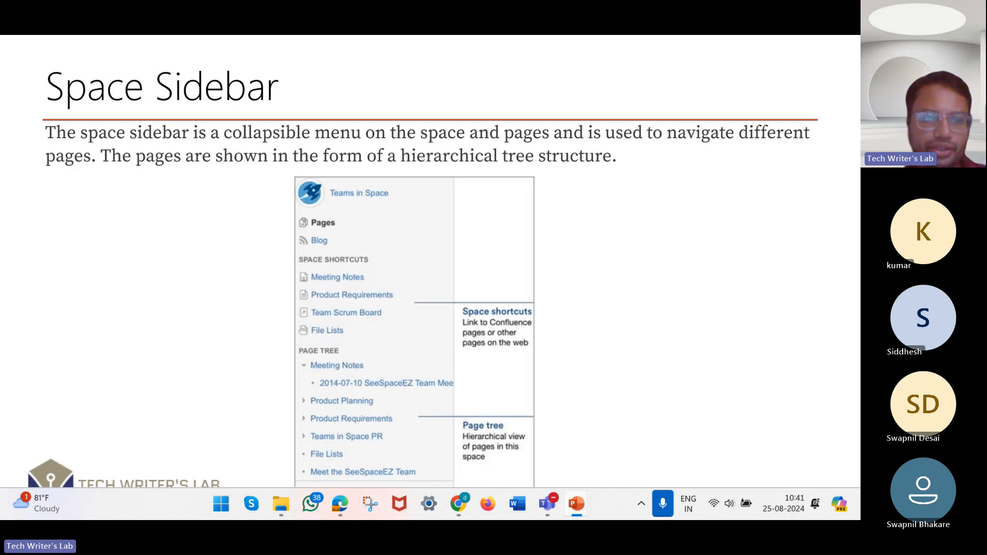
key("Right")
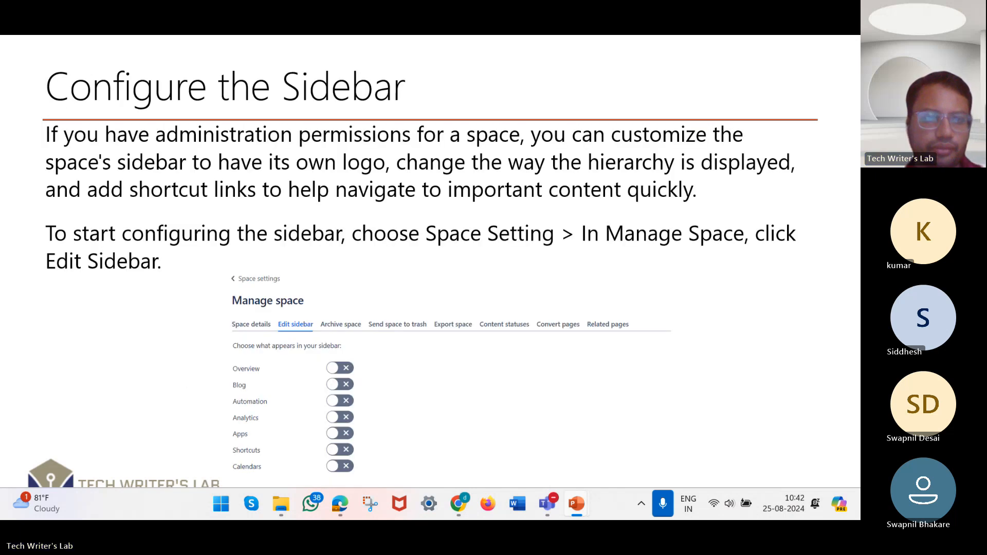
key("Right")
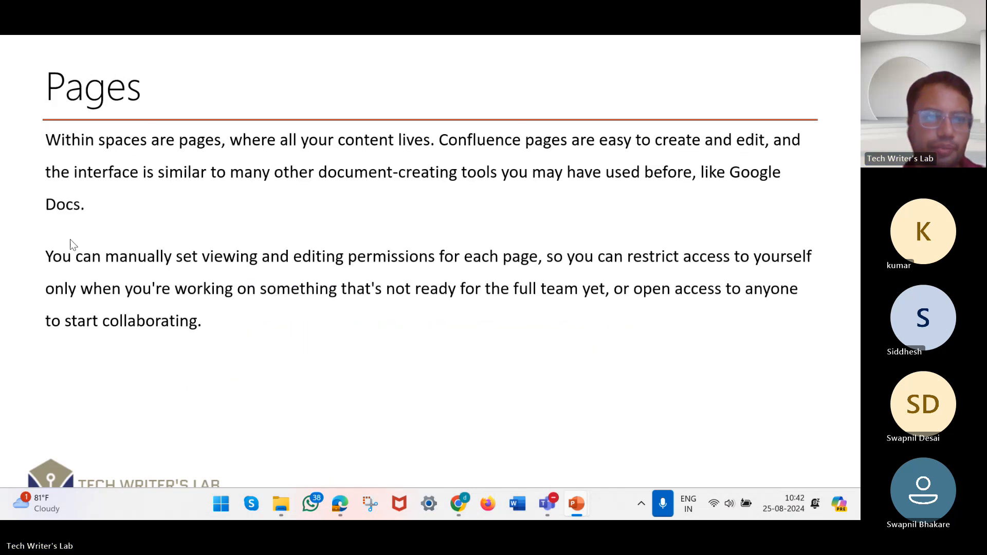
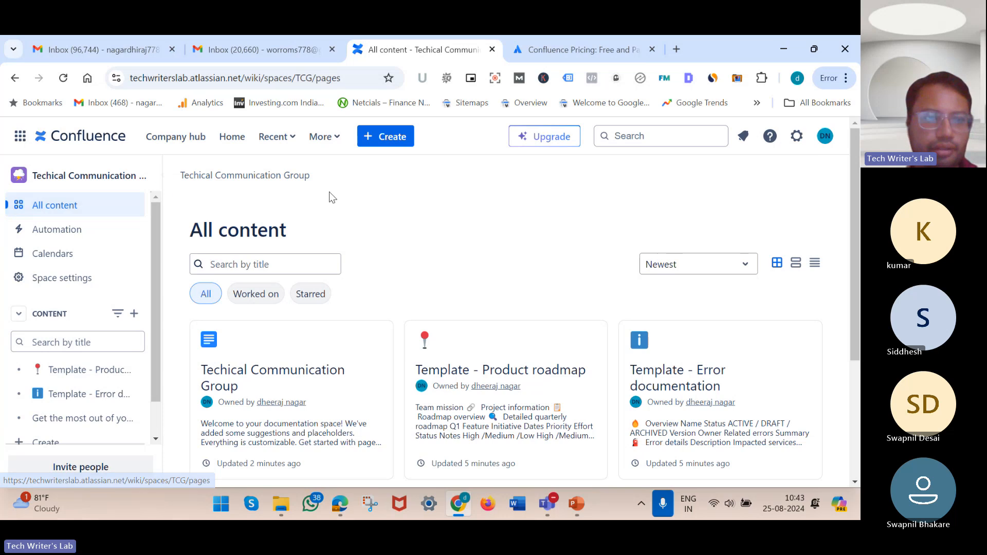
Create a blank page in the Techical Communication Group space, title it "User's Guide" and place the cursor in its body
left_click(95, 178)
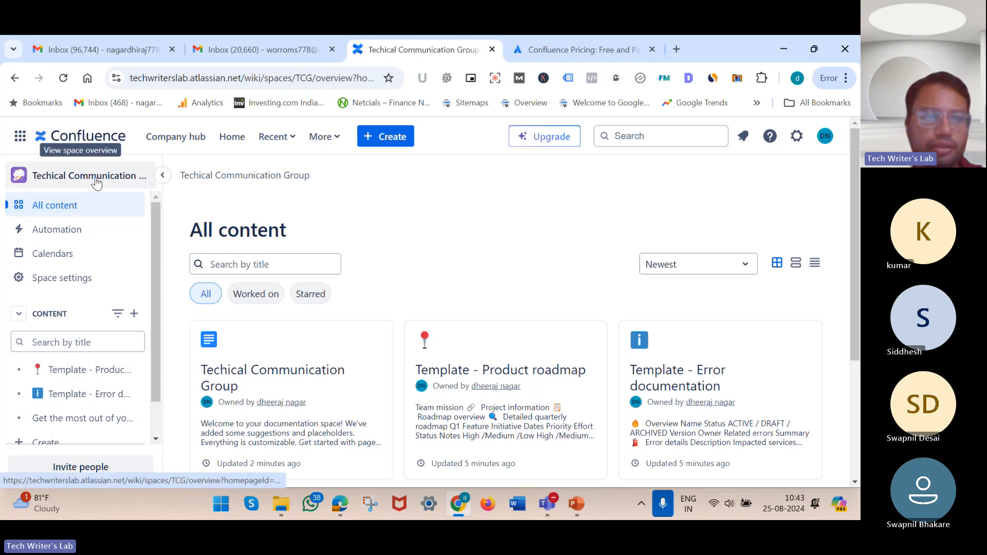
left_click(371, 142)
left_click(411, 175)
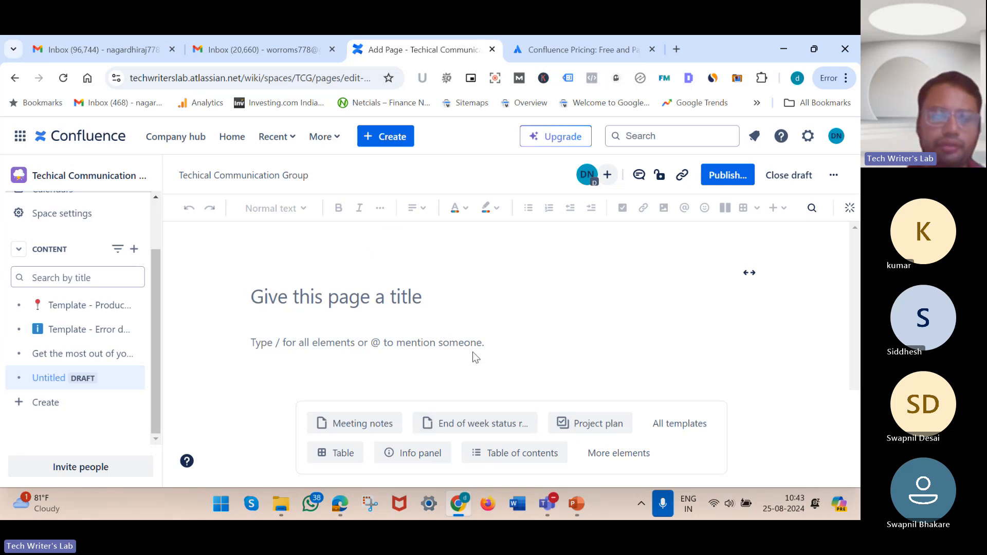
type("User")
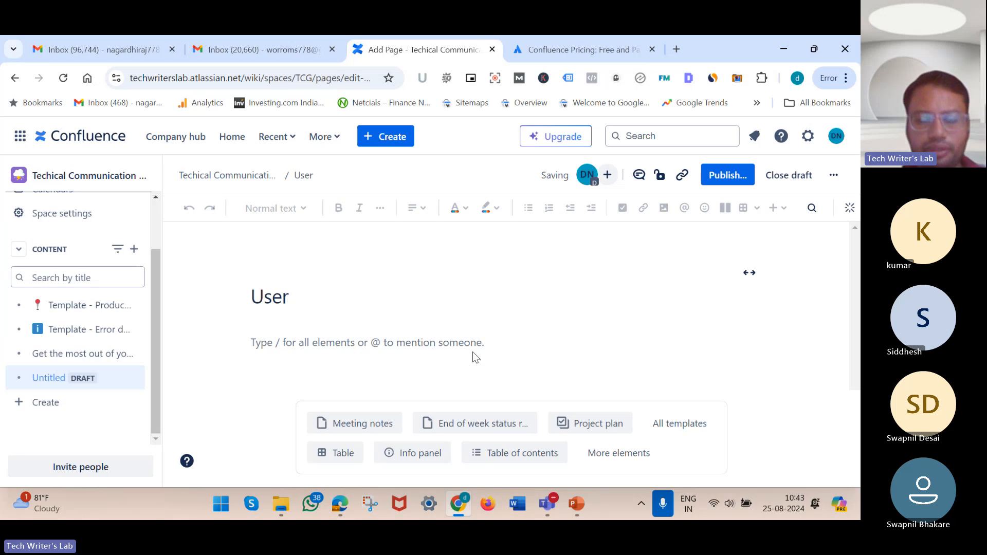
type("'s Guide")
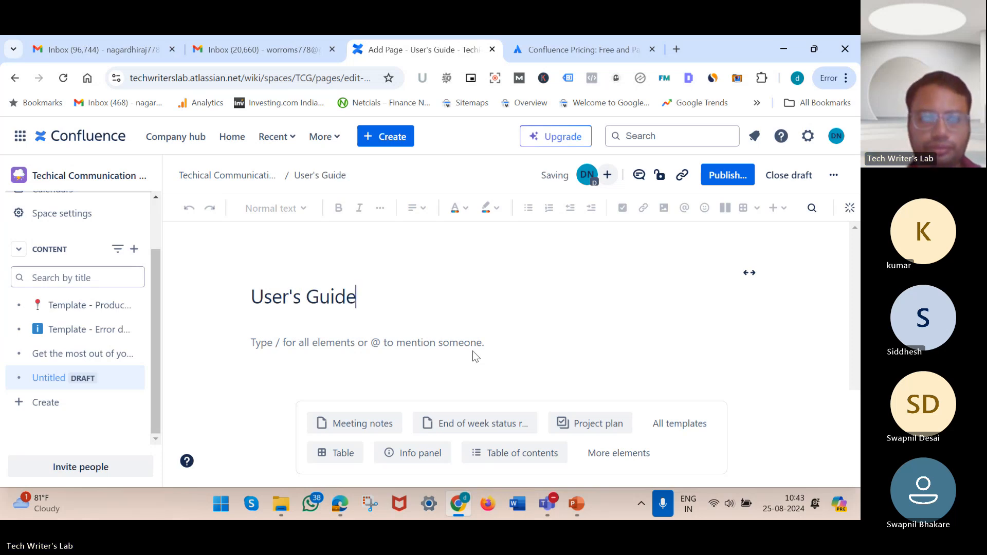
left_click(474, 351)
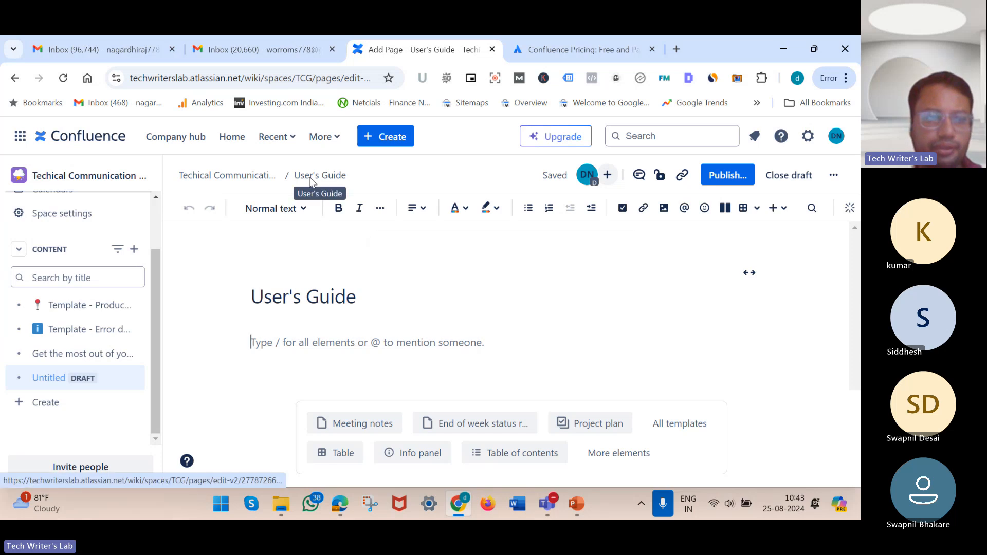
Switch to pie_manual (1).pdf in Edge and look through the Installation chapter, including the Completing the Installation Wizard section
mouse_move(59, 385)
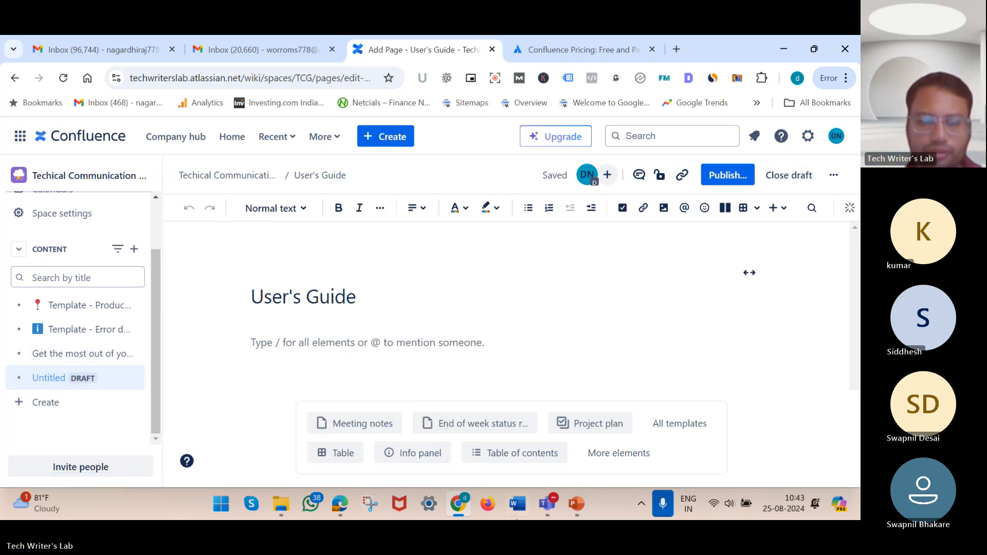
left_click(467, 508)
left_click(468, 507)
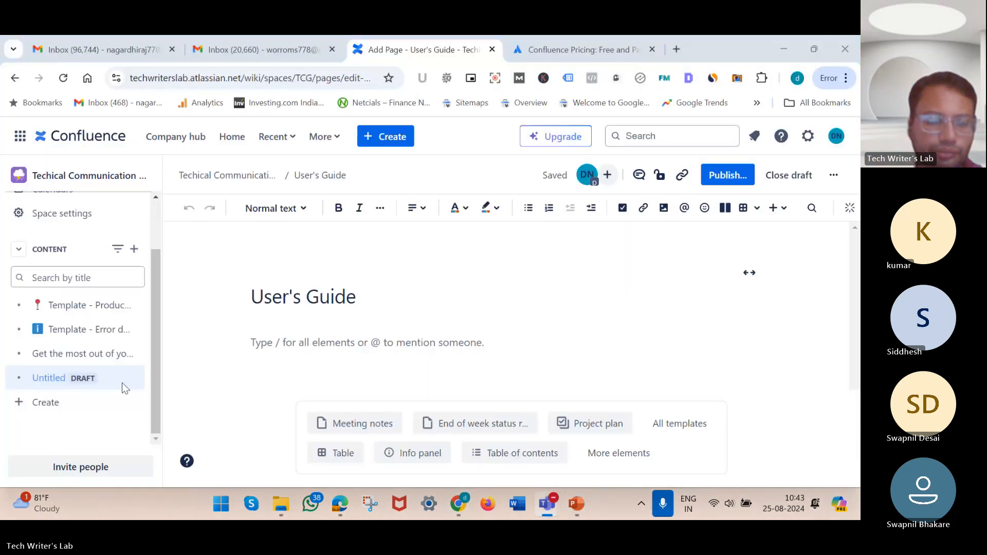
left_click(339, 506)
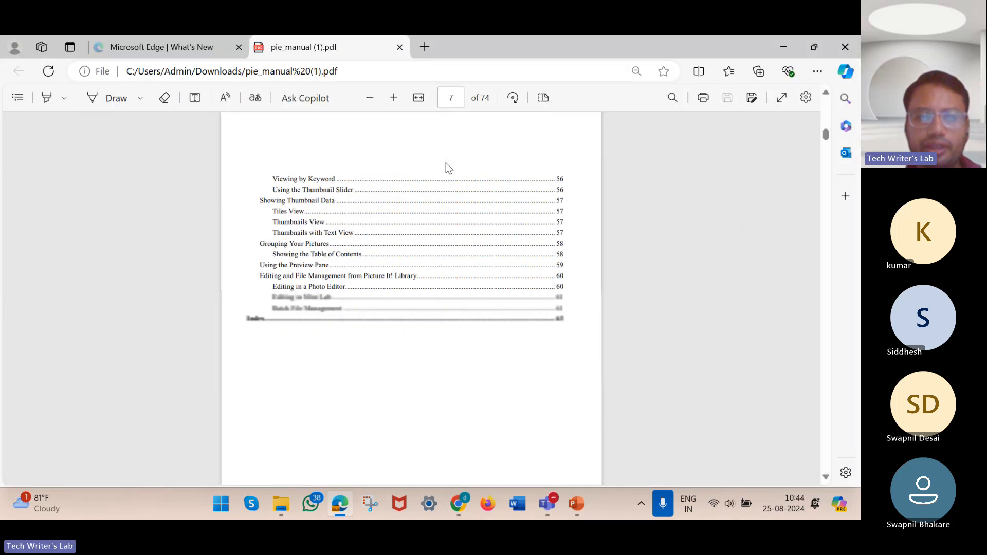
scroll(446, 162, "down", 10)
scroll(446, 163, "down", 8)
scroll(445, 163, "up", 4)
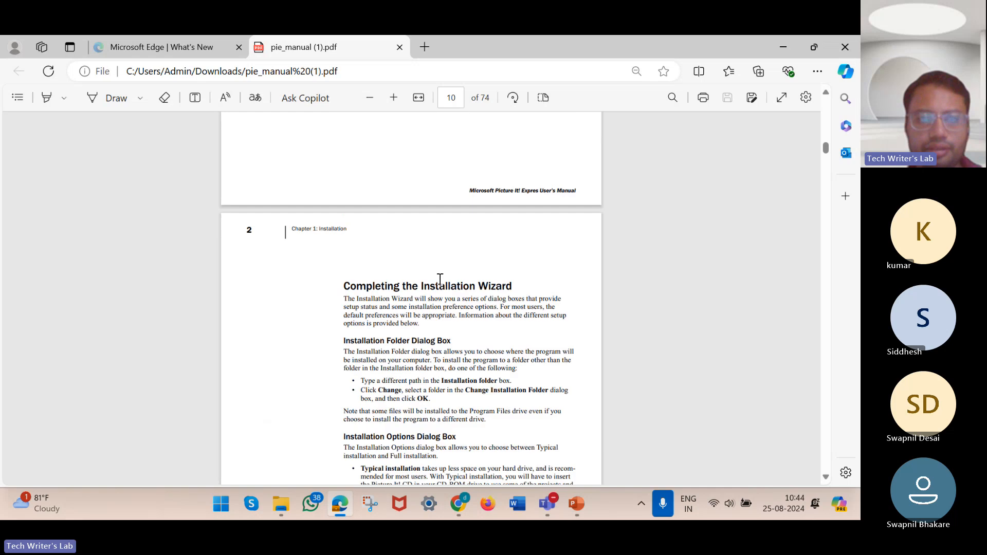
triple_click(445, 287)
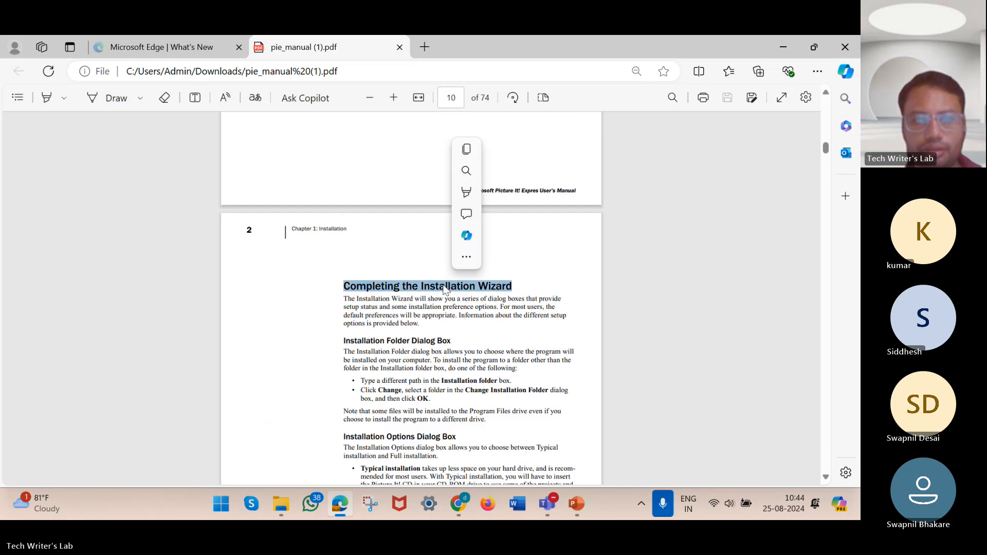
scroll(444, 286, "up", 3)
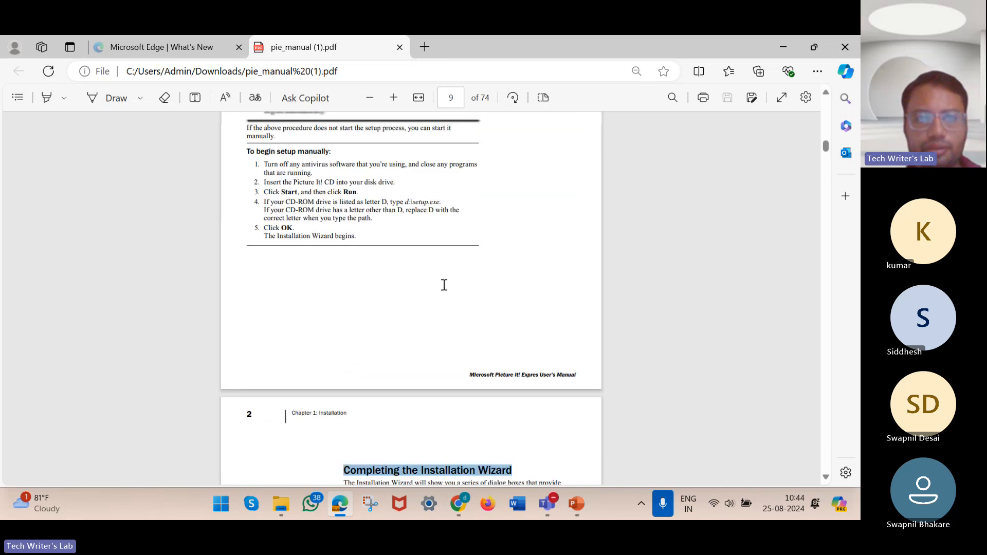
scroll(444, 285, "up", 4)
scroll(445, 285, "up", 7)
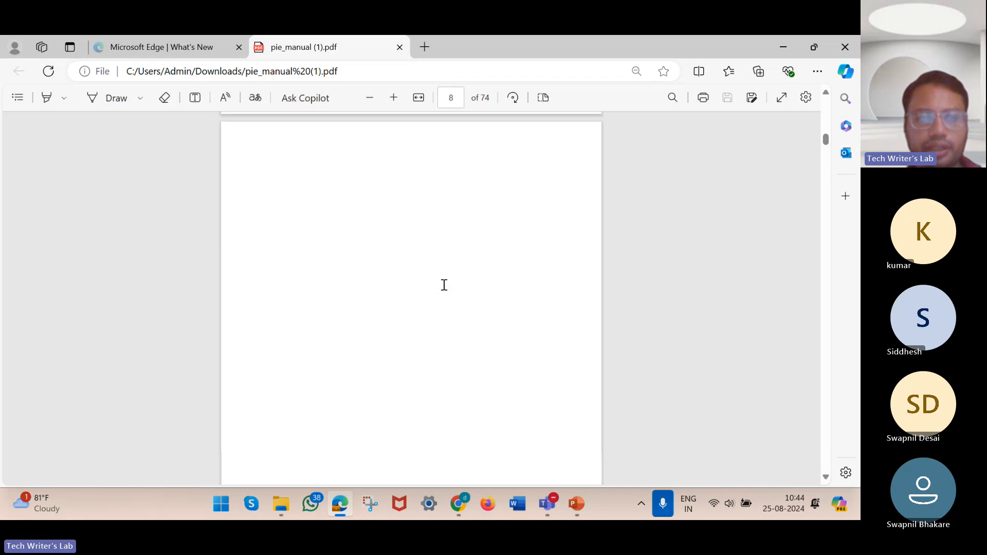
scroll(445, 286, "down", 18)
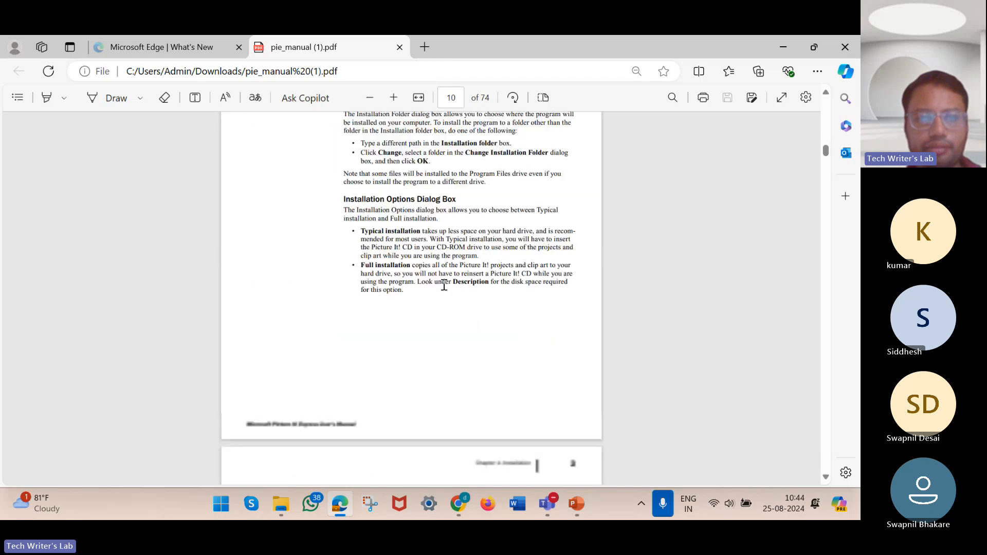
scroll(444, 285, "up", 1)
mouse_move(458, 504)
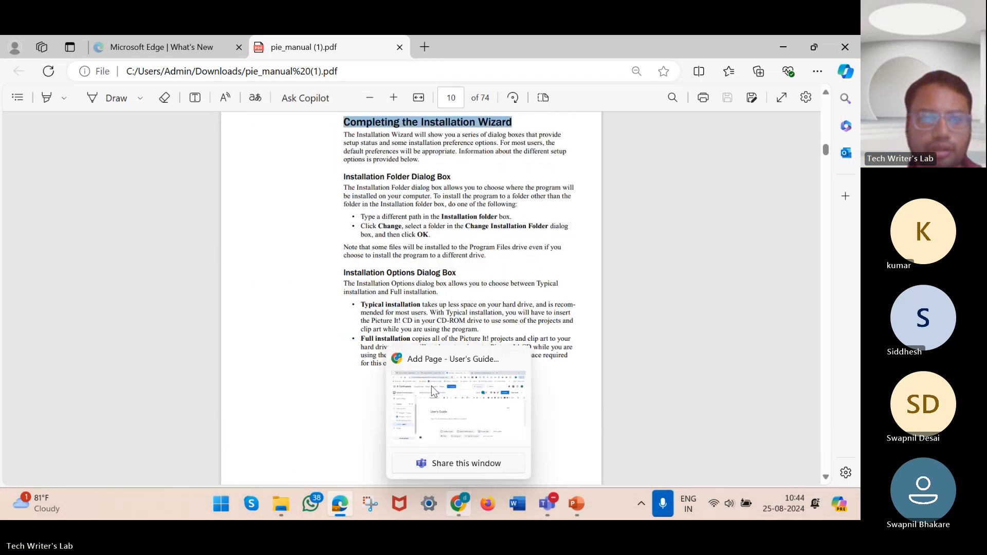
left_click(417, 319)
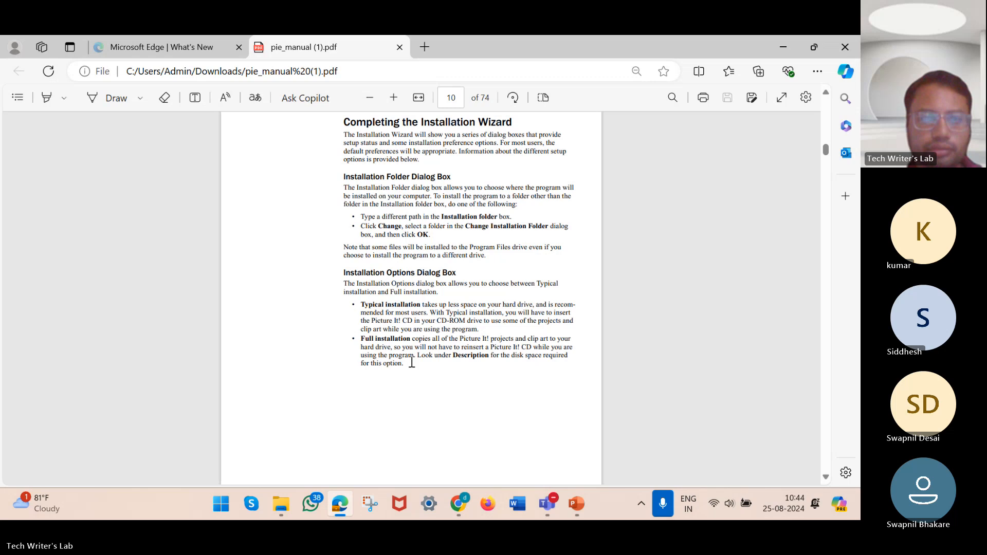
Try copying the Completing the Installation Wizard section into the User's Guide body in Confluence, and clear the pasted text
left_click_drag(412, 362, 332, 118)
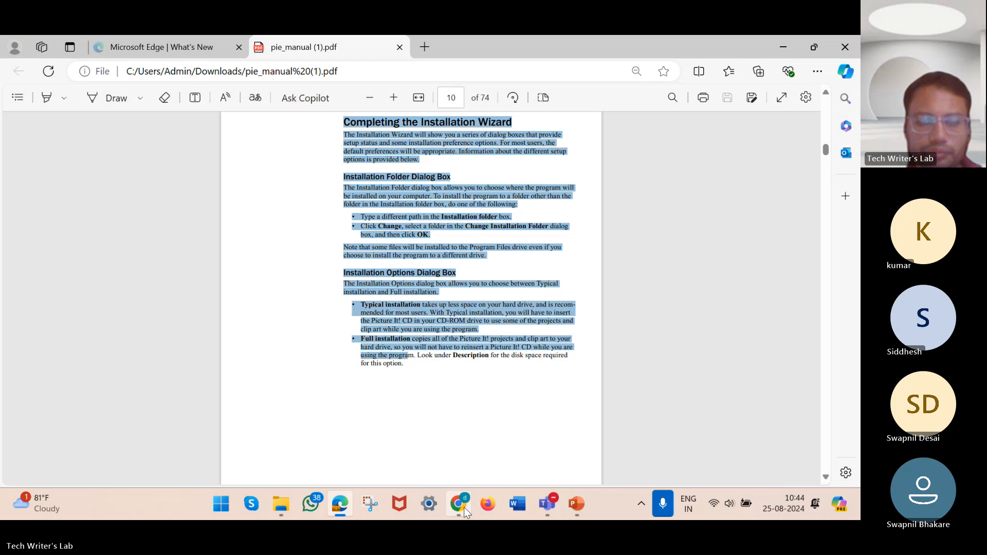
mouse_move(464, 507)
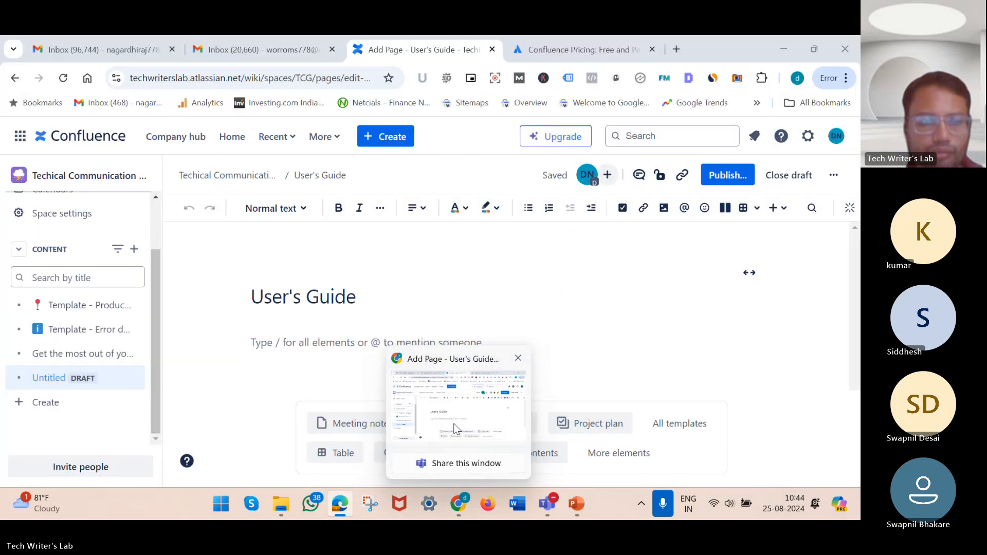
left_click(455, 427)
key("ctrl+v")
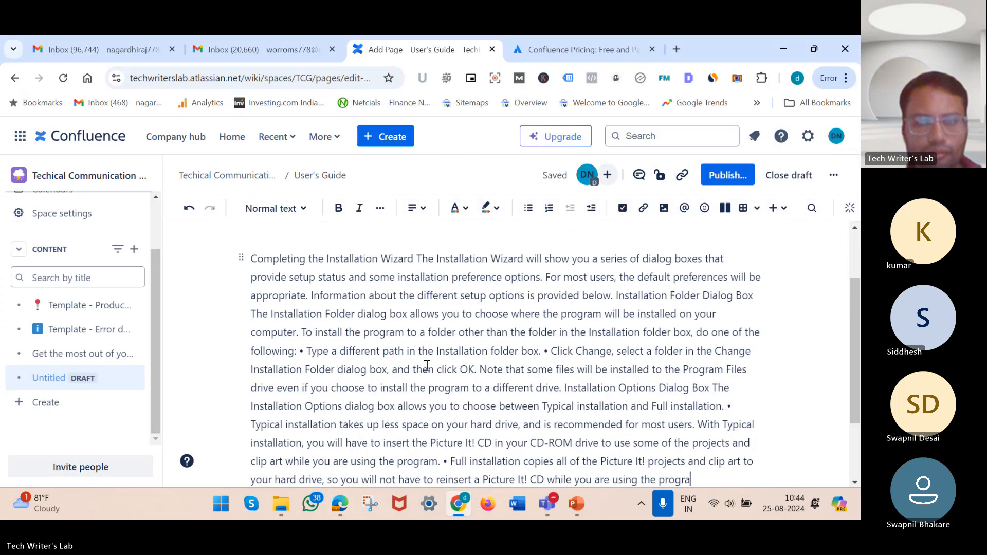
key("ctrl+a")
key("BackSpace")
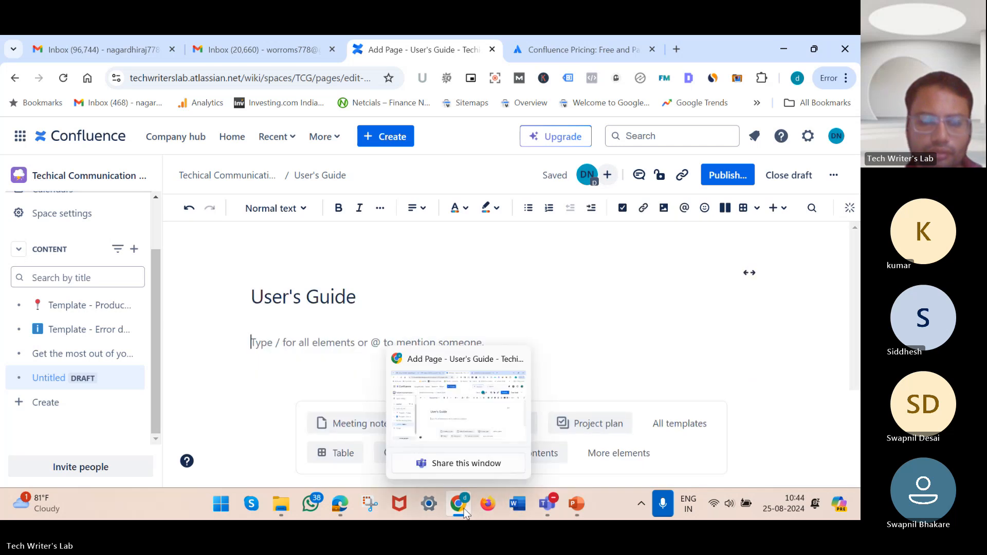
Copy the chapter title "Installation" from the PDF manual into the User's Guide body, format it as Heading 1 and start a new line
left_click(340, 504)
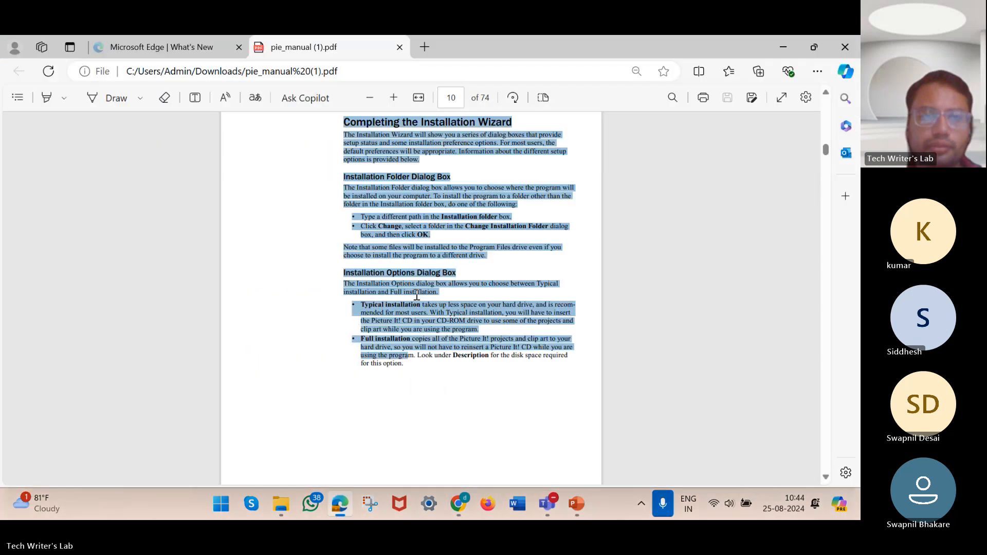
scroll(423, 287, "up", 10)
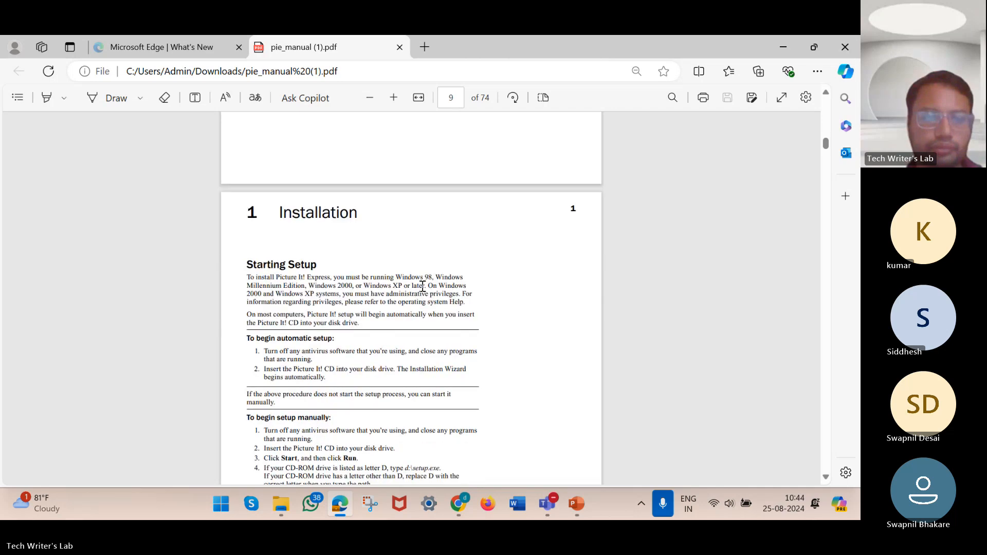
scroll(422, 286, "up", 9)
scroll(423, 286, "down", 11)
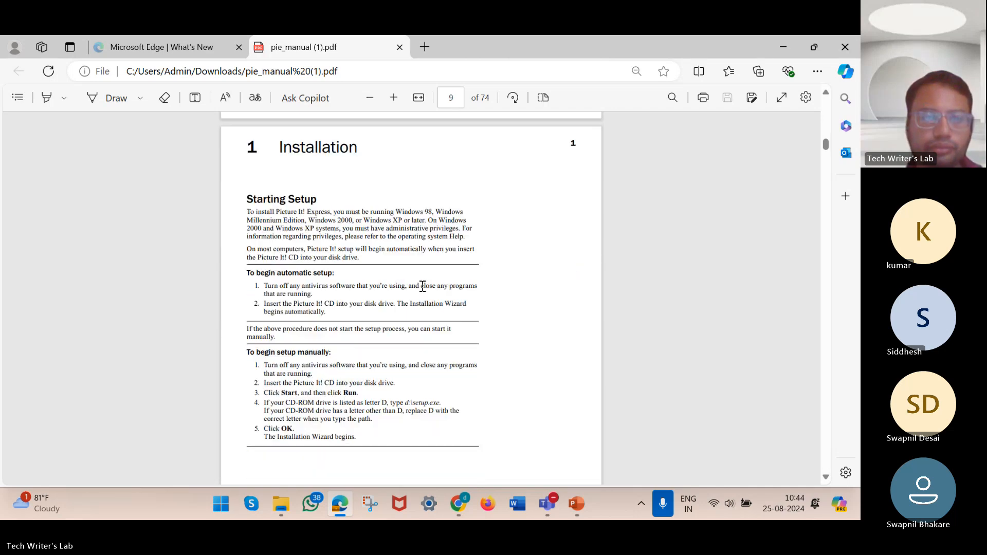
double_click(302, 147)
key("ctrl+c")
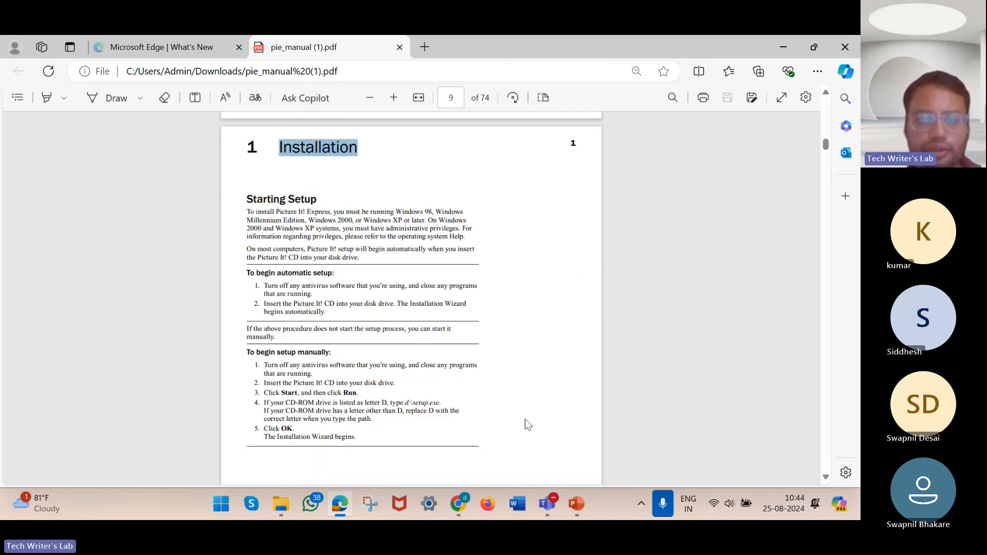
left_click(462, 504)
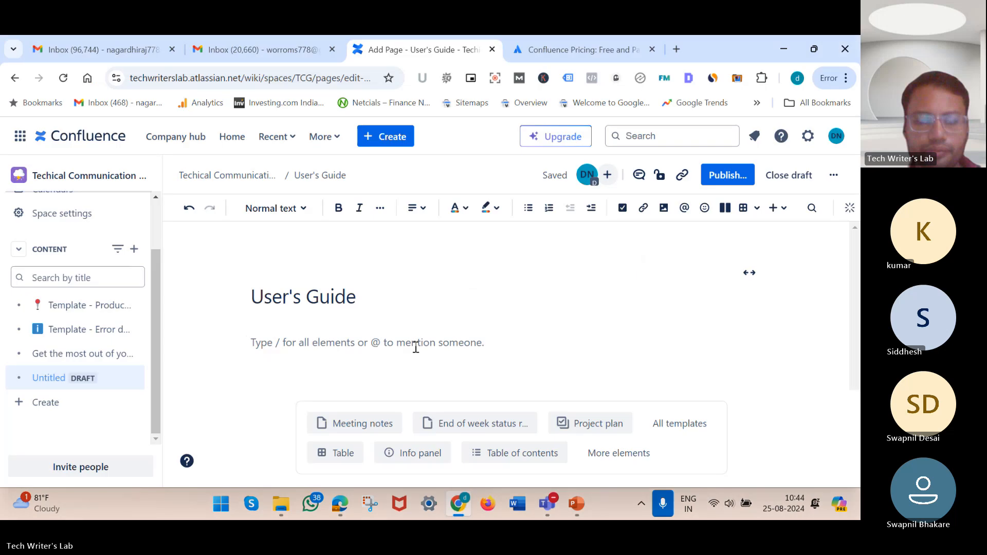
key("ctrl+v")
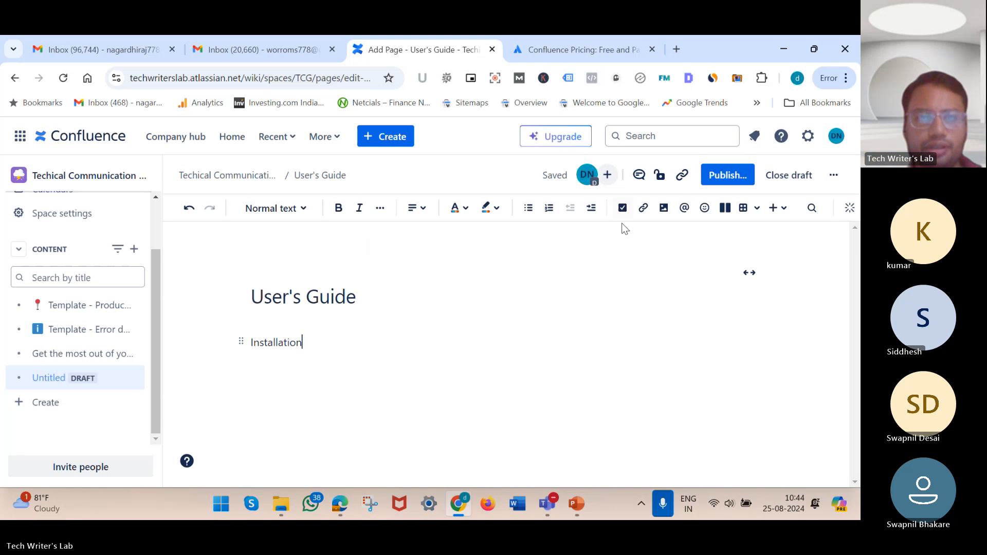
left_click(291, 209)
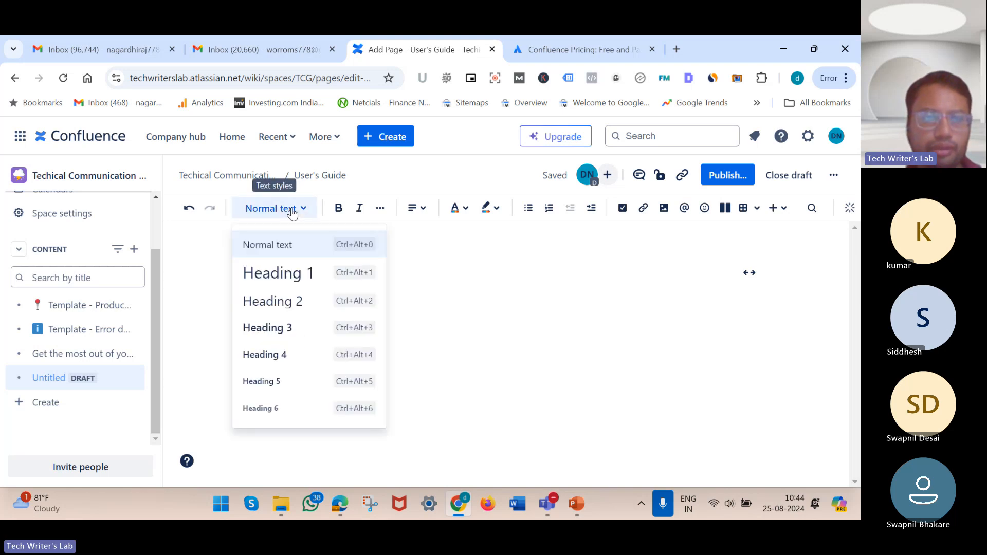
left_click(296, 278)
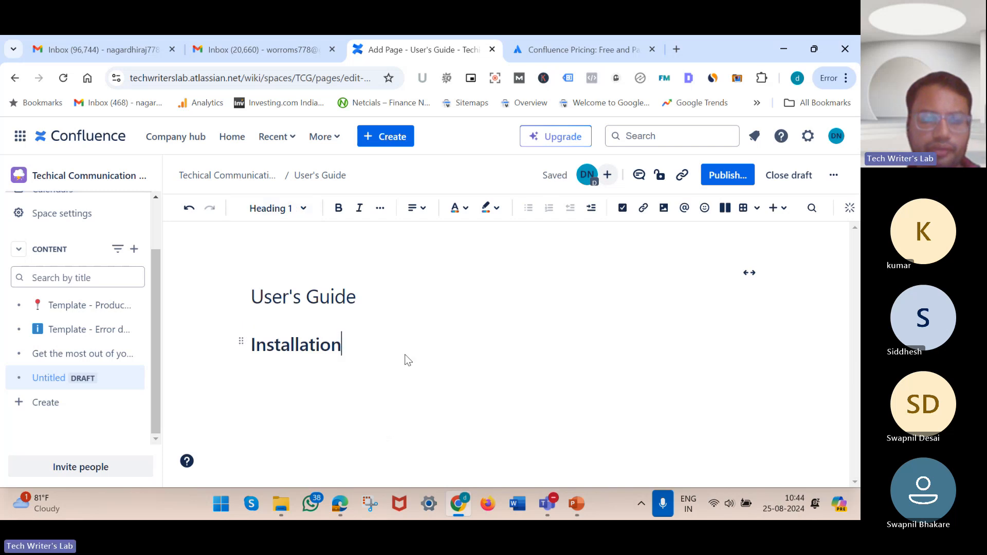
key("Return")
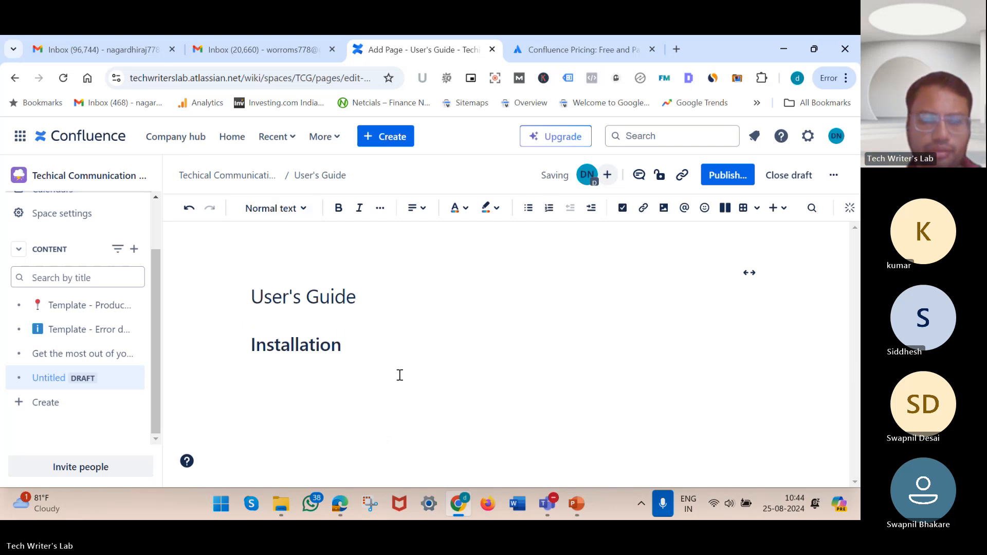
Copy the "Starting Setup" heading from the PDF manual to below Installation on the Confluence page and format it as Heading 2
left_click(347, 506)
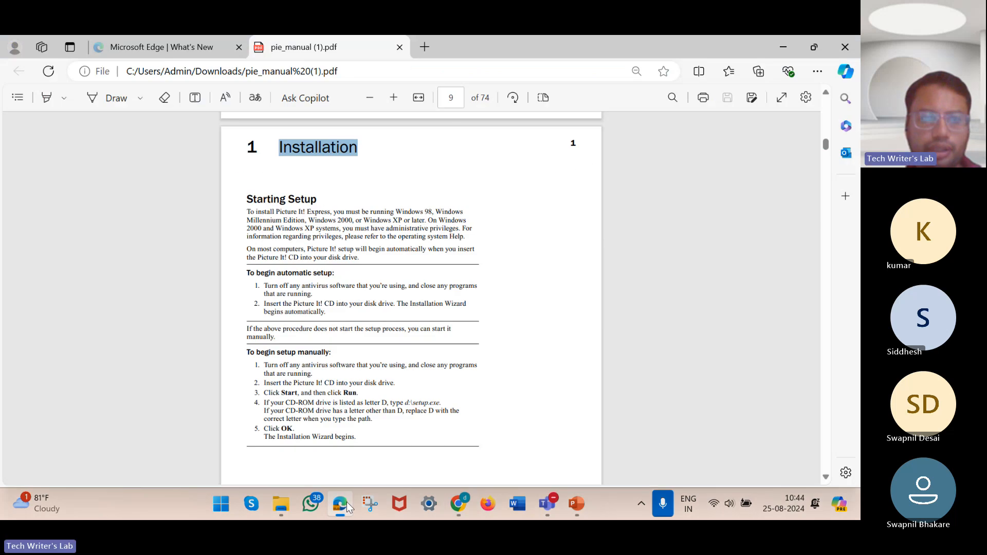
left_click(319, 200)
double_click(319, 201)
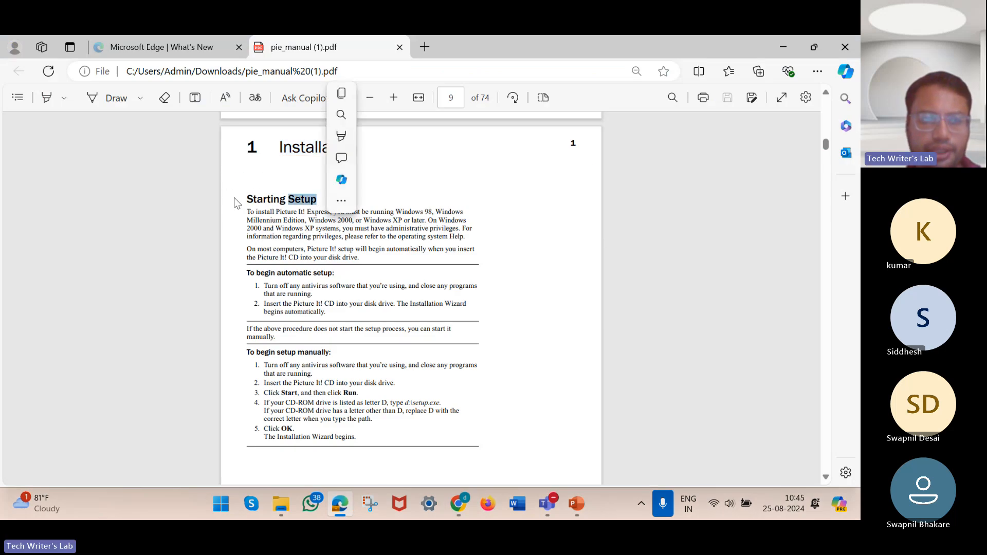
left_click(249, 200, "shift")
key("ctrl+c")
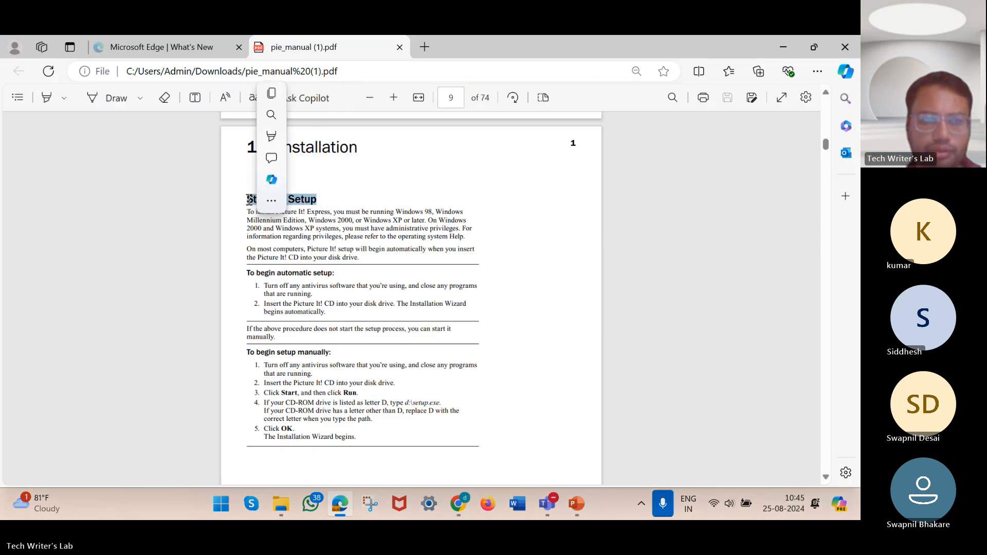
left_click(457, 506)
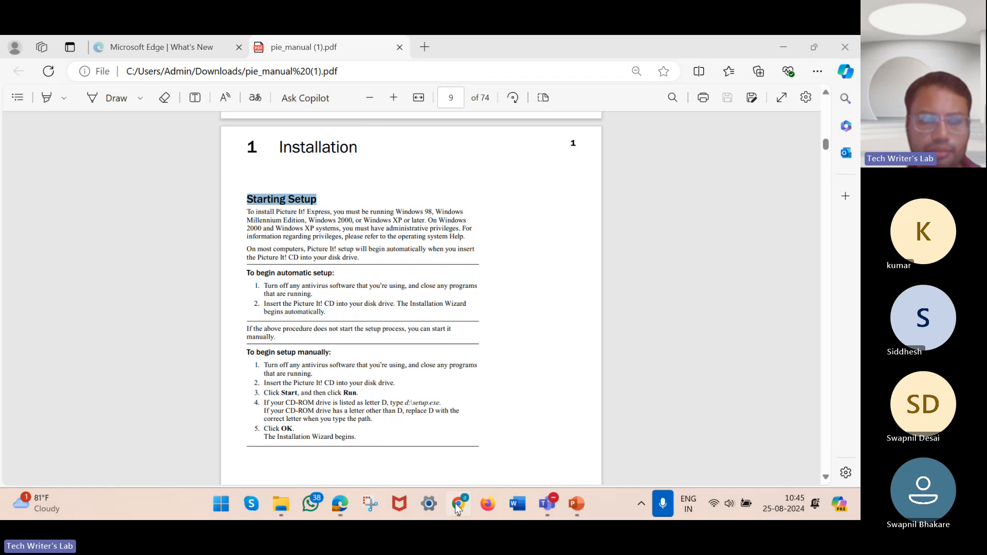
key("ctrl+v")
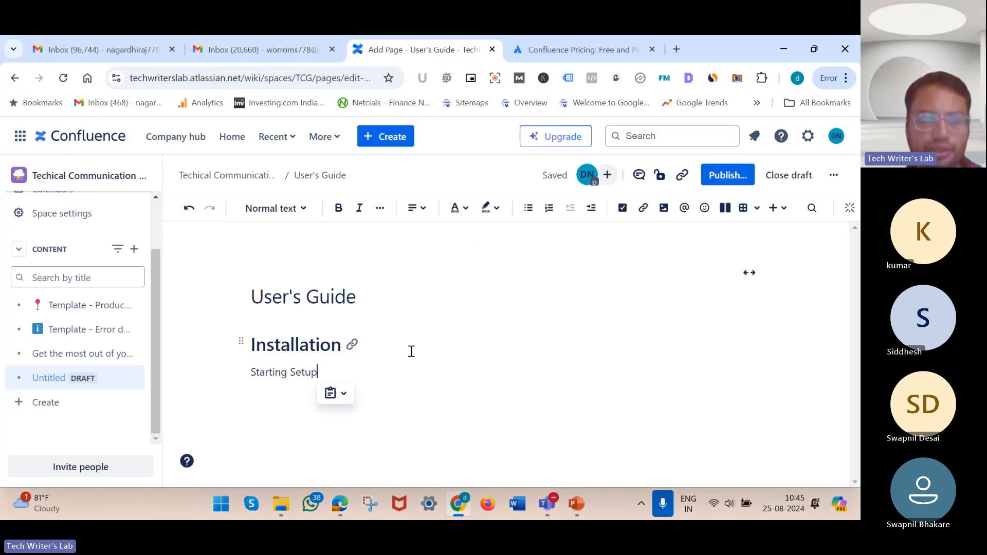
left_click(300, 206)
left_click(300, 307)
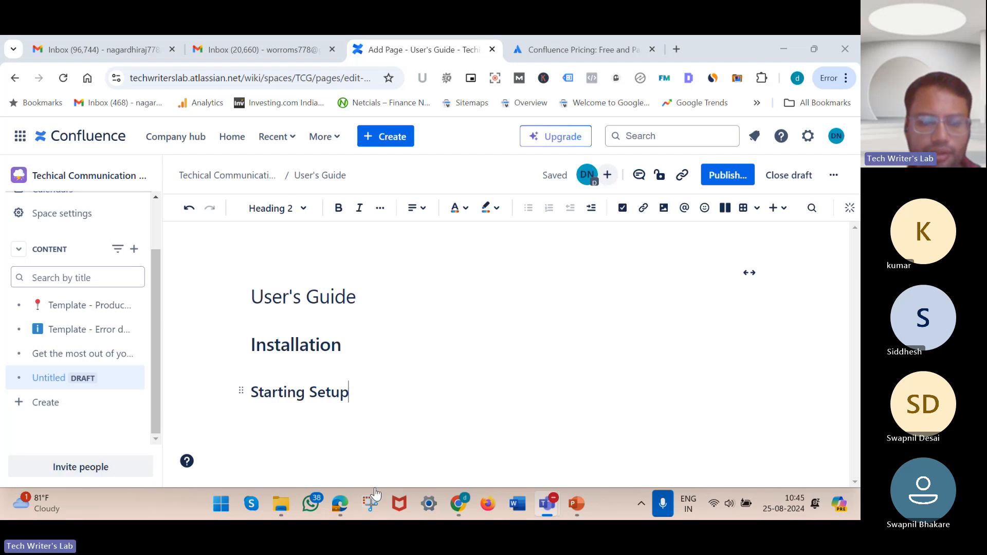
Copy the two introductory Starting Setup paragraphs from the PDF manual to below that heading in Confluence and break the text before "On most computers"
left_click(335, 514)
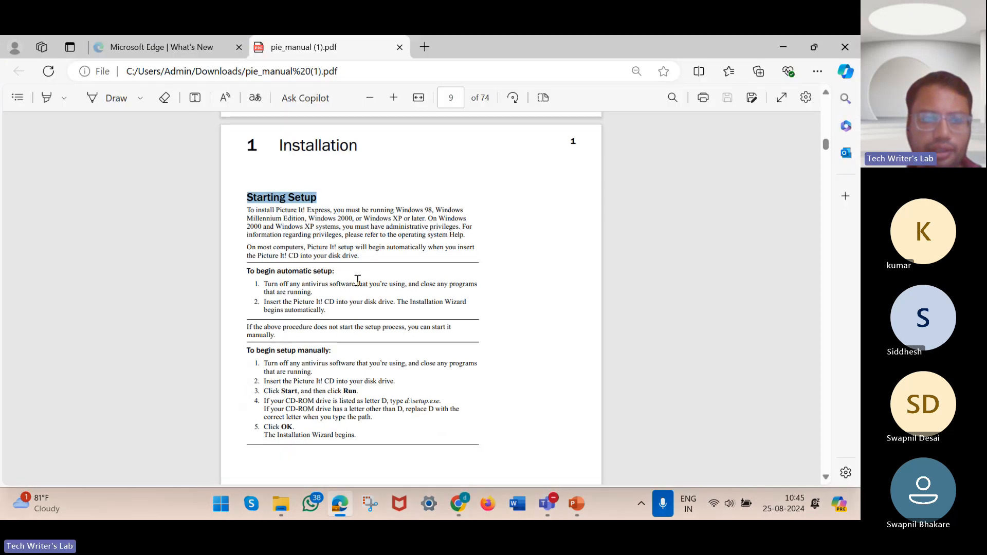
left_click_drag(361, 256, 241, 209)
key("ctrl+c")
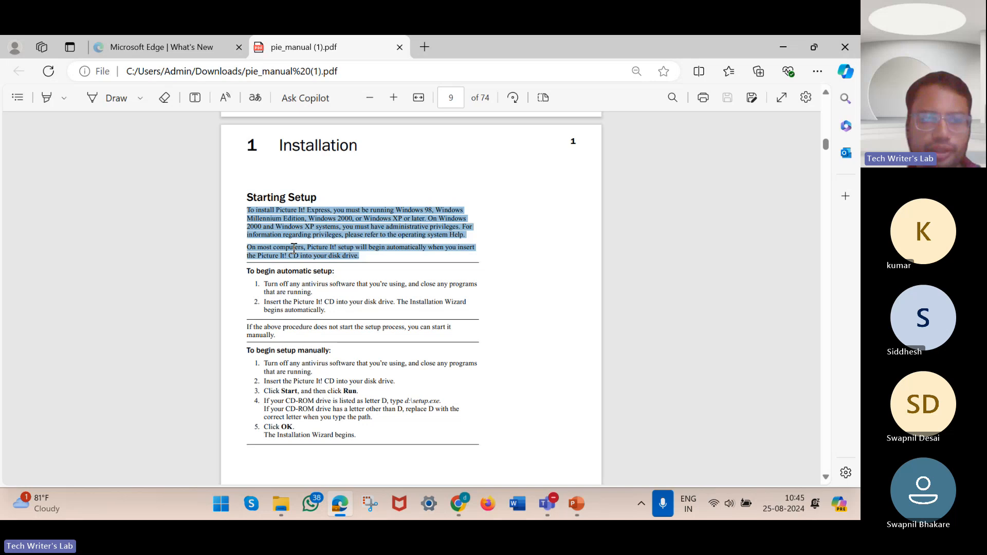
left_click(464, 505)
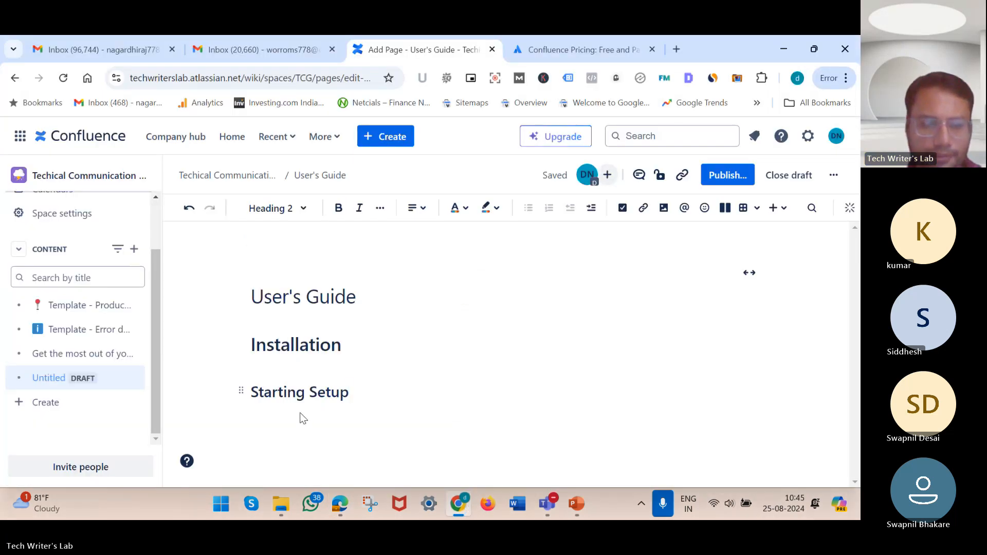
left_click(350, 414)
key("ctrl+v")
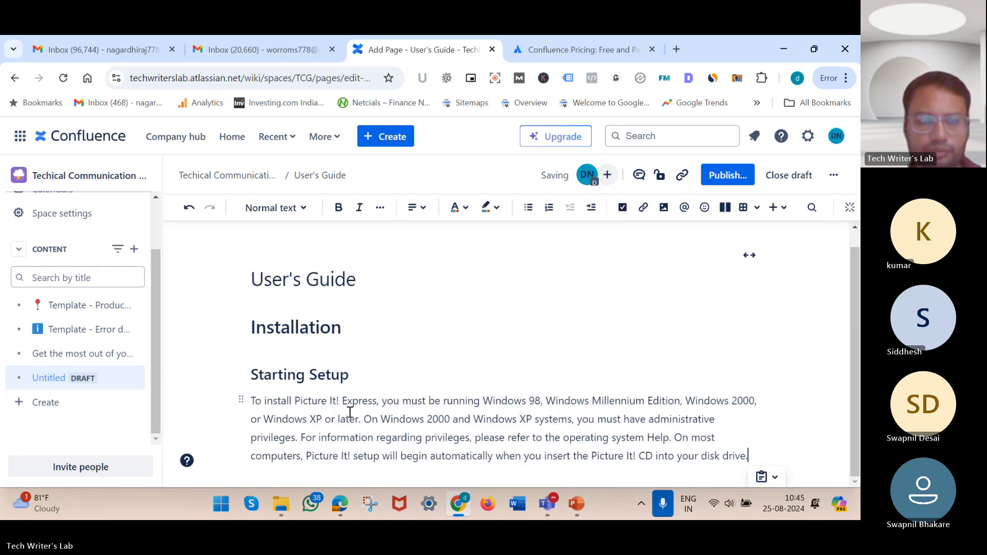
left_click(676, 440)
key("Return")
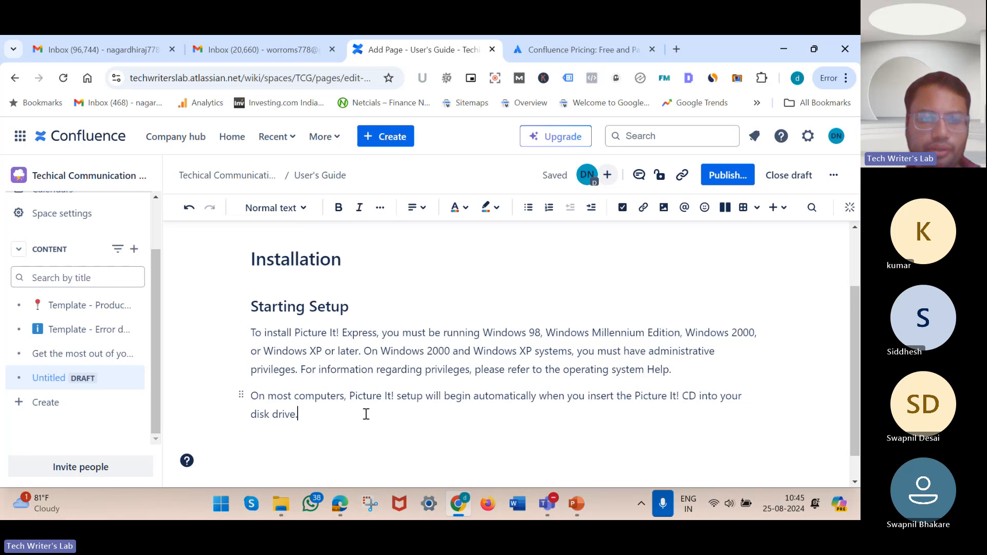
Check which text style is applied to the two introductory Starting Setup paragraphs
left_click_drag(366, 414, 235, 328)
left_click(303, 211)
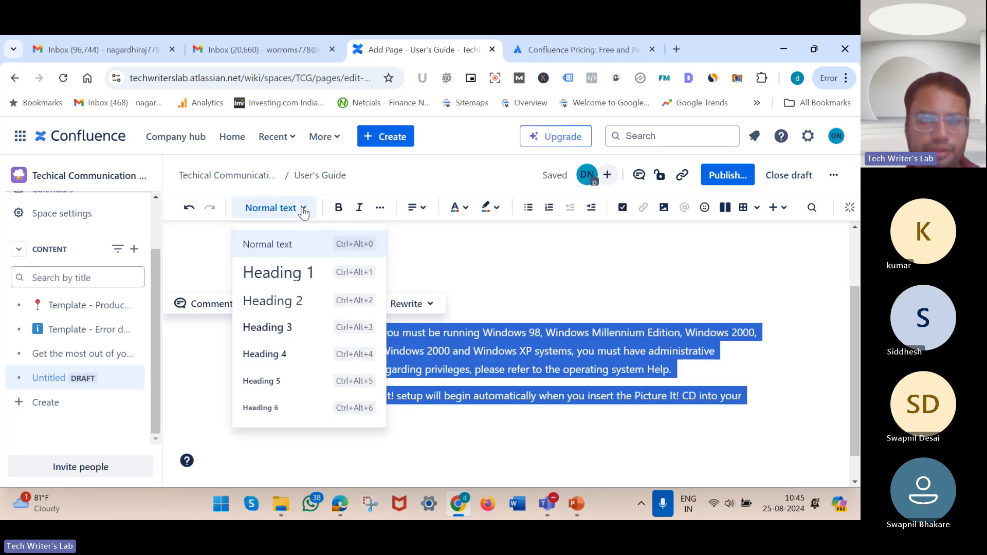
left_click(303, 211)
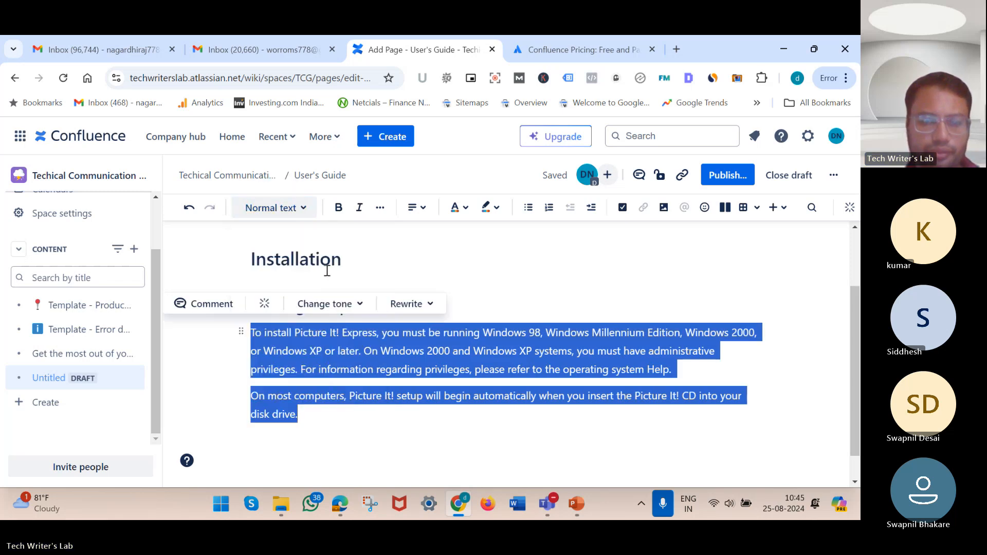
Copy "To begin automatic setup:" from the PDF manual to below the Starting Setup paragraphs in Confluence and format it as Heading 3
left_click(469, 504)
scroll(381, 275, "down", 1)
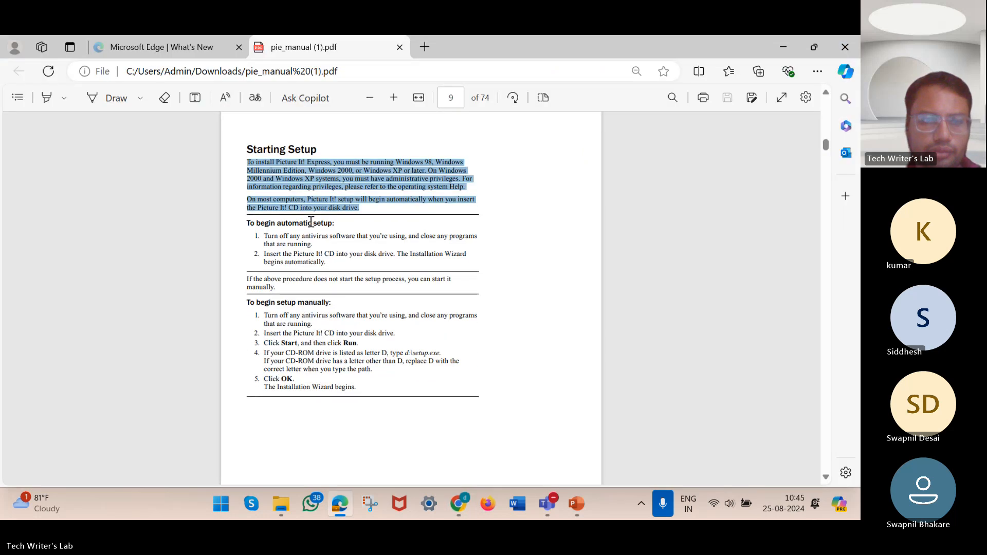
triple_click(311, 222)
key("ctrl+c")
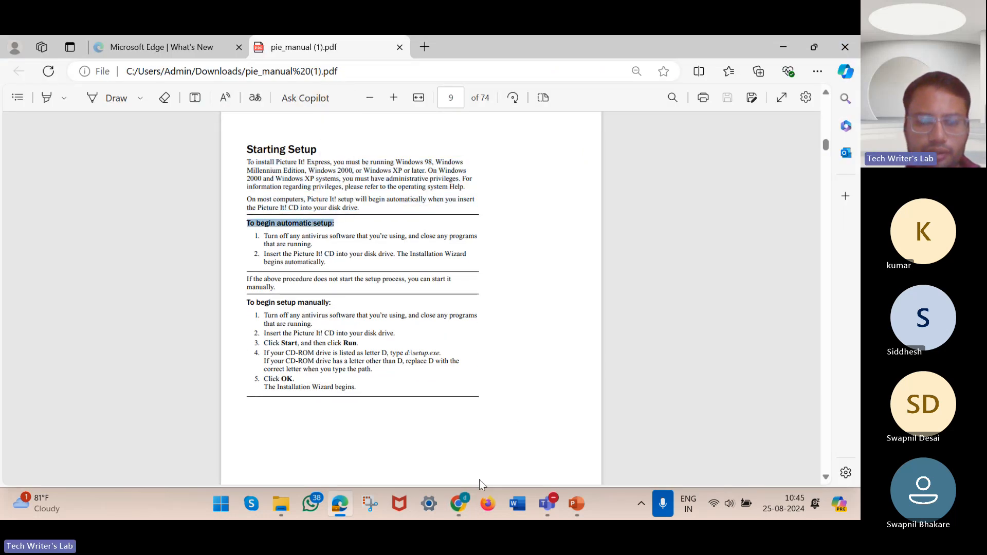
left_click(459, 503)
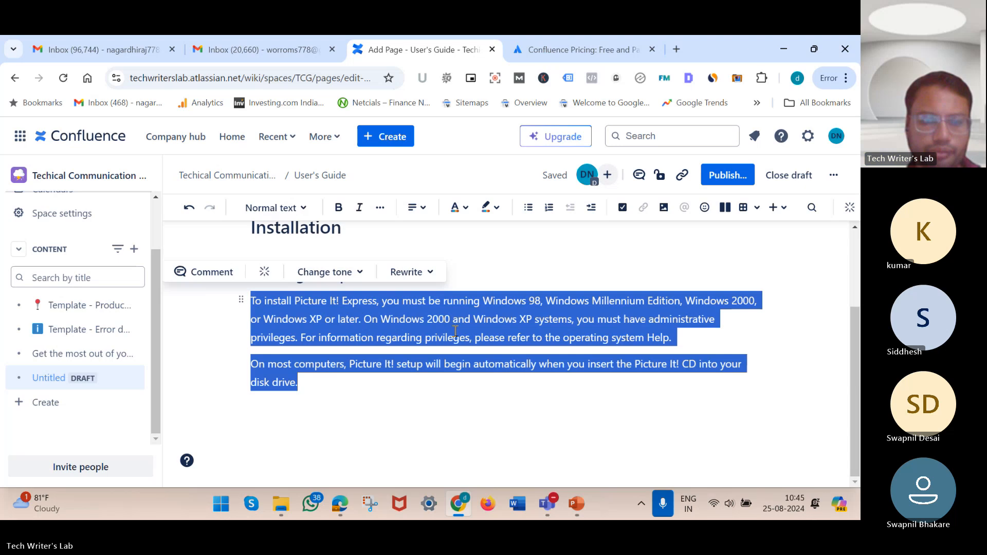
left_click(314, 410)
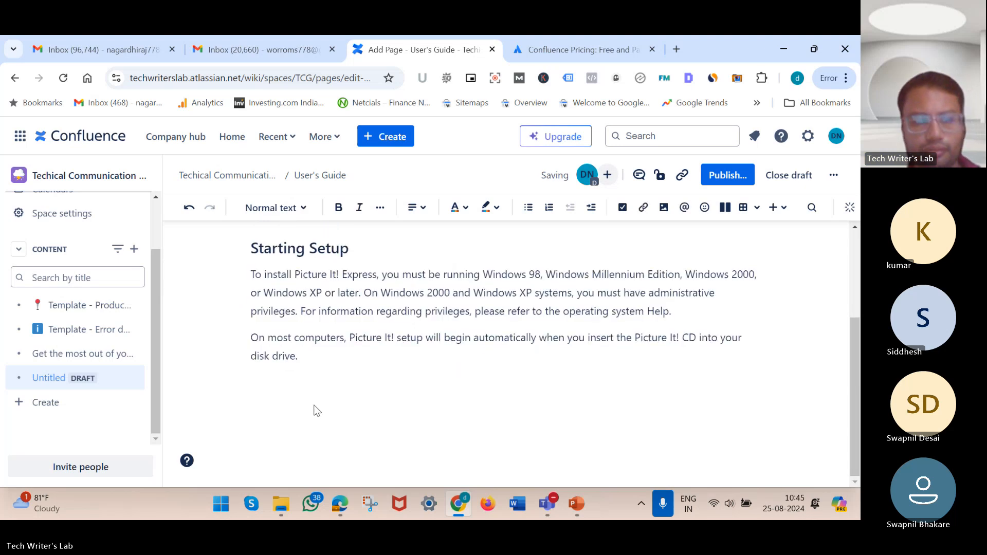
key("ctrl+v")
triple_click(319, 382)
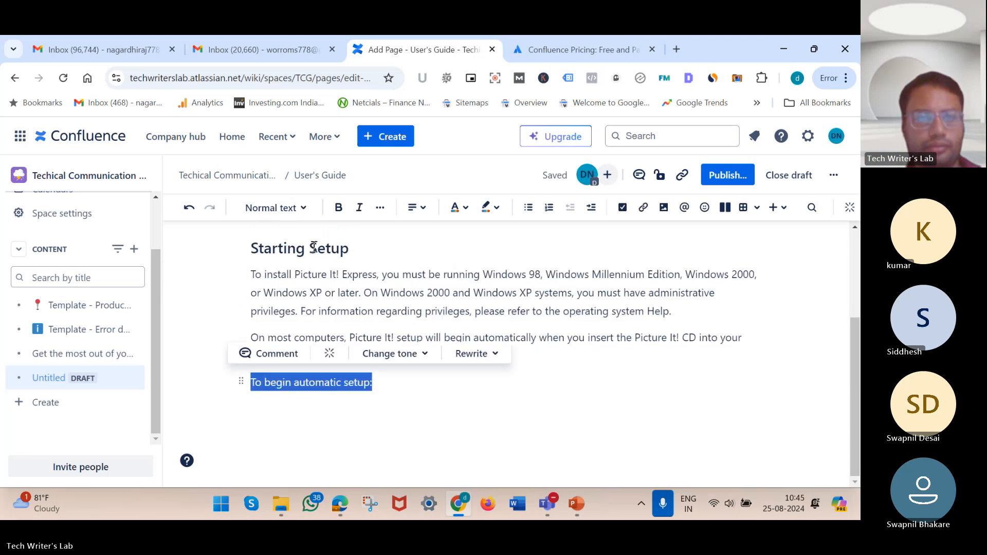
left_click(303, 208)
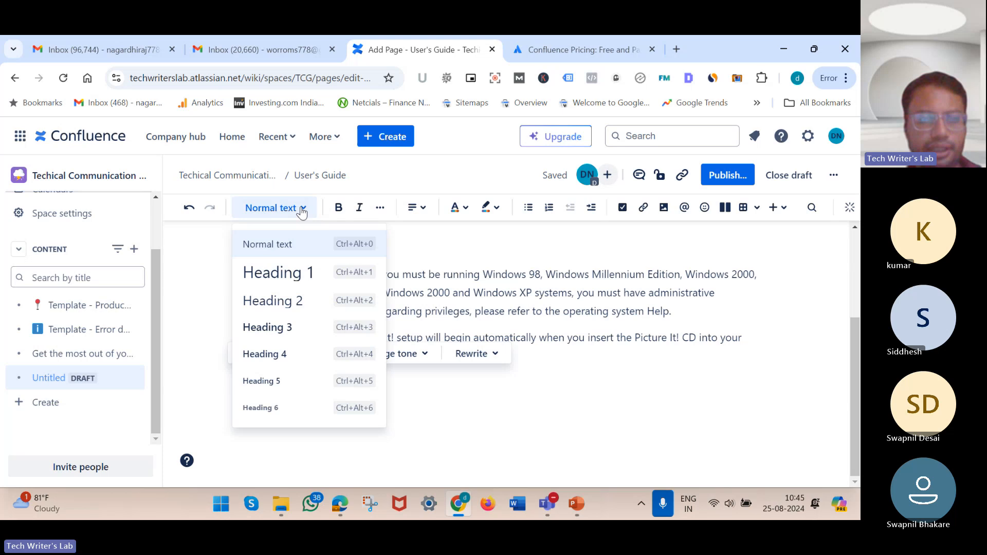
left_click(302, 332)
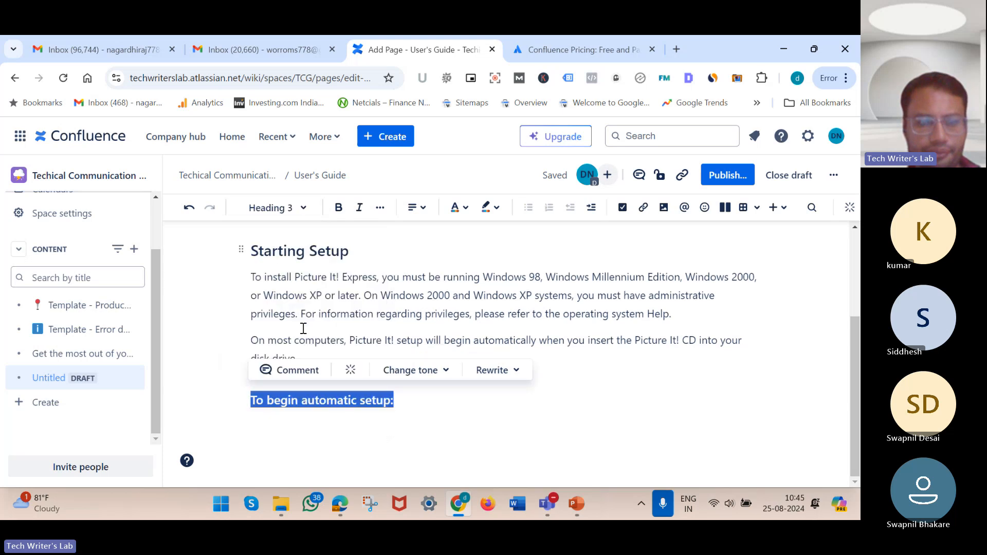
Copy the two numbered automatic setup steps from the PDF manual to below the "To begin automatic setup:" heading in Confluence
left_click(462, 515)
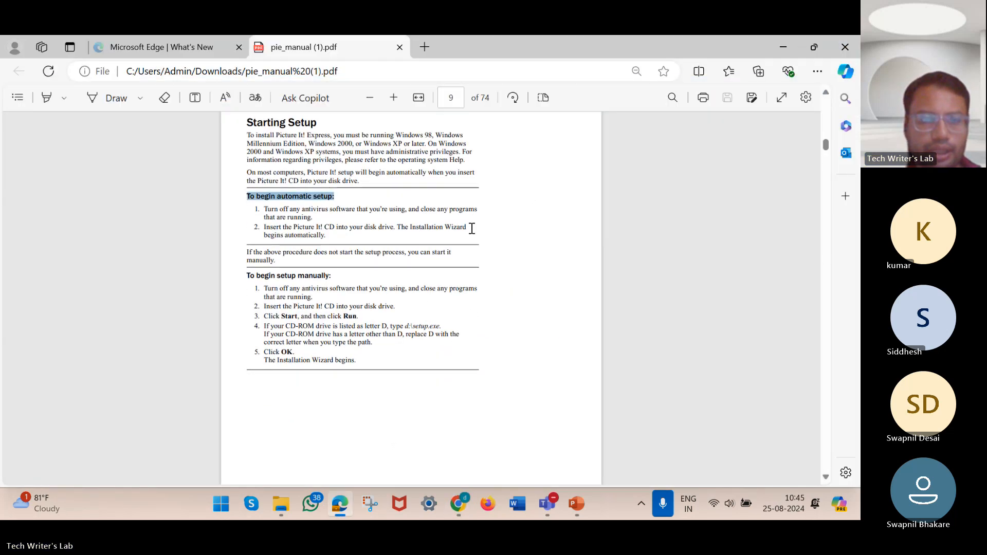
left_click_drag(341, 228, 255, 208)
scroll(327, 234, "up", 4, "ctrl")
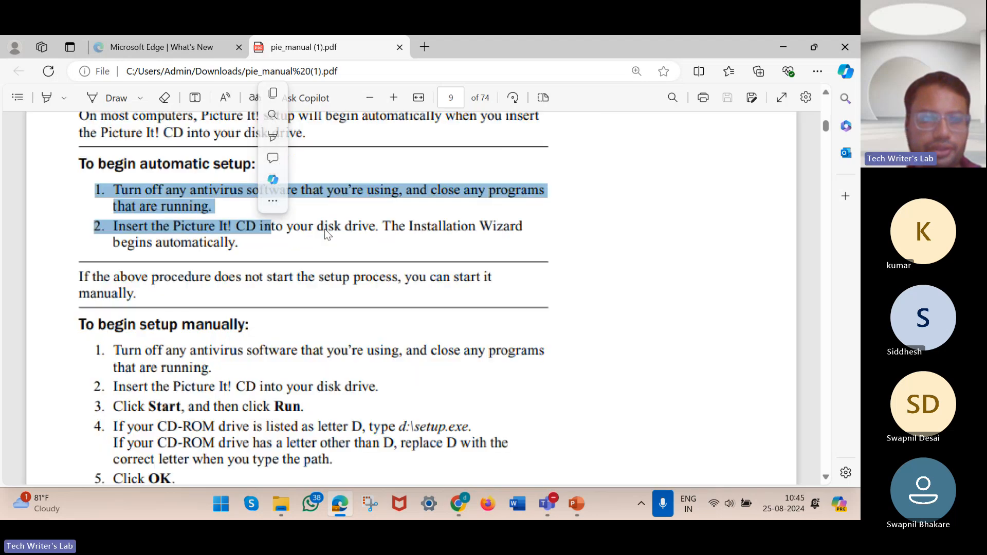
left_click(241, 240)
left_click_drag(241, 242, 84, 194)
key("ctrl+c")
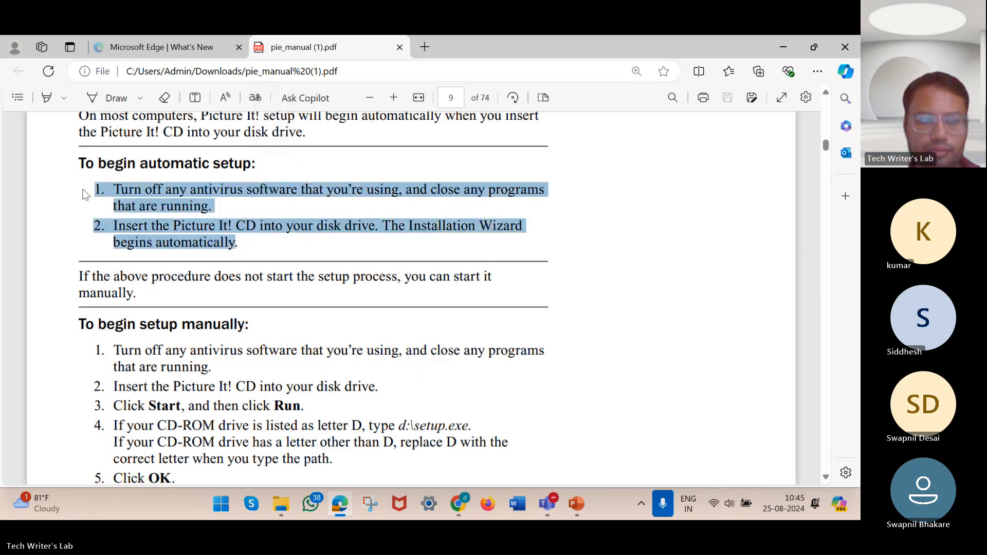
left_click(461, 506)
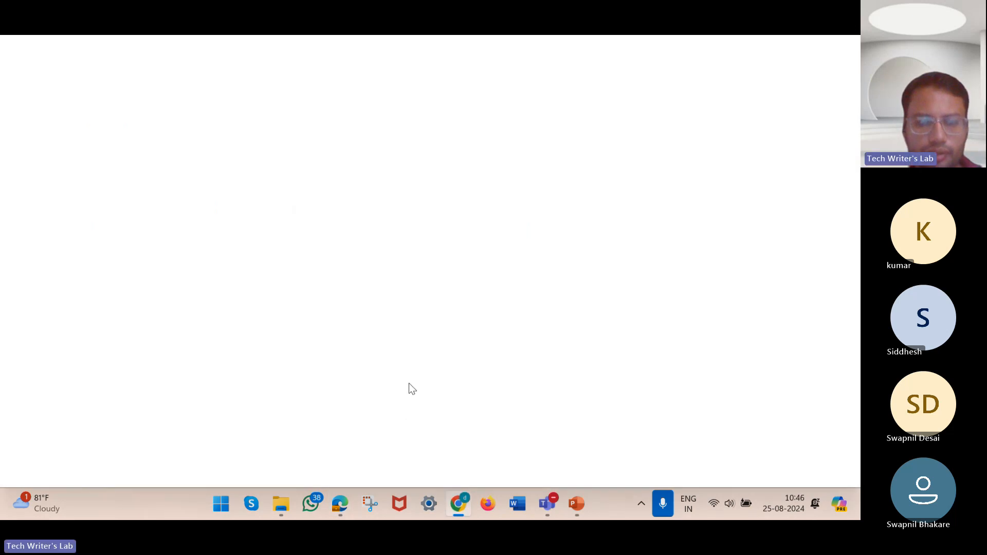
left_click(542, 407)
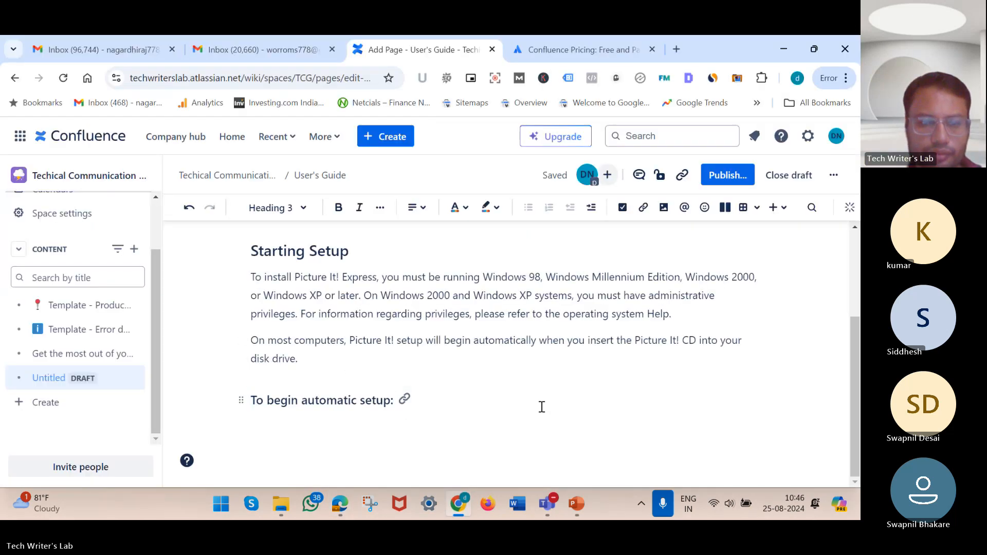
key("Return")
key("ctrl+v")
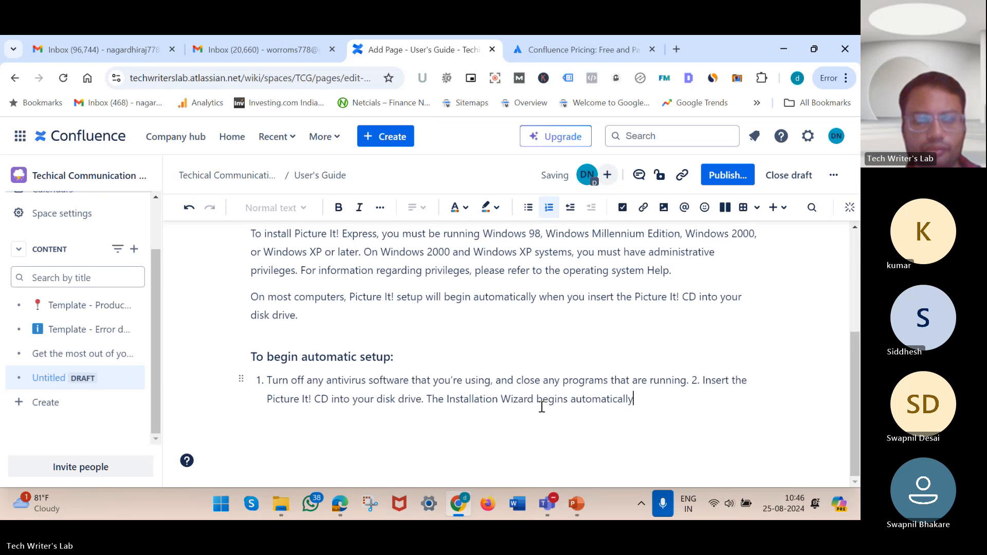
Delete the stray "2." inside the pasted automatic setup steps and turn the numbered item back into a plain paragraph
left_click(691, 379)
key("Return")
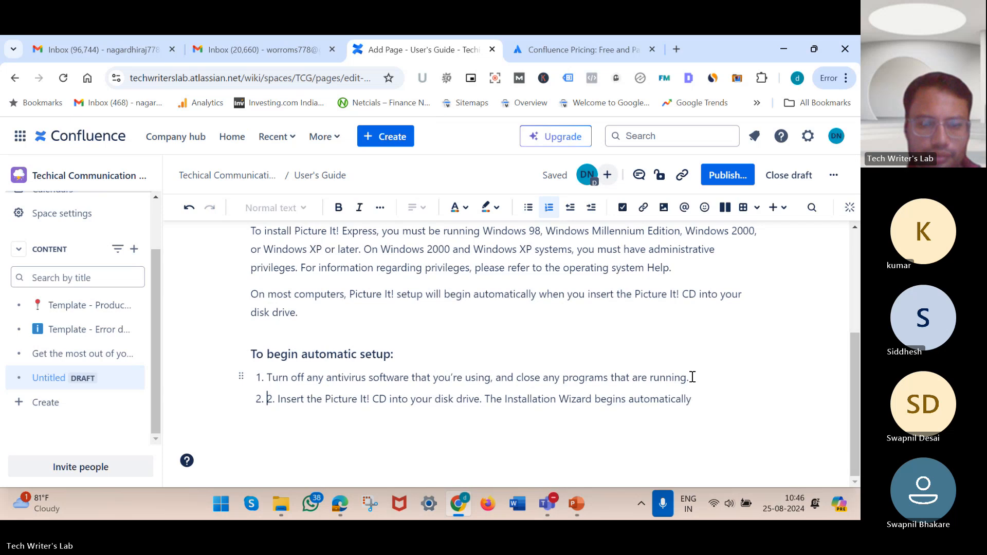
key("shift+Right")
key("BackSpace")
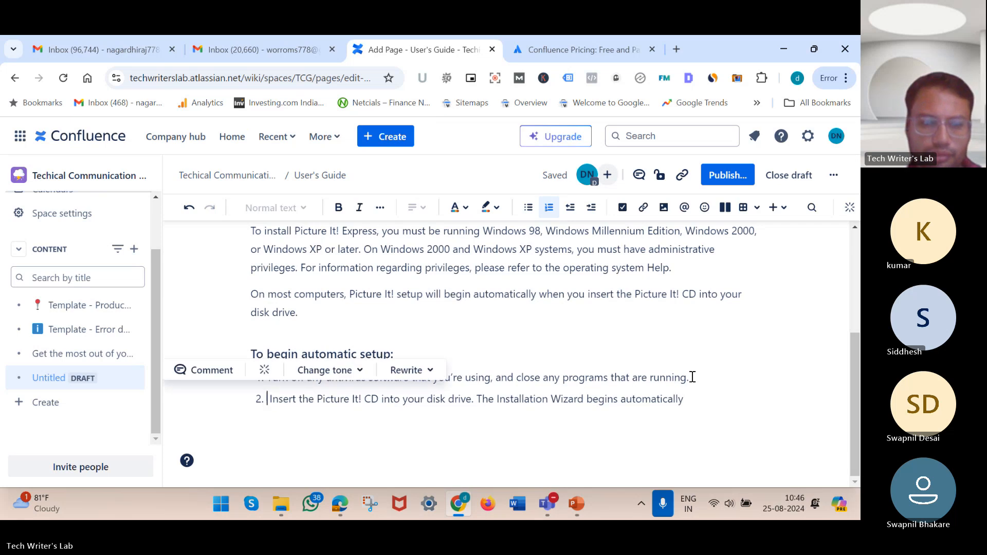
key("BackSpace")
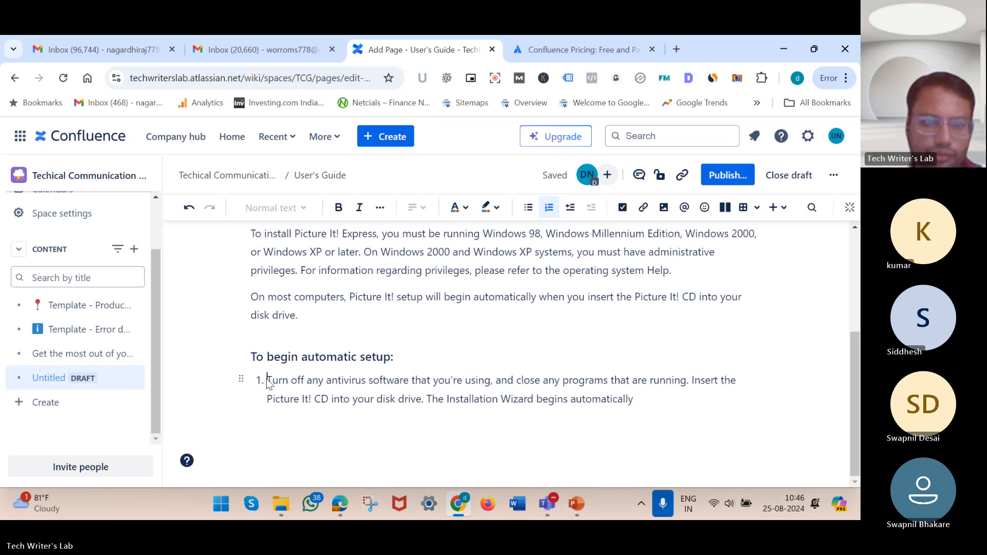
left_click_drag(271, 379, 224, 379)
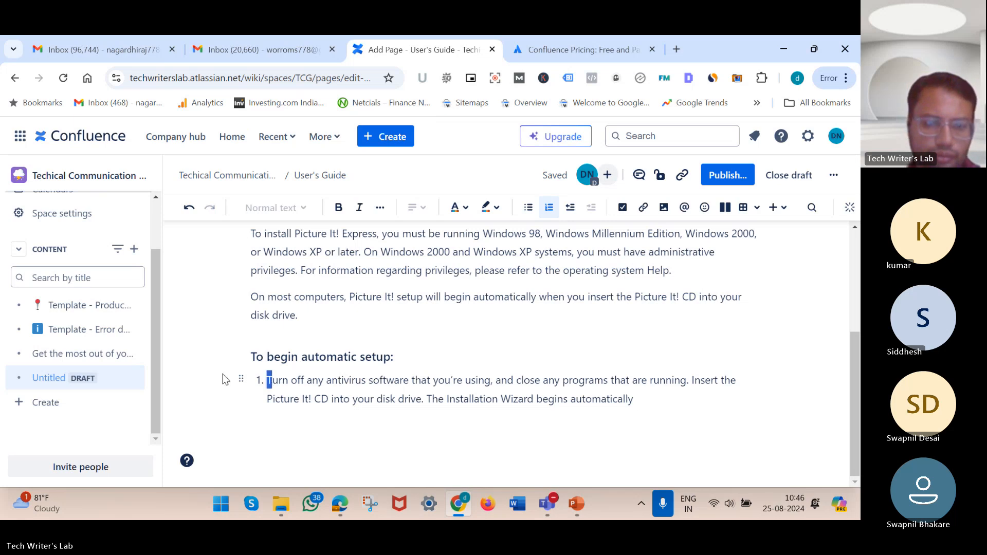
left_click(224, 380)
key("BackSpace")
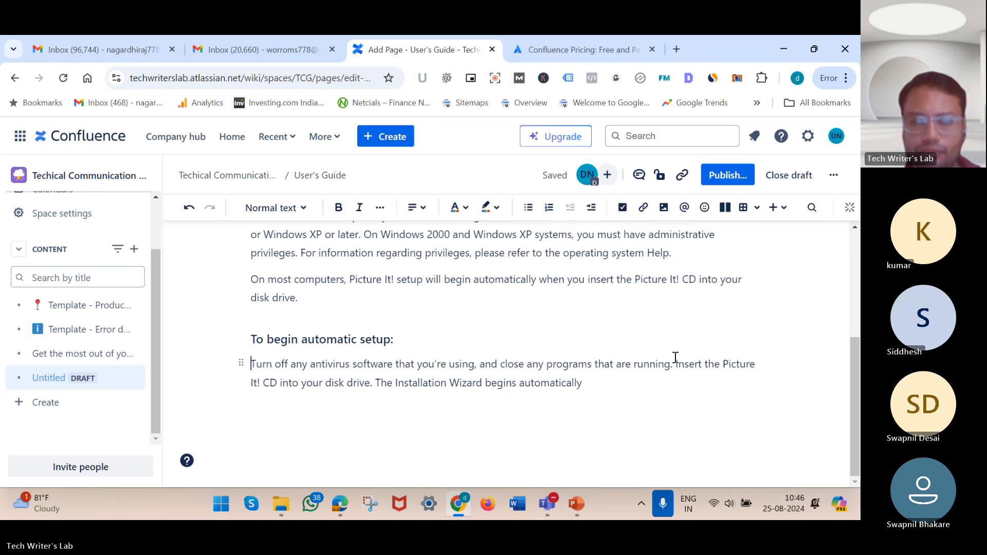
Move the text from "Insert the Picture It! CD" onwards into its own paragraph and end it with a period
left_click(675, 358)
key("Return")
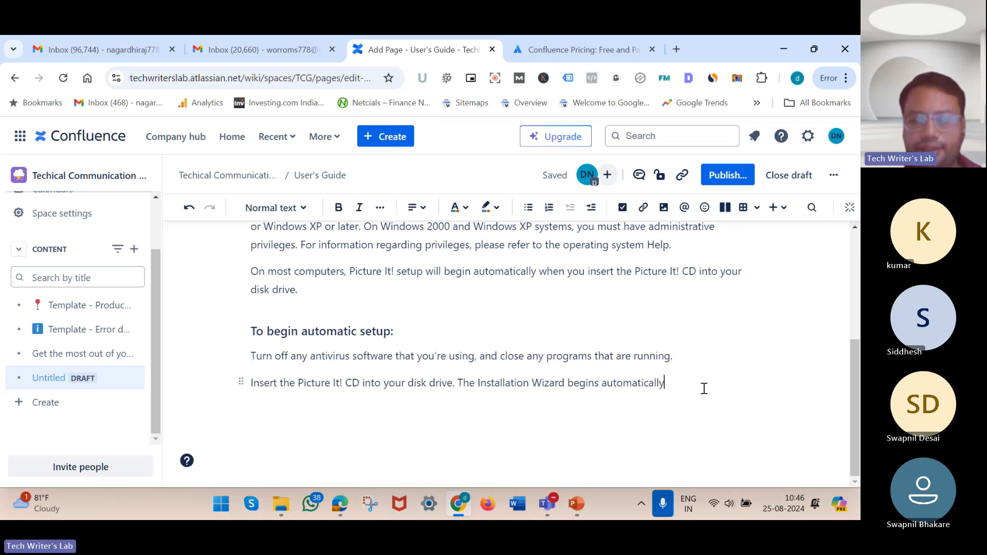
type(".")
Format the two automatic setup paragraphs as a numbered list
left_click_drag(704, 389, 145, 355)
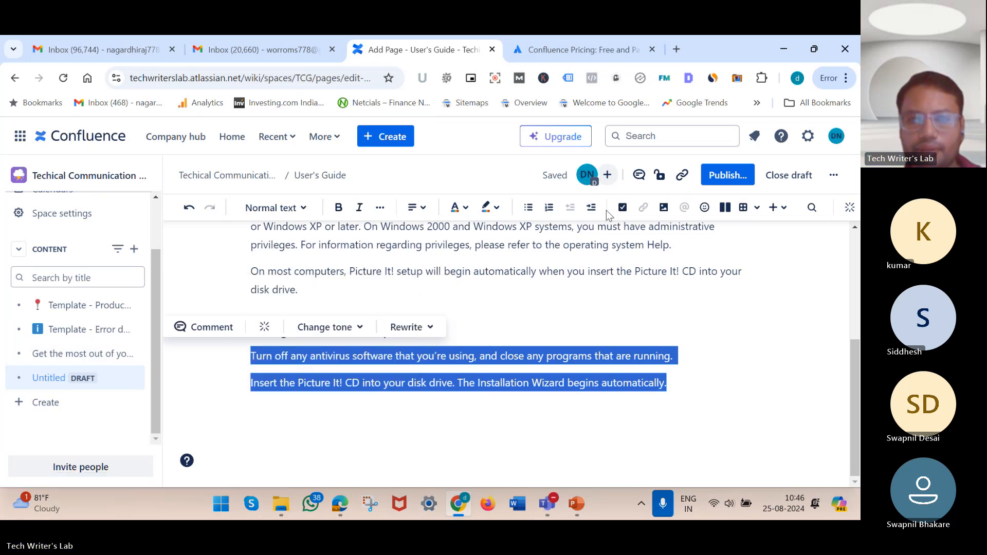
left_click(529, 207)
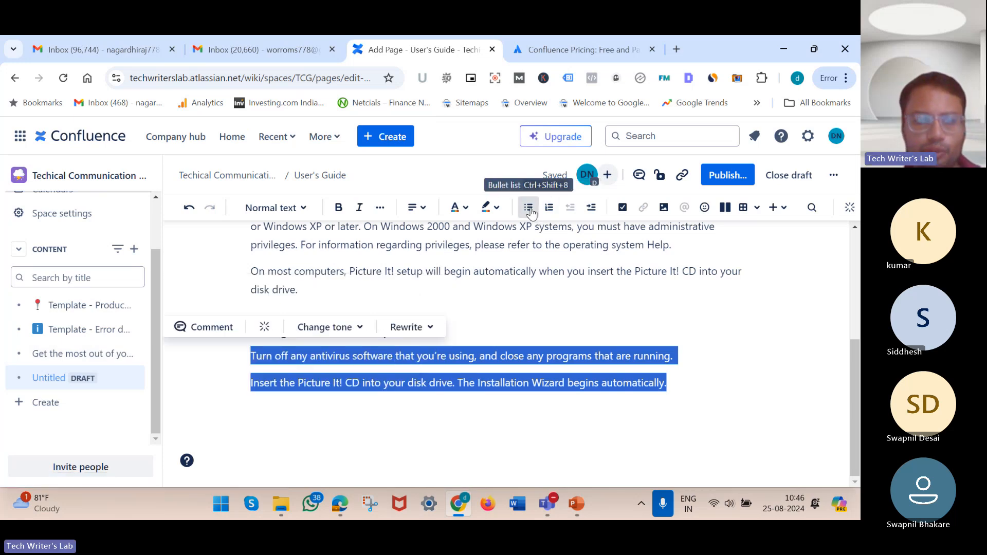
left_click(548, 208)
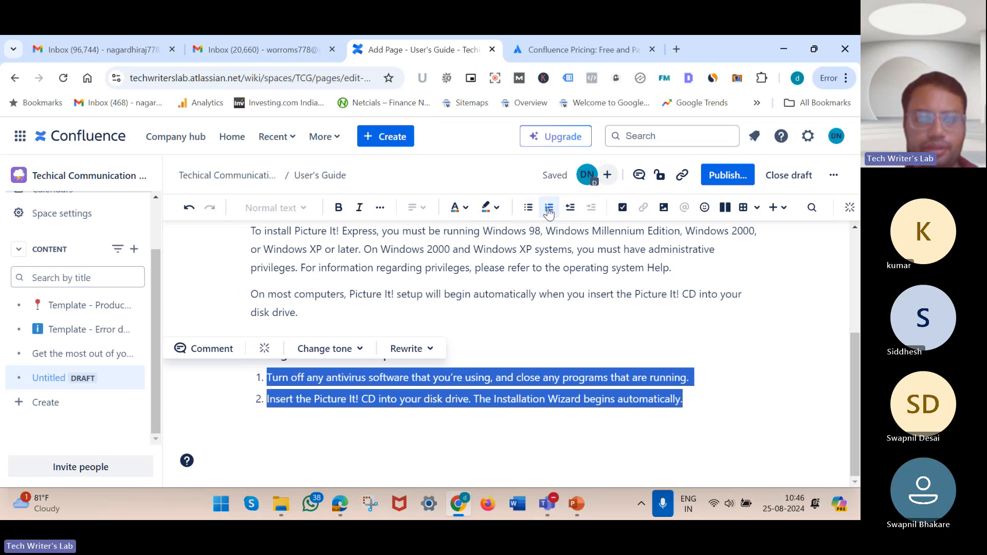
left_click(713, 404)
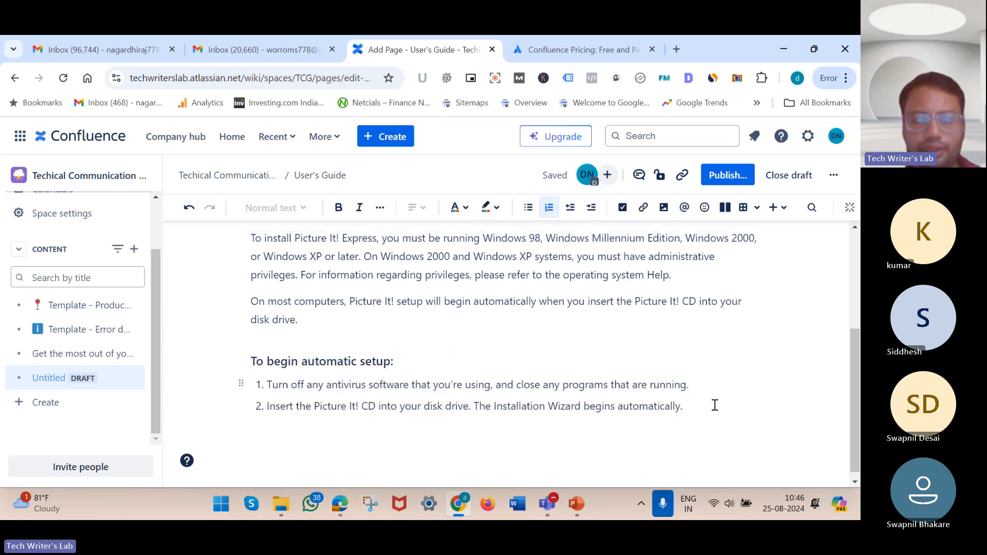
Publish the User's Guide page in the Techical Communication Group space
scroll(715, 405, "up", 4)
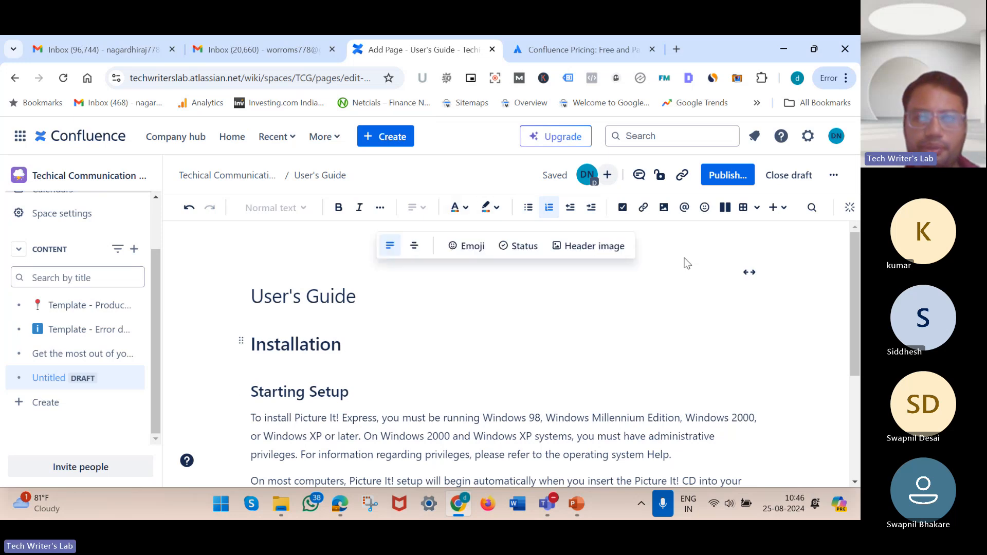
left_click(722, 176)
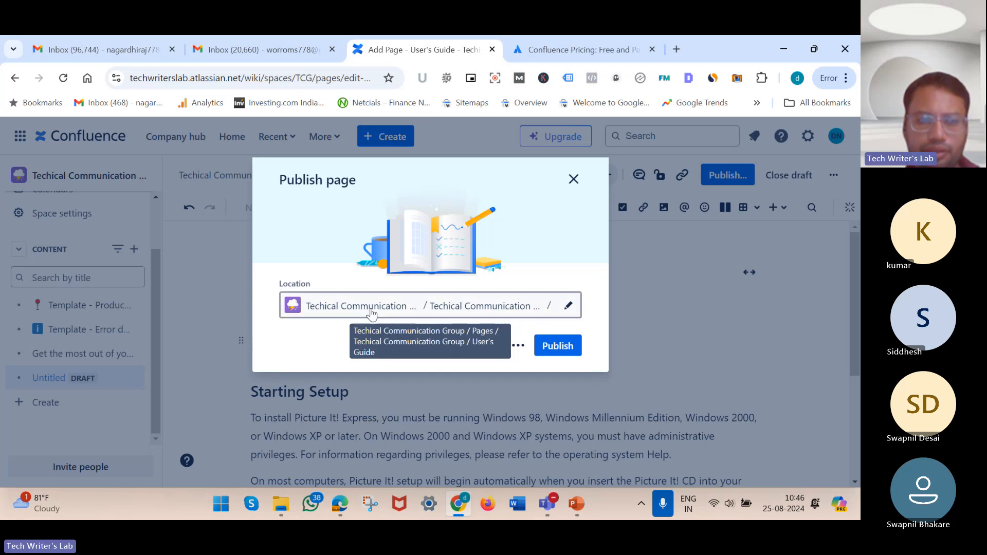
left_click(576, 350)
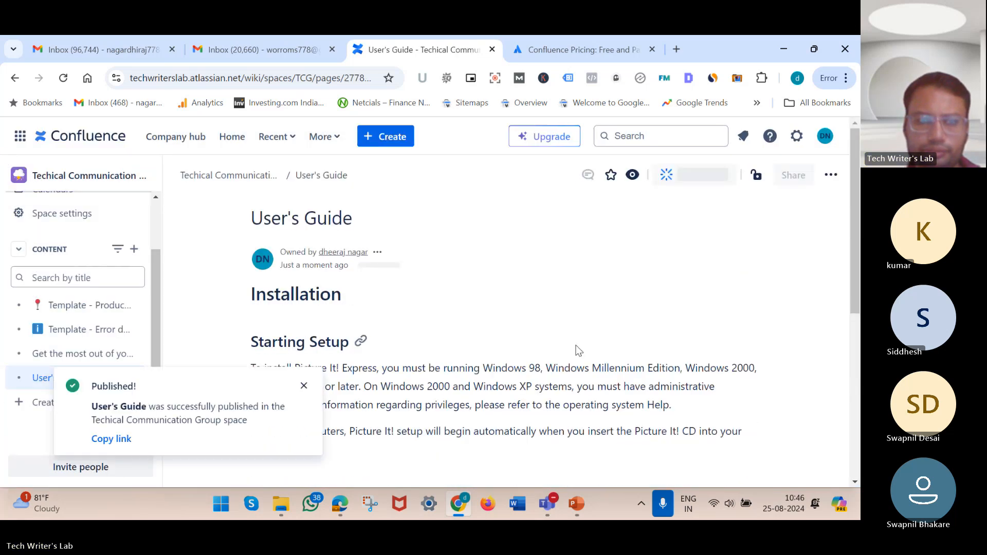
Copy the published User's Guide page's link and open it in a new browser tab to review the page
right_click(128, 441)
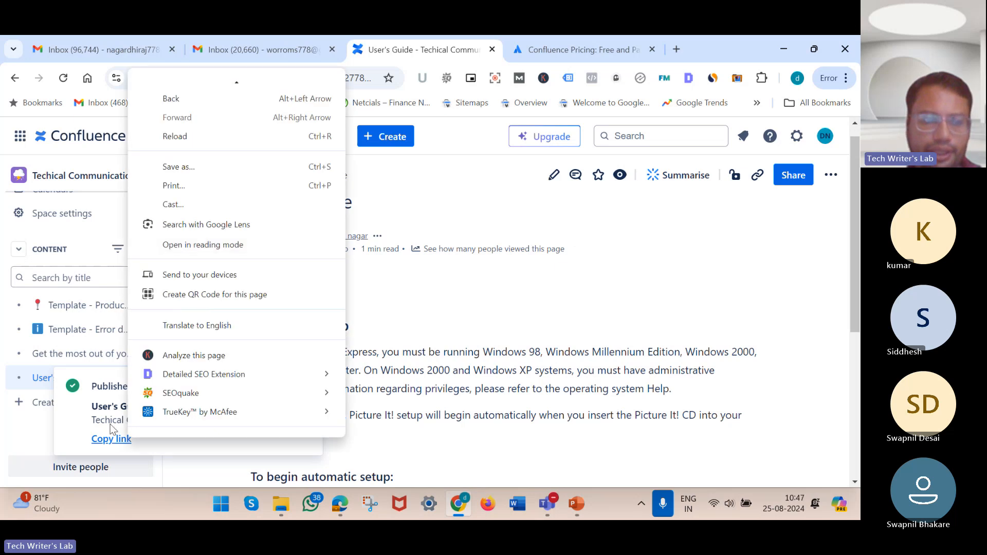
left_click(121, 441)
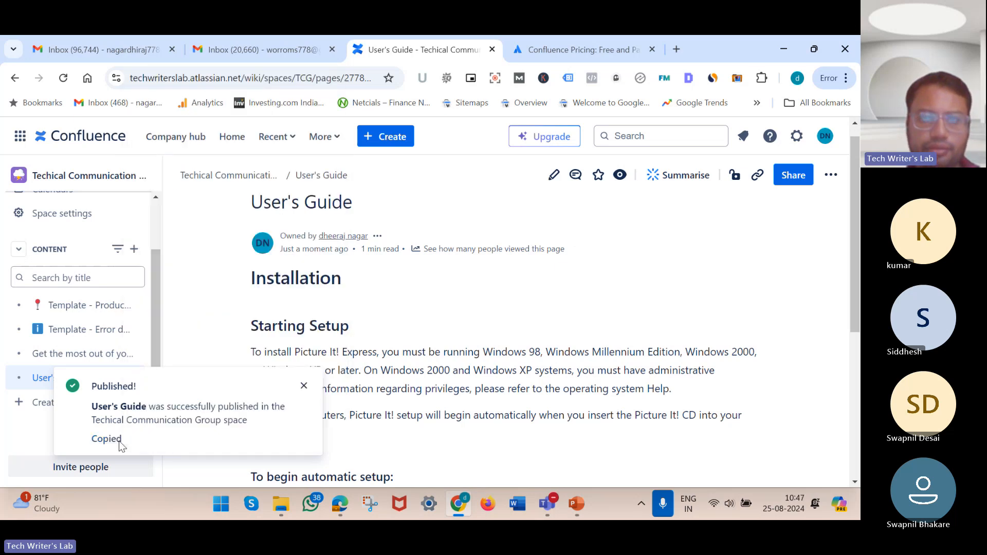
left_click(678, 48)
key("ctrl+v")
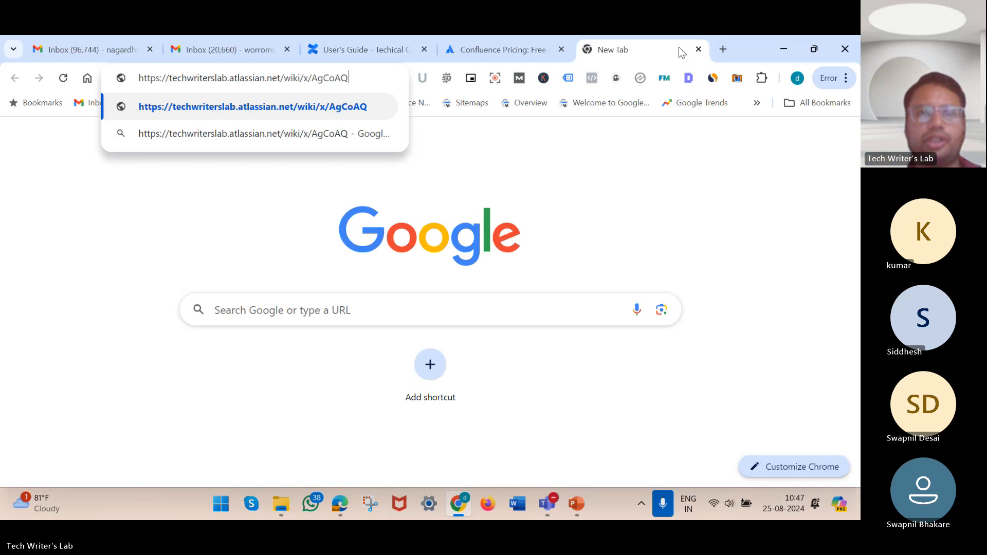
key("Return")
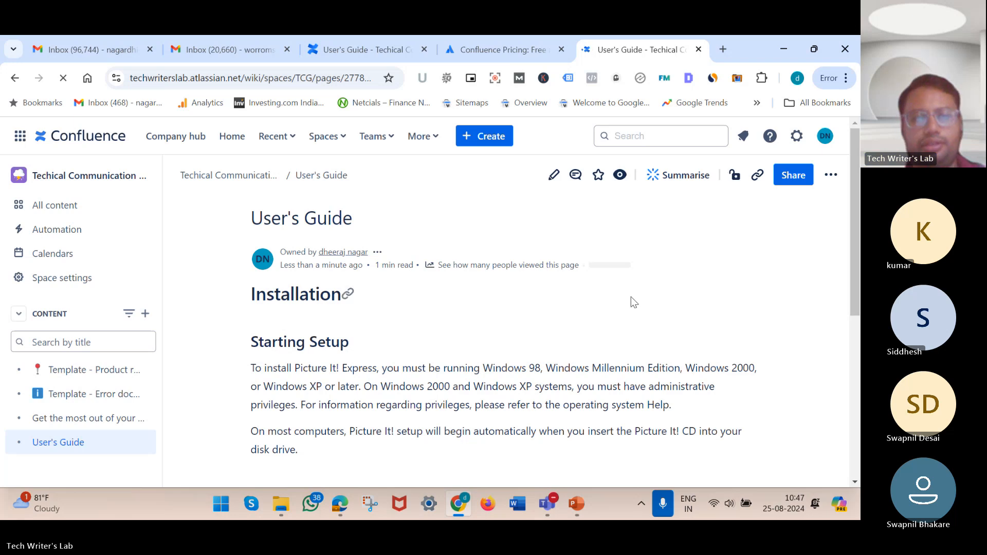
scroll(631, 298, "down", 5)
scroll(631, 297, "up", 5)
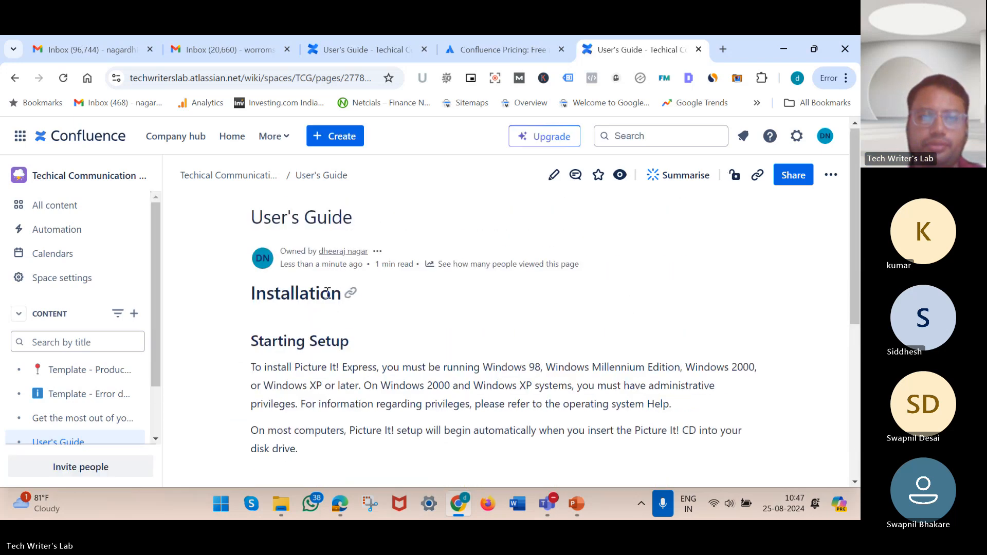
scroll(434, 361, "down", 4)
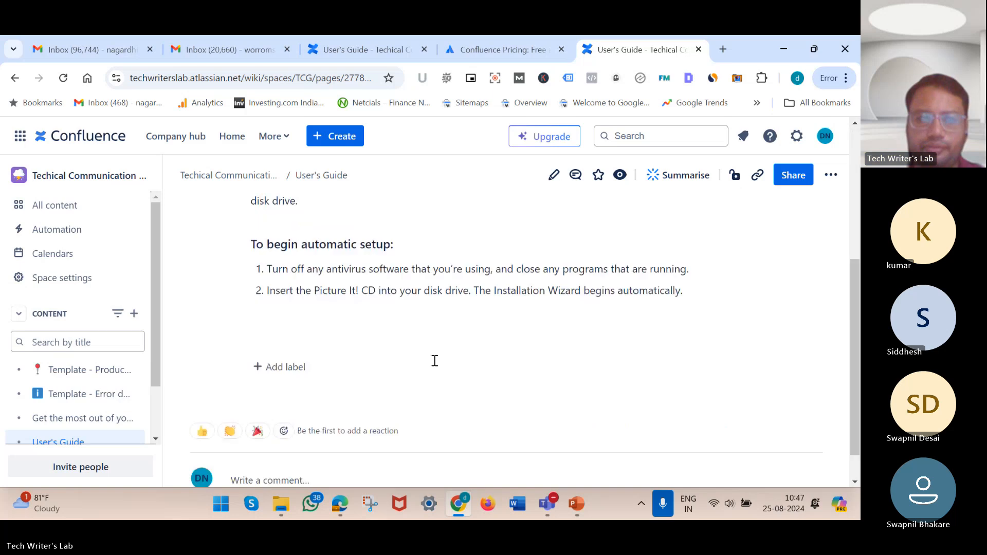
scroll(434, 361, "down", 1)
scroll(435, 362, "up", 5)
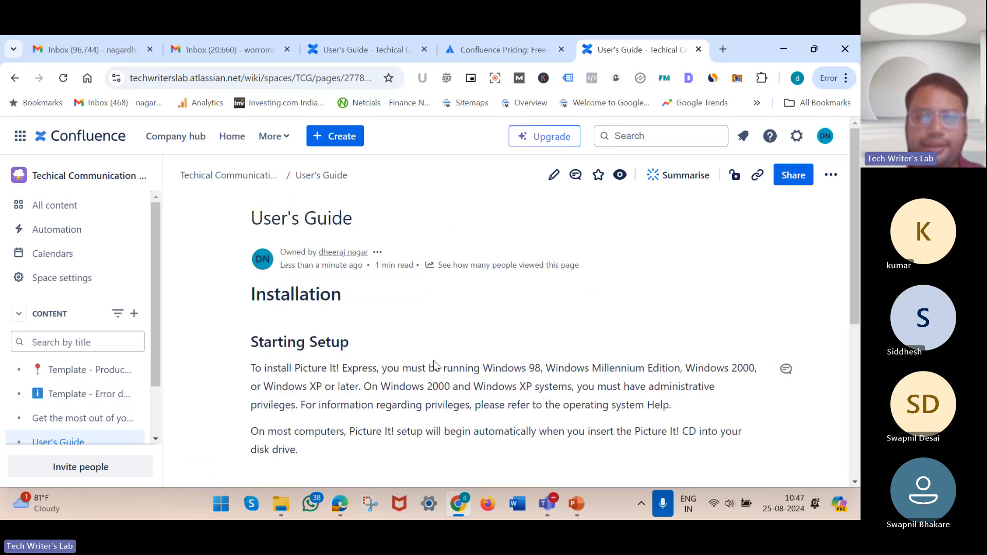
Look over the published User's Guide page and its entry in the space's content tree
scroll(434, 364, "down", 1)
scroll(31, 415, "down", 1)
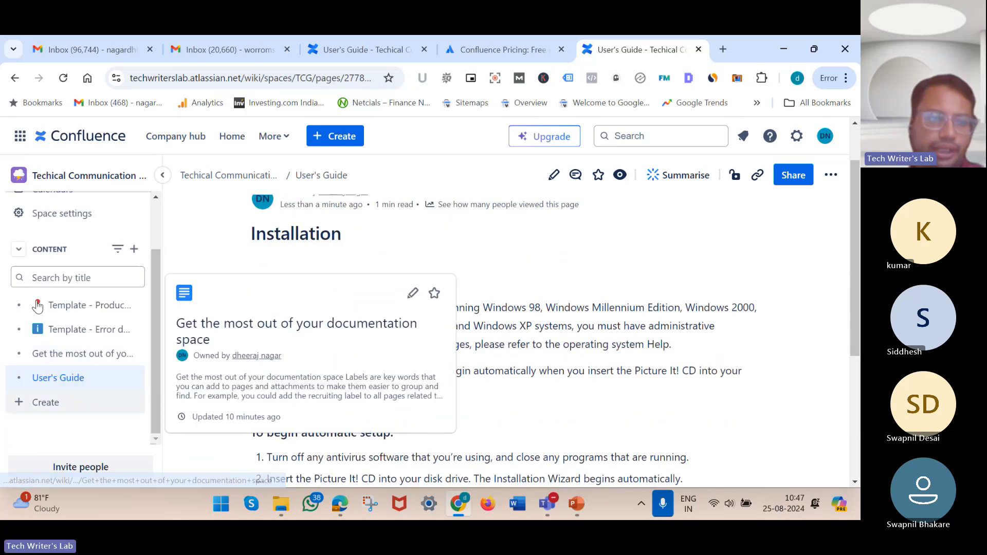
scroll(62, 267, "up", 1)
scroll(81, 226, "down", 1)
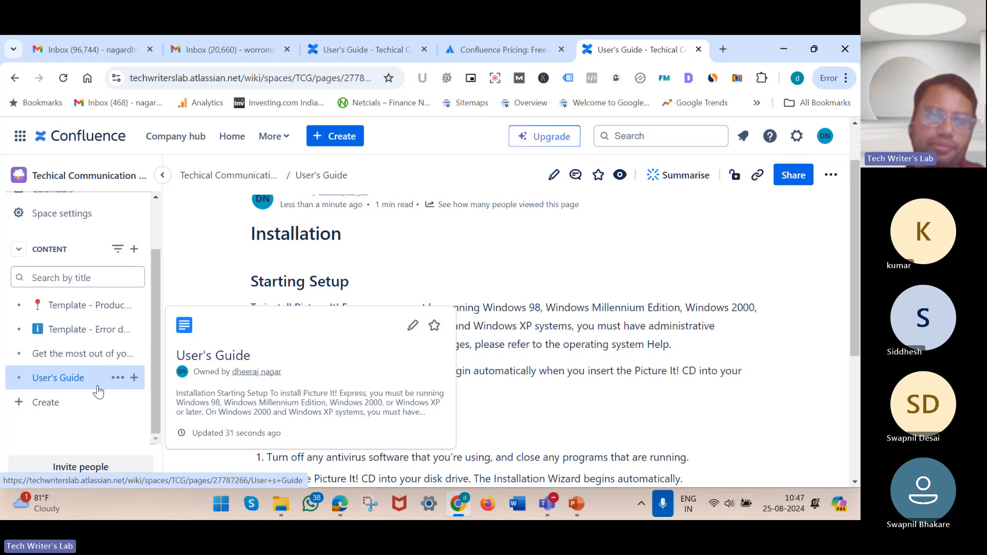
scroll(98, 392, "up", 2)
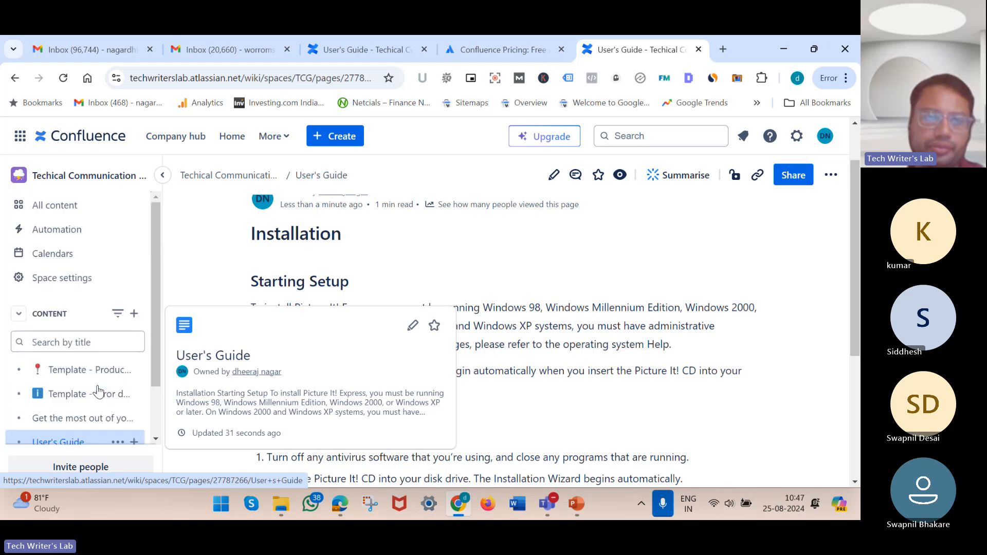
Go to the Confluence home and look through its overview and the recent pages list
left_click(230, 138)
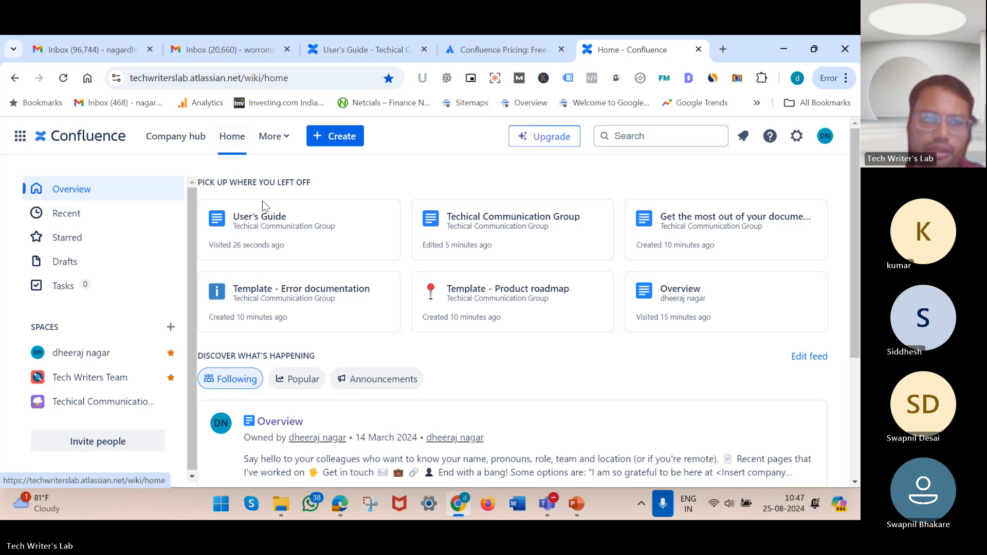
scroll(611, 420, "down", 3)
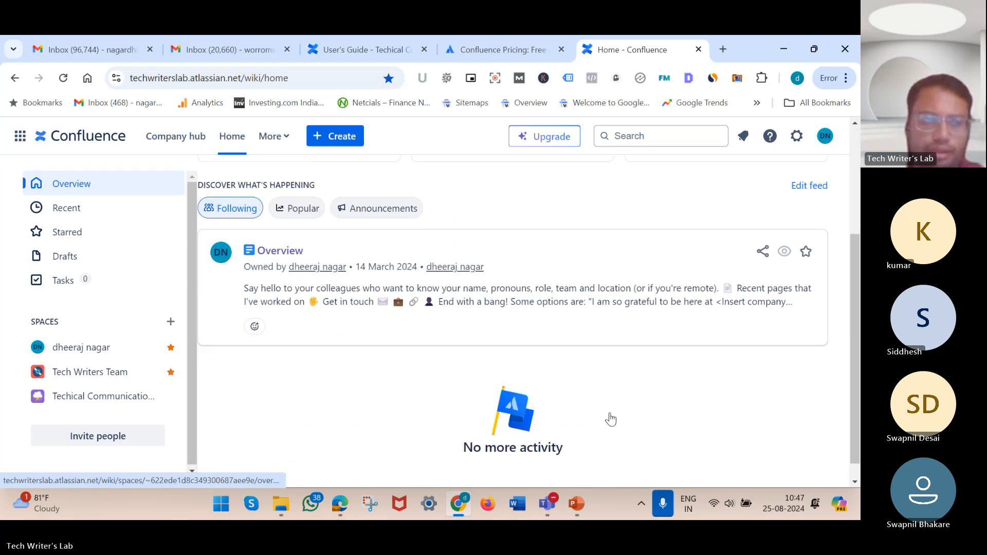
scroll(611, 420, "up", 3)
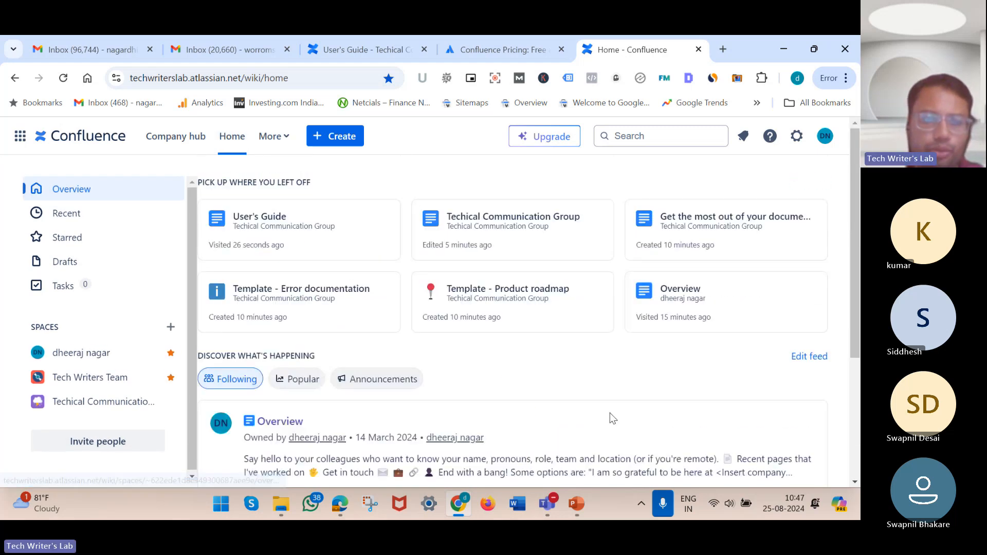
left_click(73, 226)
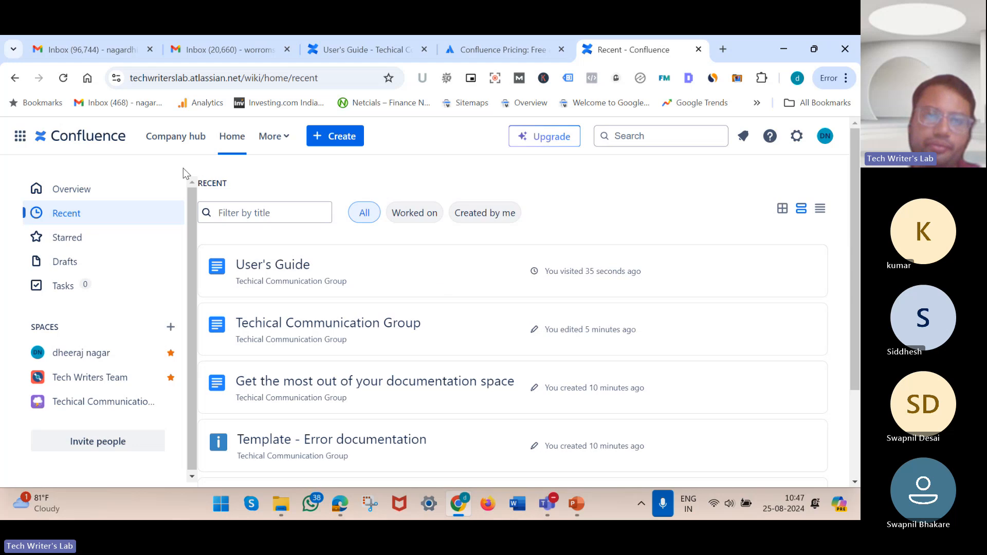
left_click(121, 142)
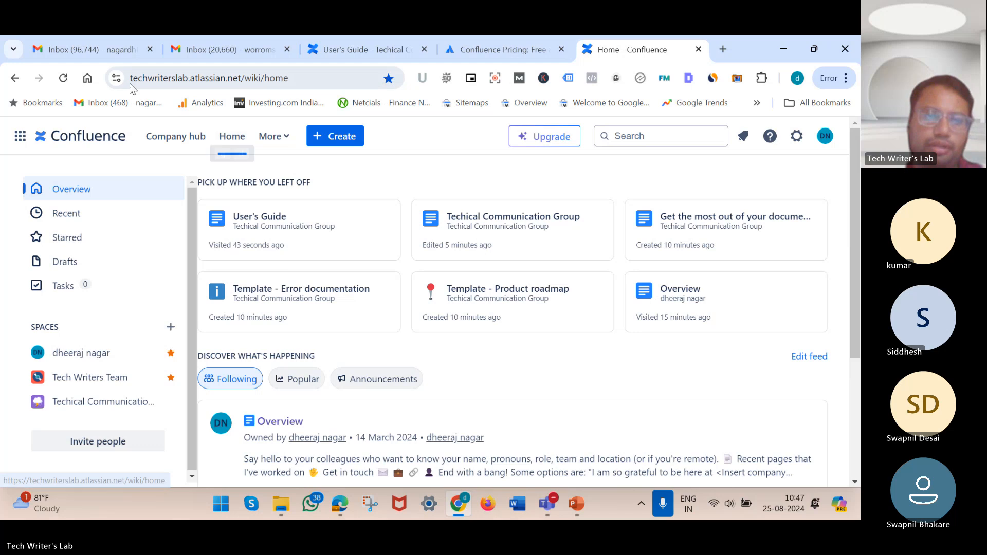
Open the User's Guide from the Techical Communication Group space and read through the whole page
left_click(85, 404)
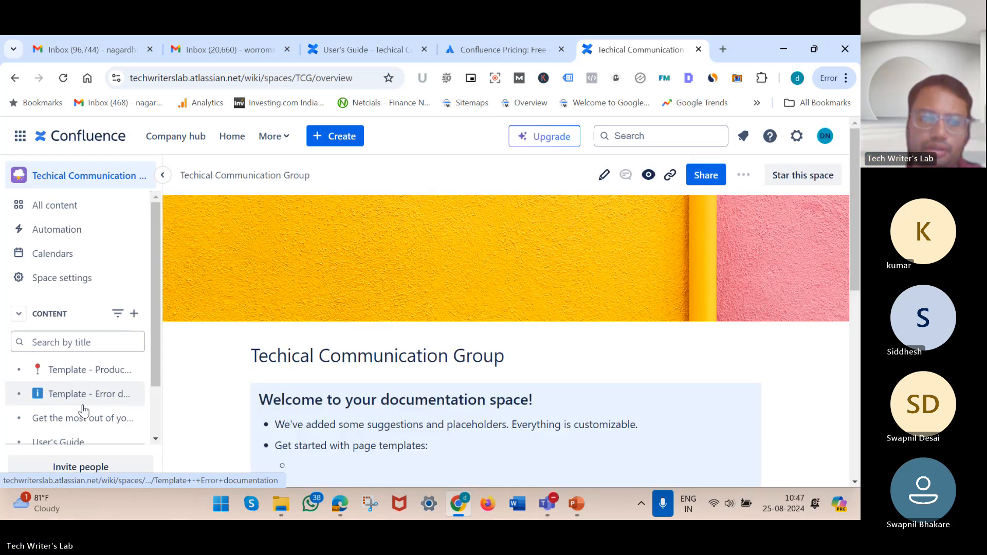
scroll(84, 410, "down", 5)
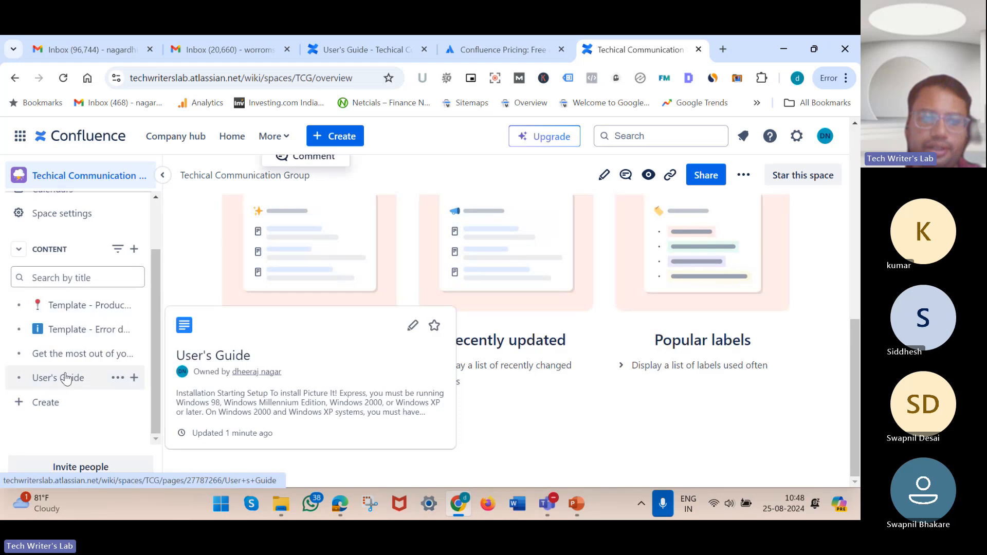
left_click(66, 378)
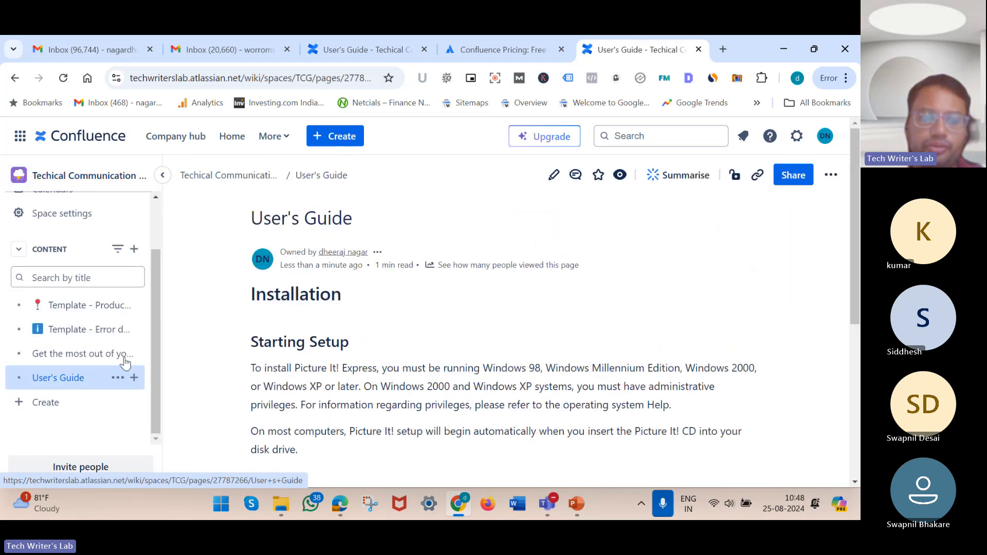
scroll(394, 388, "down", 5)
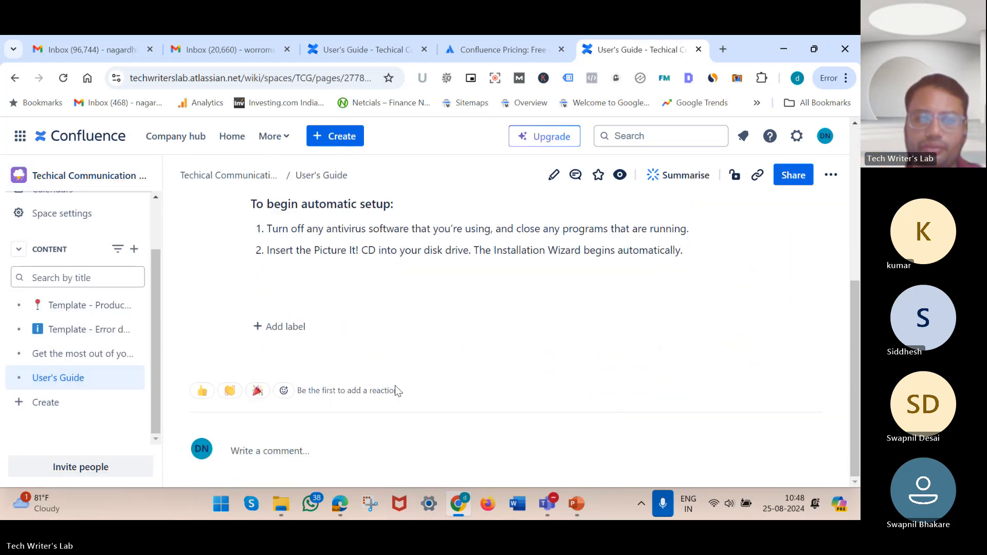
scroll(397, 390, "up", 5)
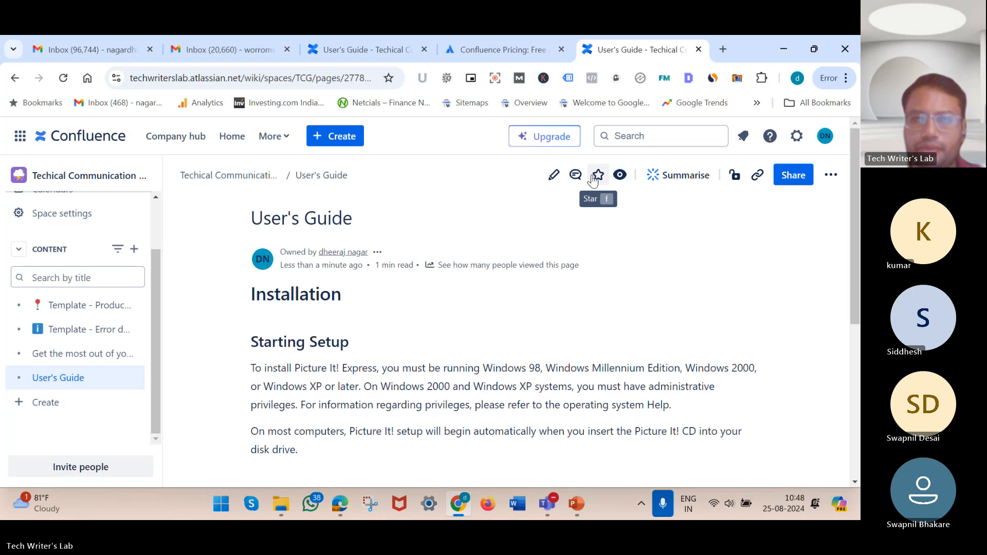
scroll(6, 342, "up", 2)
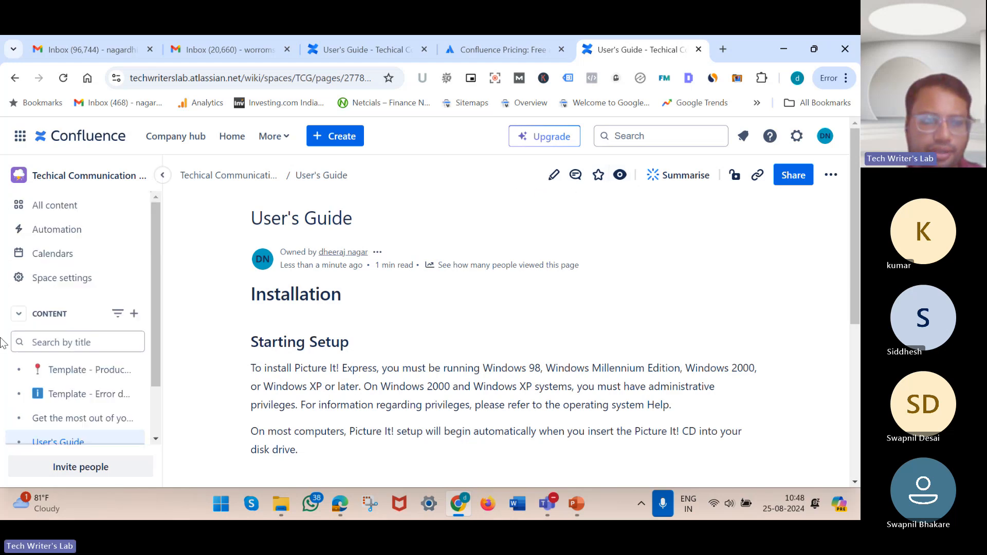
Star the User's Guide page and open the list of starred pages from the Confluence home
left_click(595, 175)
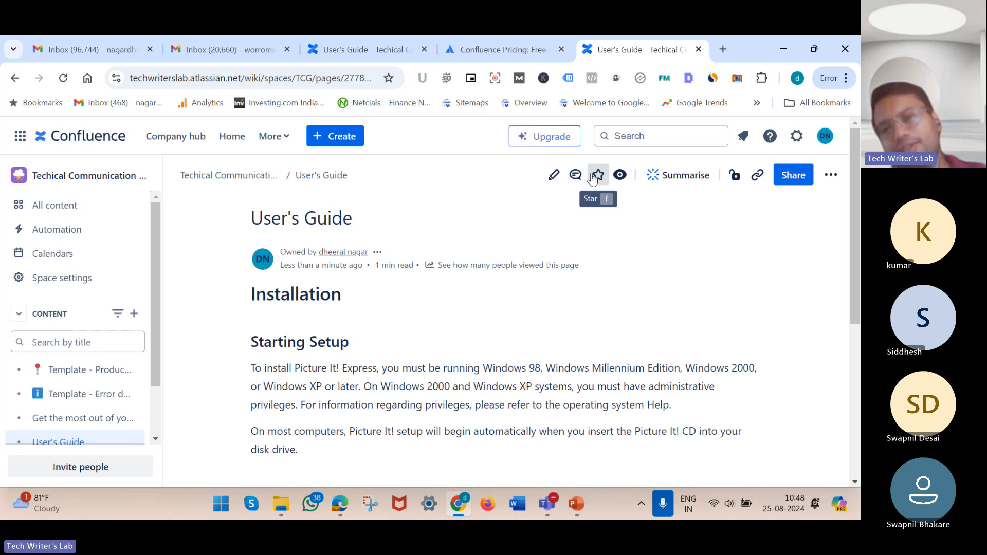
left_click(105, 140)
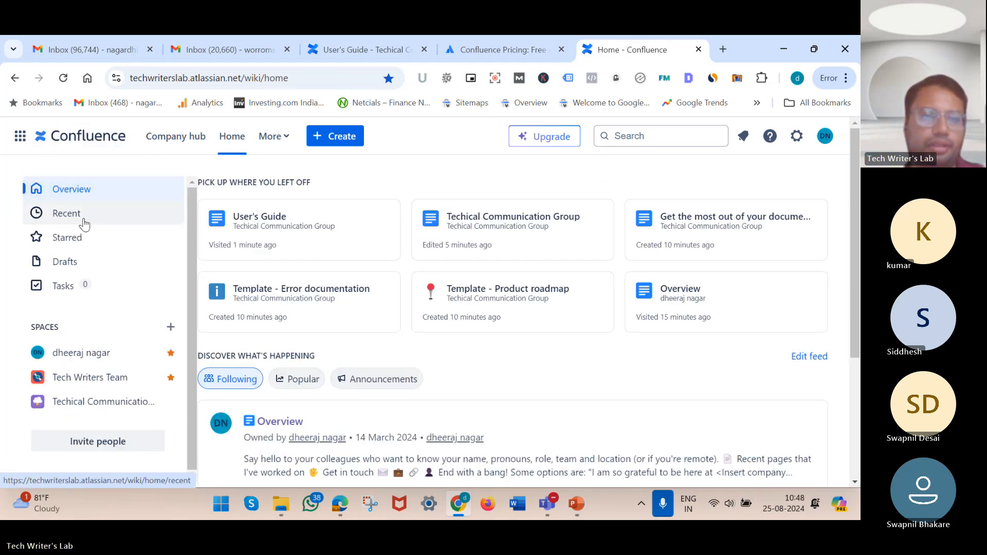
left_click(79, 239)
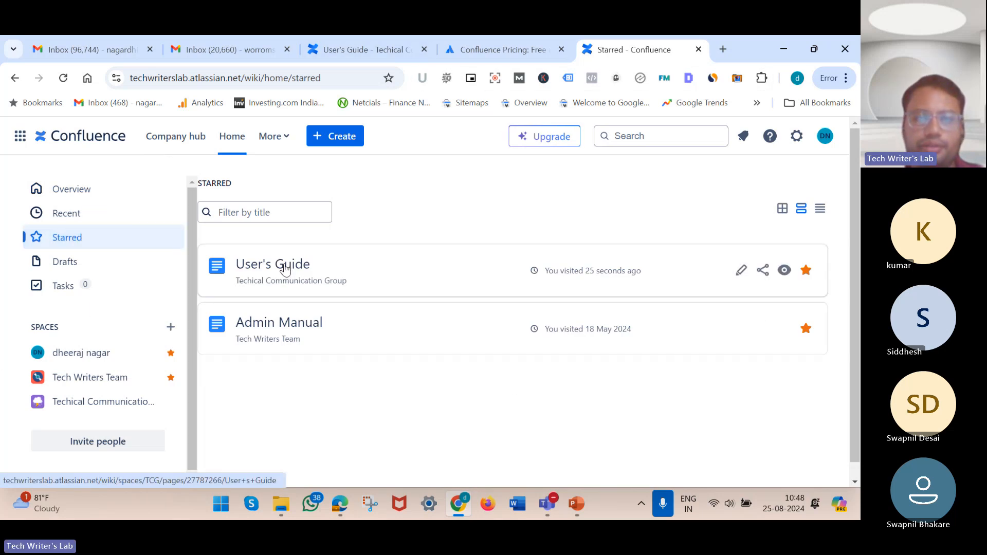
Start sharing the starred User's Guide and add the confluence-admins-techwriterslab group as a recipient
left_click(762, 269)
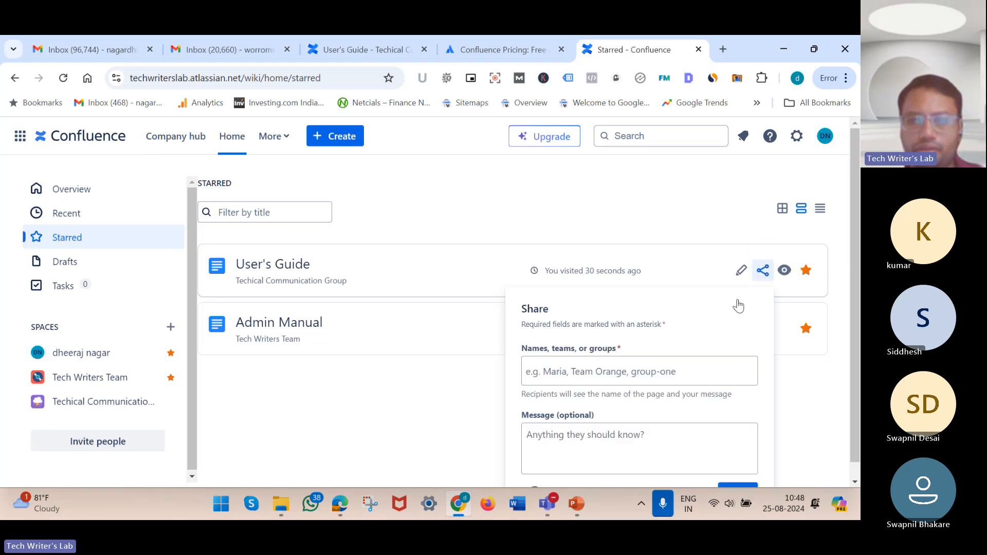
scroll(720, 316, "down", 1)
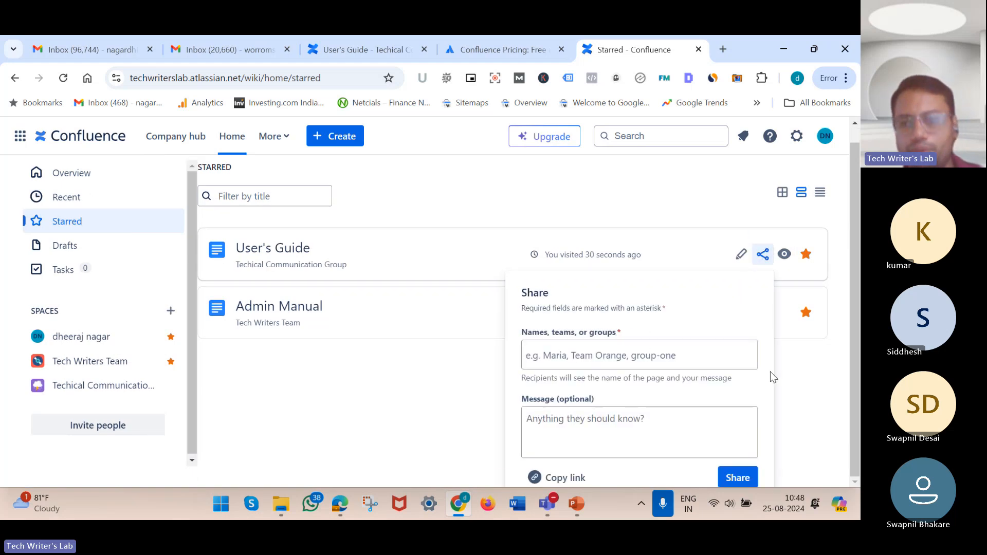
left_click(691, 356)
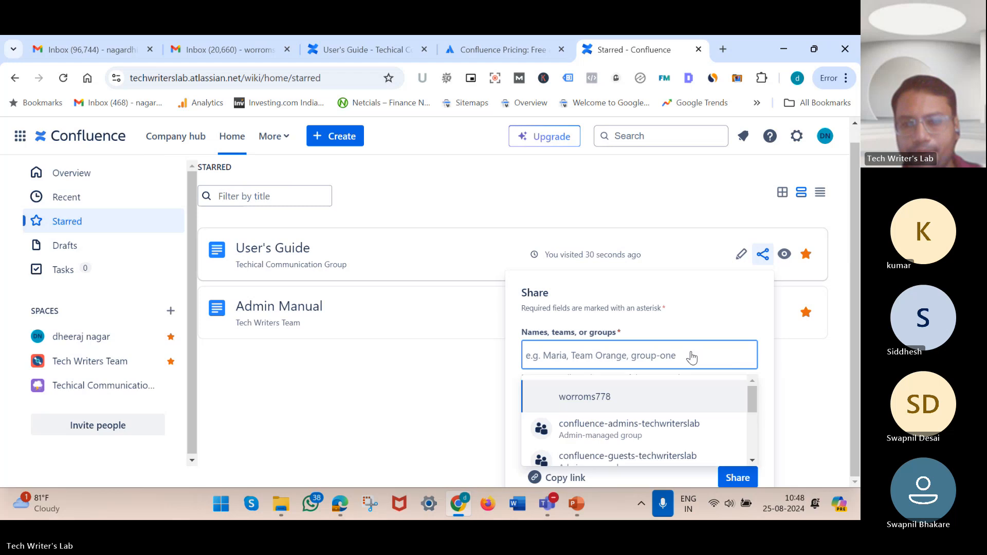
left_click(675, 432)
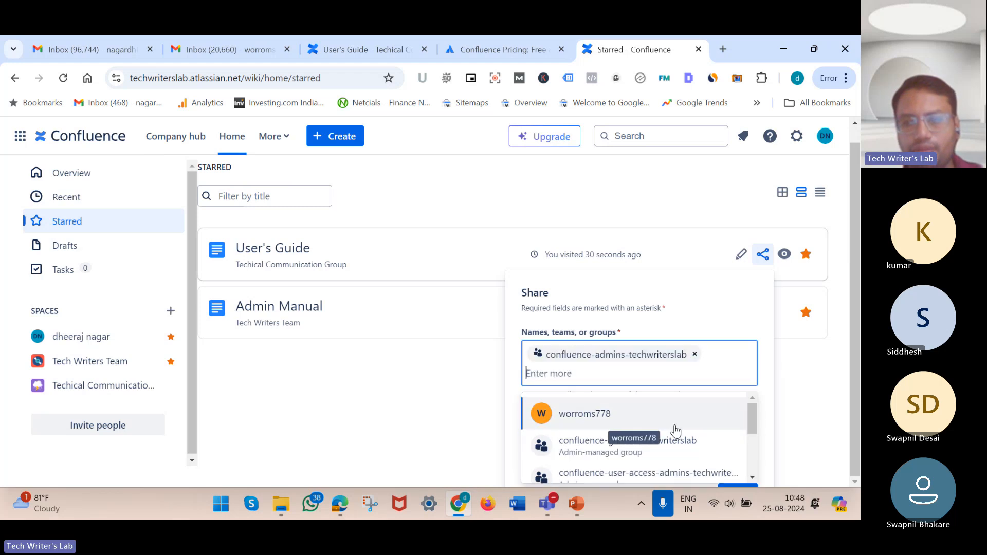
left_click(798, 398)
left_click(798, 400)
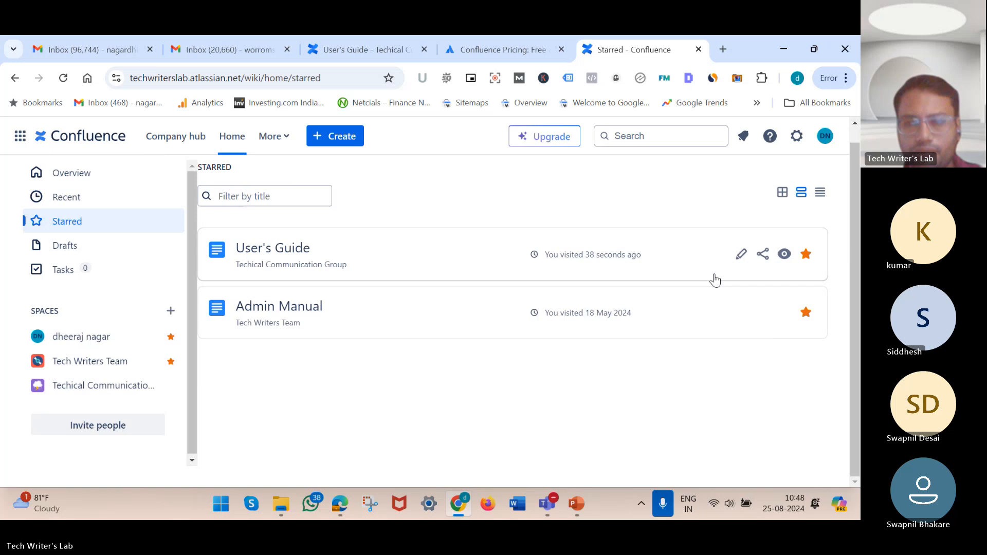
Share the User's Guide with the chosen admin group, including the message "This is user manual of our product"
left_click(763, 254)
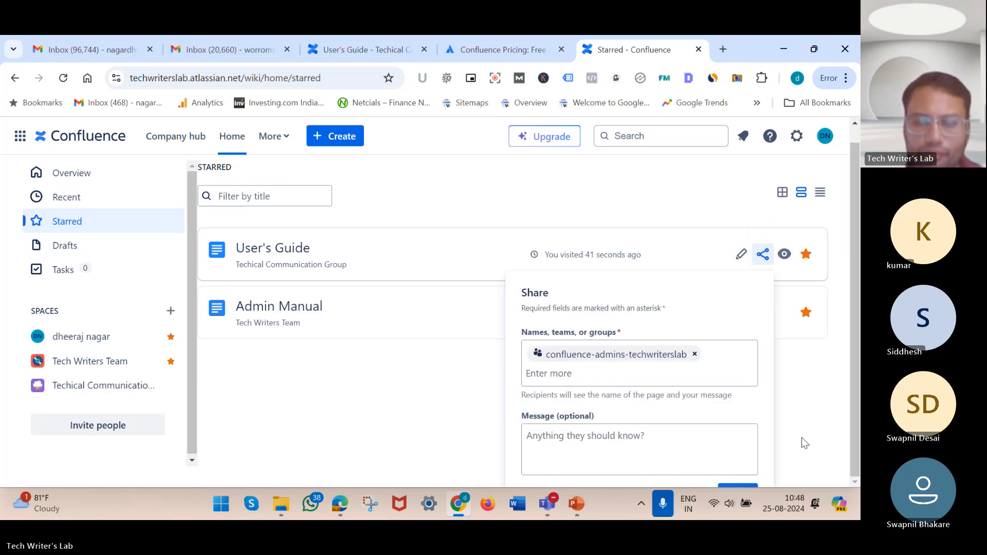
key("ctrl+minus")
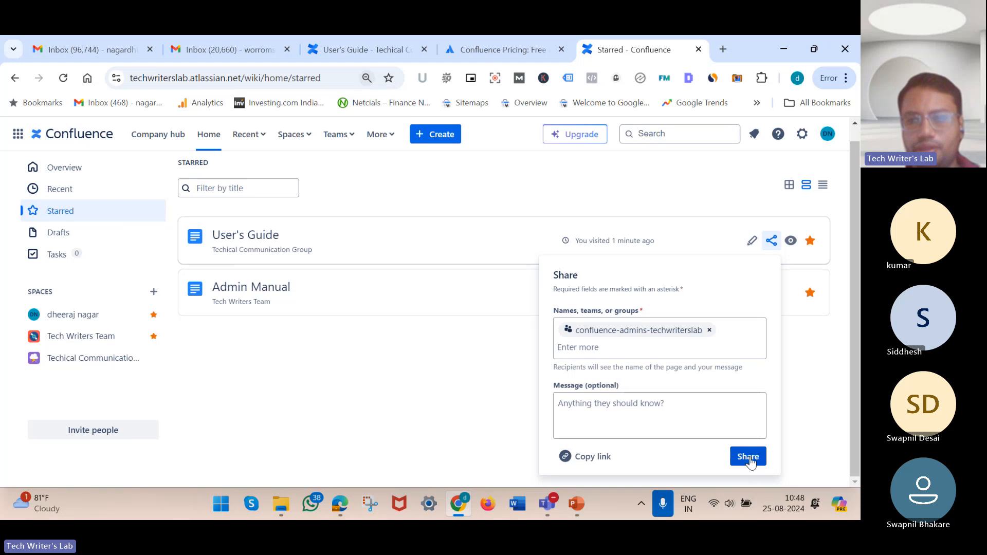
left_click(664, 419)
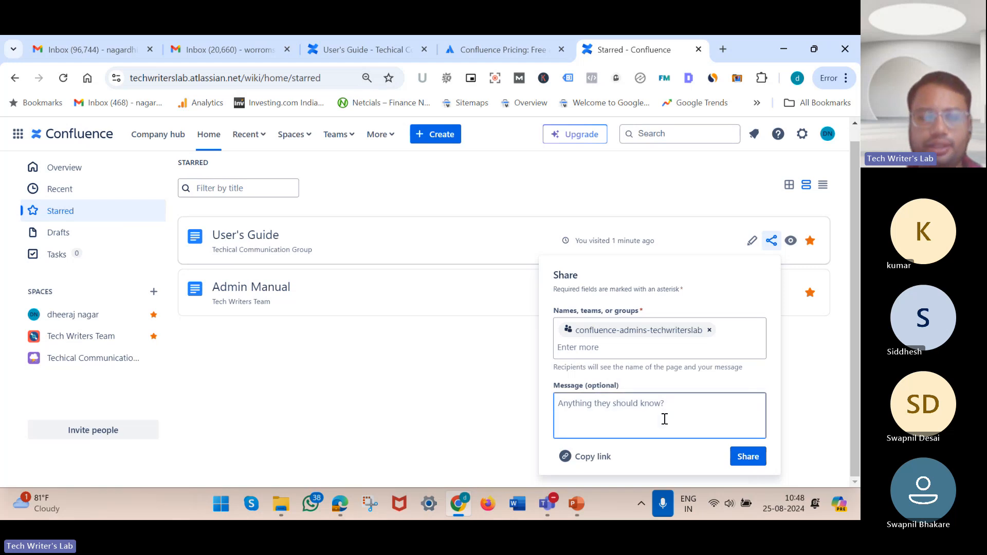
type("This is")
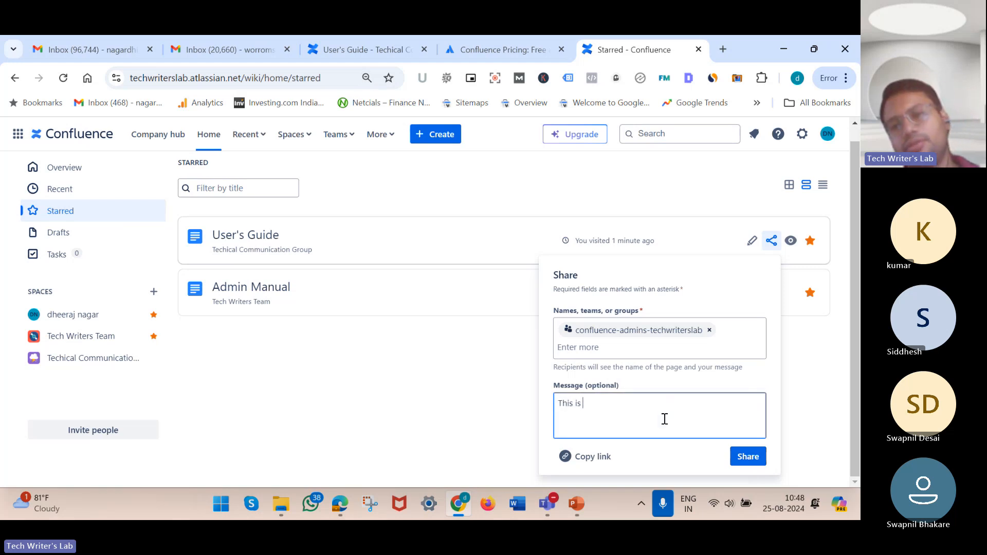
type(" ude")
key("BackSpace")
key("BackSpace")
type("s")
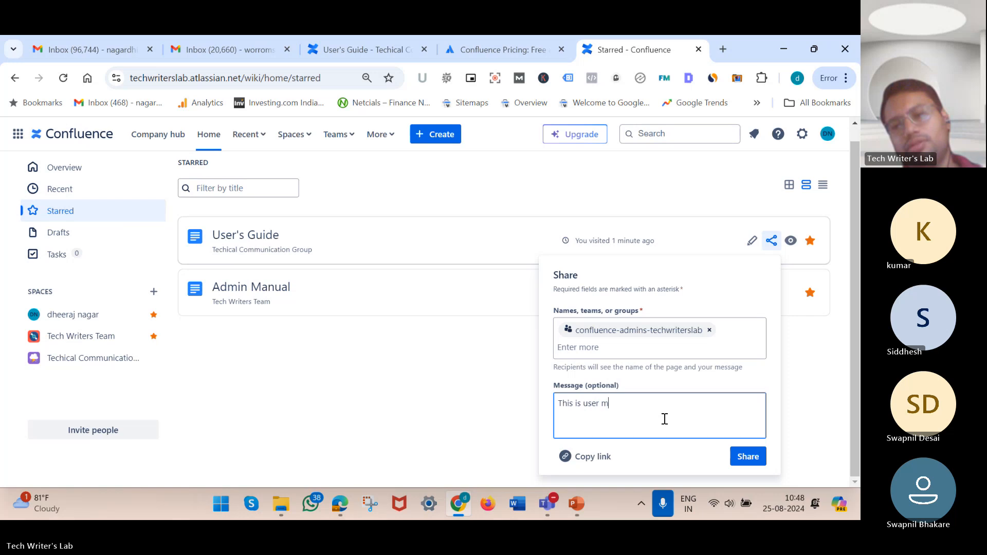
type("er manual ")
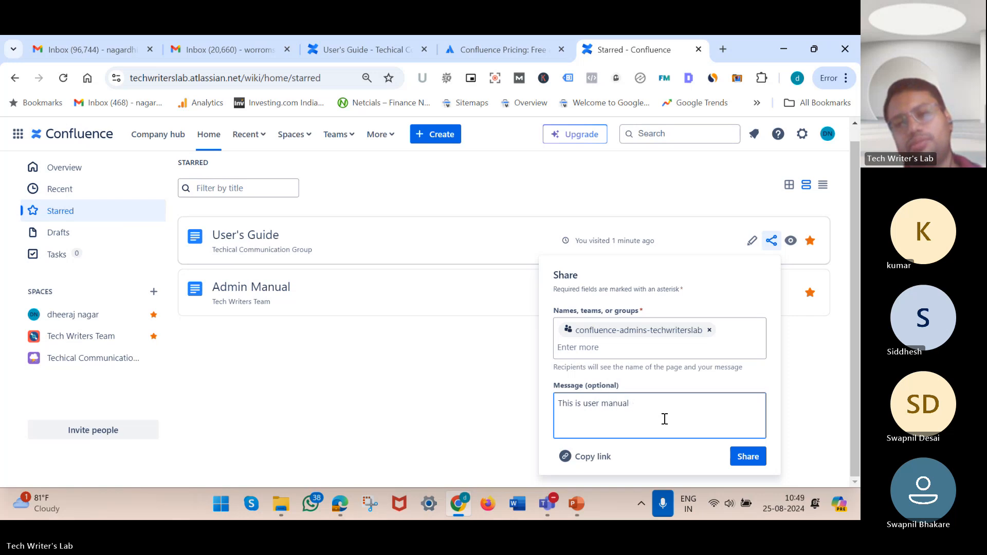
type("of our product")
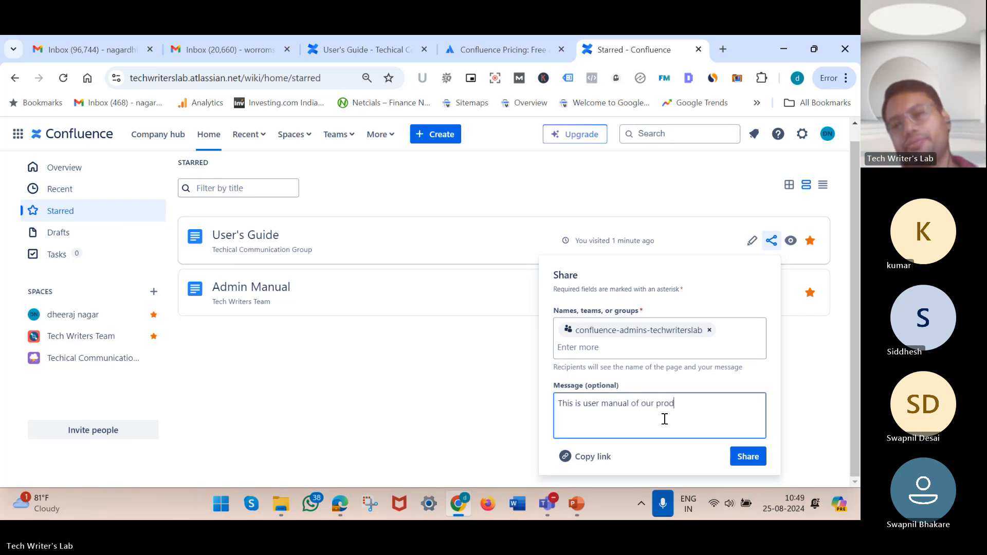
left_click(749, 462)
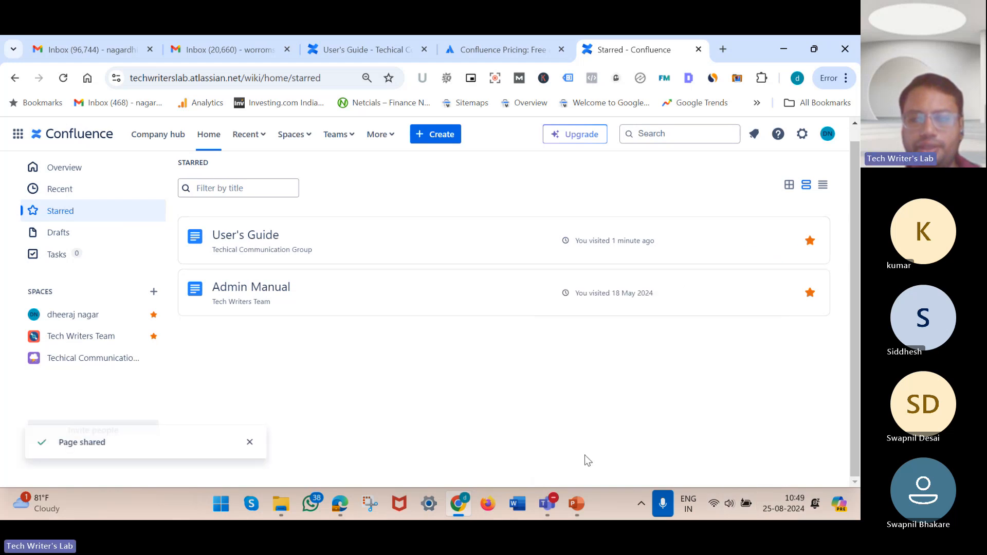
Return to the Techical Communication Group space and reopen its User's Guide page
scroll(585, 455, "up", 1)
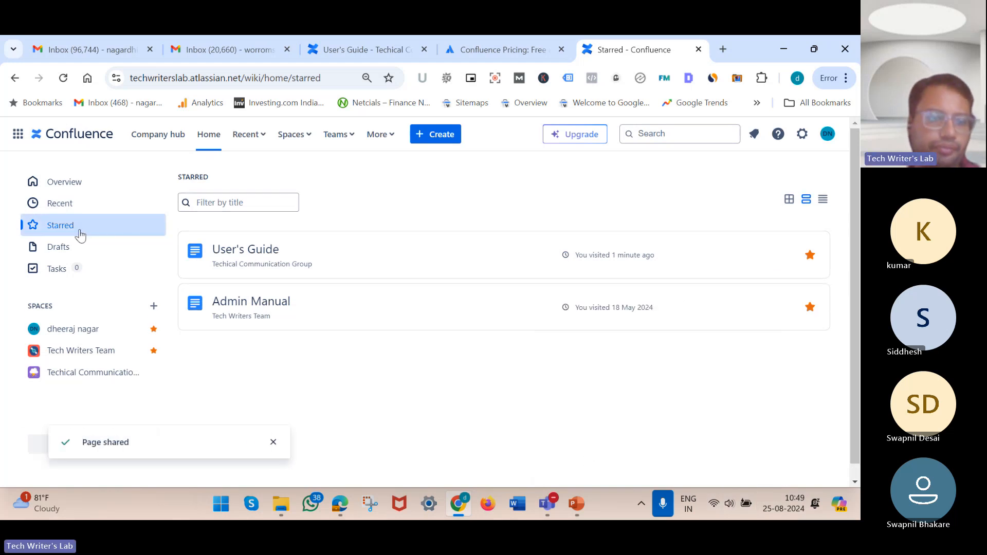
left_click(88, 183)
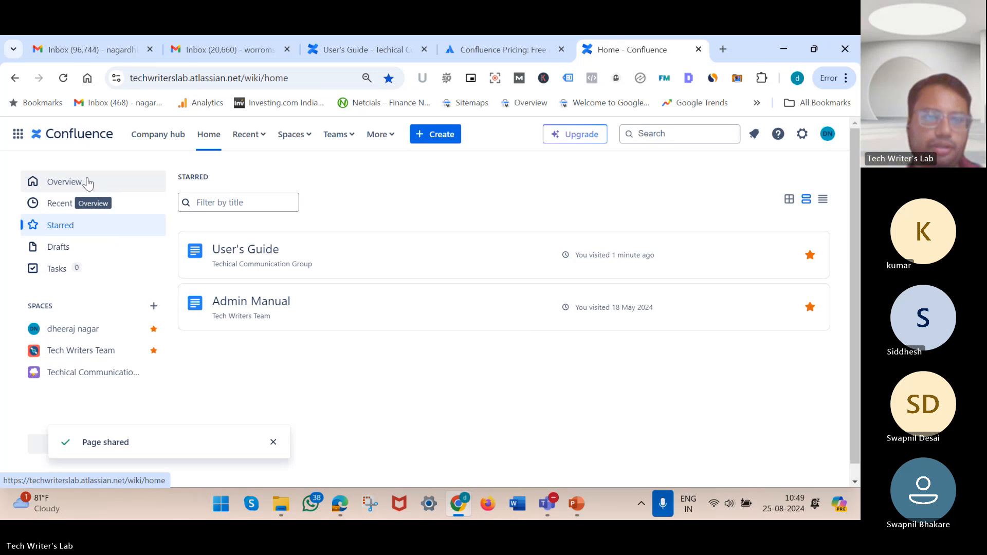
left_click(61, 376)
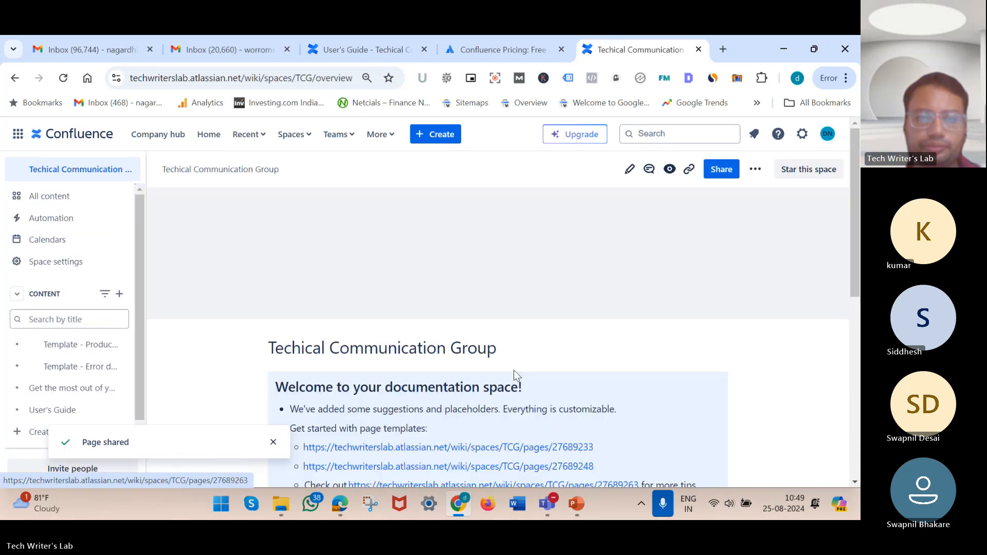
scroll(514, 371, "down", 5)
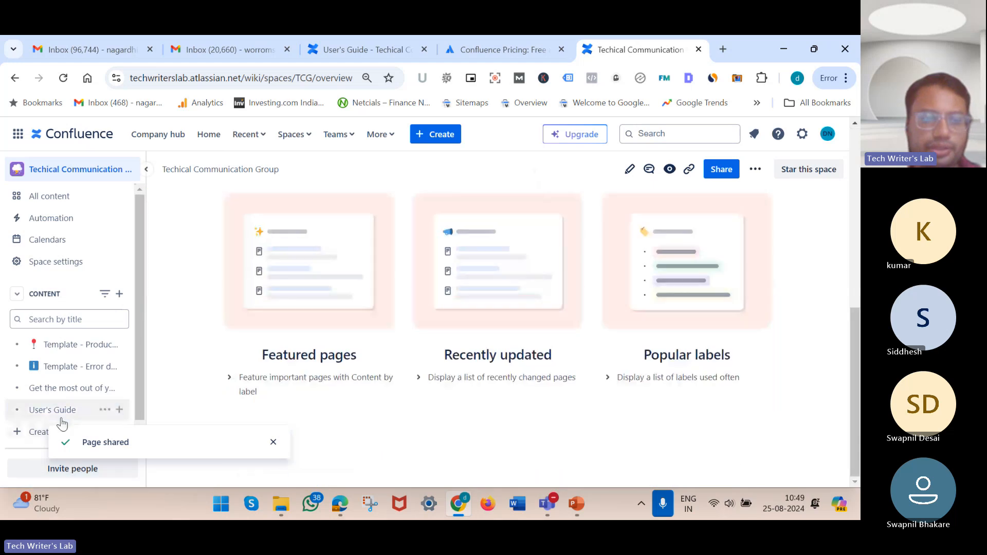
left_click(52, 410)
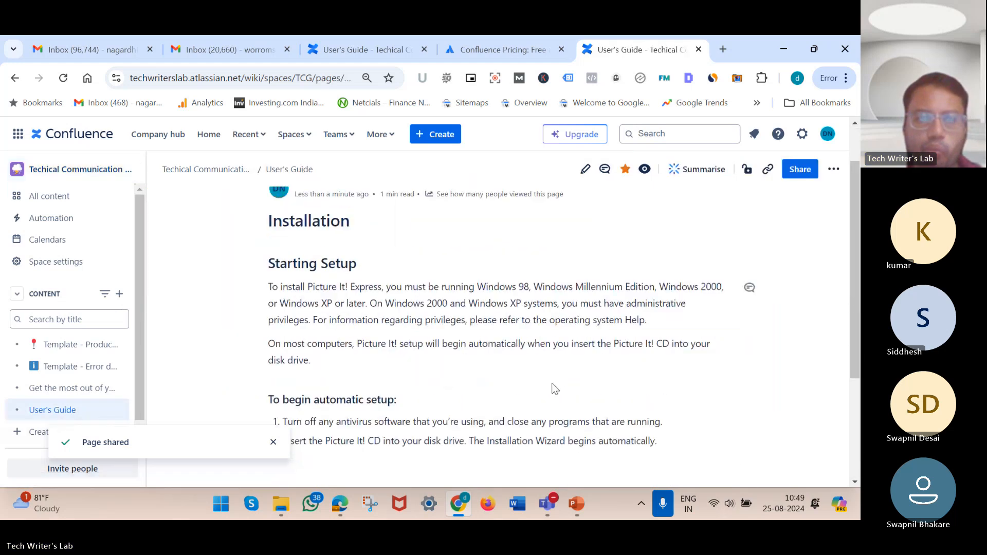
Open the User's Guide for editing and add an empty normal-text line below the automatic setup list
left_click(587, 170)
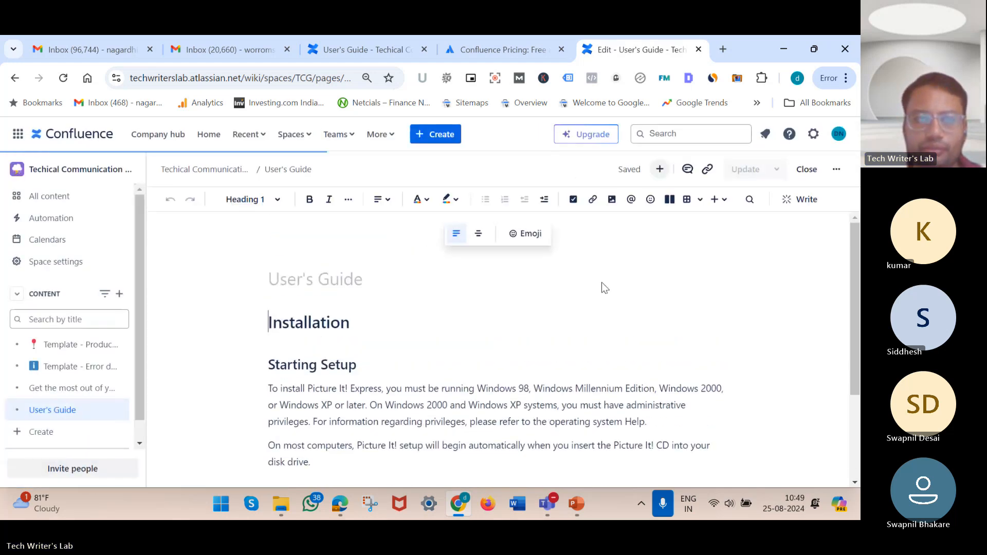
scroll(615, 322, "down", 2)
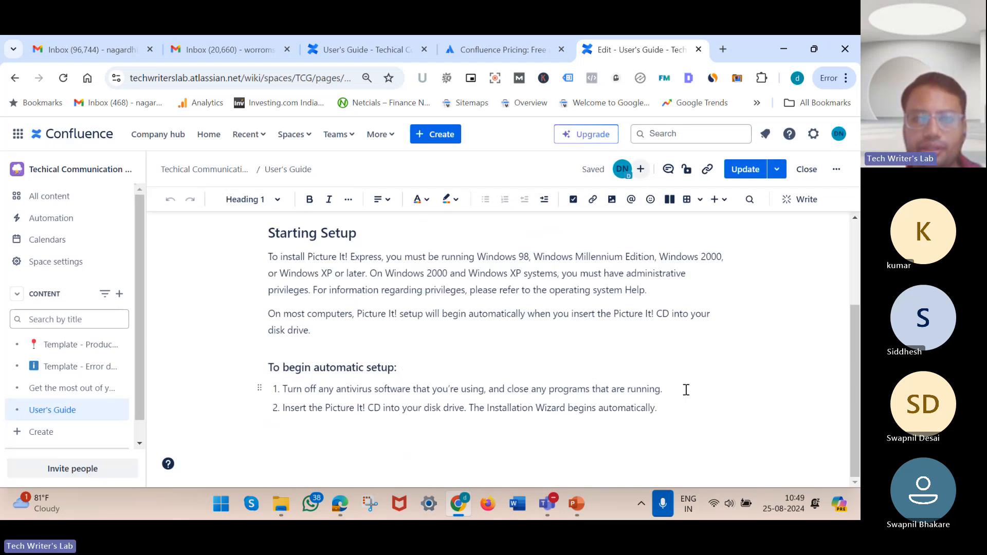
left_click(675, 409)
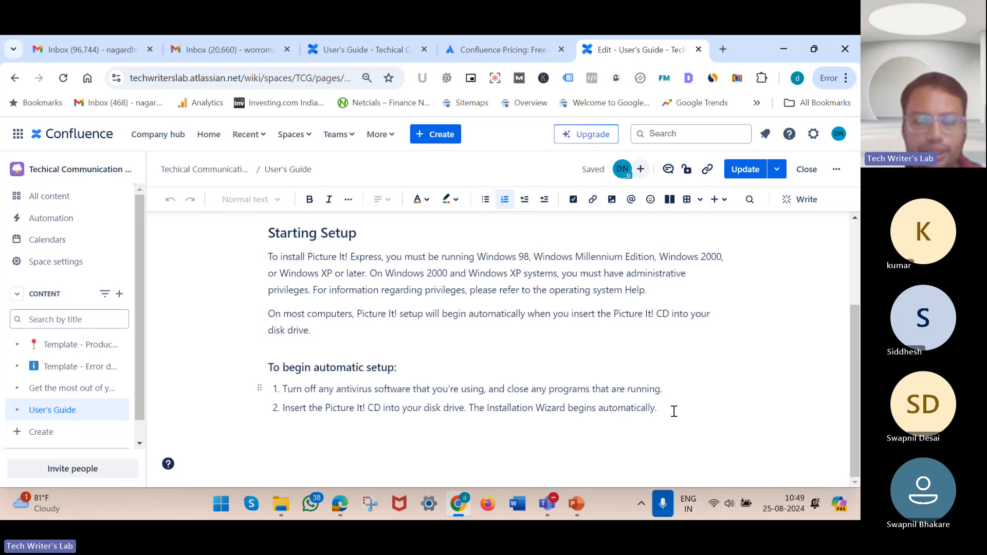
key("Return")
key("BackSpace")
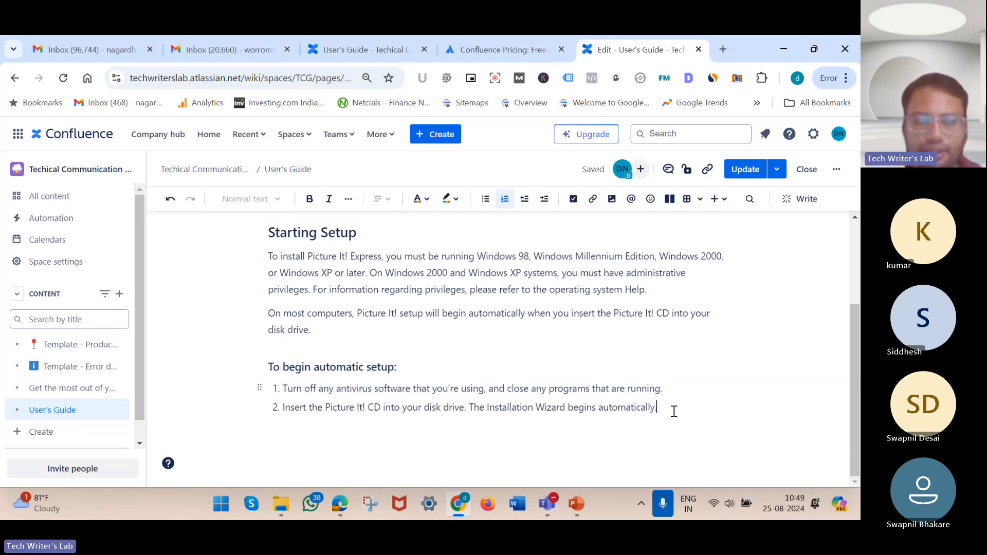
key("Return")
key("Return")
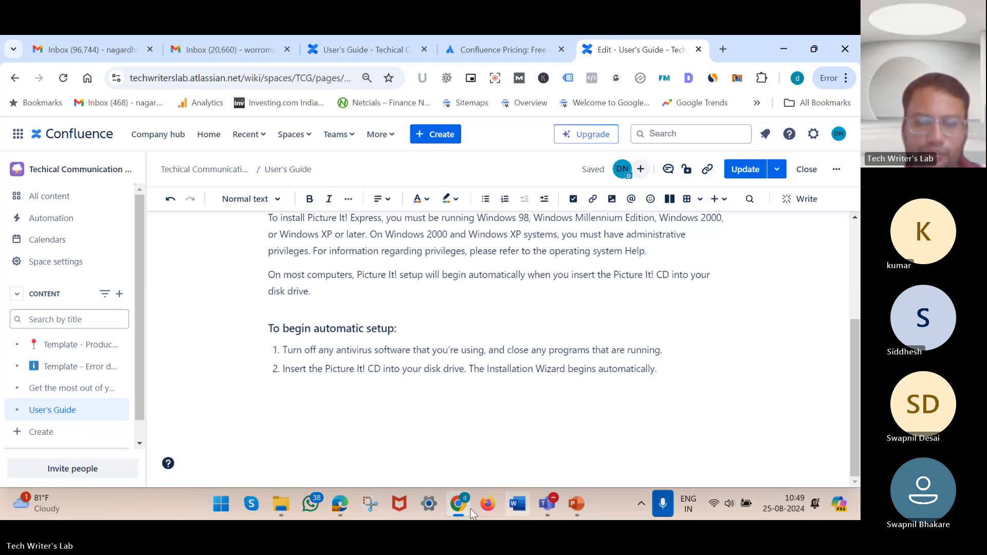
Switch to Edge and look through the pages of pie_manual (1).pdf for further content, and return to the Confluence editor in Chrome
left_click(331, 499)
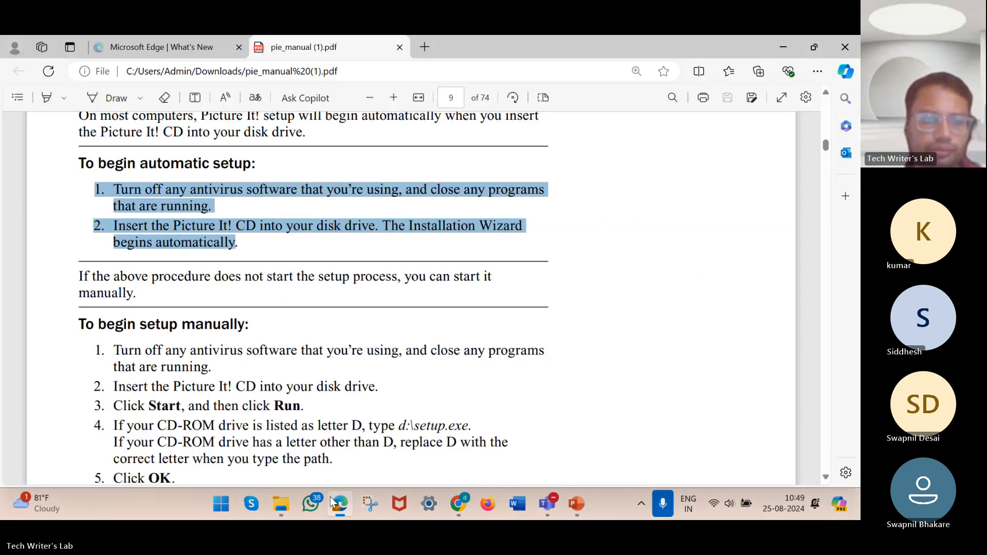
scroll(388, 258, "down", 20)
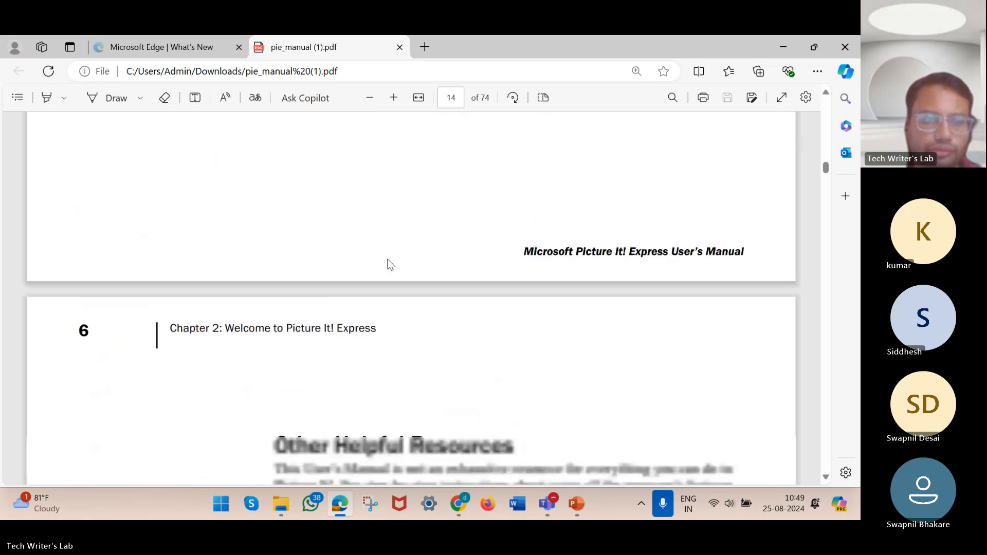
scroll(387, 258, "down", 20)
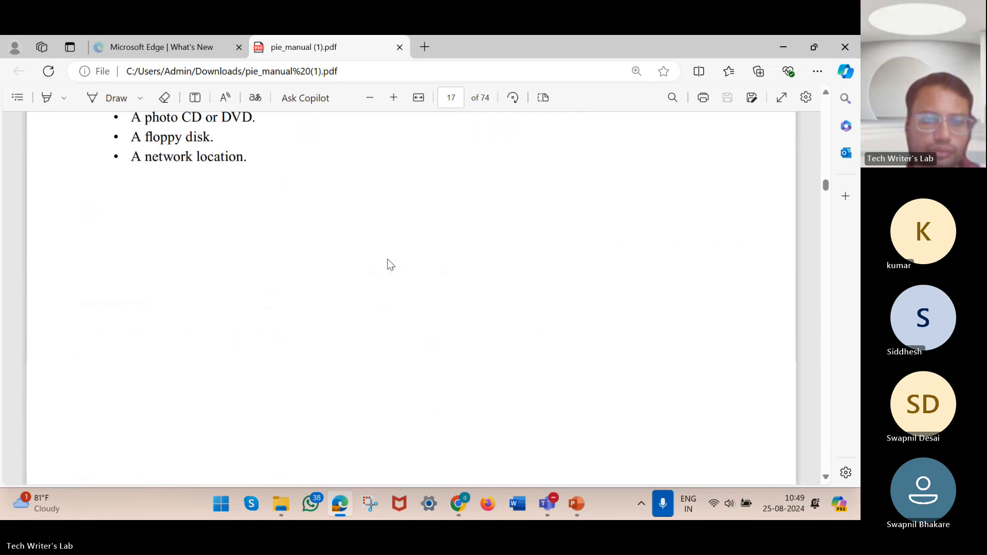
scroll(389, 264, "down", 10)
scroll(391, 265, "up", 10)
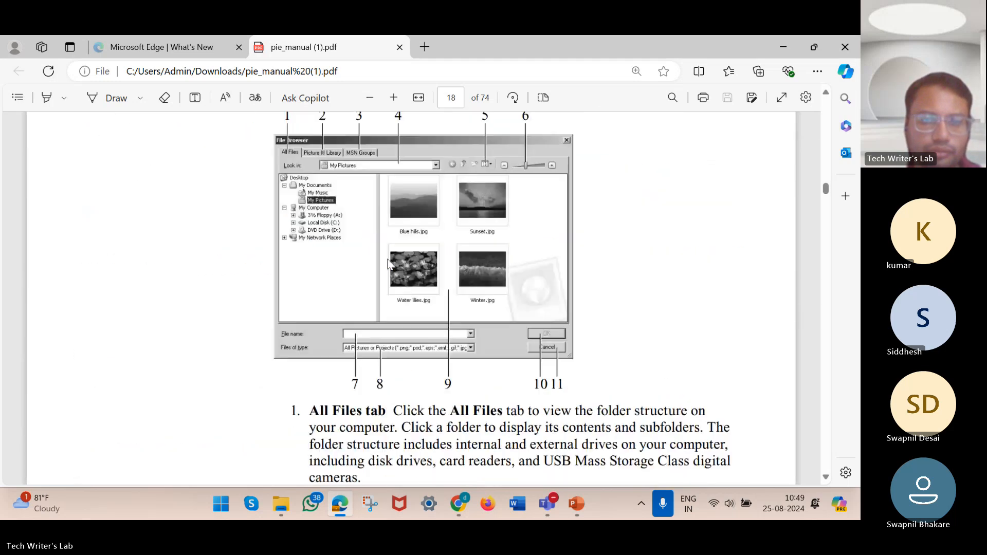
scroll(391, 265, "down", 20)
scroll(391, 265, "down", 20)
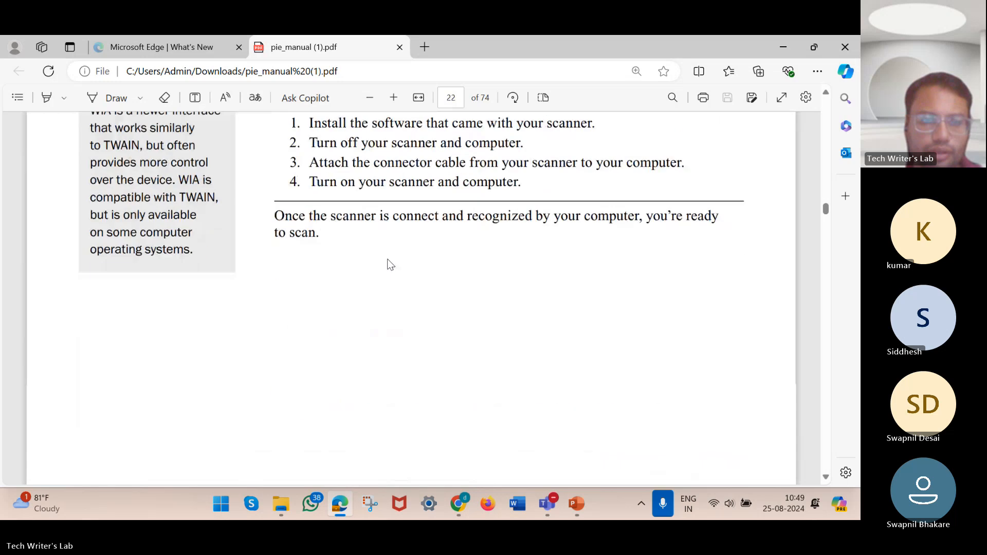
scroll(390, 265, "down", 5)
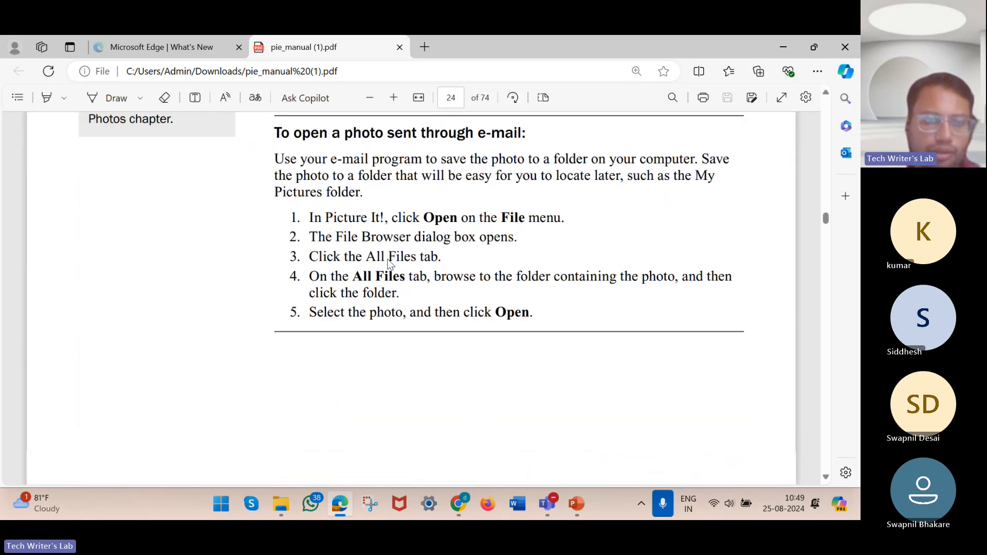
scroll(390, 265, "down", 20)
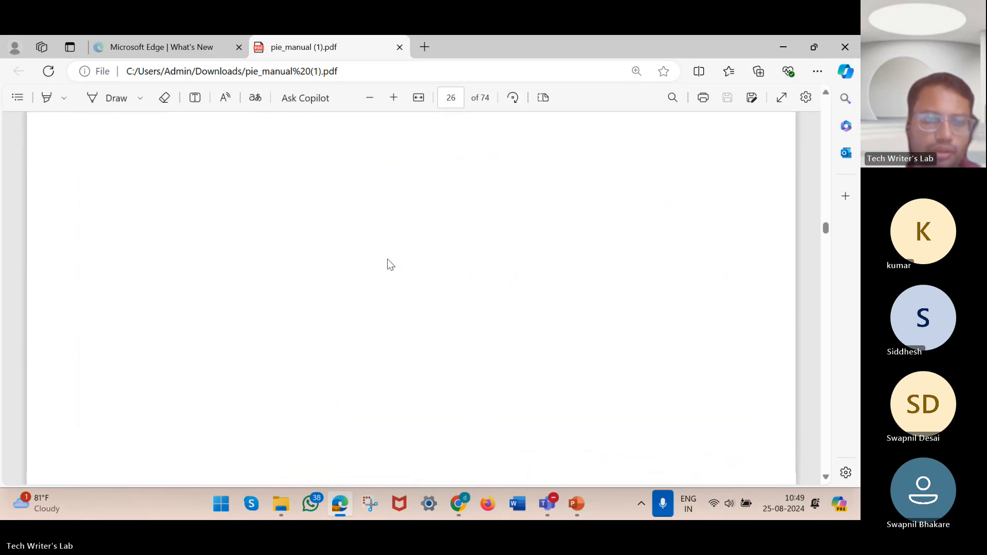
left_click(459, 507)
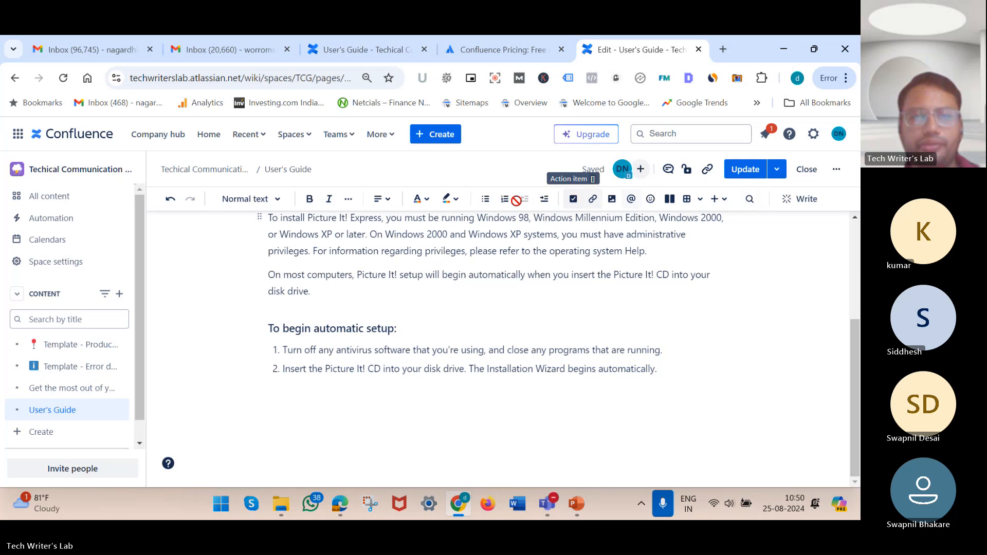
Insert a 3 x 3 table below the automatic setup list with the column headings S.No., API and Purpose
left_click(700, 200)
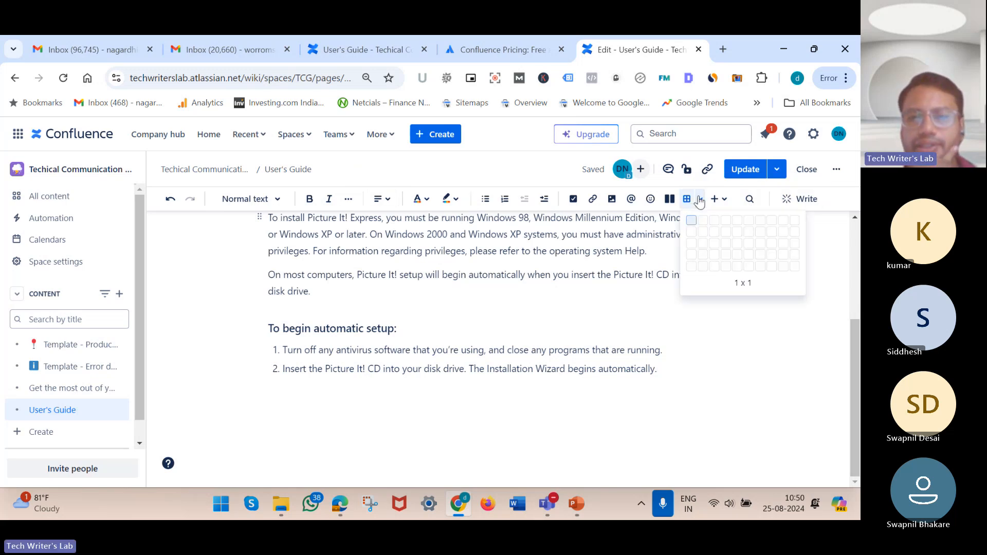
left_click(718, 243)
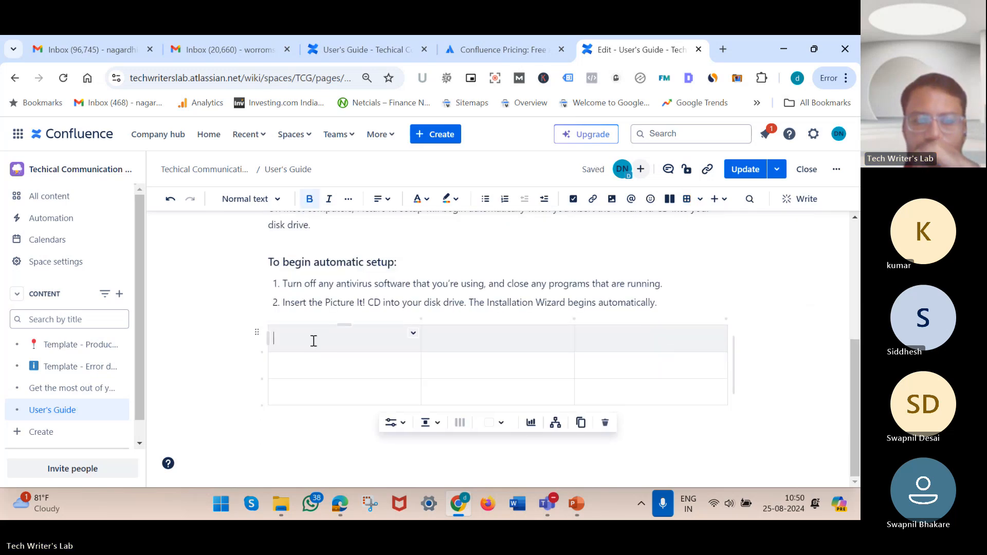
type("S.No.")
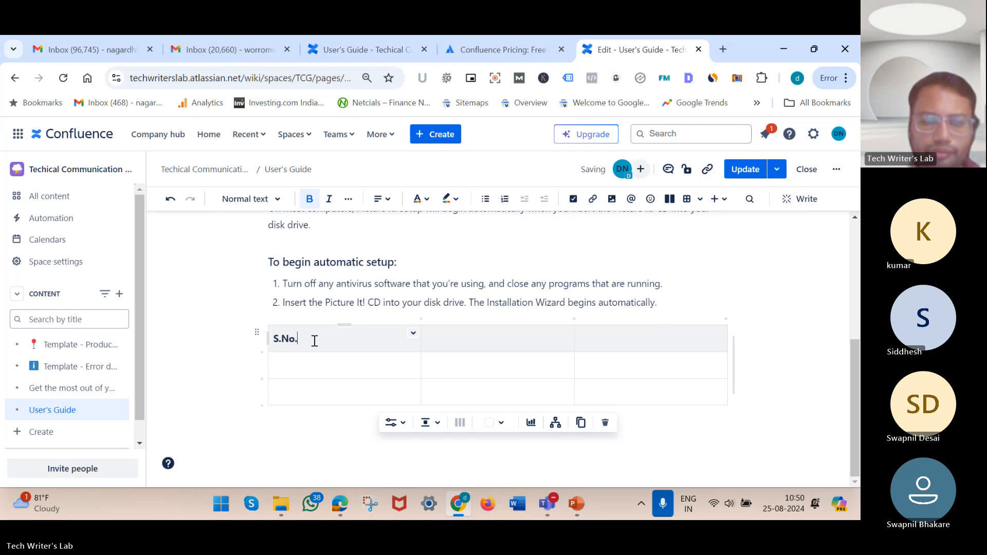
left_click(491, 341)
type("API")
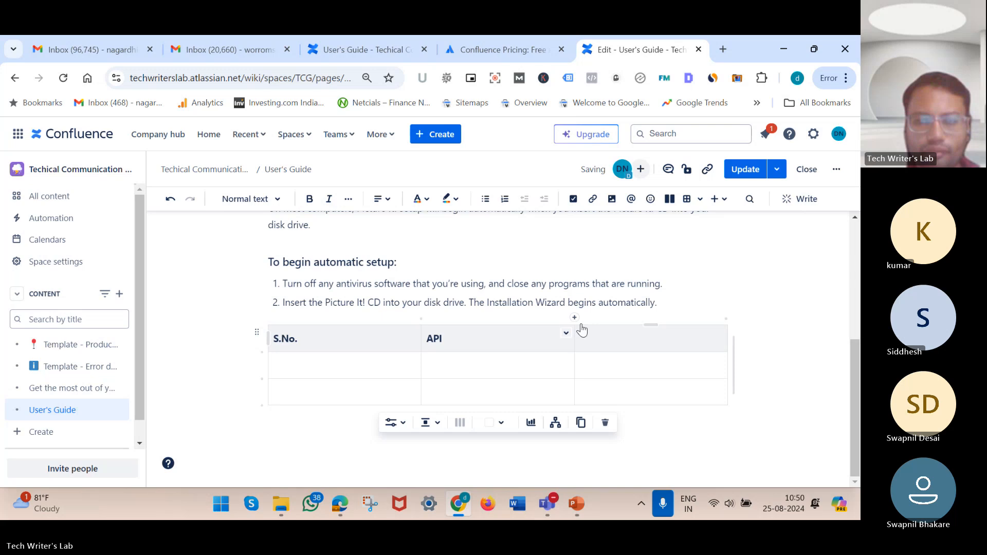
left_click(605, 338)
type("Pur")
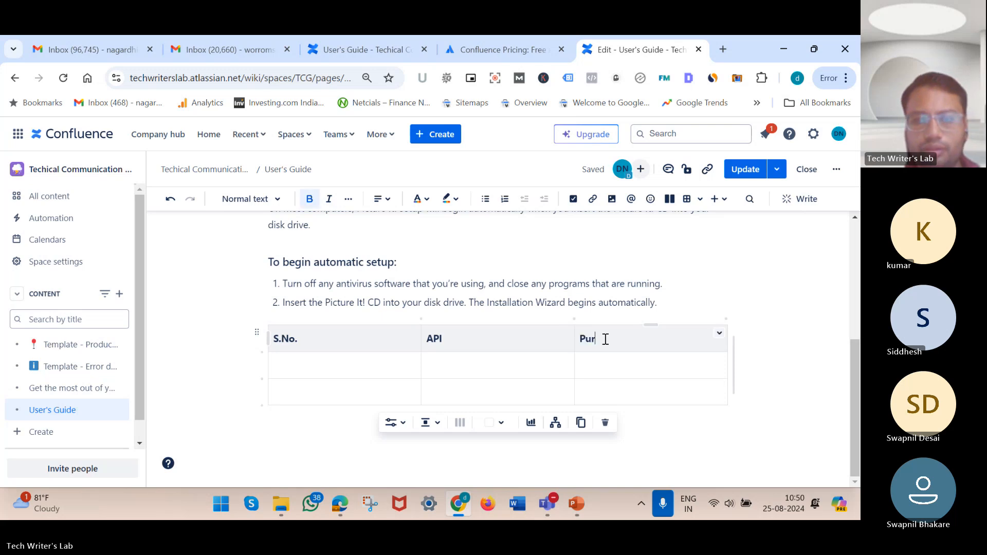
type("pose")
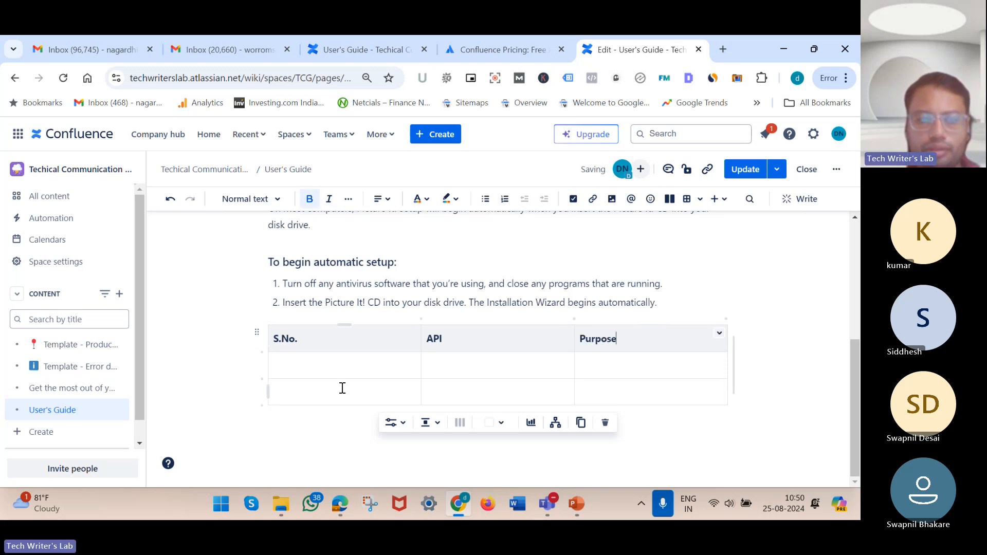
Number the two table rows 1 and 2 and enter Login API and Recharge API in the API column
left_click(323, 366)
key("Down")
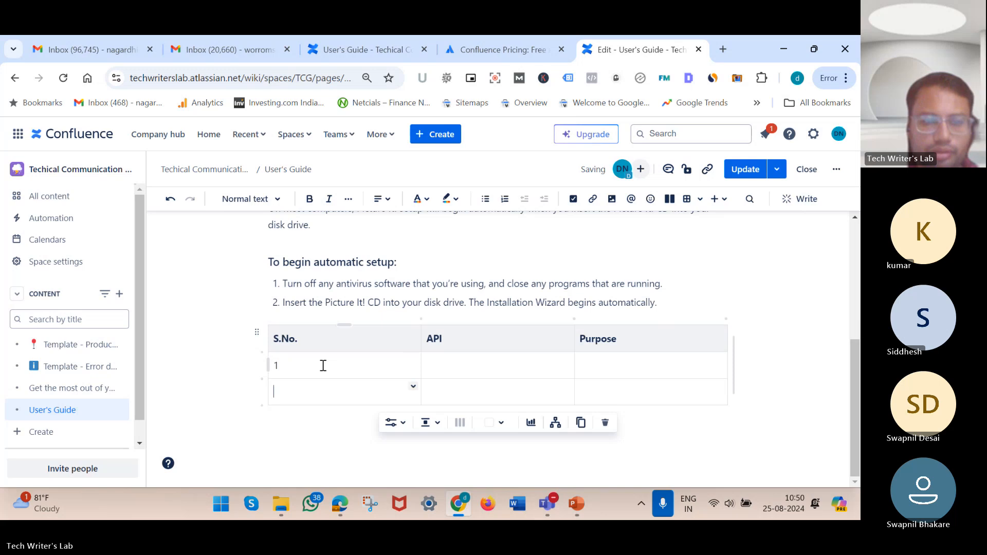
type("2")
key("Tab")
key("Up")
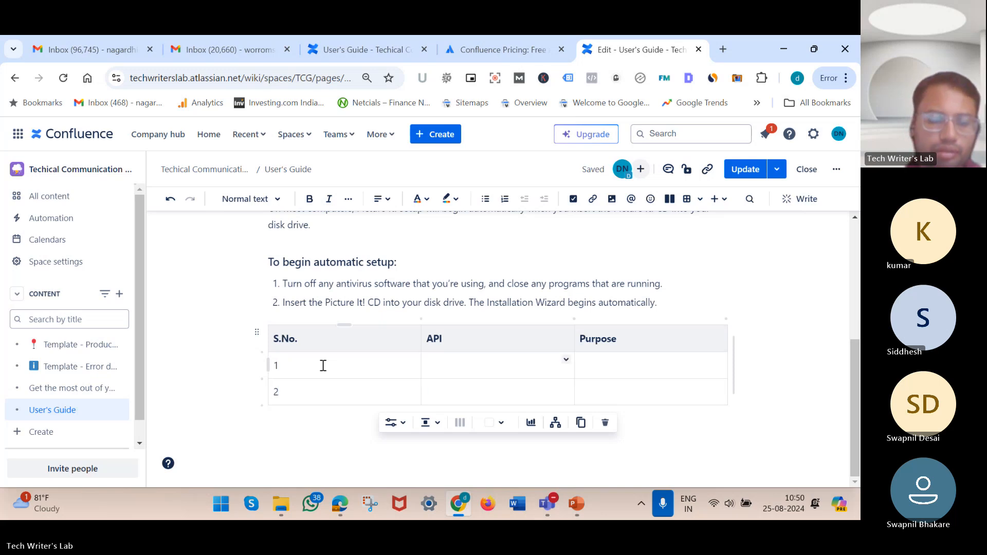
type("Login API")
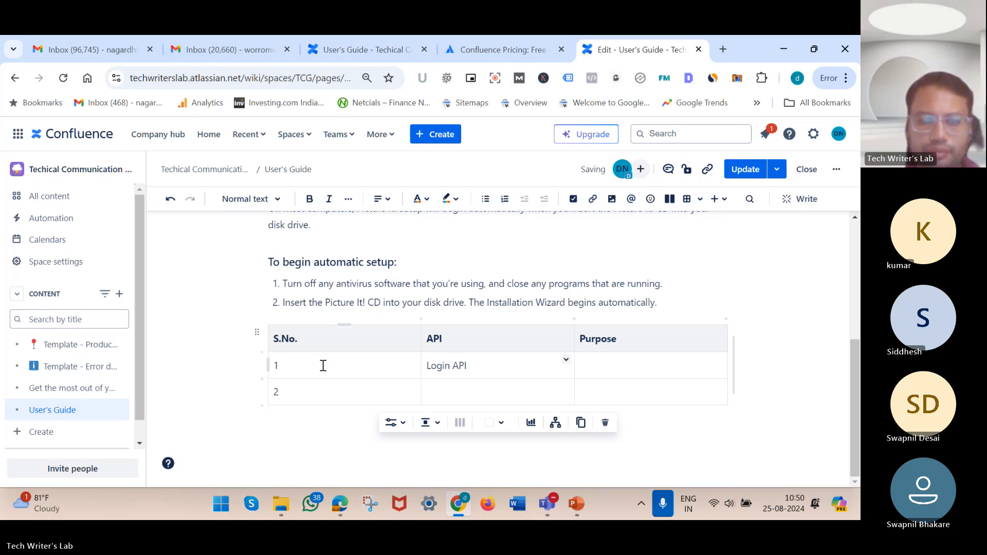
key("Down")
type("R")
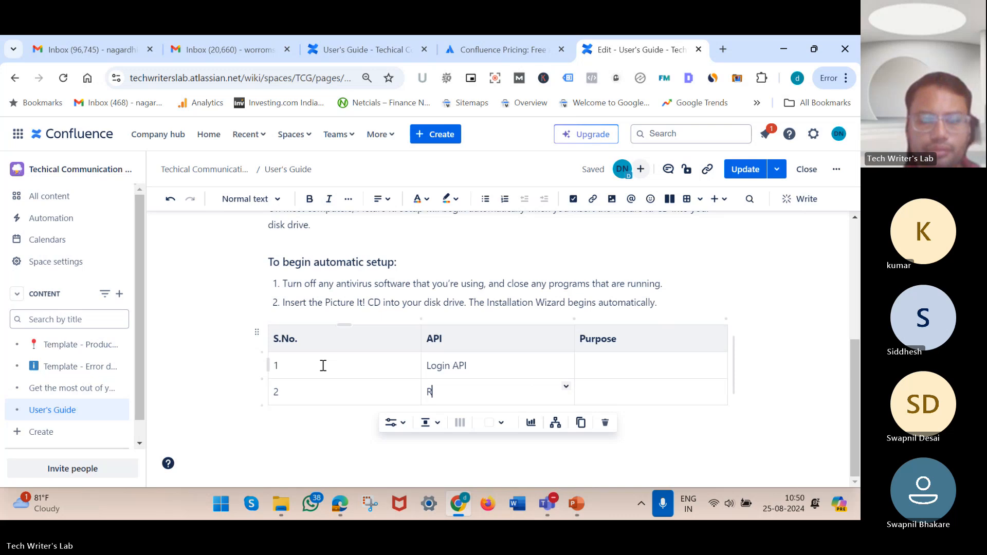
type("echarge API")
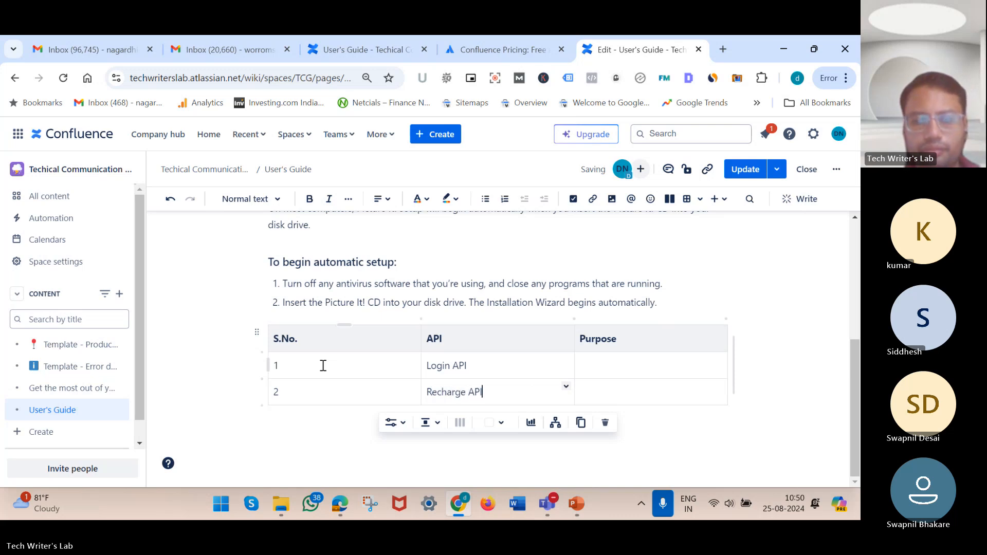
Fill the Purpose column with "For login purpose" for the Login API and "For mobile recharge purpose" for the Recharge API
left_click(640, 370)
type("For log")
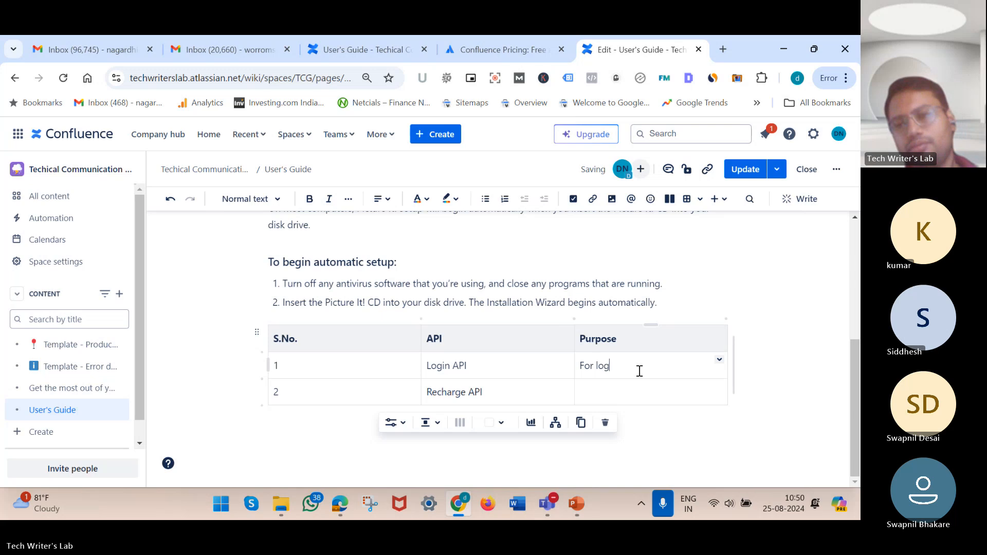
type("in purpose")
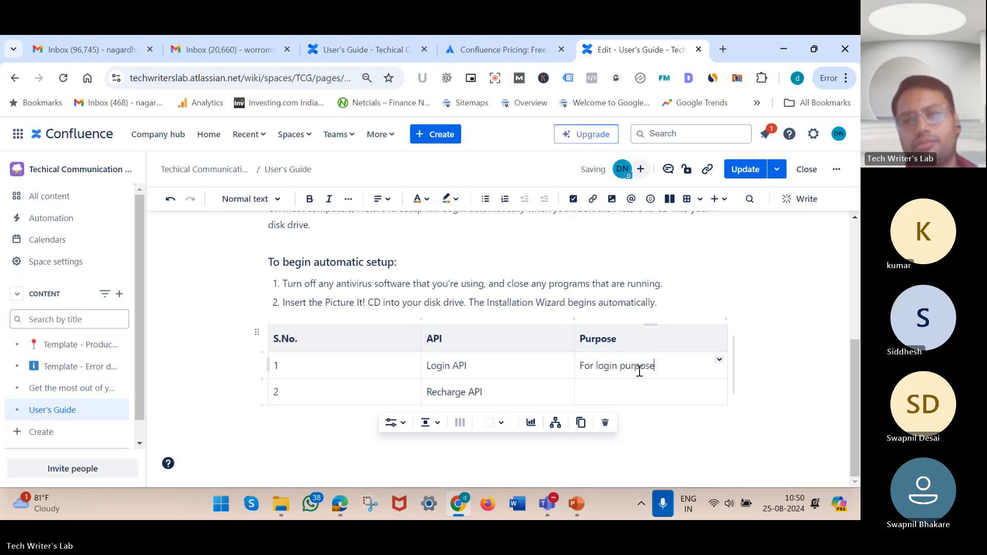
left_click(622, 390)
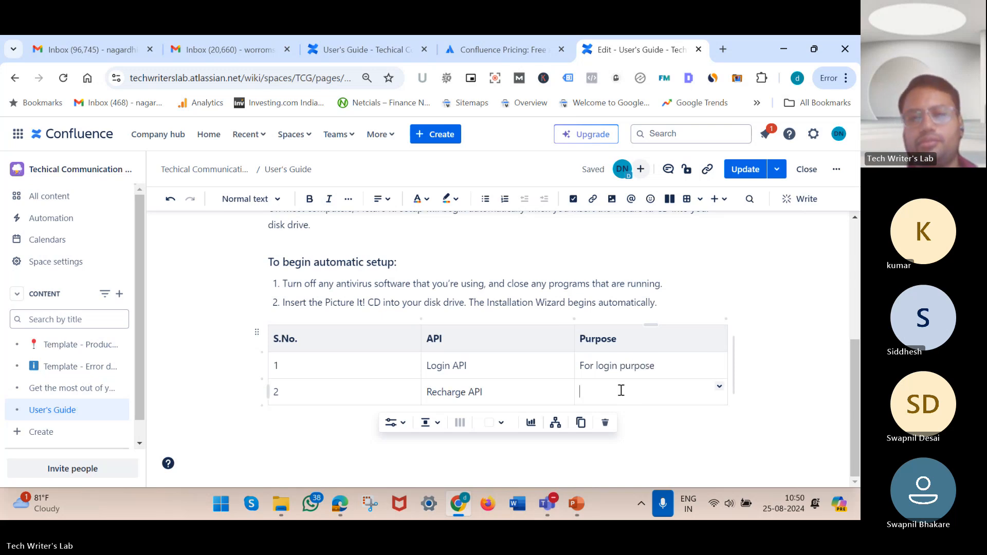
type("Fpr")
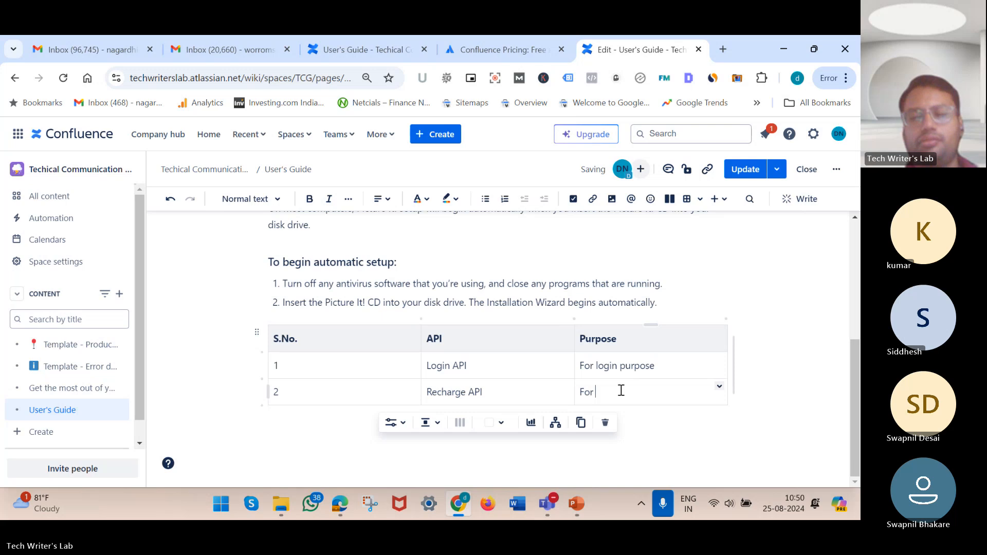
type(" mobile re")
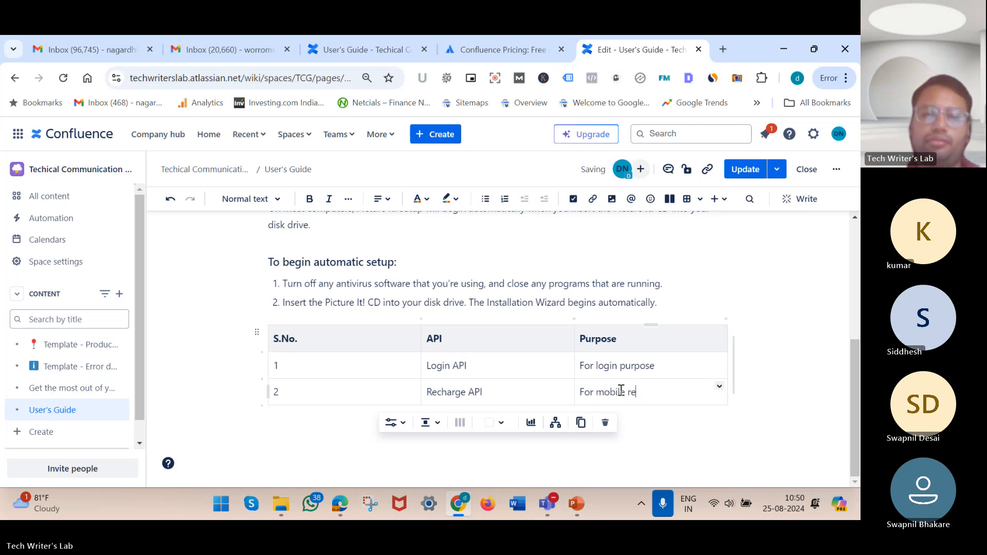
type("char")
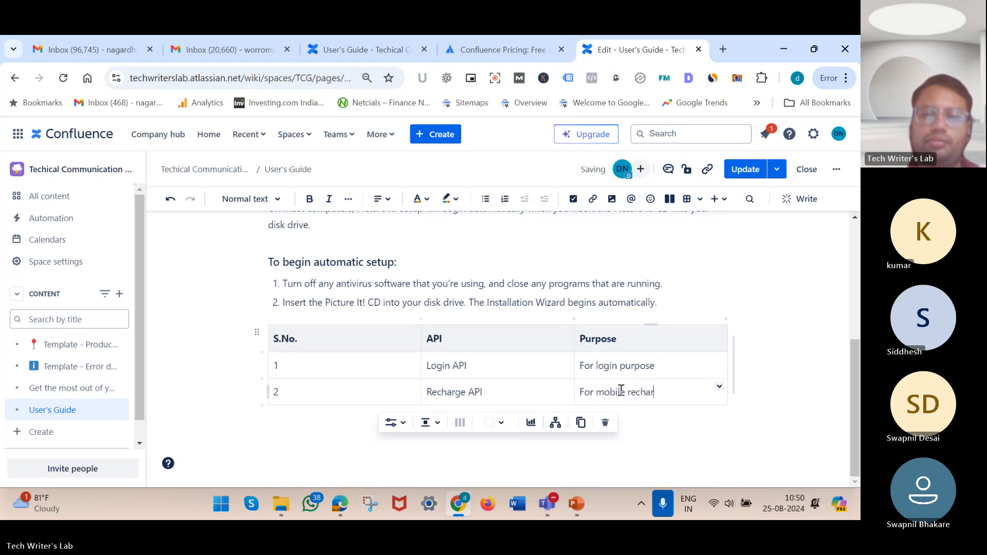
type("ge purpose")
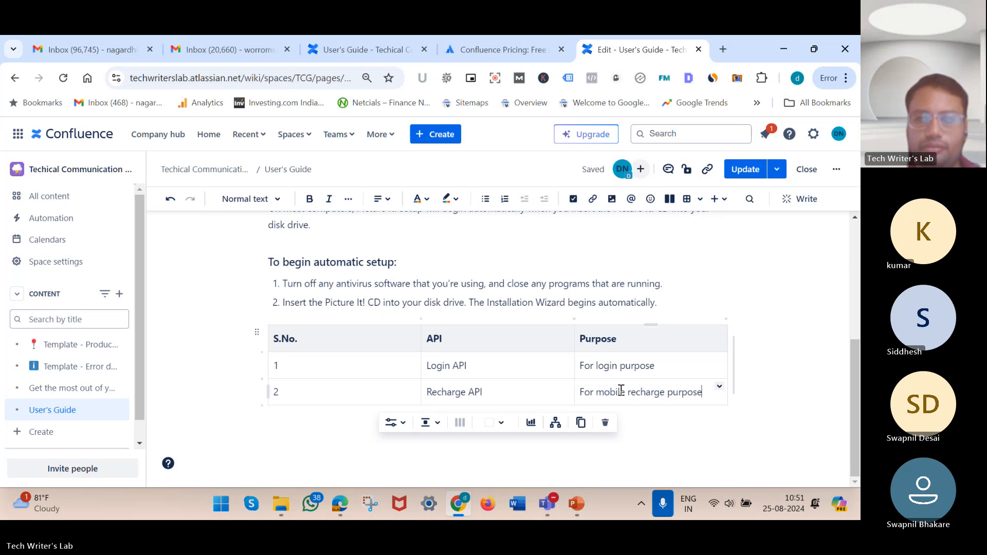
Shade the "For login purpose" table cell with the Subtle red background colour
left_click(701, 363)
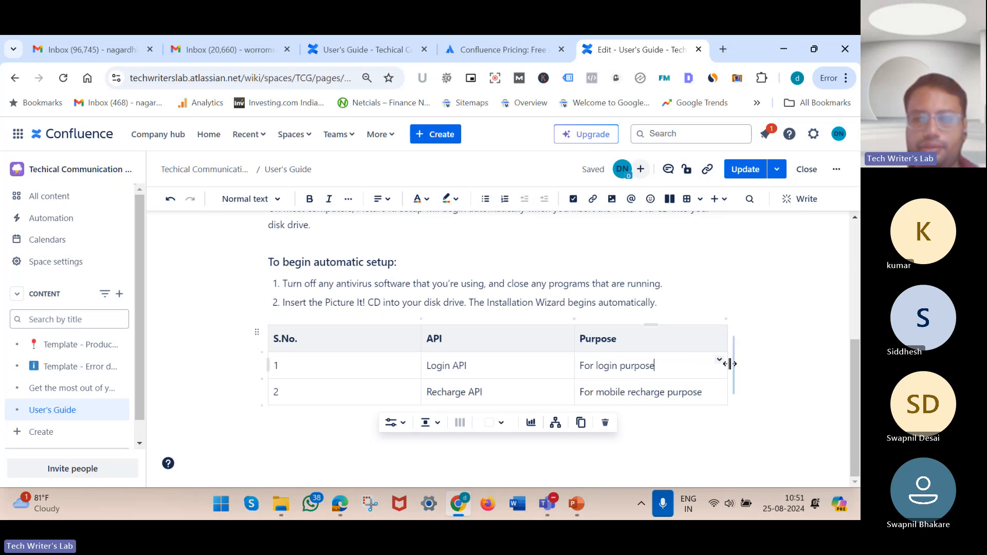
left_click(720, 362)
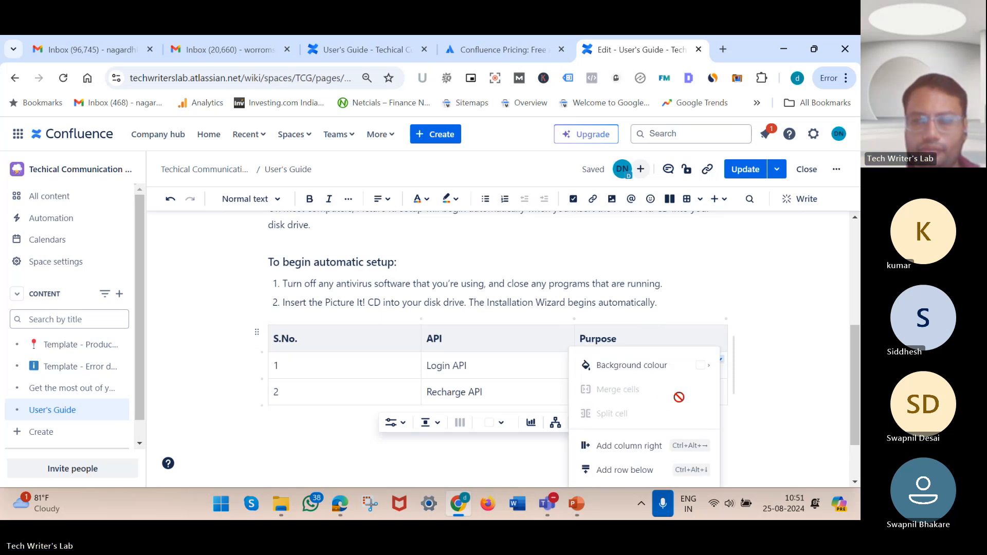
scroll(667, 403, "down", 1)
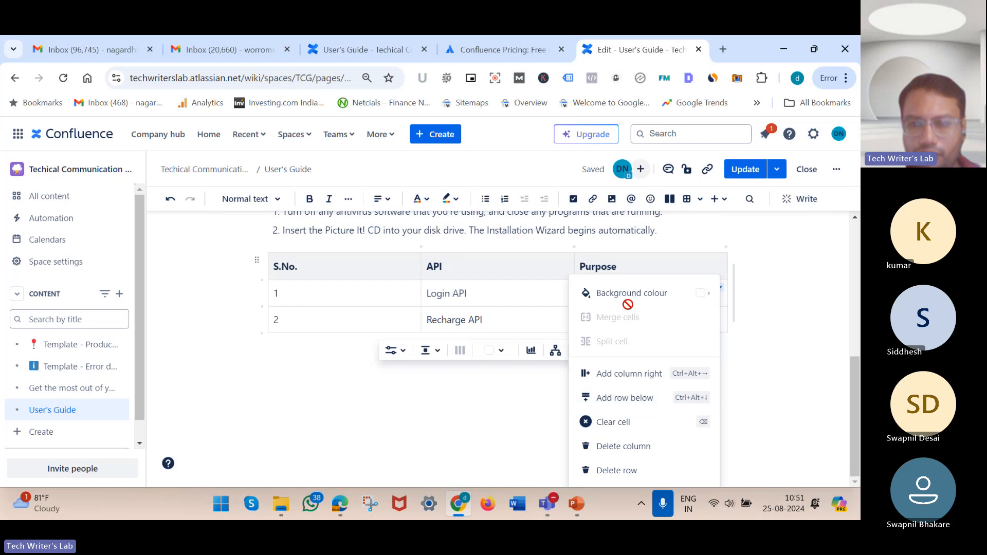
mouse_move(629, 306)
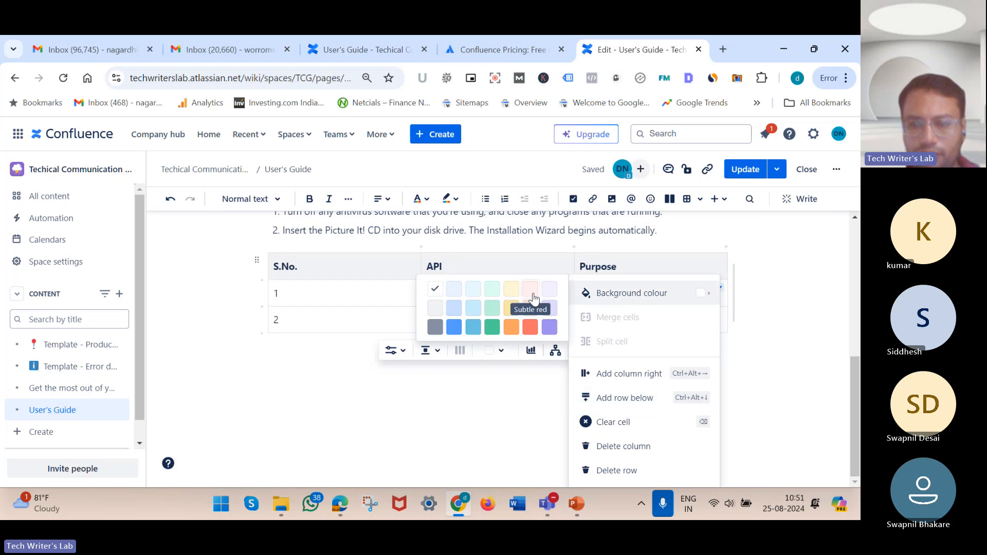
left_click(533, 298)
scroll(698, 376, "up", 2)
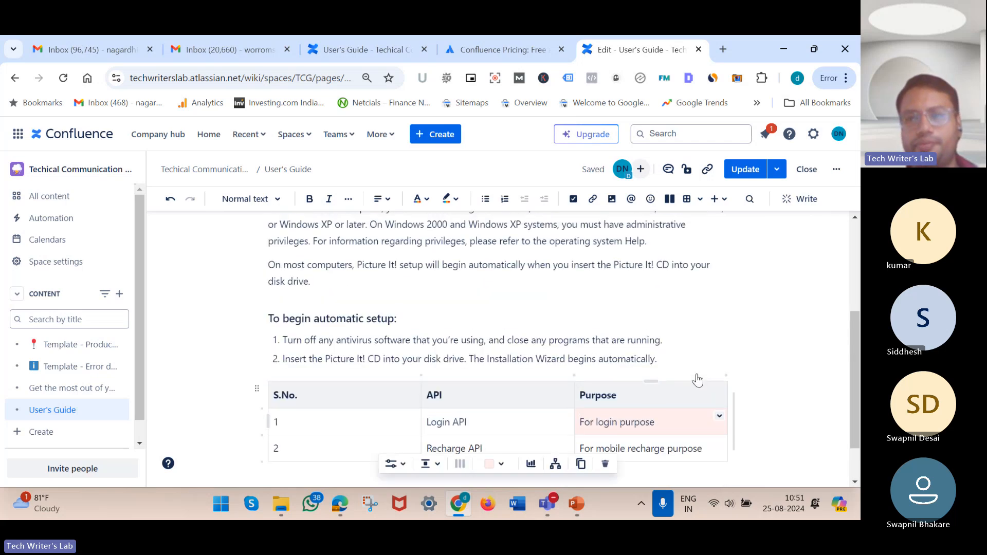
scroll(697, 378, "down", 1)
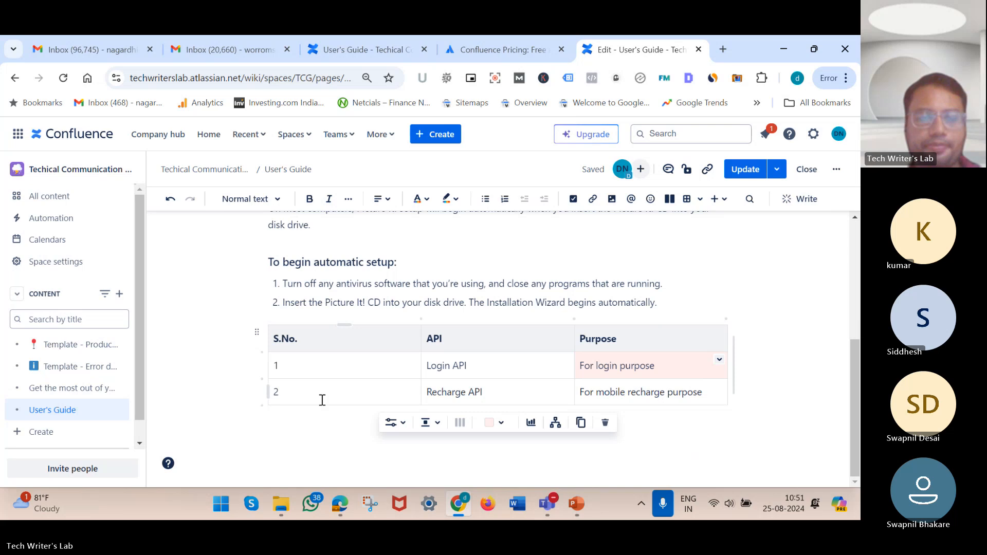
left_click(335, 423)
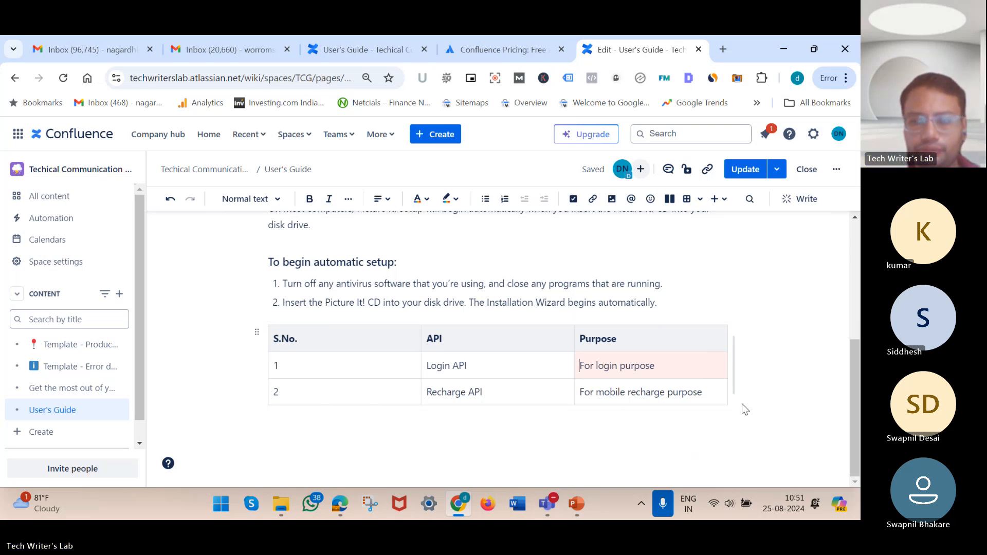
Switch to pie_manual (1).pdf in Edge and capture the numbered Startup Window diagram on page 27 with Snipping Tool
left_click(340, 504)
scroll(375, 361, "down", 10)
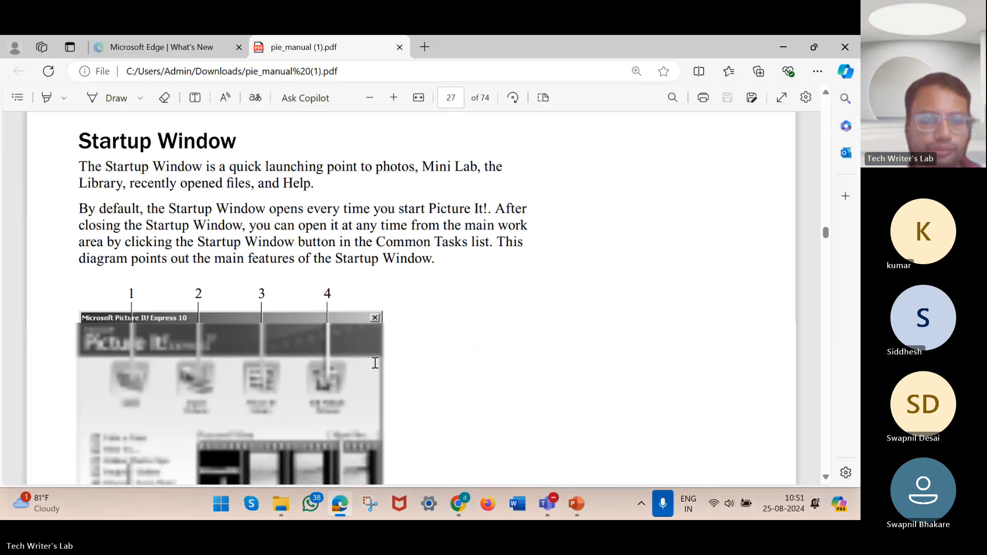
scroll(149, 301, "up", 2, "ctrl")
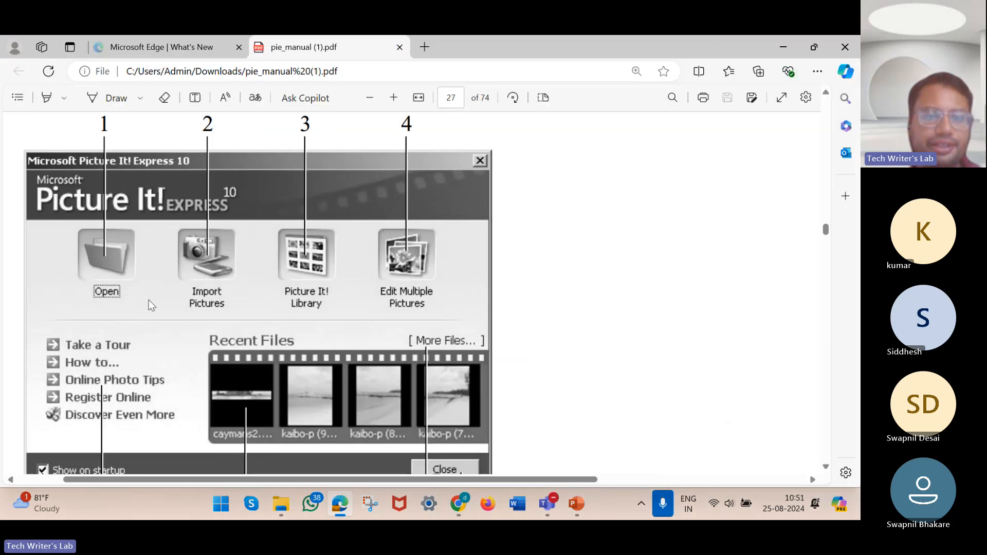
scroll(149, 300, "down", 1)
scroll(149, 300, "down", 2, "ctrl")
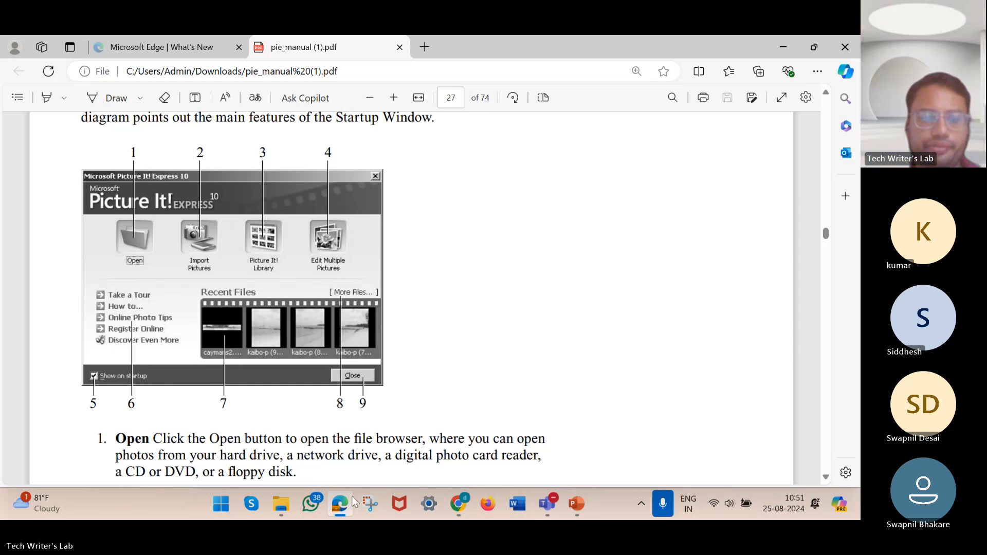
left_click(370, 503)
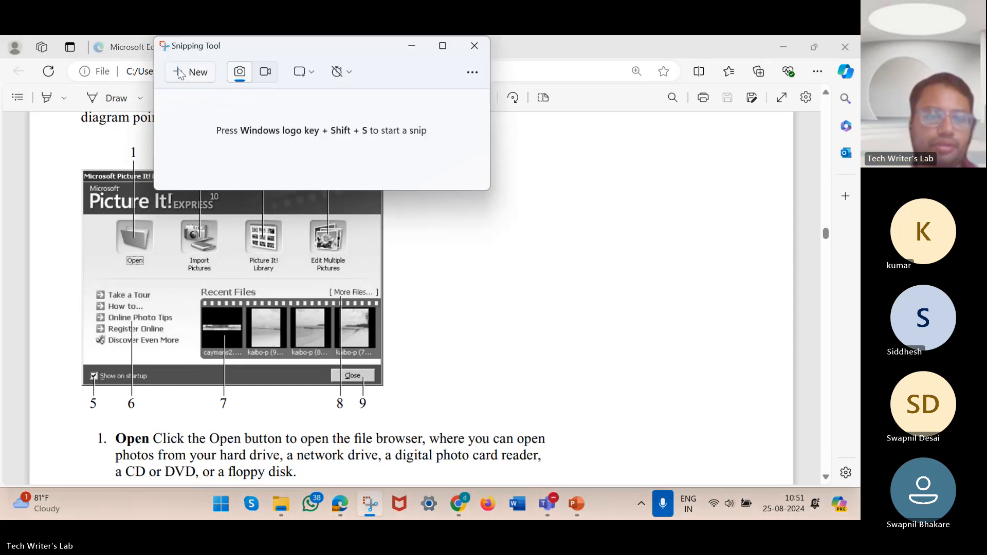
left_click(181, 70)
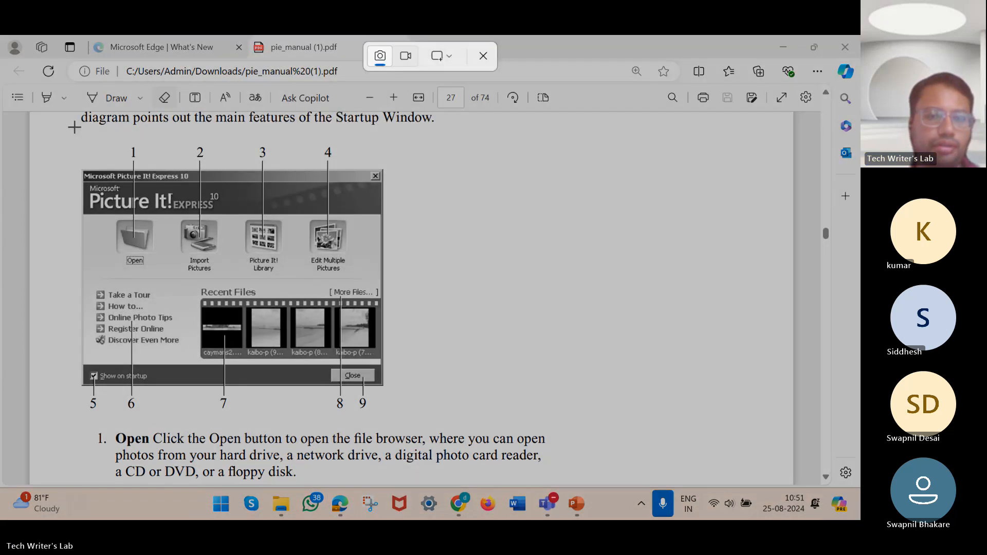
left_click_drag(67, 128, 404, 419)
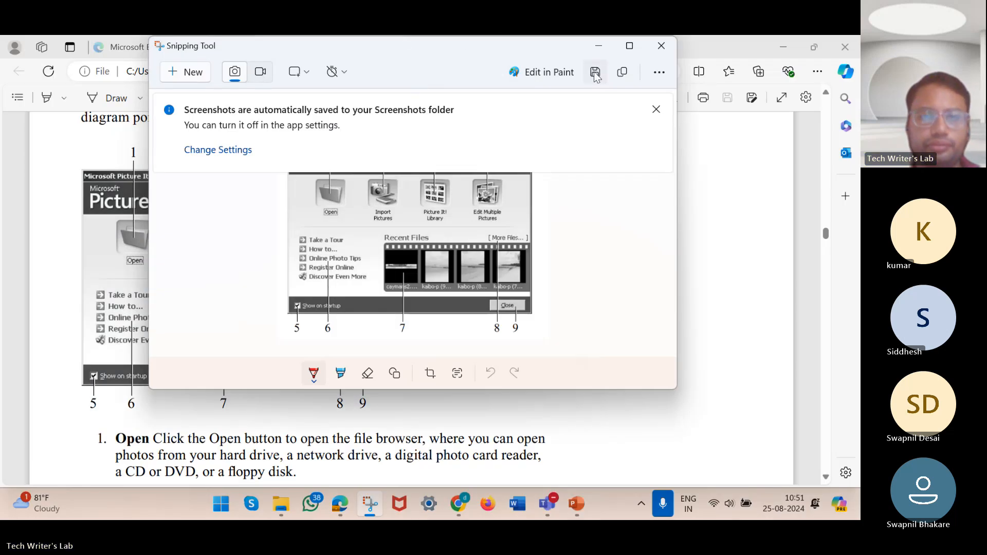
Save the captured diagram to the Desktop as a PNG named Image
left_click(595, 74)
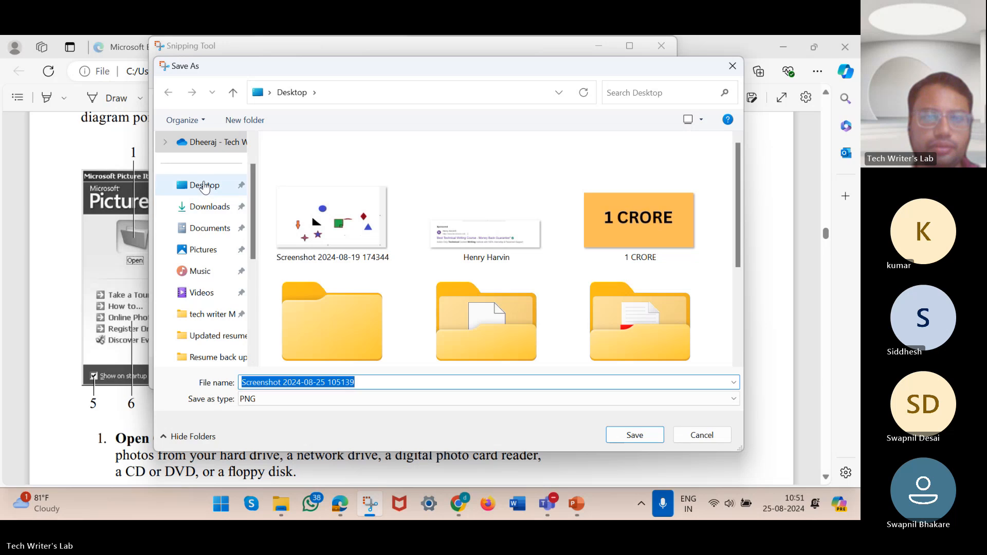
left_click(203, 185)
left_click(366, 386)
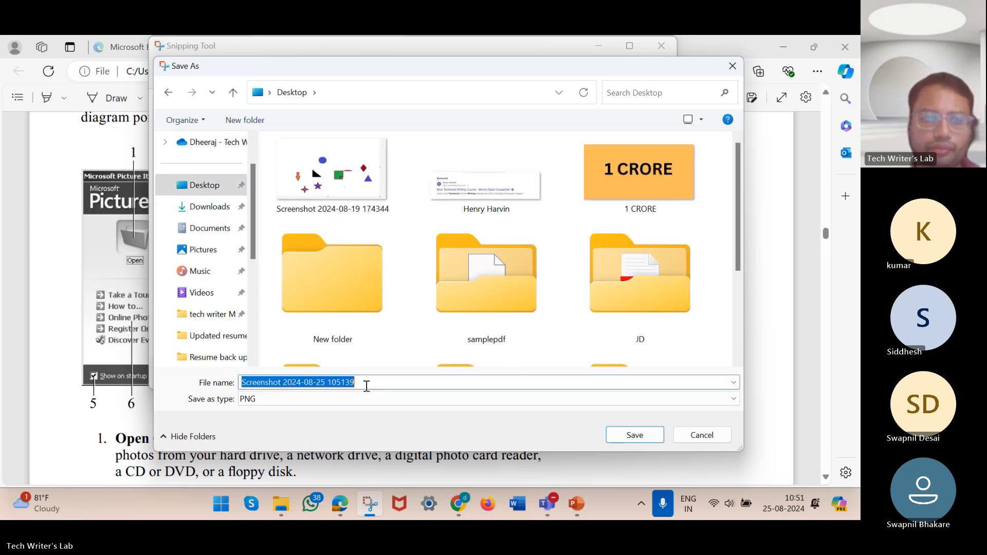
type("Image")
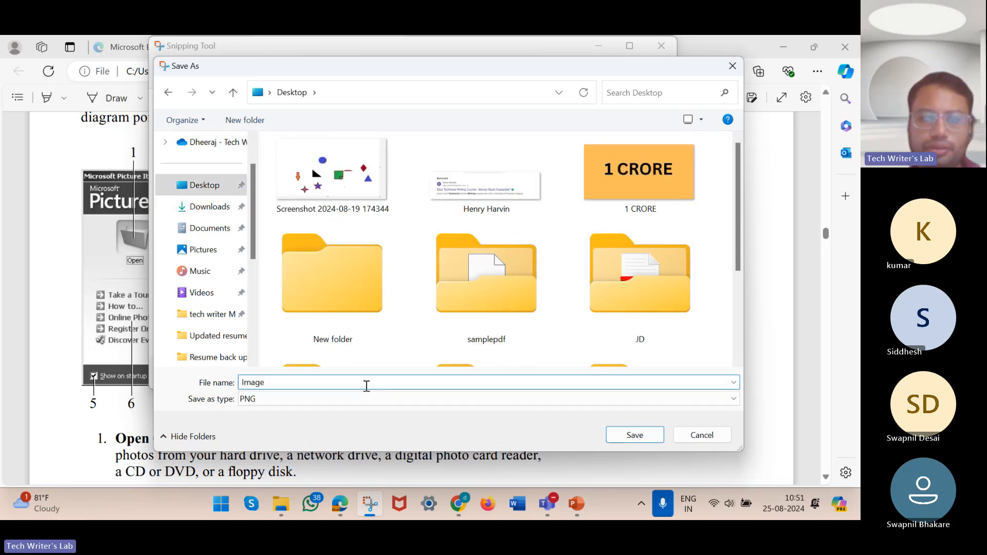
type("\\")
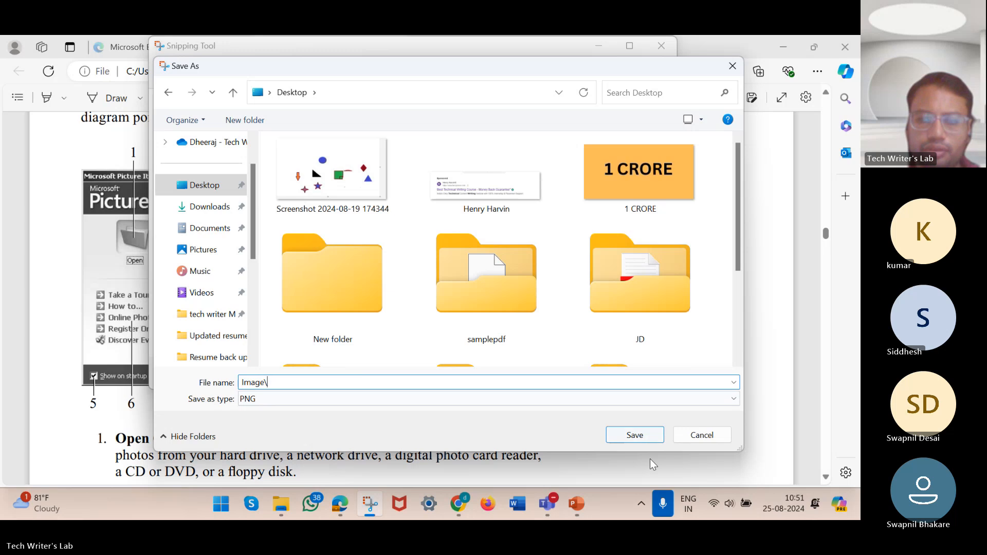
left_click(635, 436)
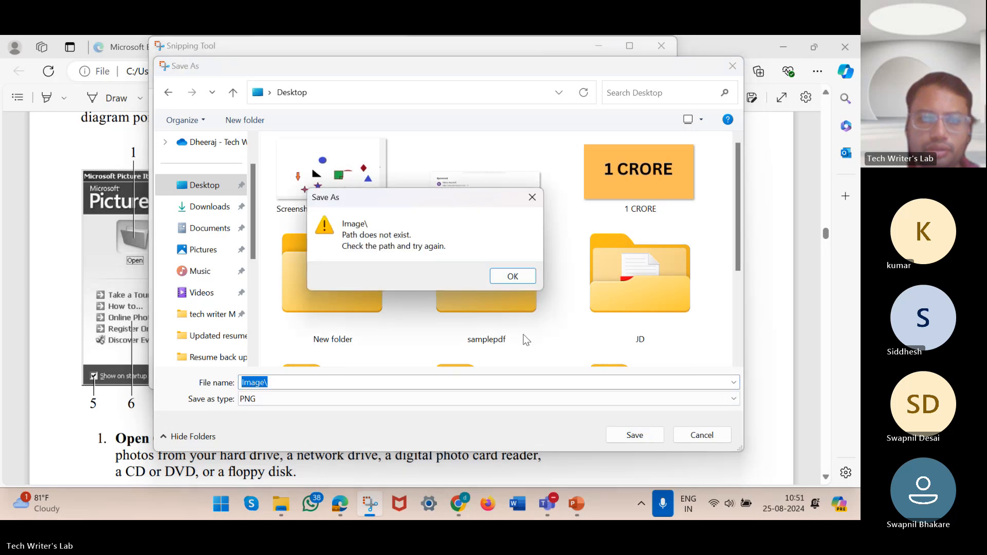
left_click(513, 277)
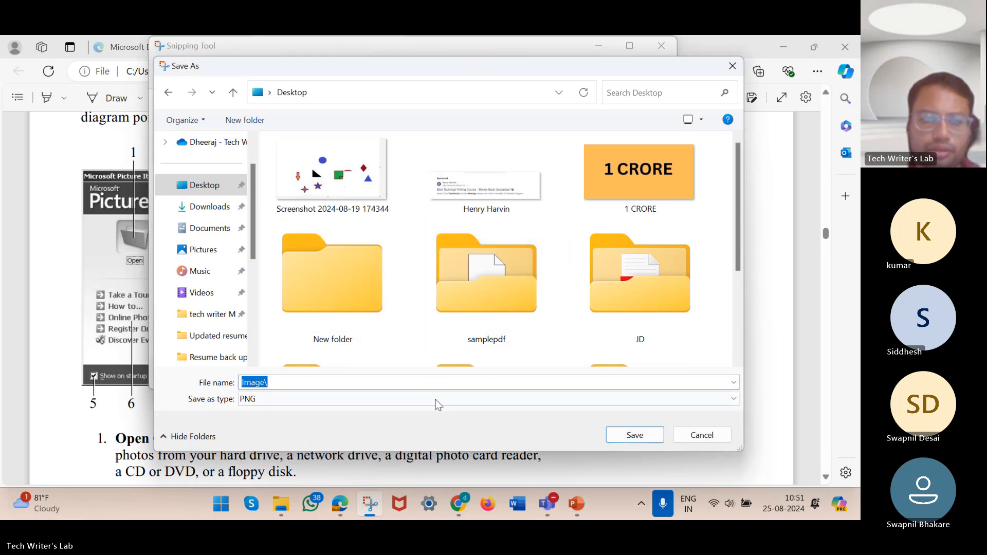
left_click(446, 385)
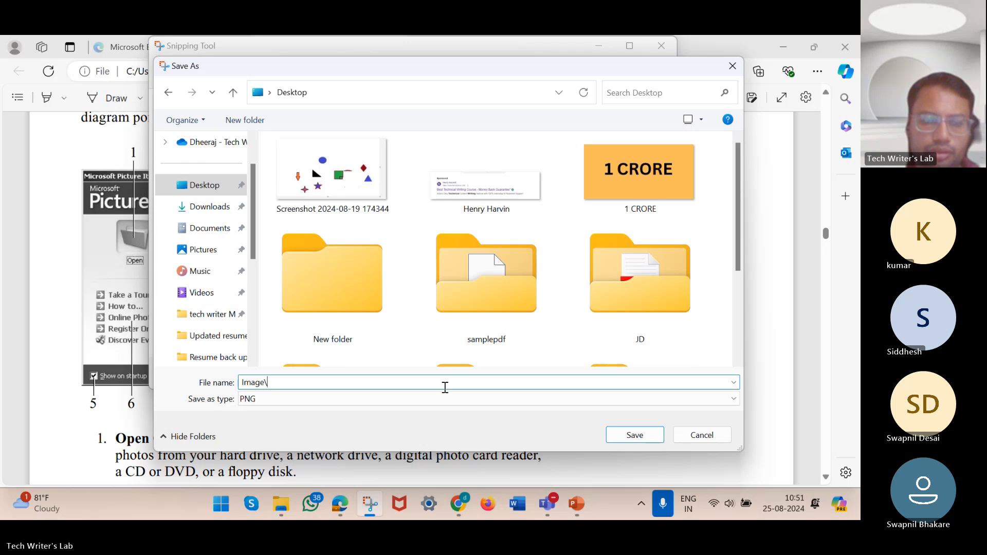
key("Return")
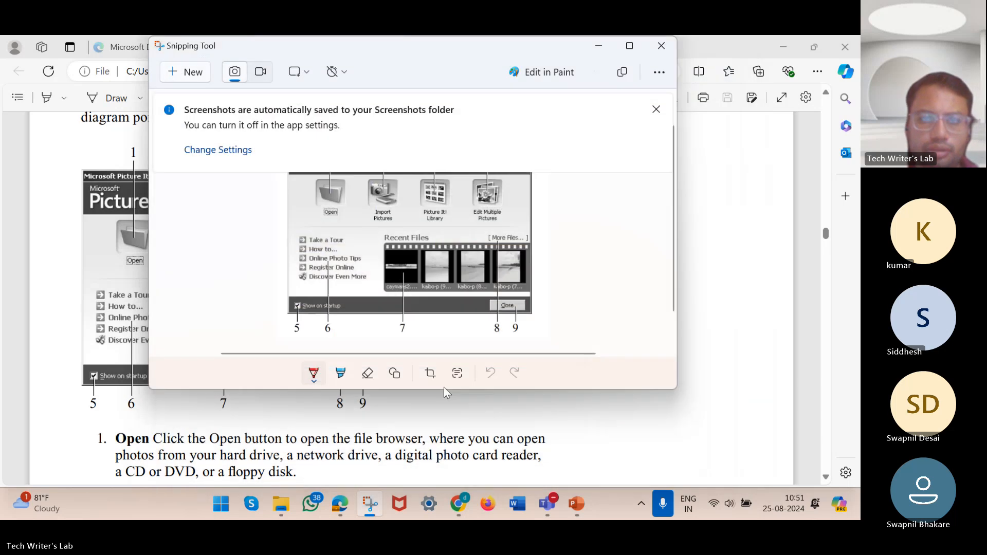
Return to the Confluence editor in Chrome and open the file picker for adding an image below the API table
left_click(455, 508)
scroll(369, 424, "down", 1)
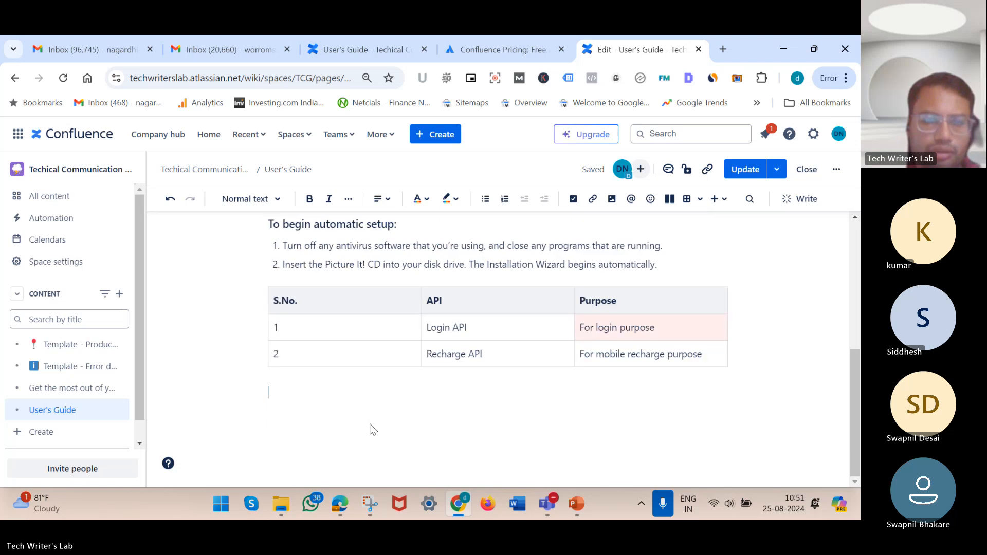
left_click(612, 198)
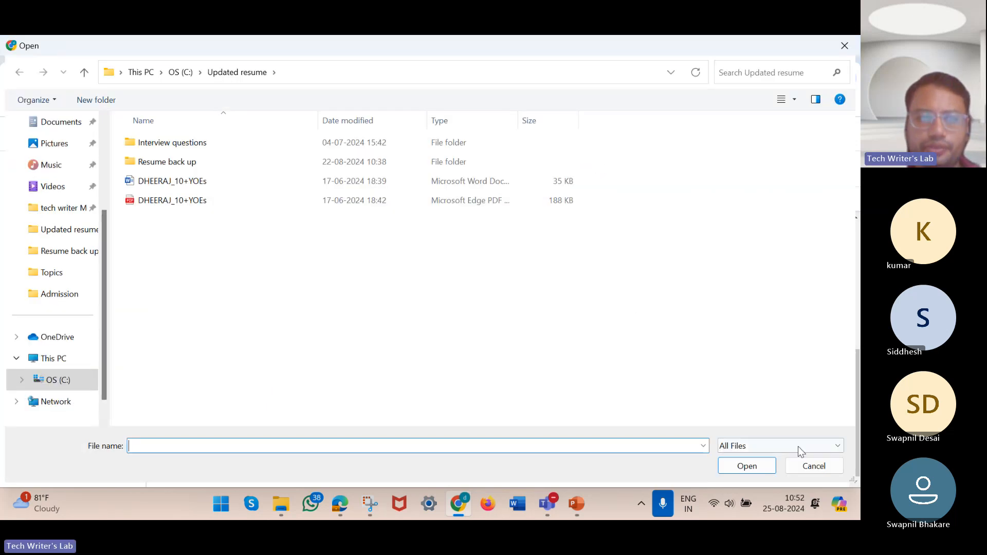
Insert the picture file named Image from the Desktop folder into the User's Guide page
scroll(47, 192, "up", 3)
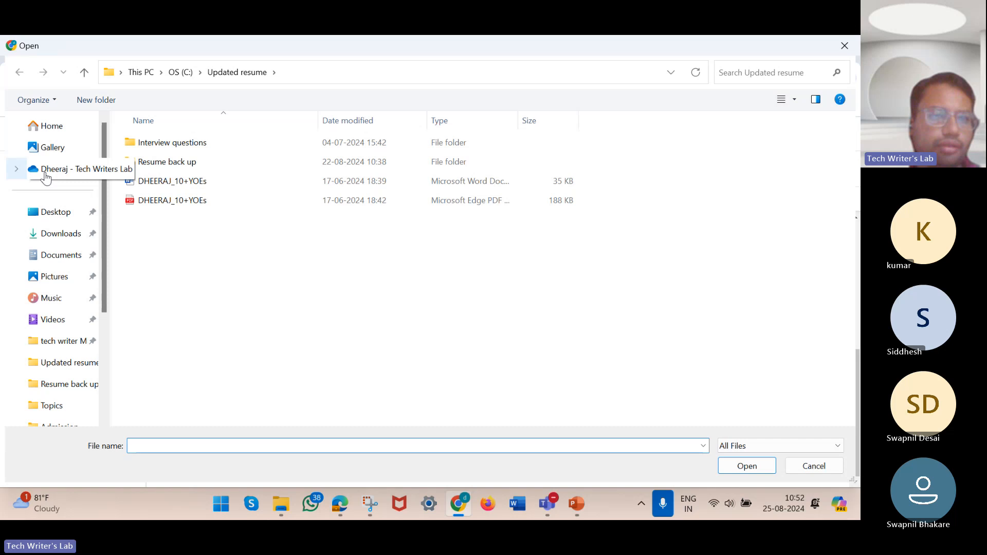
left_click(61, 236)
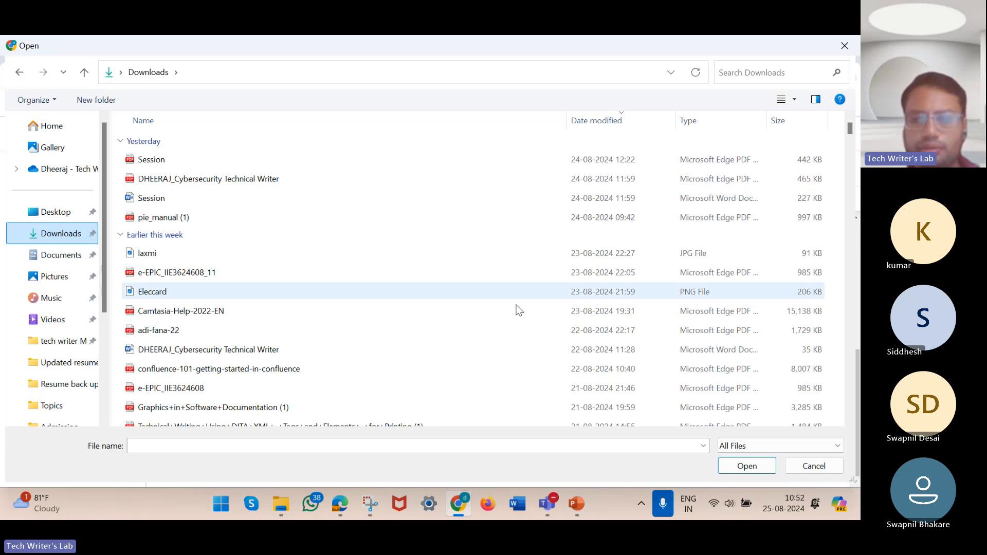
left_click(61, 211)
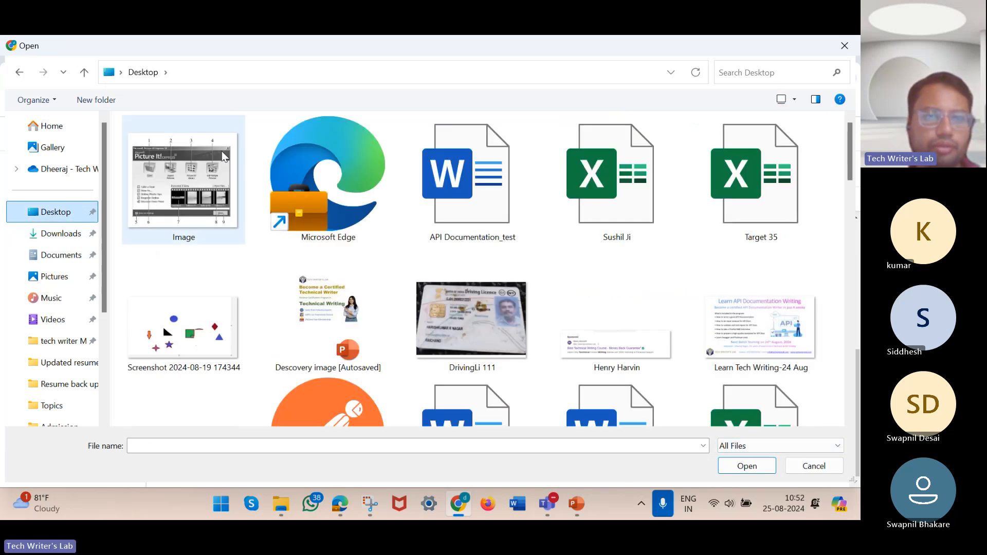
left_click(222, 154)
double_click(222, 155)
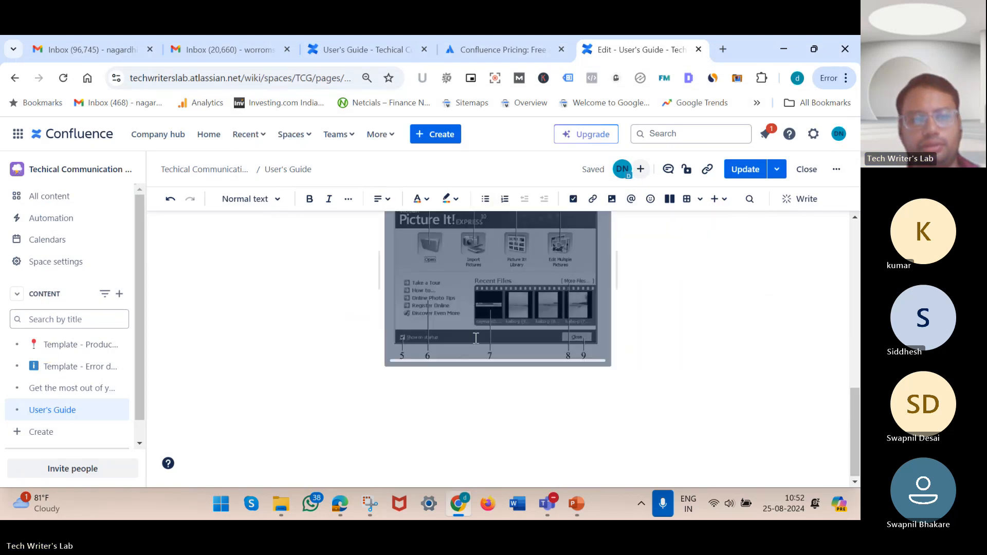
Try the left, center and right alignments on the inserted image
scroll(476, 338, "down", 1)
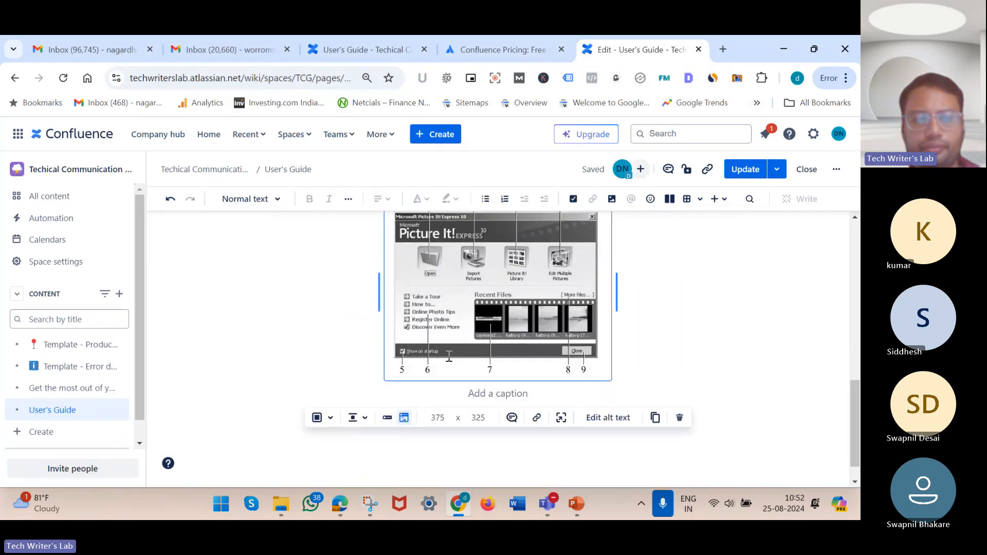
left_click(358, 415)
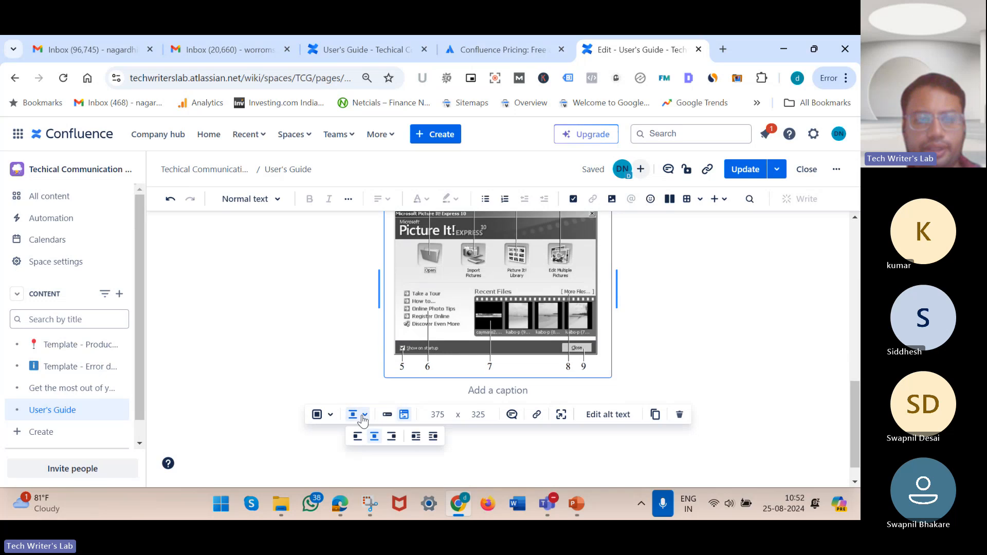
left_click(358, 437)
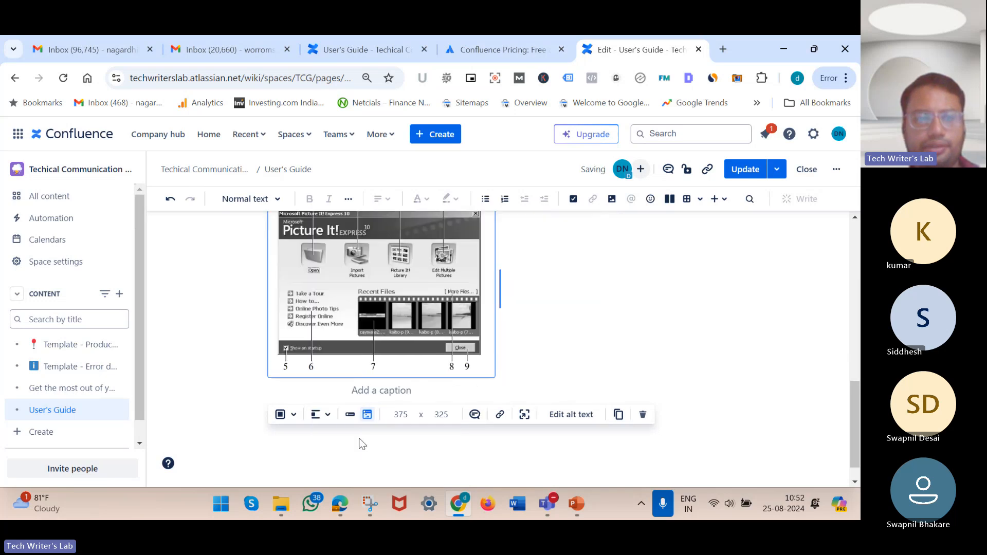
left_click(325, 421)
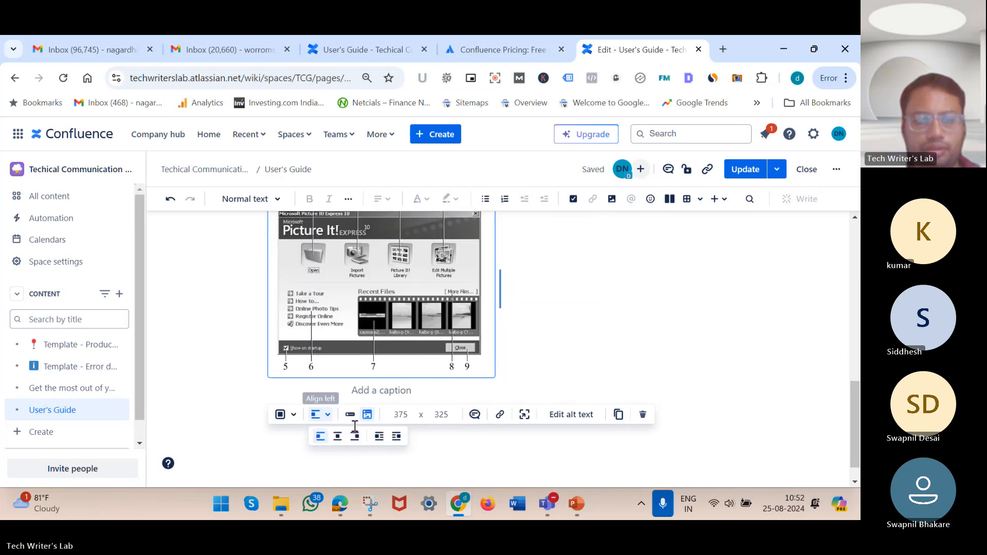
left_click(337, 438)
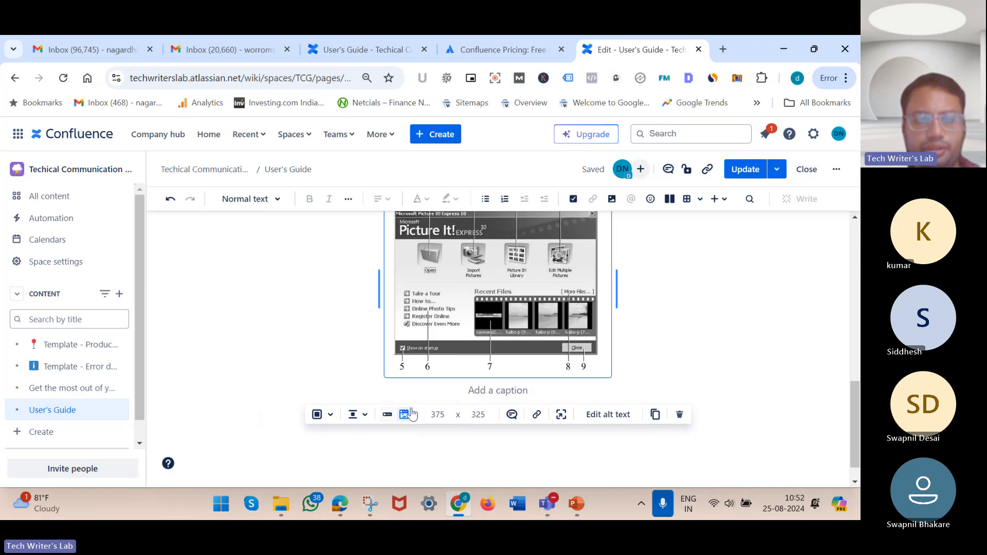
left_click(365, 416)
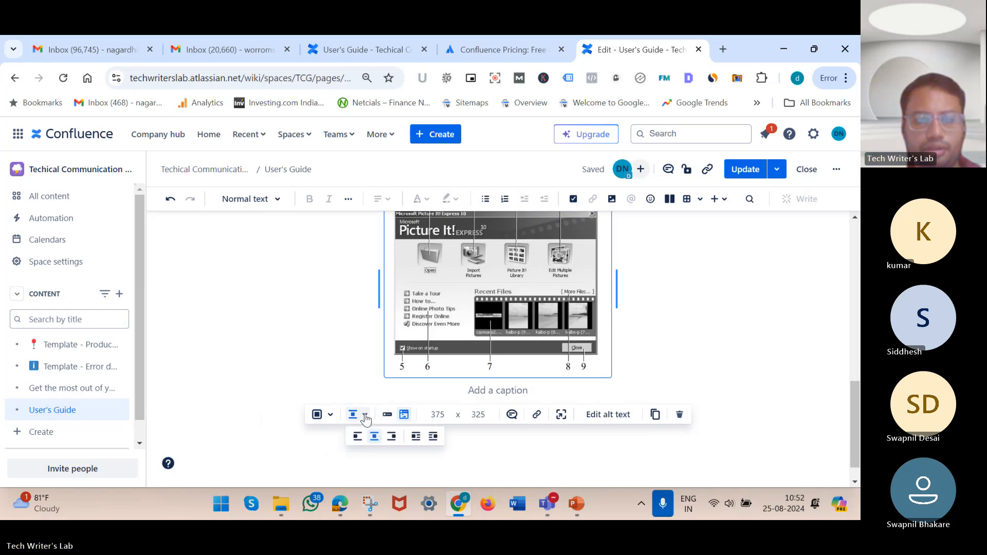
left_click(392, 436)
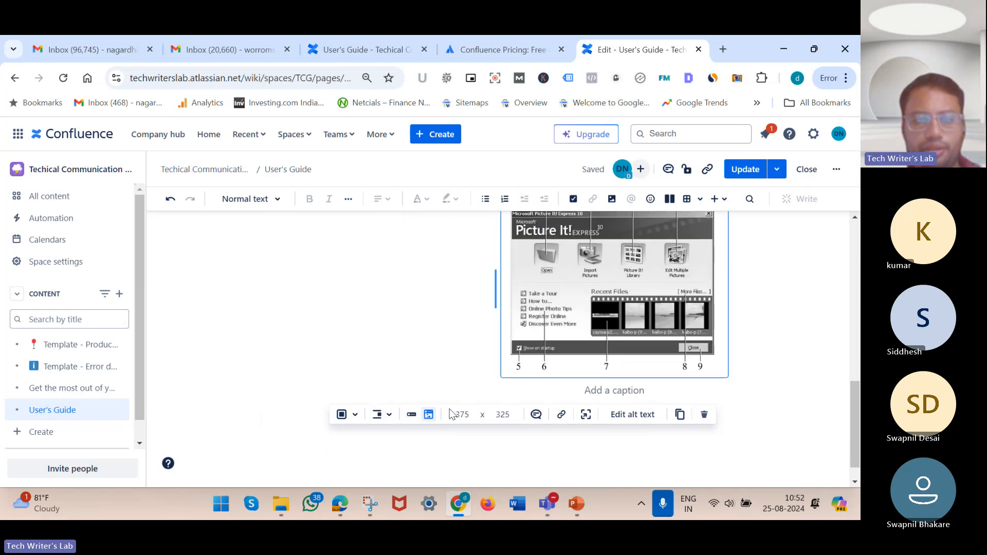
Set the image to wrap left and enlarge it to about 421 x 365
left_click(383, 414)
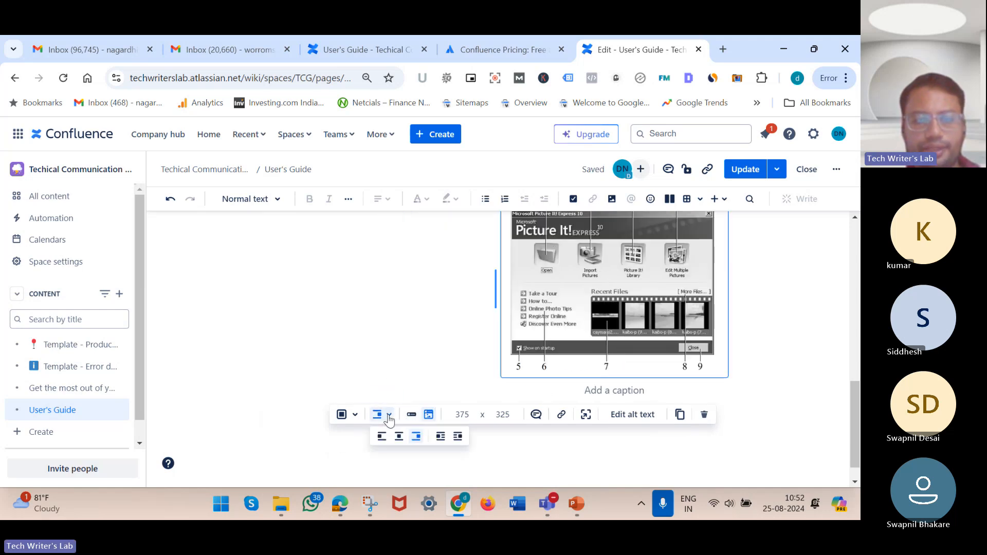
left_click(443, 438)
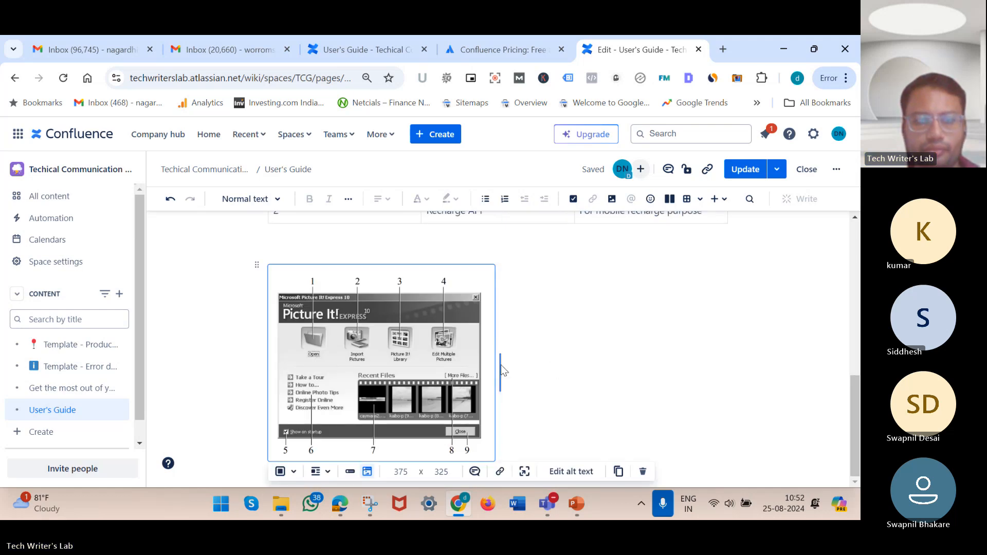
left_click_drag(501, 364, 525, 379)
left_click(551, 329)
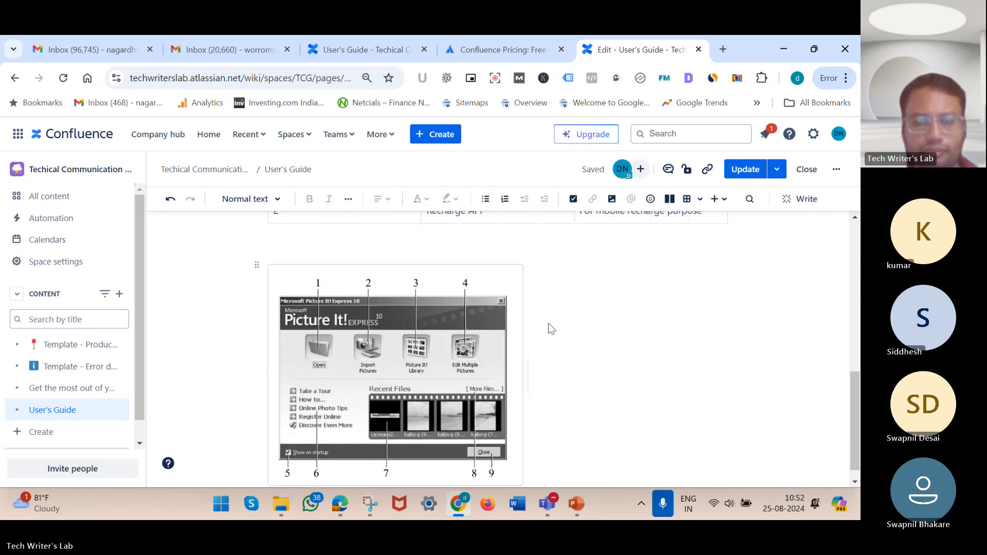
left_click(449, 343)
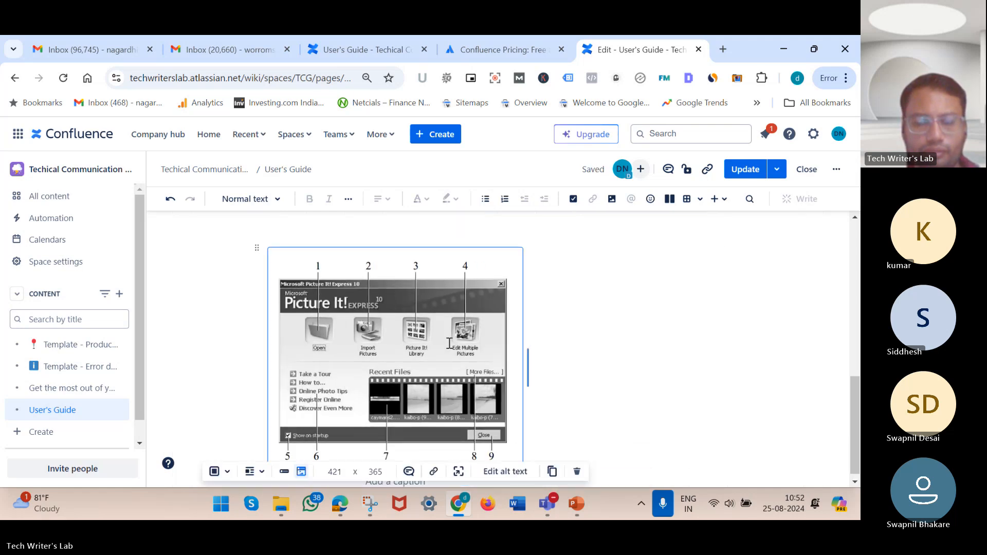
Test typing a letter in the empty space beside the wrapped image, and remove it again
left_click(688, 341)
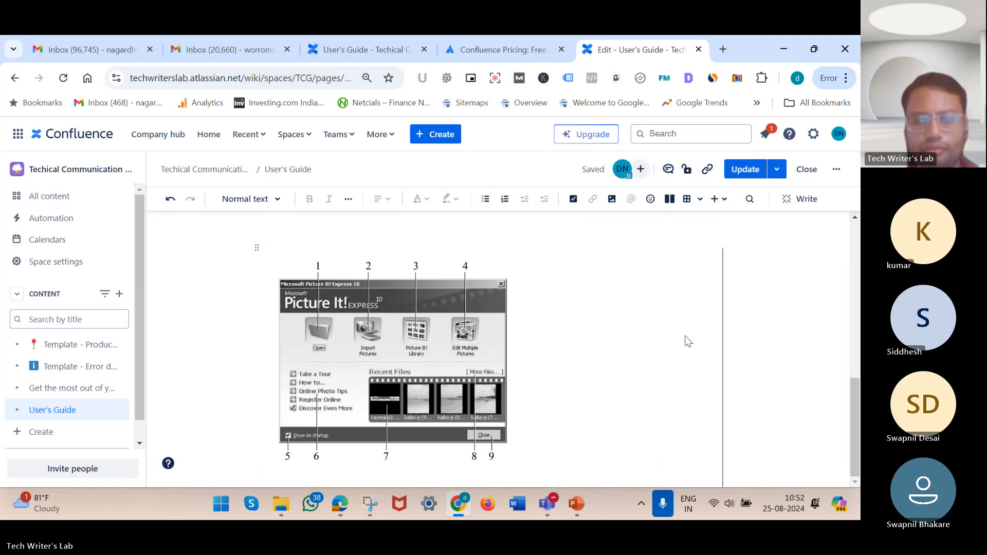
type("g")
key("BackSpace")
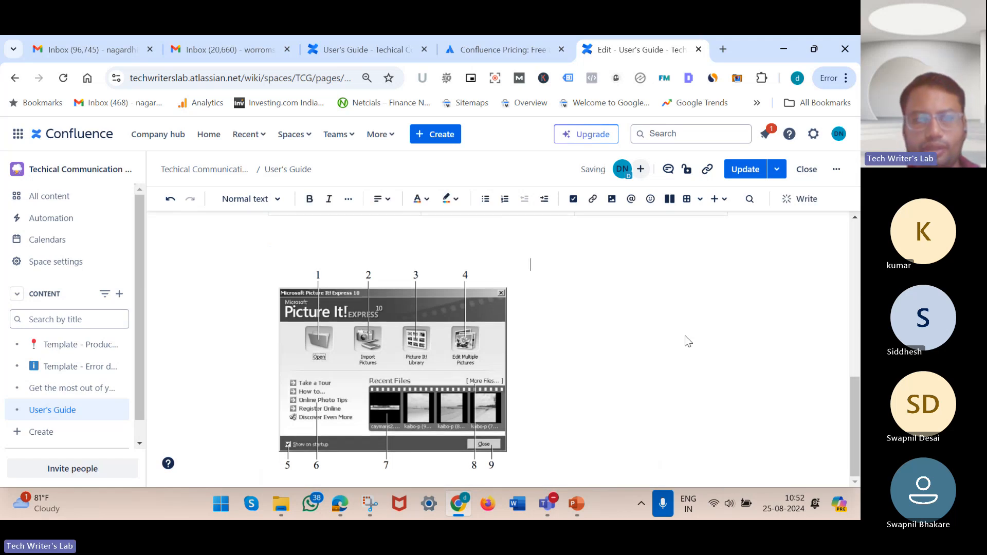
Copy the two paragraphs under the Startup Window heading in pie_manual (1).pdf in Edge and paste them beside the image in Confluence
left_click(339, 503)
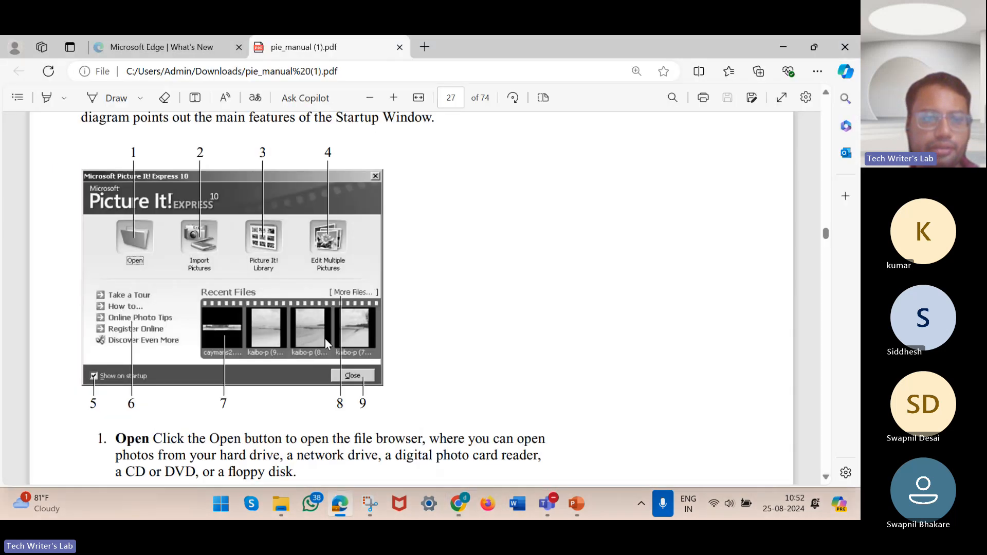
scroll(325, 338, "down", 3)
scroll(366, 316, "up", 5)
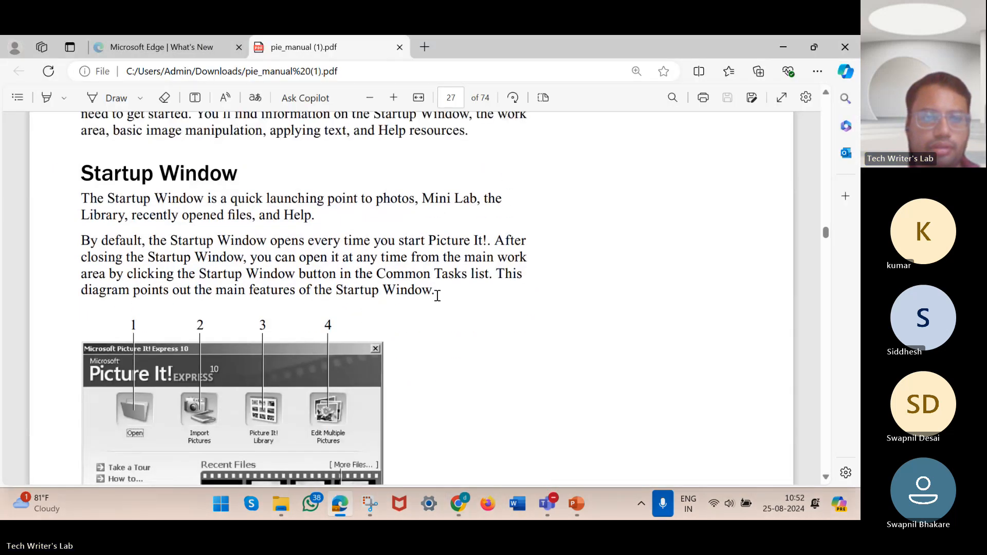
left_click_drag(437, 296, 75, 199)
key("ctrl+c")
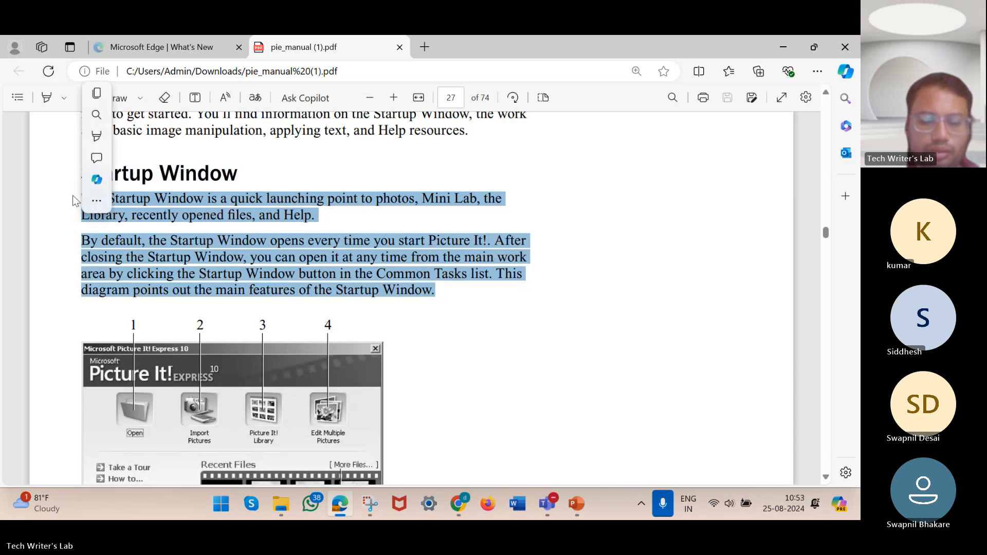
left_click(454, 513)
left_click(591, 300)
key("ctrl+v")
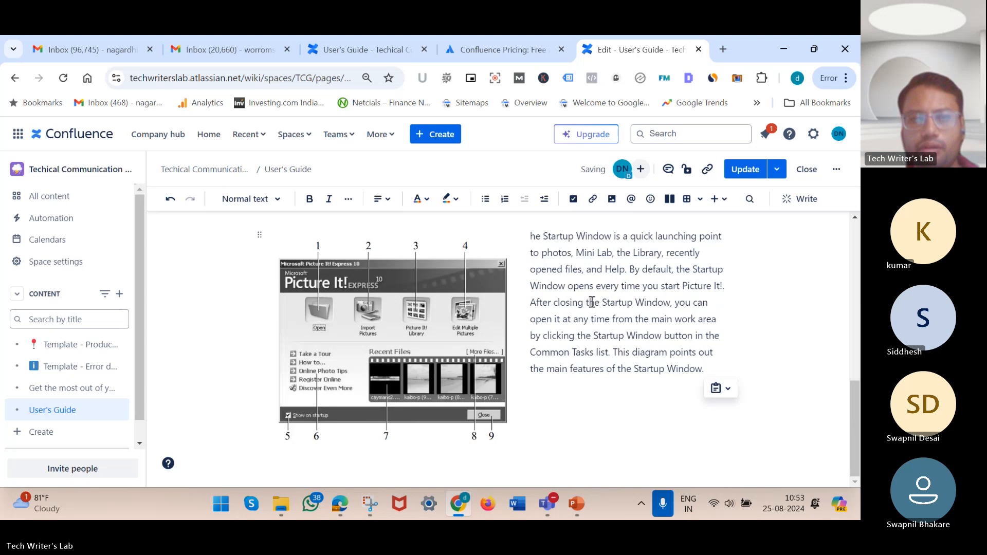
Add the missing "T" at the start of the pasted text and begin a new paragraph at "This diagram points out"
left_click(530, 237)
type("T")
scroll(565, 288, "up", 1)
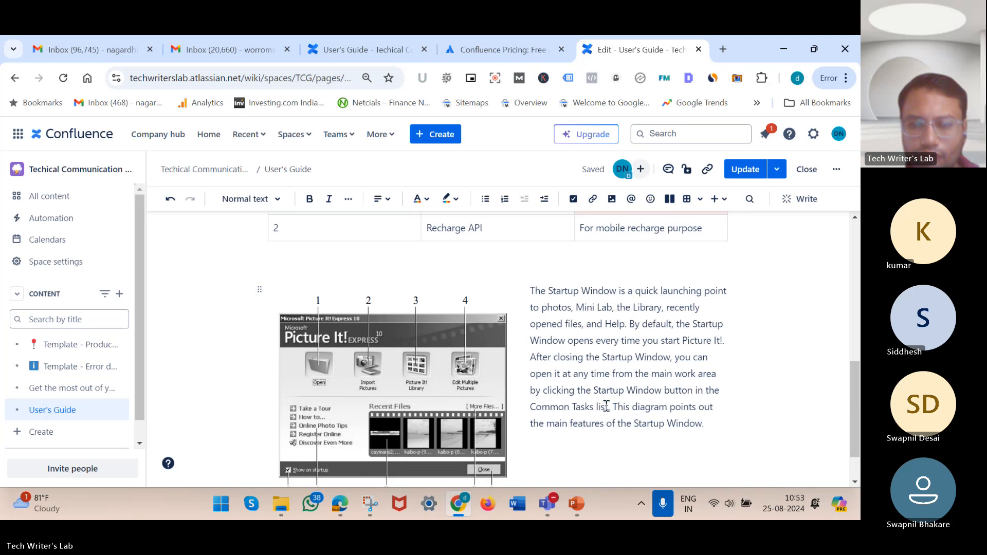
key("Return")
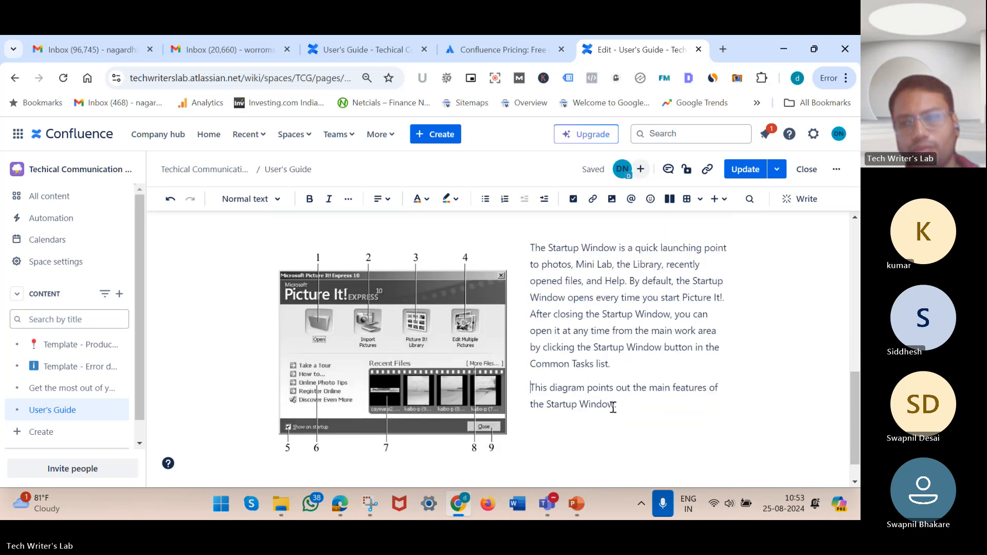
Add an empty line above the pasted text and paste the "Startup Window" title from the PDF in Edge into it
scroll(615, 412, "up", 1)
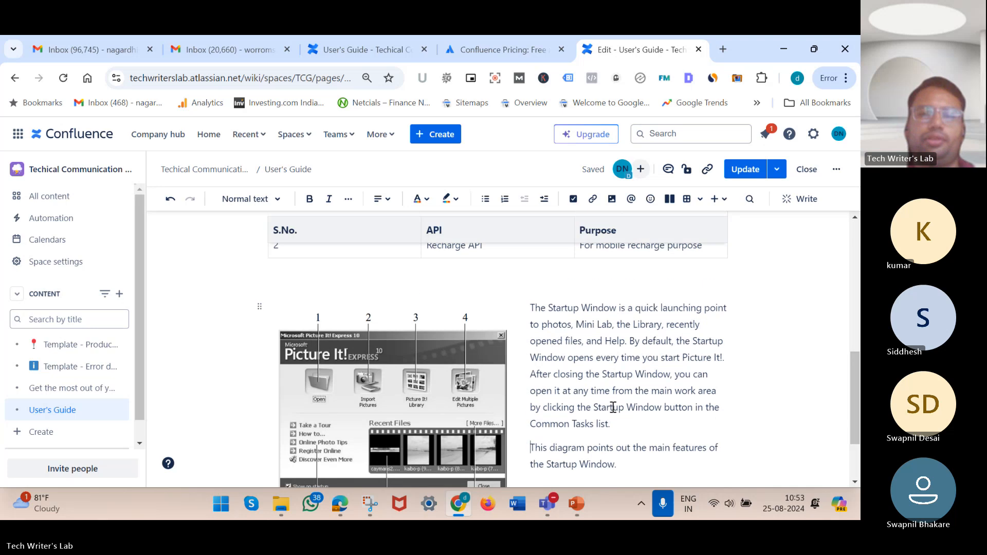
left_click(530, 307)
key("Return")
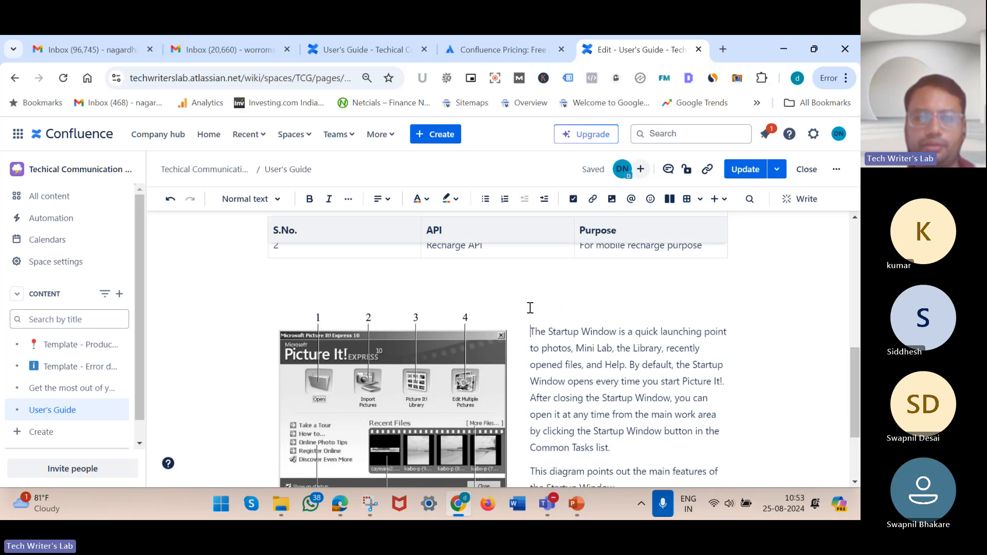
key("Down")
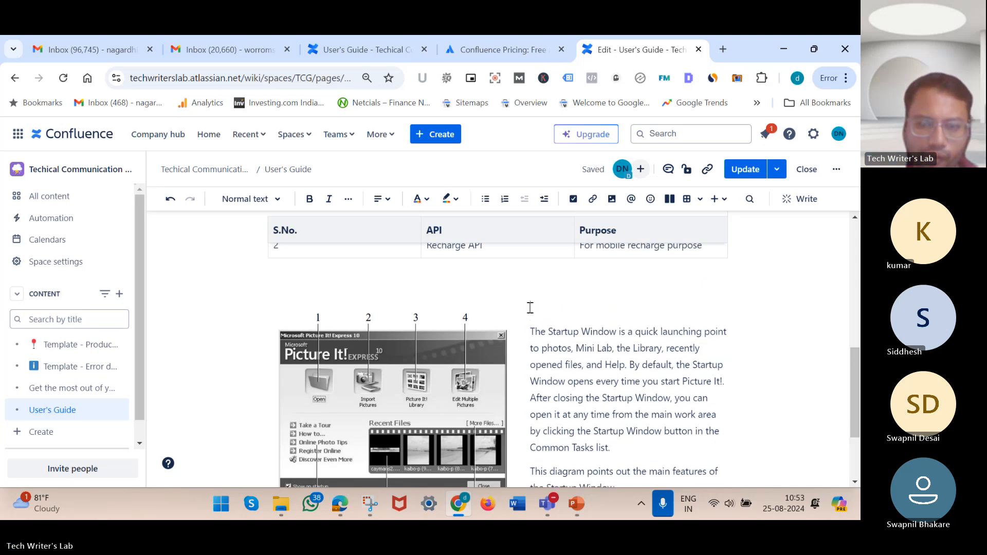
left_click(339, 506)
triple_click(210, 178)
key("ctrl+c")
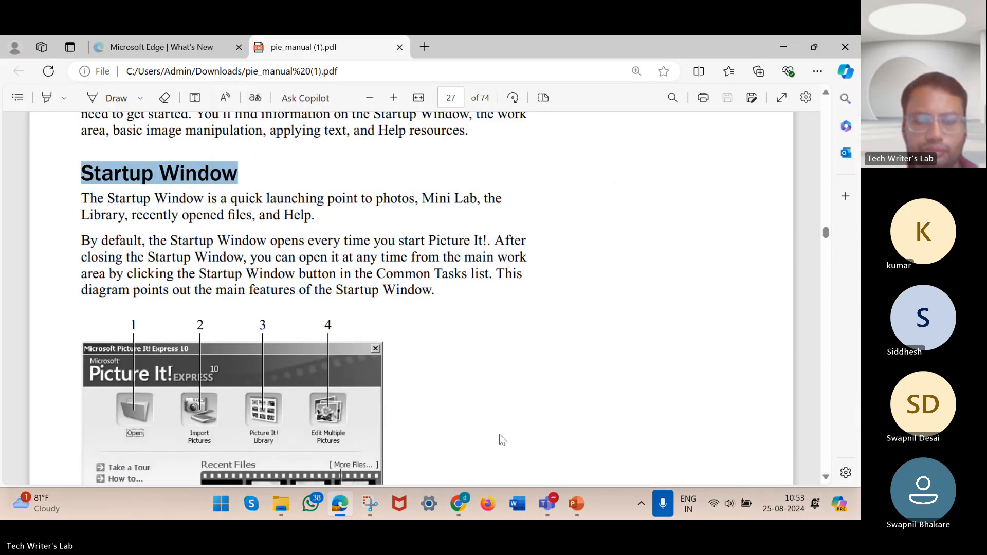
left_click(458, 504)
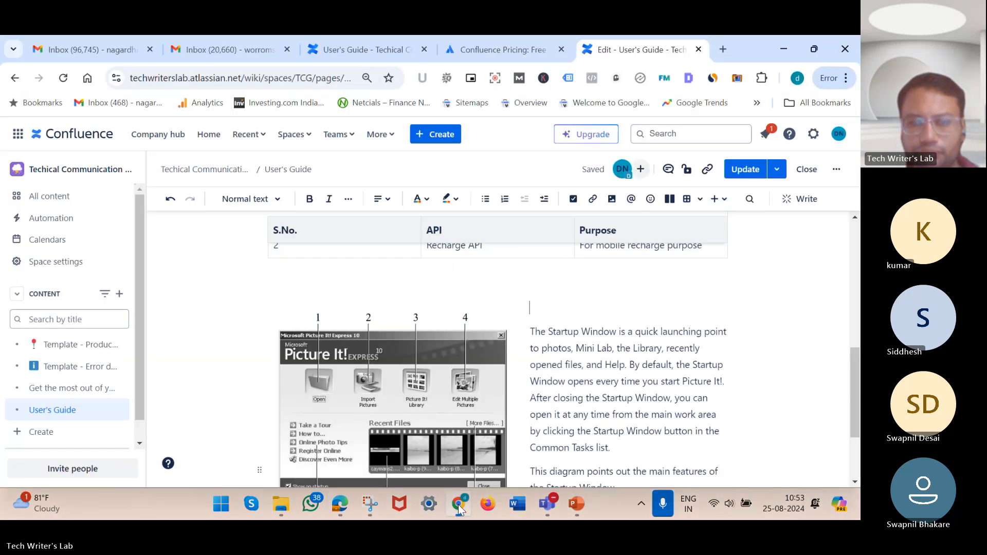
key("ctrl+v")
Format the pasted "Startup Window" title as Heading 2
key("shift+Home")
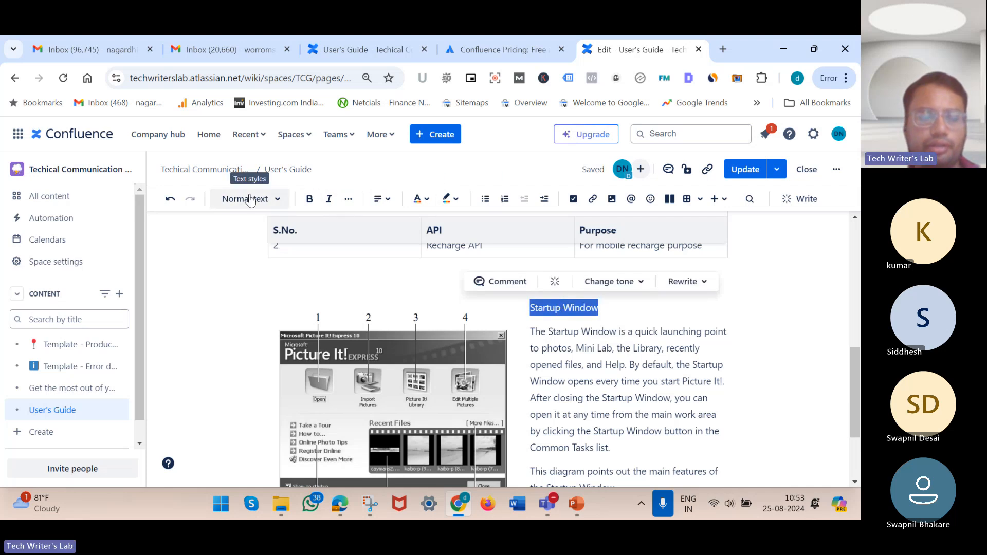
left_click(250, 199)
left_click(267, 282)
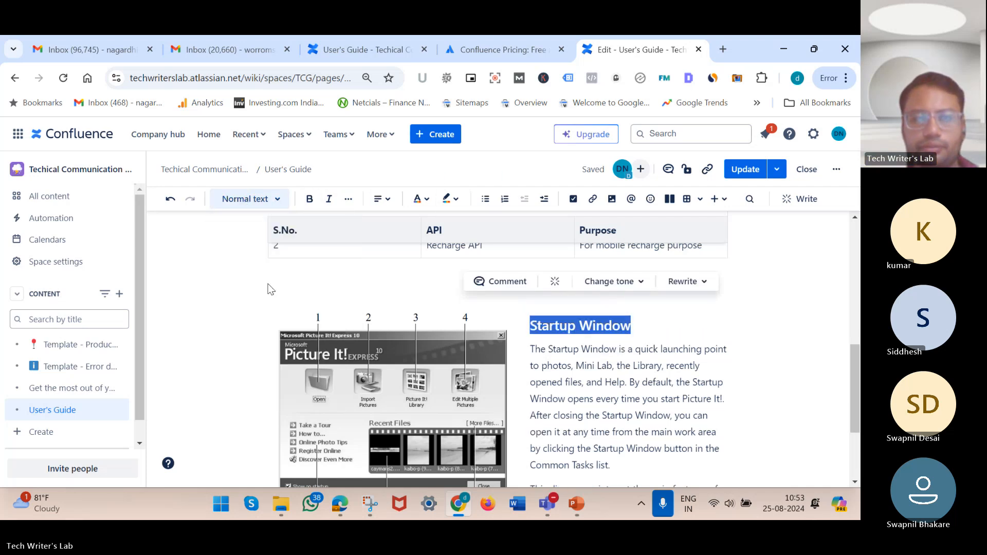
scroll(599, 415, "down", 3)
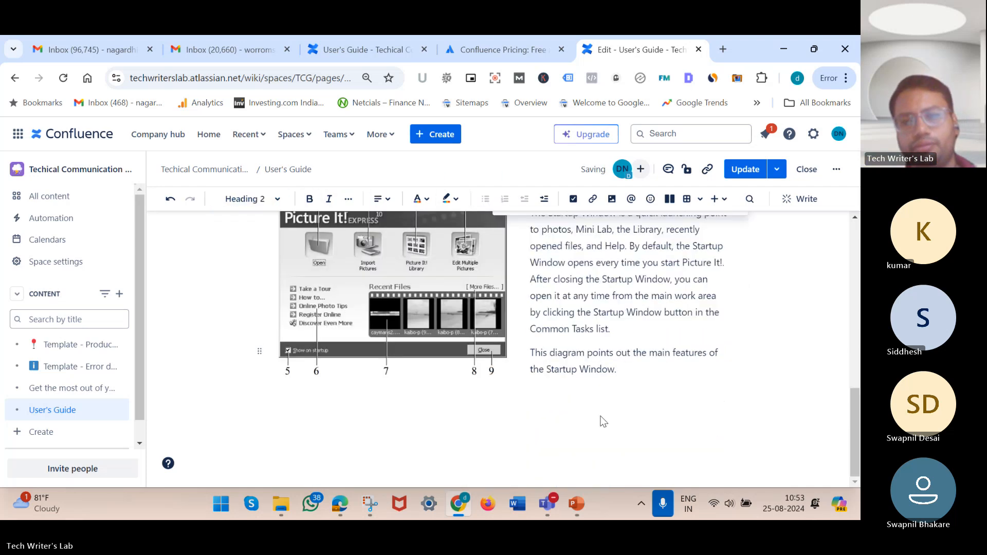
left_click(664, 398)
Check the finished image and text section, publish the page update, and copy the link to the User's Guide
scroll(662, 399, "up", 2)
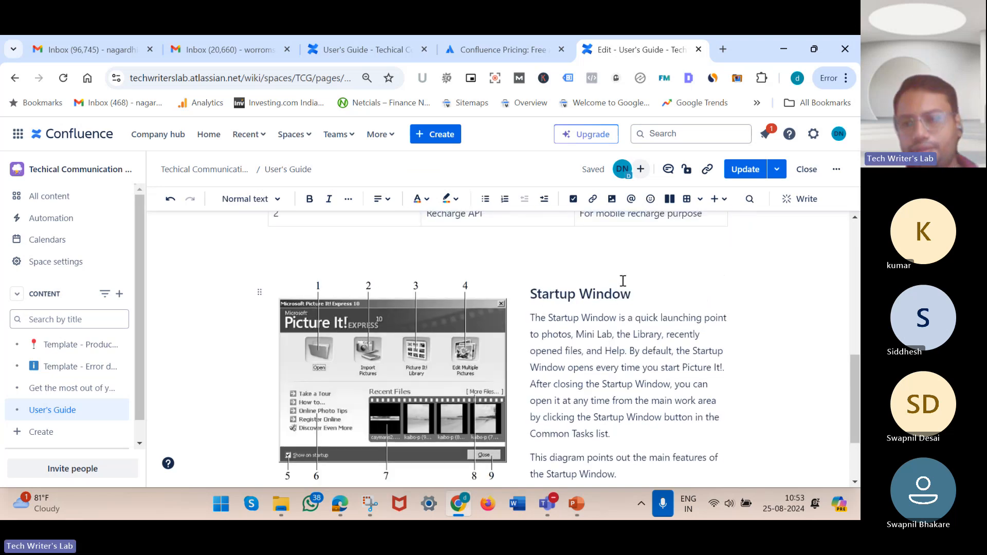
scroll(622, 281, "down", 2)
scroll(623, 281, "up", 3)
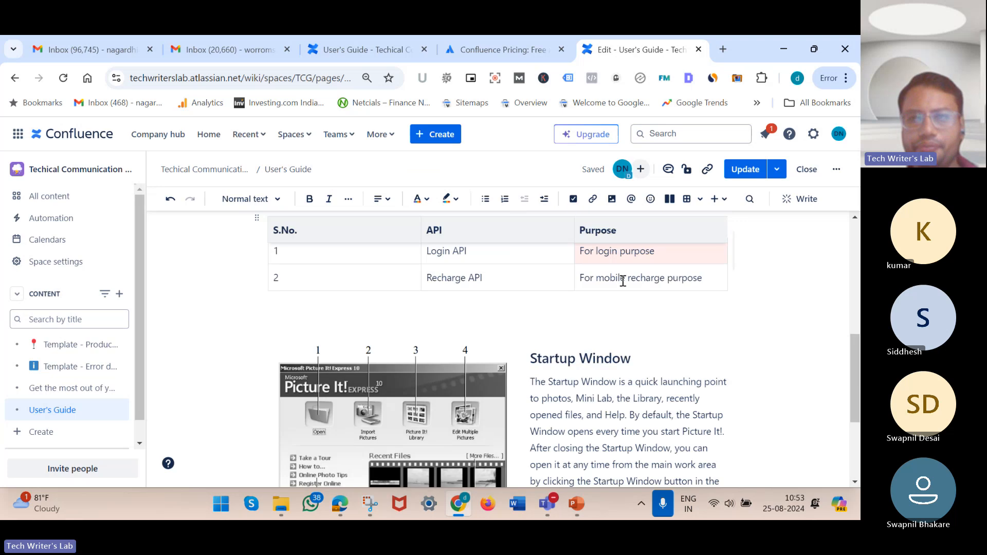
left_click(748, 169)
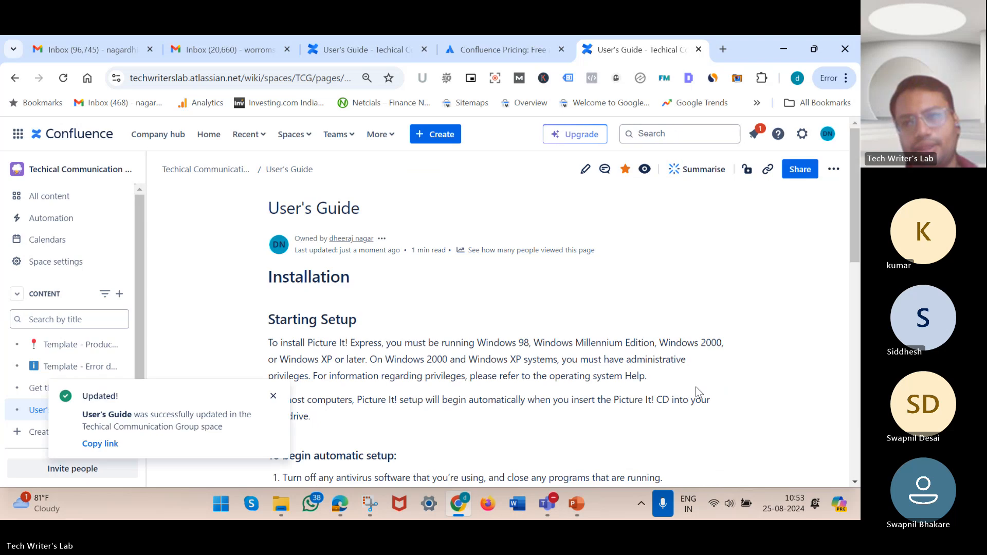
left_click(102, 444)
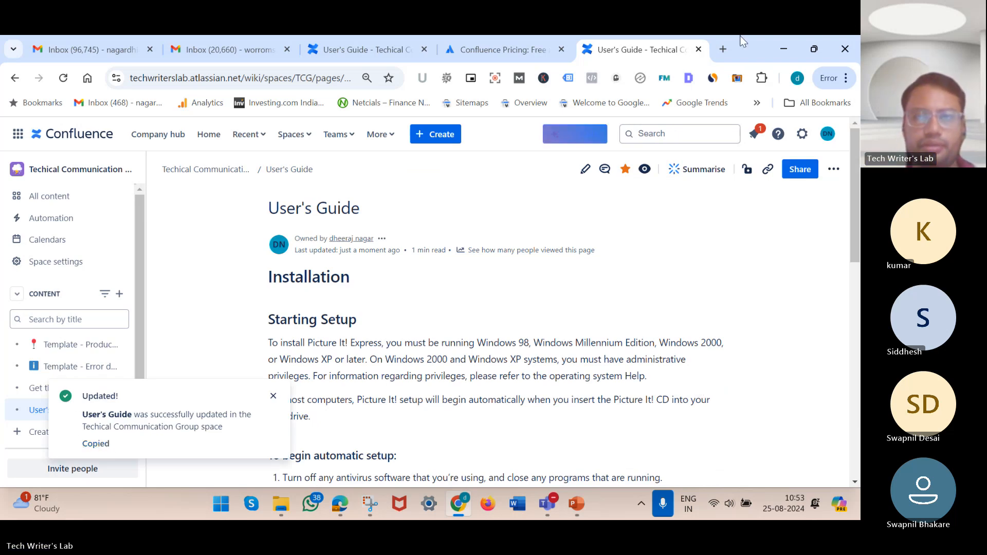
Open the copied User's Guide link in a new browser tab and check the published page
left_click(724, 48)
key("ctrl+v")
key("Return")
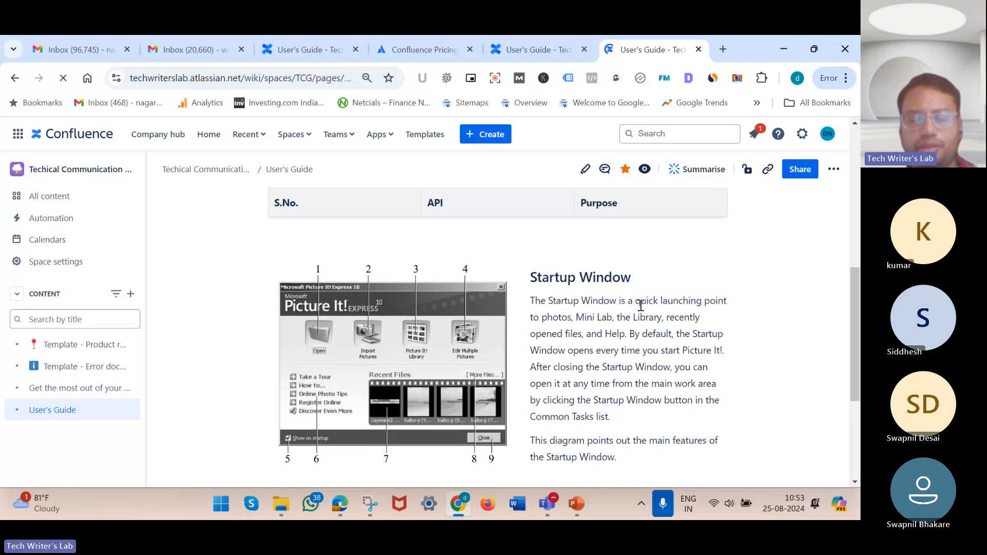
scroll(517, 377, "up", 1)
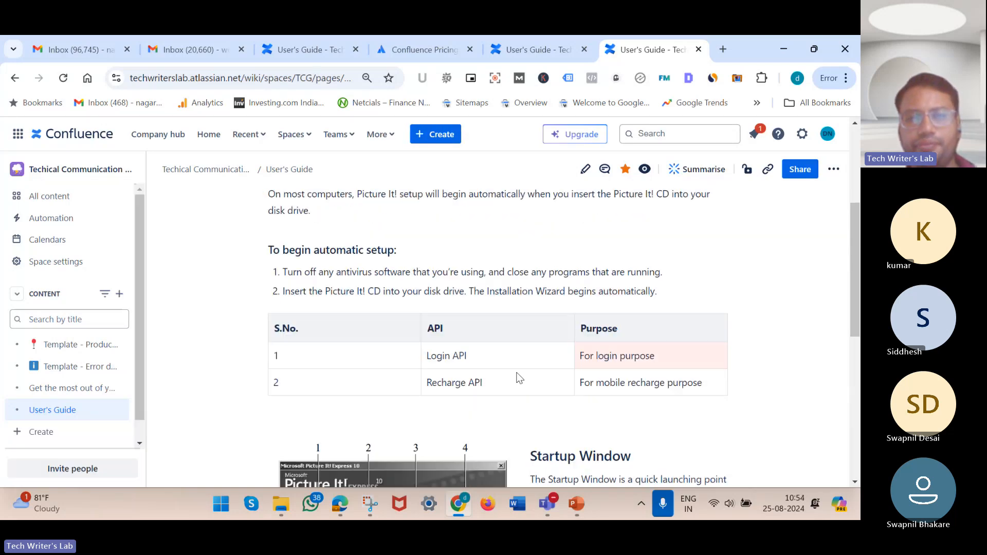
Open the User's Guide page for editing and go to the Startup Window section below the API table
left_click(585, 170)
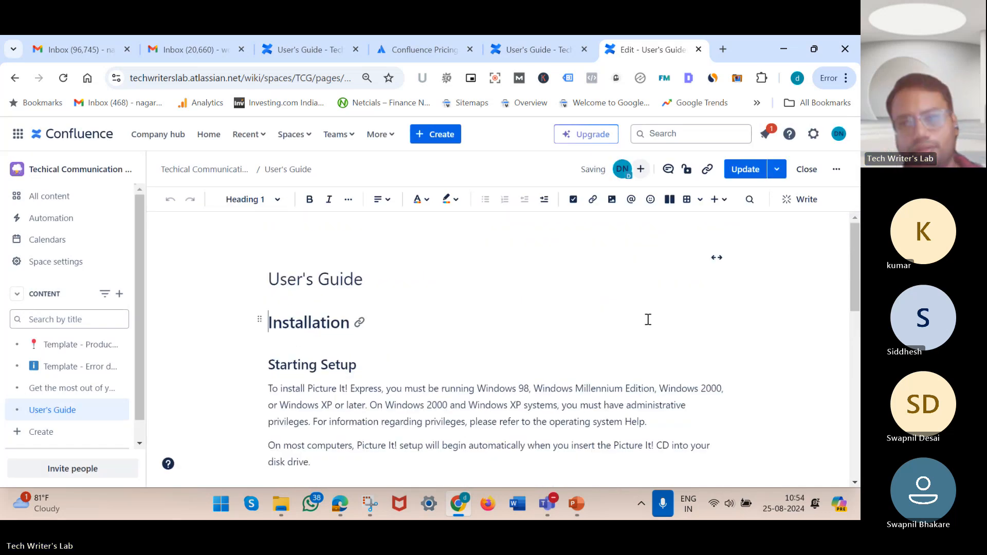
scroll(648, 319, "down", 10)
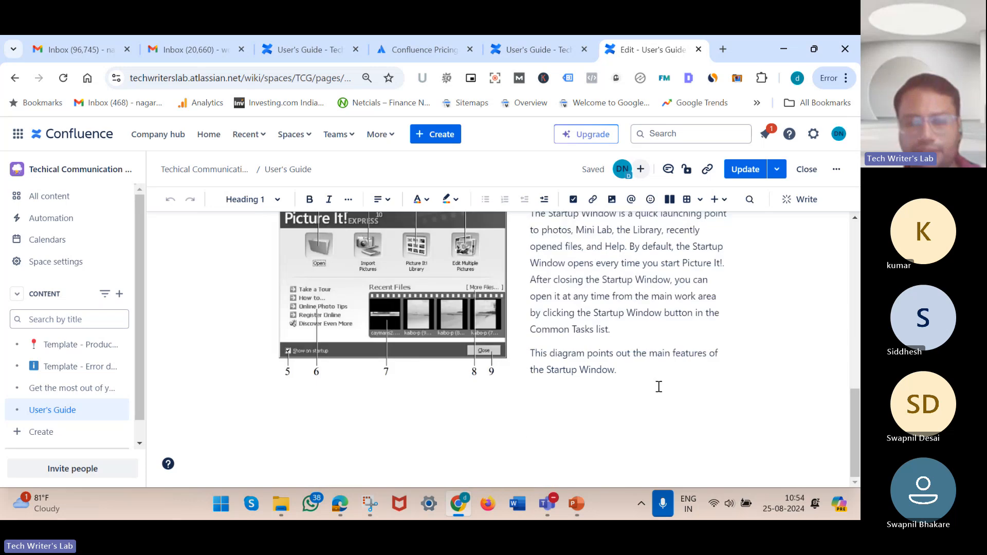
left_click(659, 387)
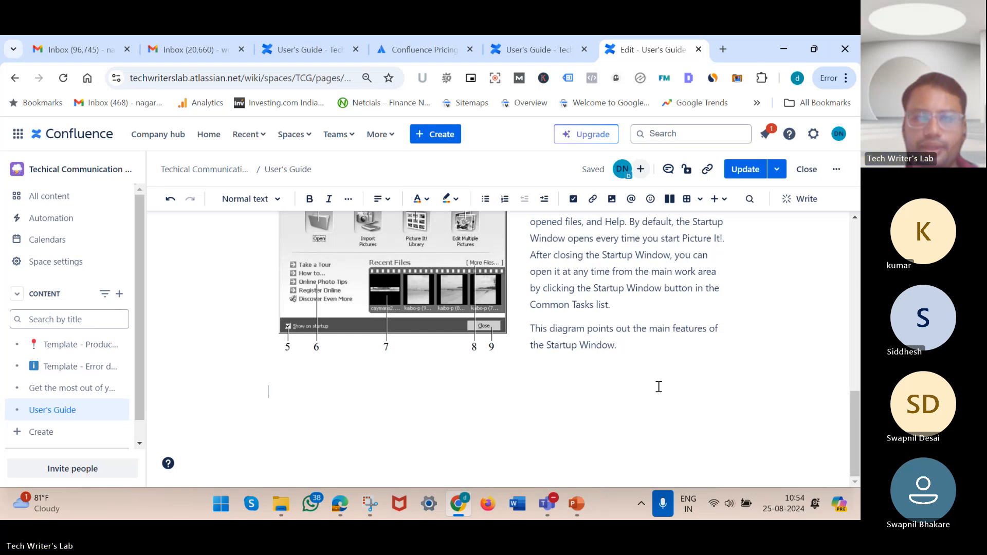
scroll(659, 386, "up", 1)
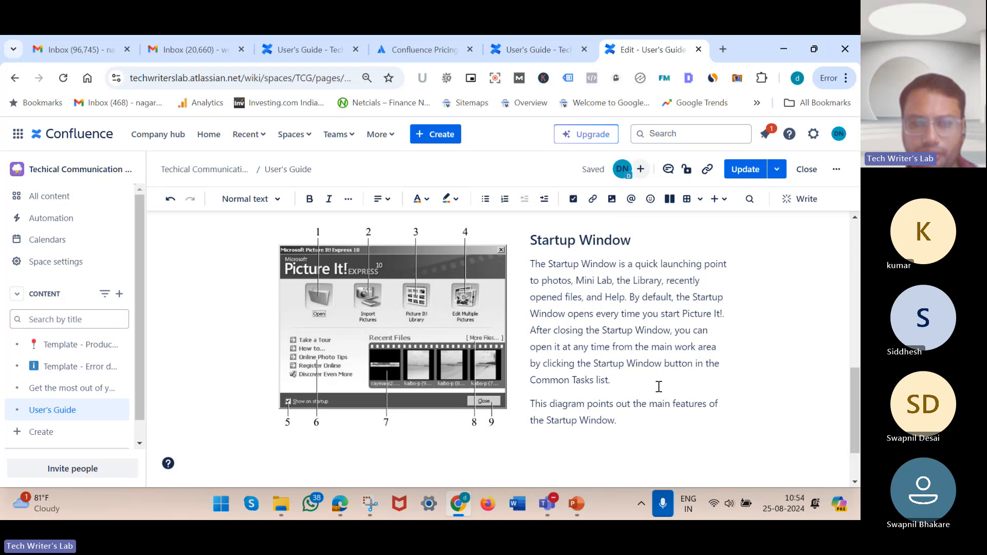
scroll(658, 387, "up", 1)
scroll(557, 298, "down", 1)
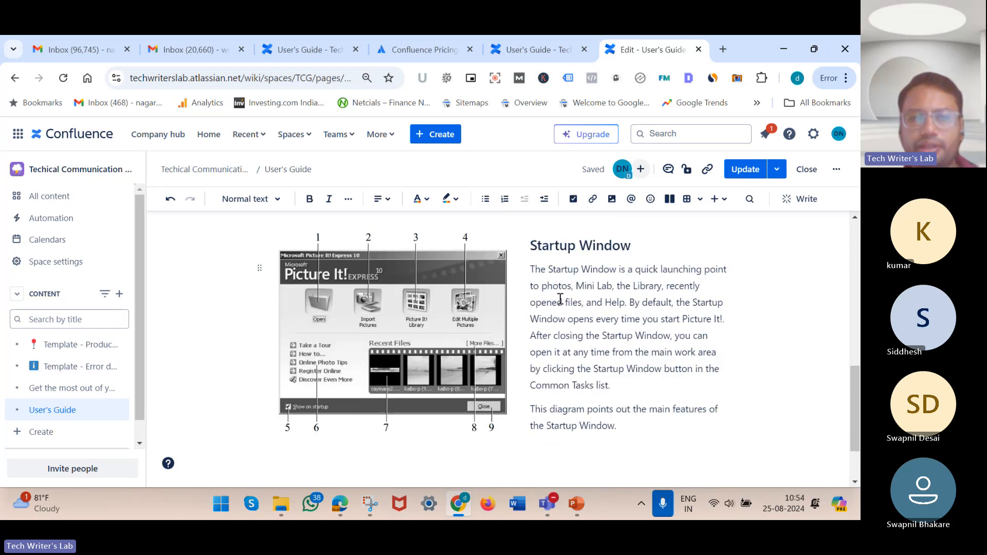
scroll(551, 261, "up", 2)
scroll(551, 261, "up", 2)
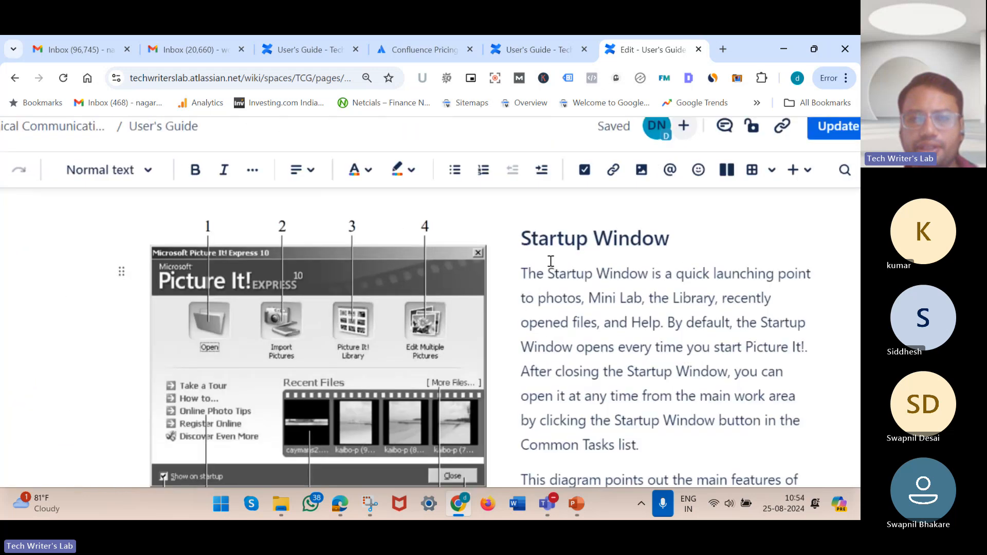
double_click(561, 276)
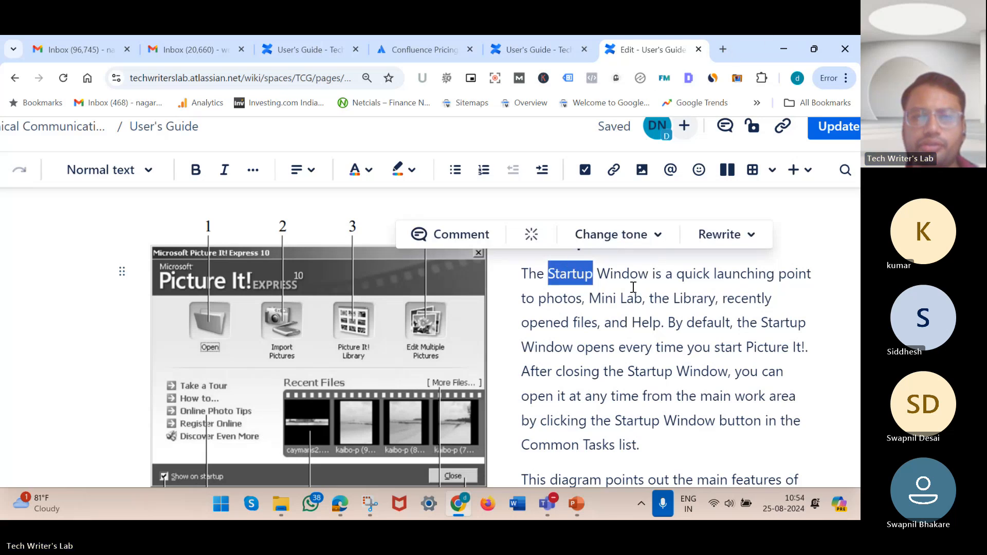
left_click(569, 272)
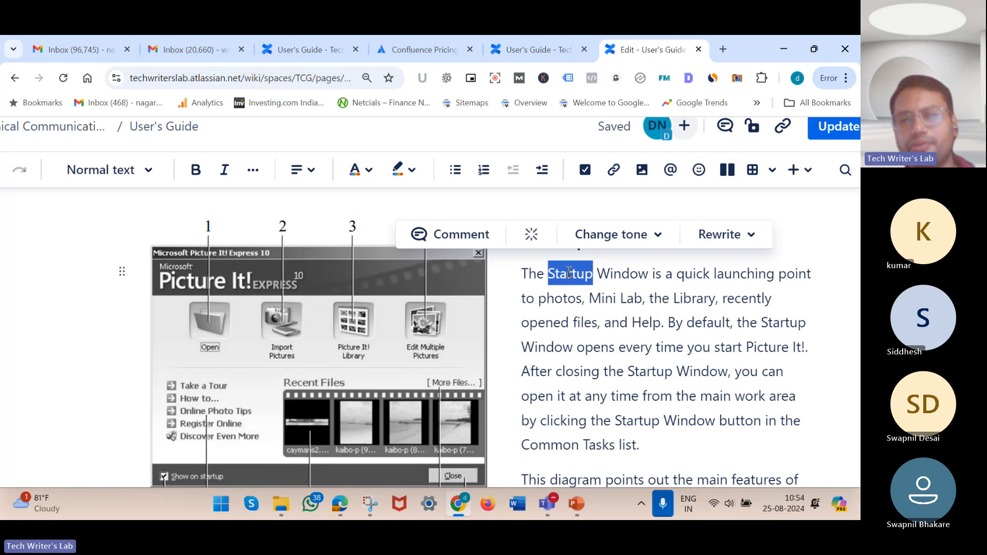
left_click(613, 176)
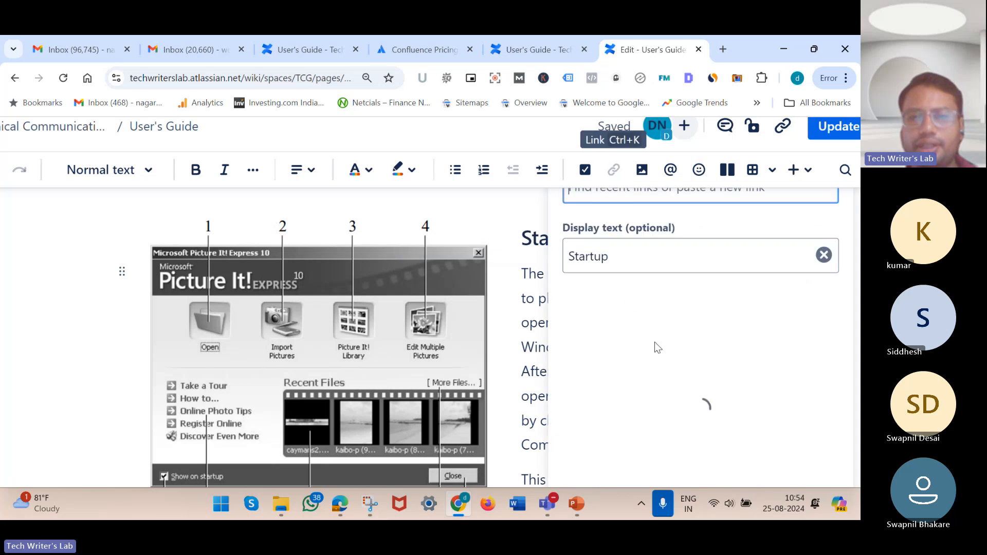
scroll(656, 349, "down", 3)
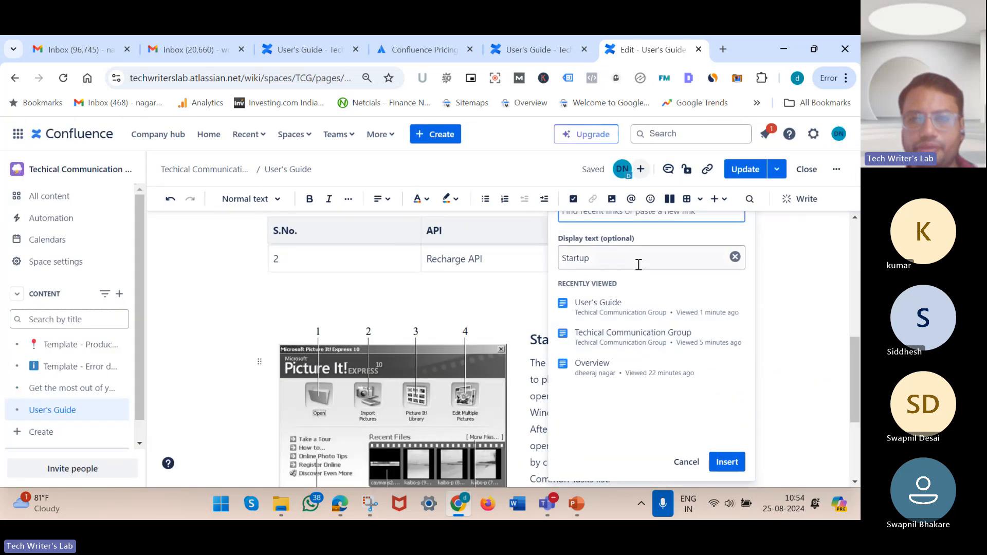
scroll(639, 264, "up", 1)
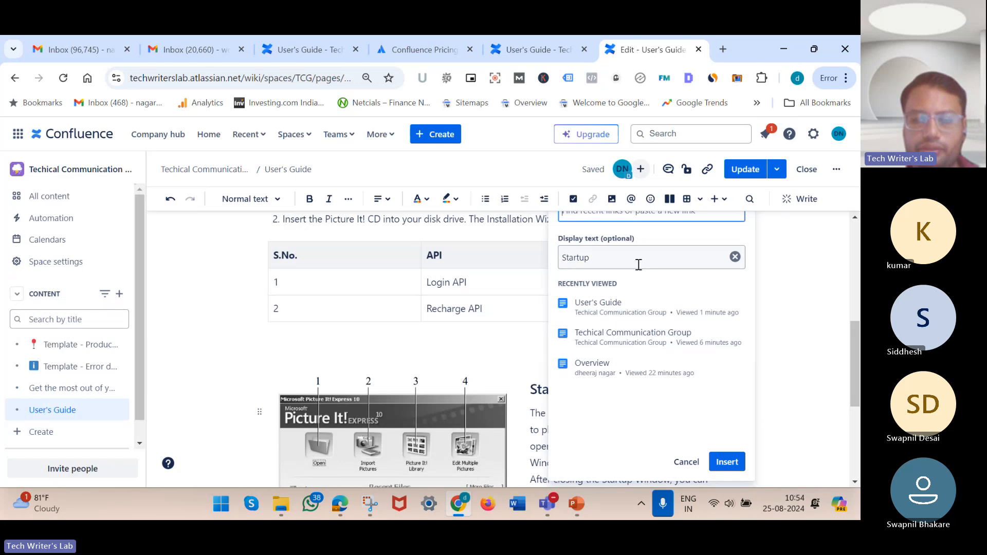
key("ctrl+minus")
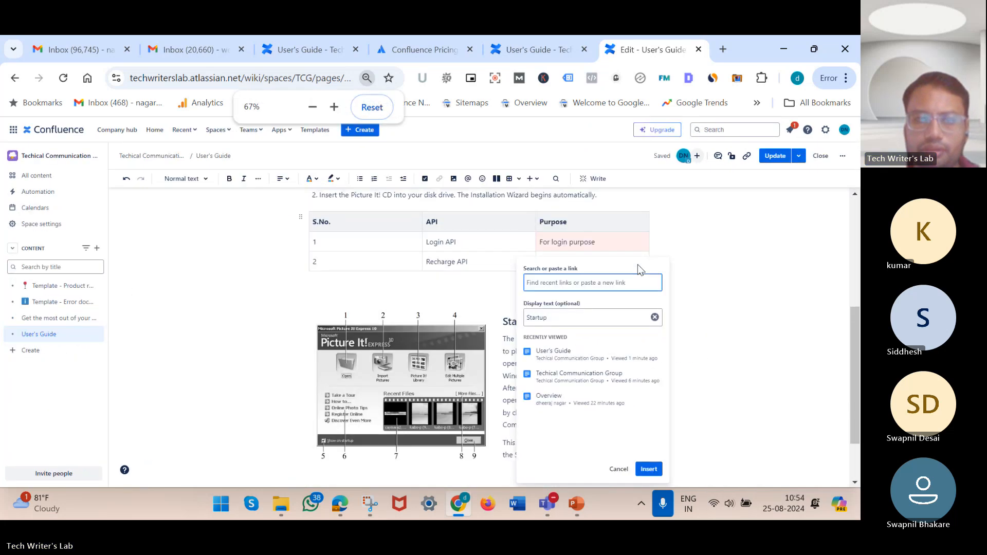
type("www.")
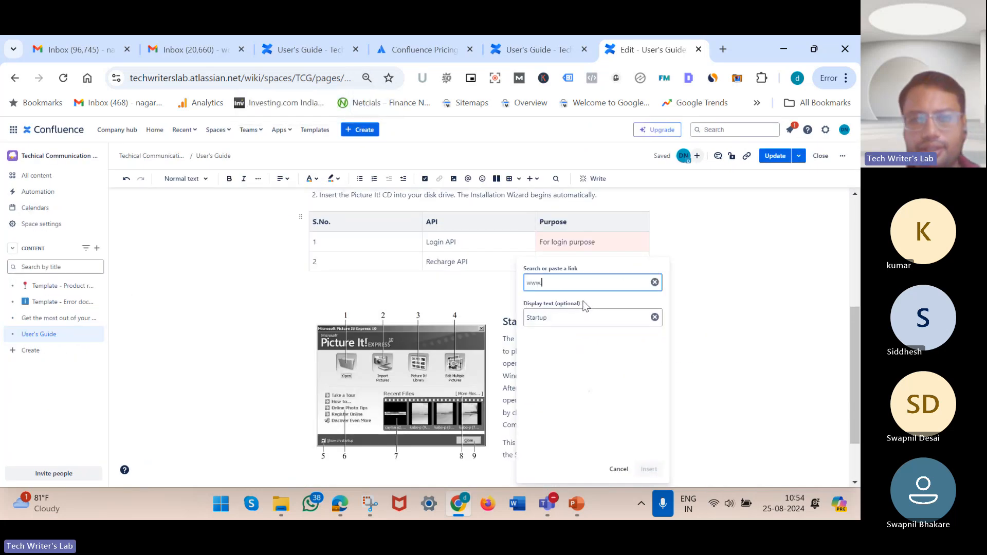
type("techwriter")
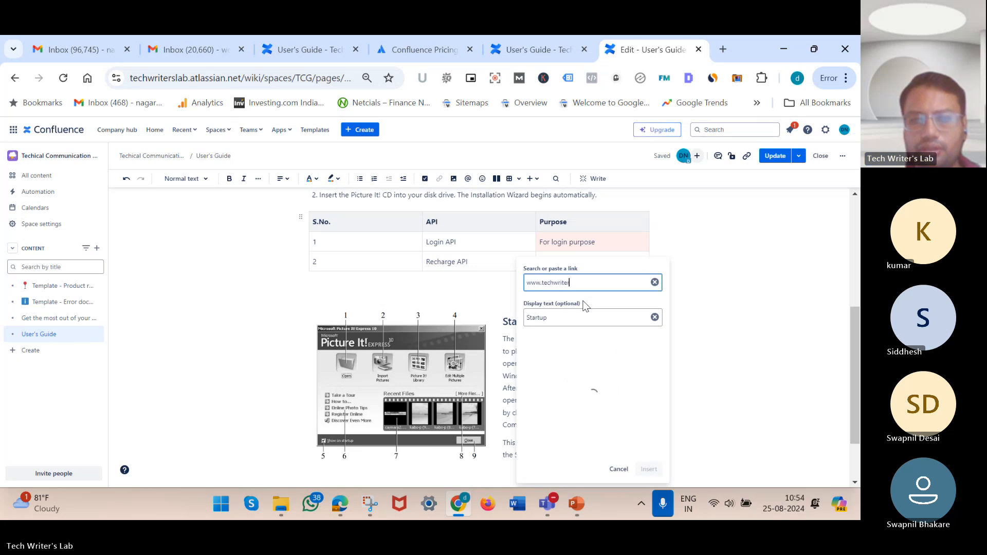
type("slab.com")
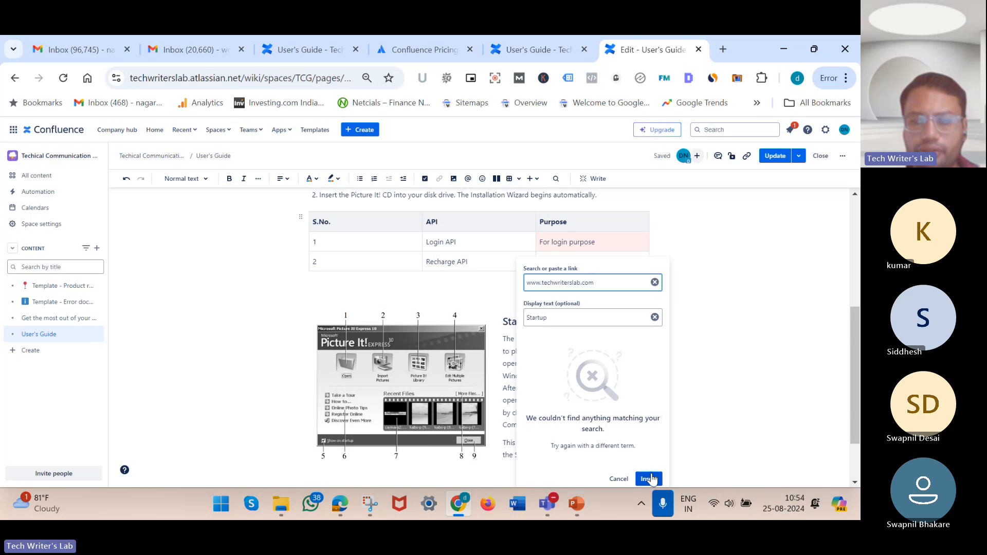
left_click(651, 477)
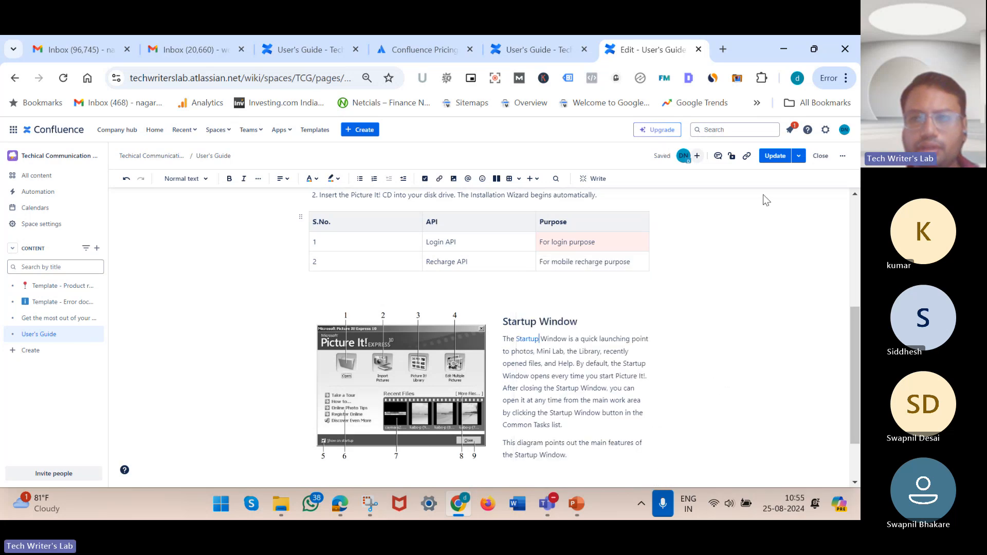
Publish the User's Guide update and copy the page link
left_click(779, 157)
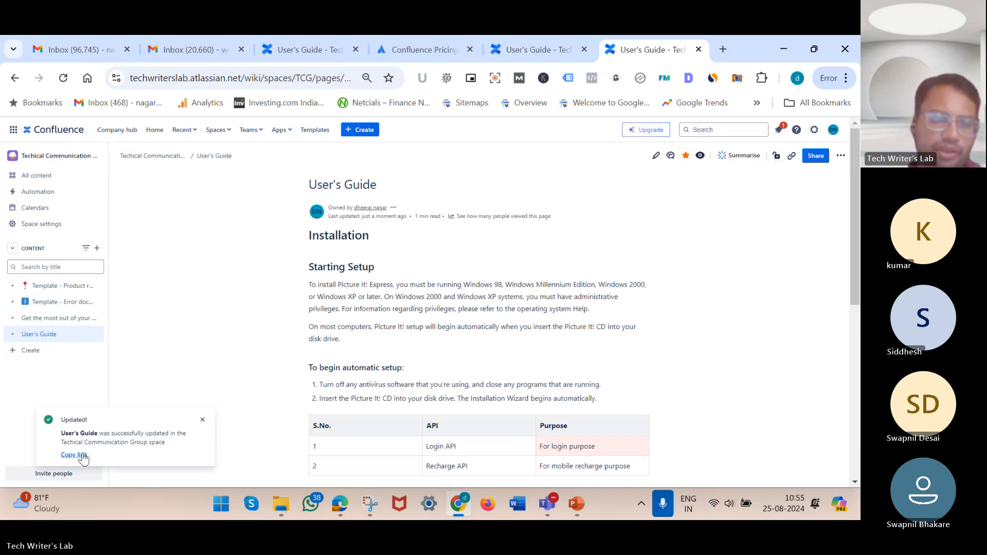
left_click(82, 456)
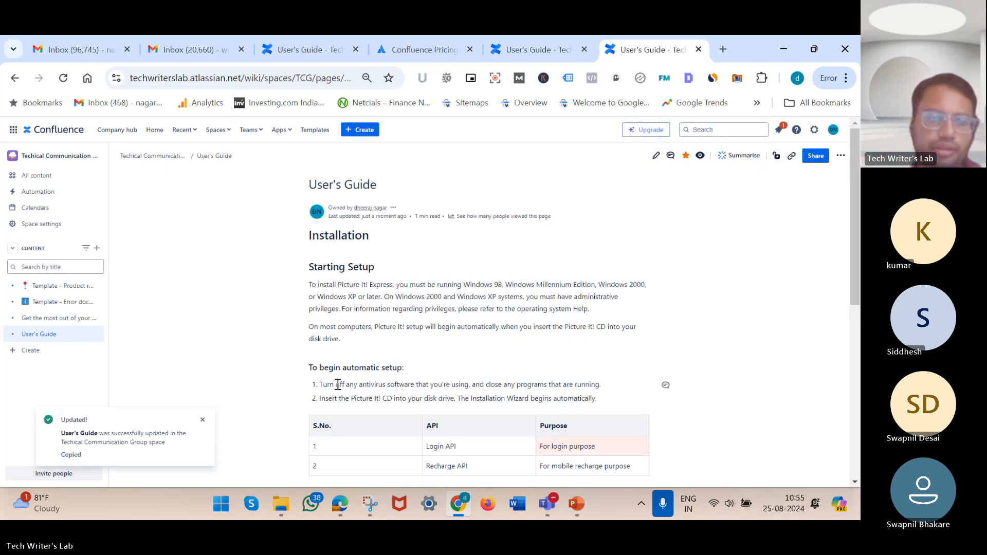
Test the "Startup" link in the published Startup Window section and return to the User's Guide tab
scroll(337, 386, "down", 6)
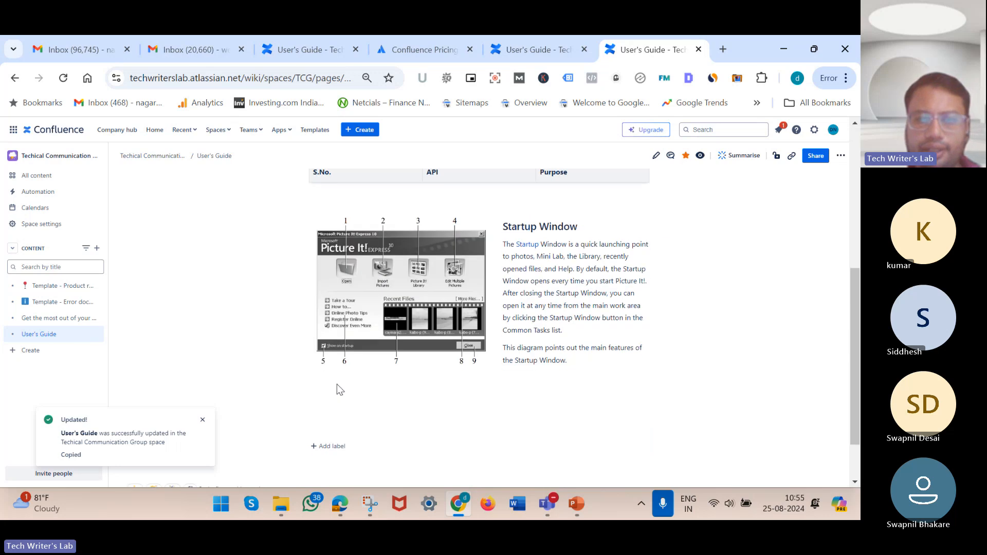
left_click(527, 249)
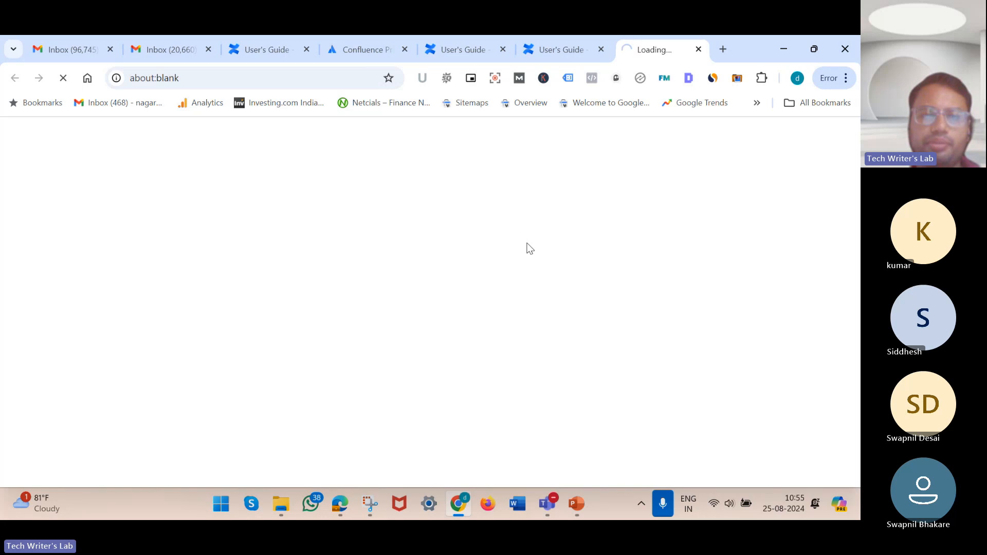
left_click(577, 41)
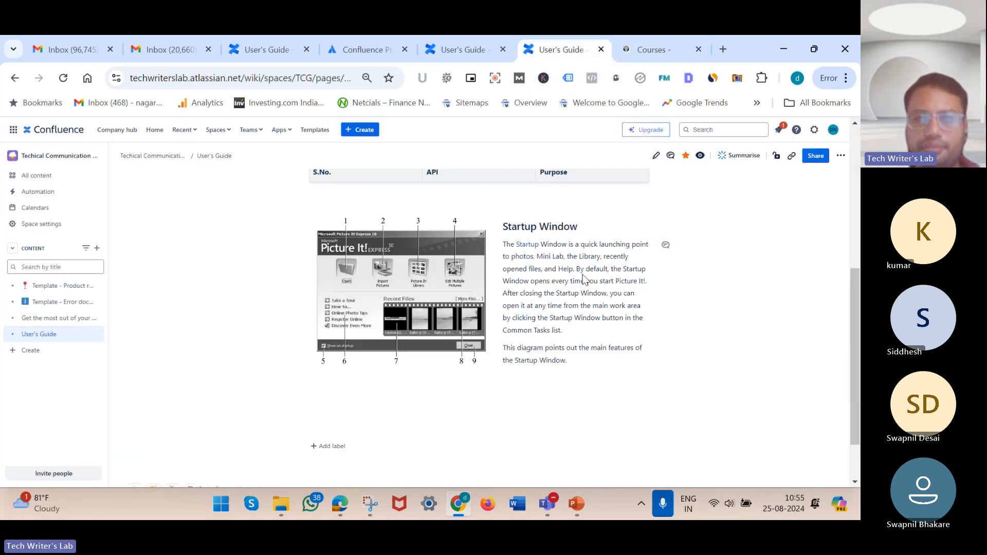
Reopen the User's Guide page for editing at its beginning
scroll(586, 280, "up", 6)
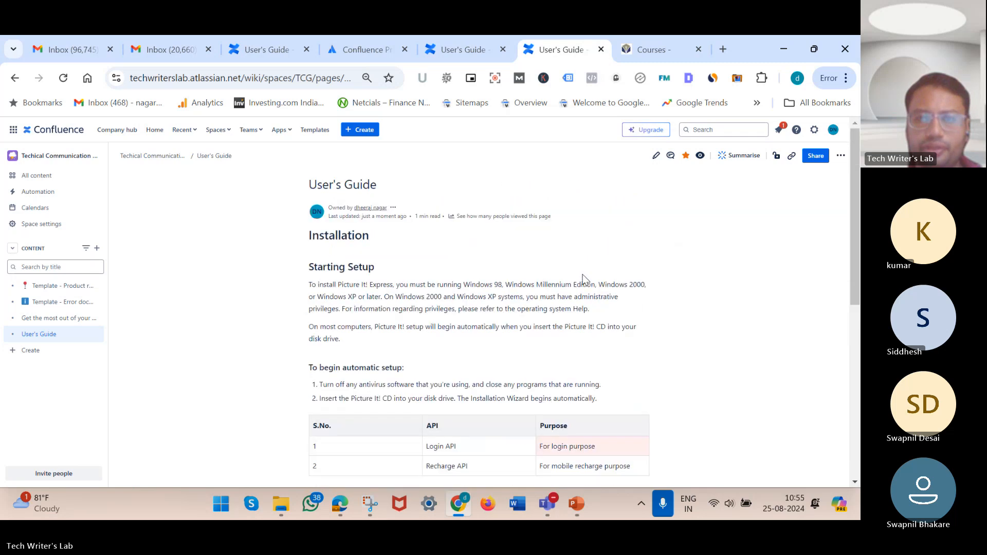
left_click(654, 158)
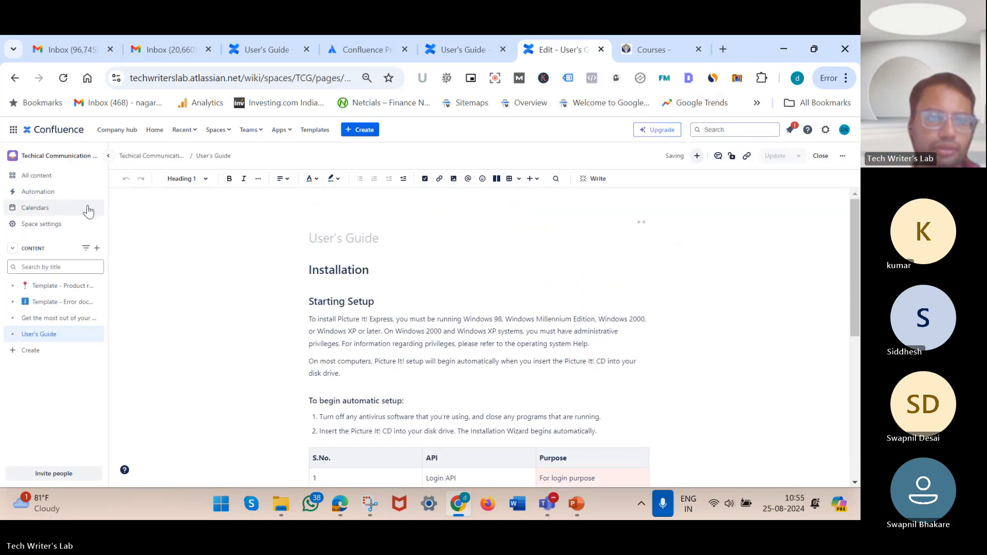
left_click_drag(109, 220, 201, 249)
scroll(474, 249, "up", 5)
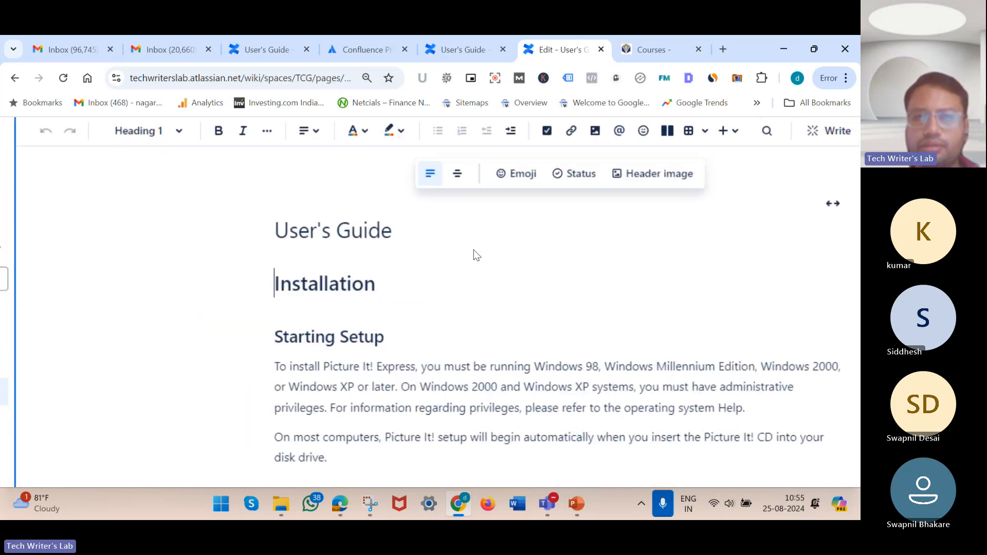
scroll(474, 249, "down", 2)
scroll(473, 249, "down", 1)
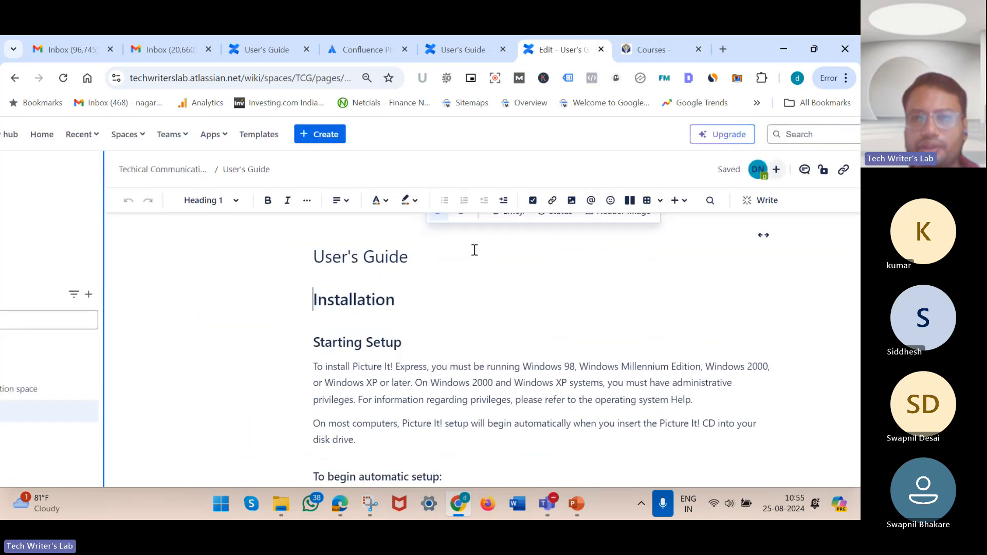
left_click(686, 201)
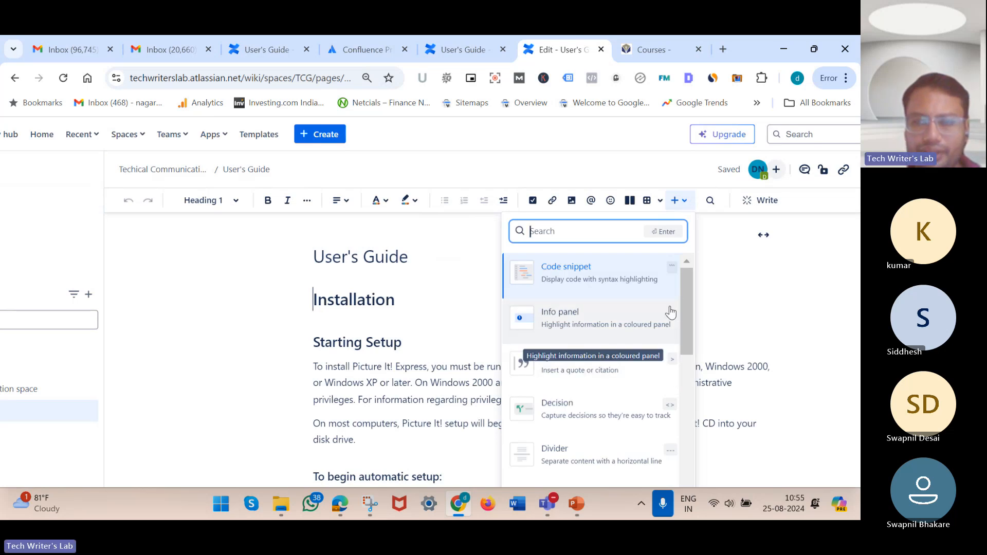
scroll(669, 311, "down", 6)
scroll(669, 311, "down", 2)
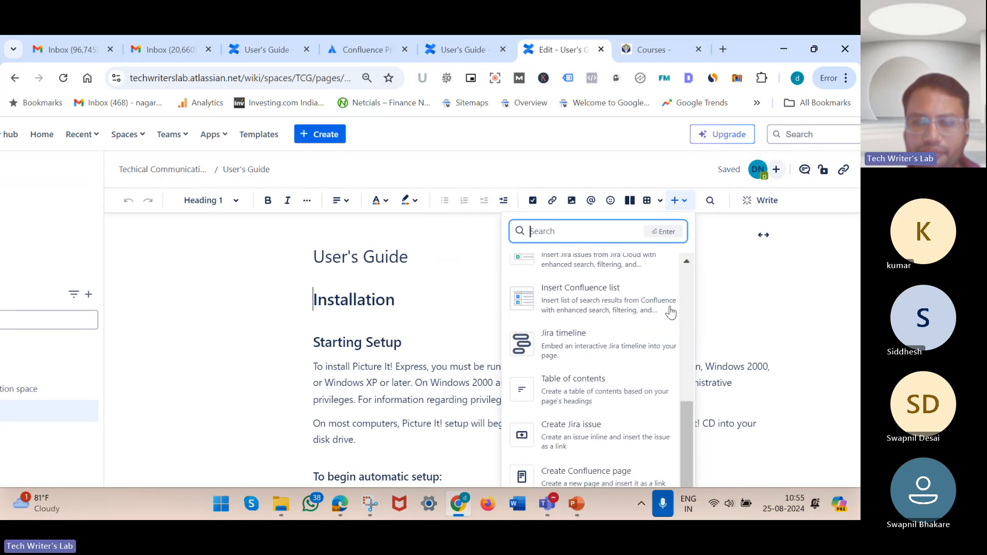
scroll(617, 455, "down", 2)
scroll(618, 455, "down", 2)
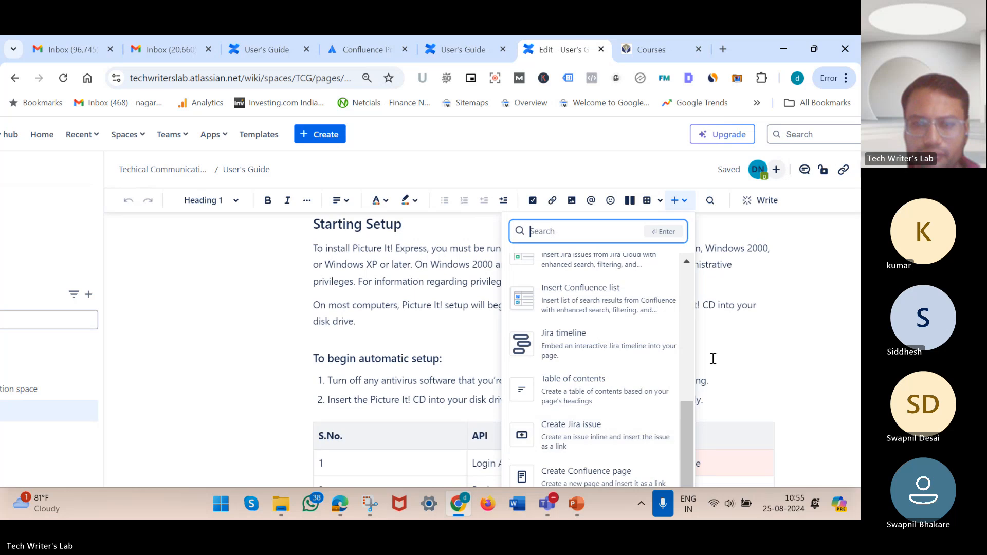
left_click(754, 352)
Add an empty line above the Installation heading and insert a Table of contents element there
scroll(462, 326, "up", 4)
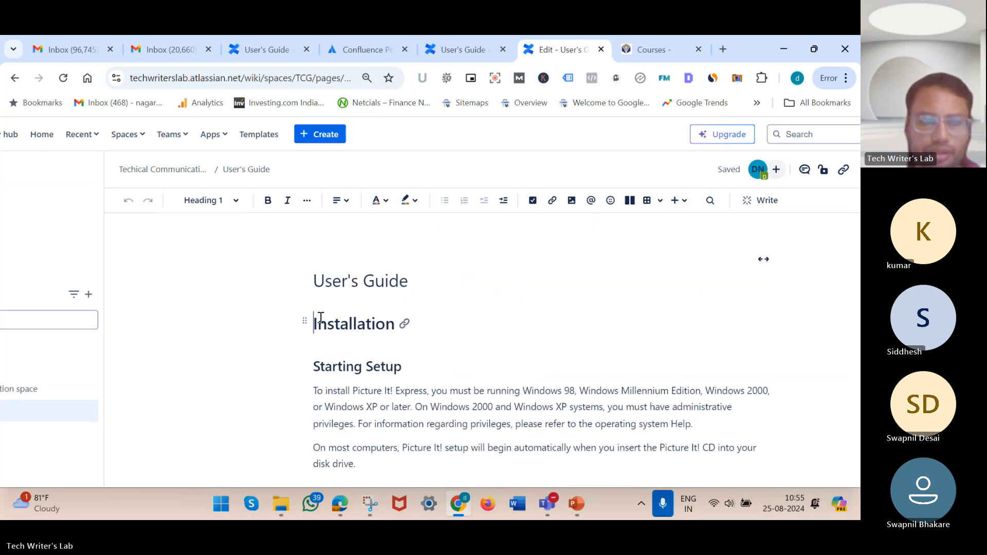
key("Return")
left_click(322, 318)
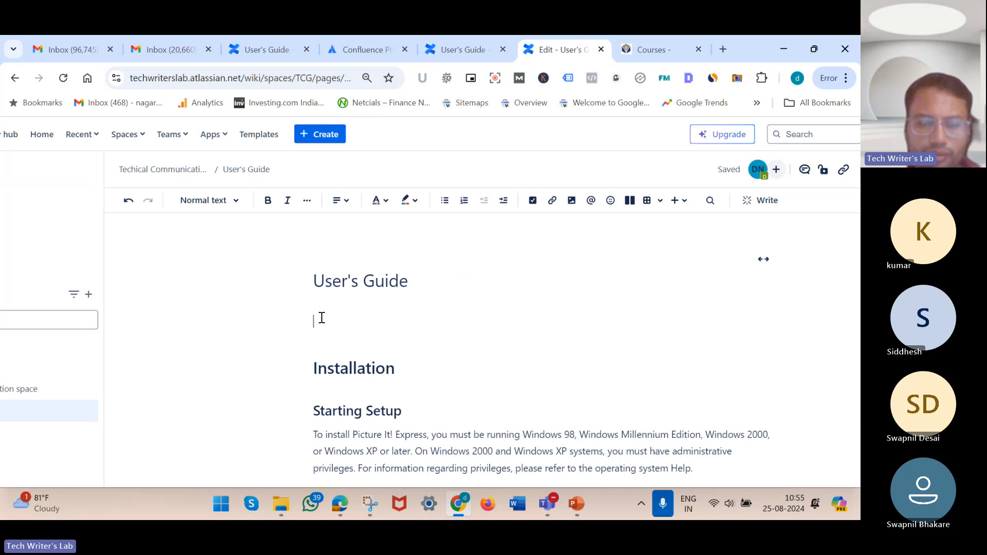
left_click(683, 204)
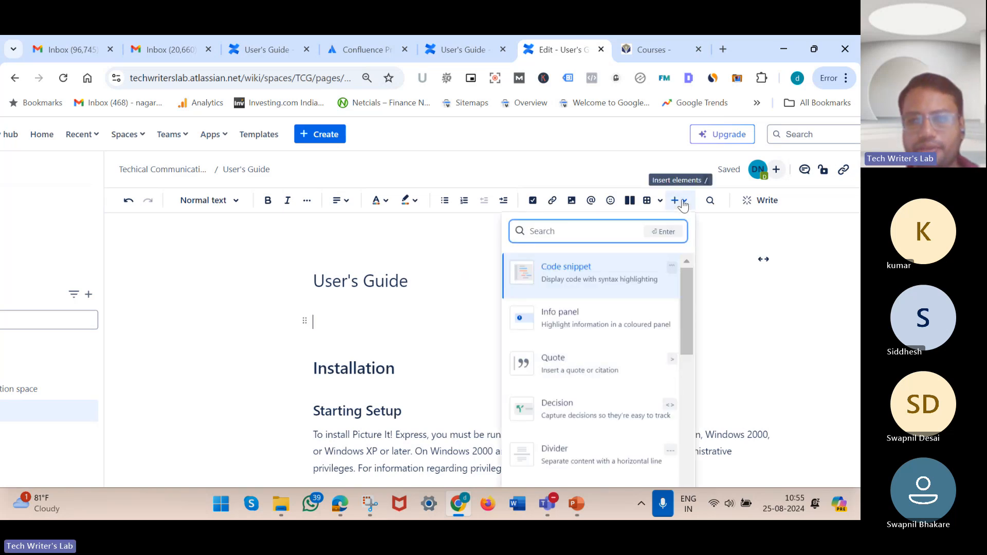
scroll(604, 368, "down", 3)
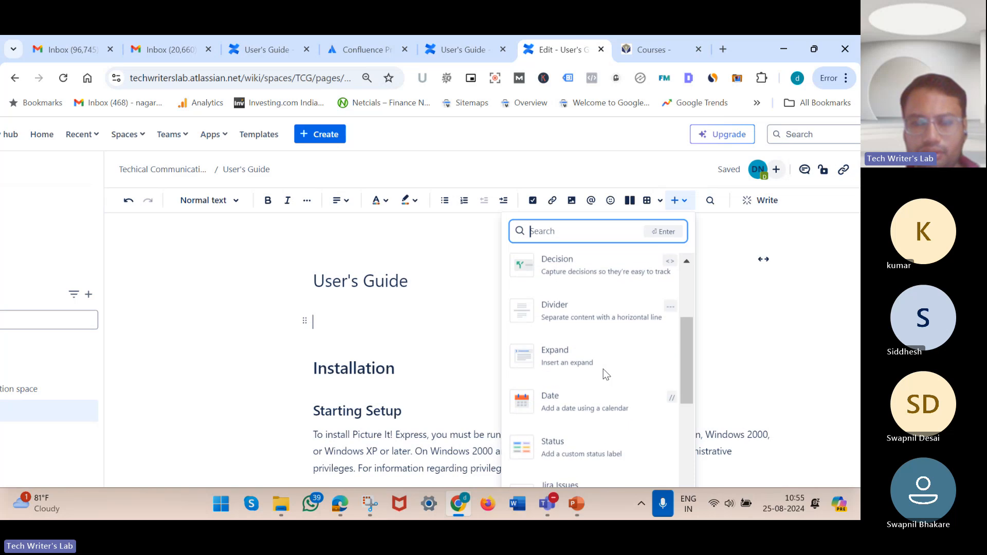
scroll(603, 368, "down", 4)
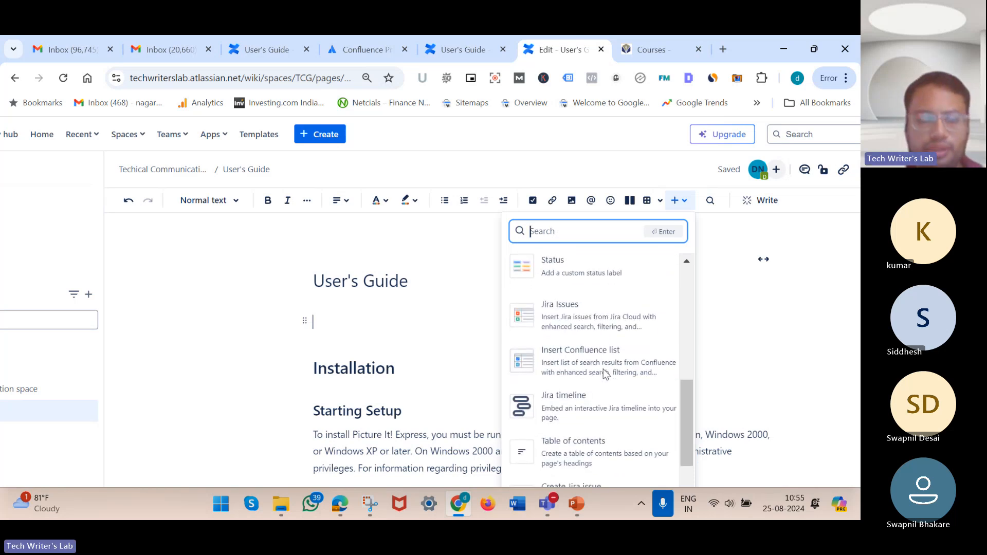
type("tab")
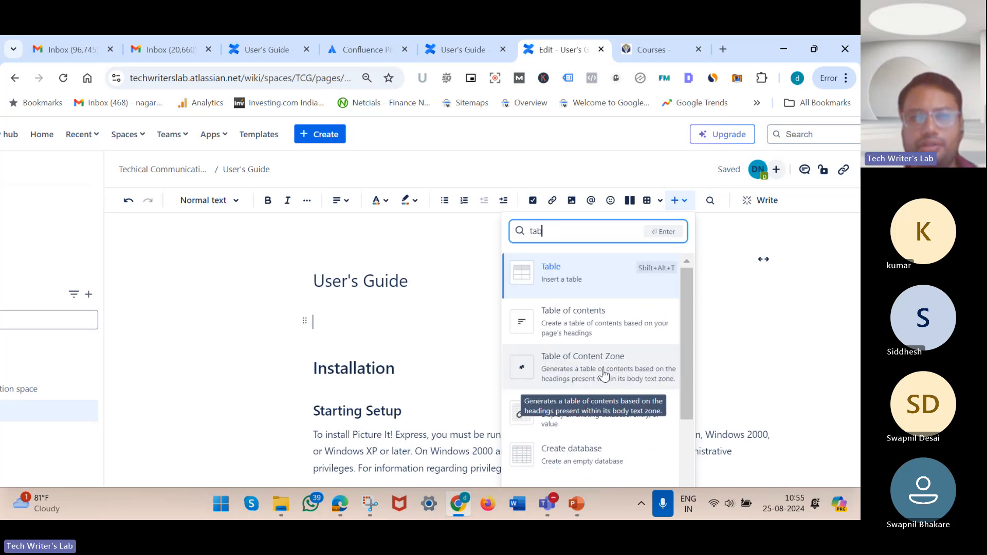
left_click(595, 327)
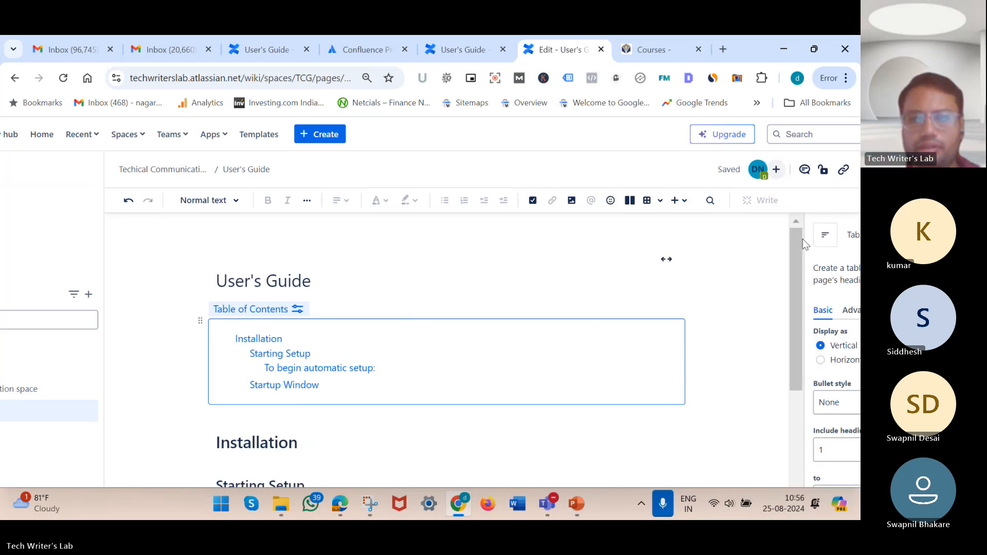
Enlarge the page view to 100%, try the Number bullet style on the table of contents, and settle on Square
left_click(367, 78)
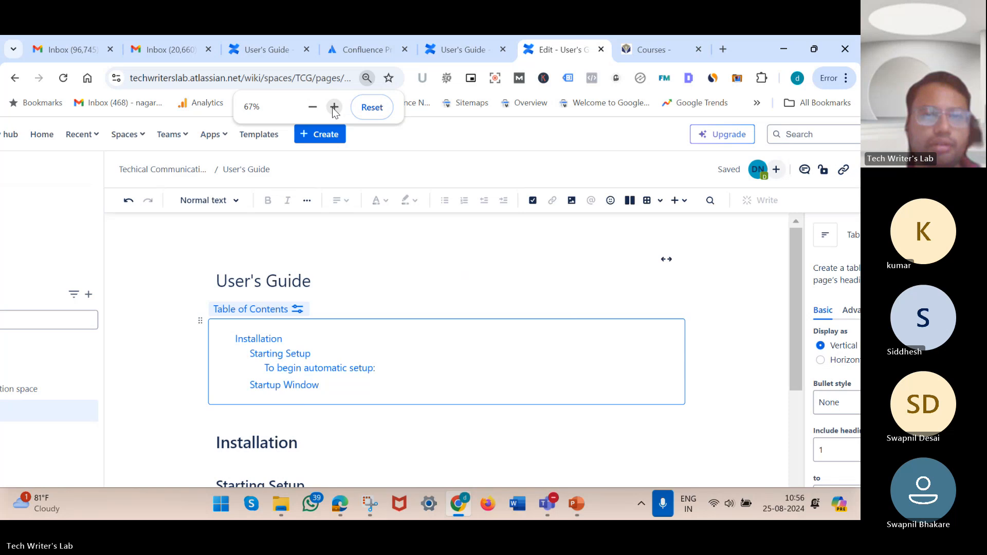
left_click(334, 107)
left_click(334, 107)
left_click(334, 107)
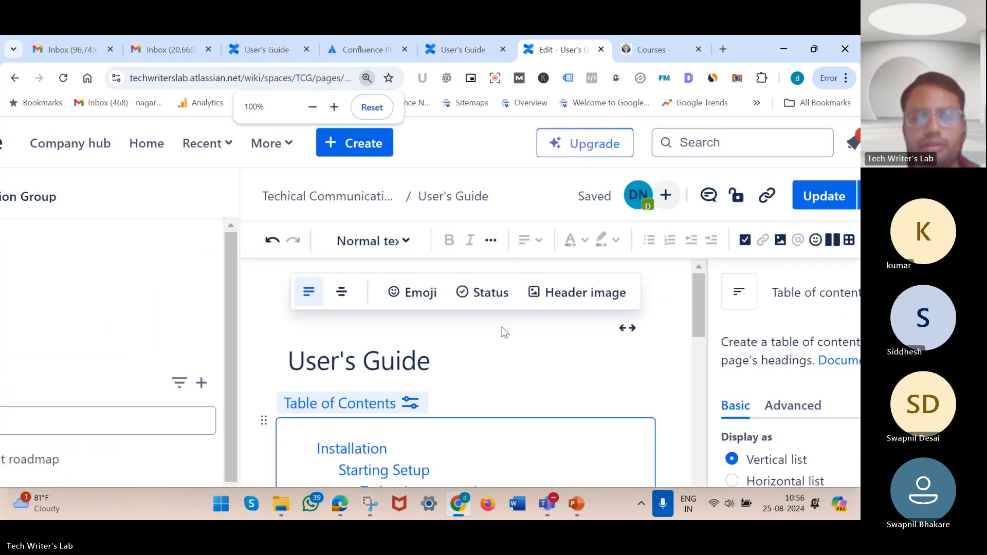
scroll(763, 414, "down", 2)
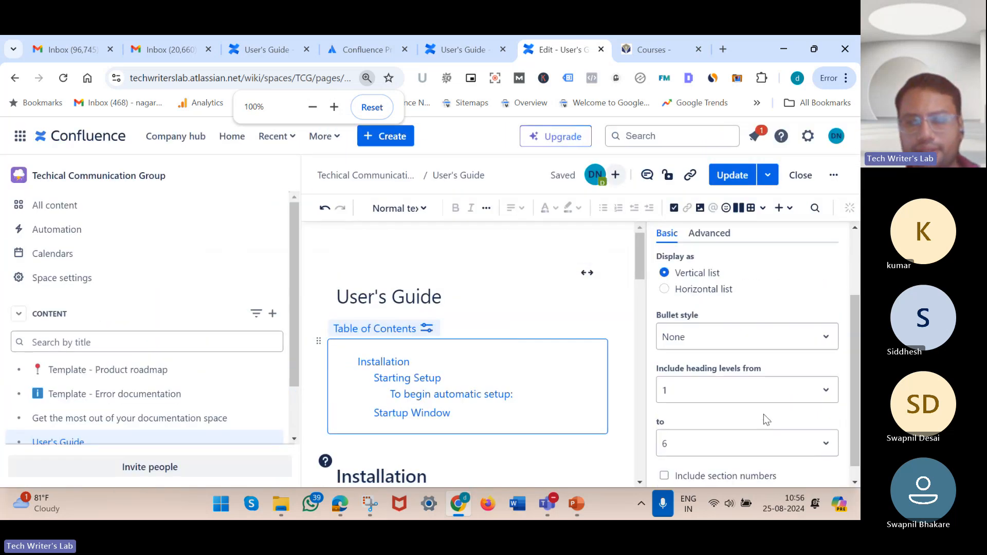
left_click(694, 321)
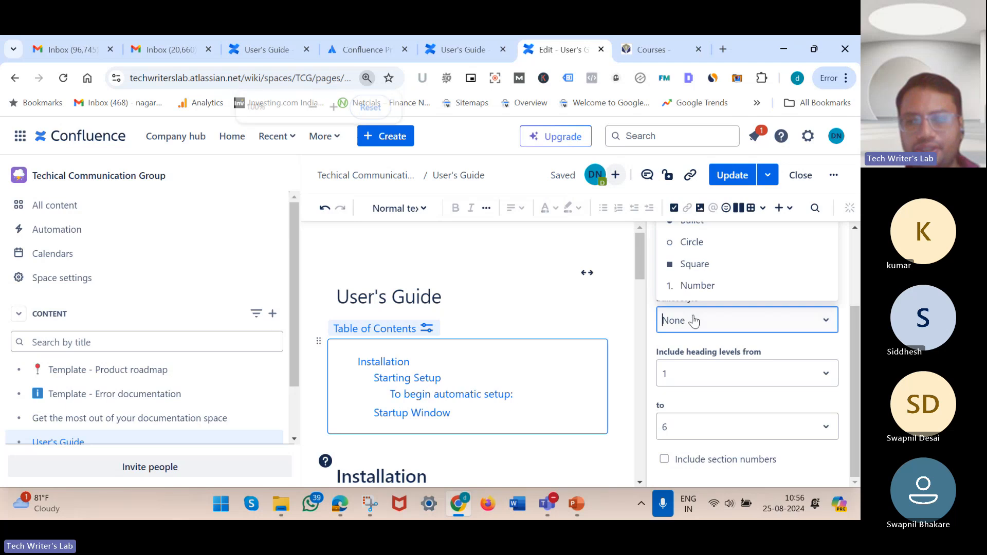
left_click(692, 287)
left_click(703, 316)
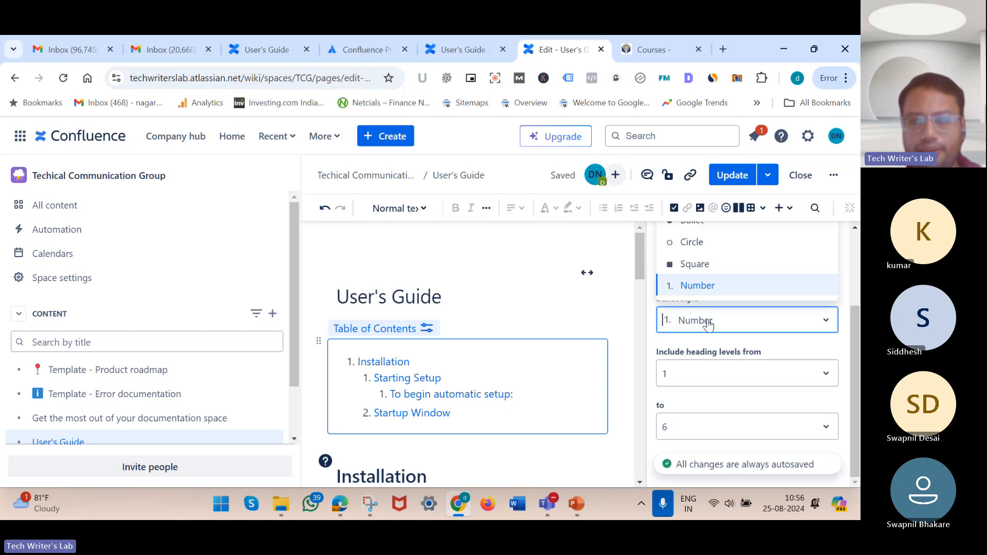
left_click(695, 264)
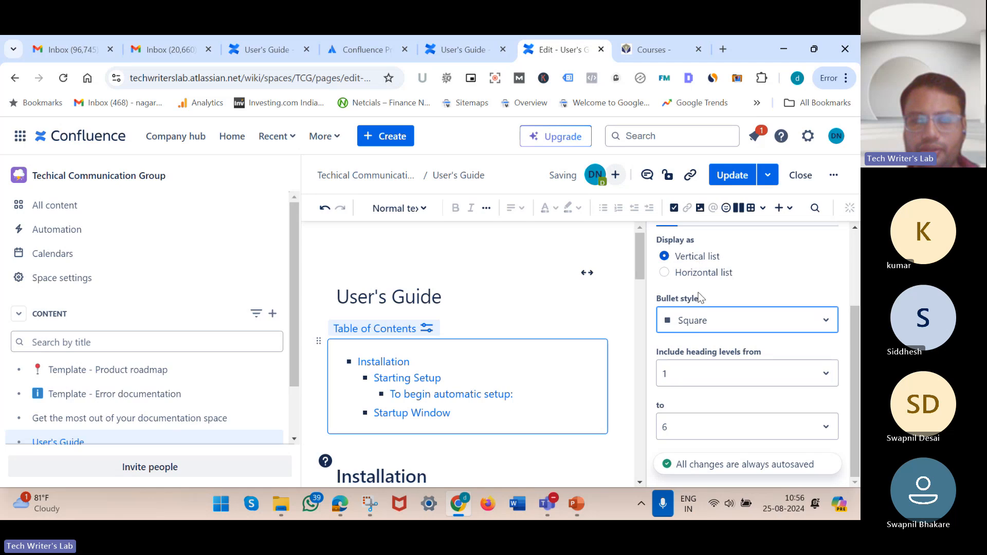
Try starting the table of contents at heading level 3 and restore the starting level to 1
left_click(734, 372)
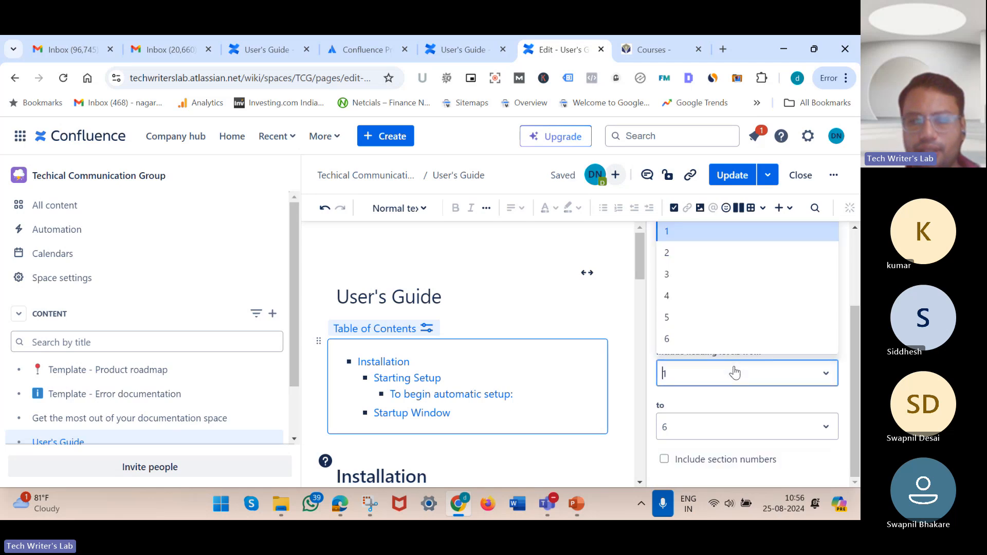
left_click(679, 276)
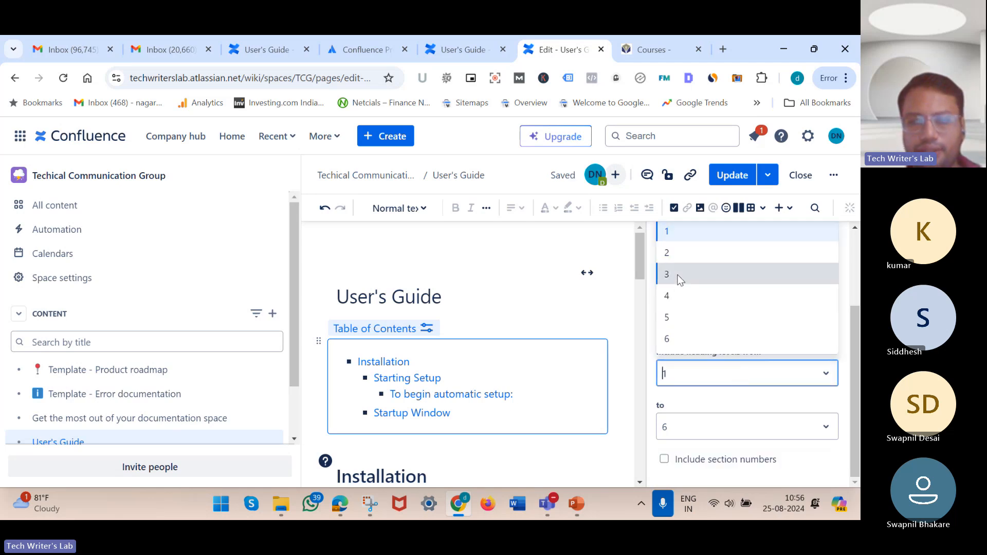
left_click(712, 372)
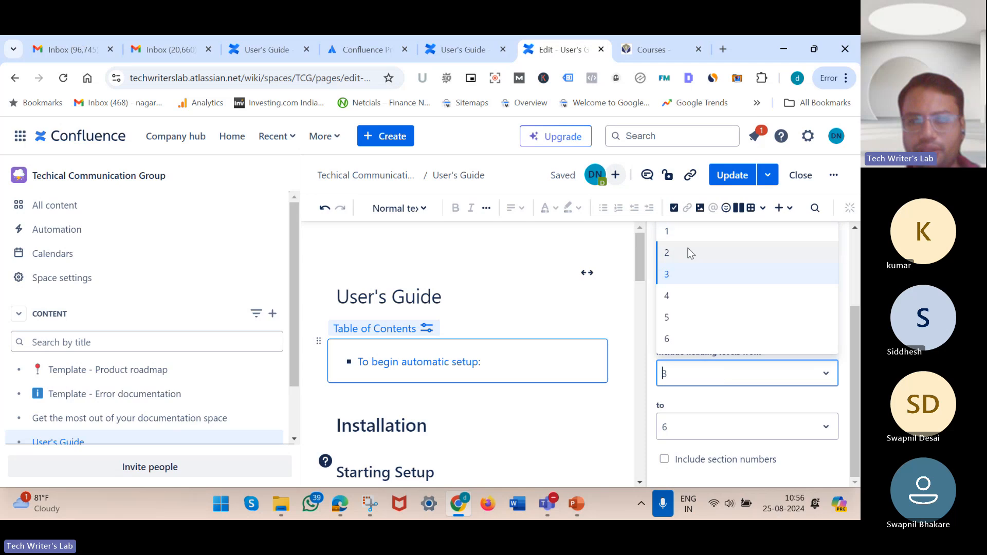
left_click(683, 233)
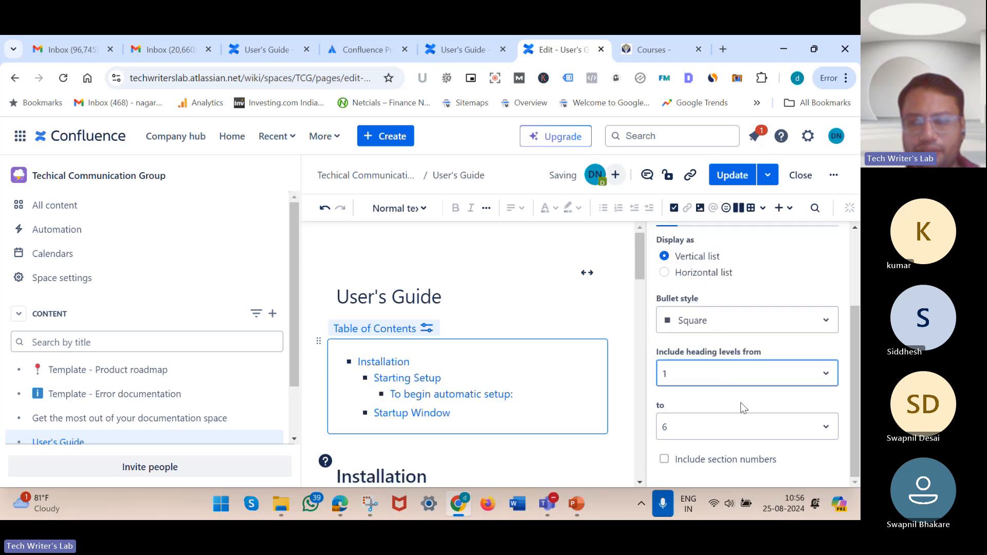
Publish the User's Guide update, review the published page down to the Startup Window section, and collapse the space sidebar
scroll(751, 434, "up", 3)
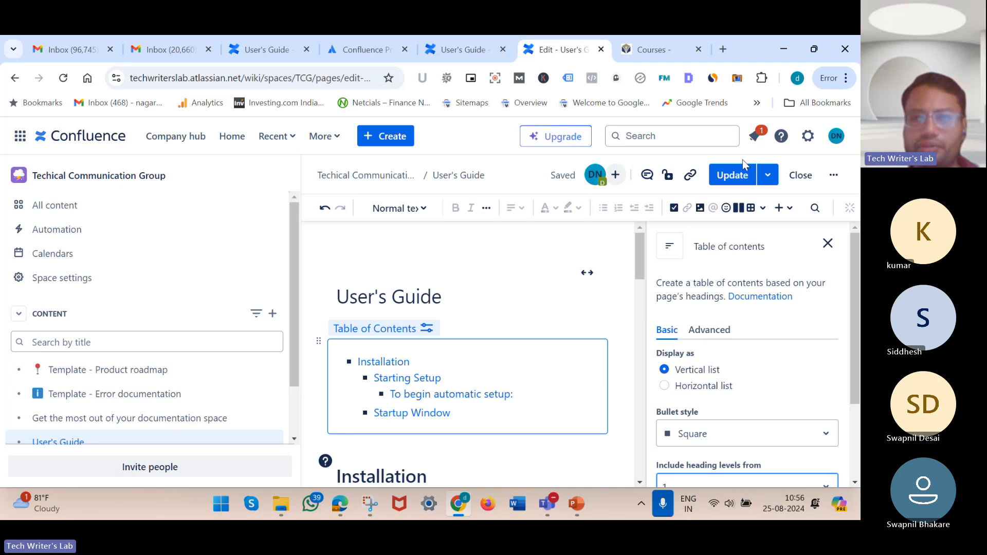
left_click(732, 176)
mouse_move(549, 262)
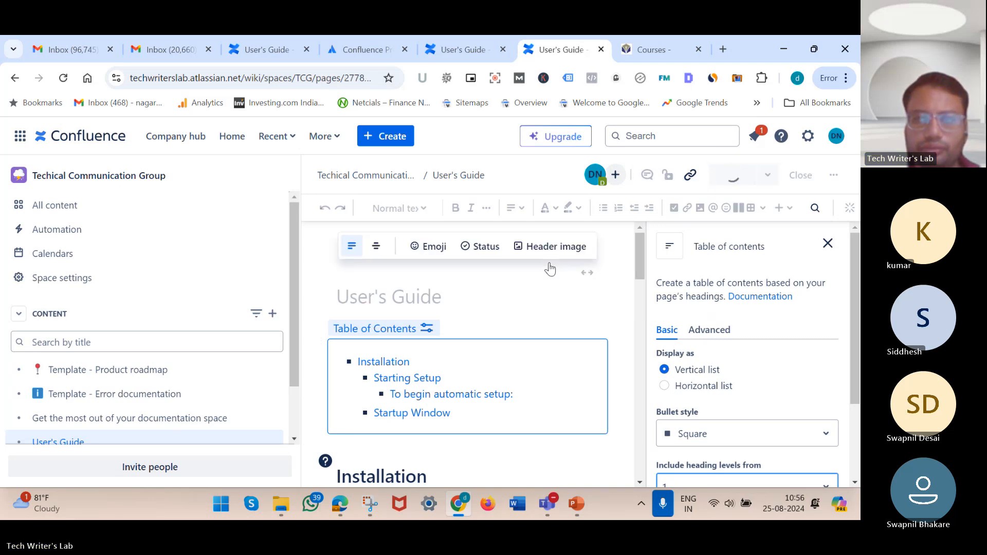
scroll(550, 268, "down", 10)
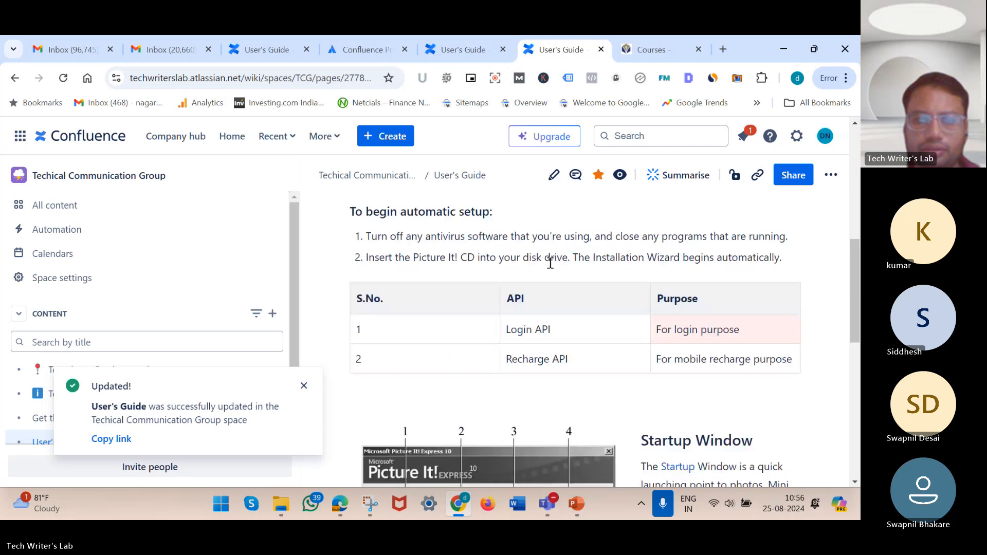
scroll(550, 268, "down", 3)
scroll(493, 211, "up", 1)
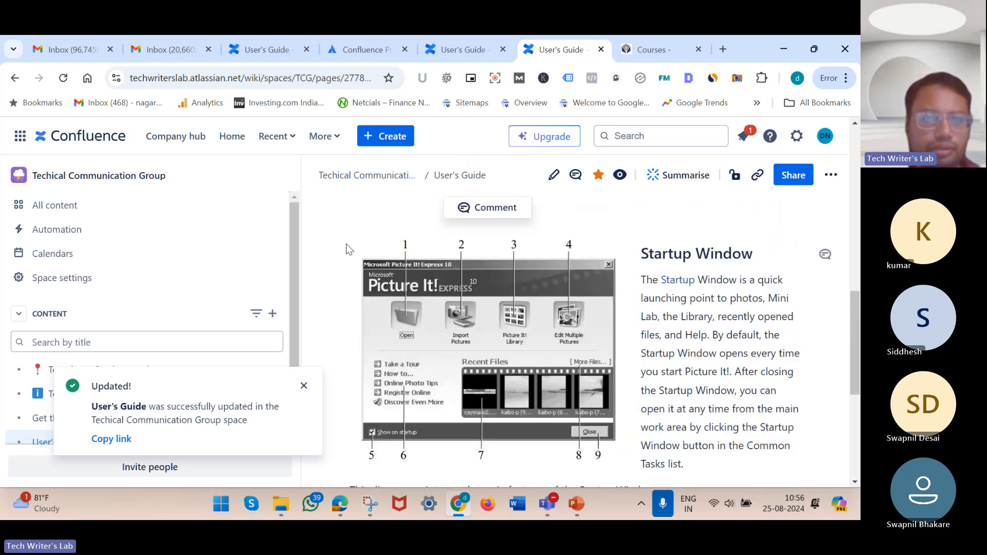
left_click_drag(233, 254, 144, 254)
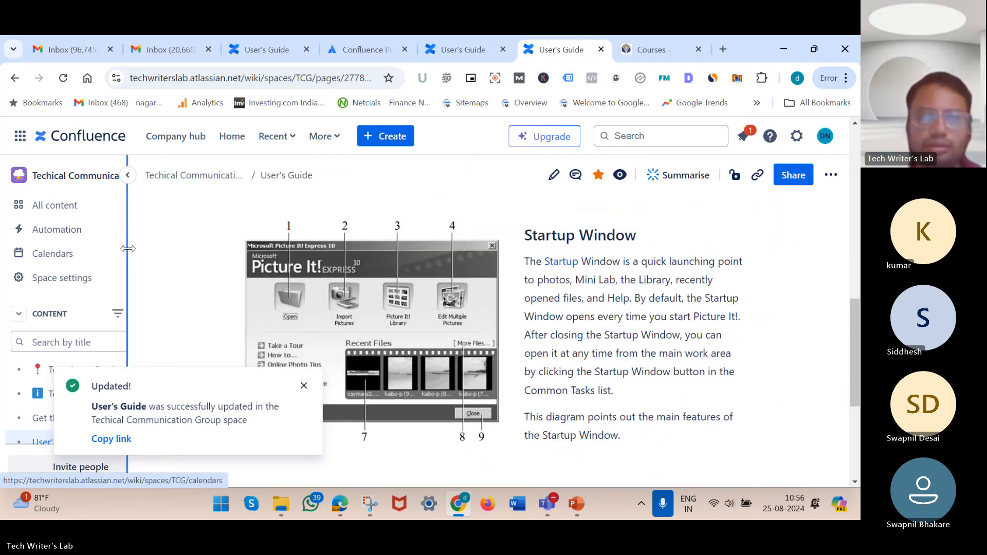
Reopen the User's Guide for editing and open the list of insertable elements on a new line below the Startup Window layout
left_click(554, 175)
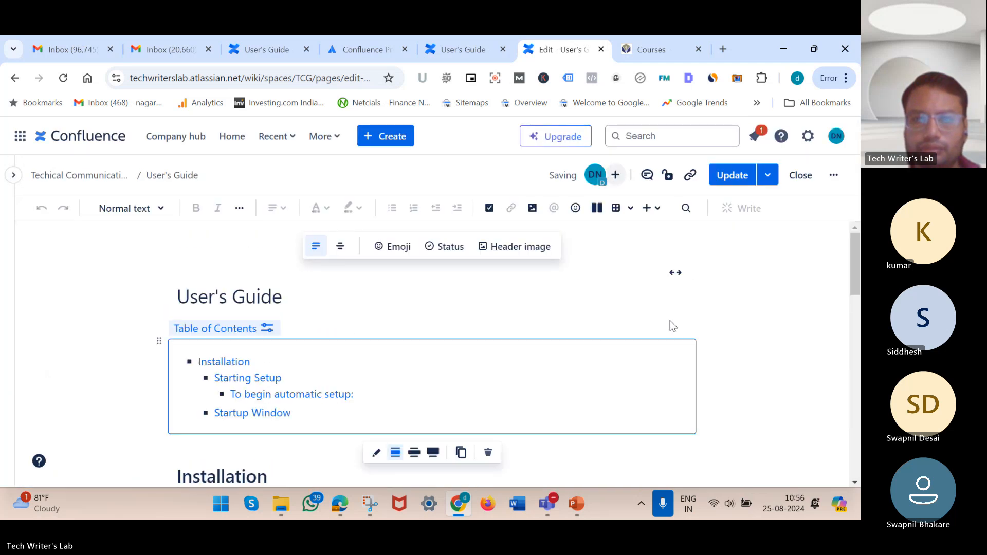
scroll(670, 326, "down", 3)
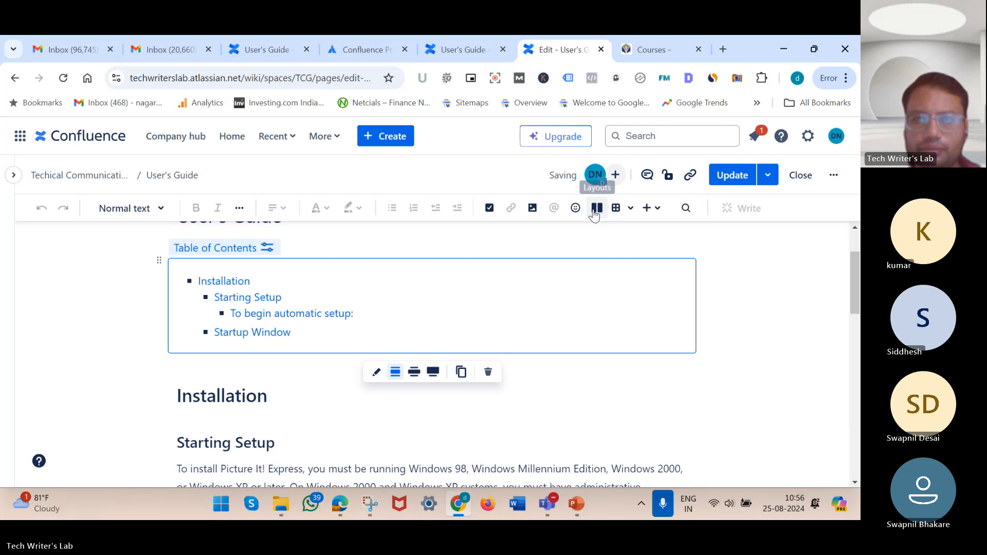
scroll(591, 322, "down", 10)
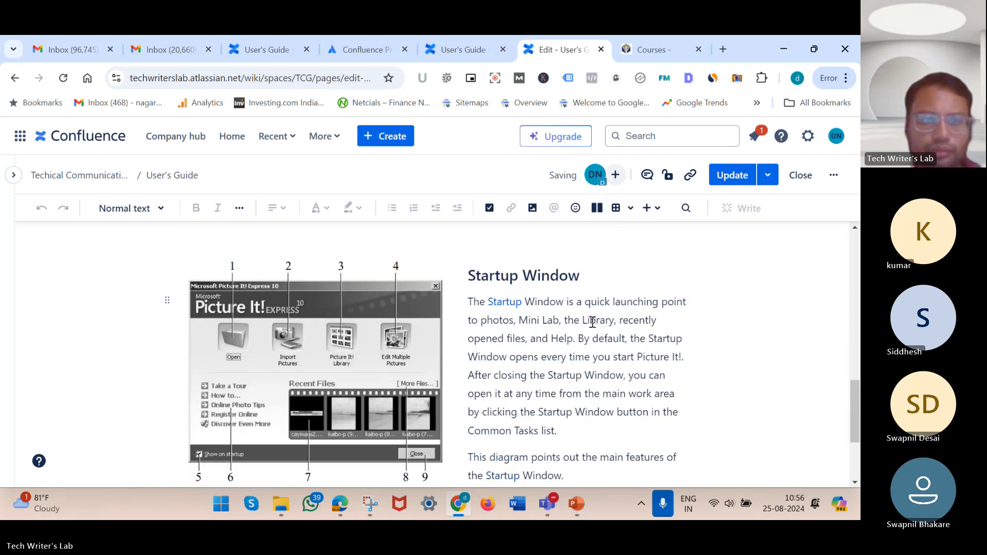
scroll(501, 341, "down", 3)
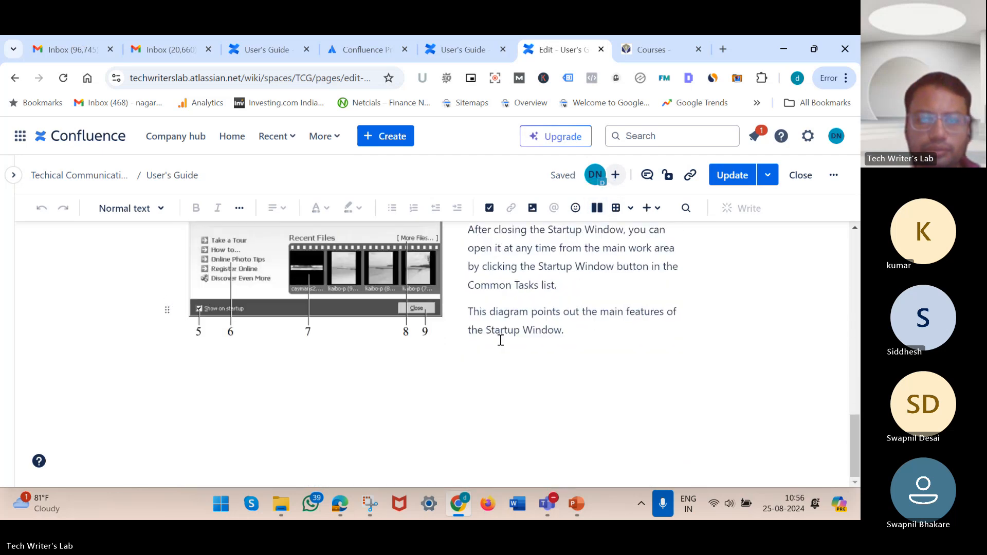
left_click(586, 348)
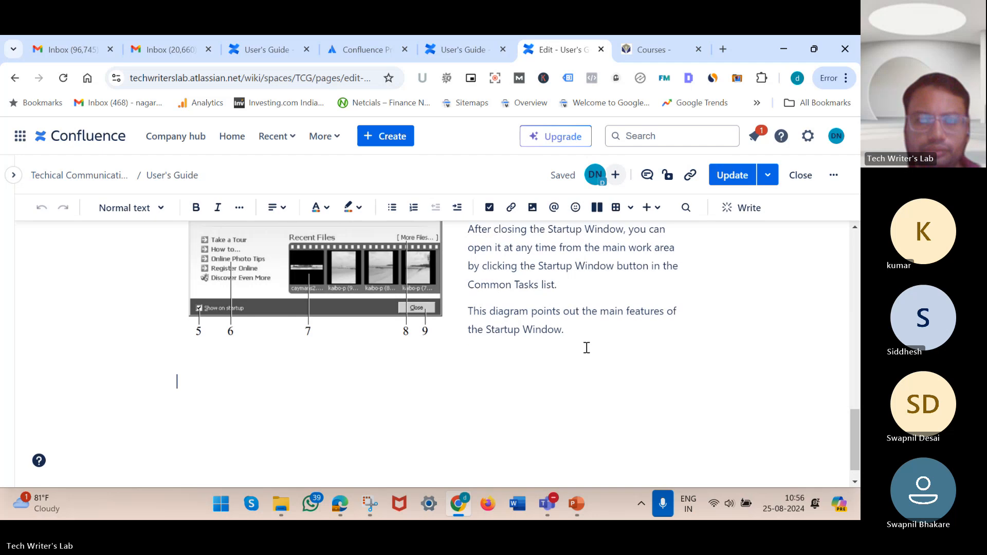
scroll(587, 348, "down", 1)
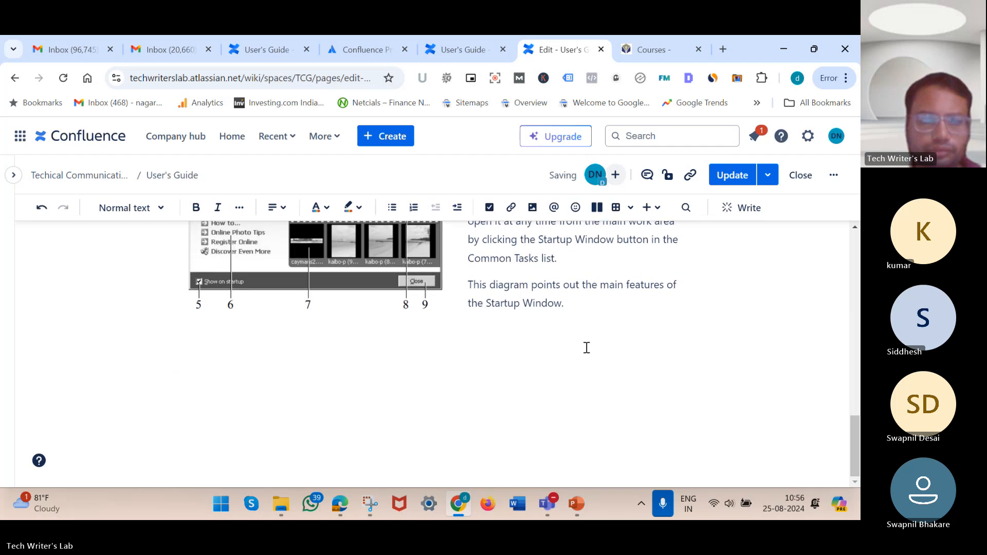
left_click(660, 208)
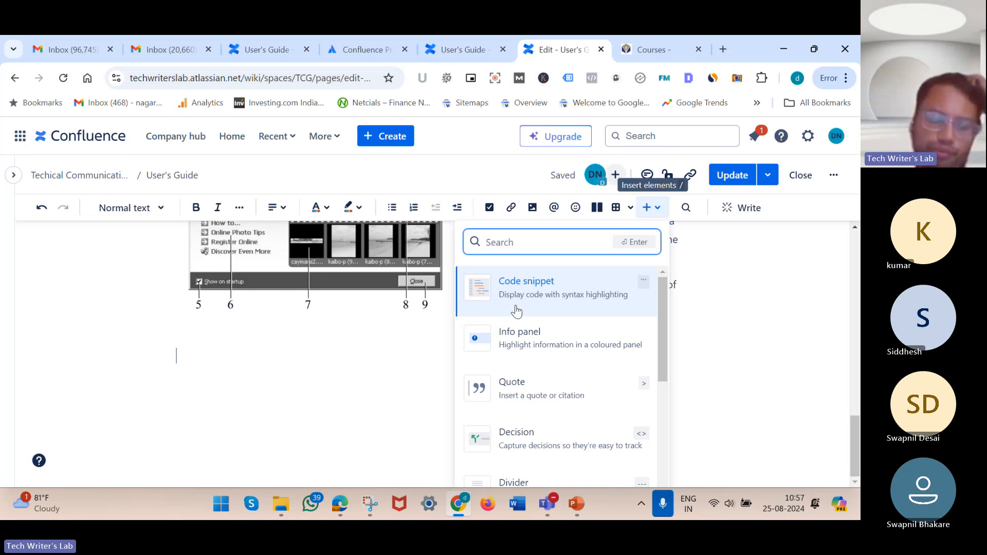
Switch to File Explorer, open API Guide_Nov2020 from the TWL folder's Sample API Doc subfolder in Word, and browse its parameter tables
left_click(282, 506)
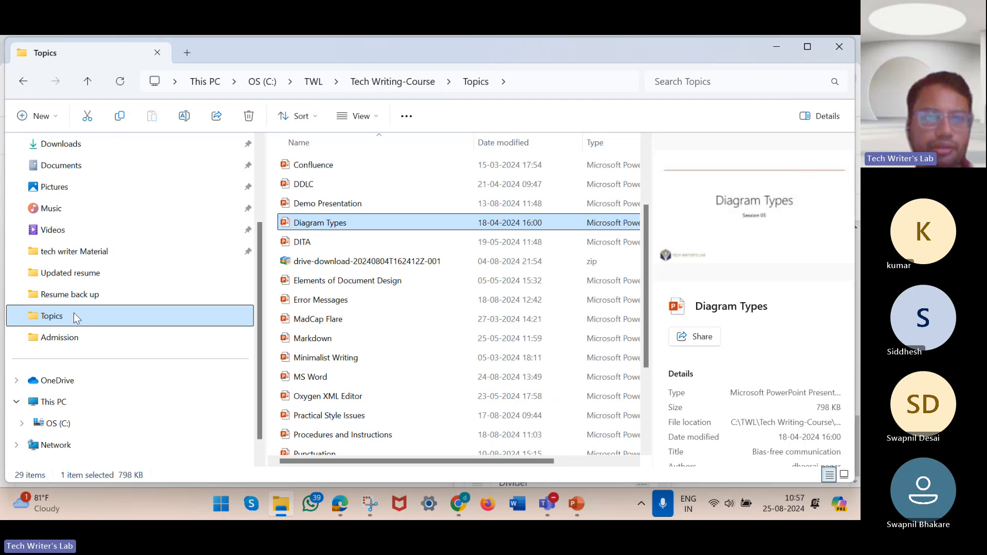
left_click(76, 317)
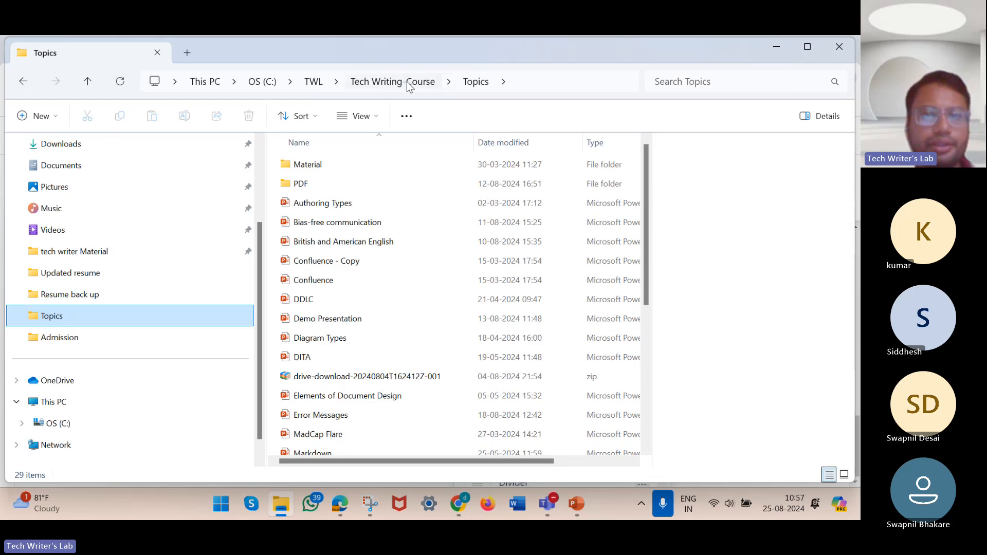
left_click(409, 86)
left_click(308, 82)
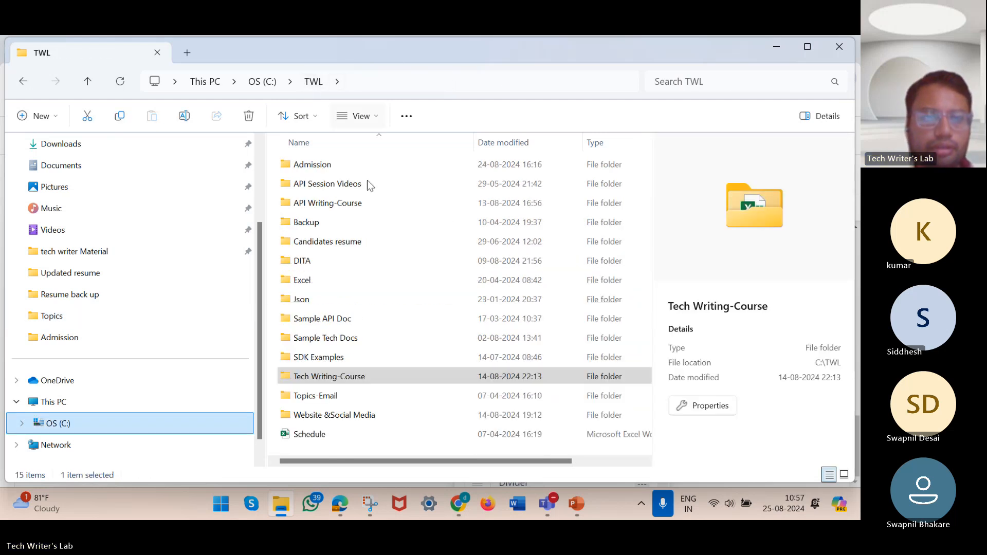
left_click(348, 323)
double_click(349, 323)
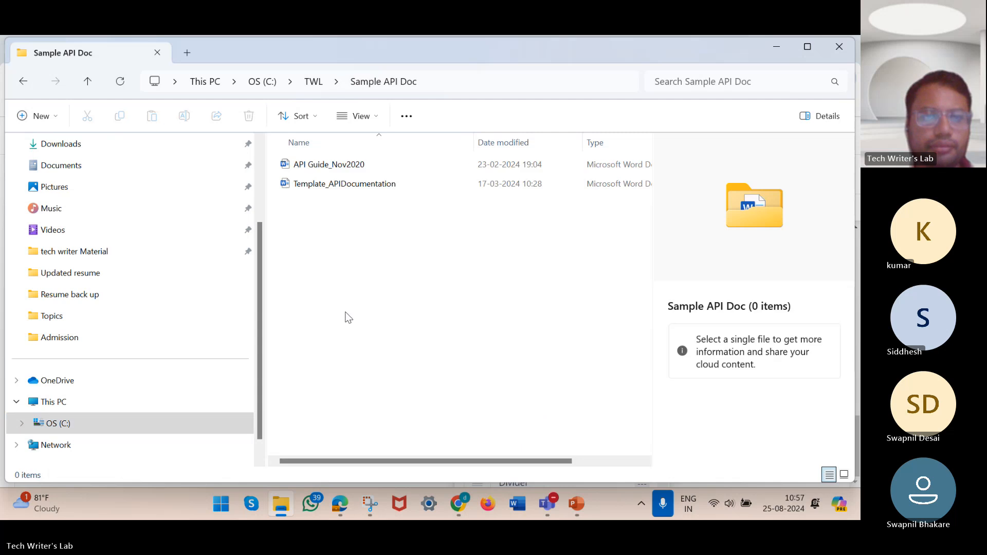
double_click(329, 164)
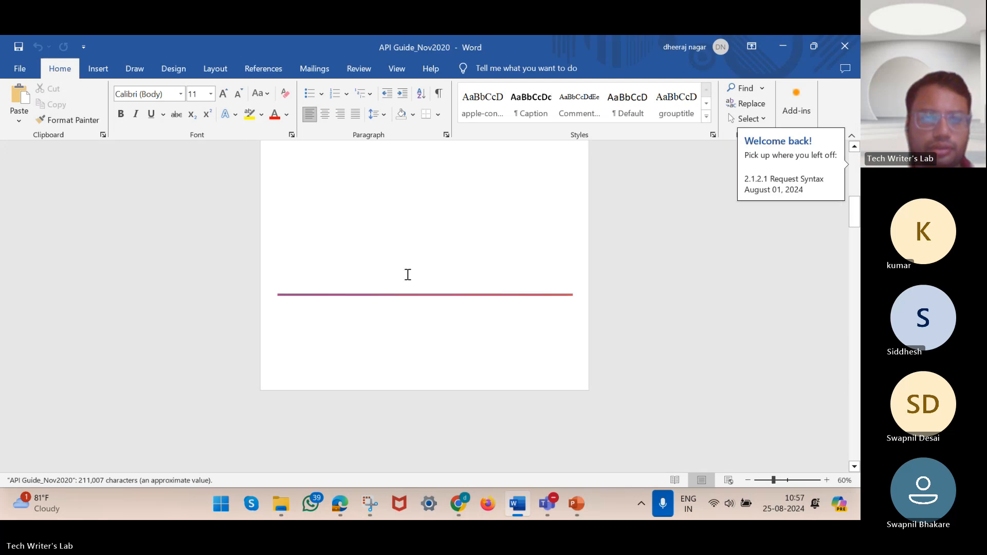
scroll(408, 275, "down", 20)
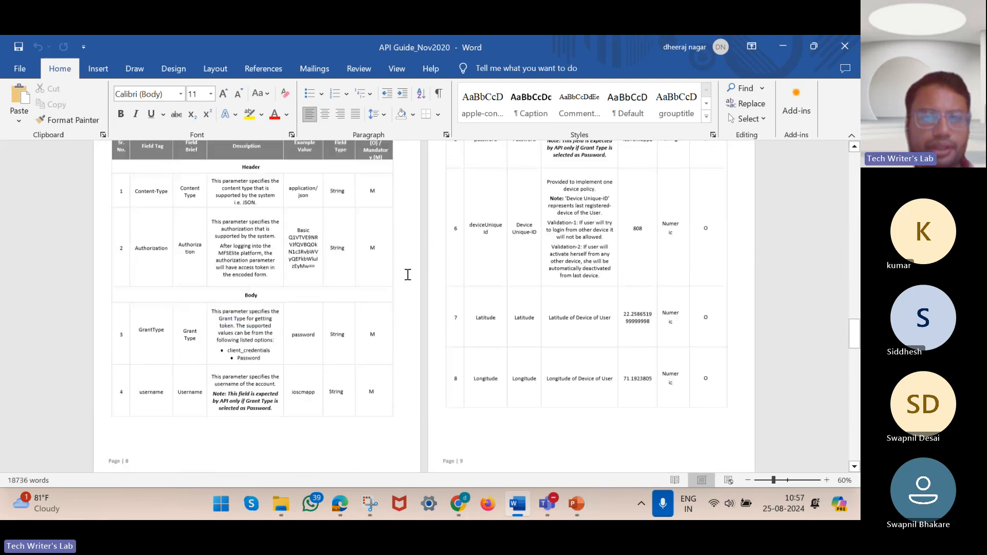
Find section 2.1.1.4 Example in the API guide and copy the whole JSON request for the Android app detail
scroll(408, 275, "down", 15)
scroll(407, 275, "up", 2)
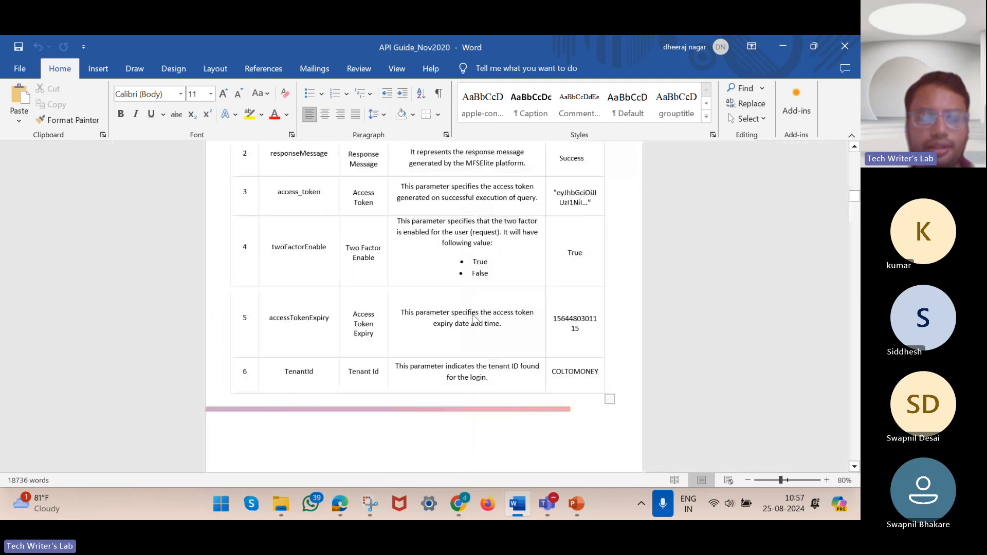
scroll(472, 319, "down", 10)
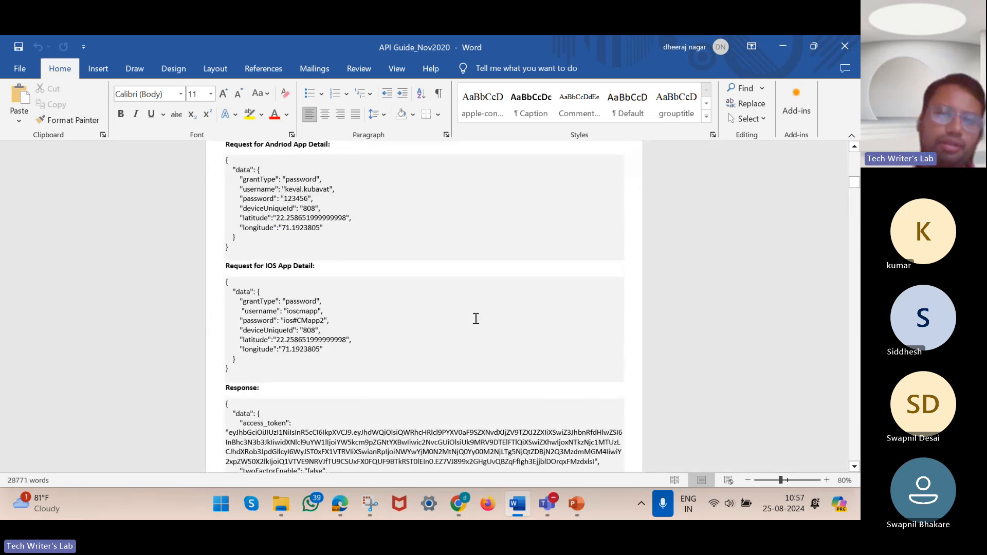
scroll(248, 251, "up", 1)
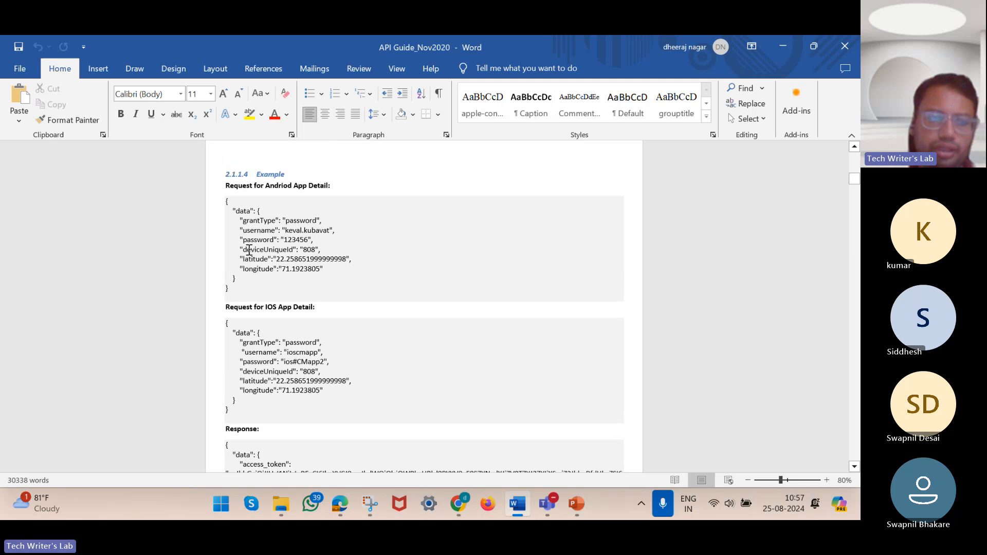
scroll(249, 250, "up", 4)
left_click_drag(153, 354, 99, 222)
key("ctrl+c")
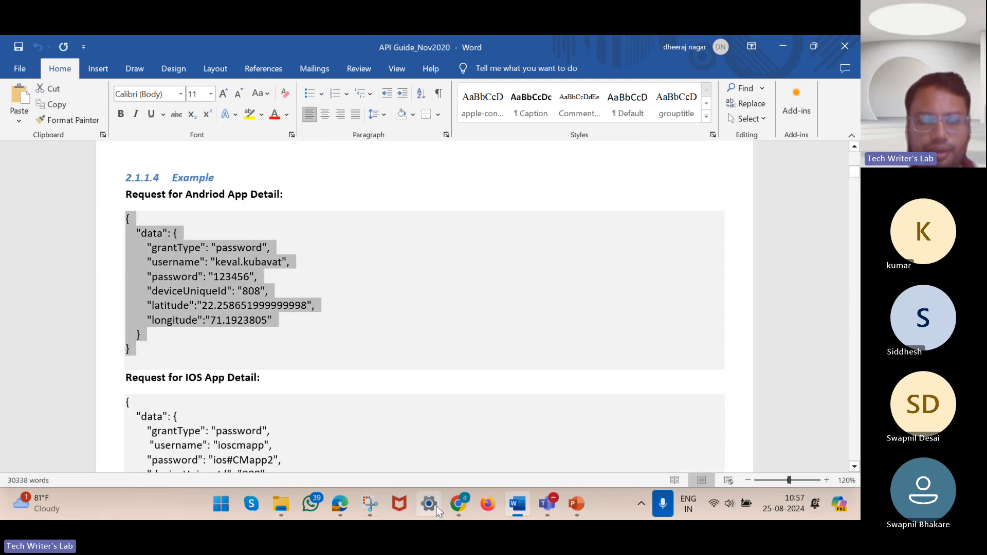
Switch to Confluence, insert a code snippet below the Startup Window layout, and paste the copied JSON request, including its password field
left_click(460, 514)
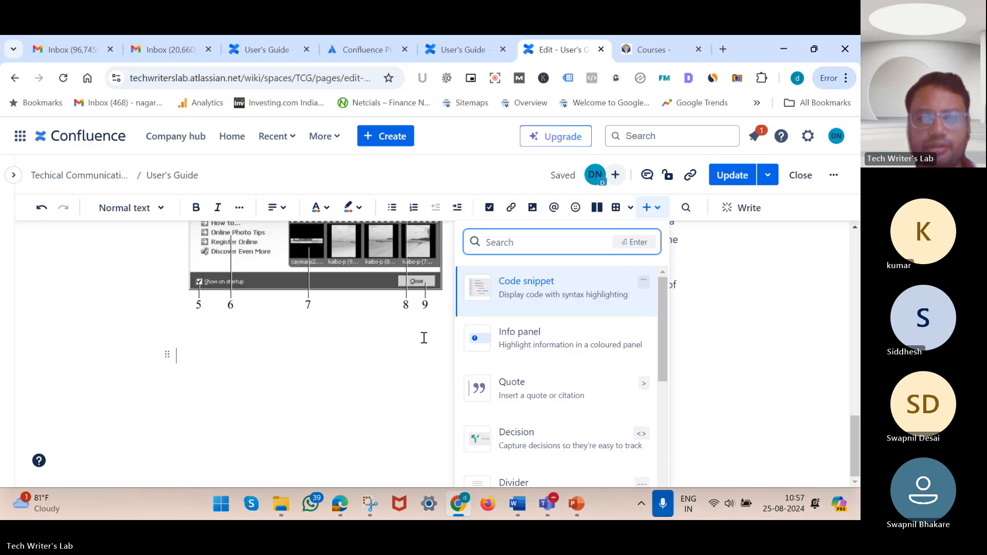
left_click(564, 304)
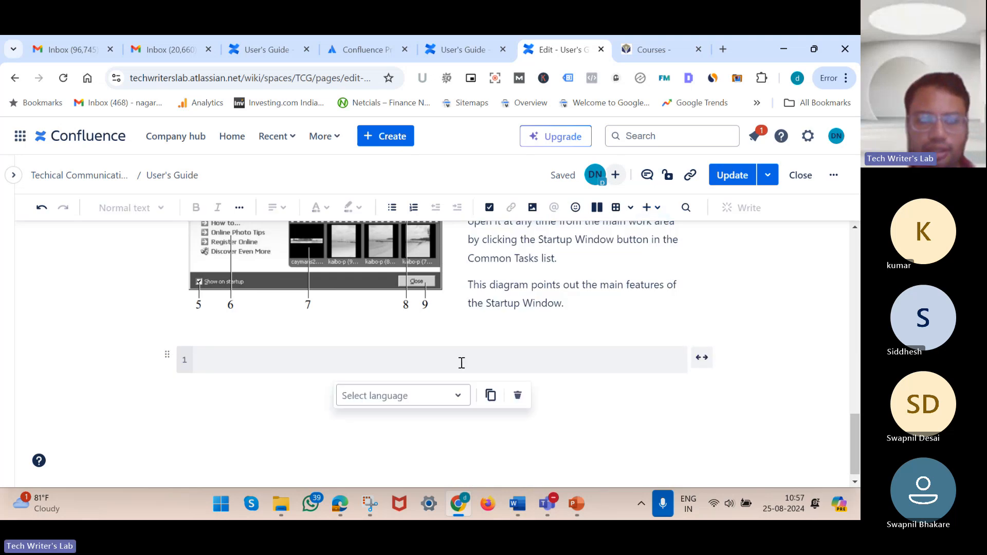
key("ctrl+v")
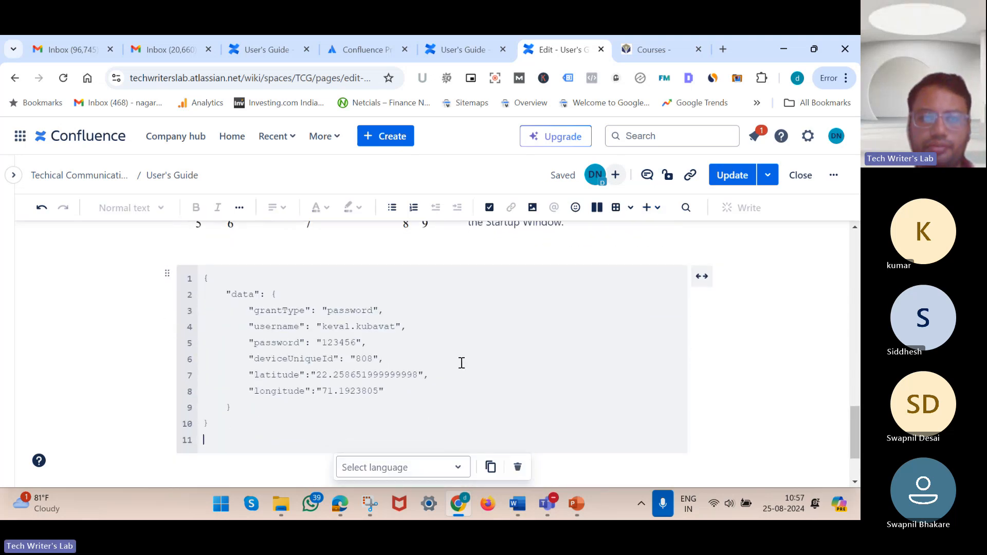
scroll(461, 363, "down", 1)
Insert an info panel on a new line below the code snippet
left_click(232, 427)
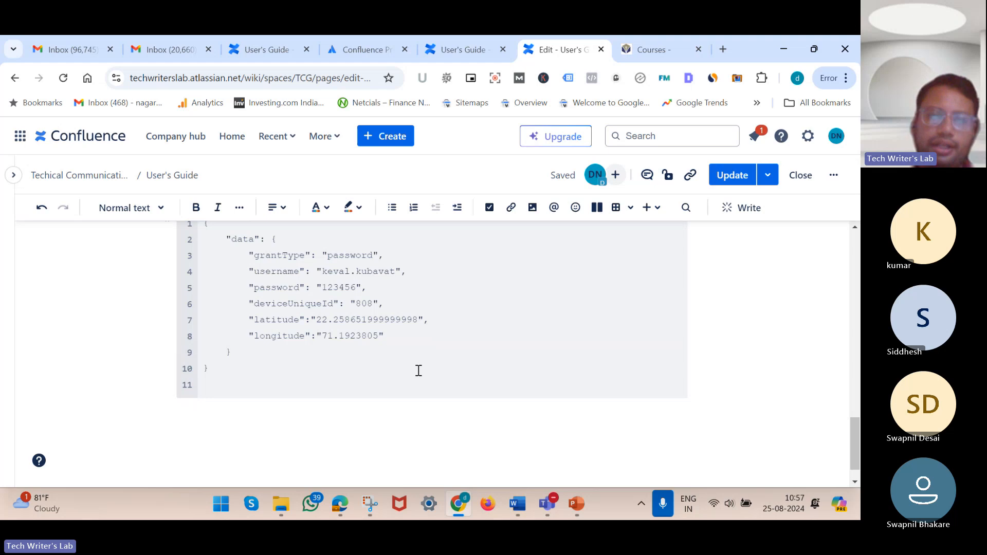
left_click(649, 208)
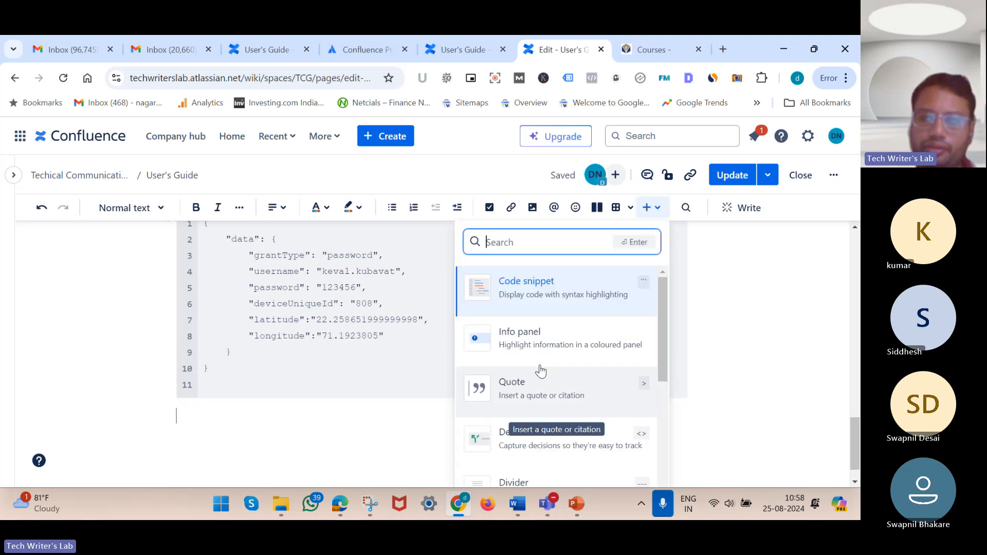
left_click(549, 344)
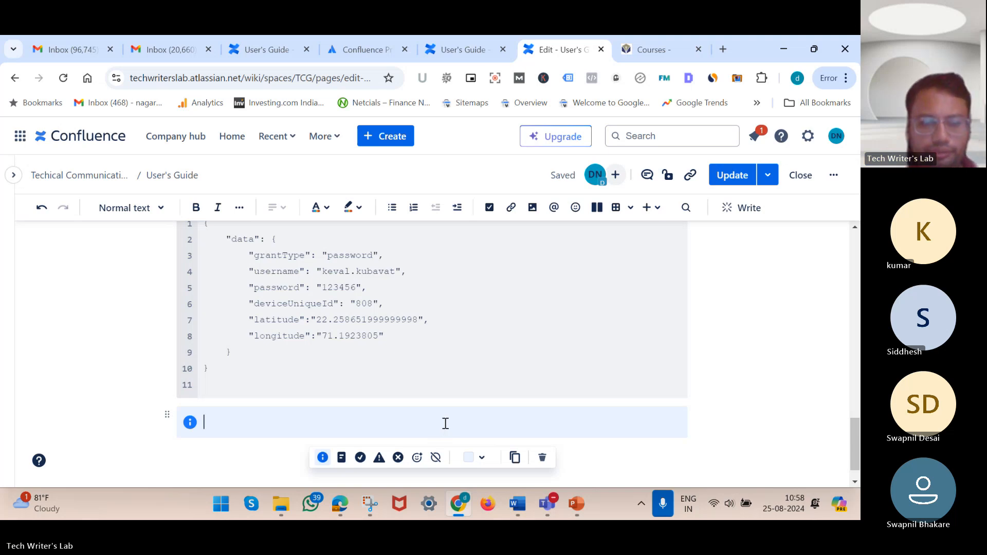
type("Error me")
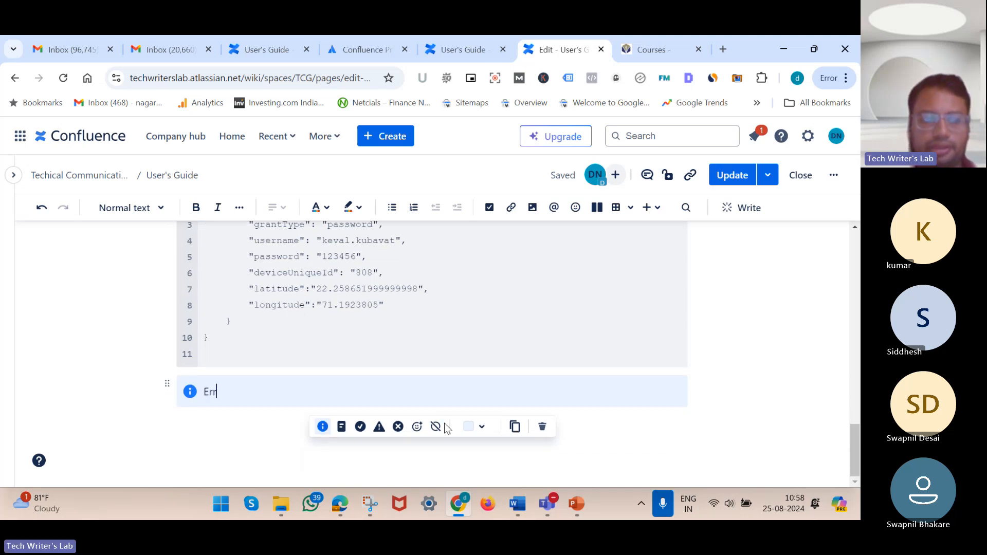
key("BackSpace")
key("BackSpace")
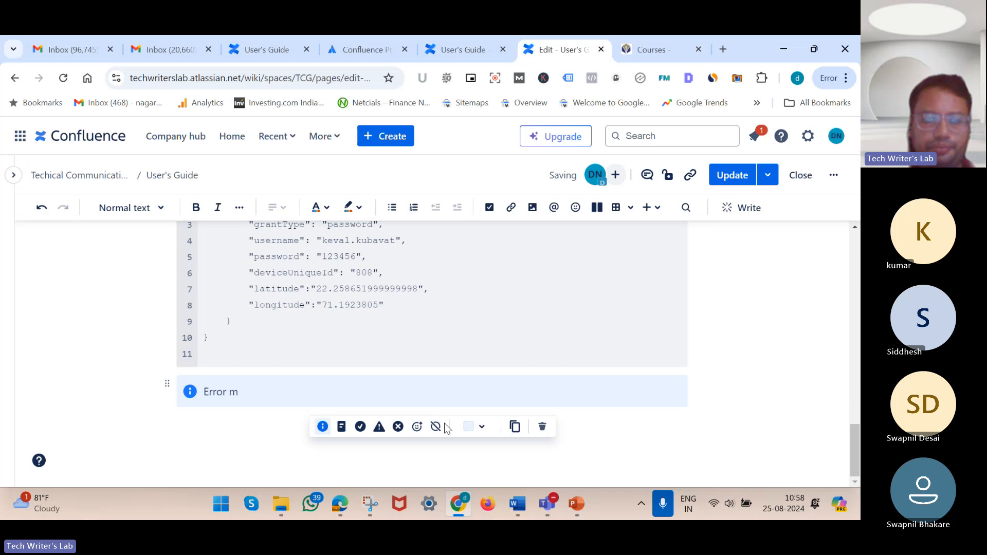
key("BackSpace")
key("BackSpace")
key("BackSpace")
Write "Dont click on delete button." in the info panel and continue on a new line below it
type("Do")
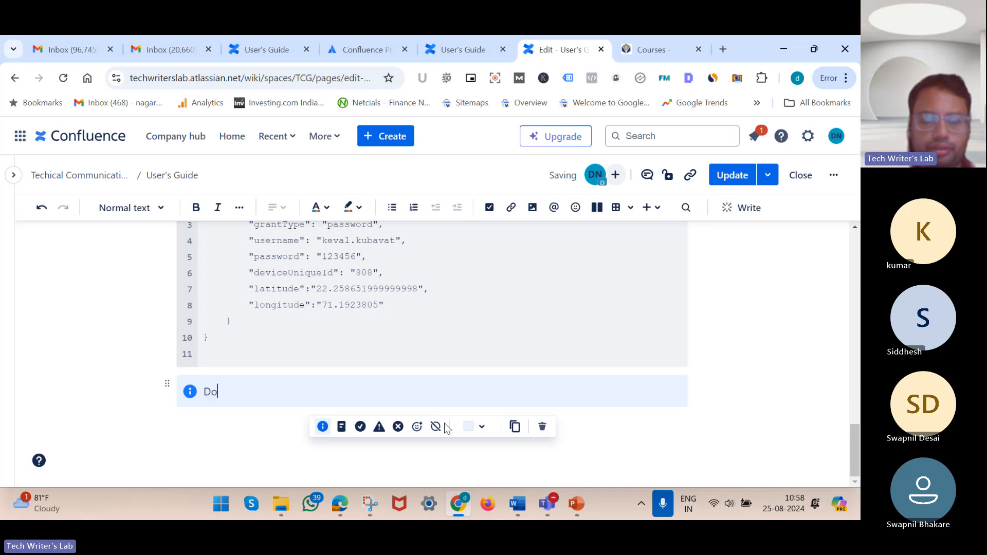
type("nt click on")
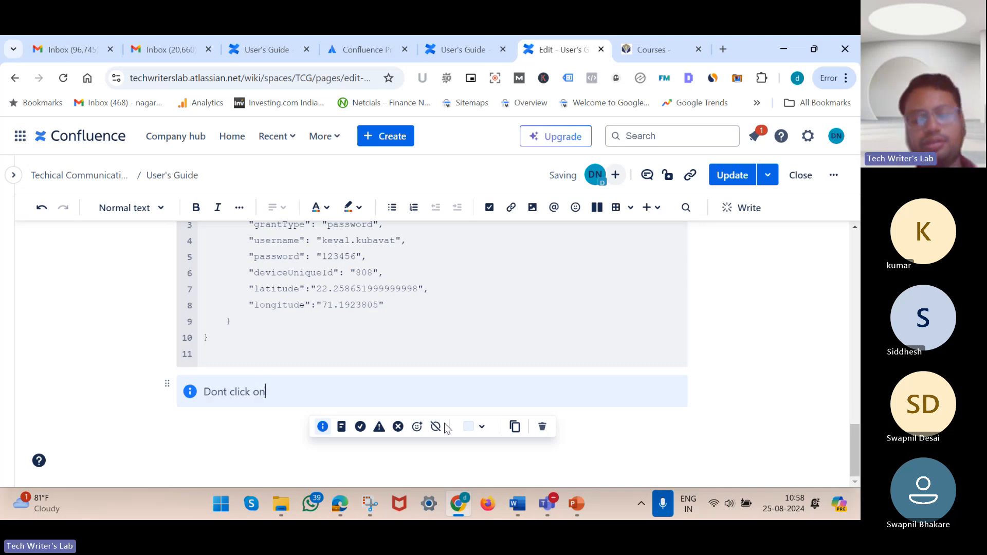
type(" delete ")
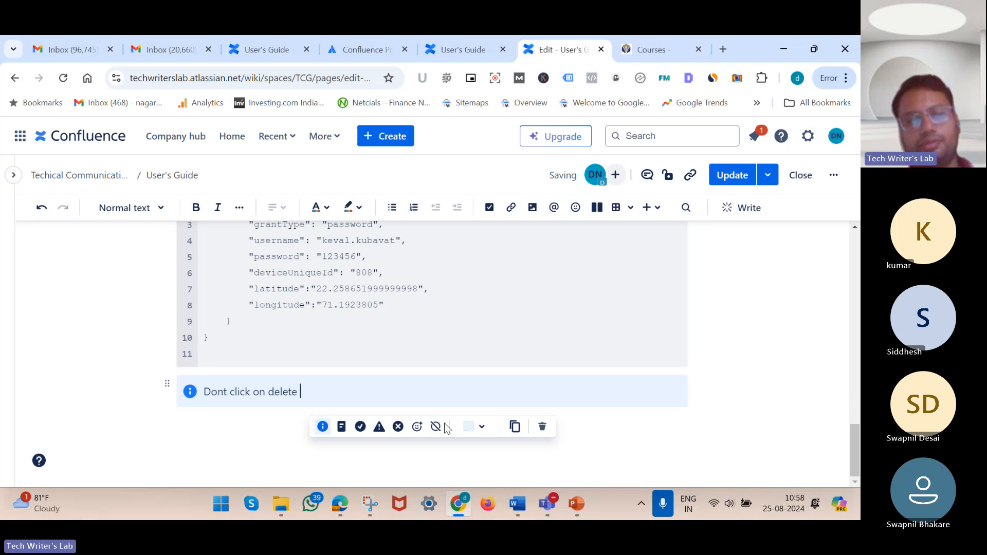
type("cbutton.")
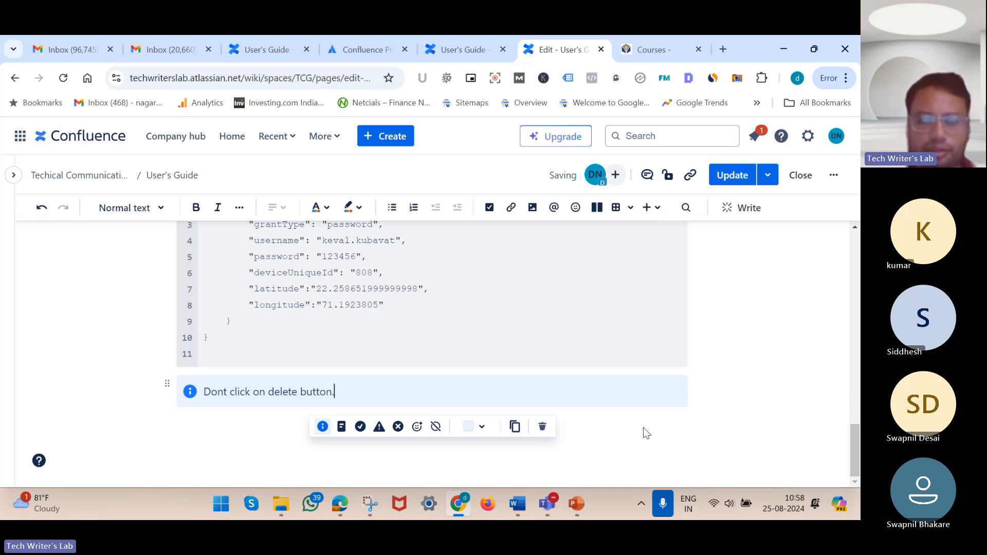
left_click(593, 427)
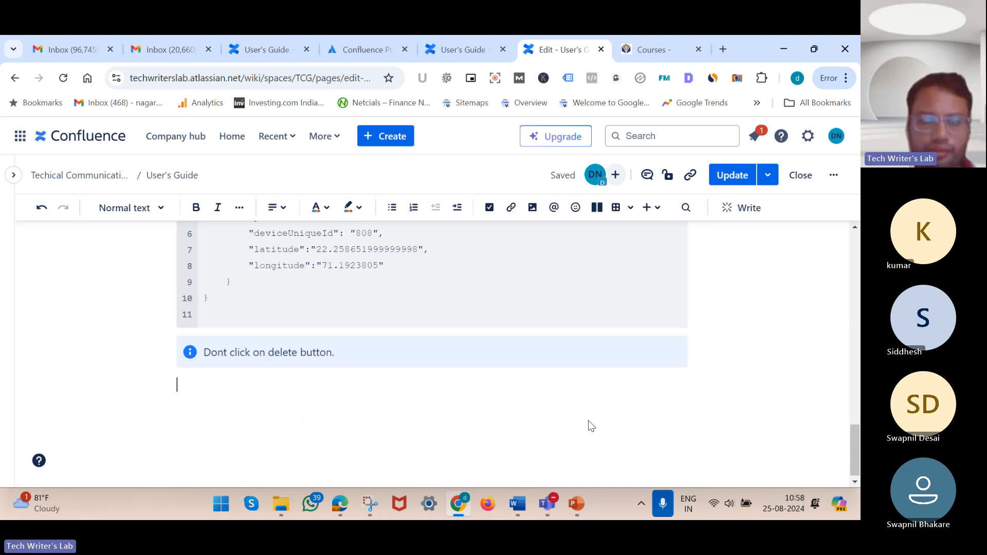
Insert a quote block below the info panel
left_click(655, 209)
scroll(603, 356, "down", 1)
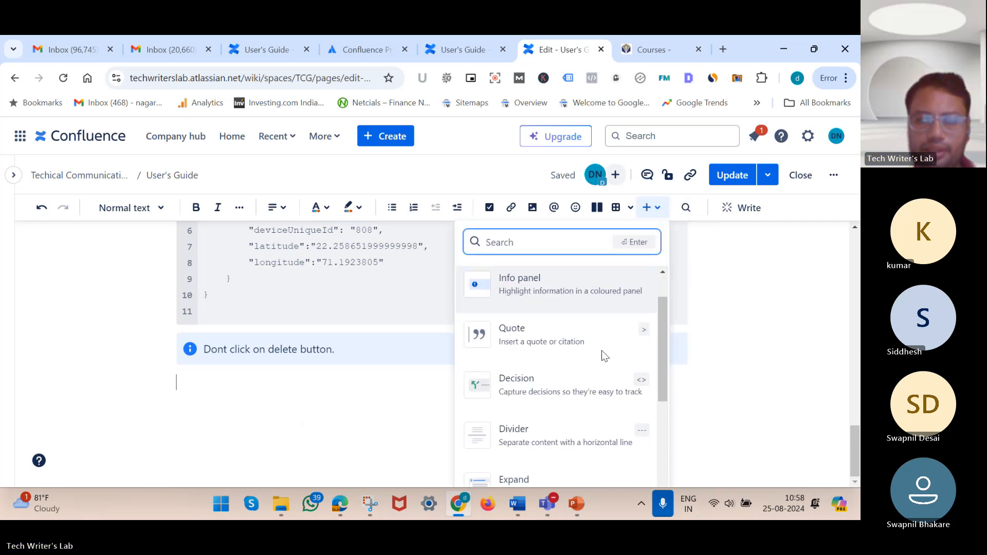
key("Escape")
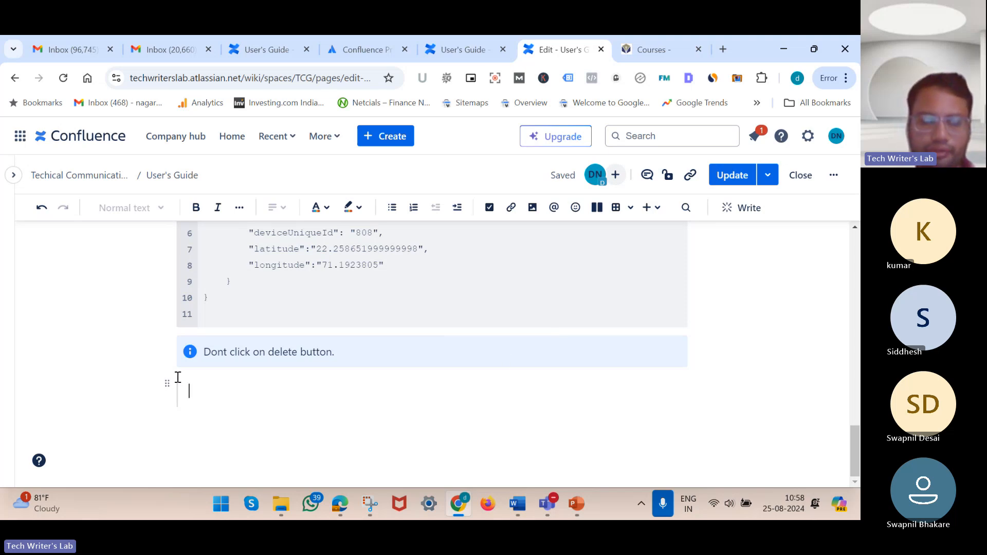
scroll(179, 383, "up", 5)
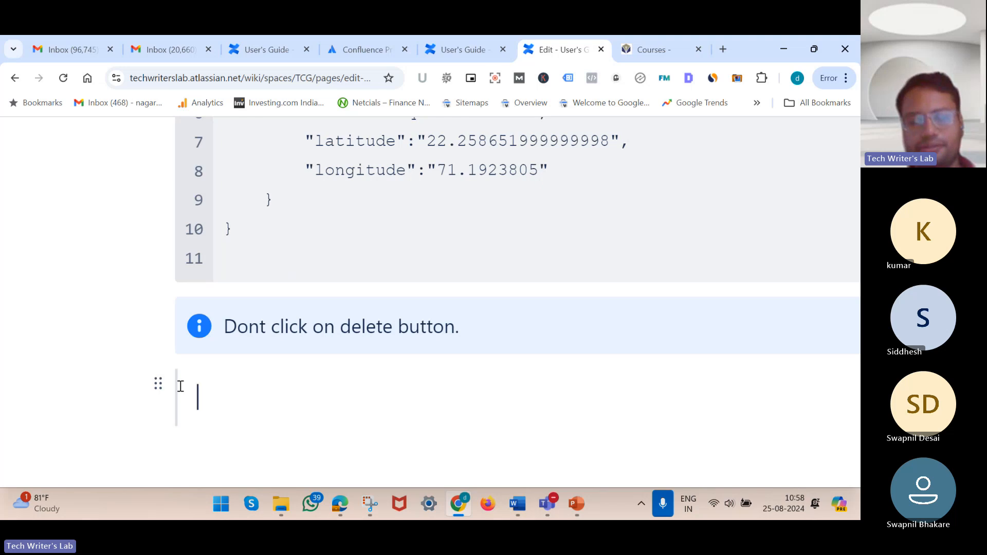
scroll(180, 387, "down", 5)
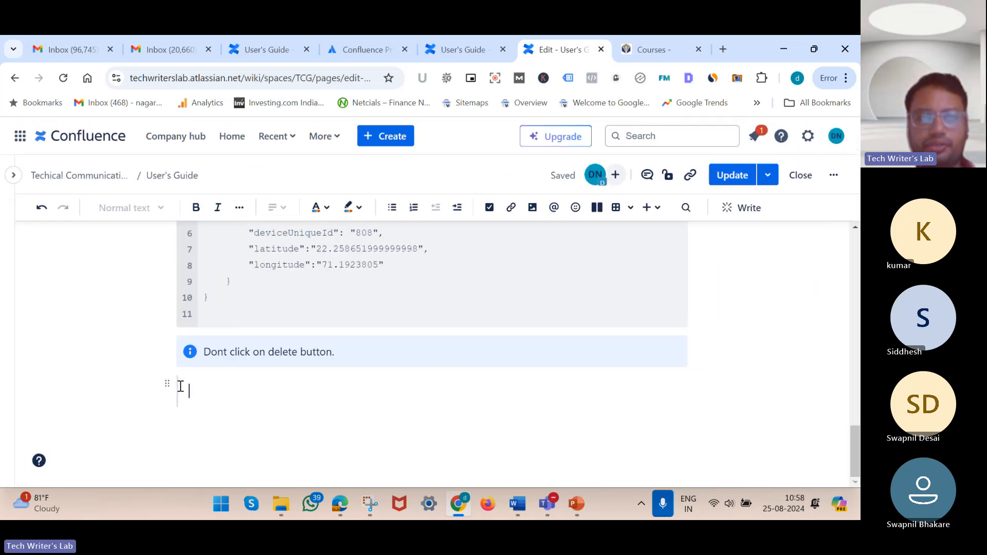
Search Google for "quotes" in a new browser tab and look through the results
left_click(723, 49)
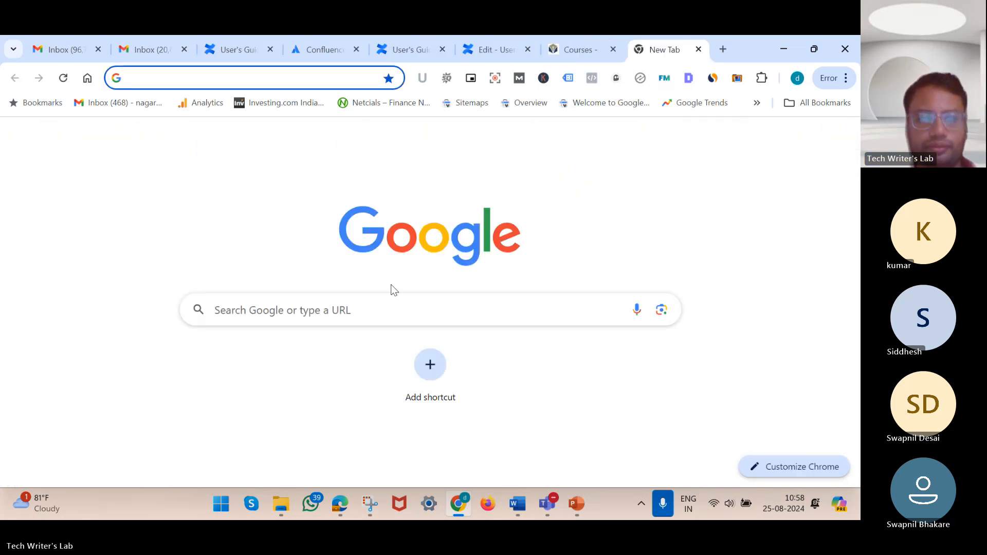
left_click(400, 305)
type("qy")
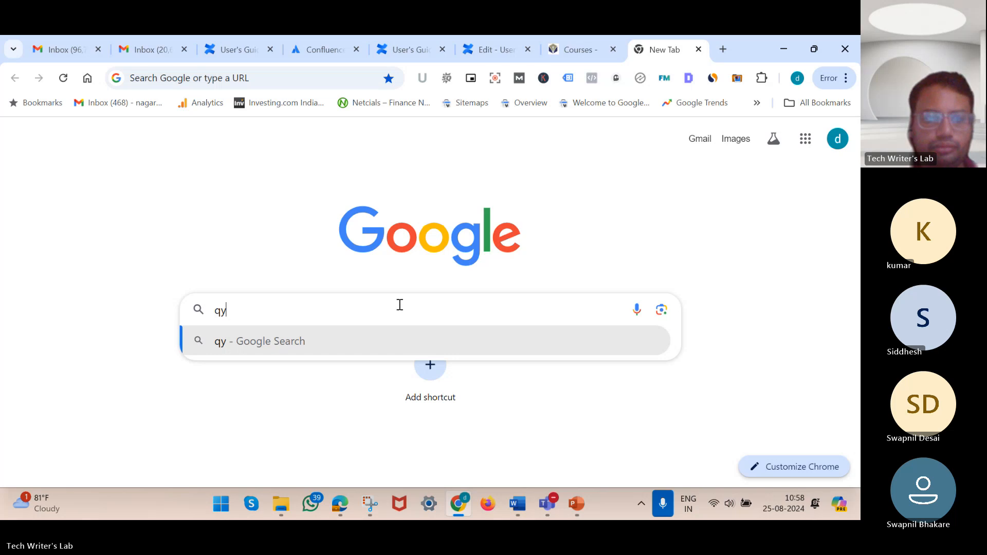
key("BackSpace")
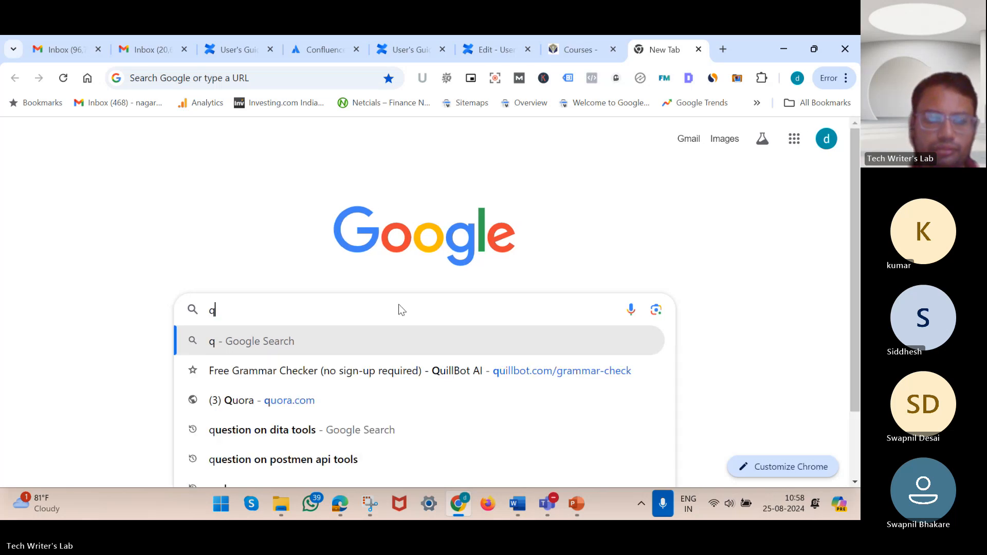
type("uotes")
key("Return")
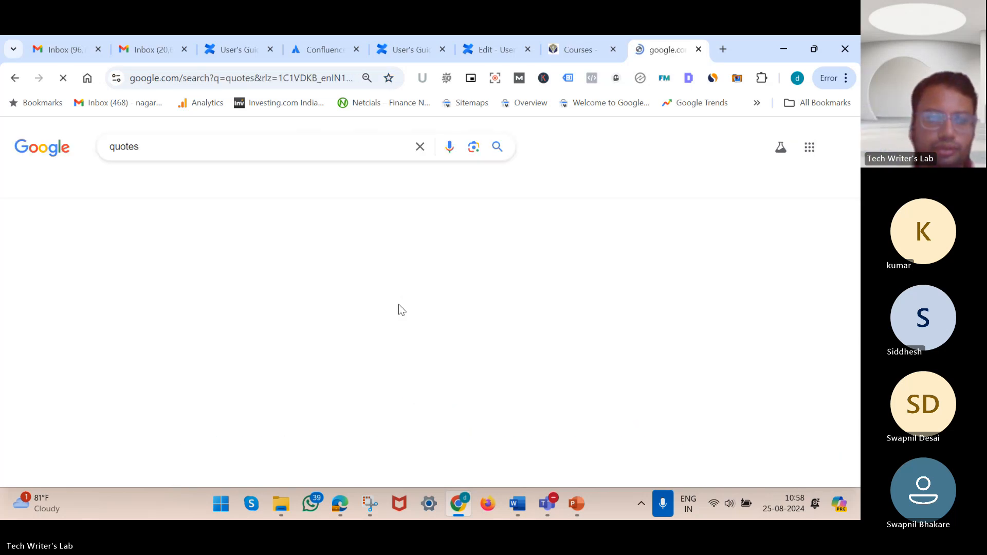
scroll(214, 288, "down", 6)
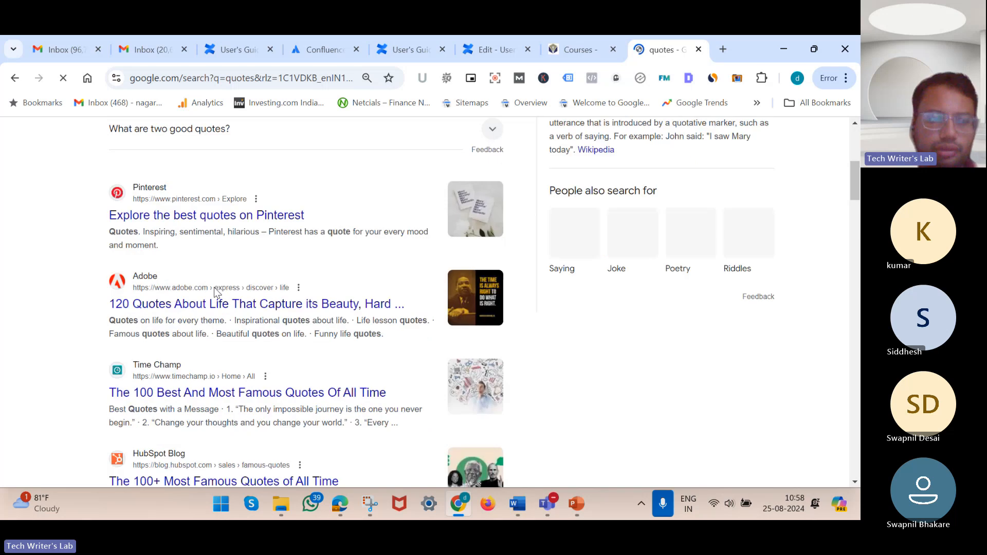
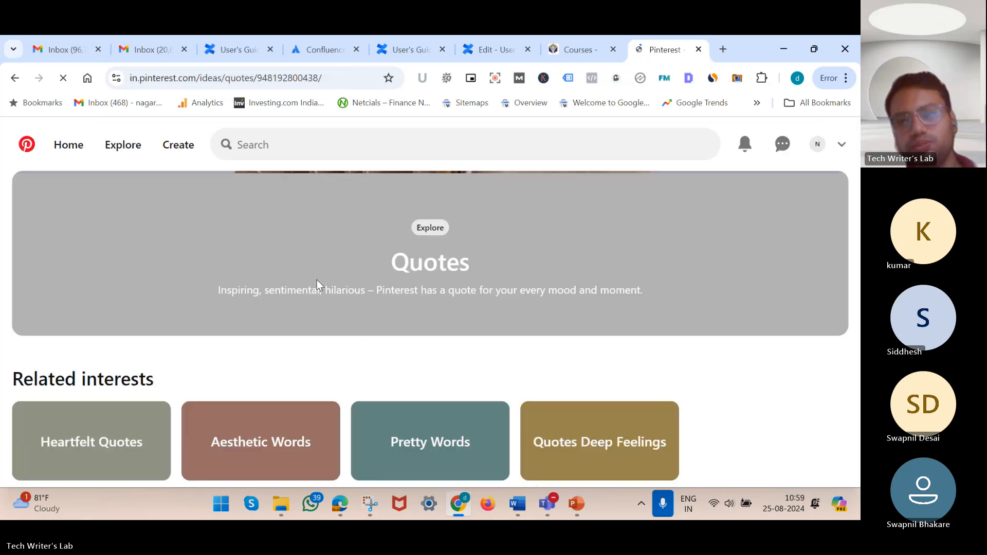
scroll(393, 425, "down", 4)
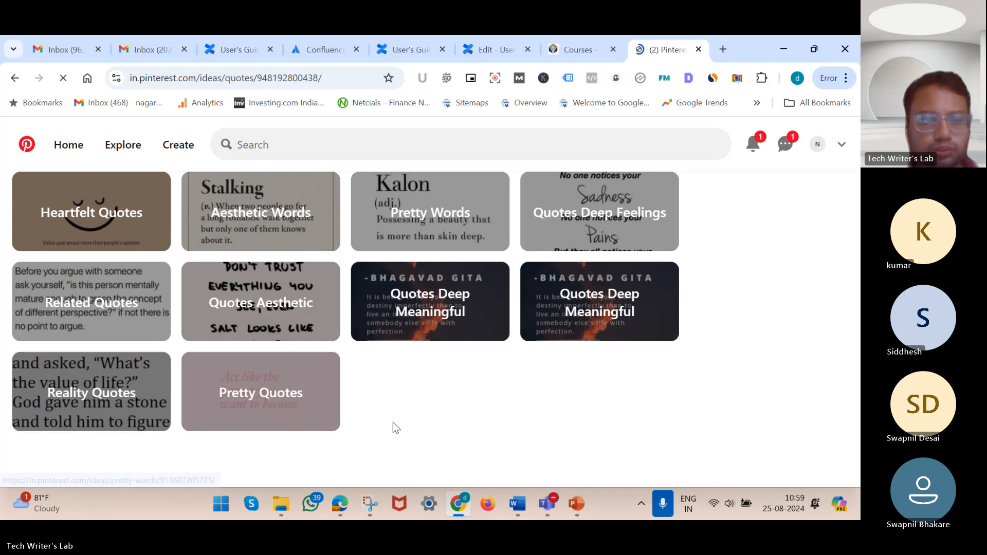
scroll(393, 422, "up", 4)
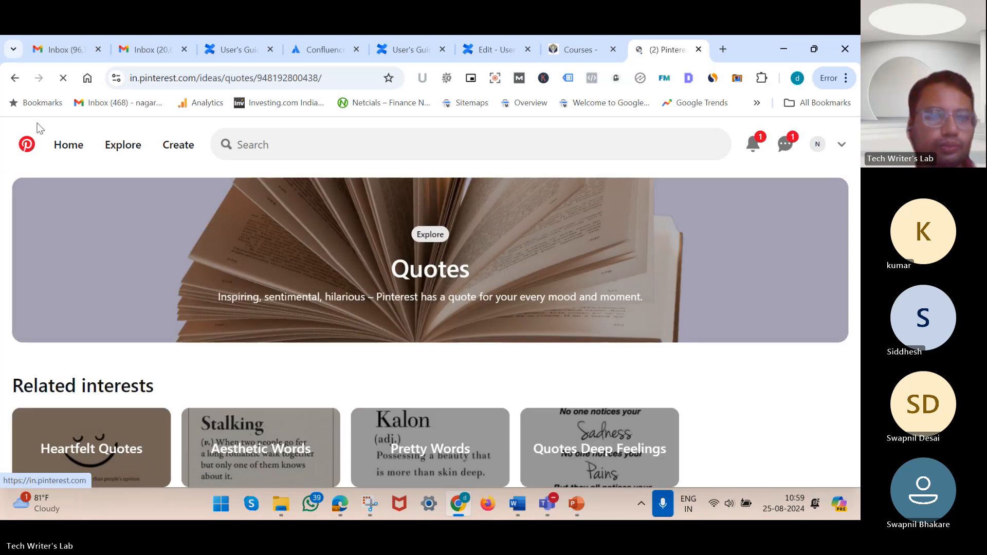
left_click(15, 78)
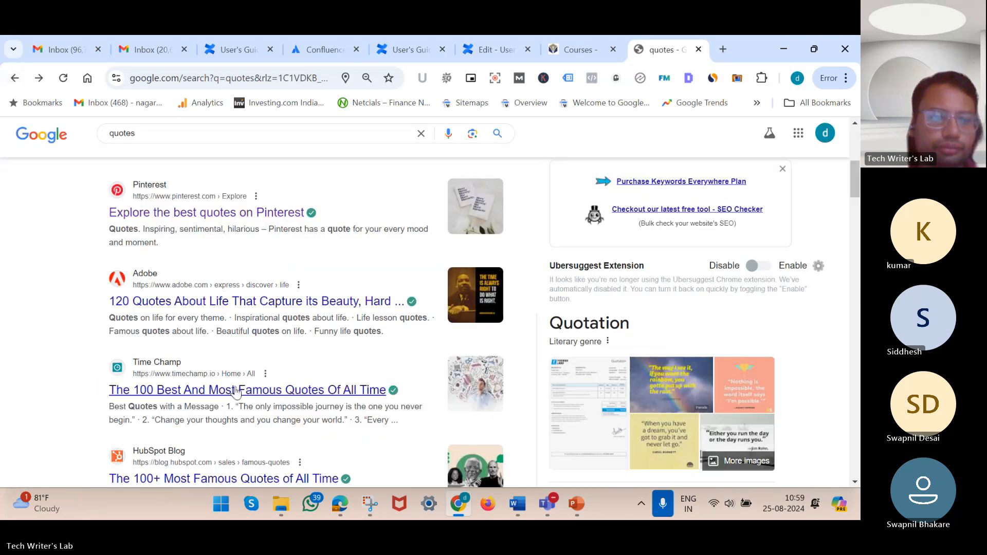
Copy the first quote with its attribution from Time Champ's article on the 100 most famous quotes and return to the User's Guide editor
scroll(247, 329, "down", 2)
left_click(262, 302)
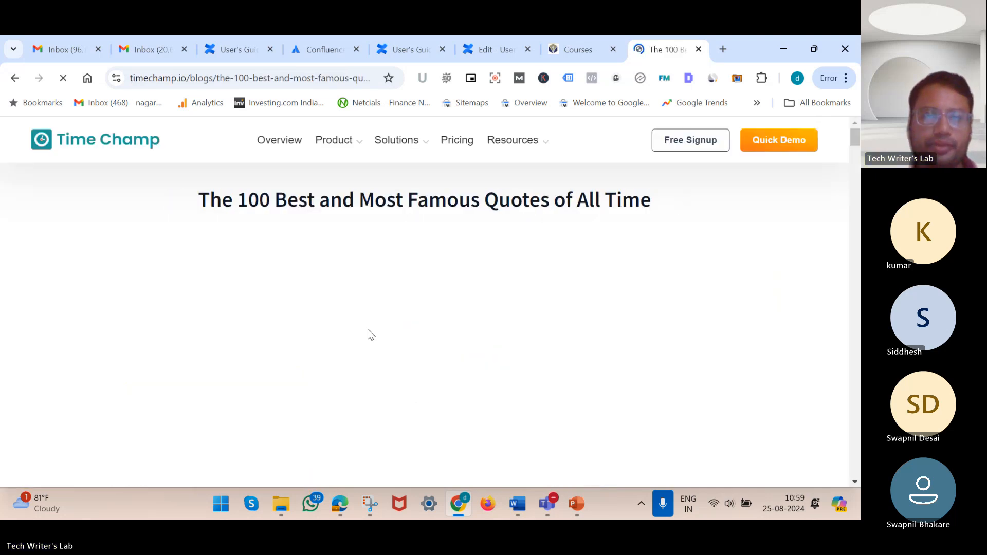
scroll(368, 332, "down", 5)
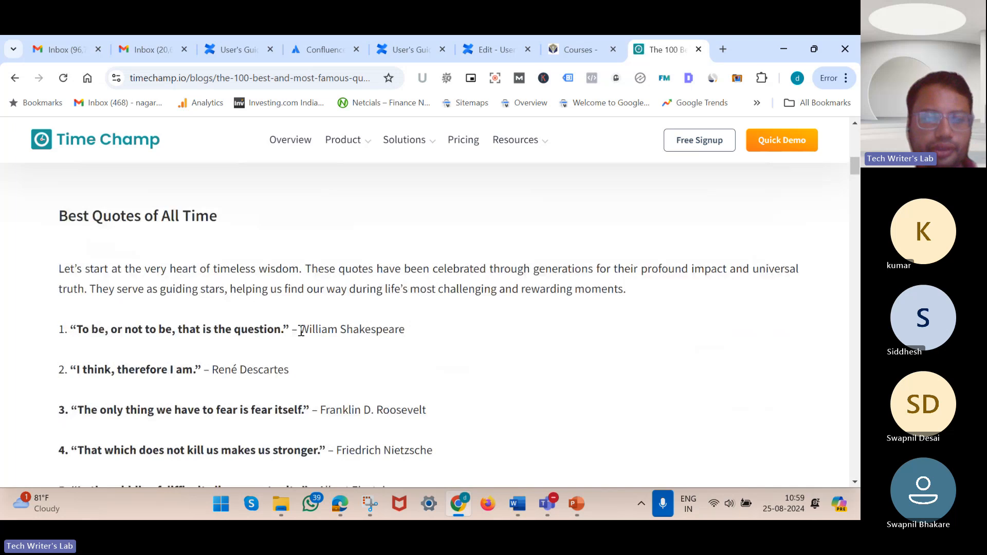
left_click_drag(297, 329, 109, 329)
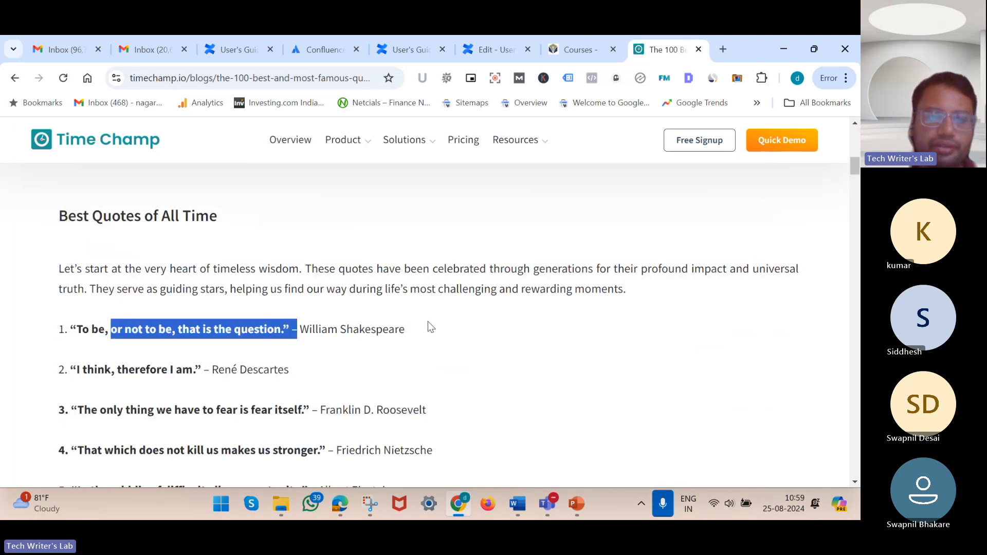
left_click(176, 352)
left_click_drag(177, 351, 73, 335)
key("ctrl+c")
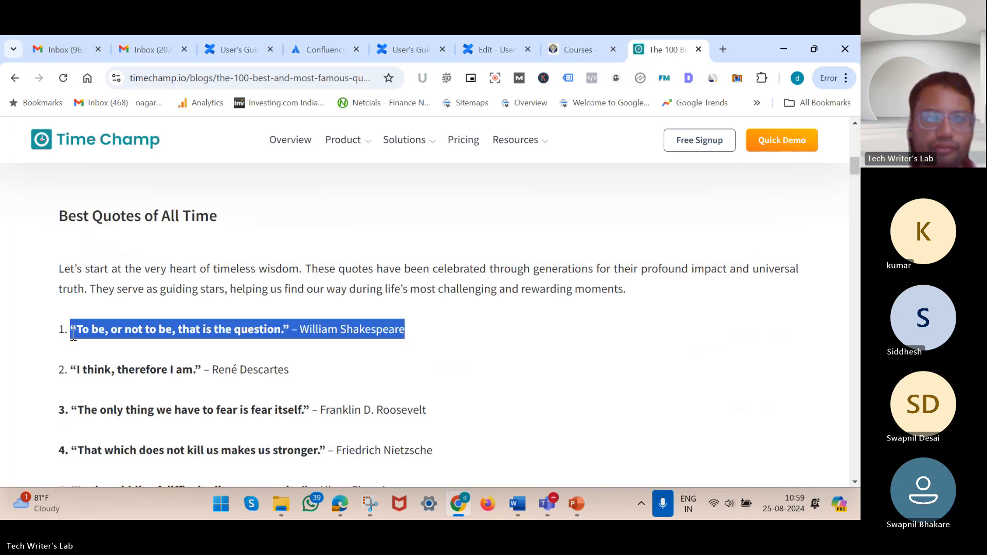
left_click(462, 51)
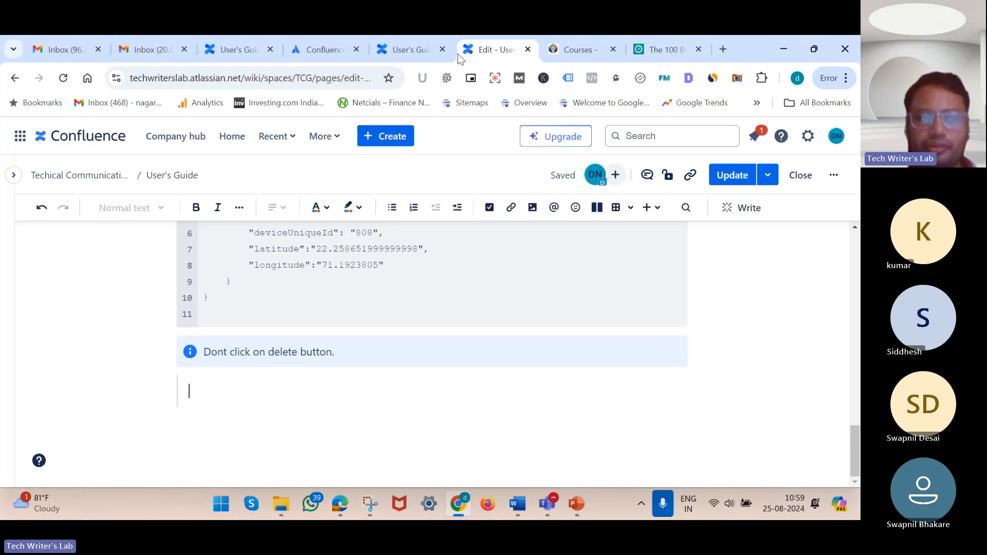
Paste the copied Shakespeare quote into the quote block and insert a divider below it
key("ctrl+v")
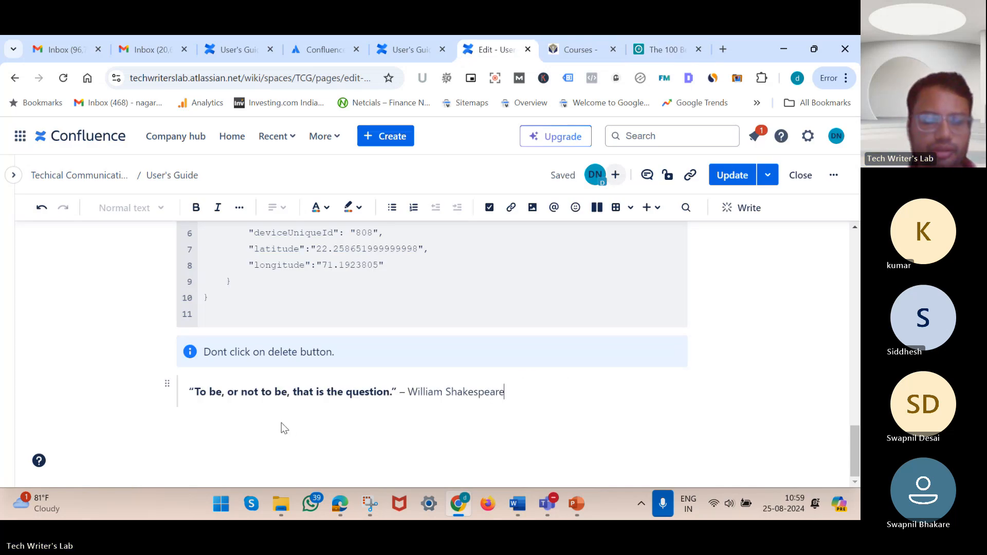
left_click(660, 209)
scroll(598, 417, "down", 2)
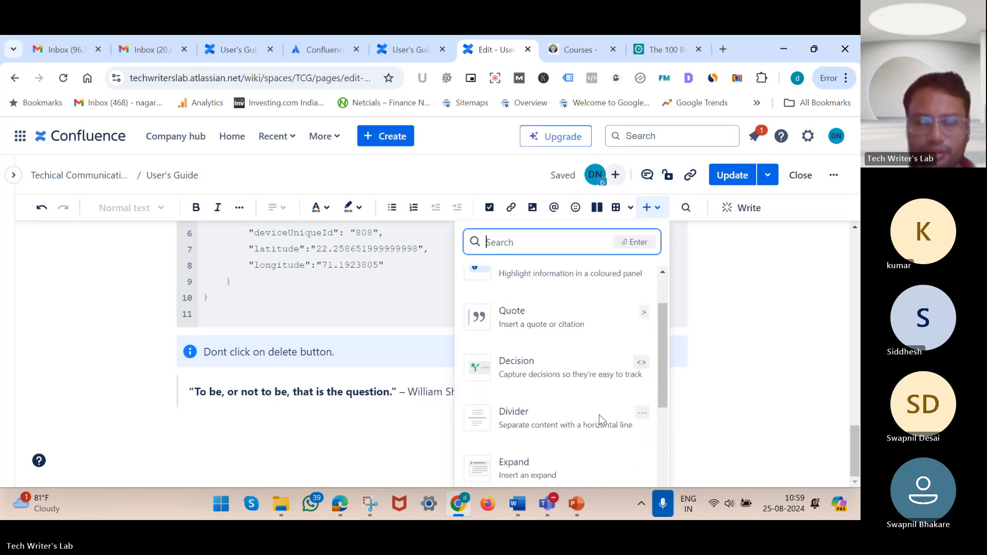
scroll(600, 418, "down", 2)
left_click(562, 362)
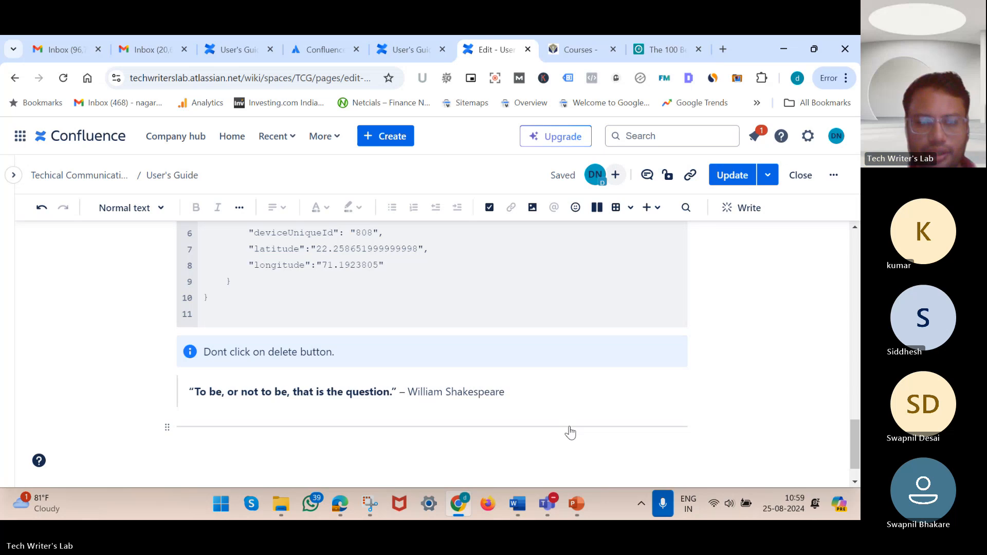
scroll(569, 432, "down", 1)
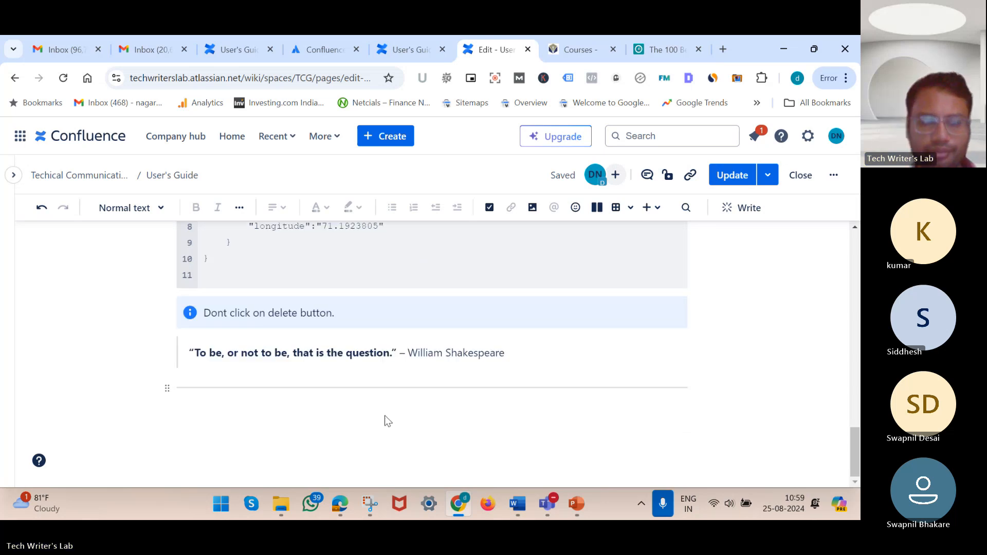
Switch to pie_manual (1).pdf in Edge and copy the "To open a photo from a Web page:" heading with its eight steps
left_click(340, 506)
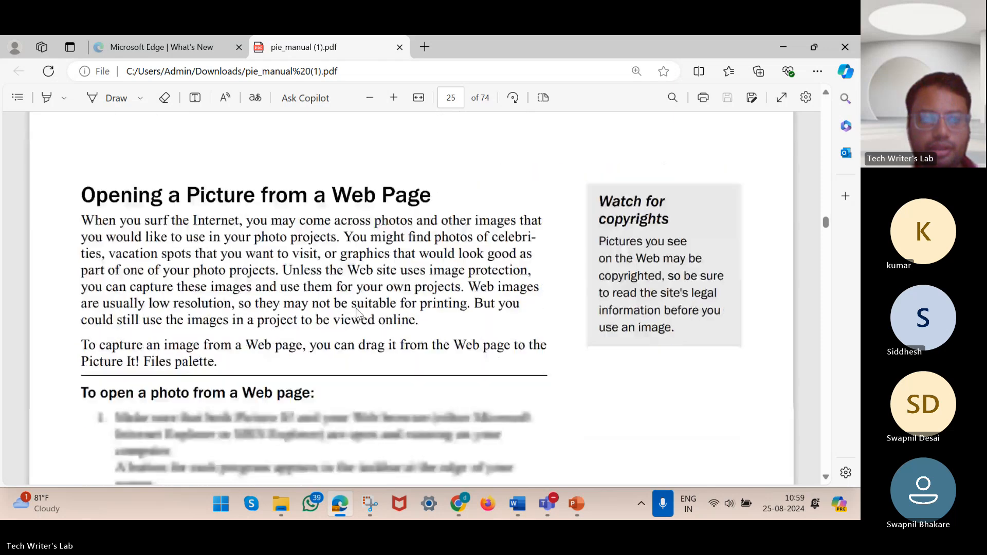
scroll(359, 312, "down", 3)
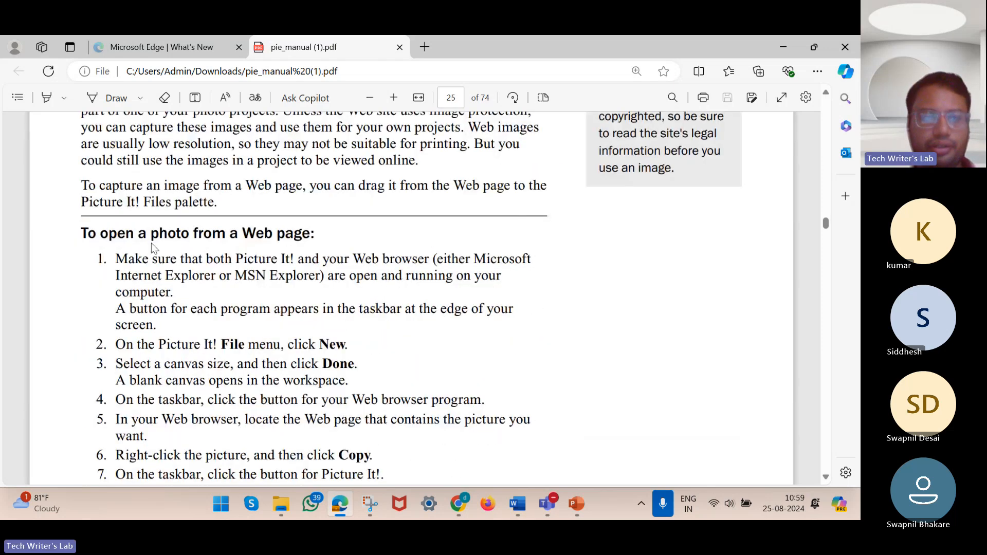
scroll(463, 251, "down", 2)
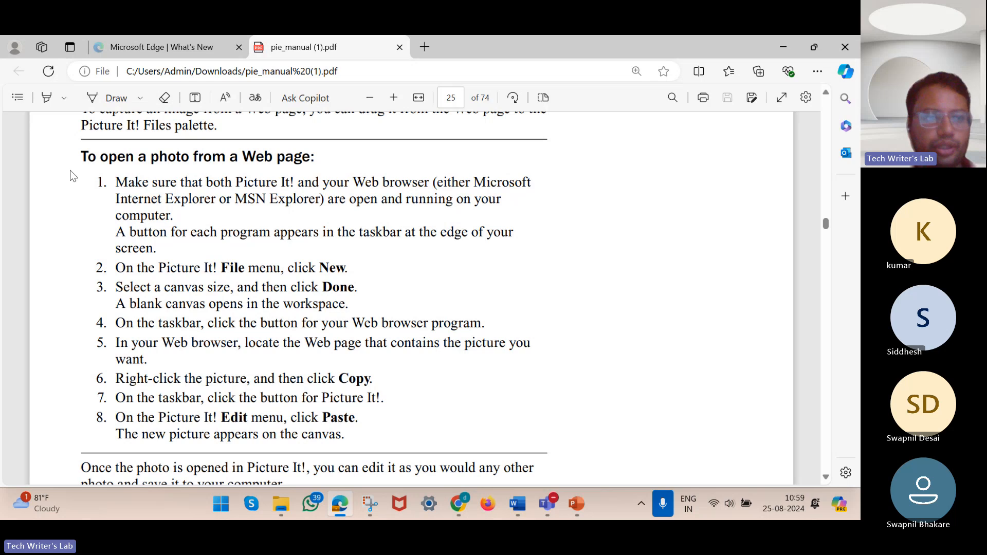
left_click_drag(81, 155, 368, 447)
key("ctrl+c")
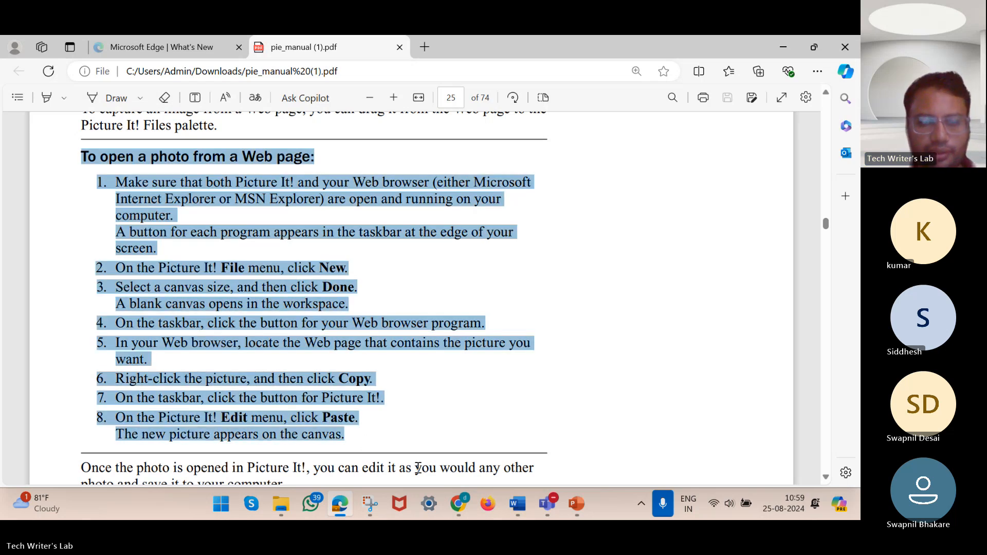
Return to the User's Guide editor in Chrome, paste the procedure below the divider and put its numbered steps in a separate paragraph after the heading
left_click(458, 504)
left_click(373, 417)
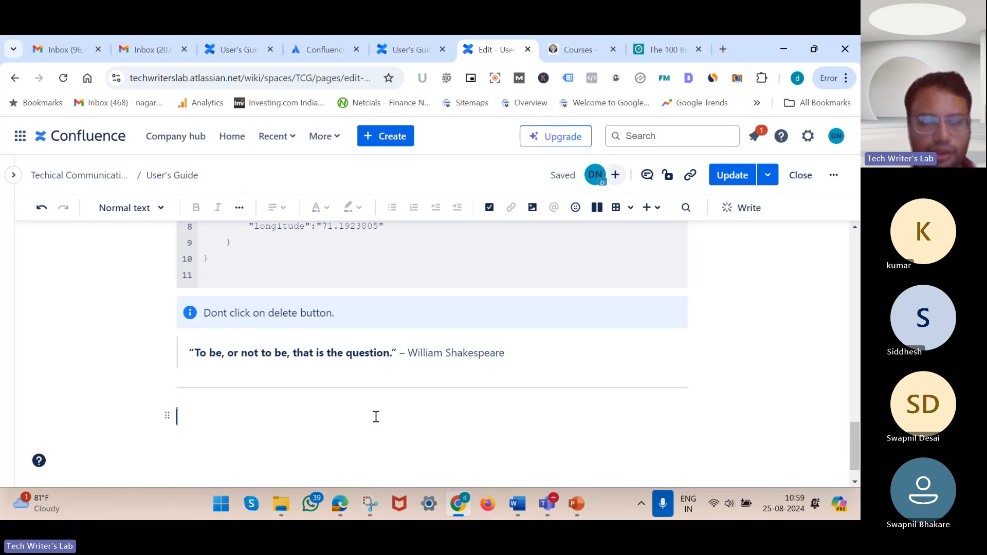
key("ctrl+v")
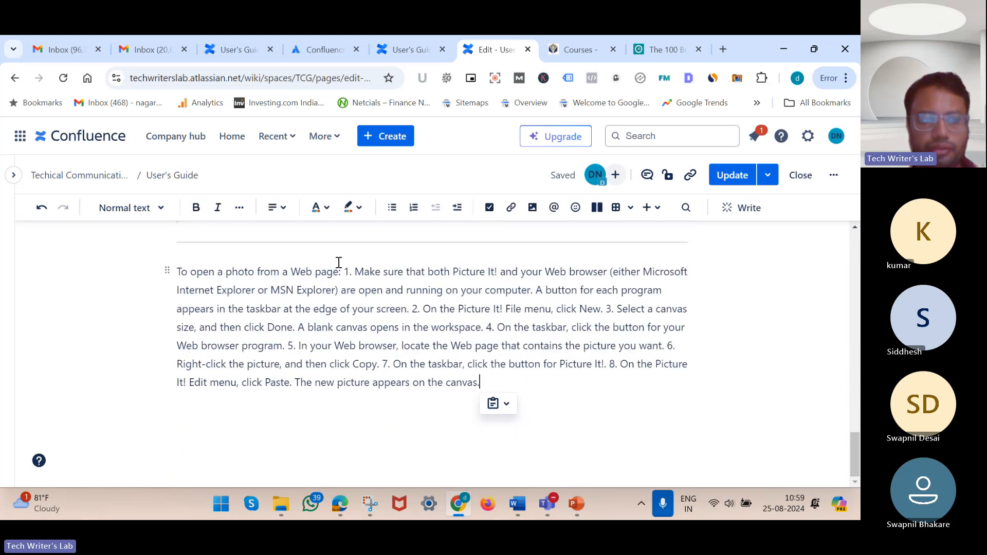
left_click(348, 271)
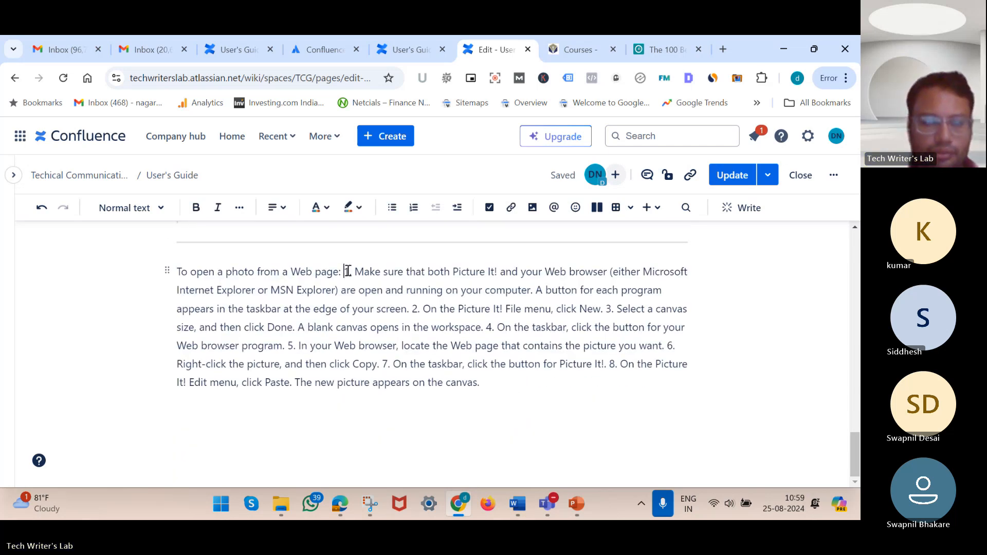
key("Return")
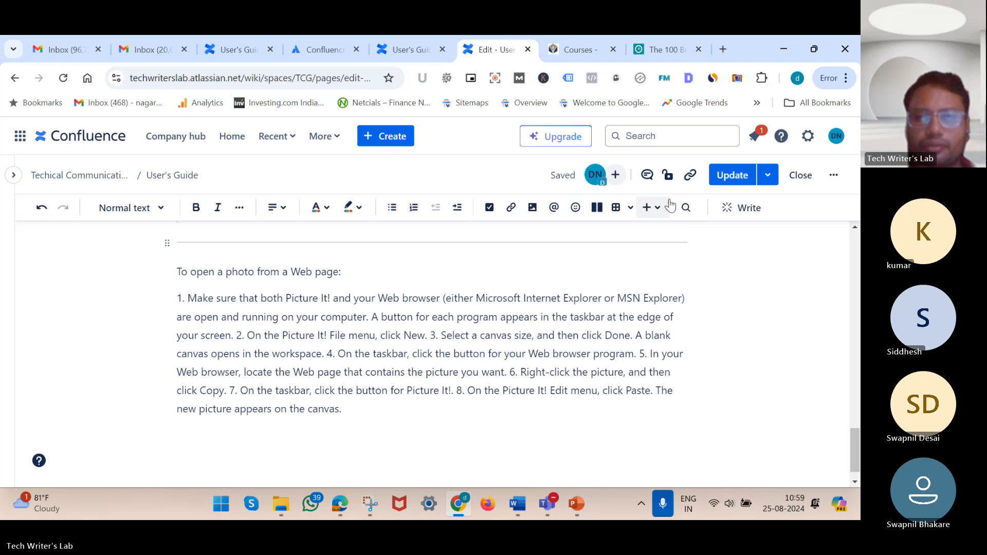
Insert a date before step 1 of the pasted procedure and set it to 17 Aug 2024
left_click(651, 207)
scroll(595, 413, "down", 3)
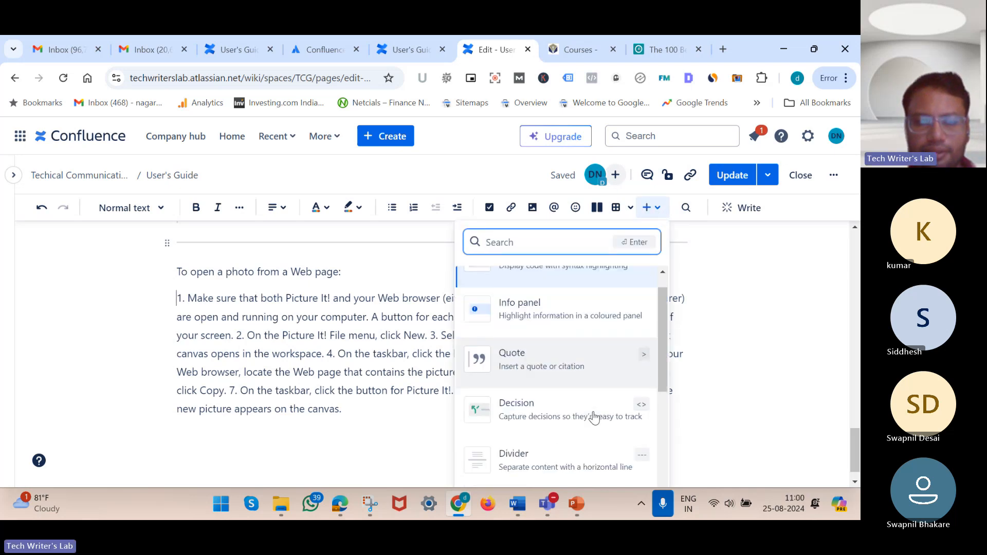
scroll(595, 417, "down", 3)
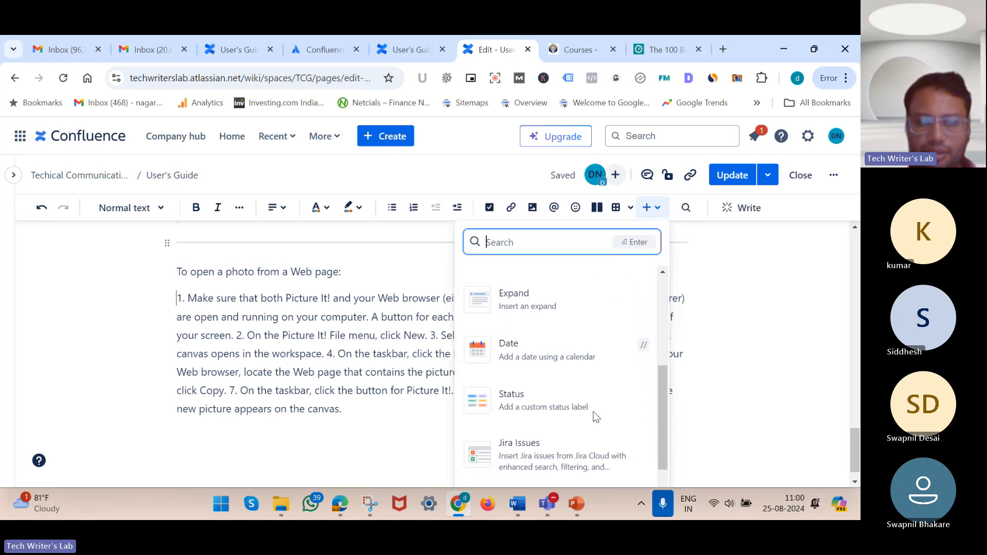
left_click(531, 323)
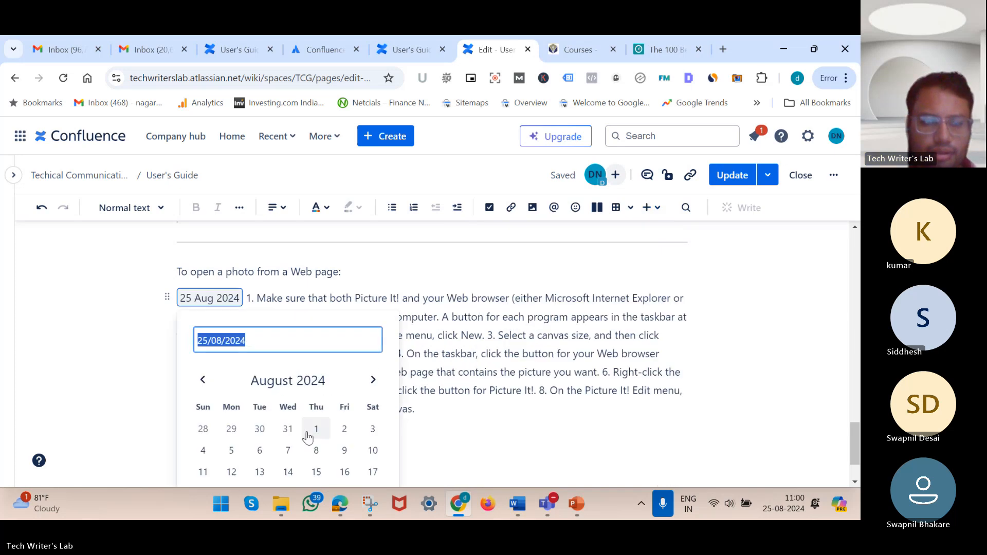
left_click(372, 471)
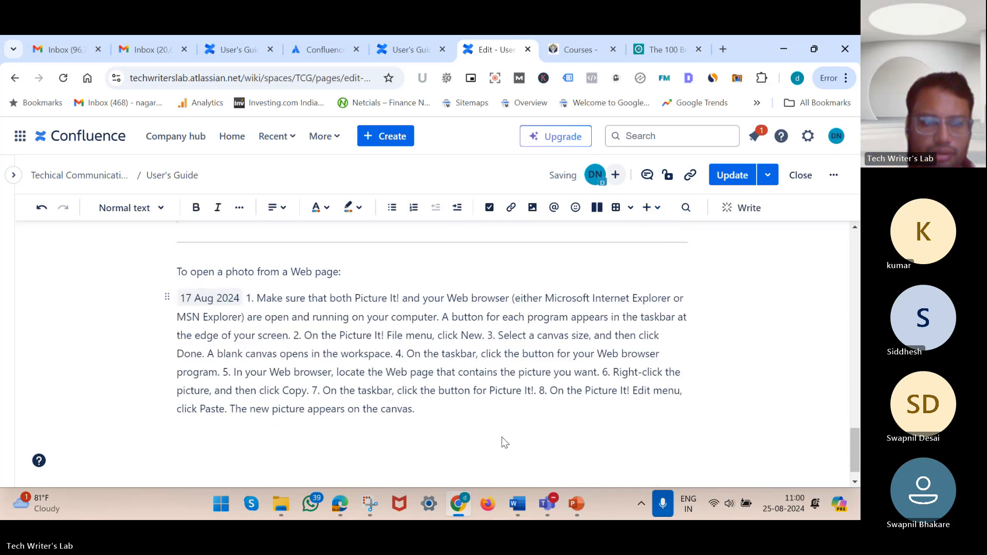
left_click(658, 216)
scroll(628, 393, "down", 6)
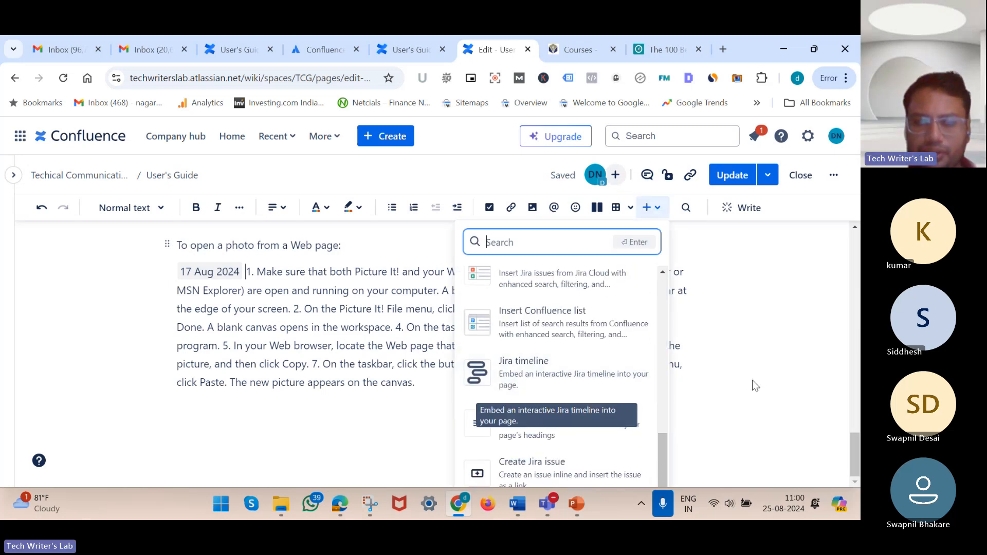
left_click(767, 382)
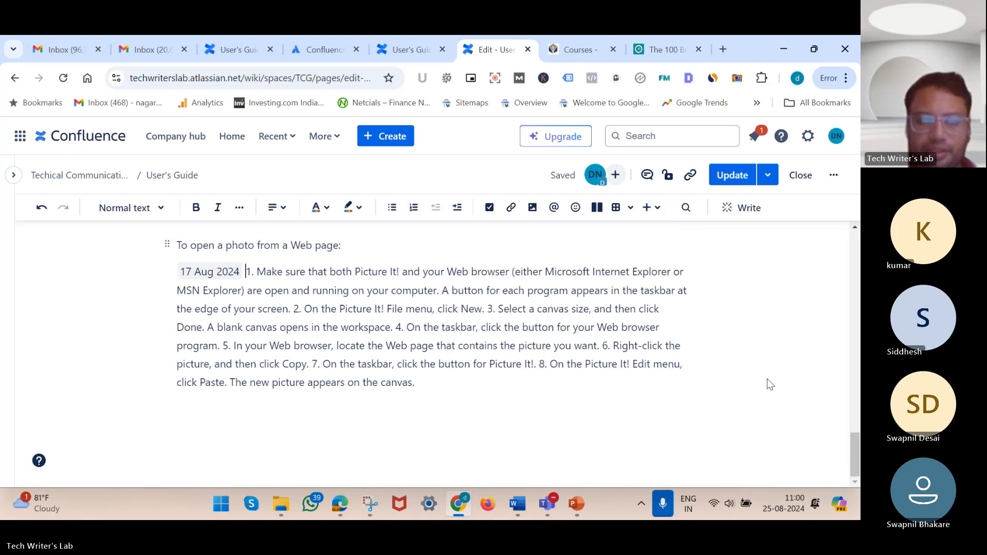
Reduce the browser zoom to 80% and publish the updated User's Guide page
scroll(445, 398, "up", 15)
scroll(445, 398, "up", 10)
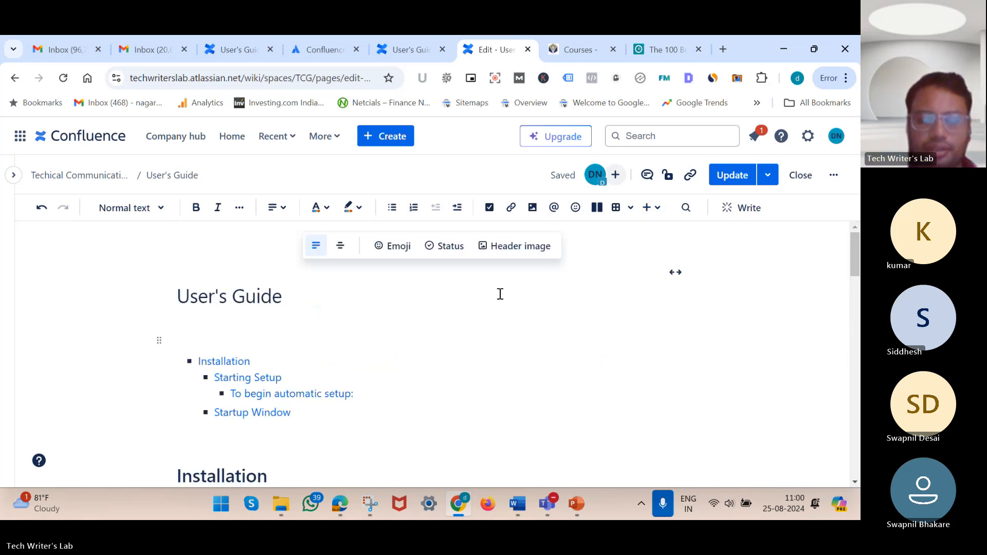
key("ctrl+minus")
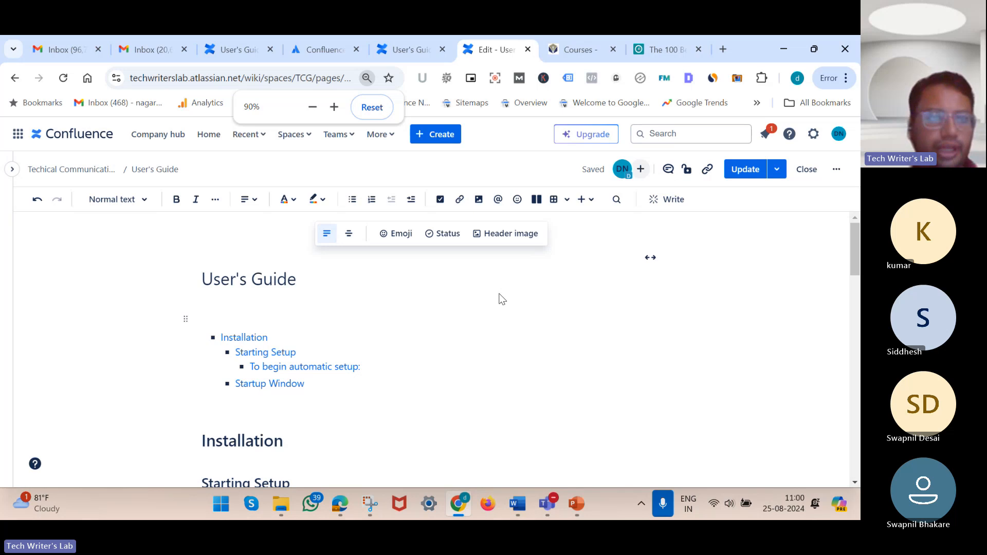
key("ctrl+minus")
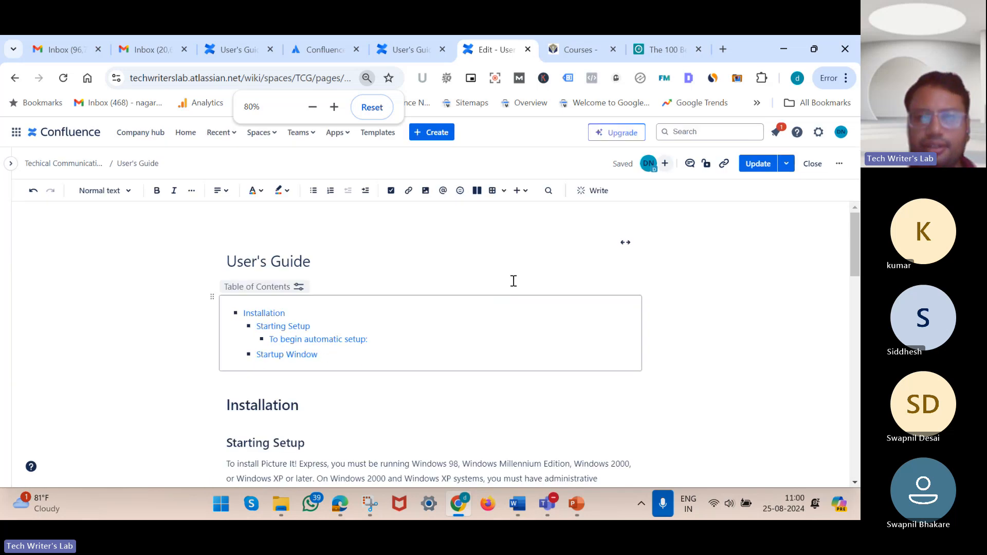
left_click(760, 164)
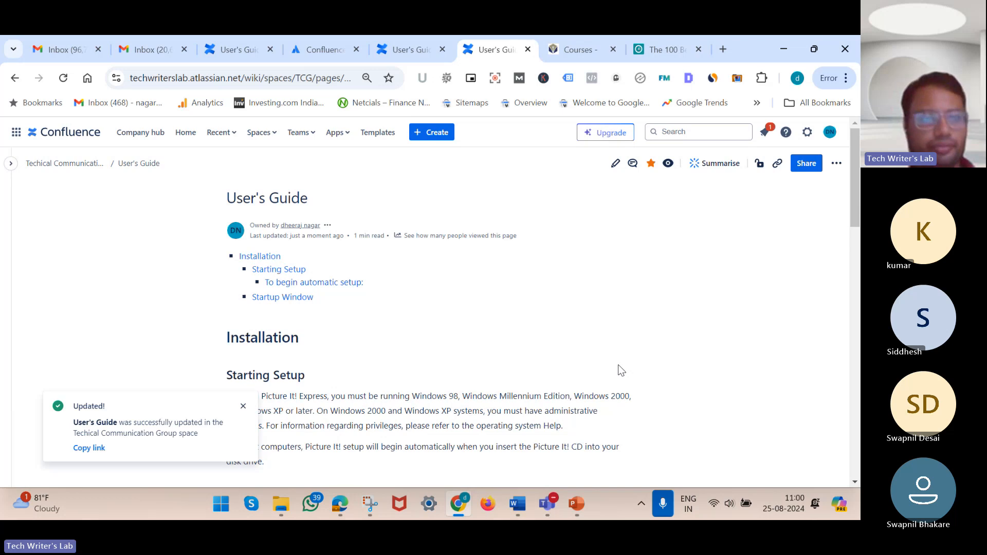
Expand the space sidebar and review the published User's Guide page down to its comment area
left_click(9, 167)
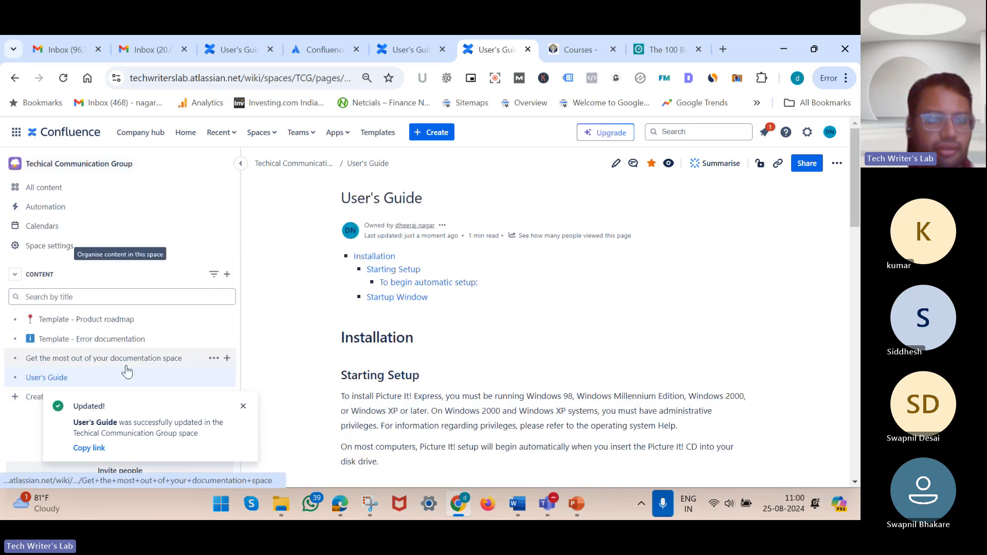
scroll(564, 353, "down", 2)
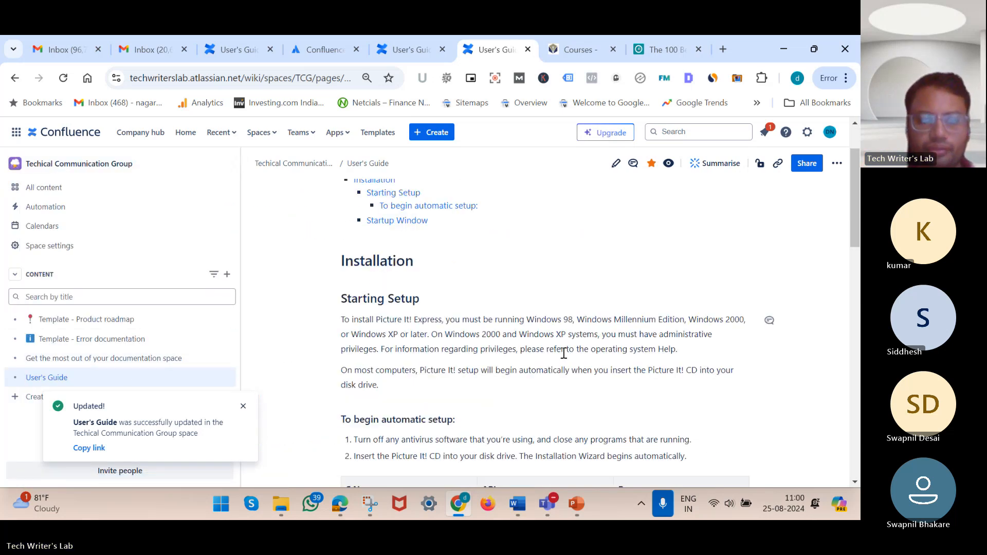
scroll(564, 354, "down", 15)
scroll(564, 354, "down", 3)
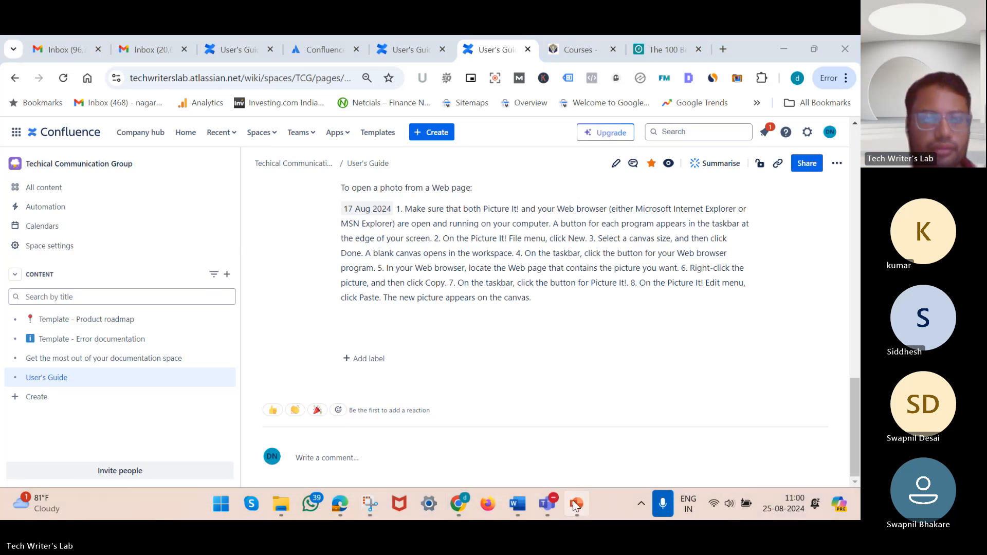
Switch to the Confluence presentation in PowerPoint, start the slide show from the current slide and advance through the space slides past Space Permission
left_click(575, 503)
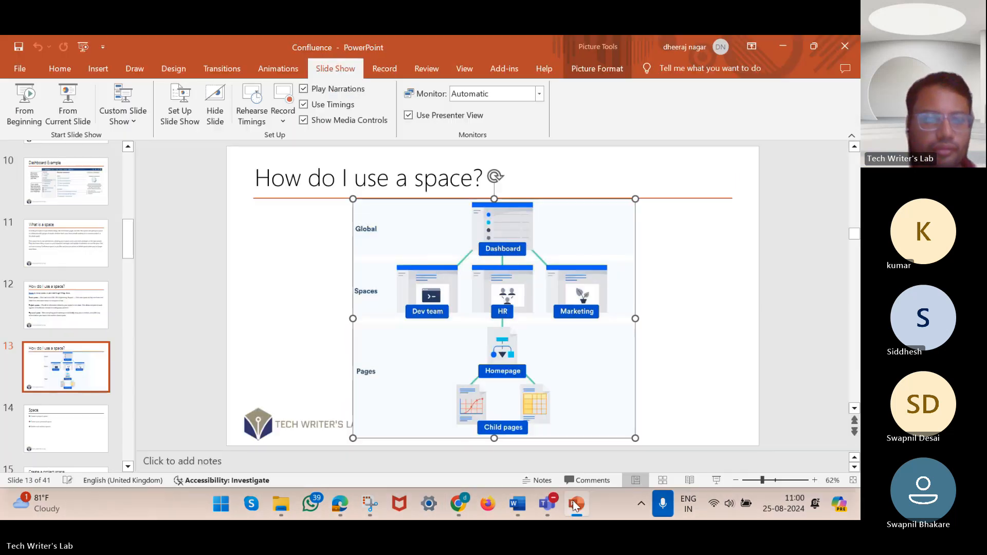
left_click(73, 103)
left_click(217, 360)
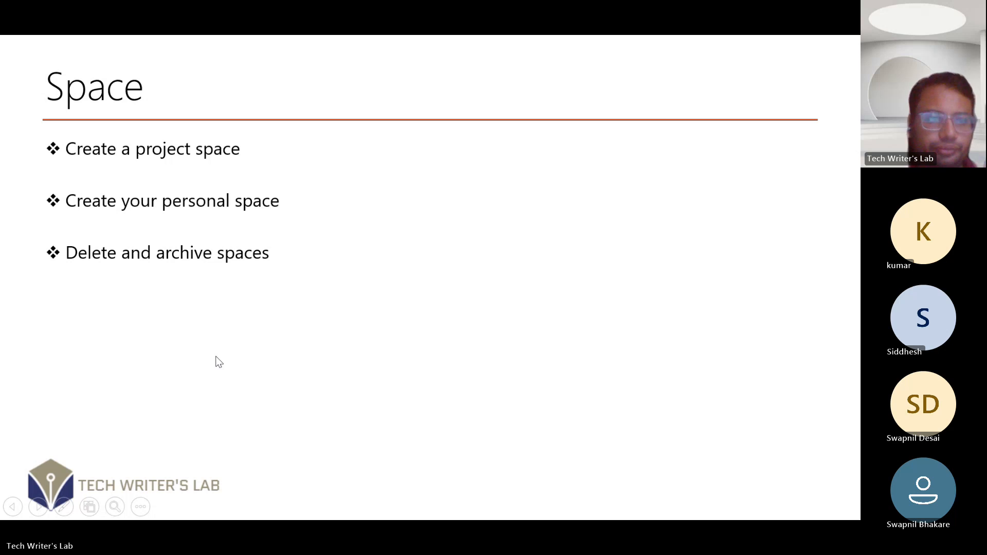
left_click(217, 362)
left_click(217, 361)
left_click(217, 361)
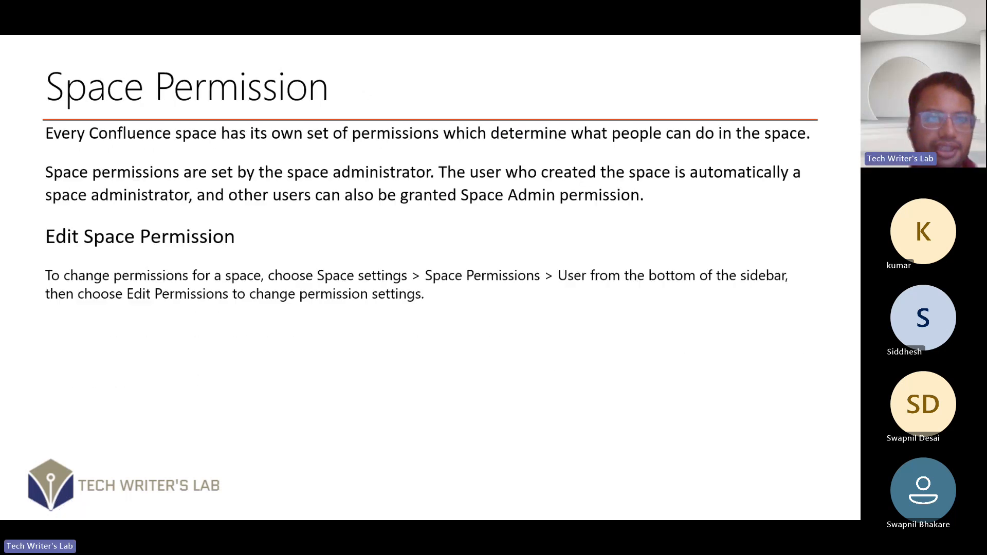
left_click(218, 361)
Go back to the Delete and Archive Space and Create a personal space slides, return to Space Permission and end the slide show
key("Left")
key("Left")
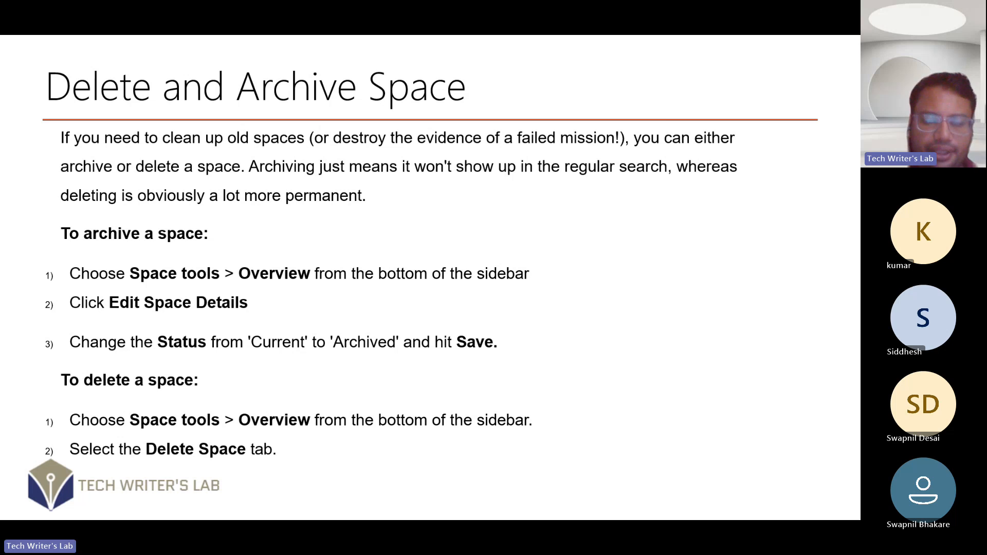
key("Left")
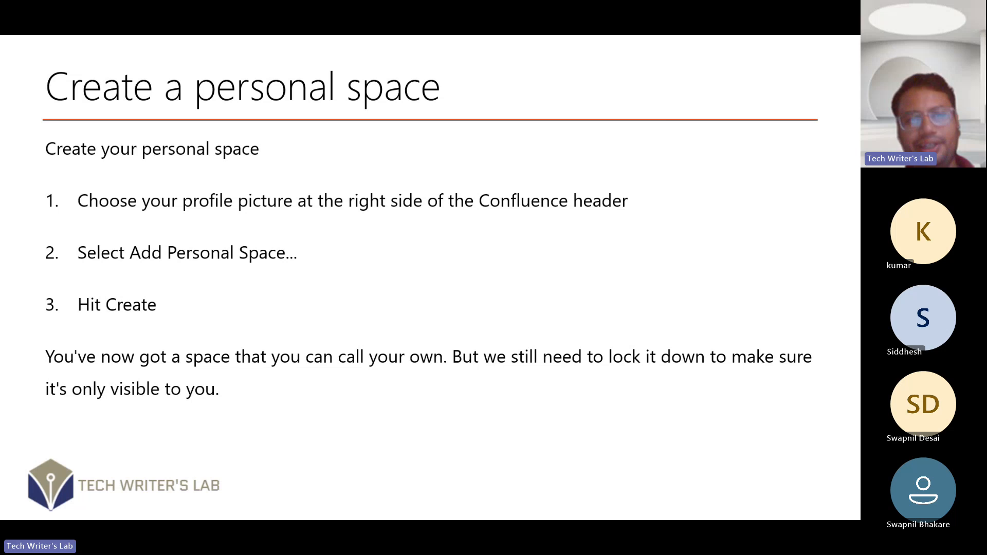
key("Right")
key("Right")
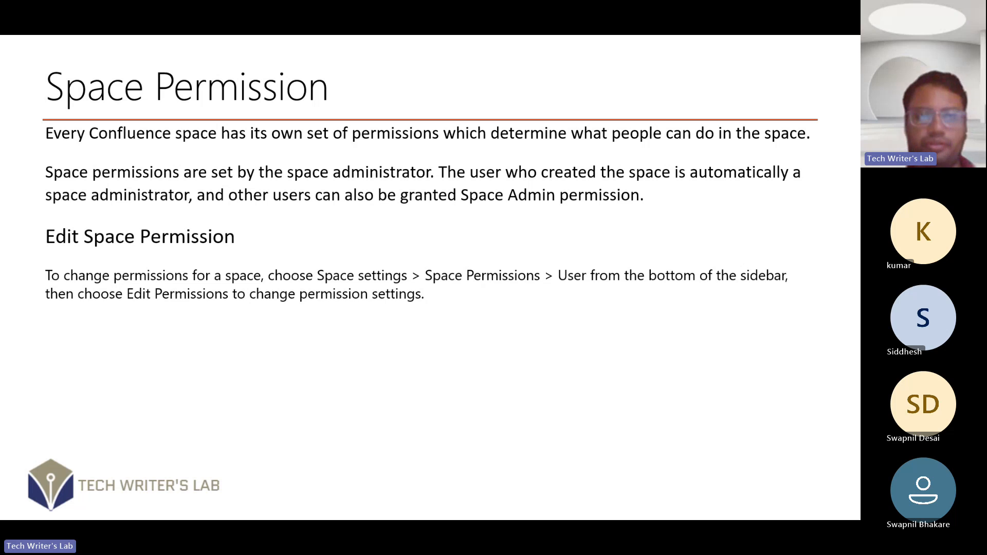
key("Escape")
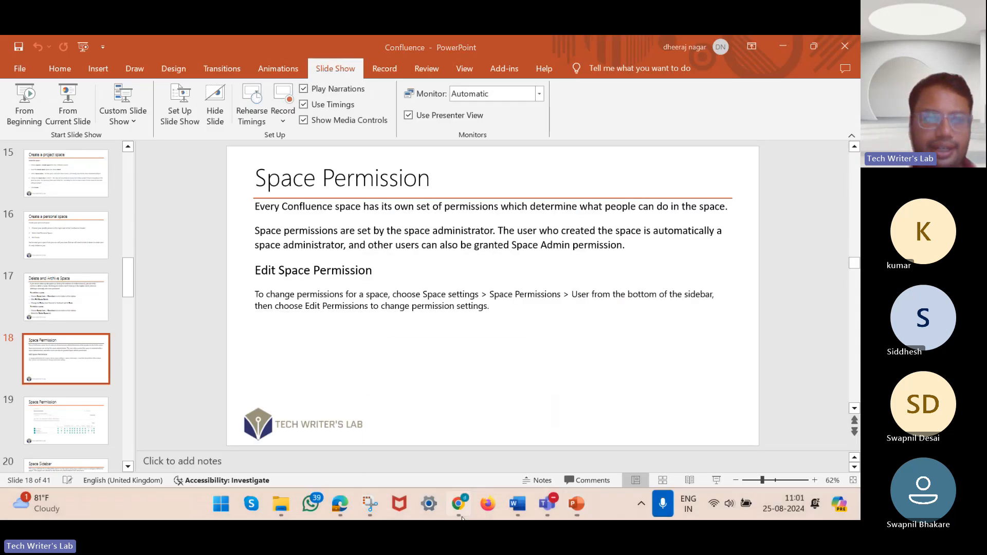
Switch back to Confluence in Chrome, go to its home page and show the starred and recent spaces
left_click(460, 514)
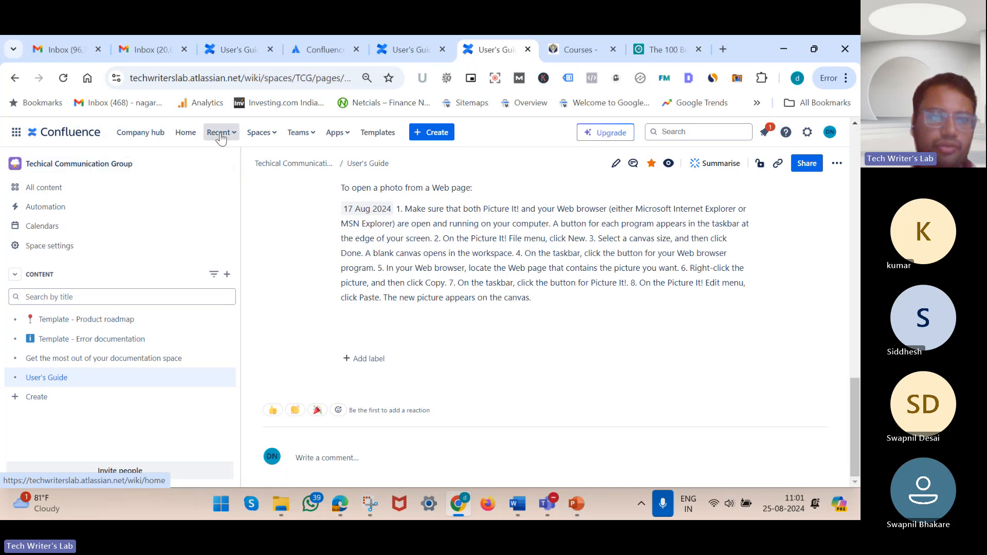
left_click(88, 135)
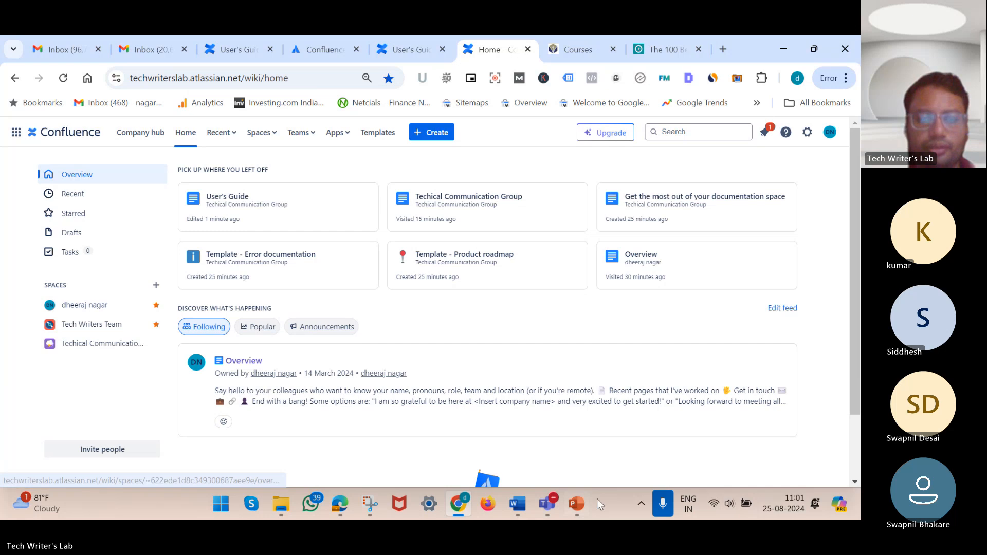
left_click(260, 135)
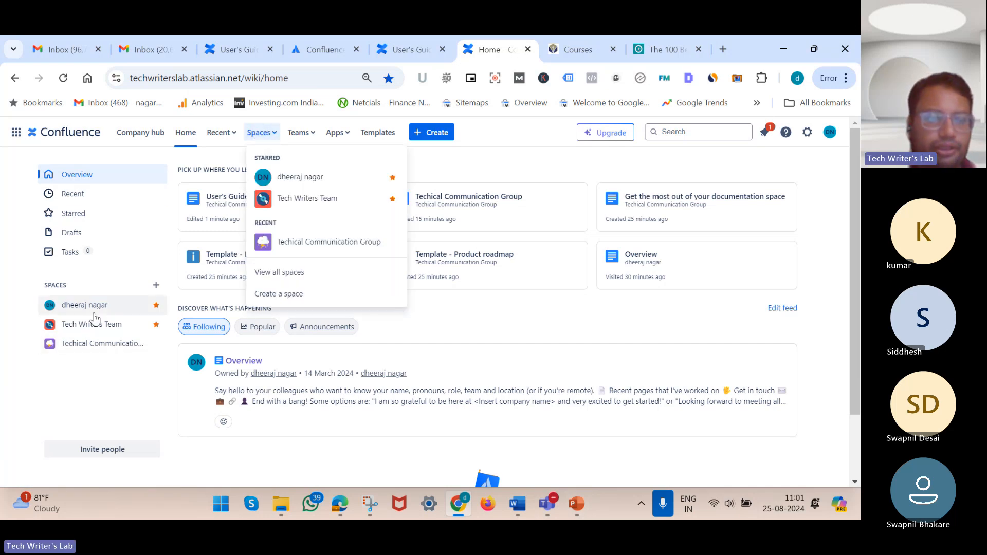
Open the Techical Communication Group space and show its space settings overview
left_click(103, 356)
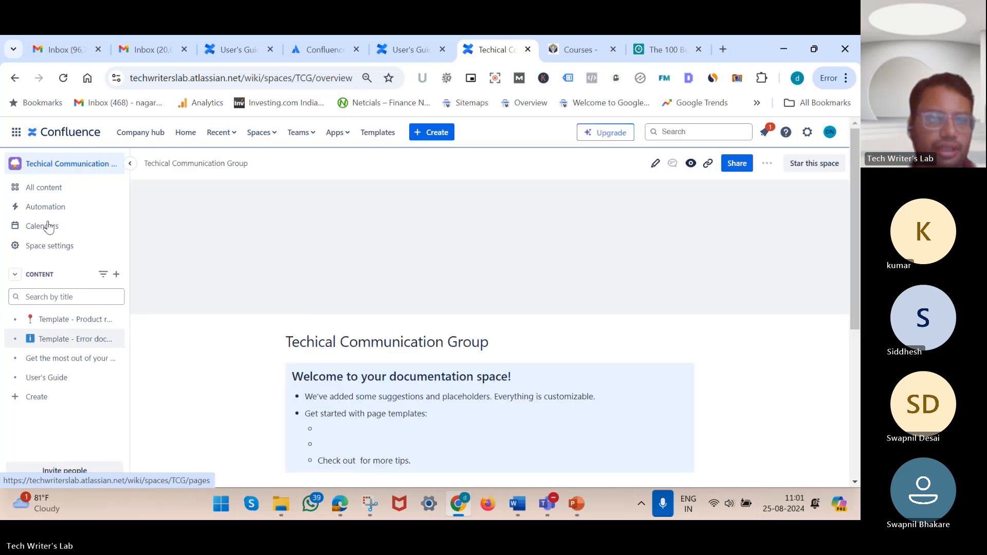
left_click(59, 247)
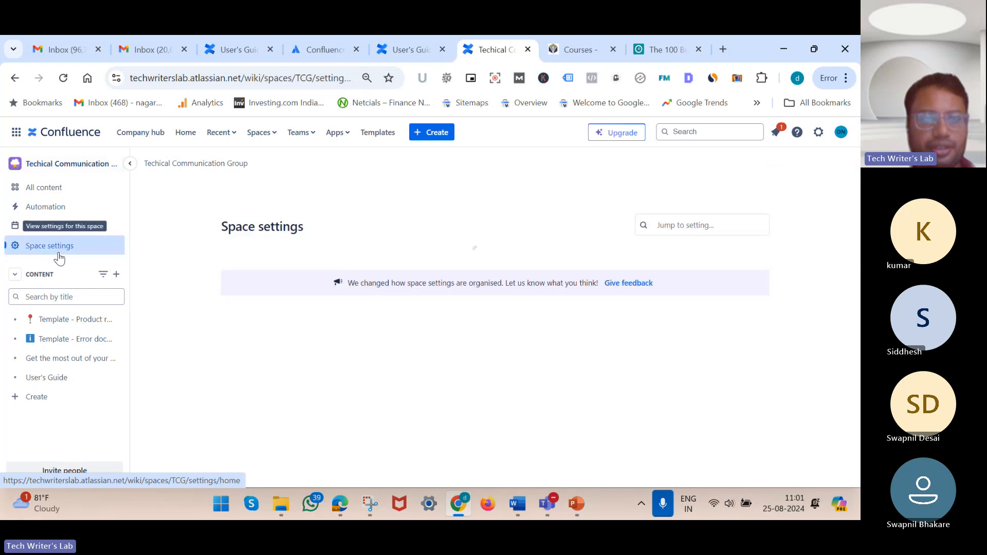
scroll(381, 381, "down", 1)
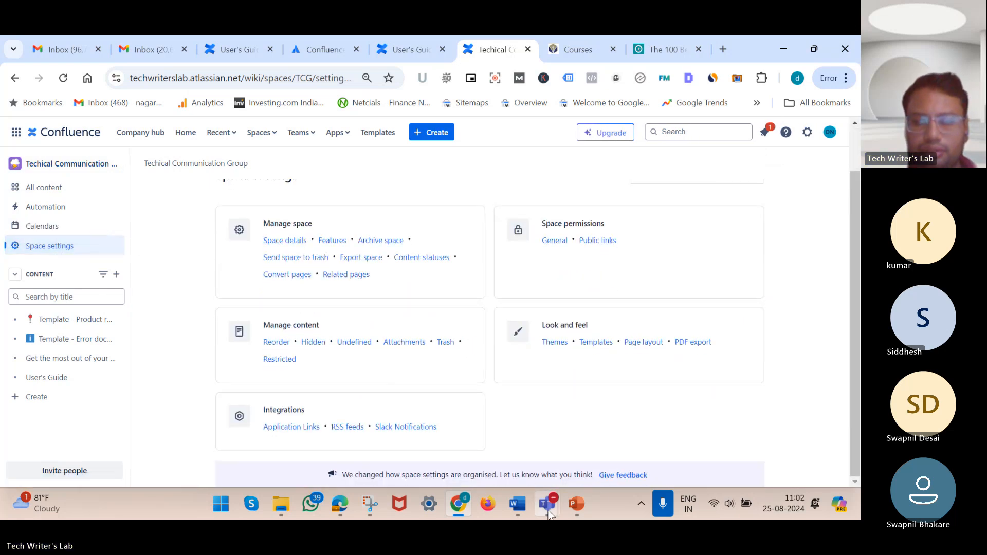
Switch to the Teams meeting window, turn off the camera and mute the microphone
mouse_move(547, 505)
left_click(510, 431)
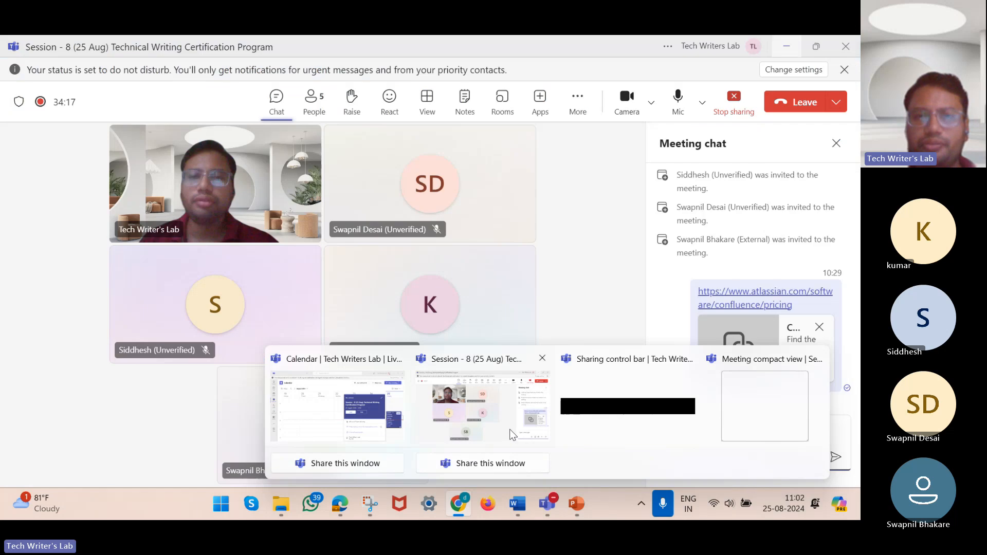
left_click(626, 106)
left_click(679, 103)
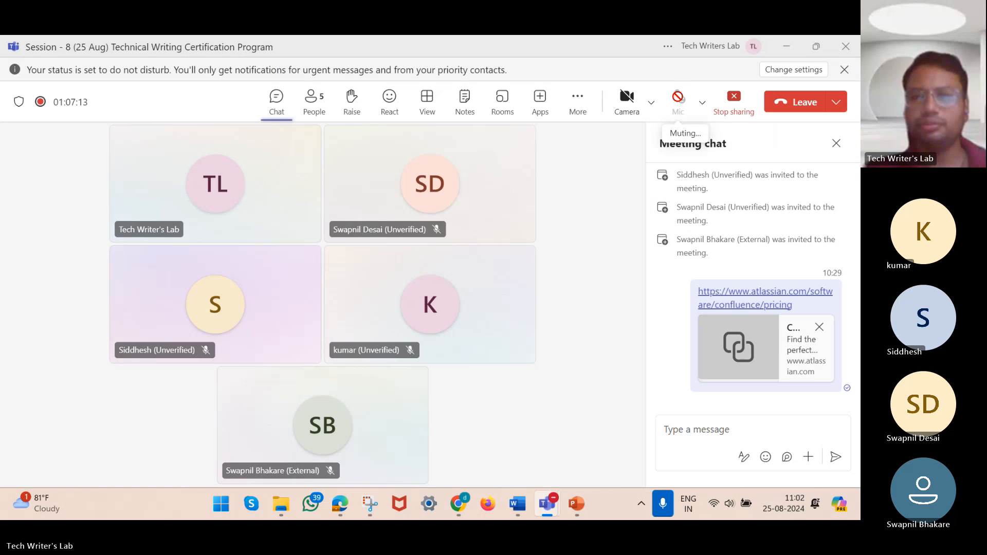
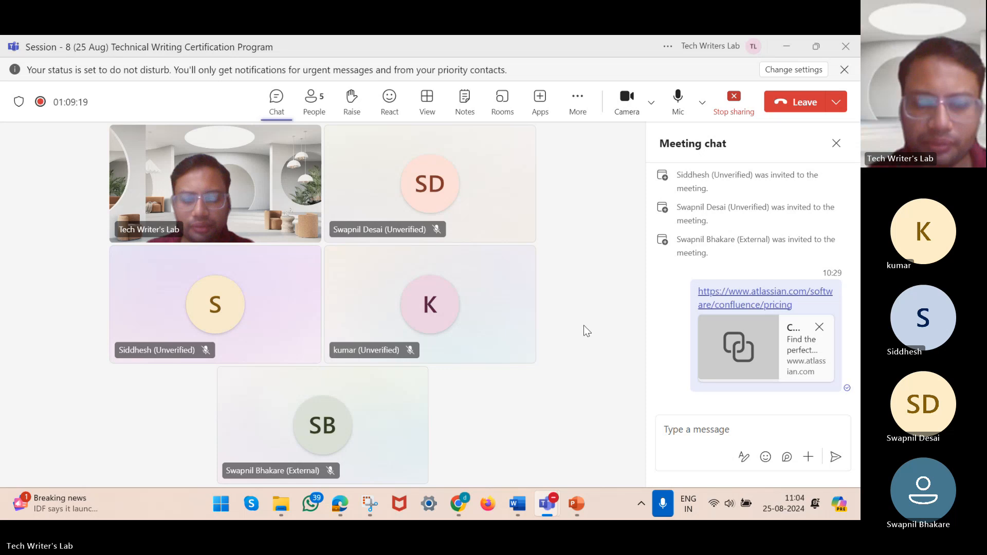
Switch back to Confluence in Chrome and reopen the Techical Communication Group space's settings overview from the home page
left_click(458, 505)
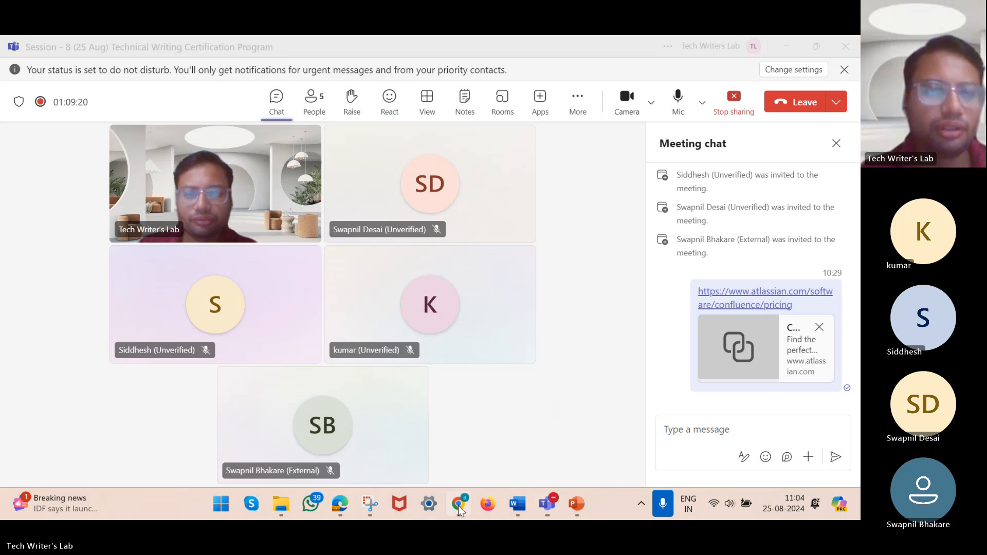
scroll(427, 245, "up", 1)
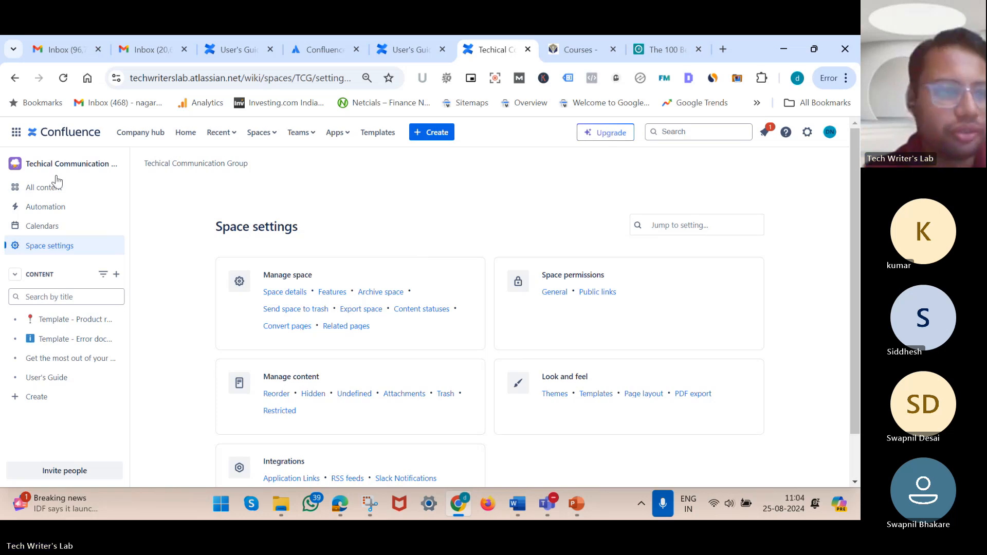
left_click(97, 139)
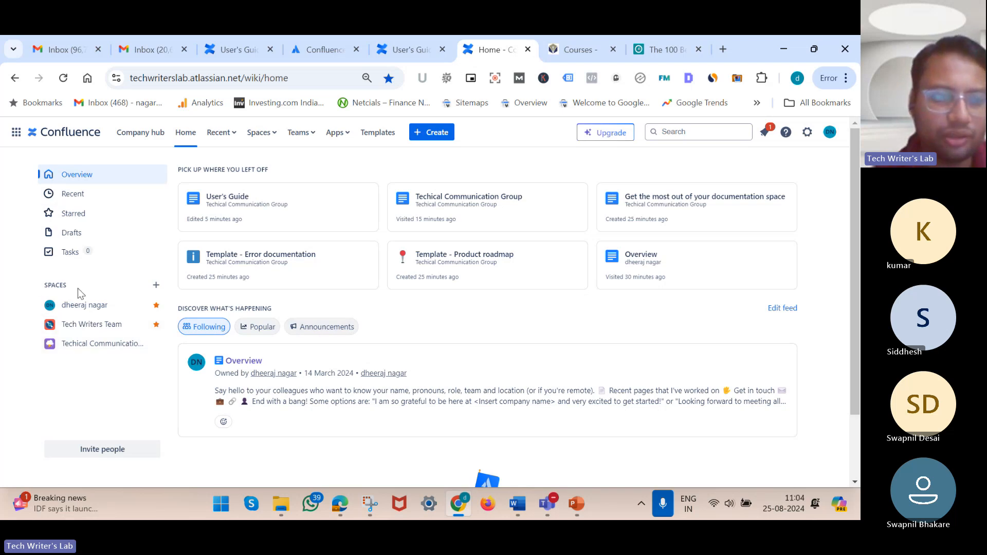
left_click(117, 352)
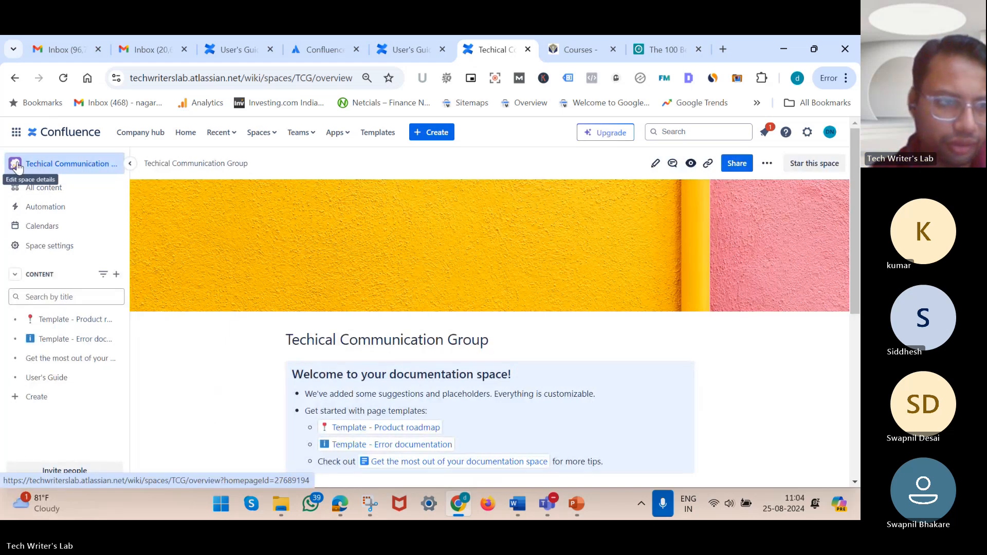
left_click(61, 247)
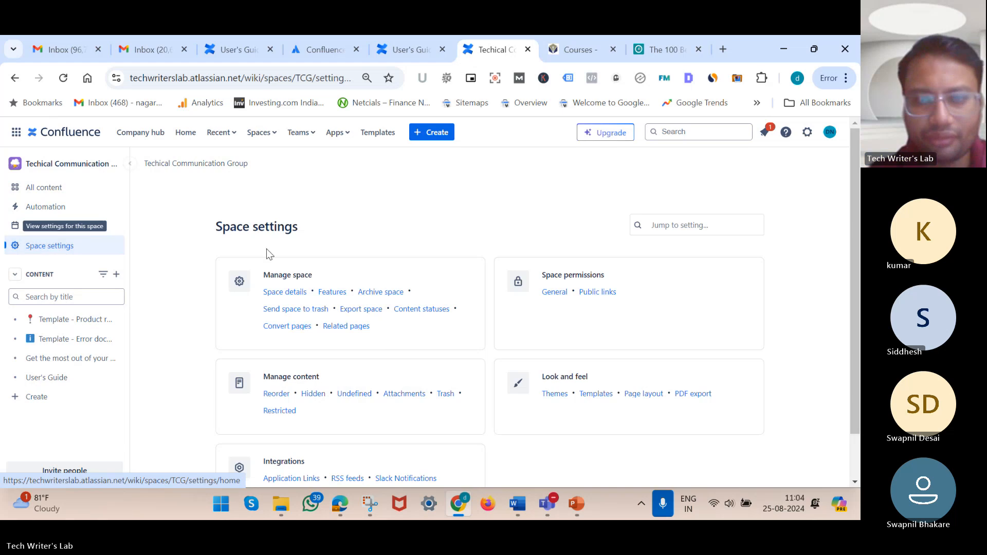
scroll(371, 310, "down", 2)
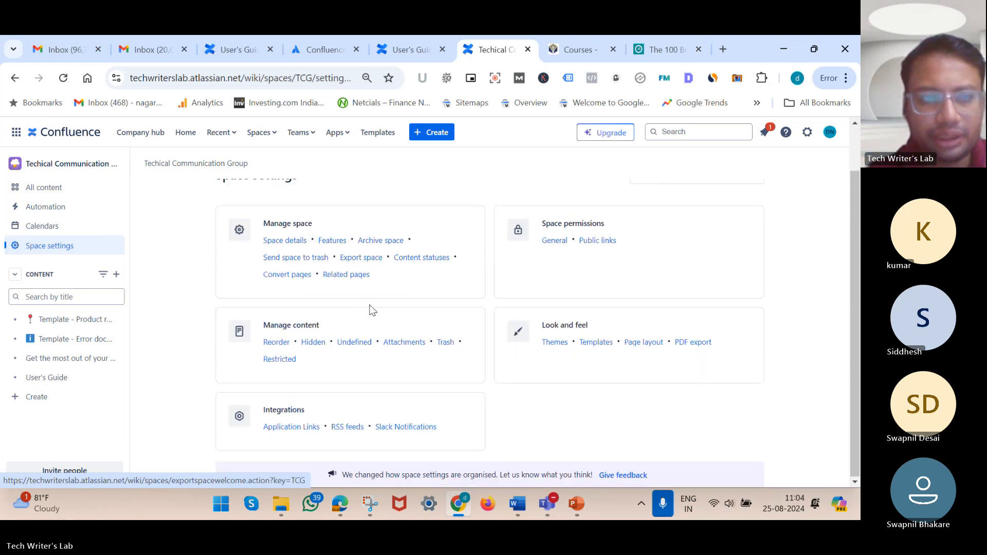
scroll(253, 257, "up", 2)
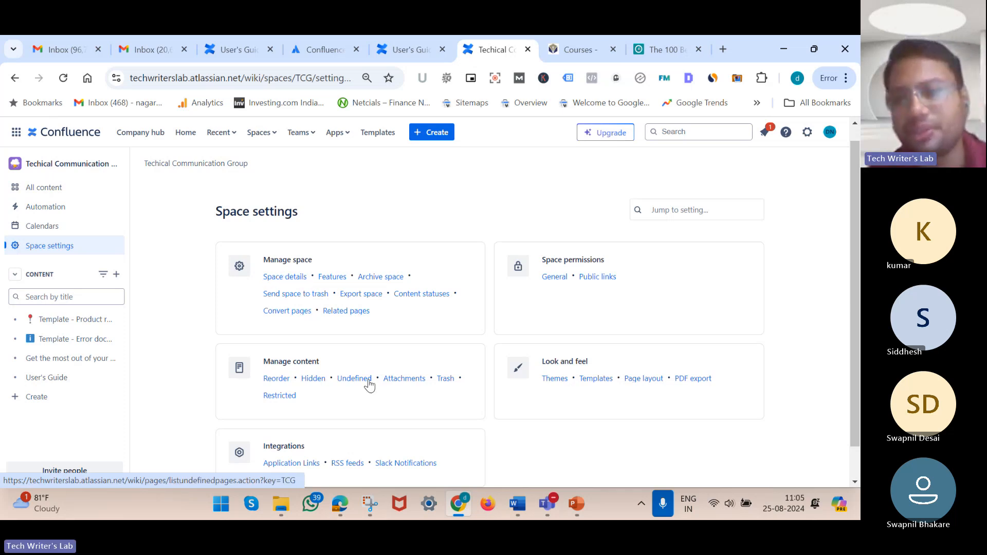
View the space details, then enable the Content manager and Blogs features for the Techical Communication Group space
left_click(293, 278)
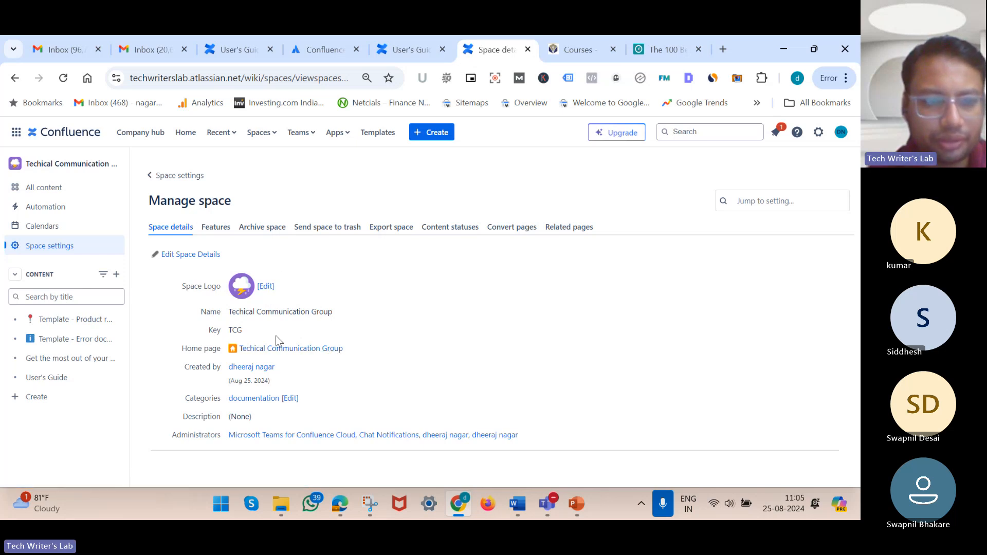
left_click(220, 230)
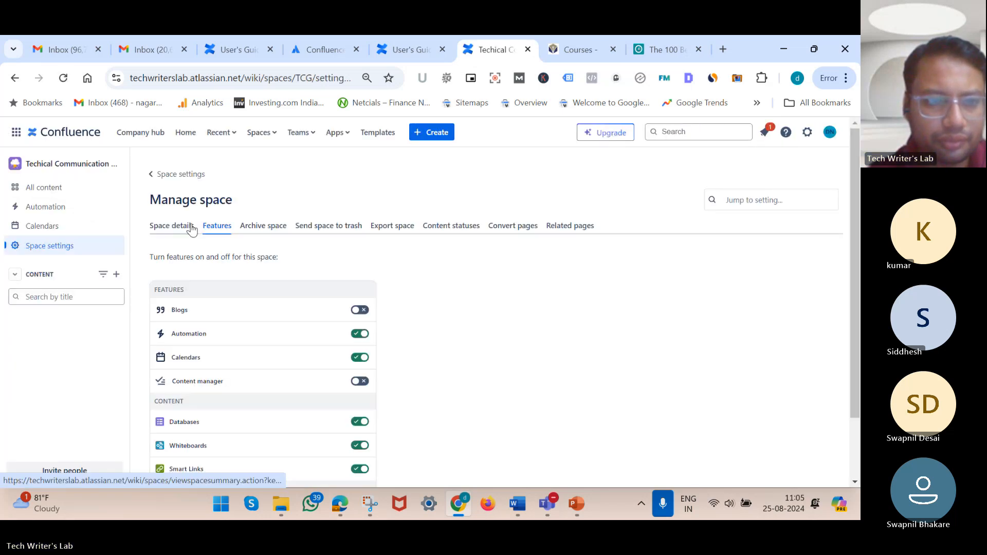
scroll(261, 394, "down", 2)
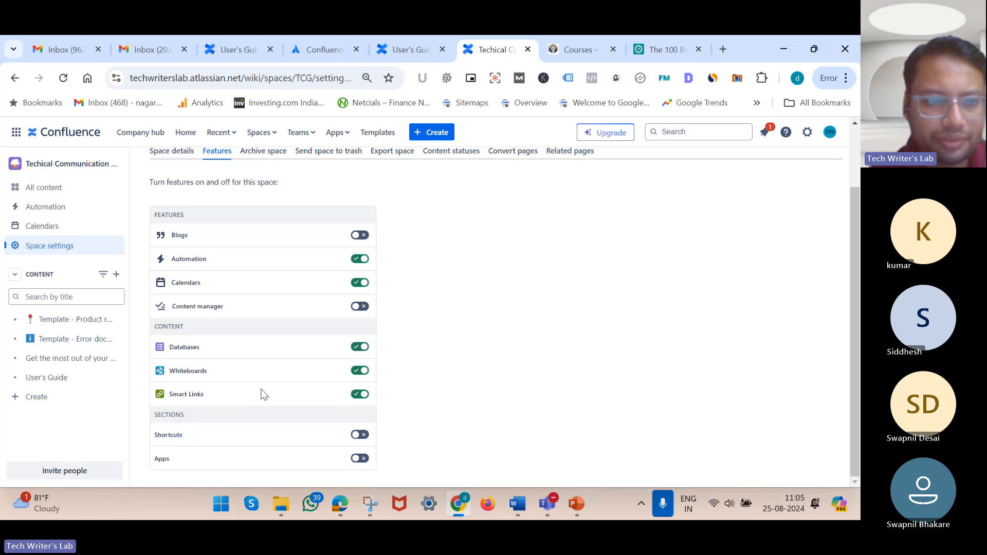
left_click(362, 307)
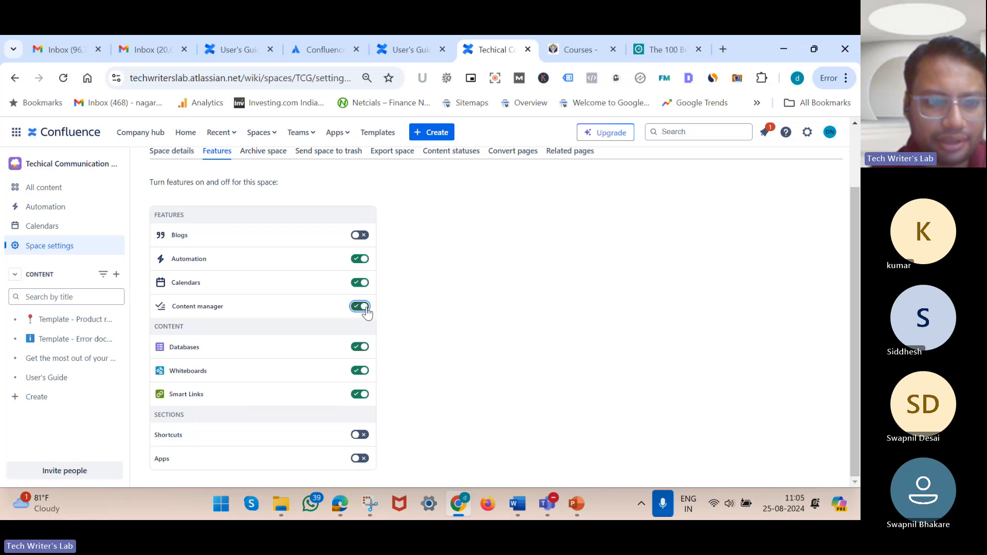
left_click(363, 235)
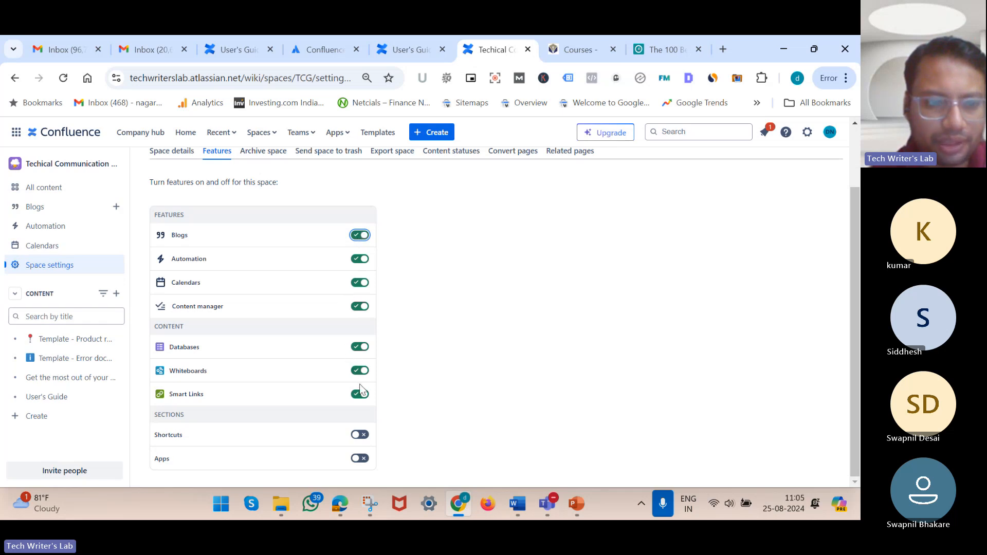
Review the space's archive, trash, export, content status and page conversion settings, and return to the space details
scroll(308, 374, "up", 2)
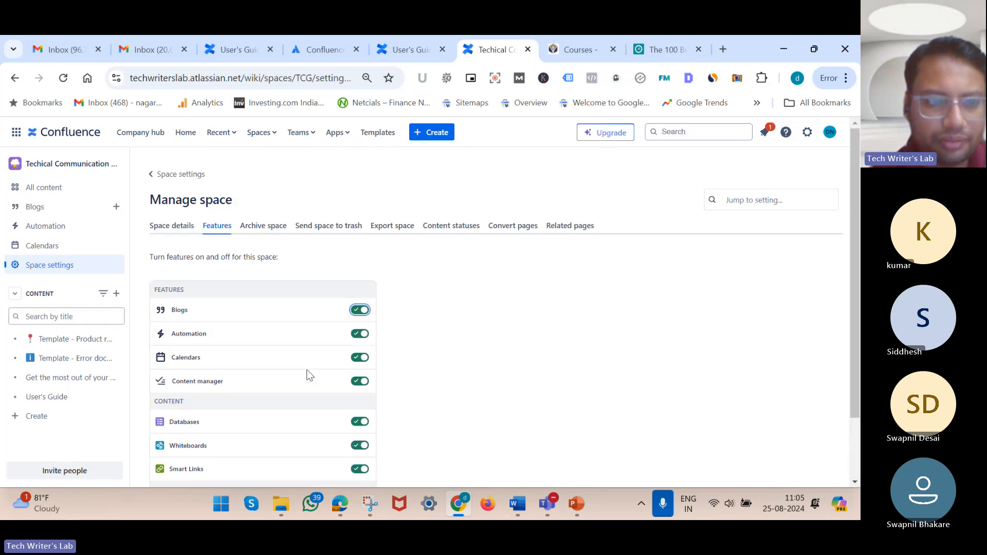
left_click(262, 226)
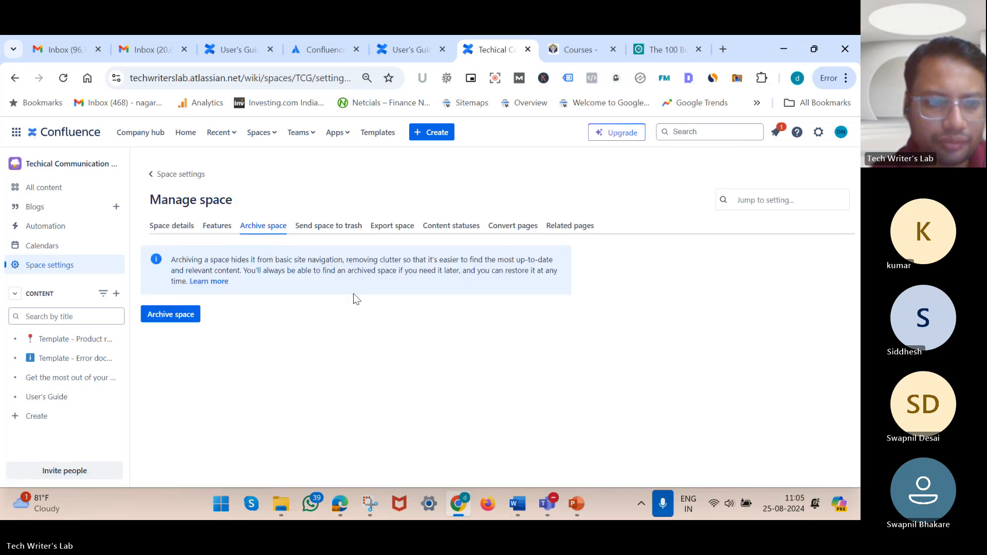
left_click(316, 229)
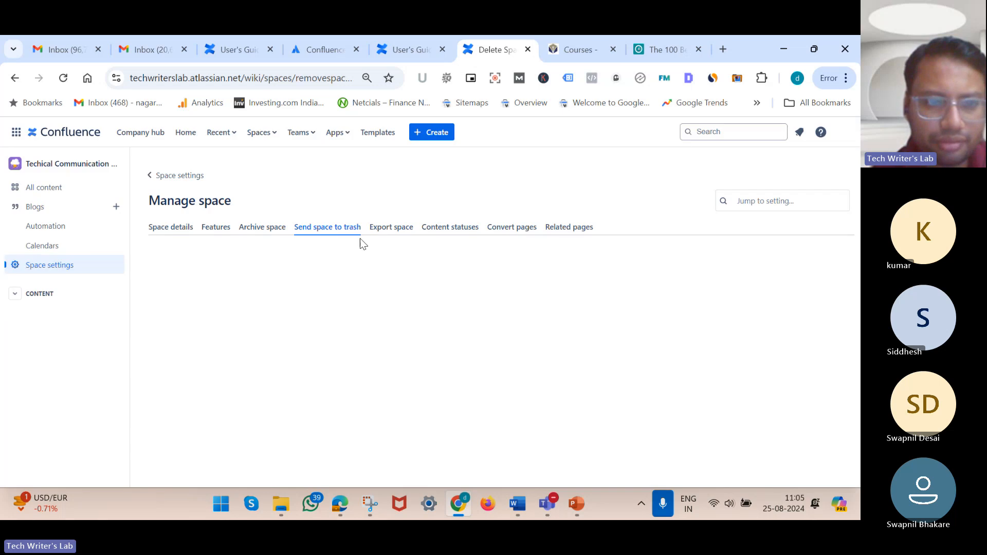
left_click(394, 229)
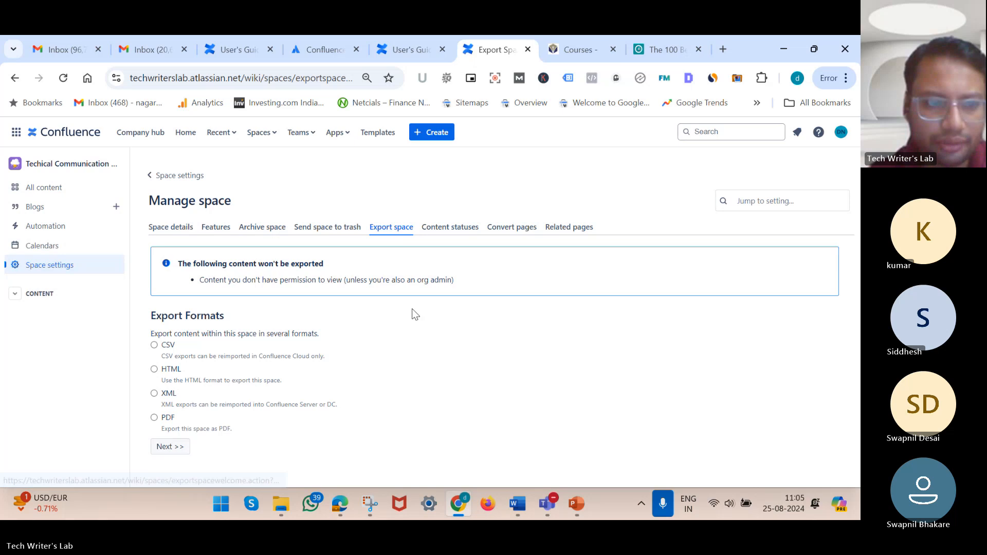
left_click(447, 231)
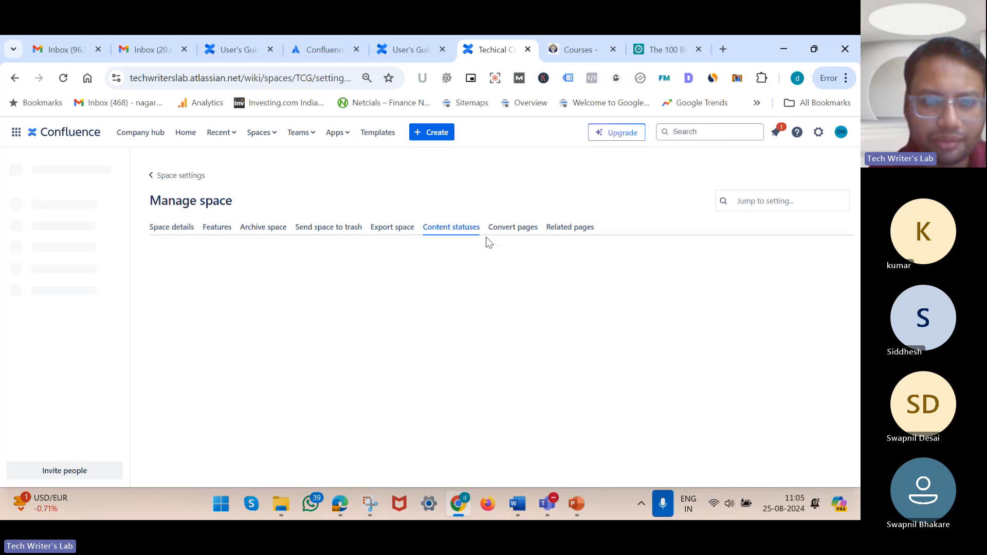
left_click(503, 231)
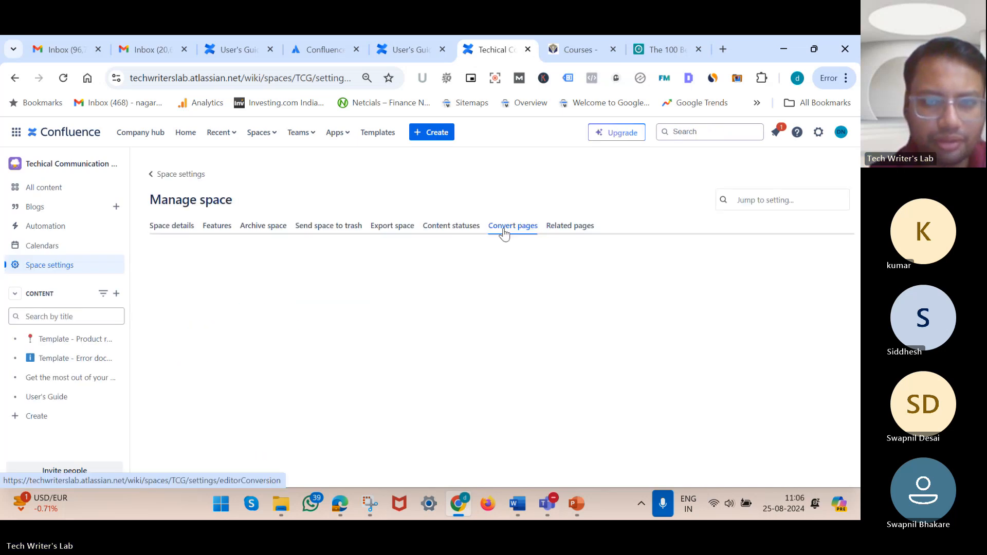
left_click(158, 233)
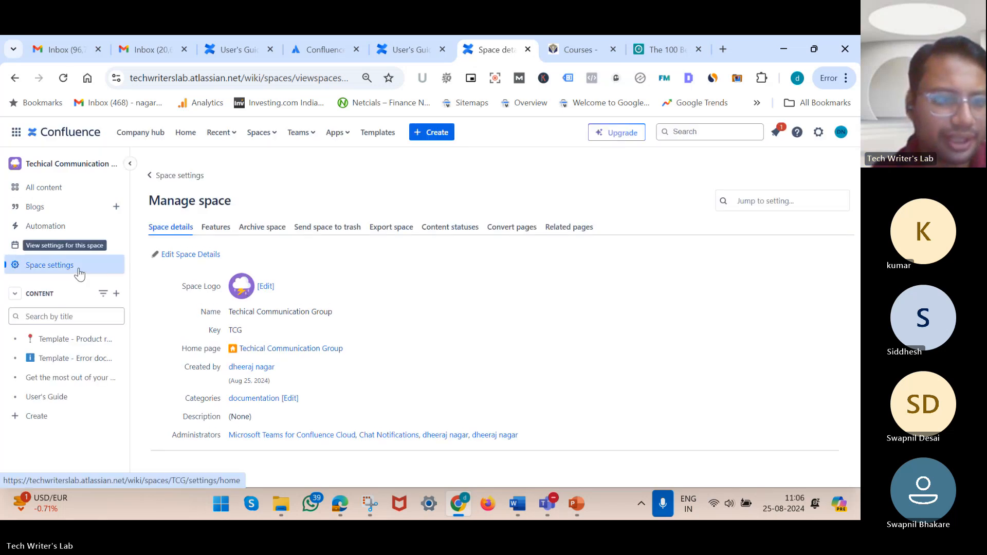
Open the general space permissions from the space settings and examine the permissions granted to each user group
left_click(79, 268)
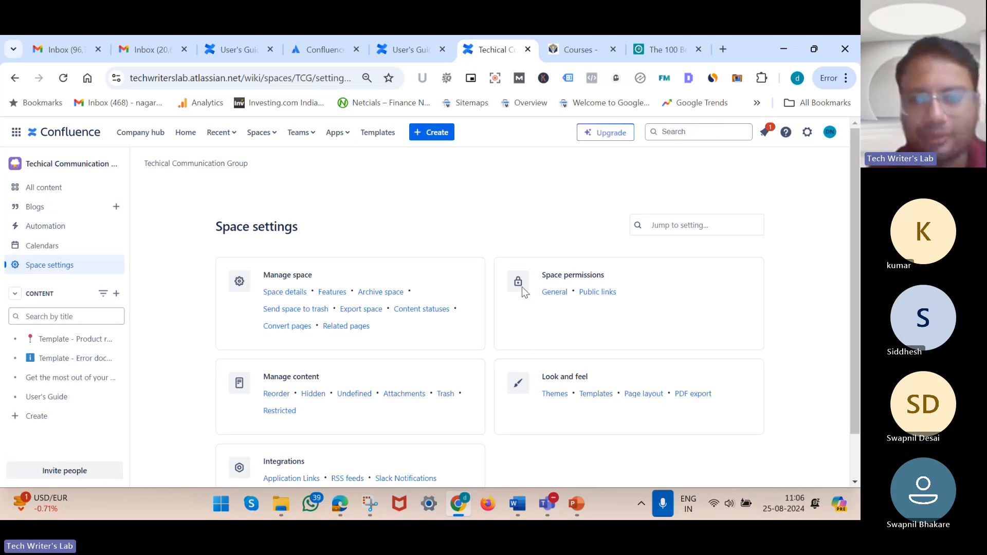
left_click(562, 296)
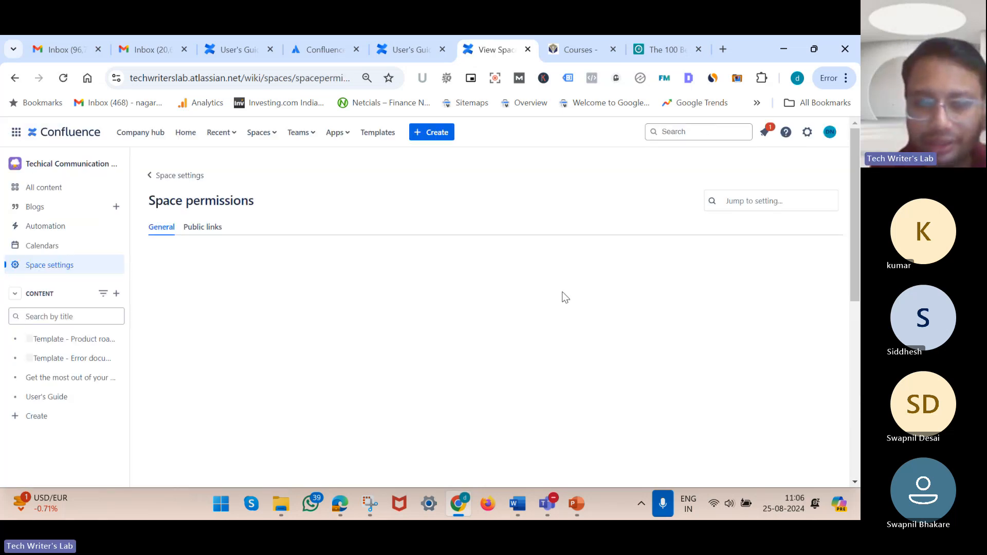
scroll(564, 296, "down", 3)
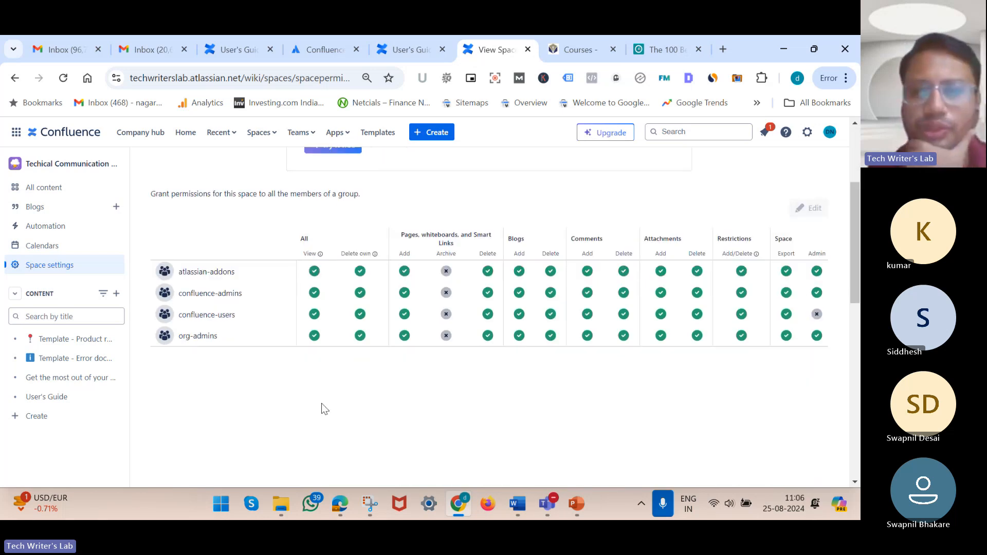
scroll(323, 408, "up", 1)
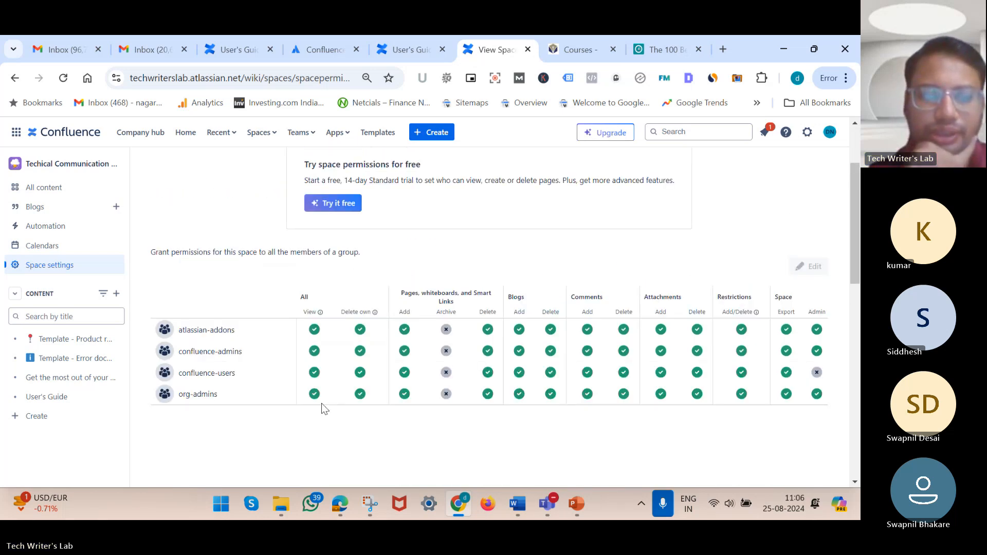
scroll(323, 408, "up", 2)
scroll(322, 409, "down", 3)
scroll(323, 409, "up", 1)
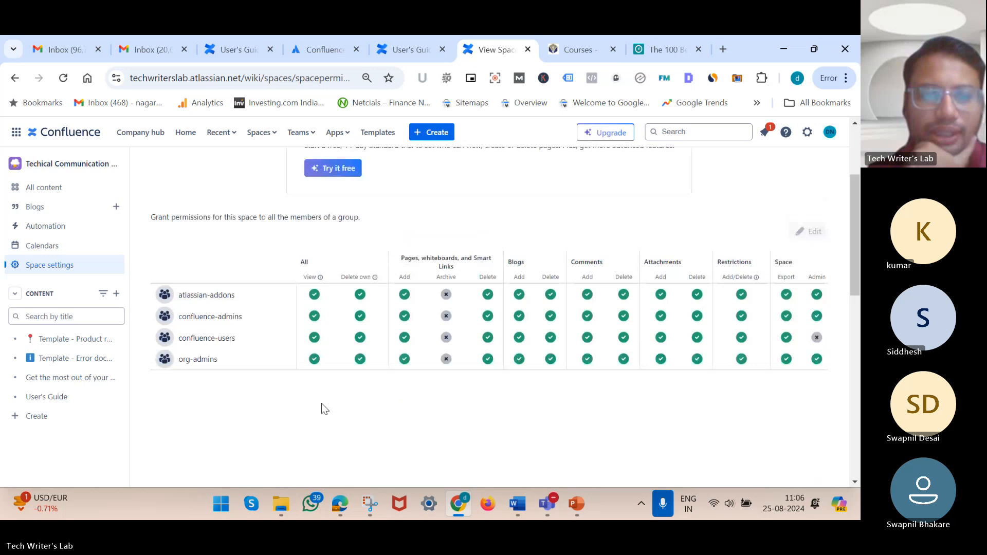
scroll(323, 406, "up", 4)
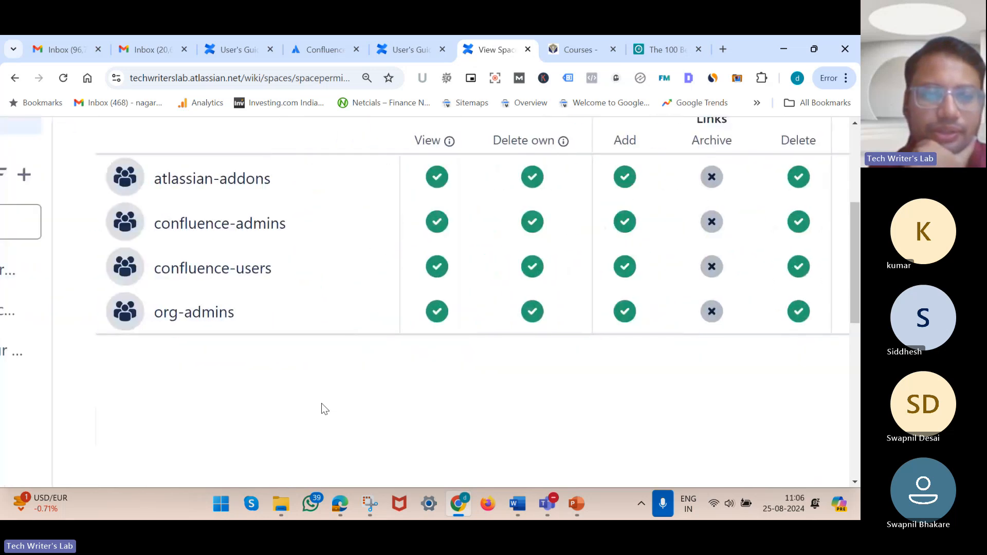
scroll(322, 404, "up", 2)
scroll(321, 404, "down", 4)
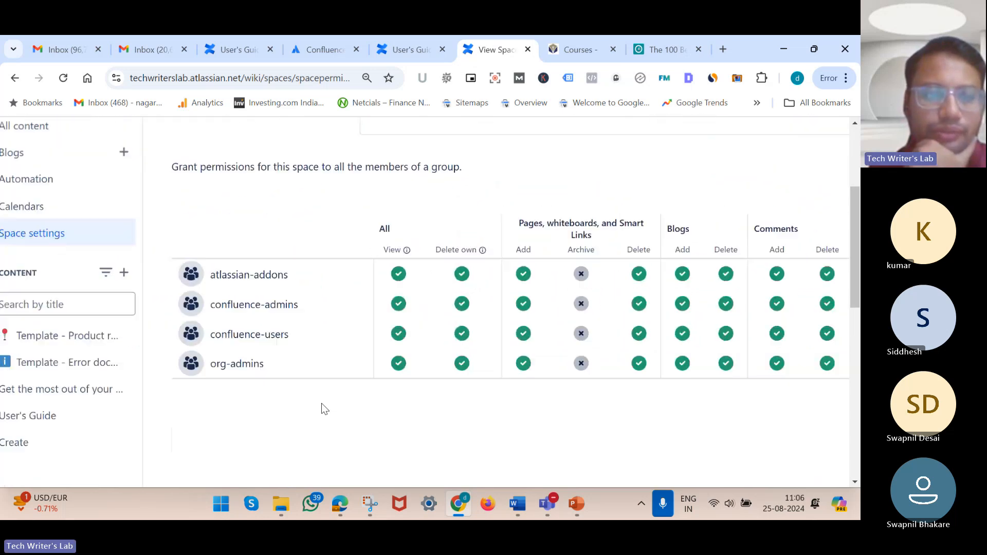
scroll(322, 404, "up", 3)
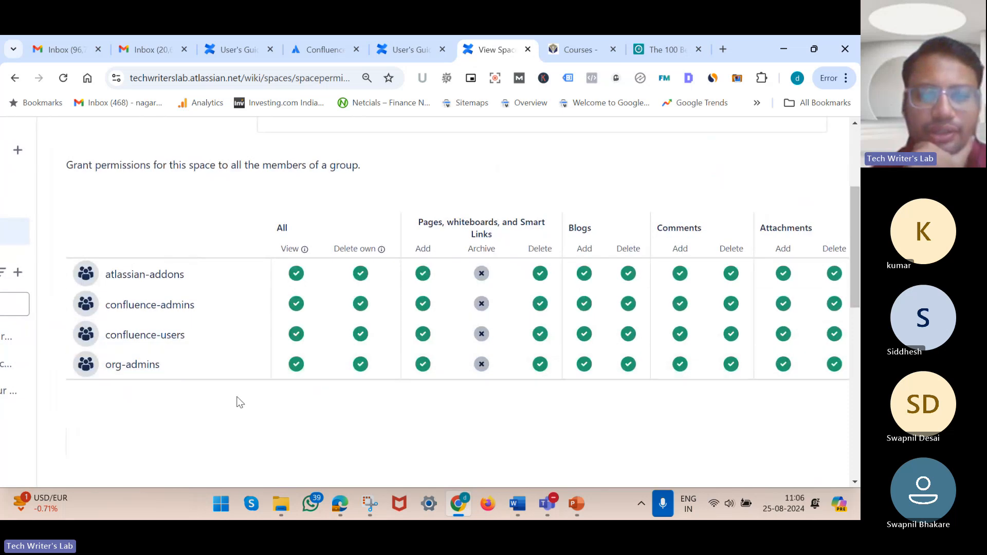
scroll(239, 402, "down", 3)
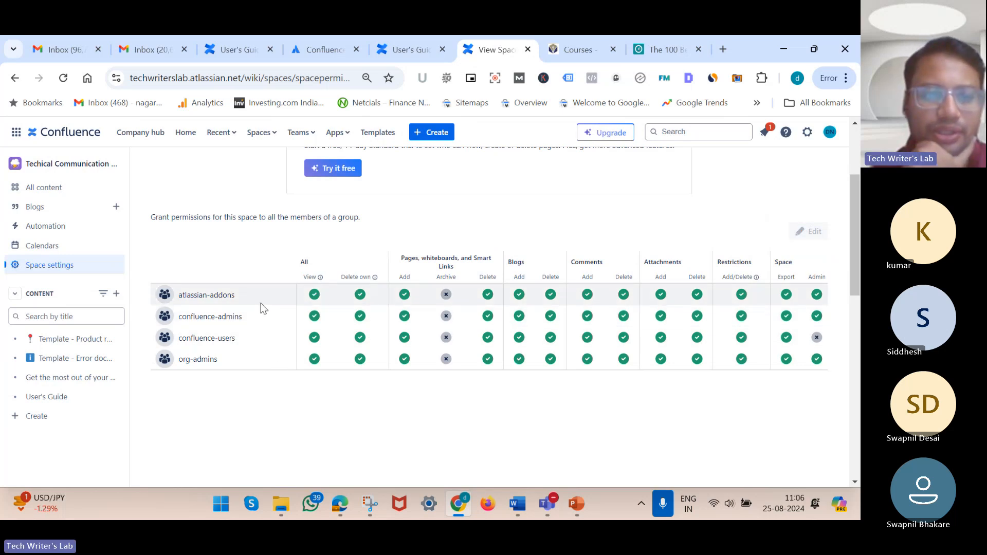
scroll(263, 307, "up", 1)
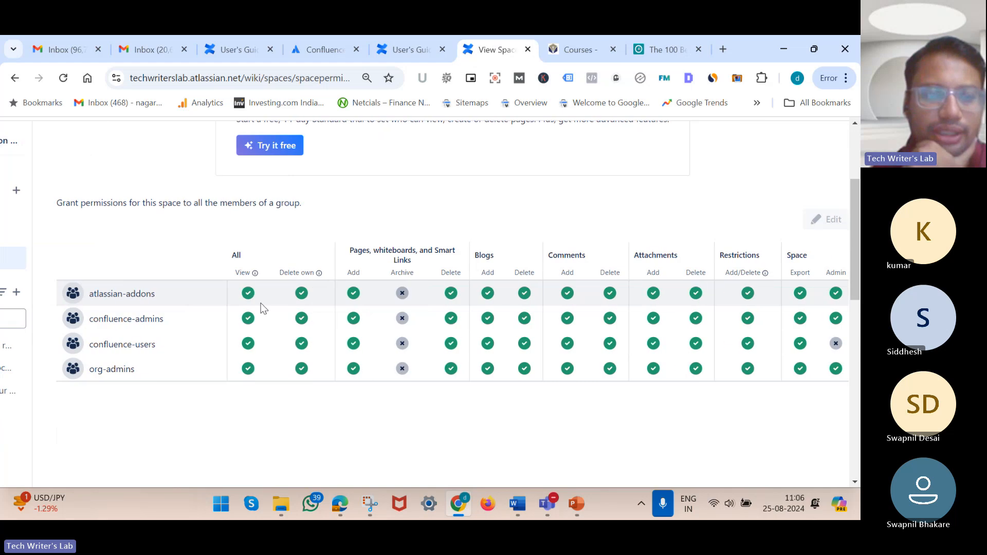
Examine the page, blog, comment, attachment, restriction and space permissions for the atlassian-addons, confluence-admins, confluence-users and org-admins groups
triple_click(139, 296)
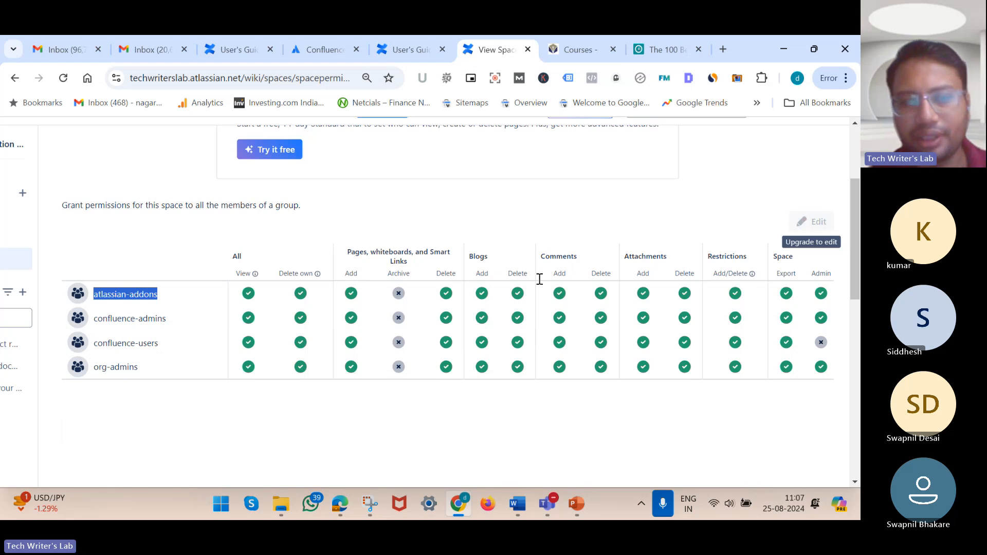
left_click(451, 304)
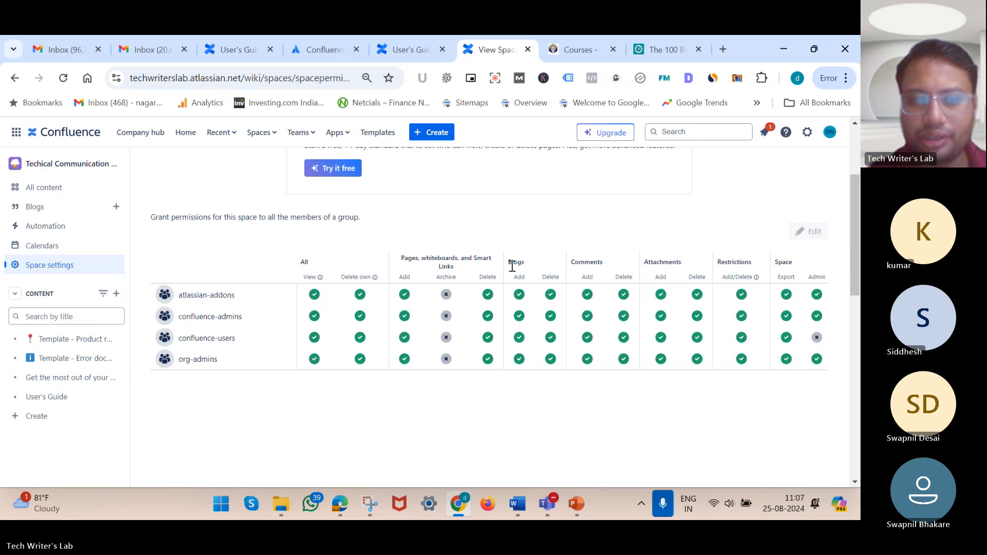
scroll(512, 266, "up", 3, "ctrl")
scroll(512, 266, "right", 5)
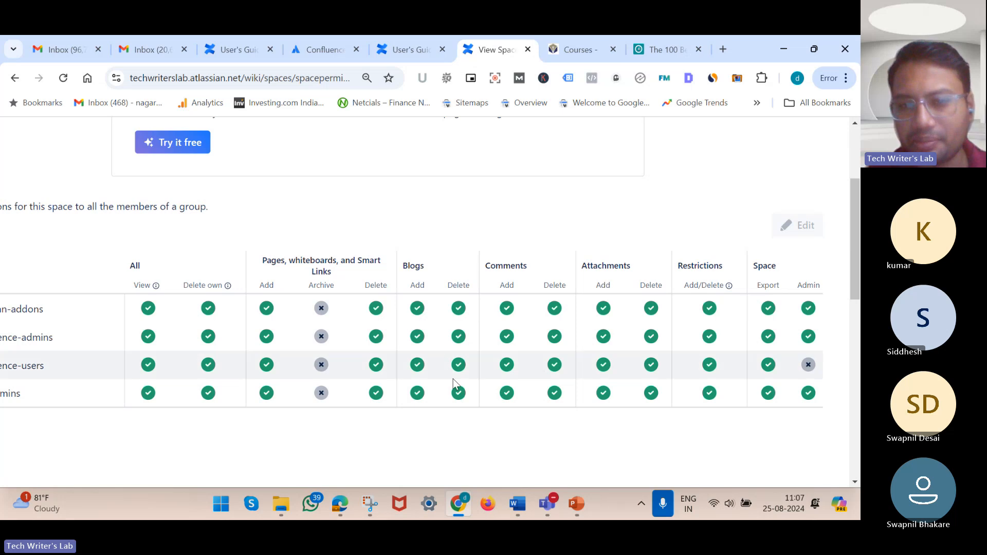
key("ctrl+minus")
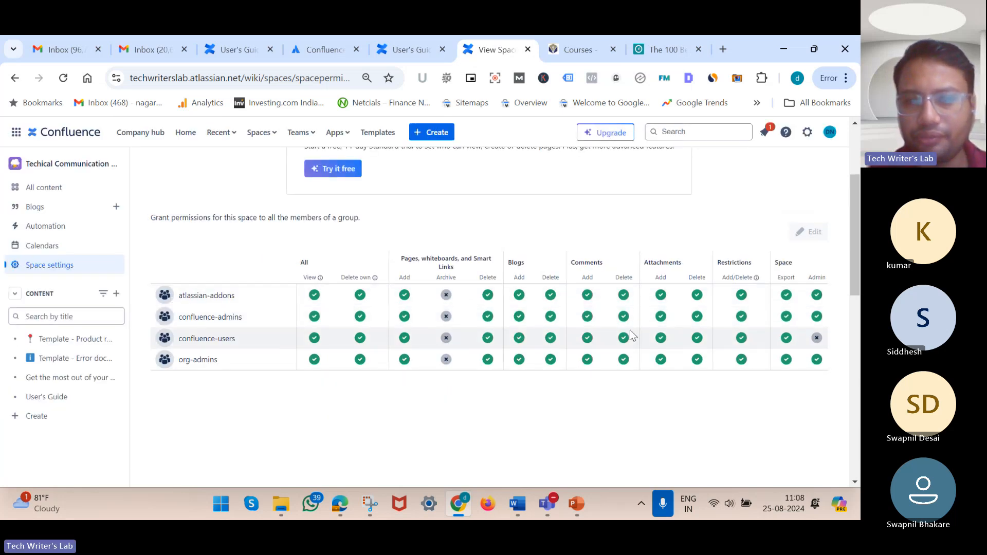
key("ctrl+plus")
key("ctrl+plus")
key("ctrl+plus")
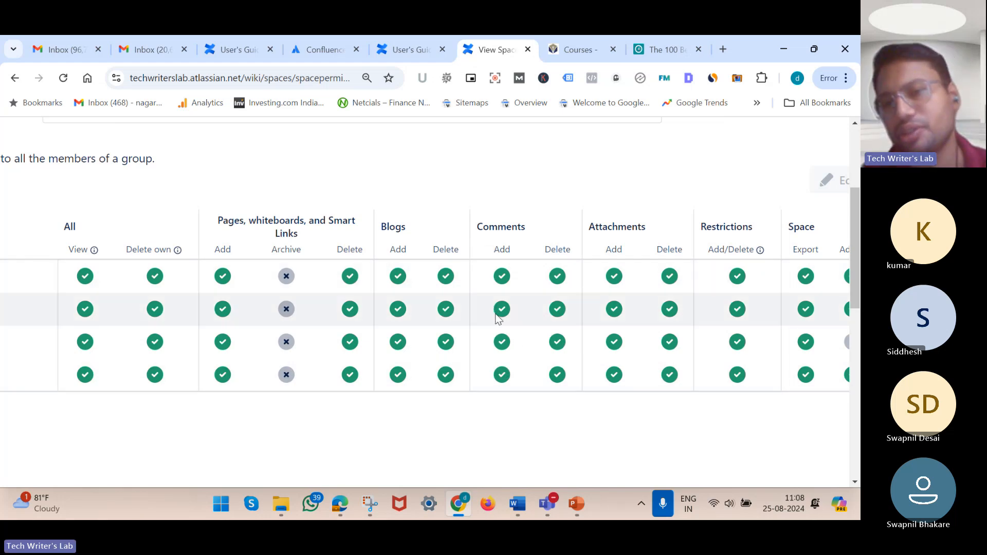
scroll(503, 324, "right", 2)
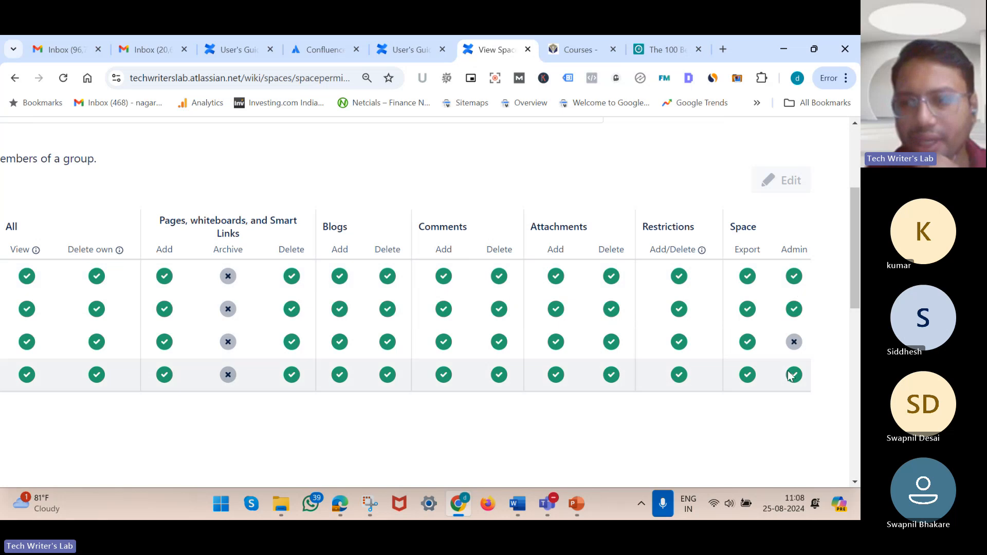
scroll(398, 375, "left", 1)
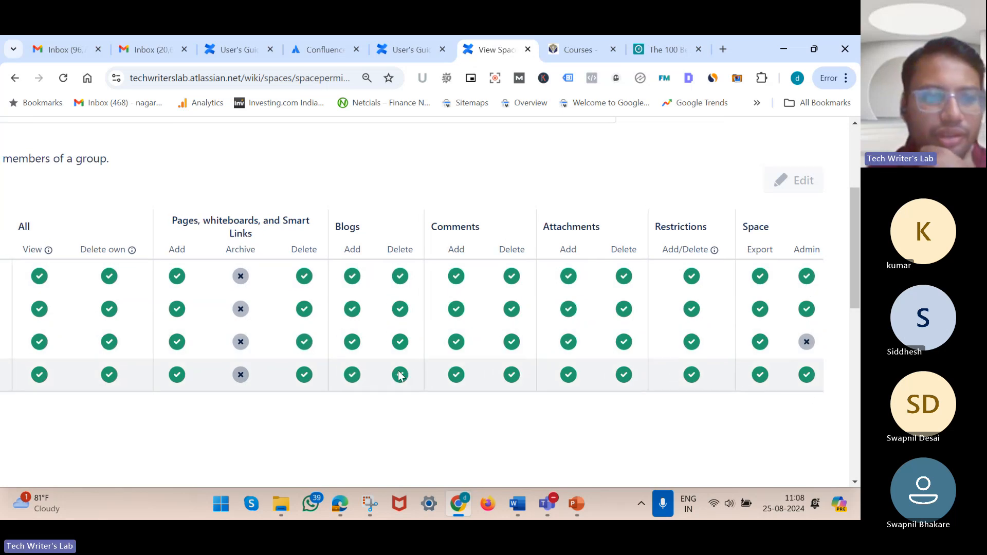
key("ctrl+minus")
key("ctrl+minus")
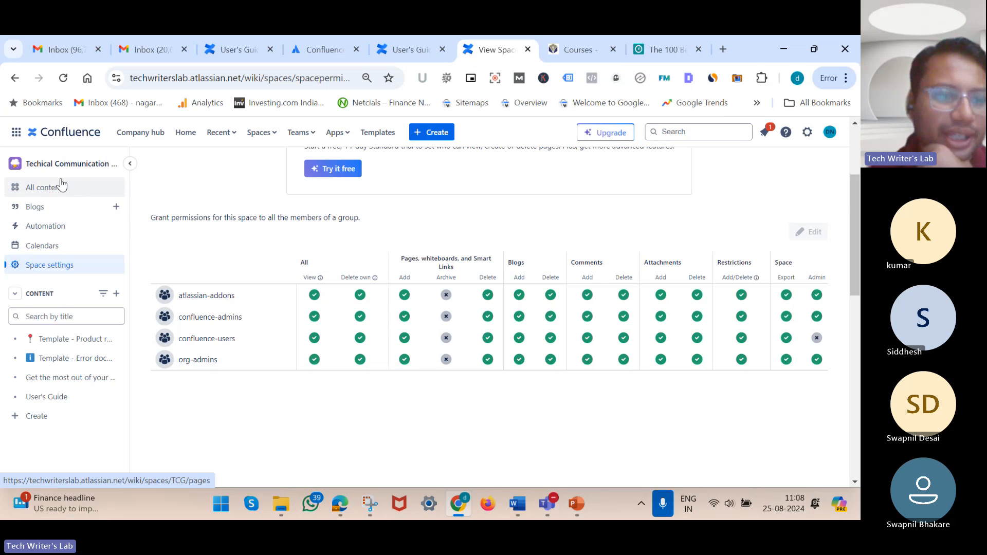
Reopen the general space permissions from the space settings, then view the public links permissions
left_click(69, 266)
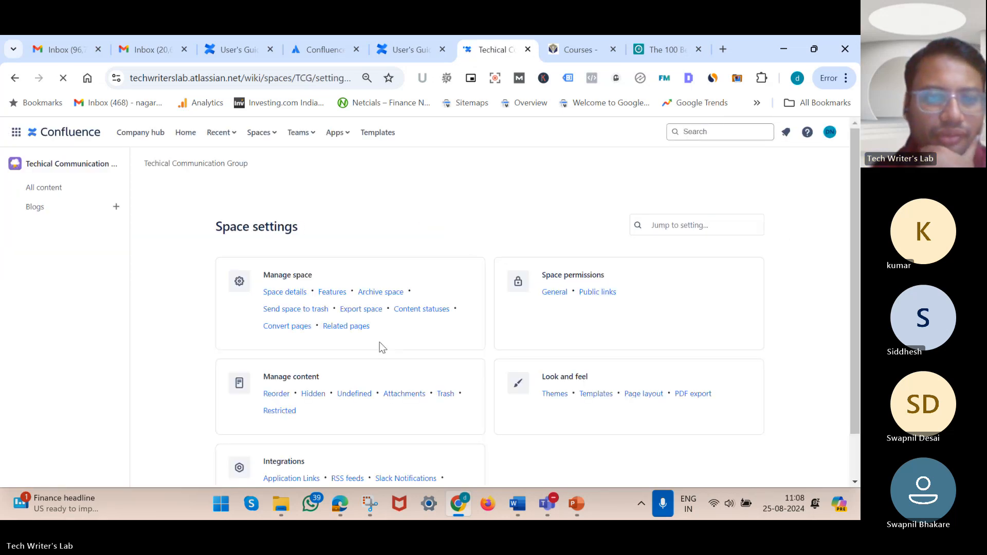
scroll(379, 342, "down", 1)
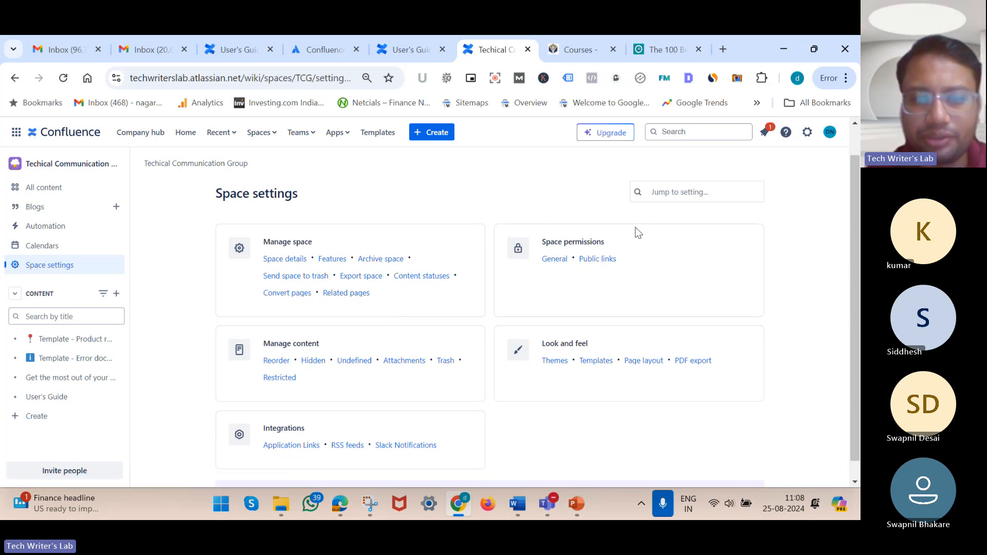
left_click(554, 260)
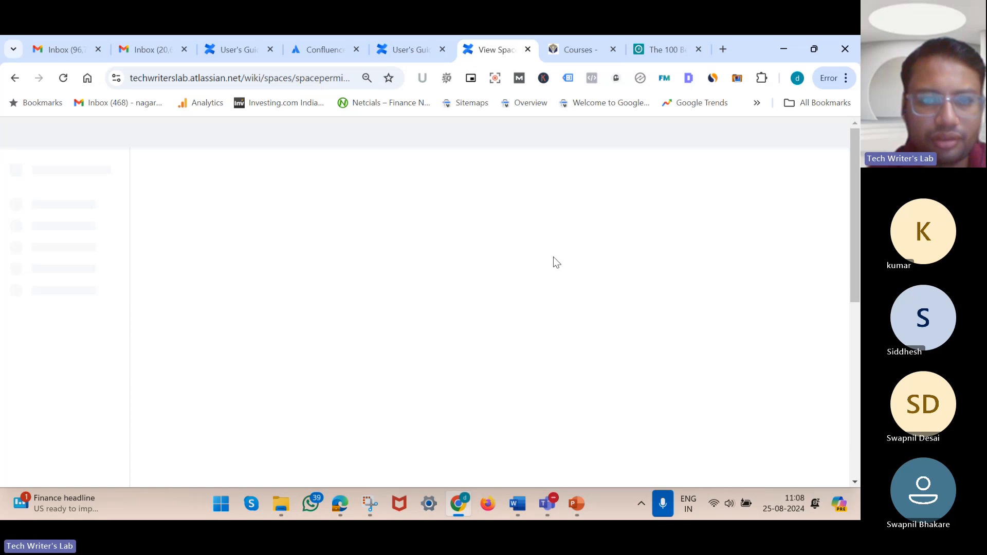
scroll(553, 257, "down", 3)
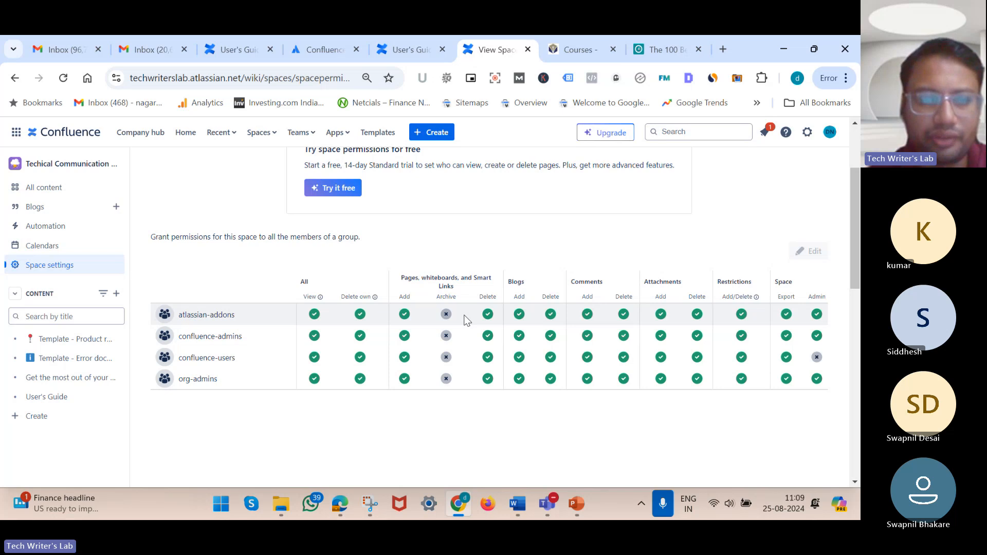
scroll(466, 320, "up", 3)
left_click(203, 229)
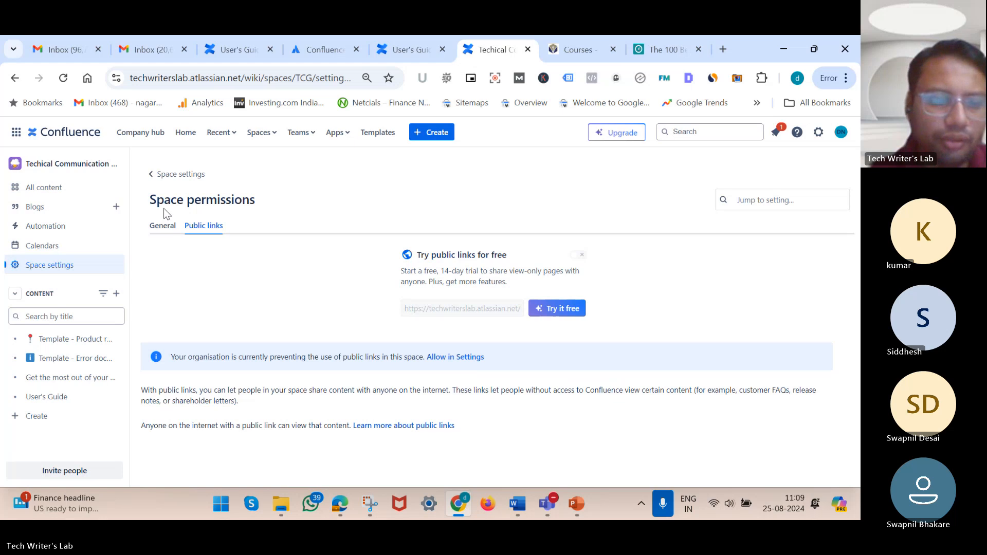
Return to the general space permissions to review the group table, then open the space's User's Guide page
left_click(165, 224)
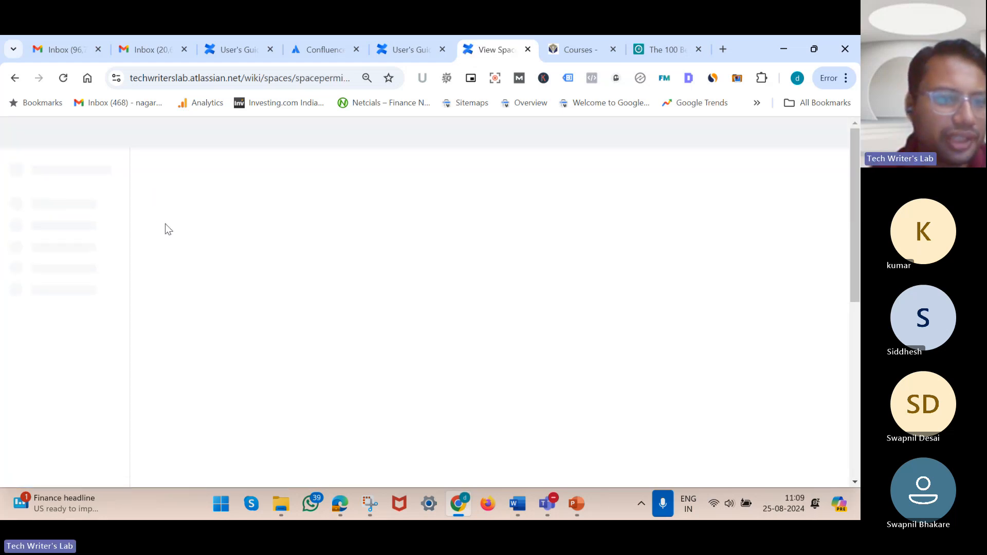
scroll(535, 334, "down", 3)
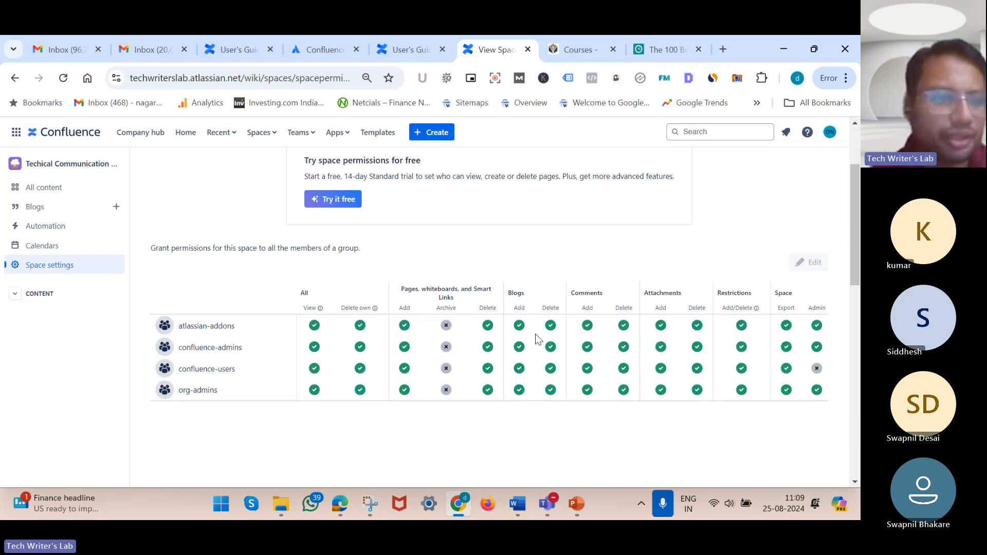
scroll(535, 334, "down", 2)
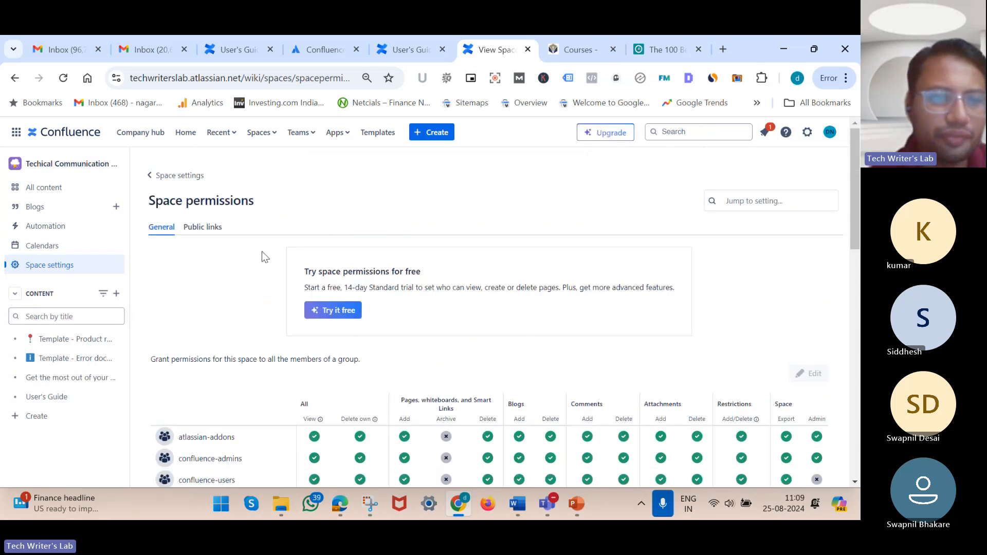
left_click(255, 133)
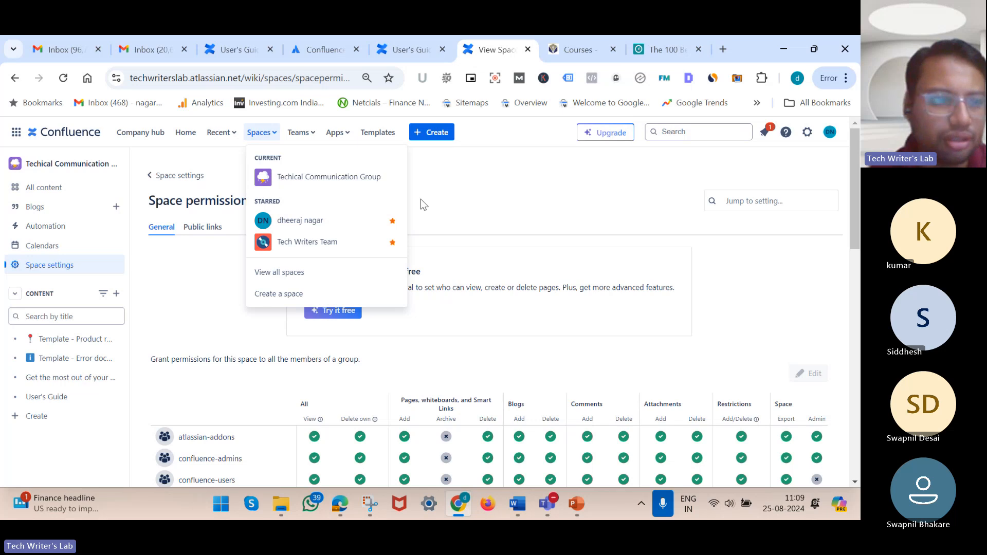
left_click(59, 397)
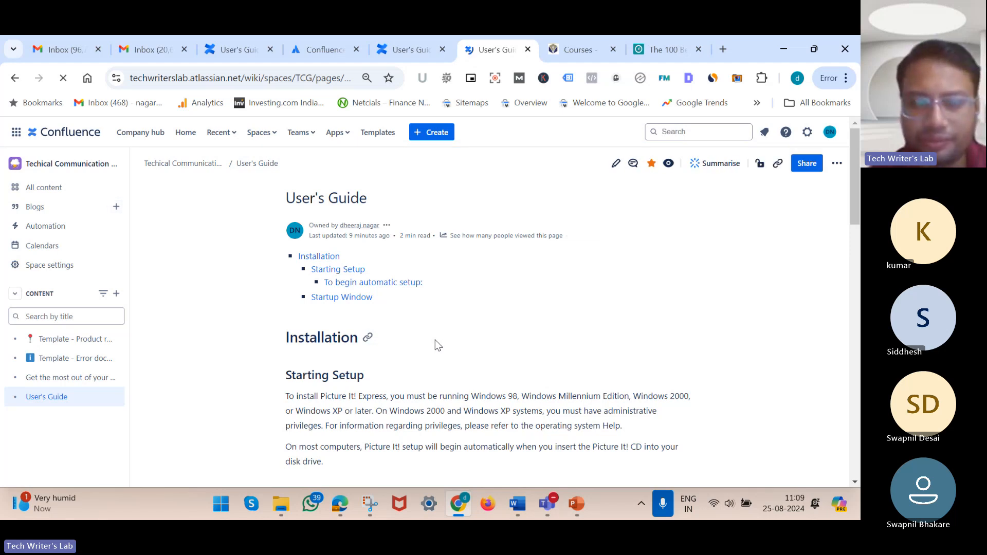
Switch to the Confluence presentation in PowerPoint and present the Space Permission slides through to the Space Sidebar slide
left_click(576, 511)
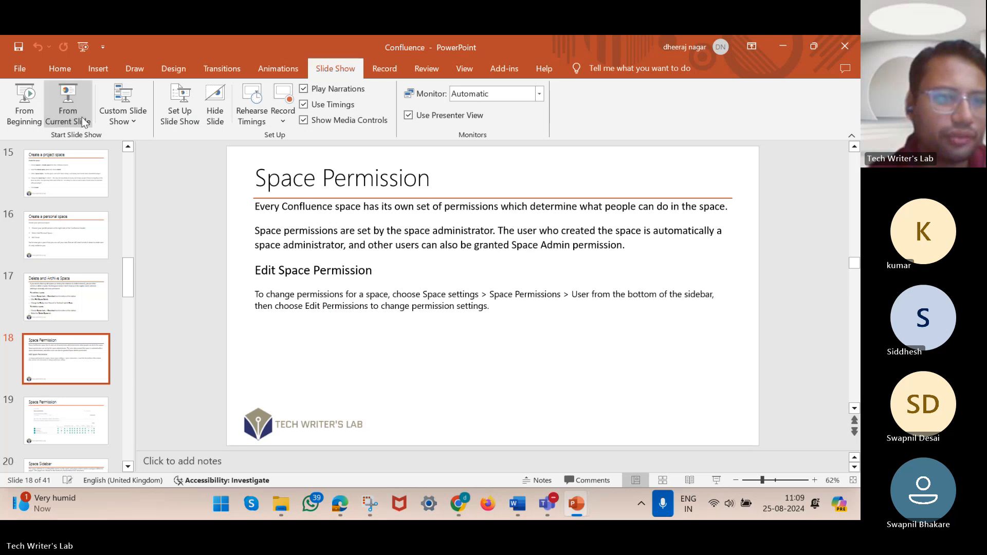
left_click(82, 122)
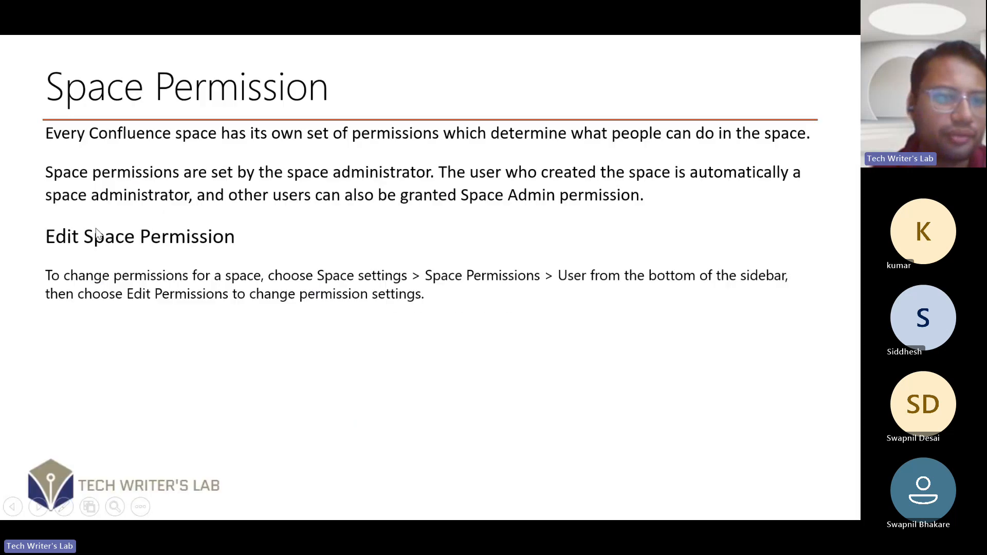
left_click(58, 199)
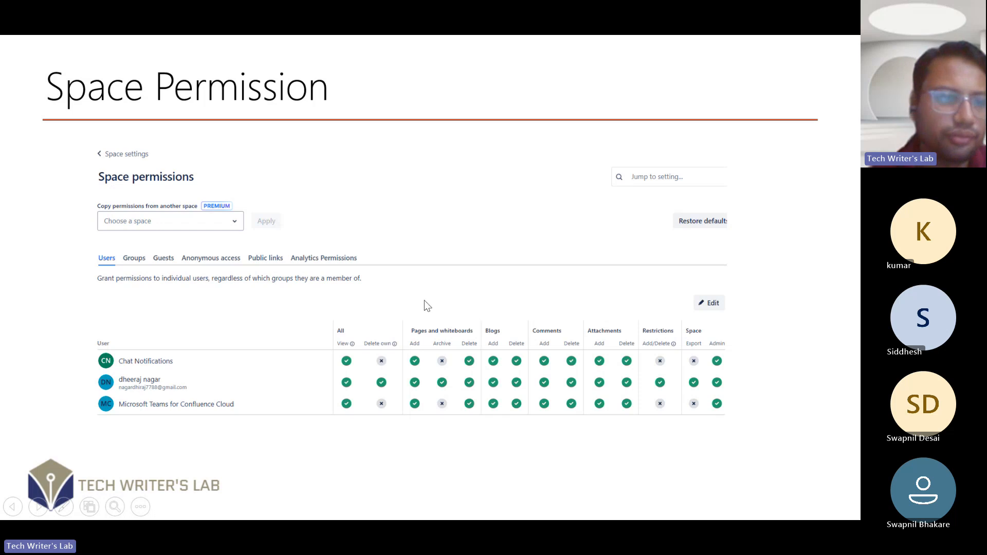
key("Right")
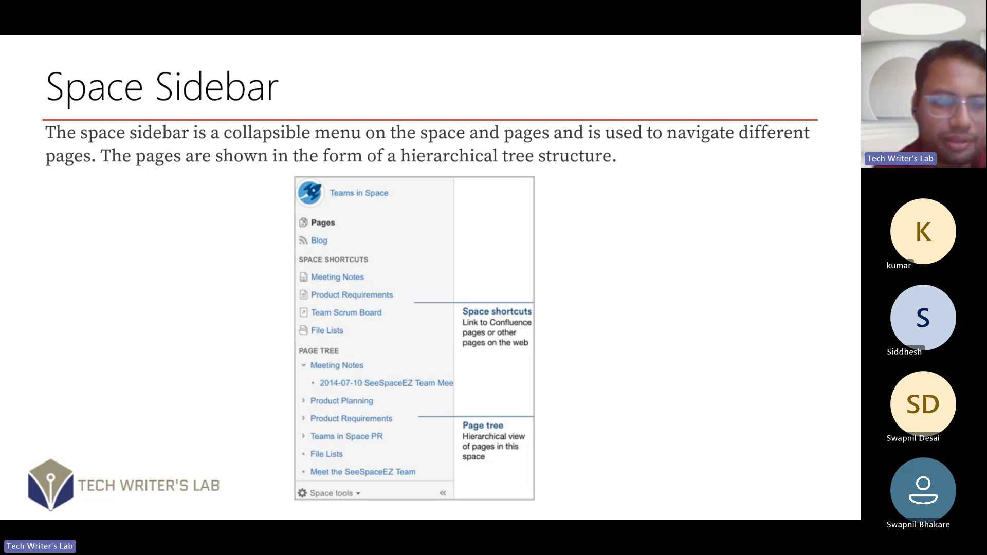
key("Escape")
Switch back to Confluence in Chrome and open the space settings overview from the User's Guide page
key("alt+Tab")
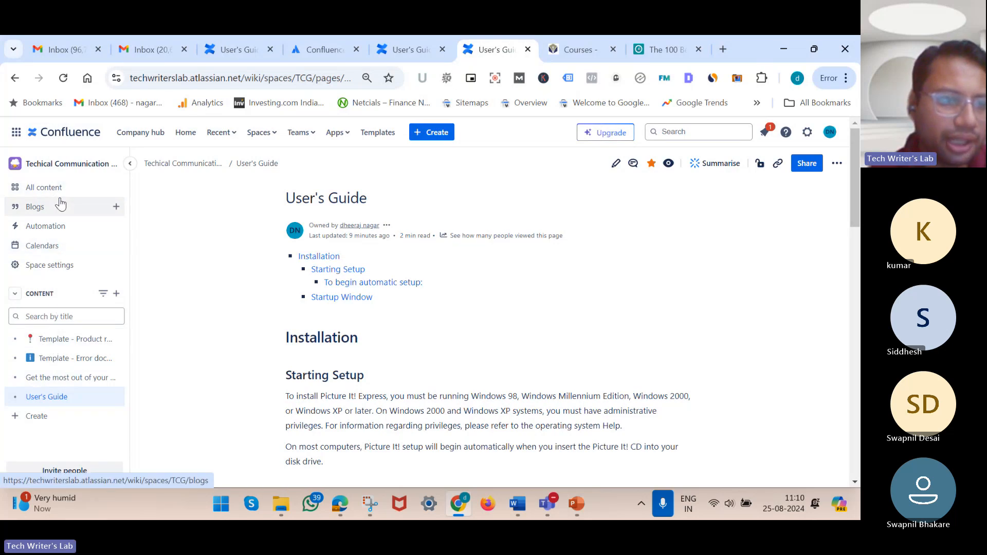
left_click(58, 268)
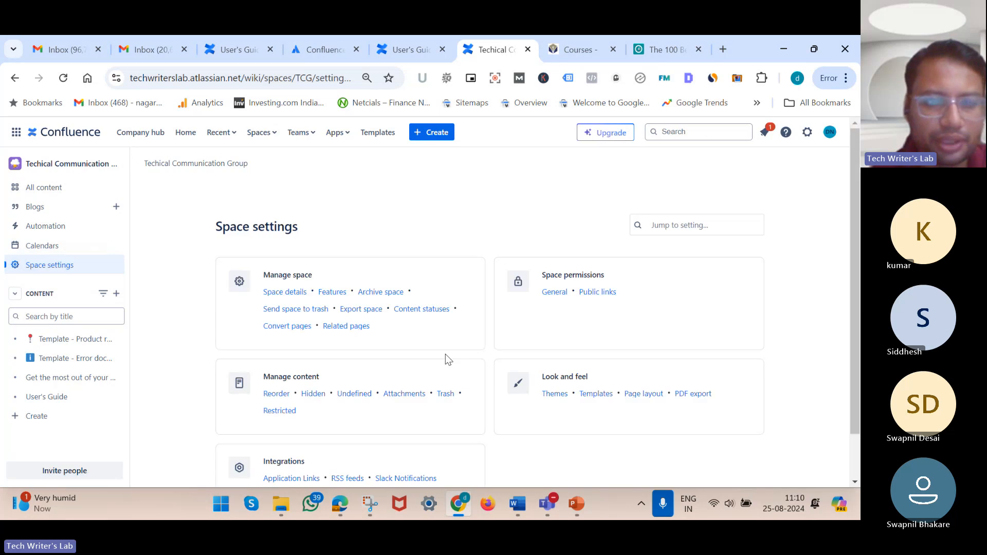
scroll(447, 359, "down", 1)
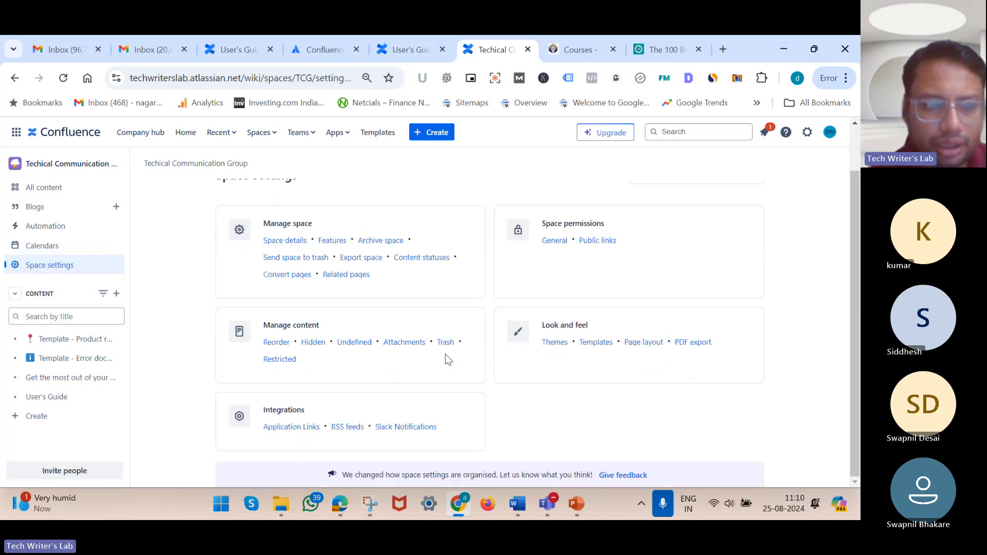
Switch to PowerPoint and read the Configure the Sidebar slide for where the Edit Sidebar option is located
left_click(572, 507)
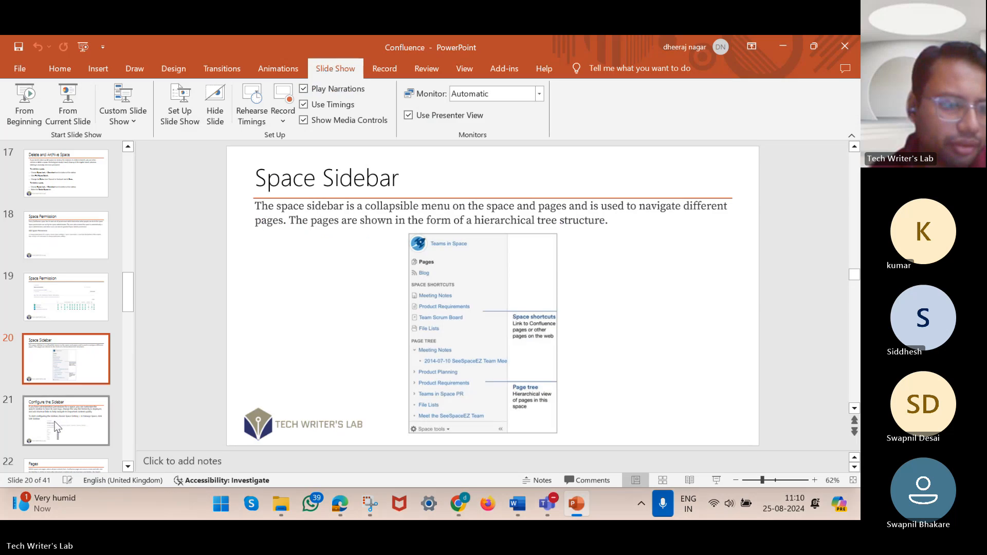
left_click(57, 426)
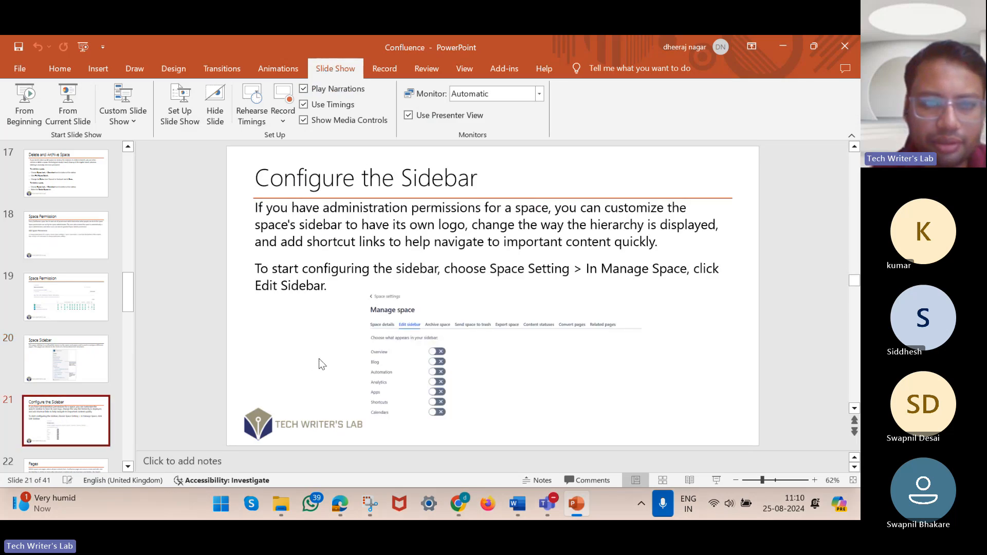
scroll(319, 359, "up", 2, "ctrl")
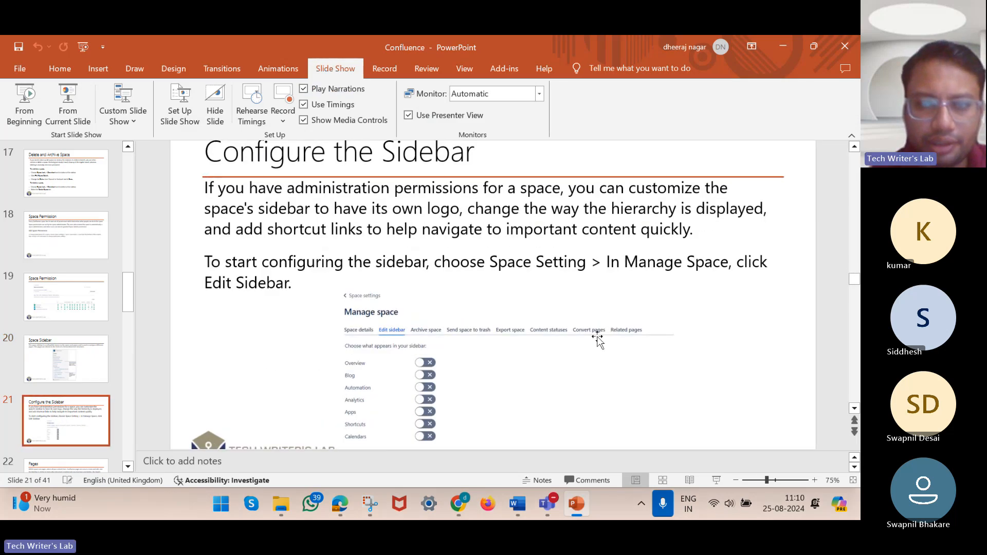
Return to Confluence in Chrome and look through the space settings for the sidebar configuration option
left_click(456, 506)
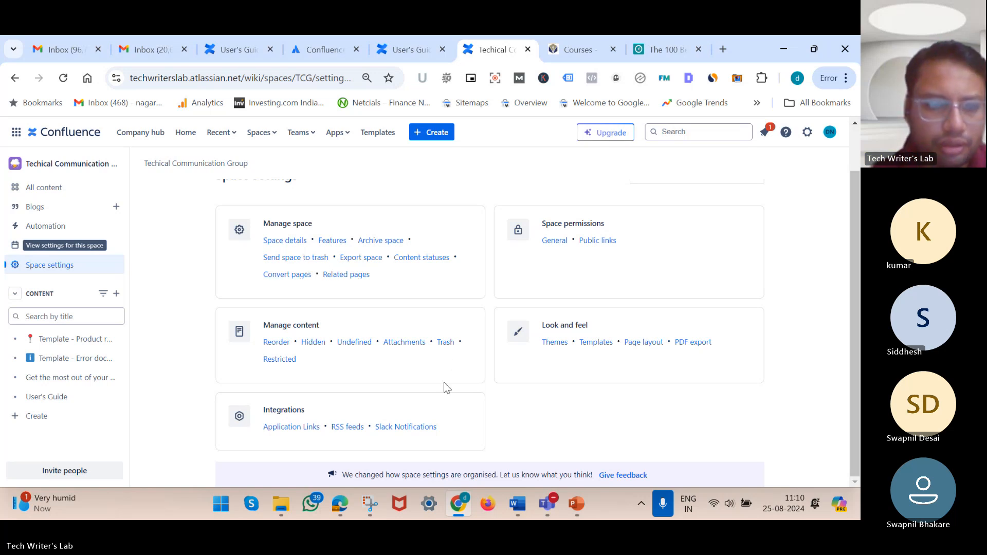
scroll(435, 387, "up", 1)
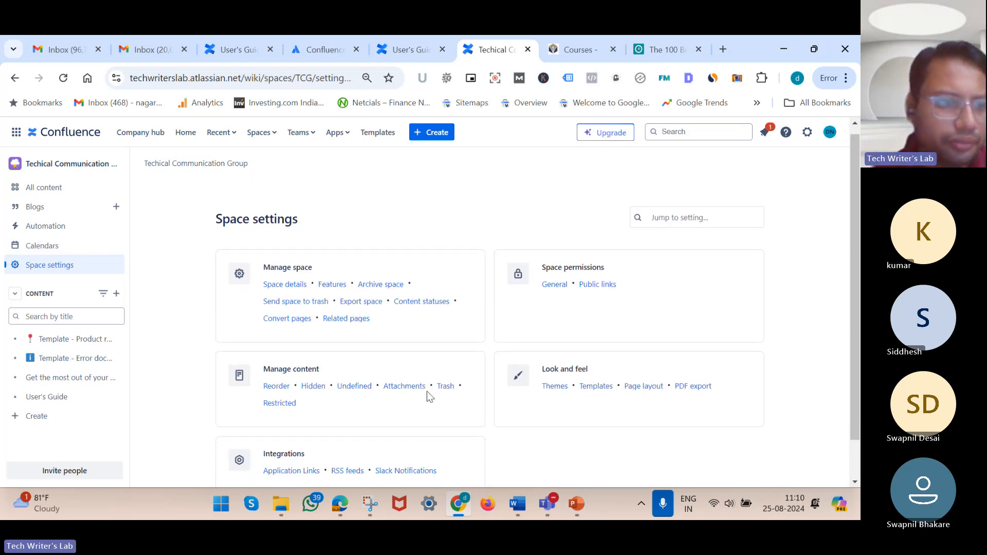
scroll(428, 395, "down", 1)
scroll(427, 390, "up", 1)
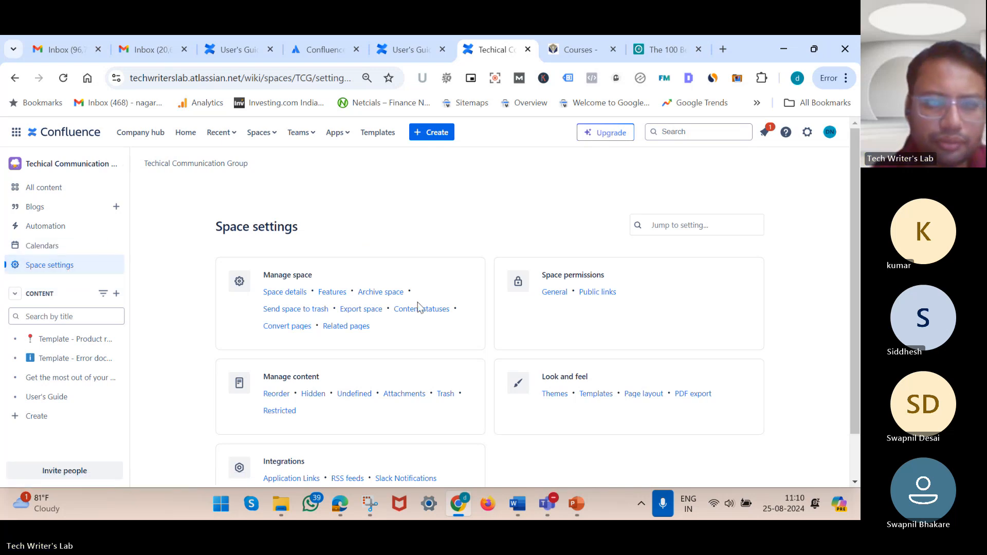
scroll(418, 303, "down", 1)
scroll(293, 274, "up", 5)
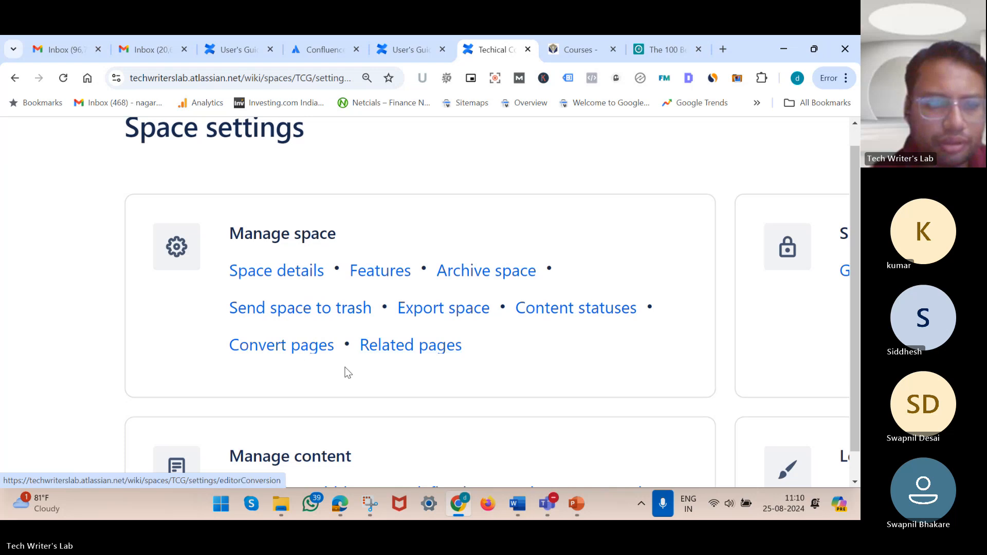
Search the space settings page for "side" to locate a sidebar option
key("ctrl+f")
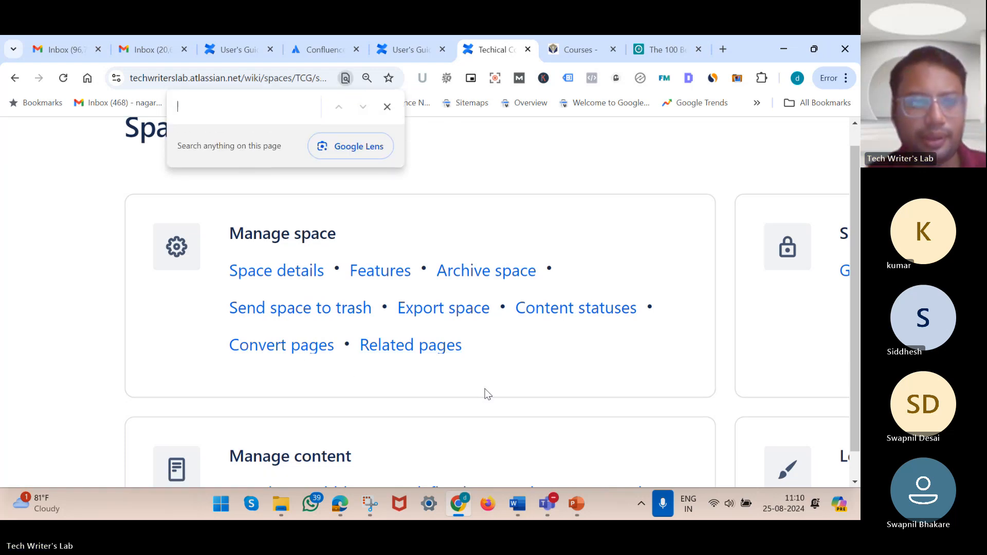
type("side")
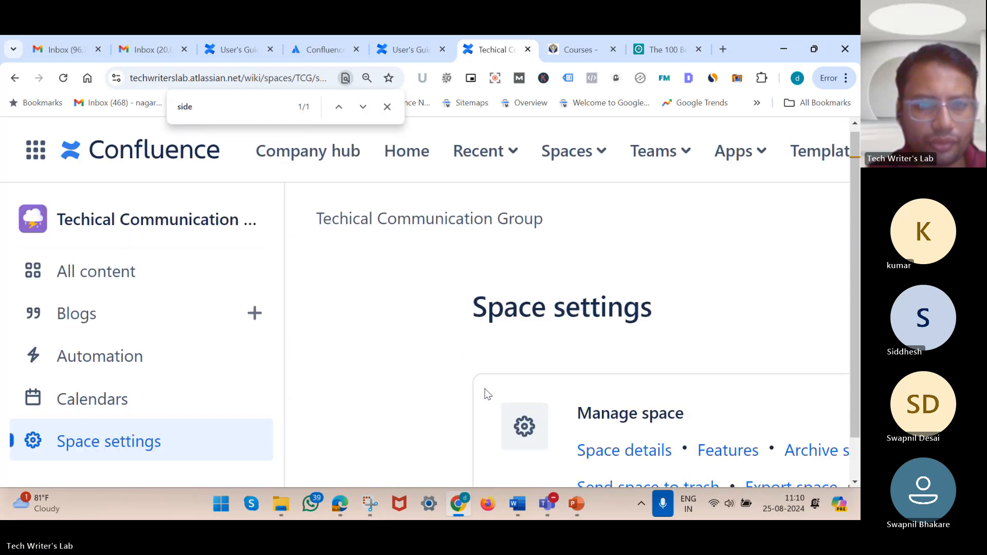
key("ctrl+minus")
key("ctrl+minus")
key("ctrl+minus")
key("ctrl+minus")
key("ctrl+minus")
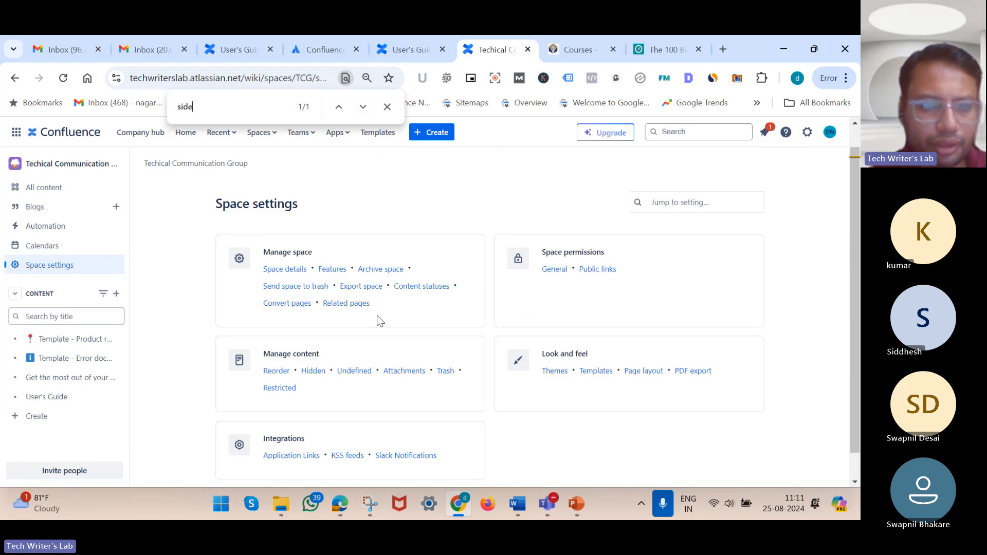
Examine every category on the space settings overview, from Manage space to Integrations, for a sidebar configuration option
key("ctrl+plus")
key("ctrl+plus")
key("ctrl+plus")
key("ctrl+plus")
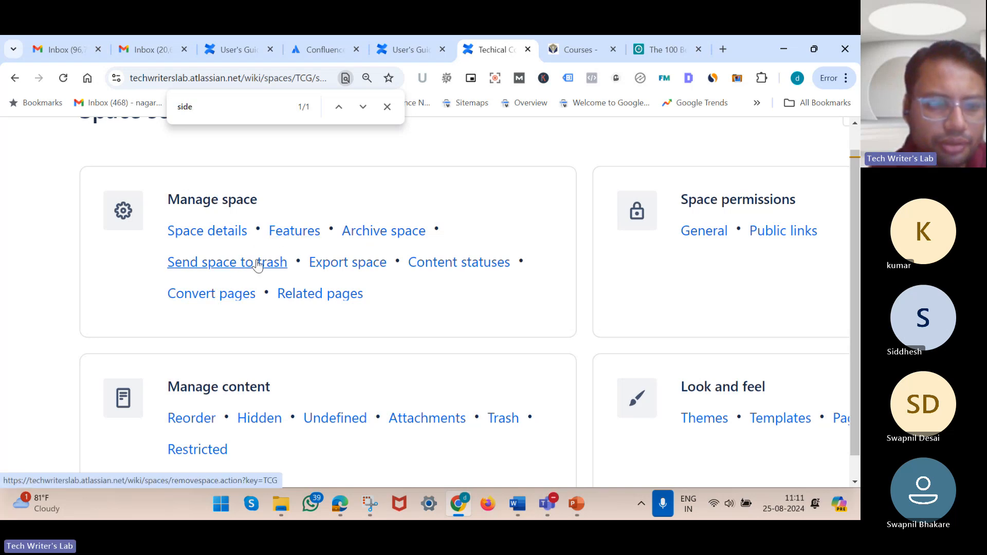
scroll(294, 304, "down", 2)
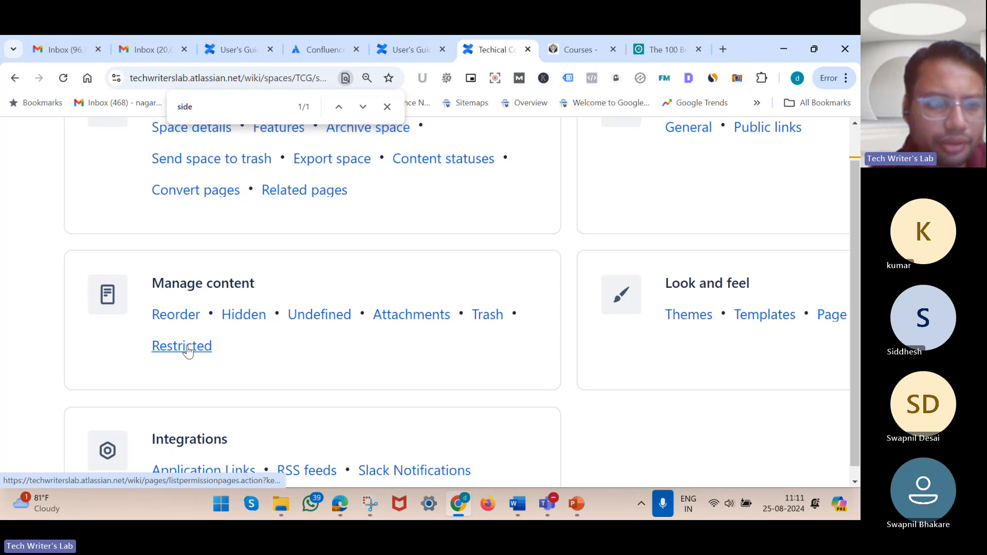
scroll(227, 360, "down", 2)
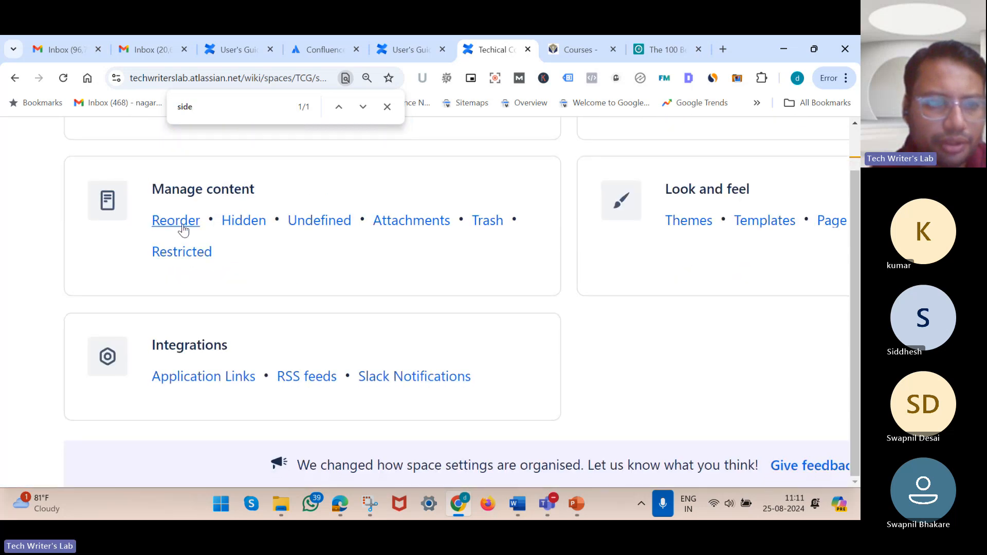
scroll(288, 335, "right", 5)
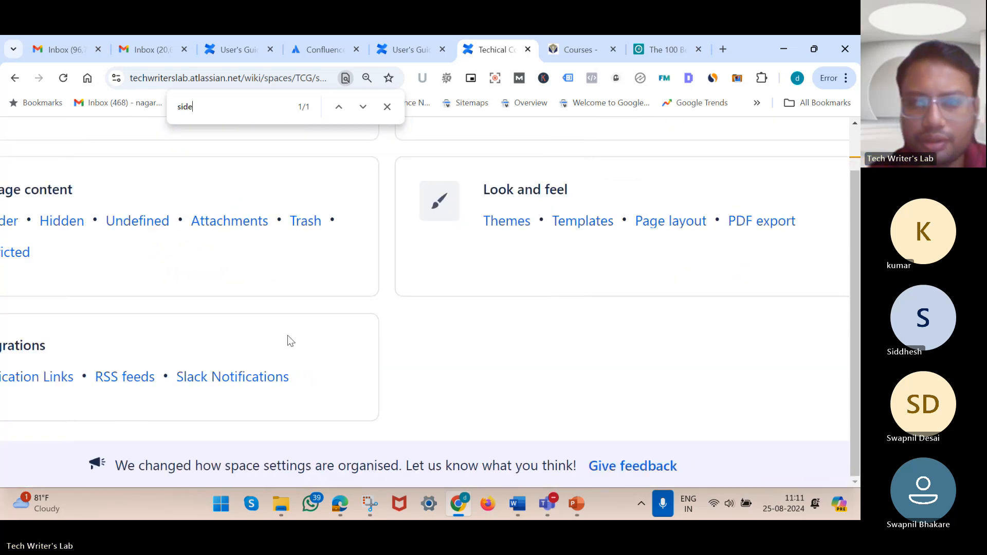
scroll(524, 304, "up", 4)
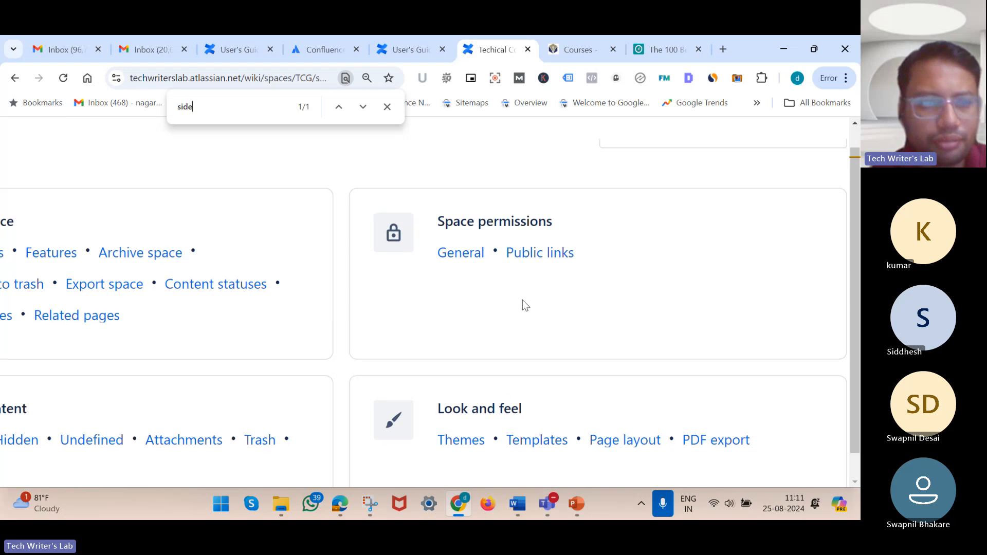
scroll(524, 305, "left", 7)
key("ctrl+minus")
key("ctrl+minus")
key("ctrl+minus")
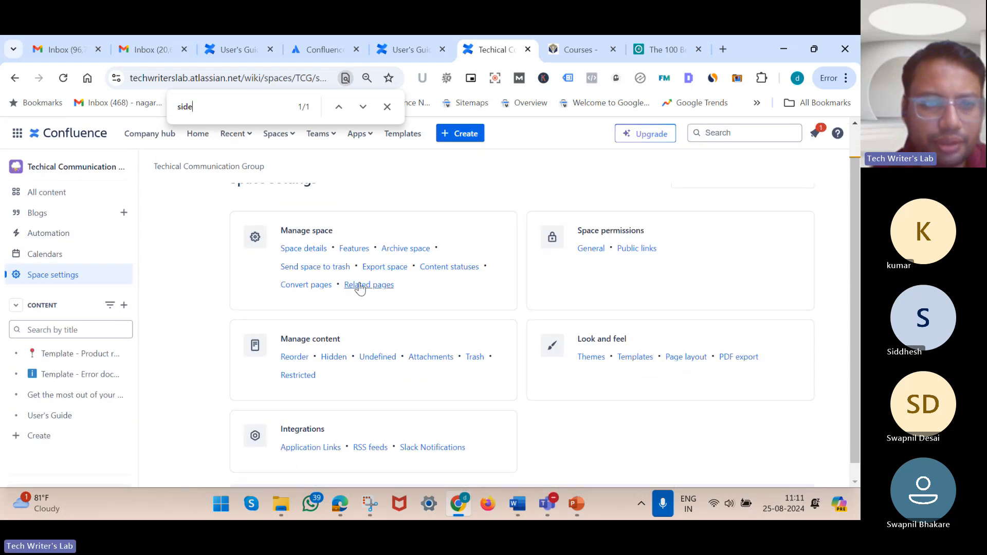
scroll(343, 286, "up", 1)
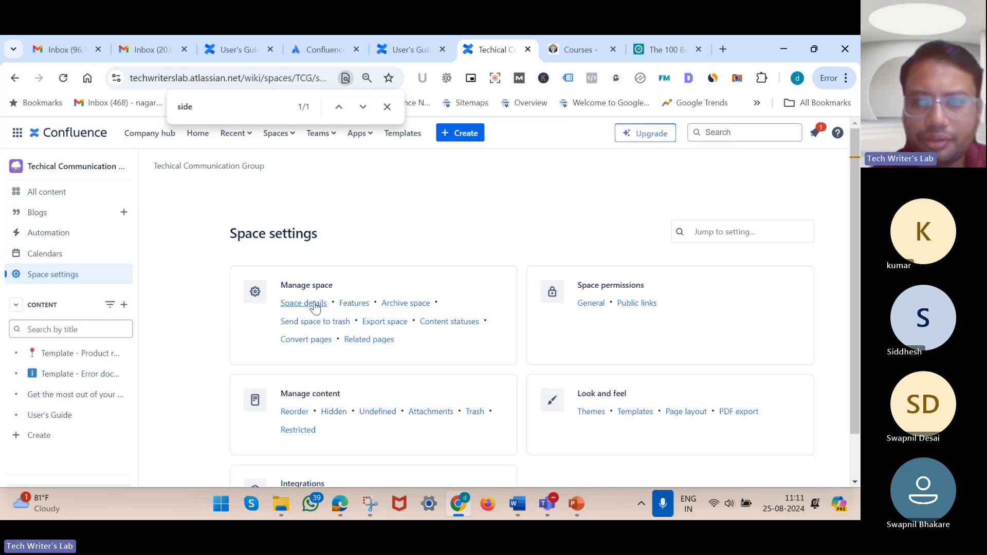
Check the Space details and Related pages settings for a sidebar option, and return to the space settings overview
left_click(316, 305)
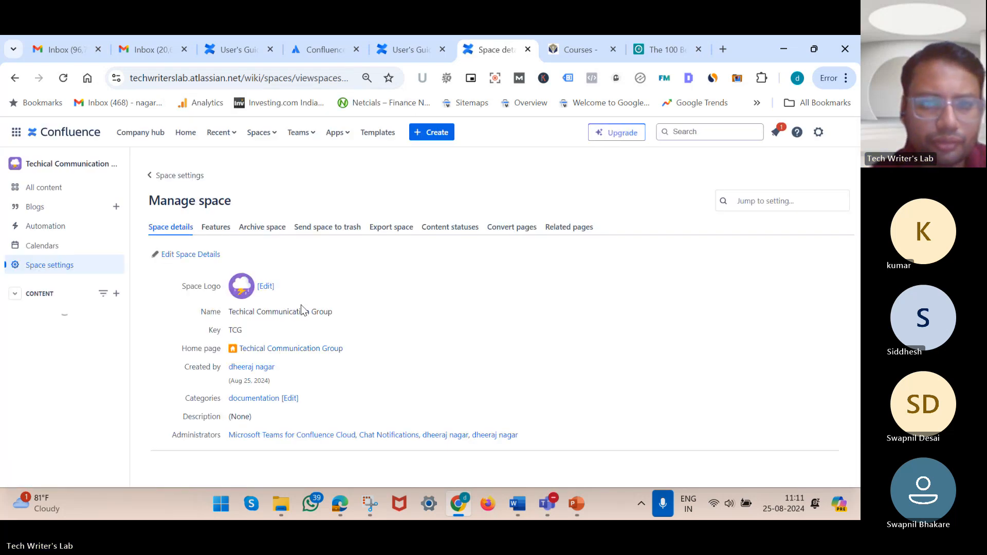
left_click(553, 232)
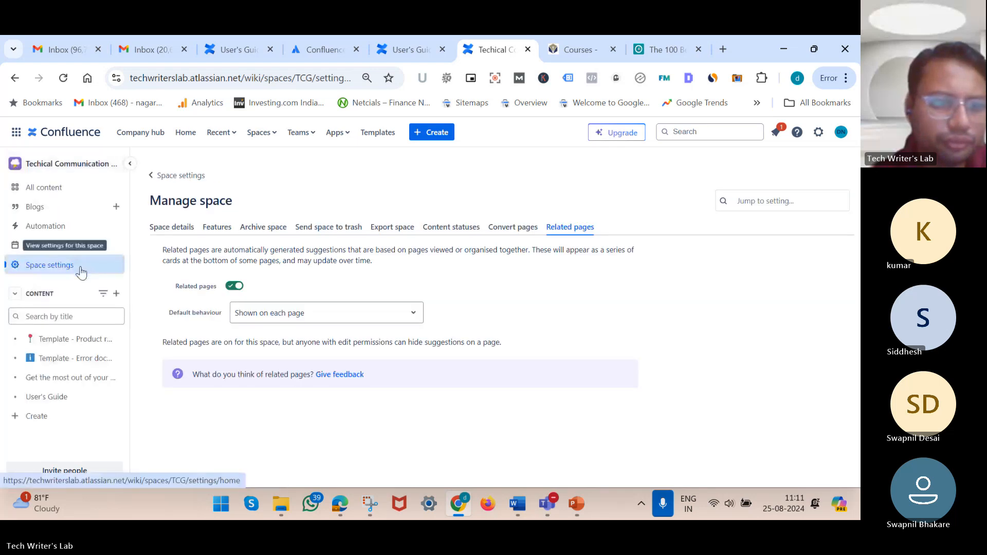
left_click(81, 270)
scroll(379, 273, "down", 1)
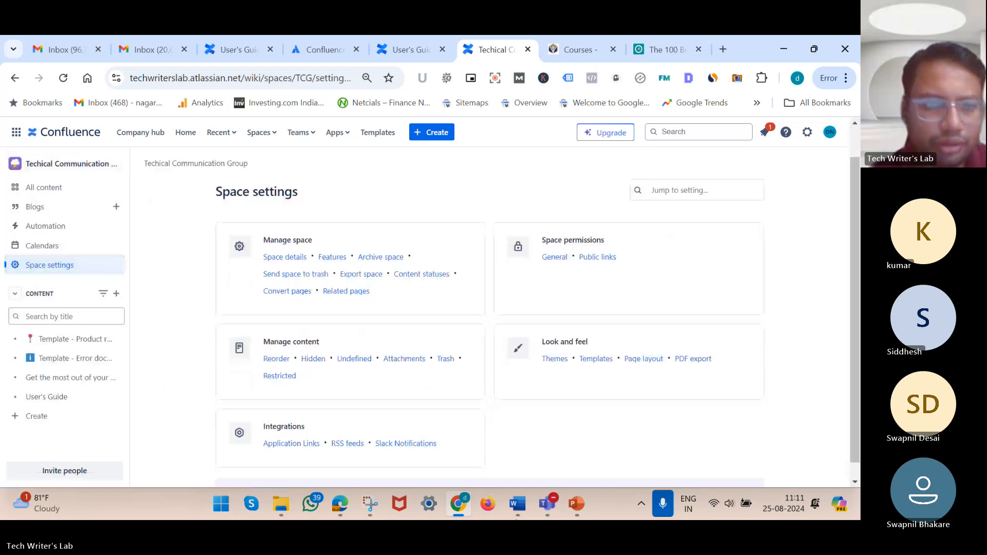
Check the Configure the Sidebar slide in PowerPoint again and switch back to Confluence in Chrome
mouse_move(585, 504)
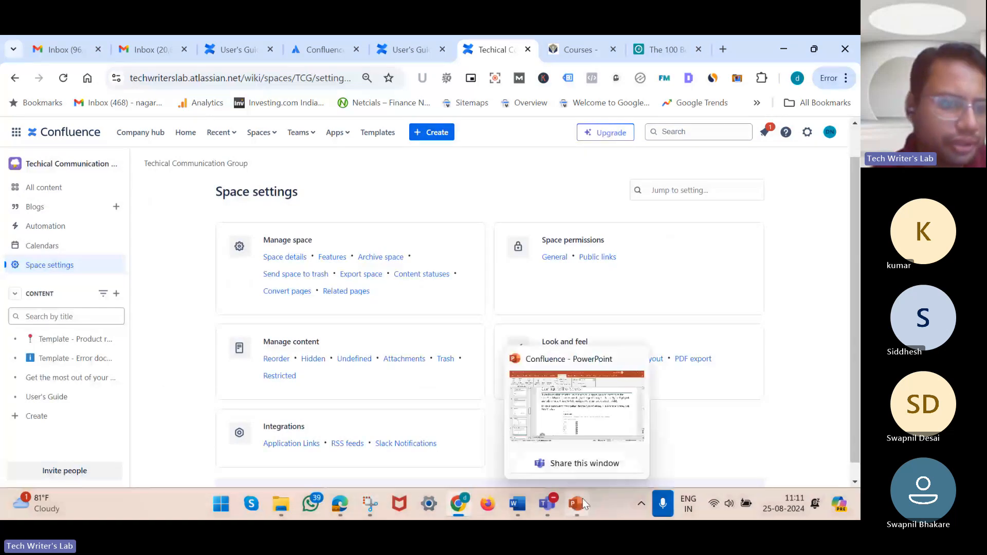
left_click(585, 504)
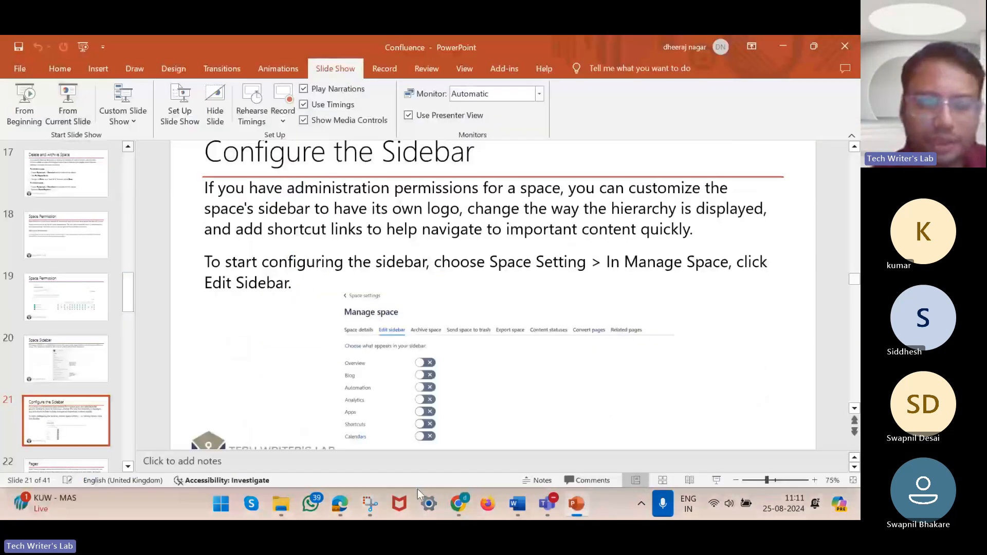
left_click(464, 508)
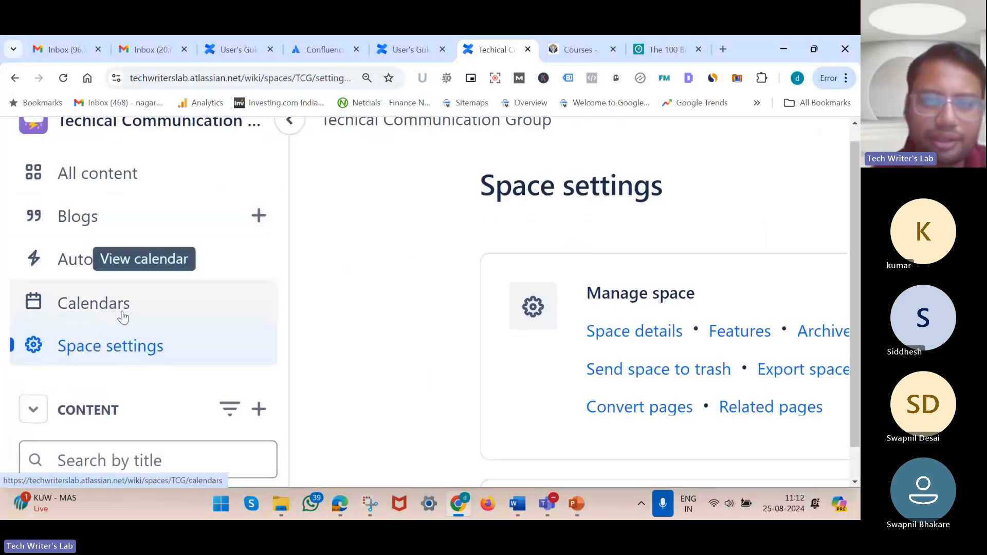
View the General space permissions and return to the space settings overview
key("ctrl+minus")
key("ctrl+minus")
key("ctrl+minus")
key("ctrl+minus")
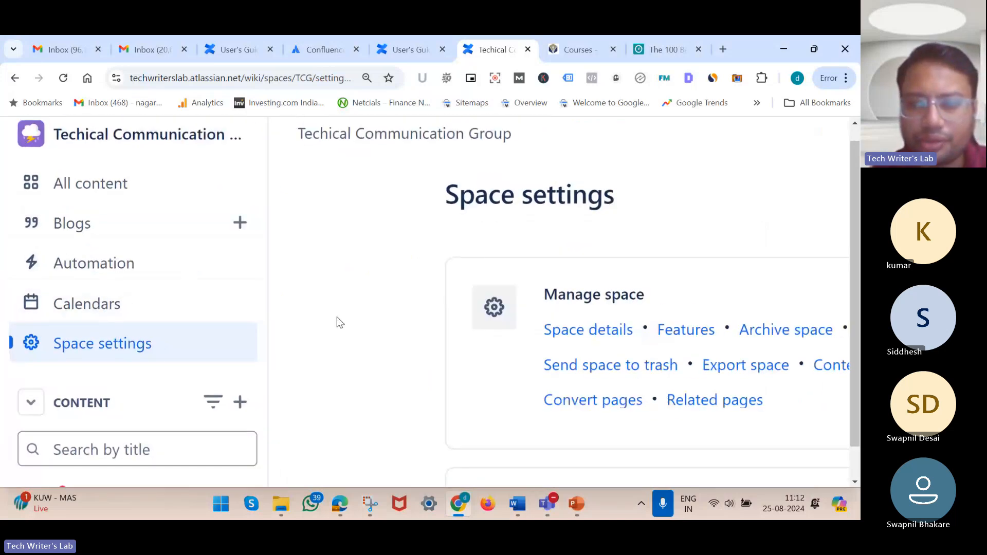
key("ctrl+minus")
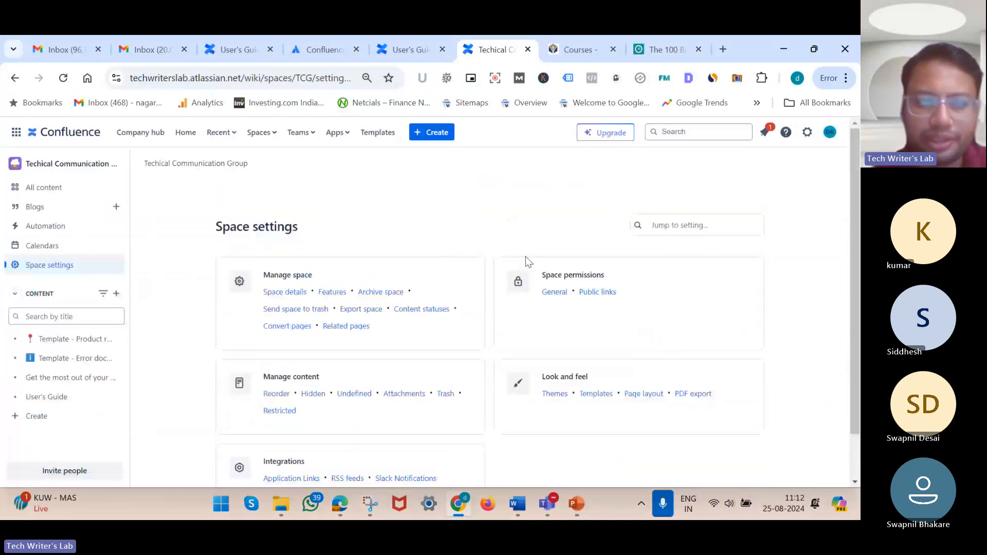
left_click(555, 292)
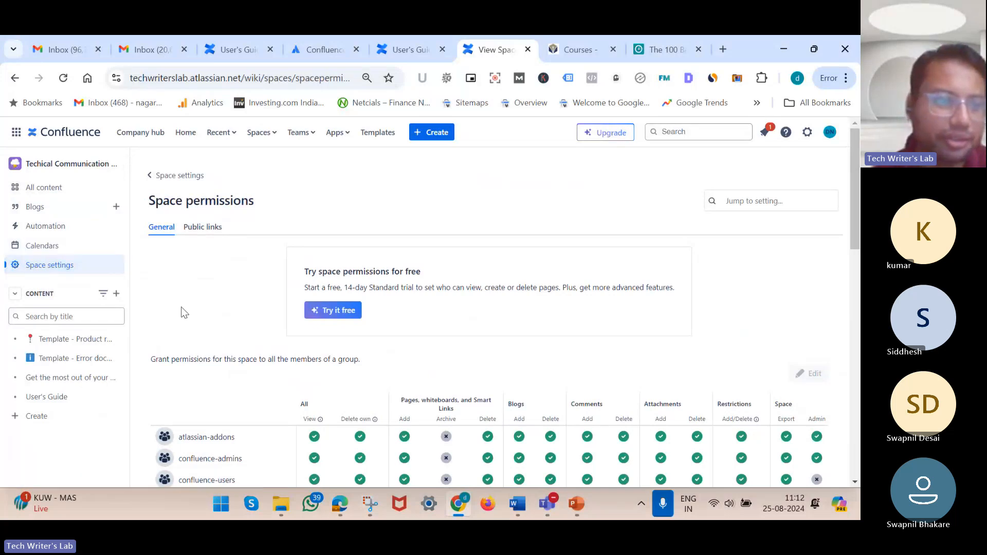
left_click(54, 267)
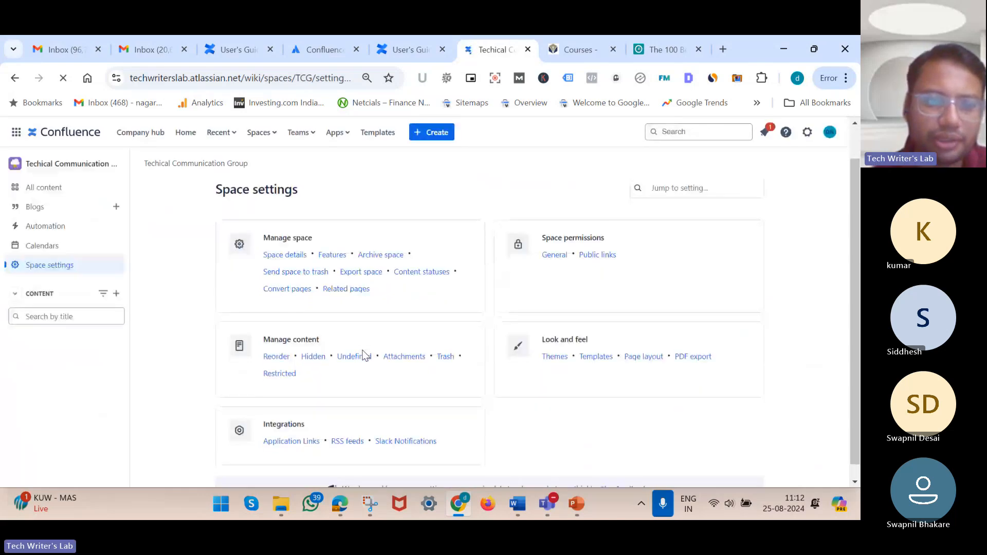
scroll(365, 355, "down", 1)
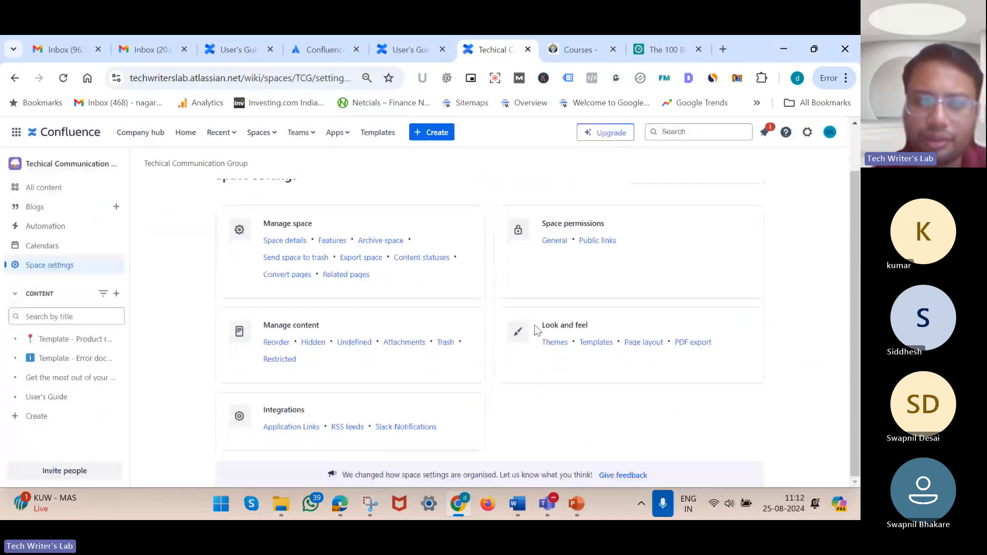
Switch to PowerPoint, present the Configure the Sidebar slide, advance to the Pages slide and end the slide show
left_click(576, 506)
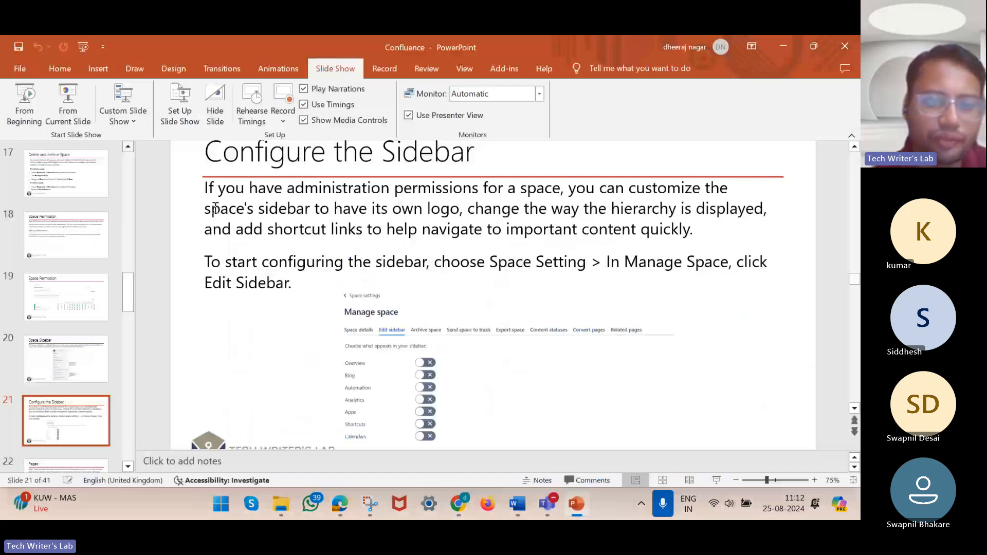
left_click(68, 105)
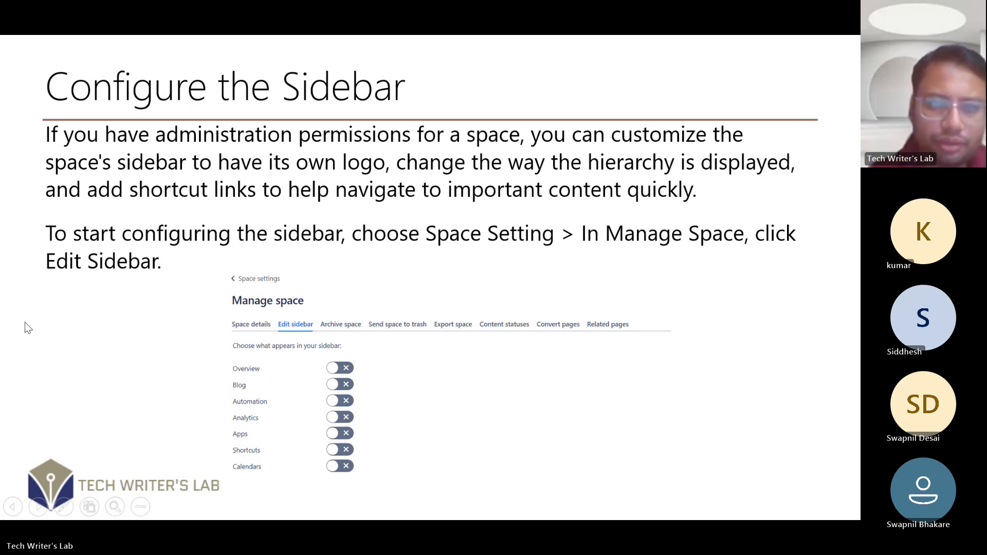
left_click(243, 318)
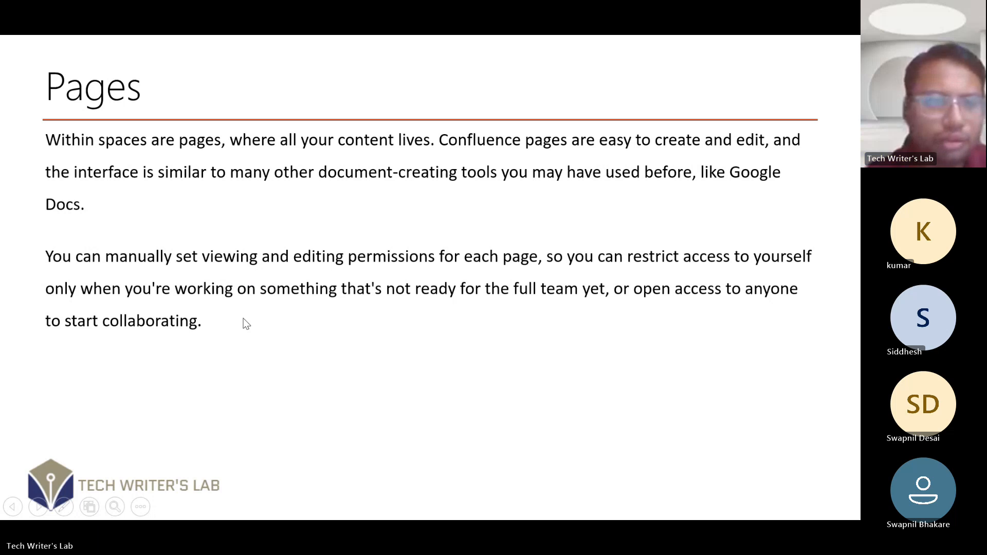
key("Escape")
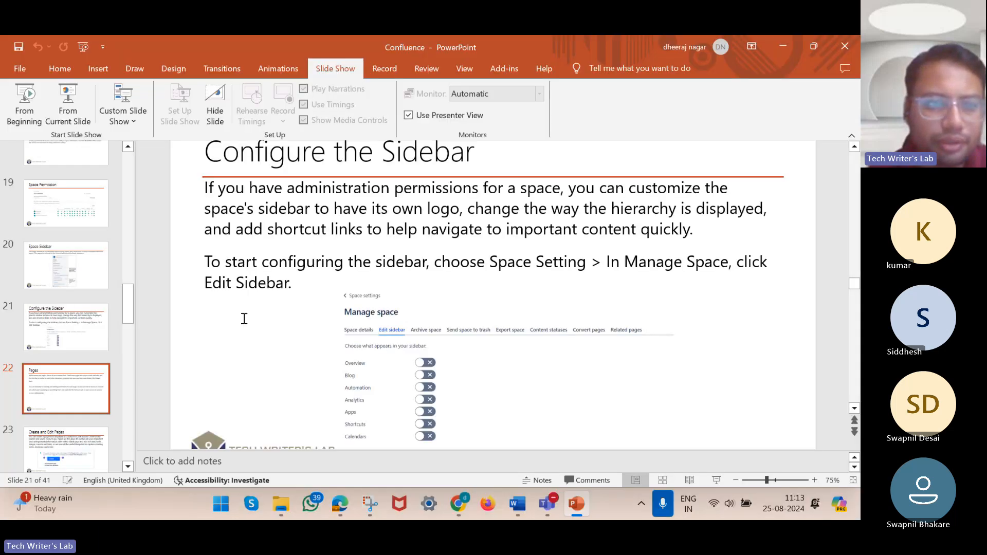
Return to Confluence in Chrome and look through the Features settings of the Techical Communication Group space
key("alt+Tab")
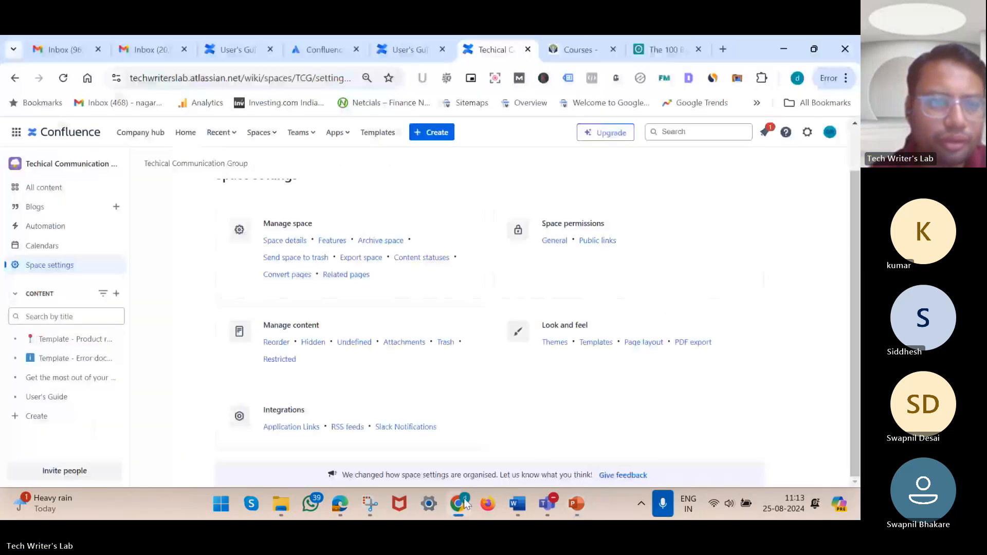
left_click(281, 242)
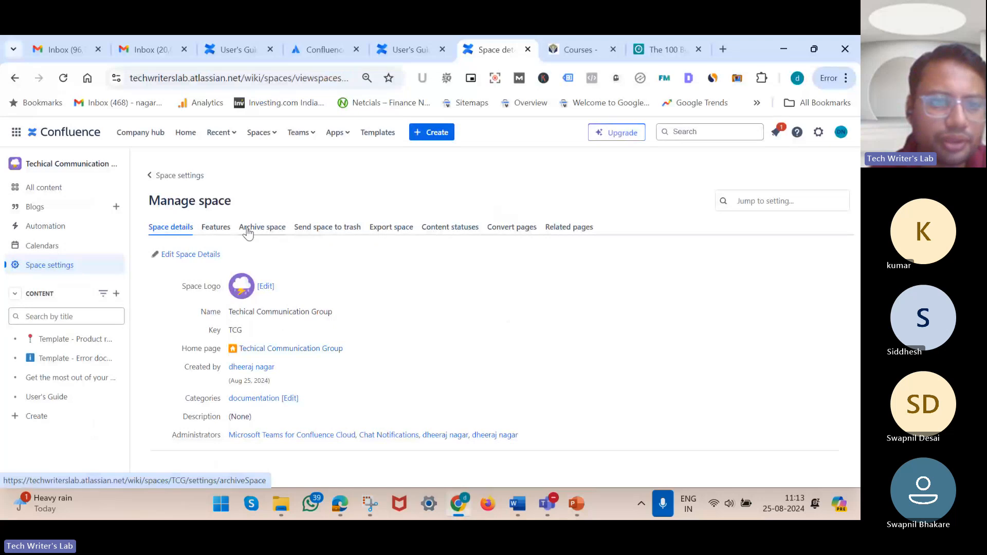
left_click(216, 229)
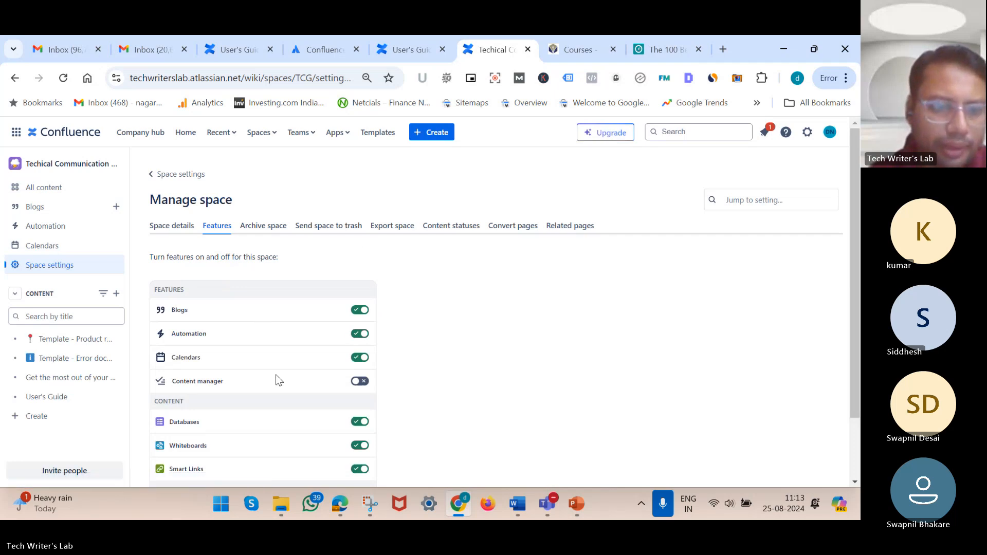
scroll(275, 374, "down", 2)
scroll(276, 374, "up", 2)
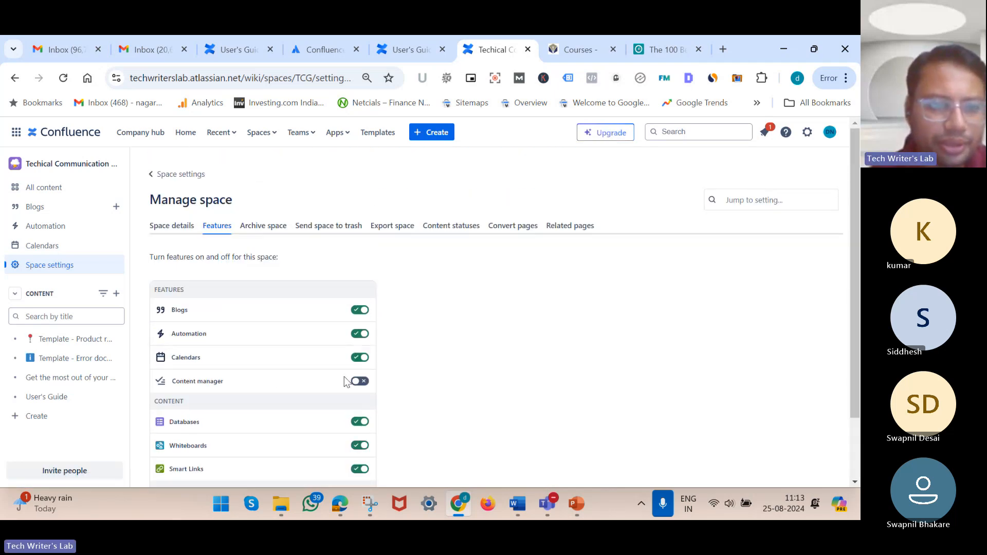
Turn the Calendars feature off and on again to demonstrate its effect on the space sidebar
left_click(366, 360)
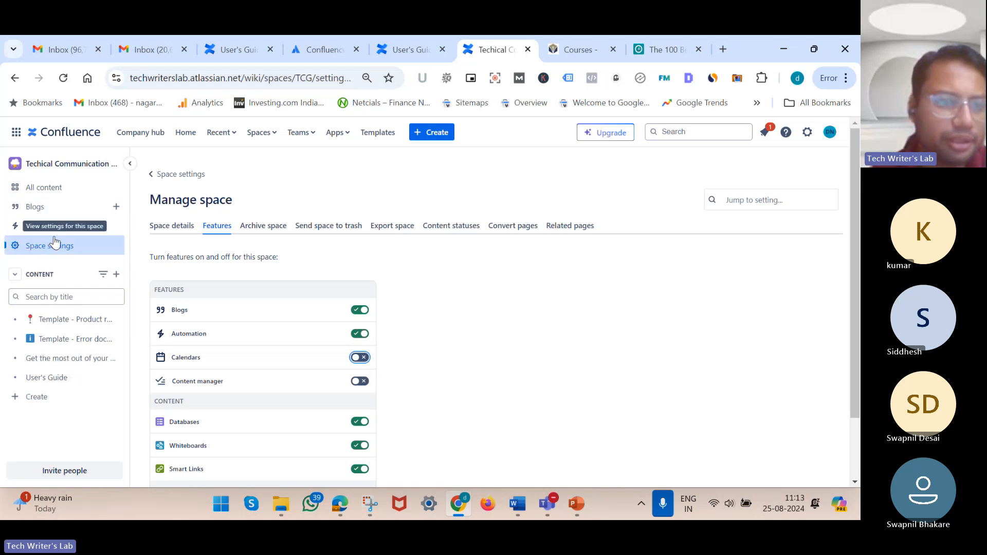
left_click(361, 359)
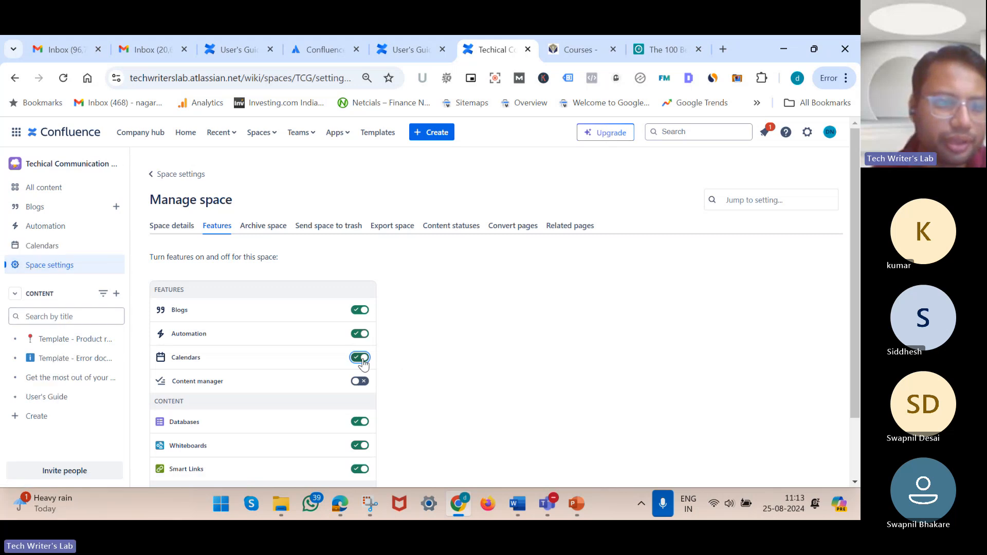
left_click(361, 359)
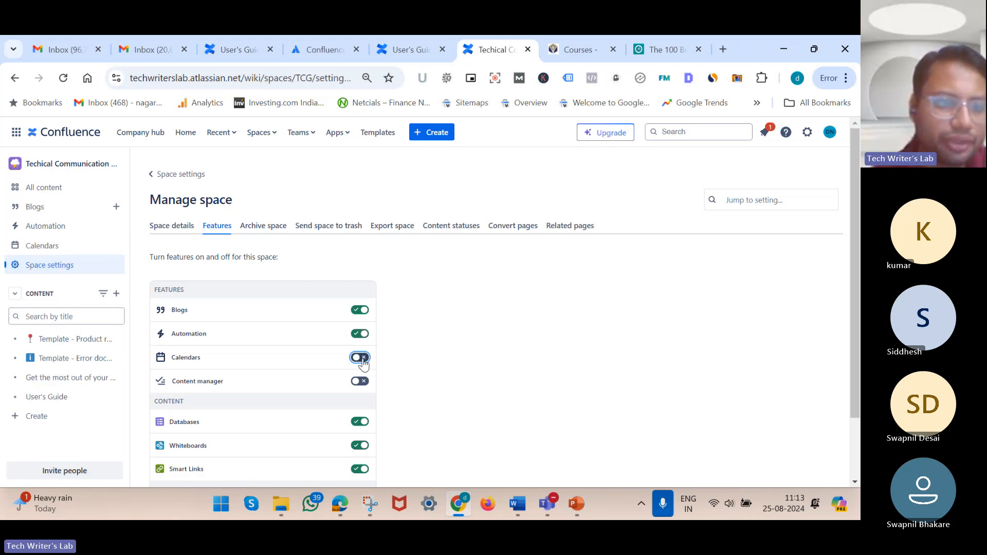
left_click(360, 358)
scroll(363, 363, "down", 1)
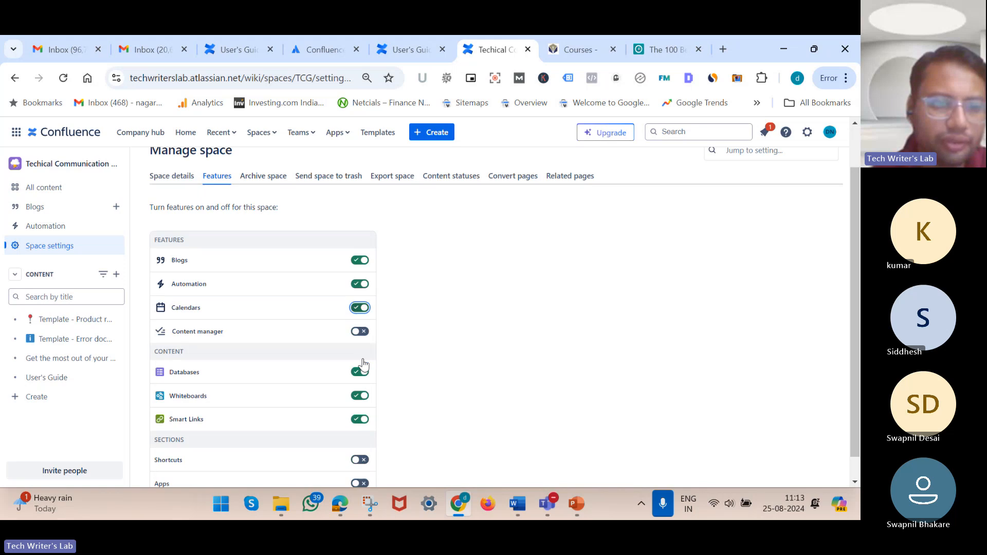
Turn on the Content manager feature for the space and review the remaining feature, content and section toggles
left_click(362, 325)
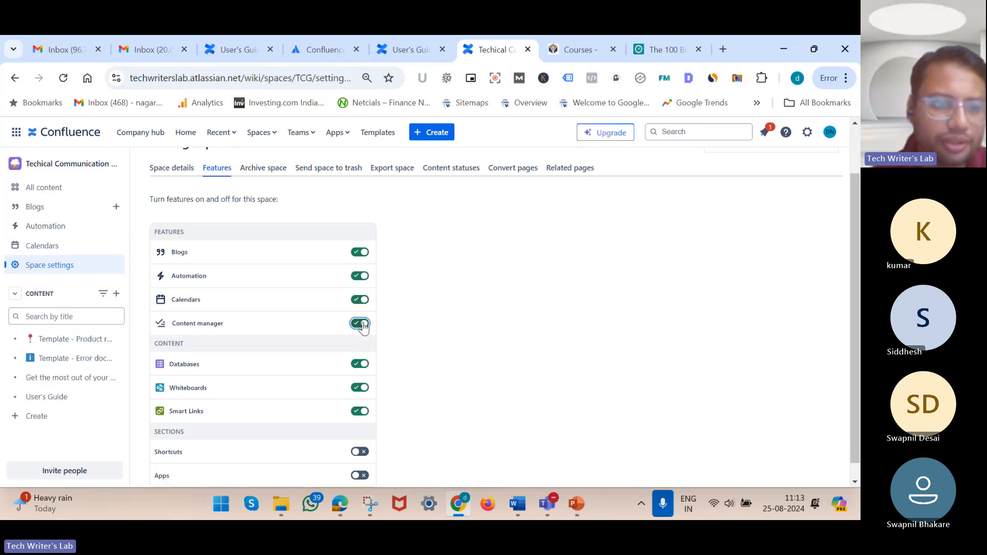
scroll(288, 325, "down", 1)
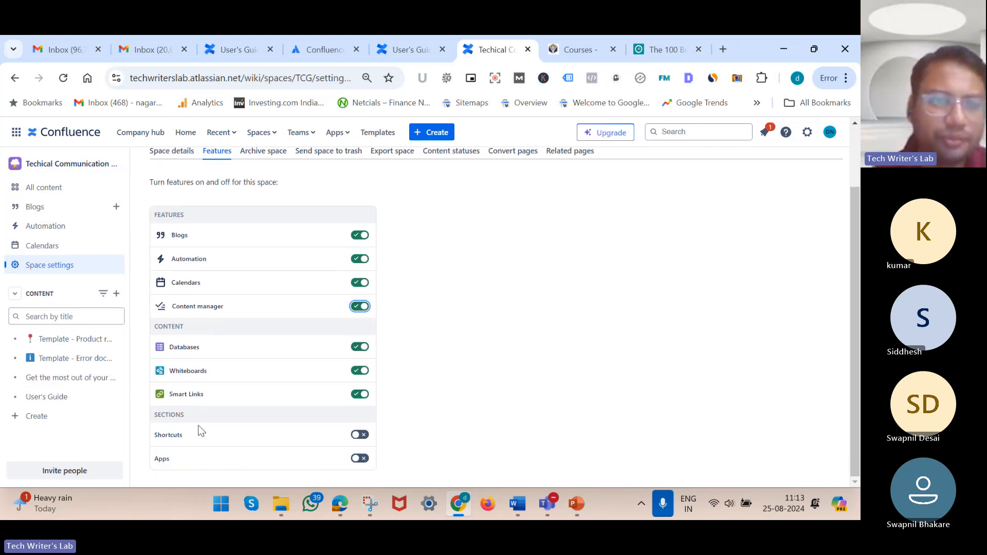
scroll(200, 430, "up", 1)
scroll(571, 453, "down", 1)
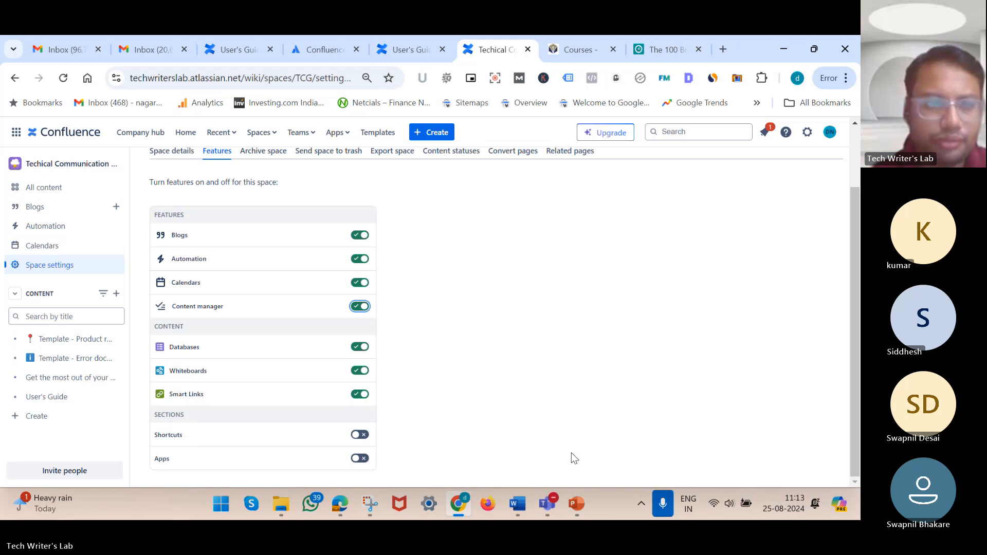
scroll(572, 452, "up", 1)
scroll(572, 452, "down", 1)
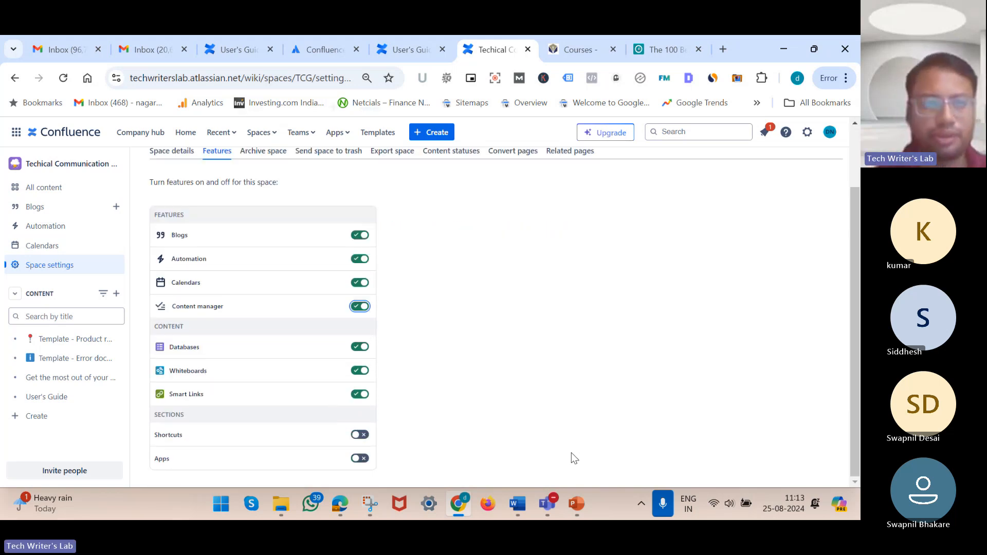
key("ctrl+minus")
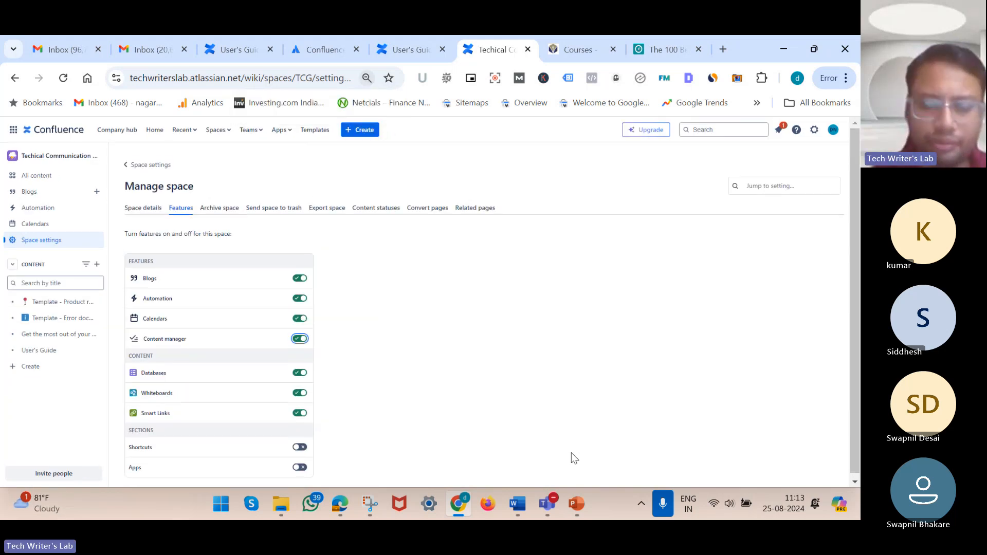
key("ctrl+plus")
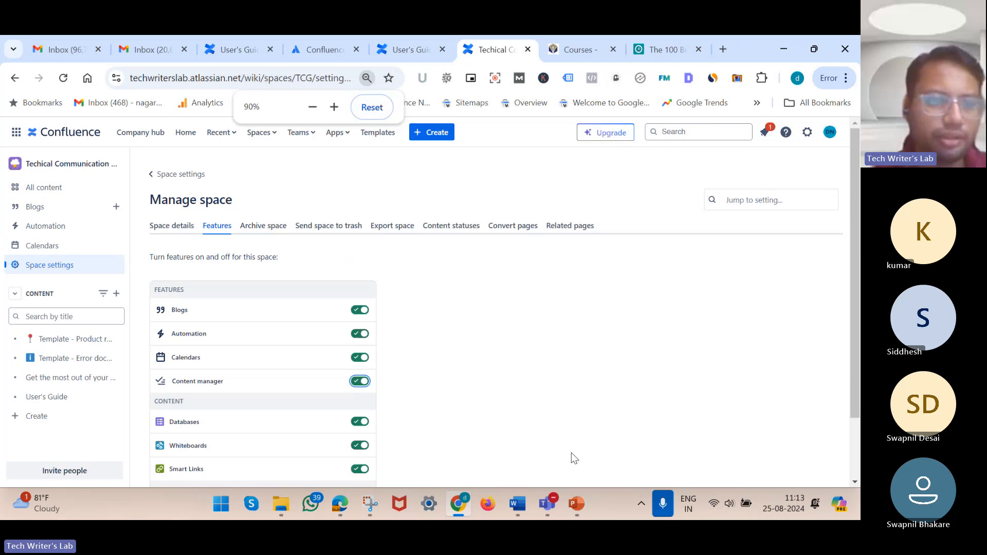
key("ctrl+plus")
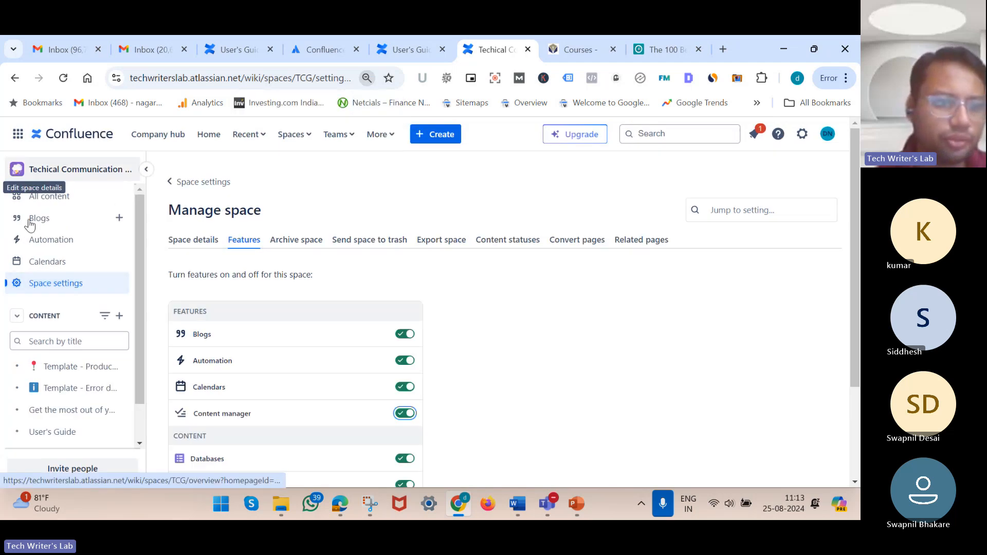
left_click(513, 298)
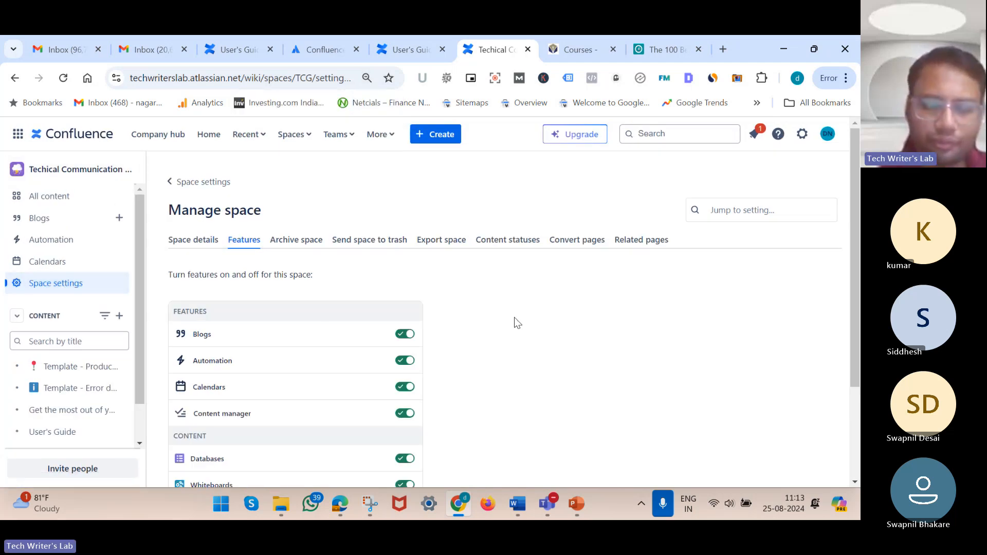
Switch to PowerPoint, present from the Pages slide, advance to the Create and Edit Pages slide and end the slide show
left_click(575, 501)
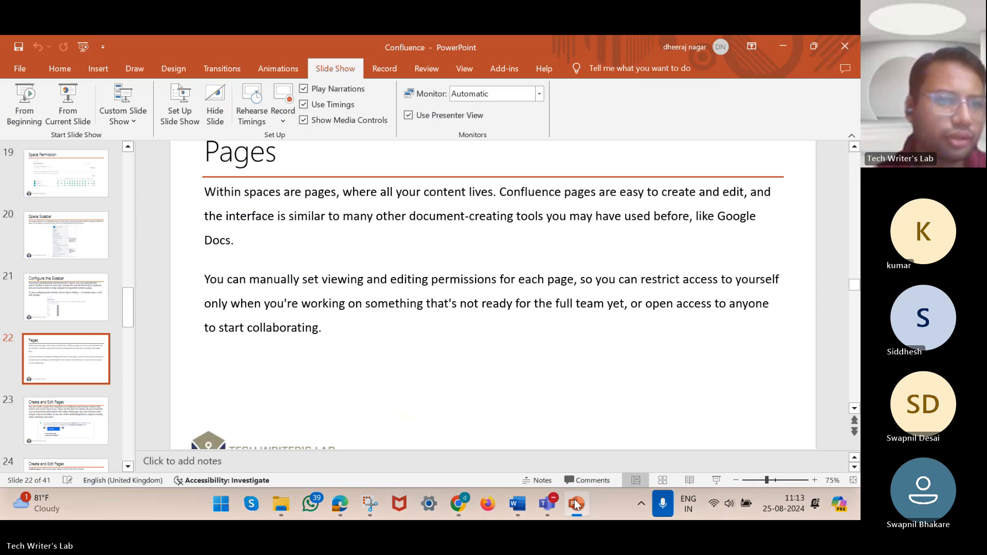
left_click(75, 109)
key("Right")
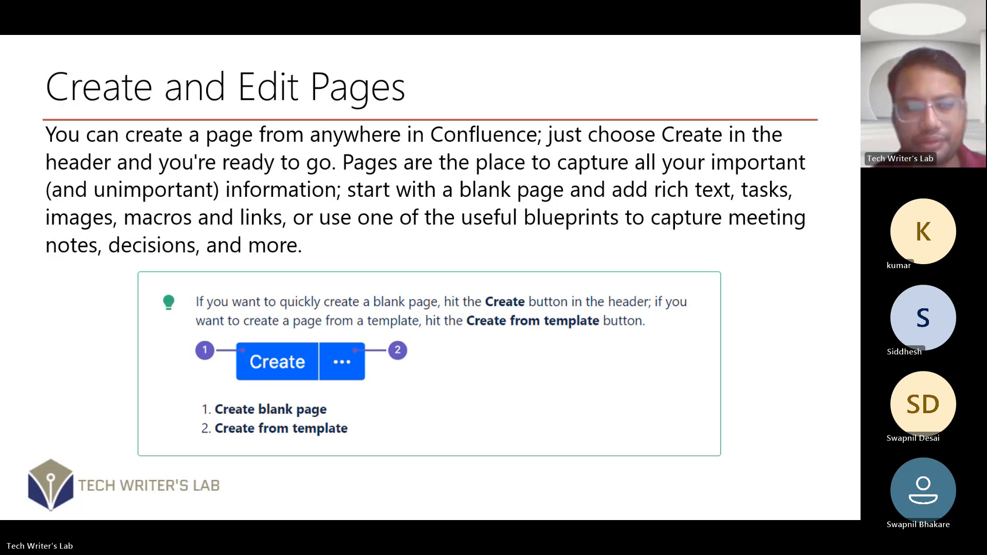
key("Escape")
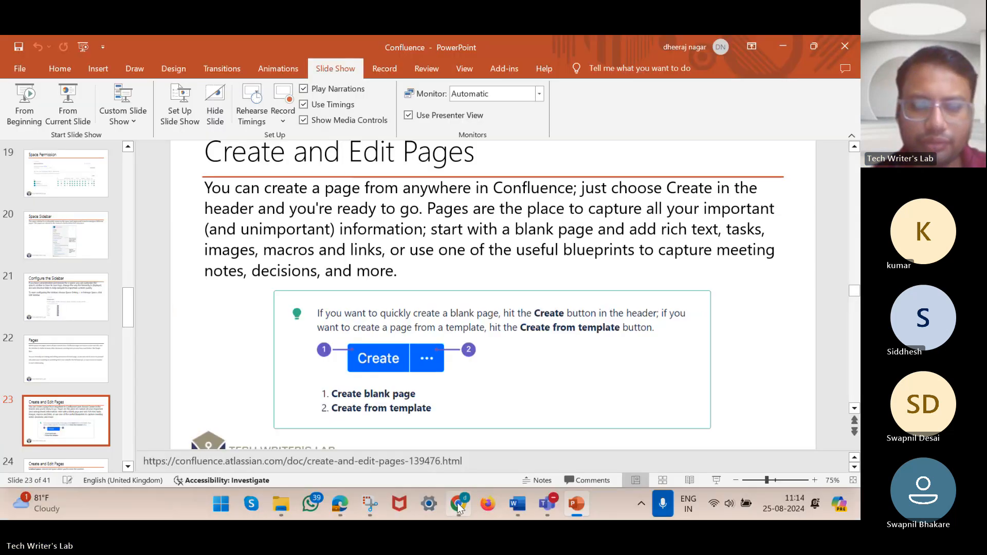
Return to Confluence in Chrome, create a whiteboard in the Techical Communication Group space and place a blank sticky note on it
left_click(459, 508)
left_click(433, 138)
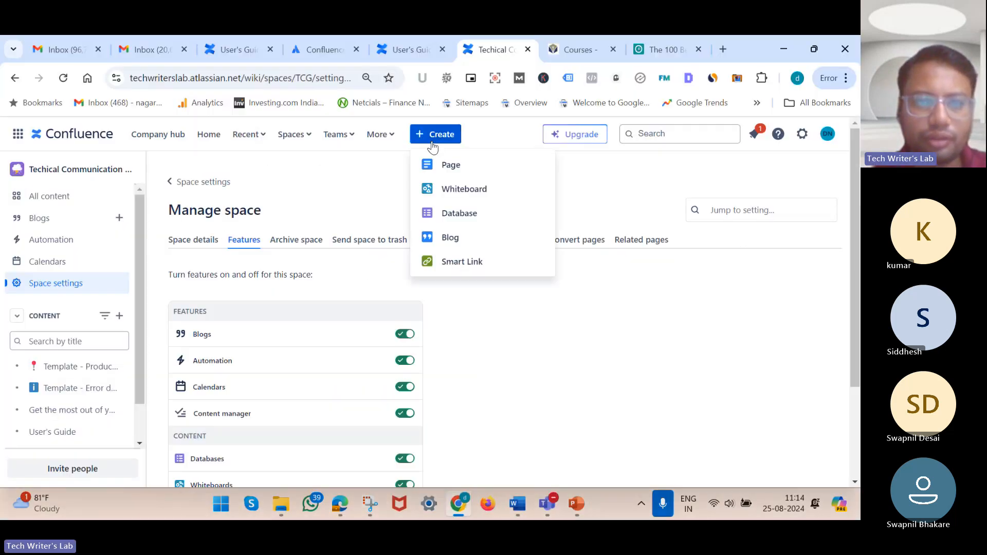
left_click(459, 191)
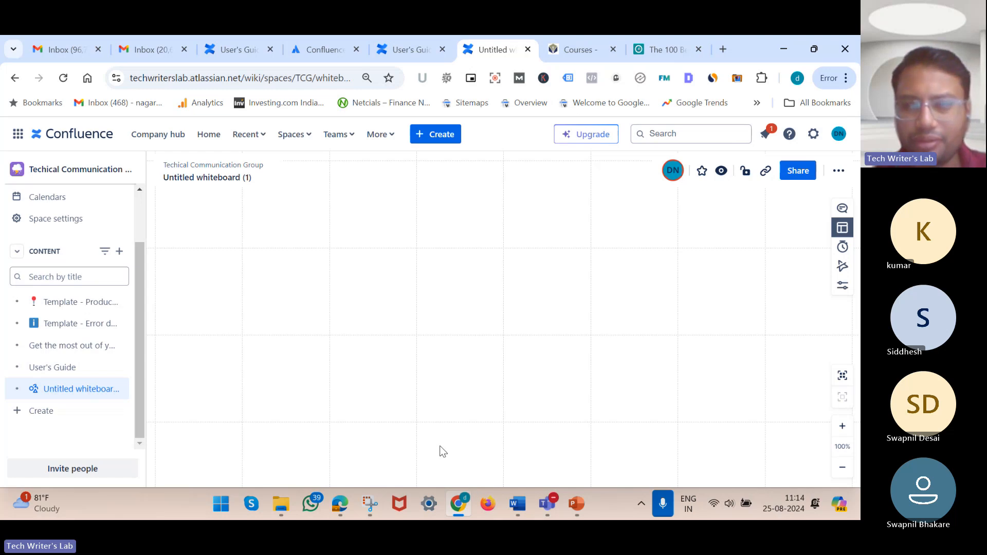
double_click(576, 360)
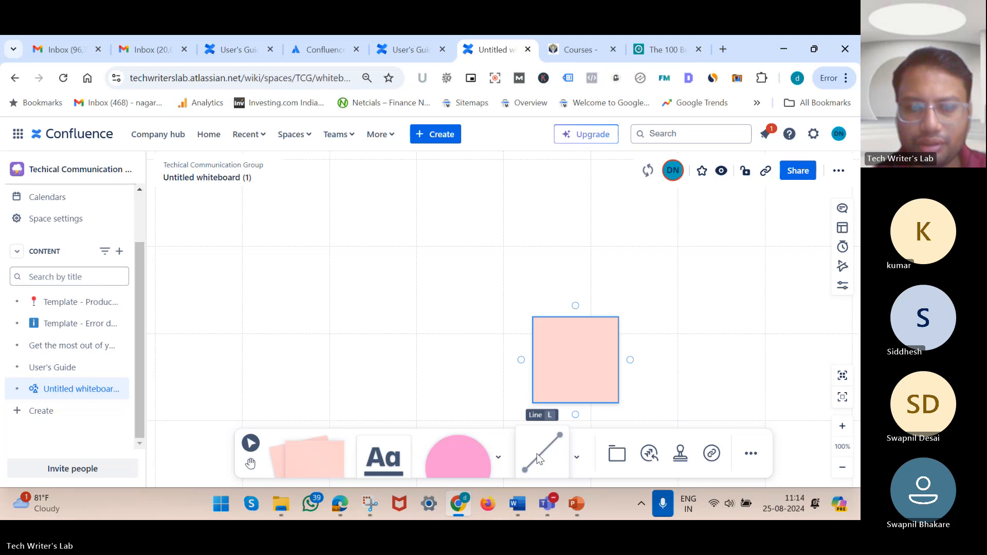
Add a pink square shape above the sticky note on the whiteboard and label it "Delete Admin location"
left_click(454, 442)
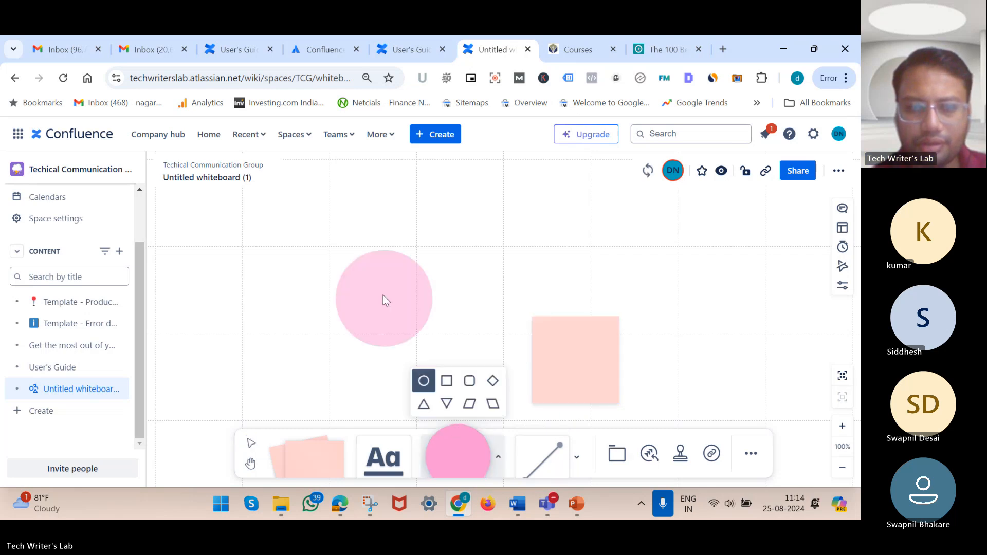
left_click(446, 380)
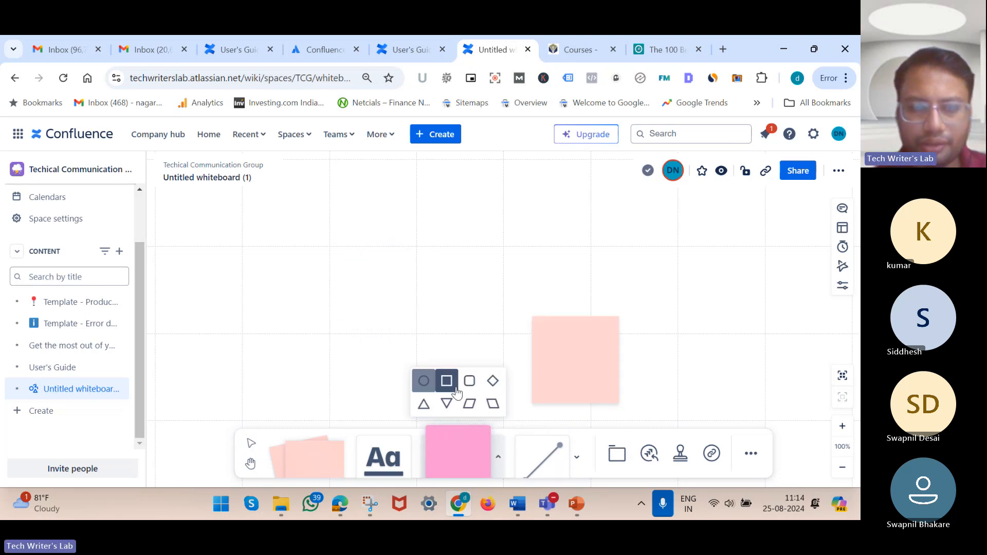
left_click(369, 227)
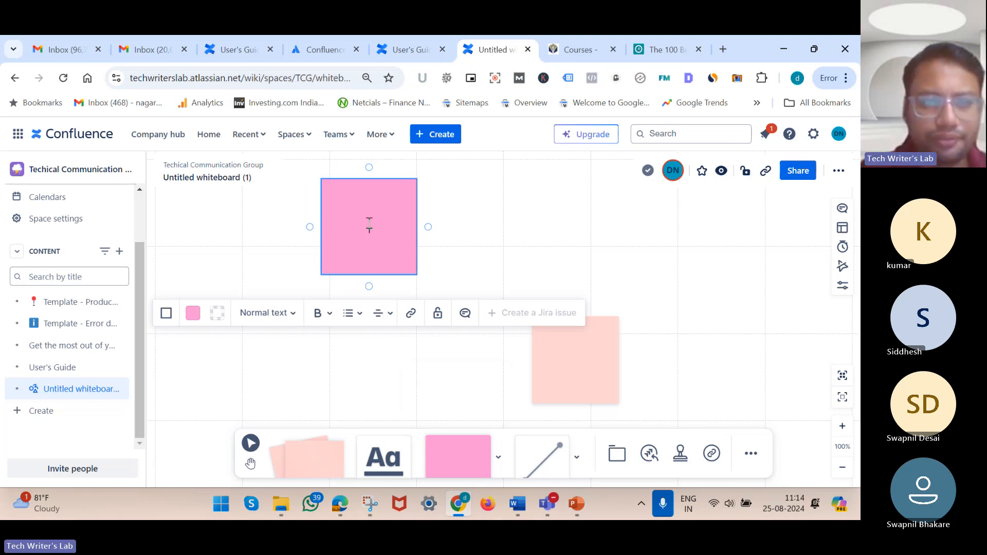
type("De")
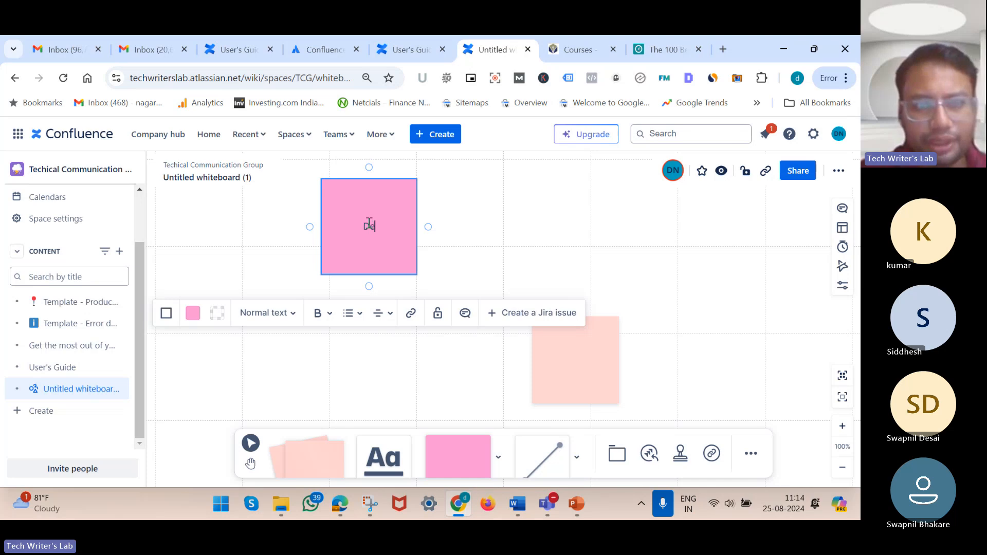
type("lete")
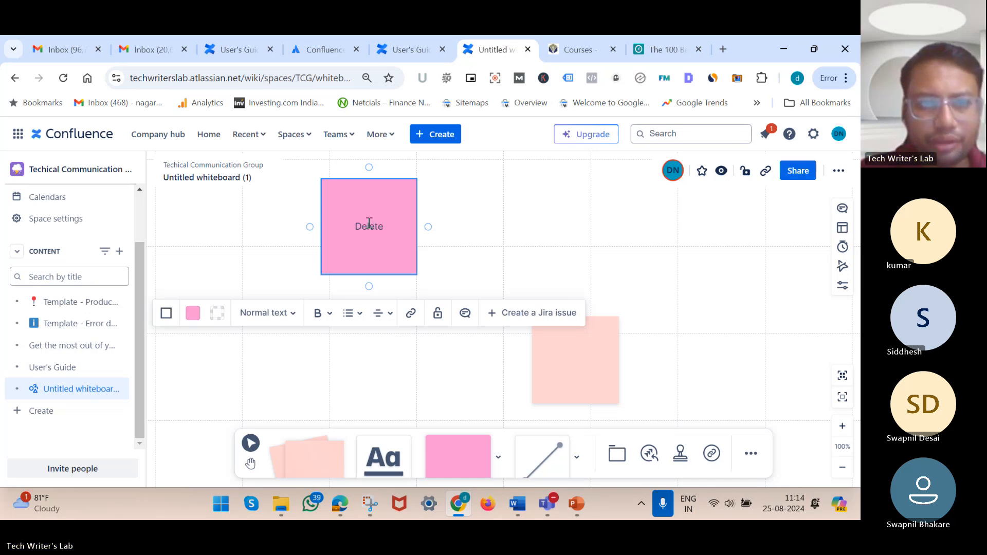
type(" S")
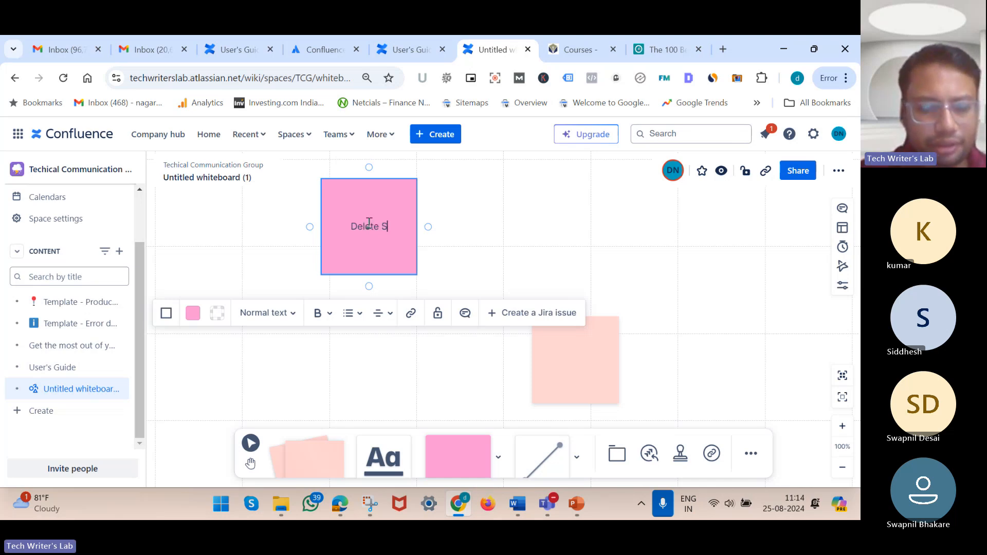
key("BackSpace")
type("Admi")
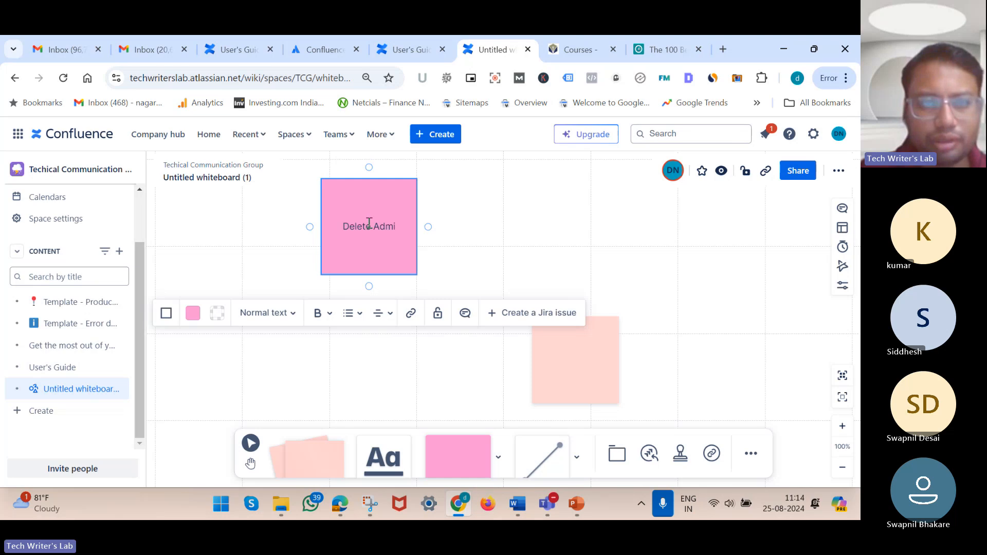
type("n location")
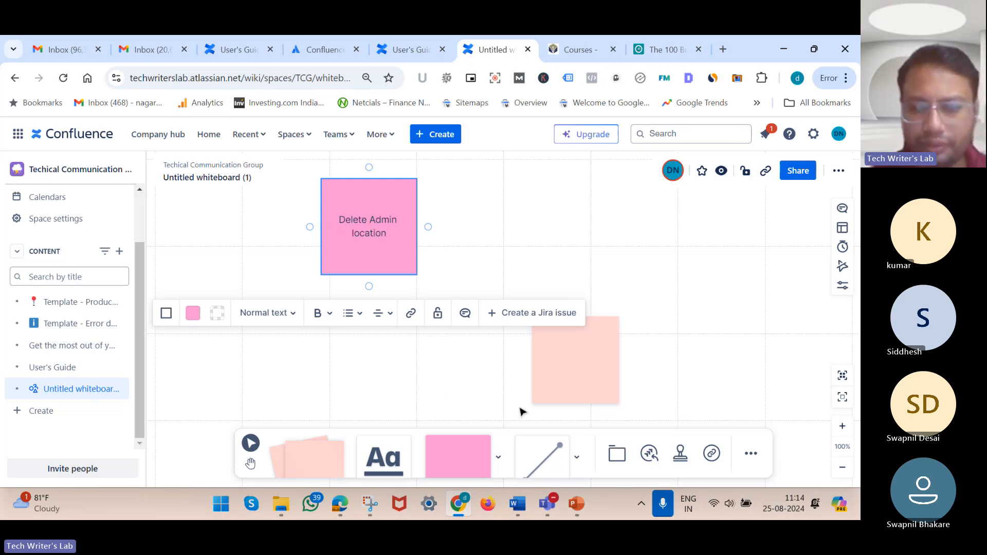
left_click(389, 213)
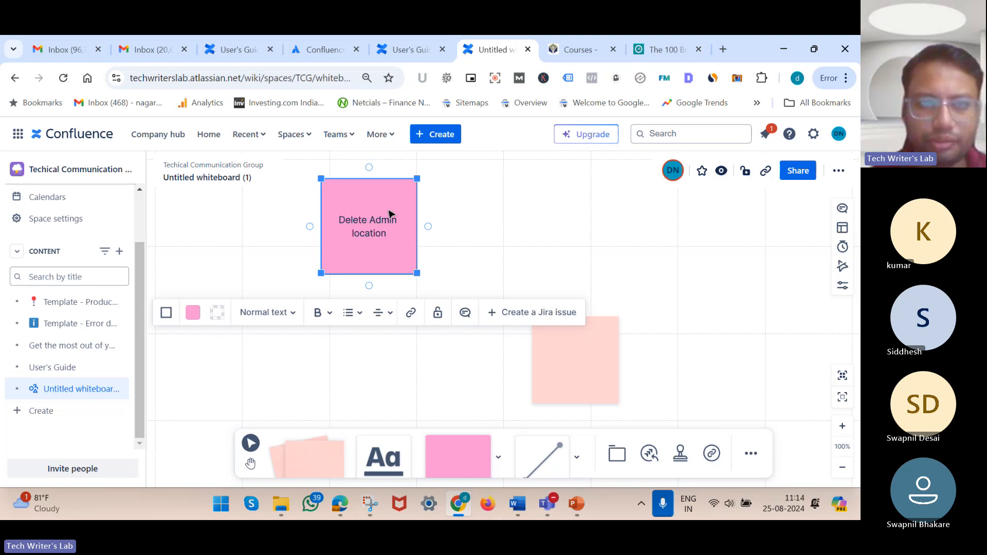
Create a blank database under the new whiteboard and start an empty blog post draft in the space
left_click(437, 135)
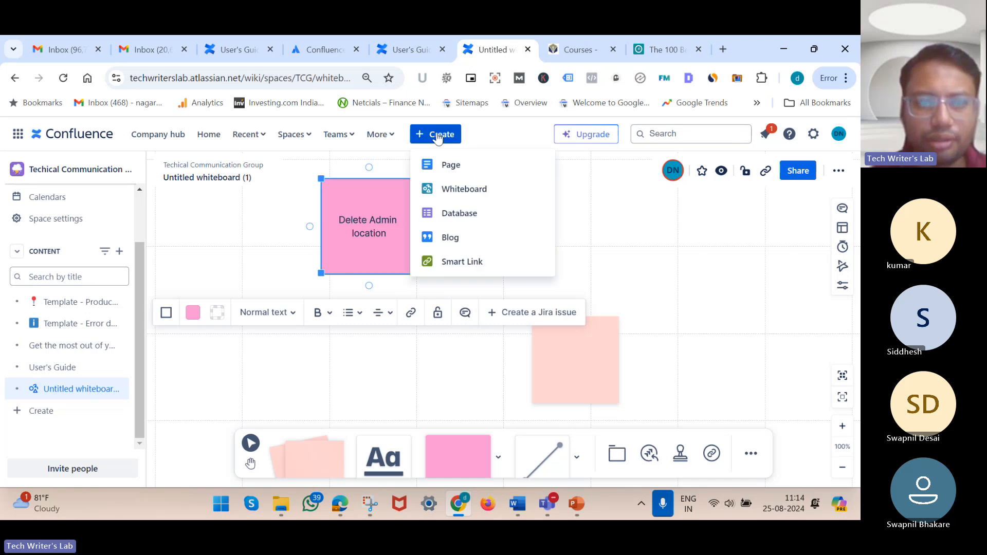
left_click(463, 213)
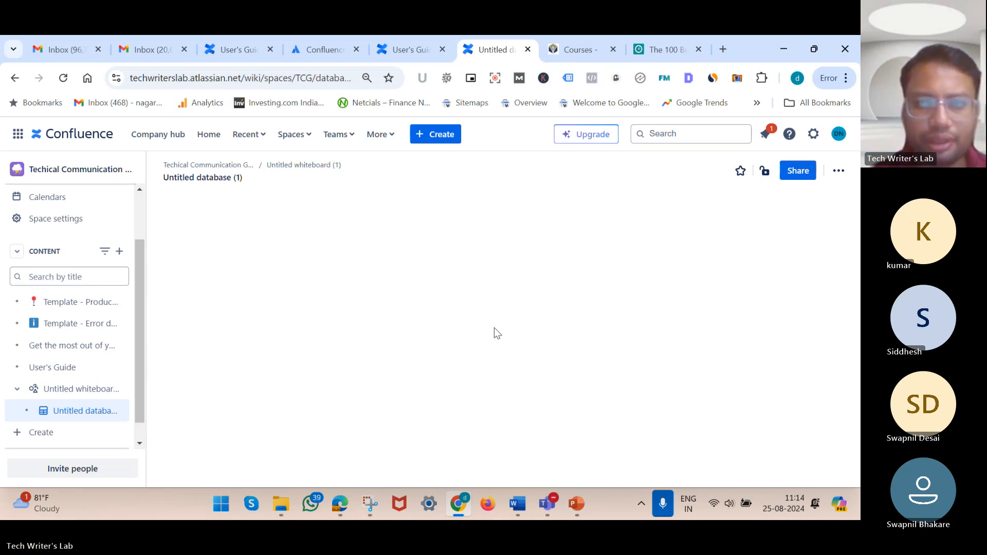
right_click(434, 294)
left_click(342, 265)
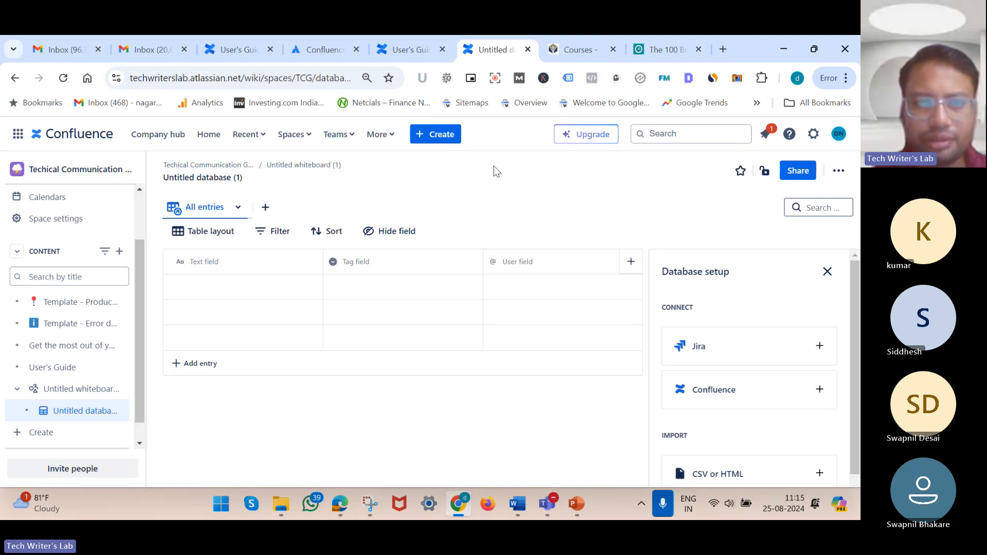
left_click(437, 134)
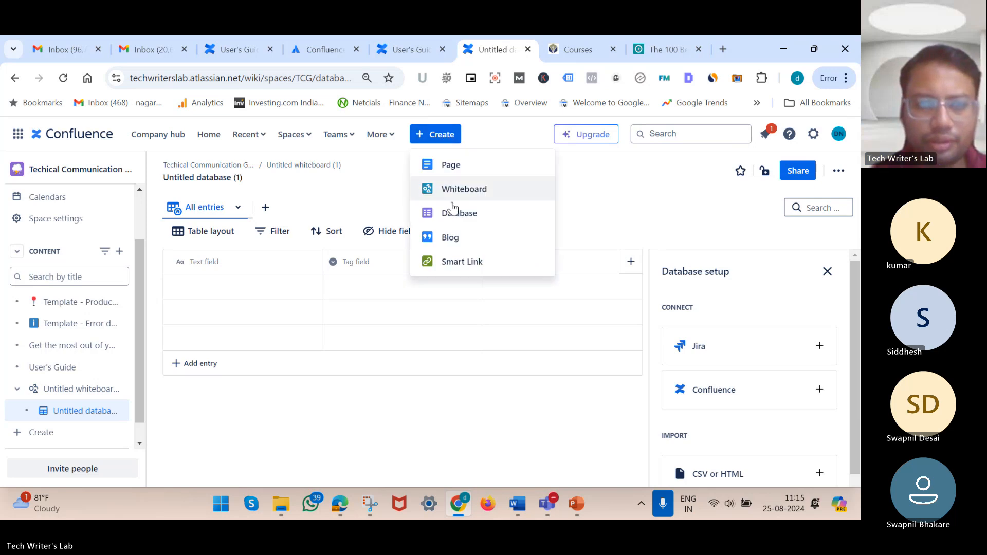
left_click(459, 237)
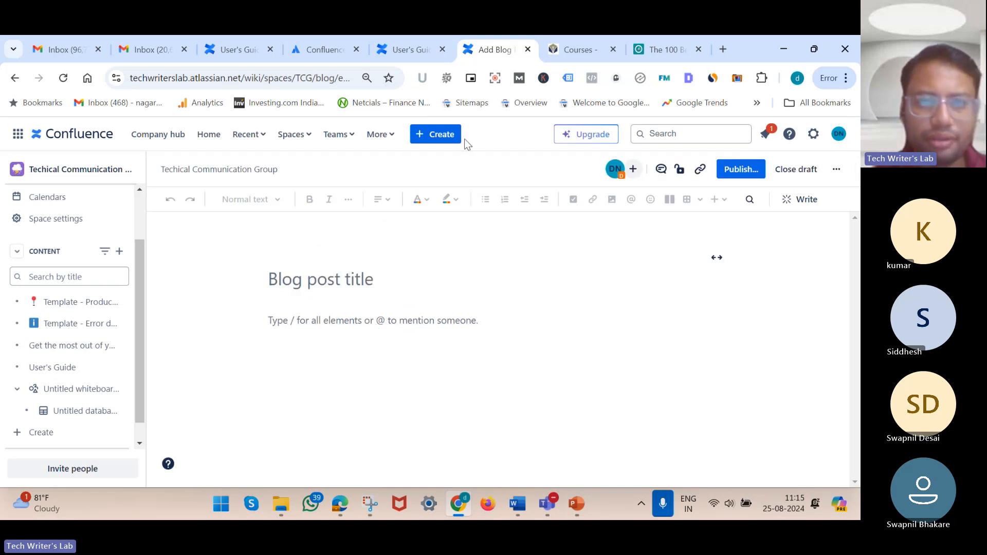
Create an empty Smart Link in the space and look over its link field and the list of supported products
left_click(449, 146)
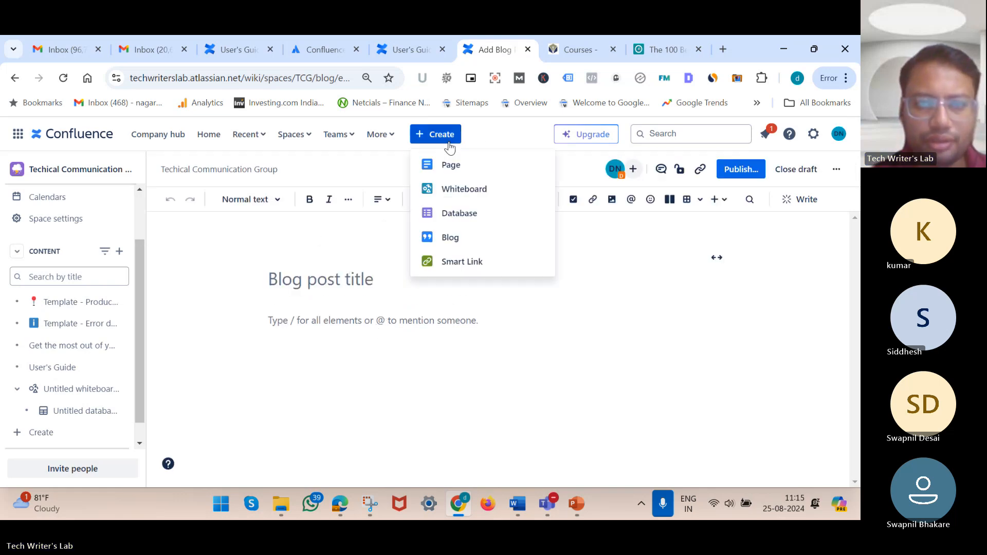
left_click(471, 261)
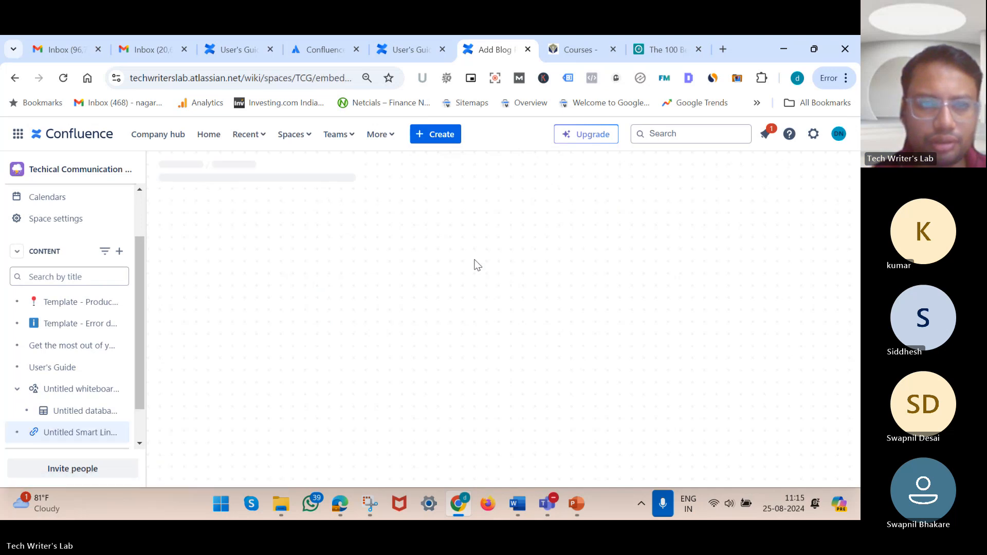
scroll(475, 259, "down", 1)
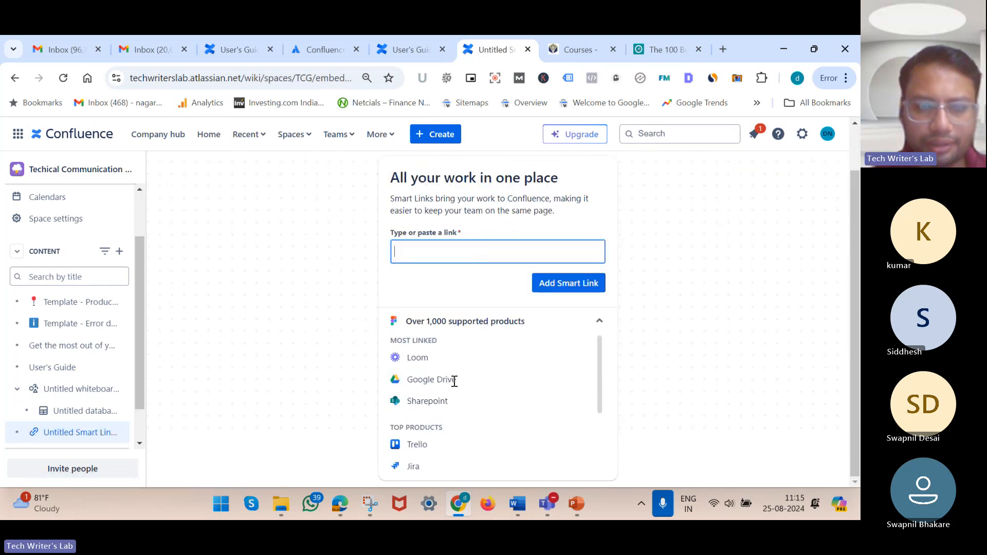
scroll(447, 474, "down", 3)
scroll(446, 473, "up", 3)
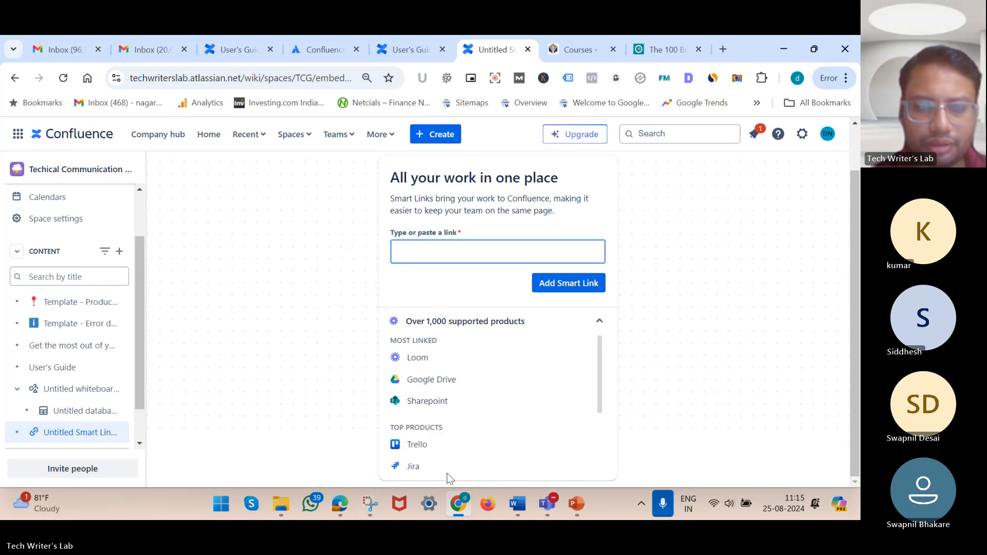
left_click(413, 359)
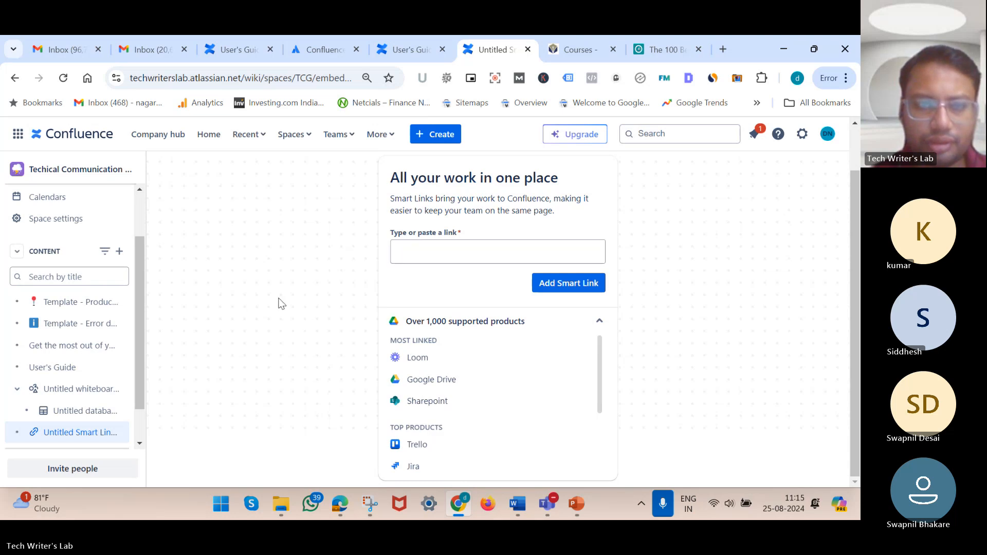
scroll(338, 288, "up", 1)
left_click_drag(395, 227, 558, 228)
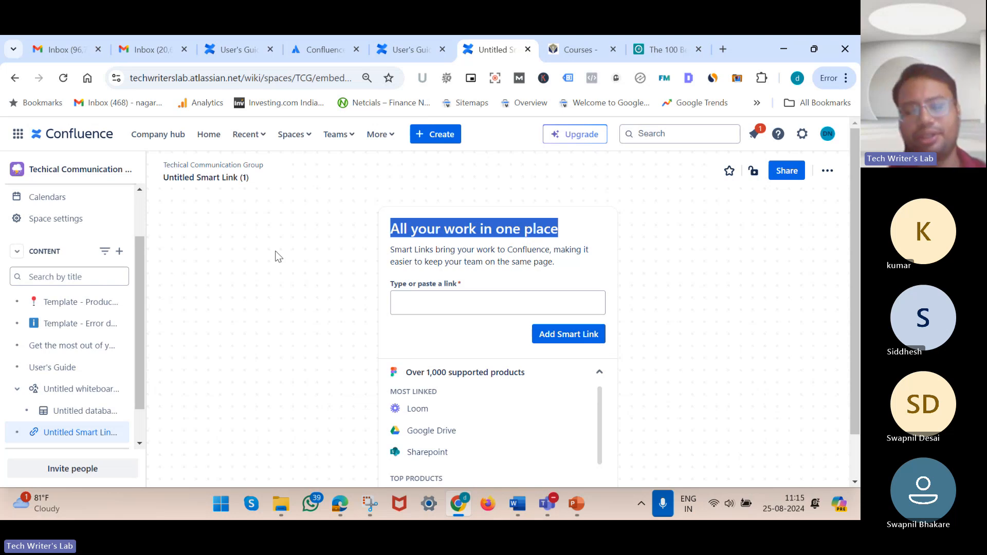
left_click(426, 305)
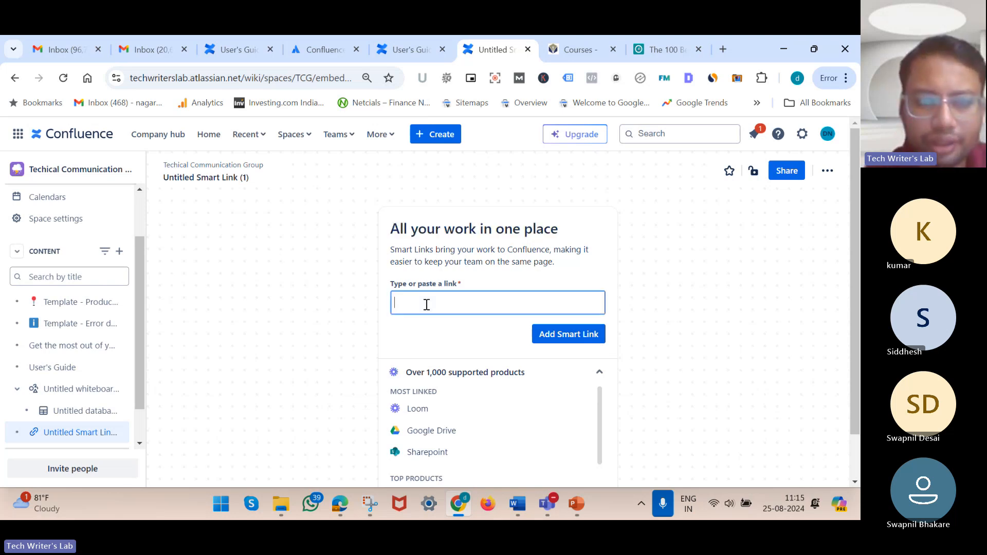
left_click(266, 280)
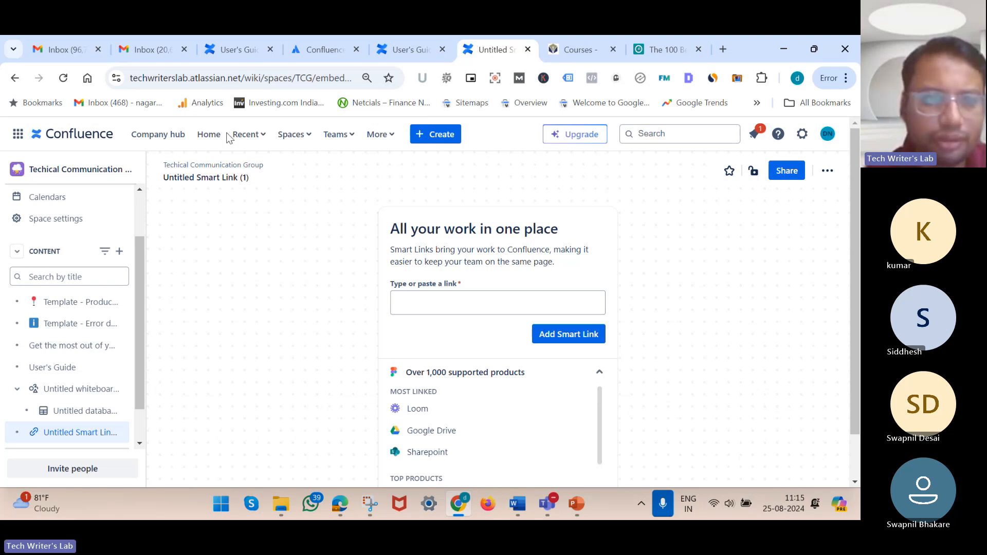
left_click(372, 136)
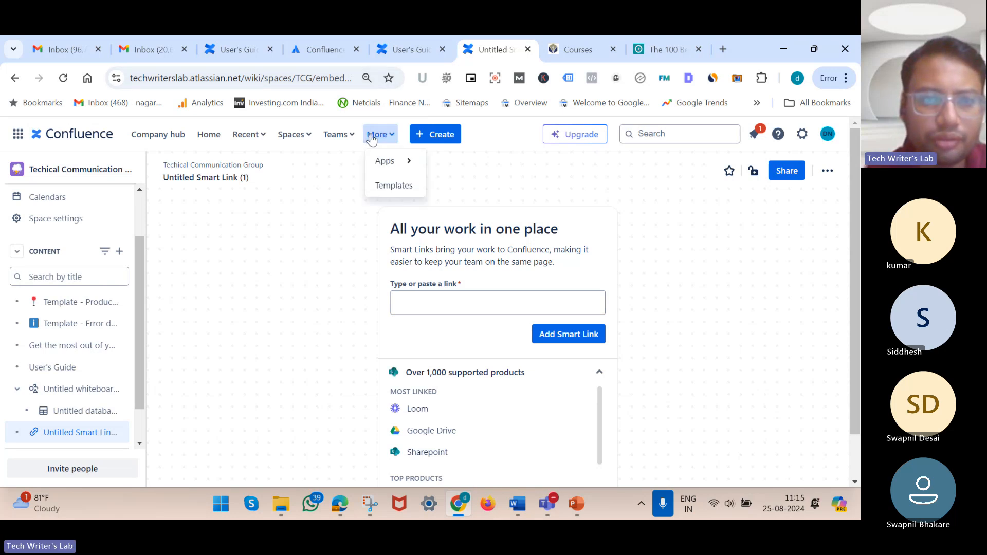
left_click(338, 134)
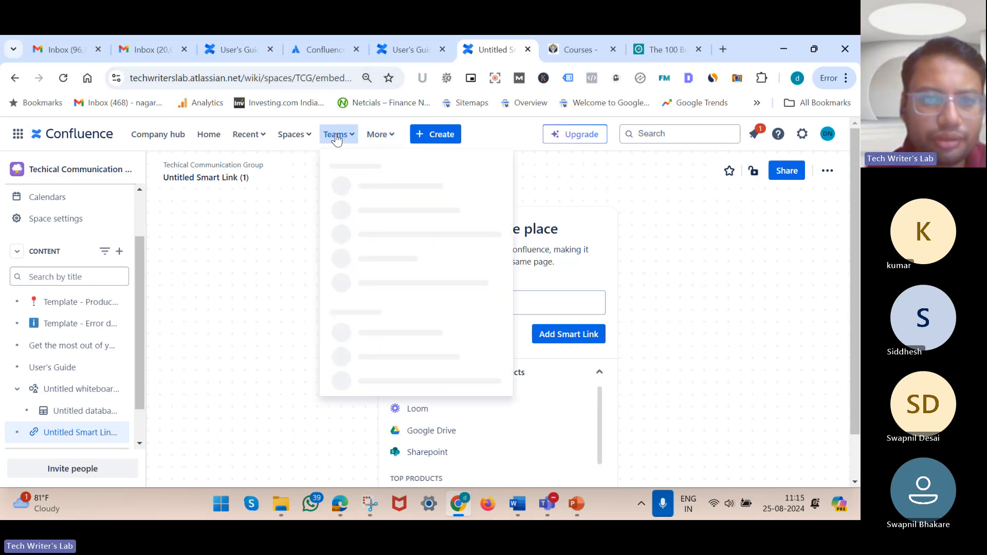
left_click(246, 236)
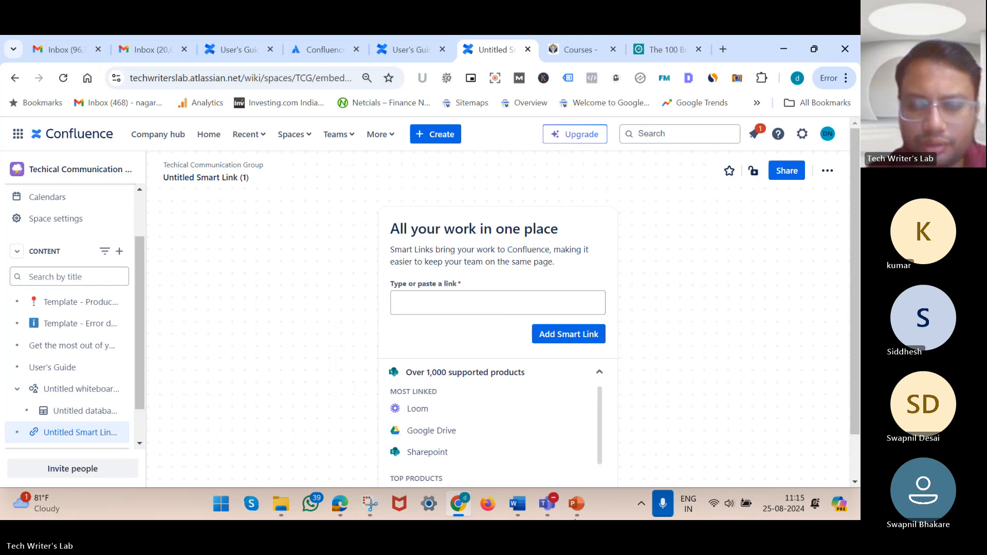
Create a blank page draft from the Techical Communication Group space overview and open the draft's additional actions
left_click(574, 510)
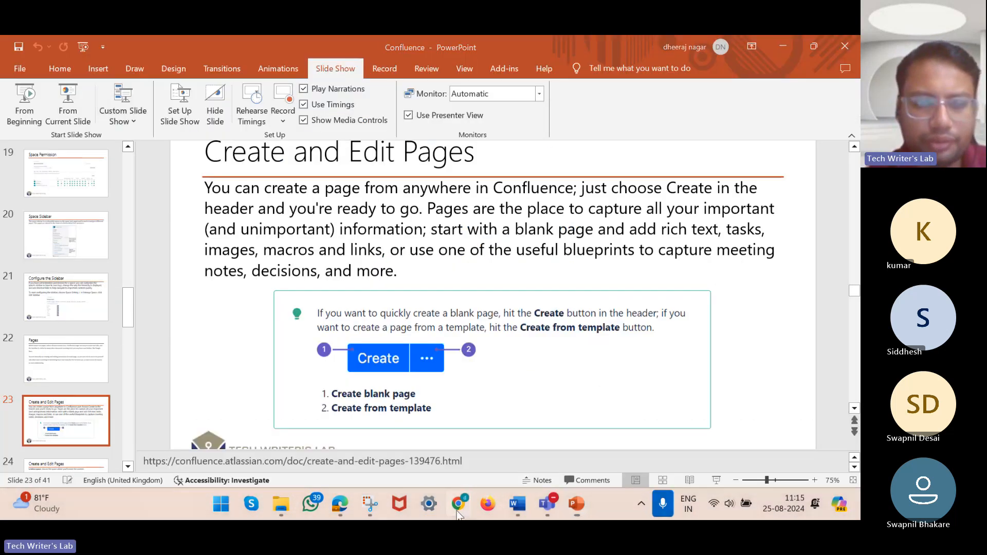
left_click(458, 512)
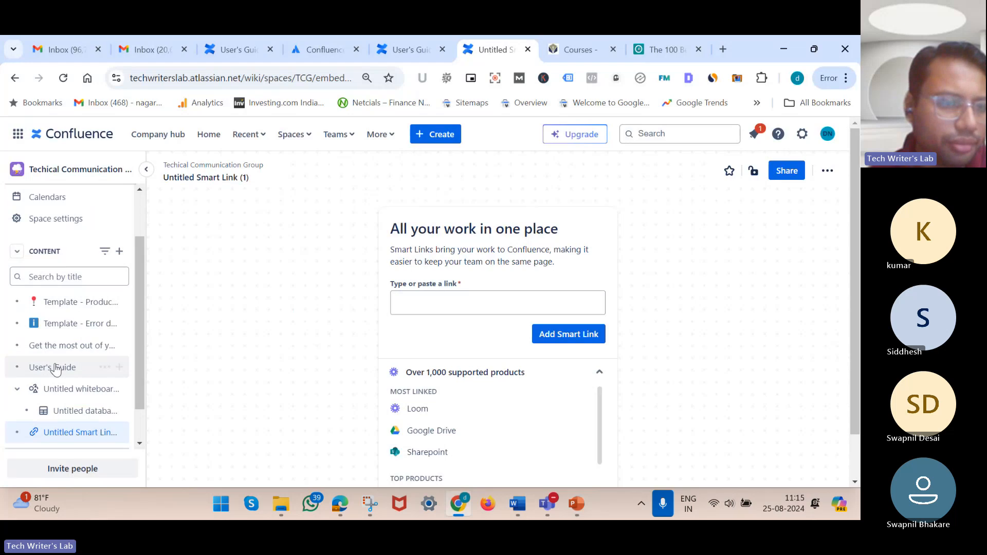
left_click(79, 172)
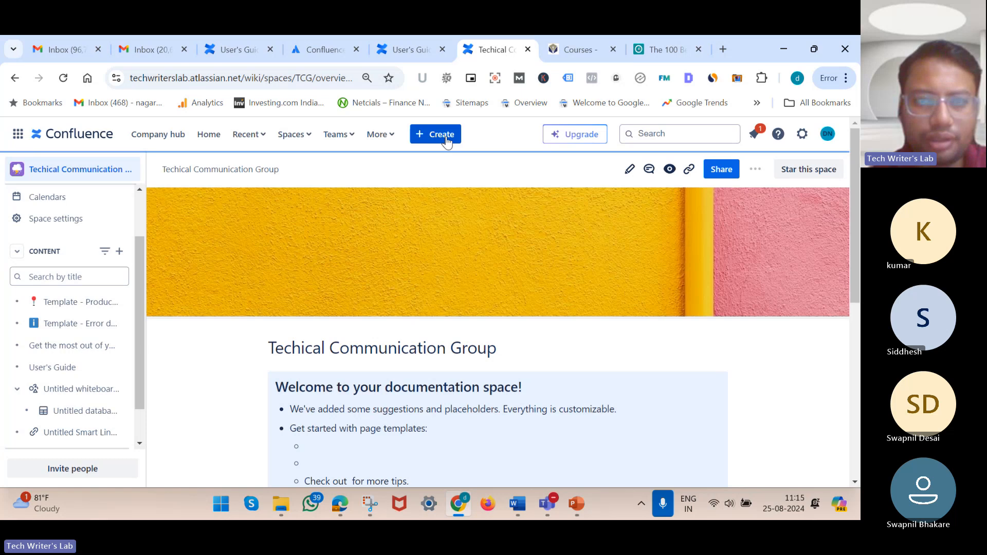
left_click(445, 137)
left_click(451, 163)
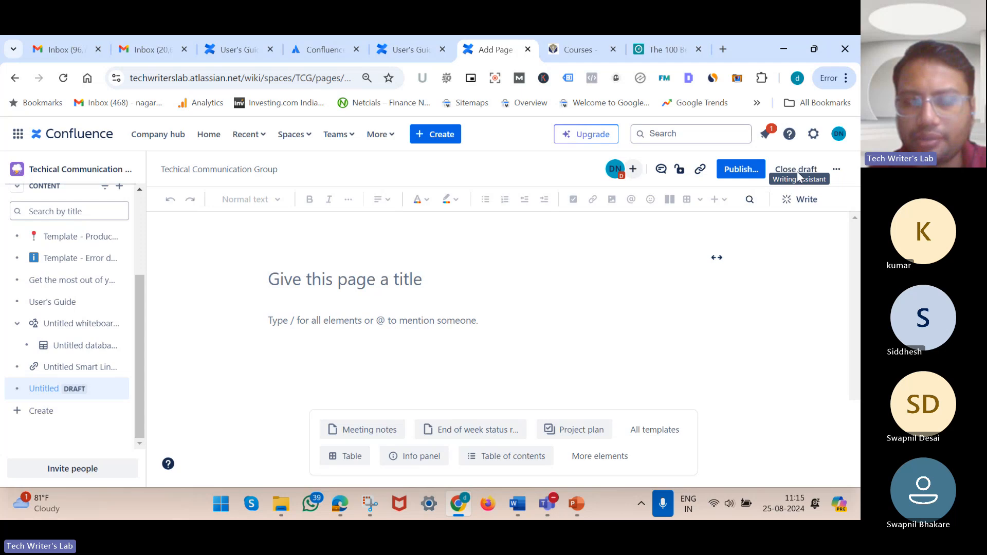
left_click(833, 173)
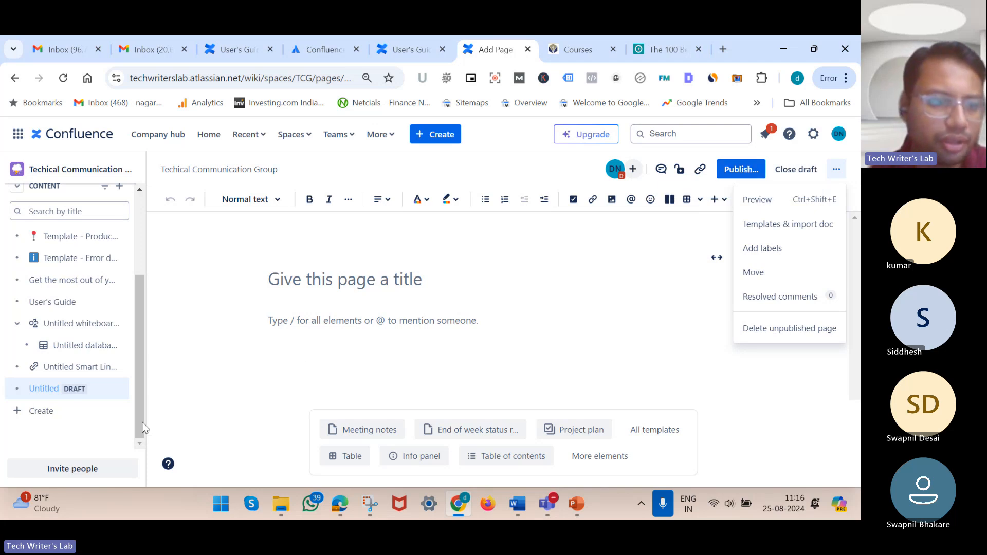
mouse_move(65, 400)
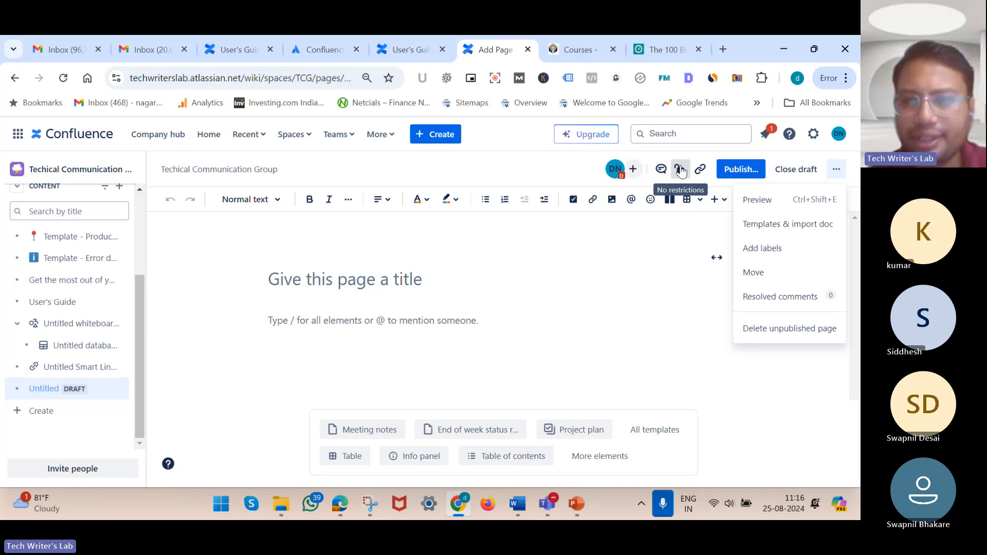
Examine the draft page's restriction settings and the list of view and edit access options, leaving access unchanged
left_click(678, 171)
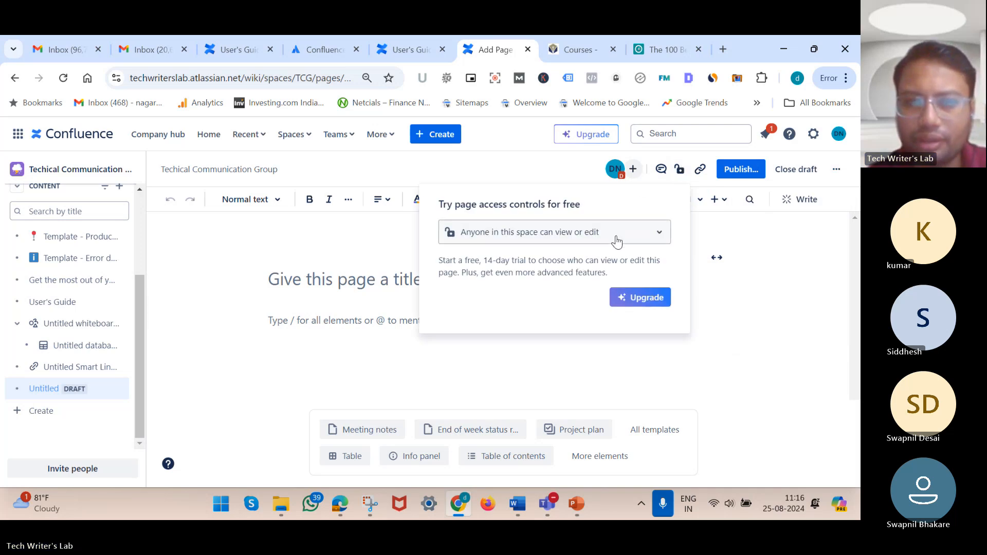
left_click(617, 239)
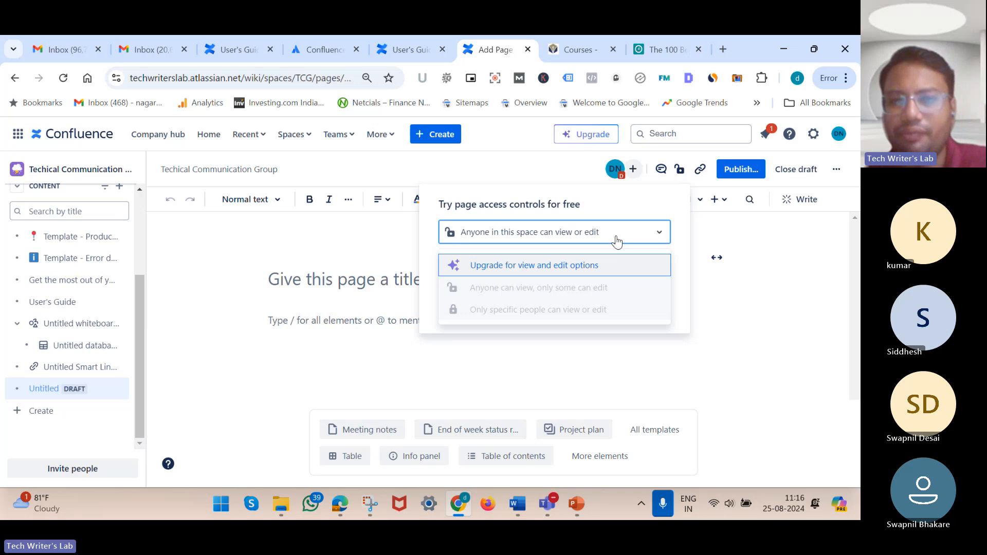
left_click(617, 240)
left_click(617, 239)
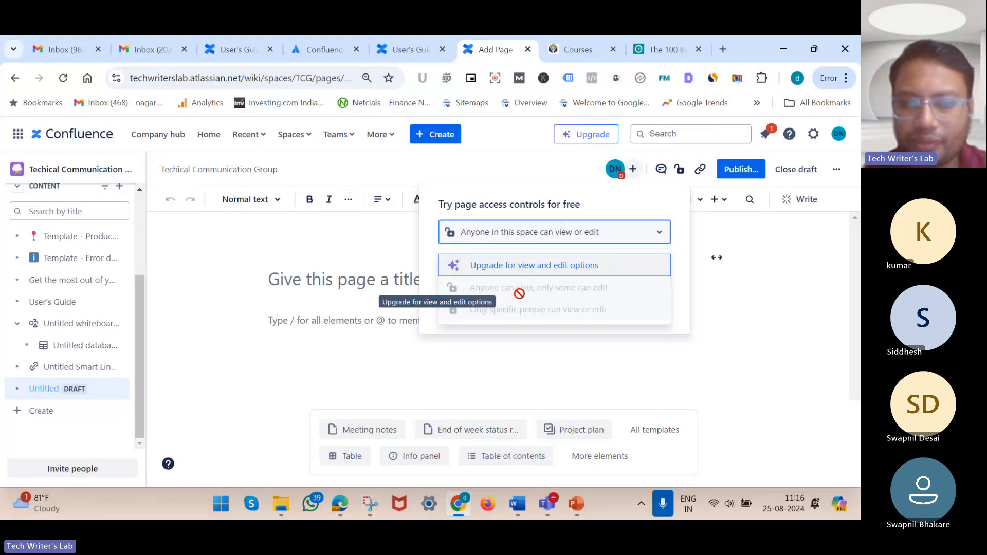
left_click(764, 286)
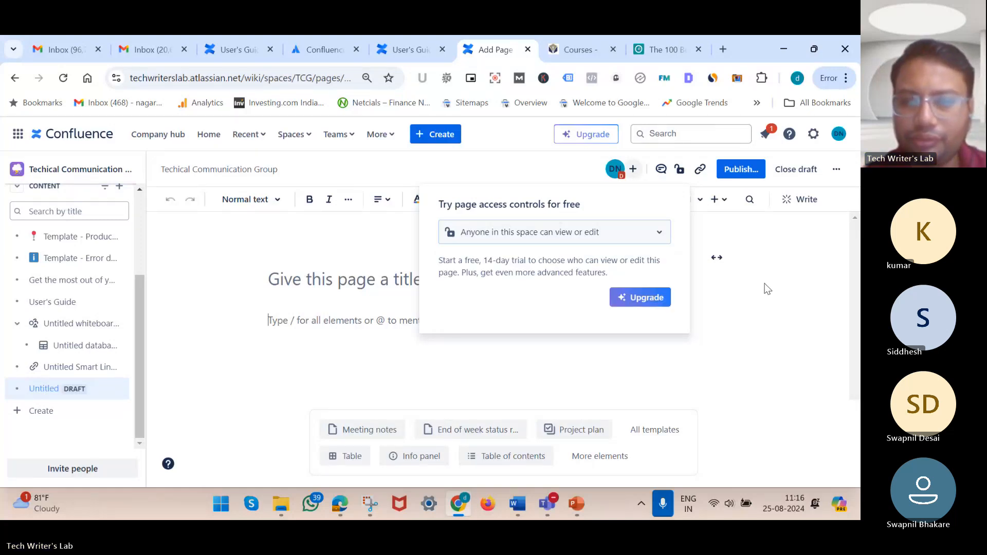
left_click(764, 286)
left_click(680, 169)
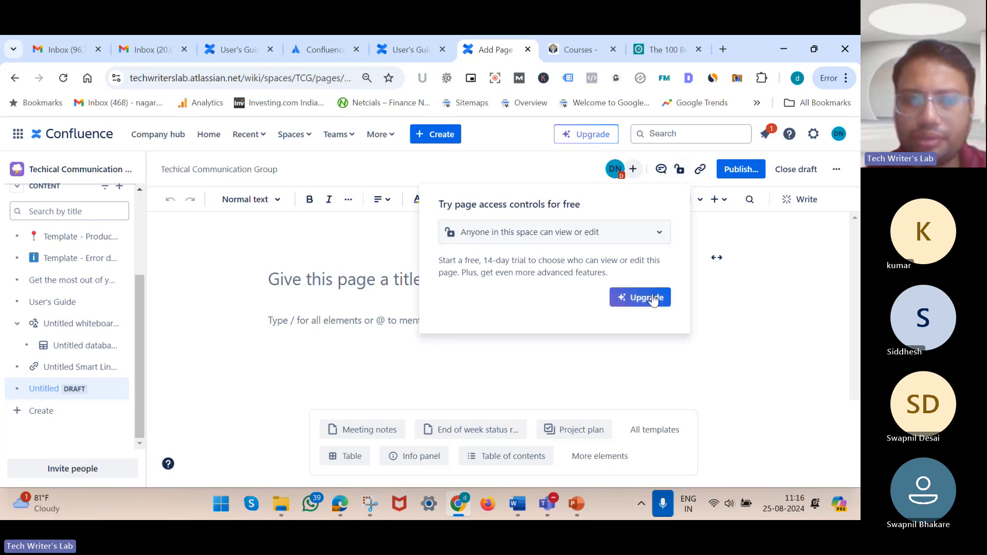
left_click(692, 343)
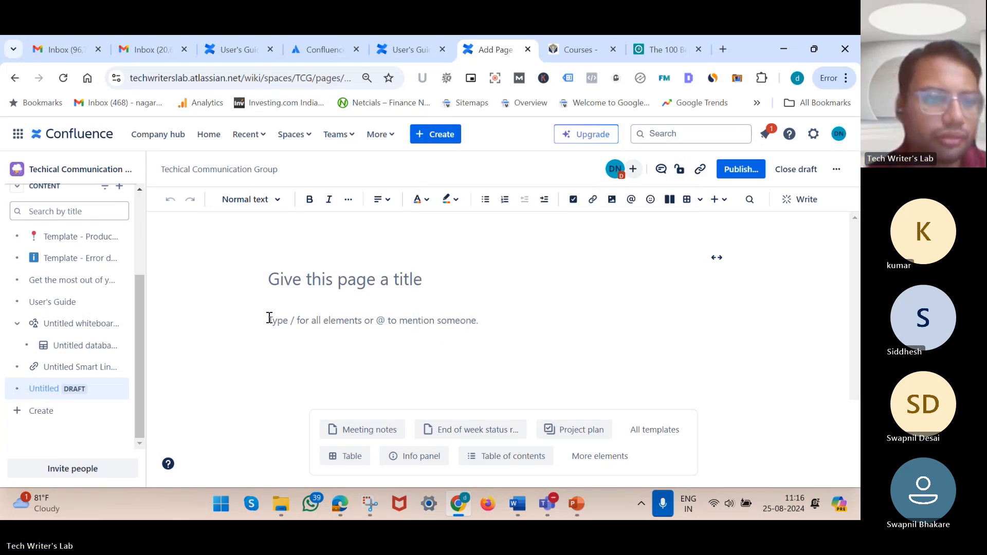
Switch to PowerPoint, present from the current "Create and Edit Pages" slide through "Collaborate or restrict", return to "Edit together" and end the show
left_click(572, 511)
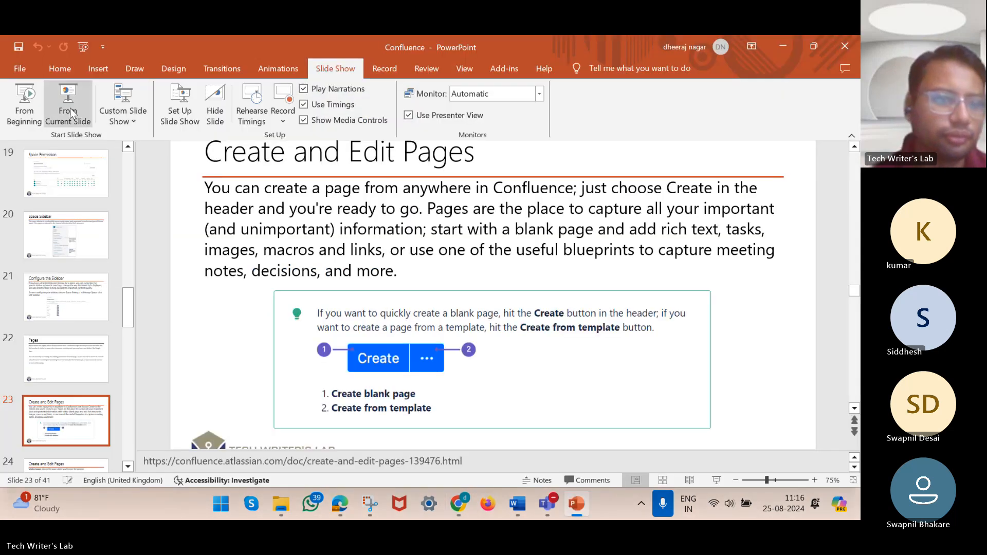
left_click(70, 107)
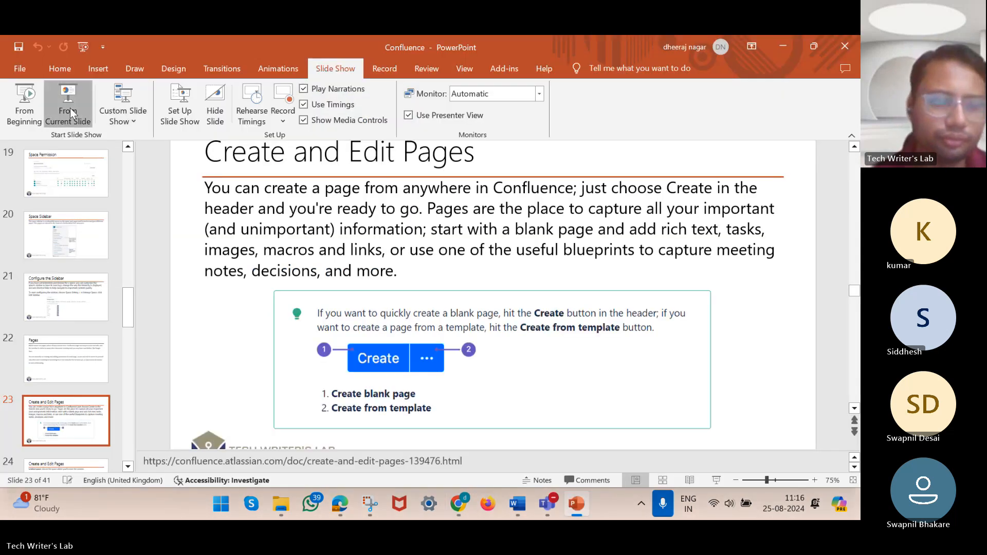
key("Right")
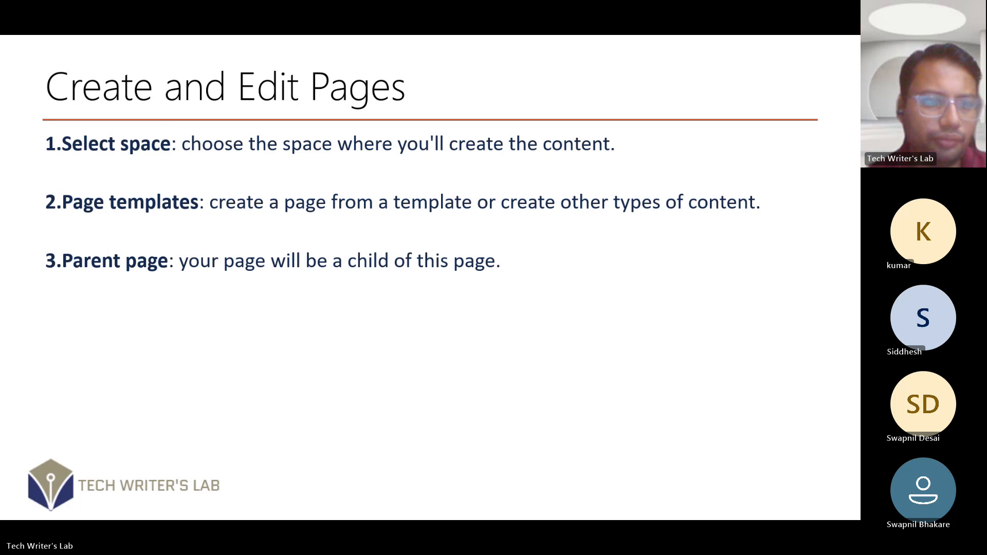
key("Right")
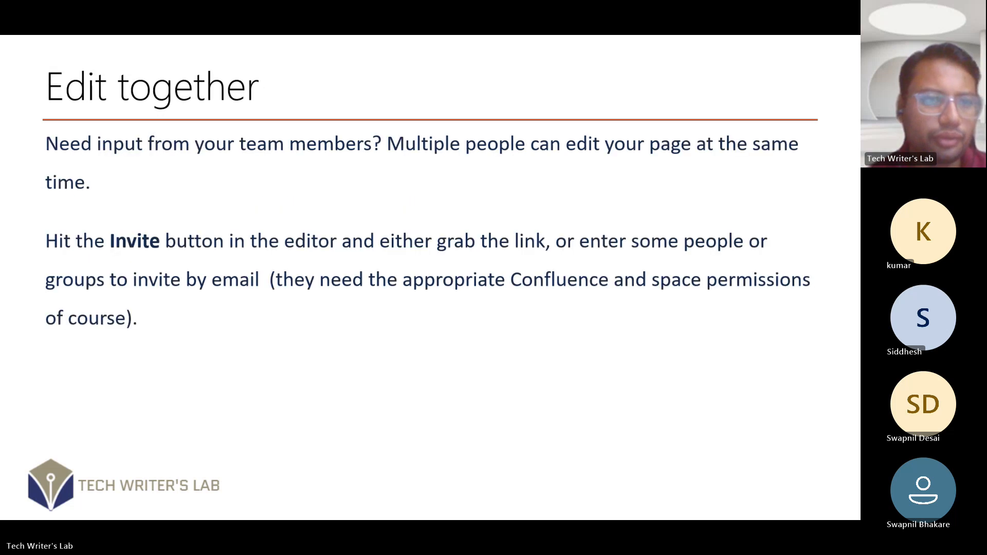
key("Right")
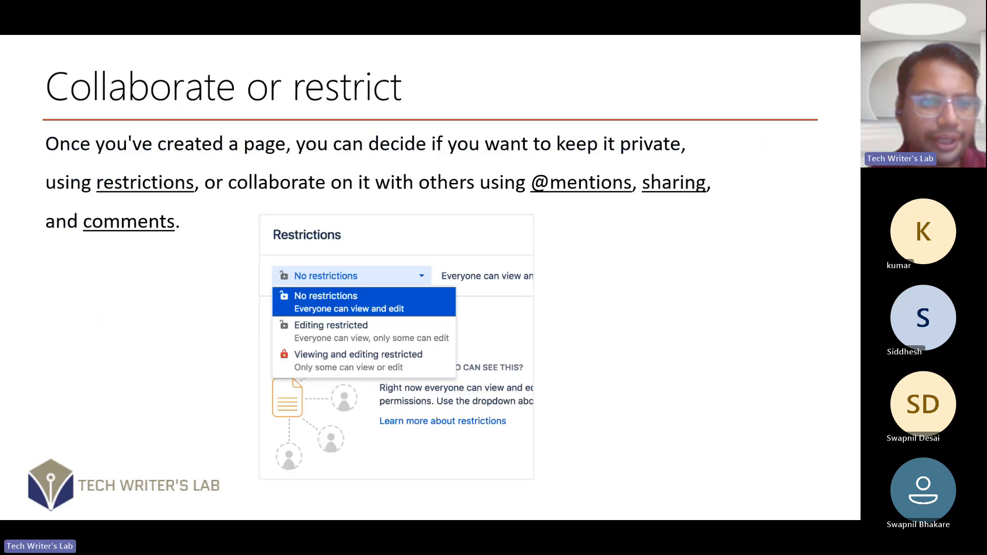
key("Left")
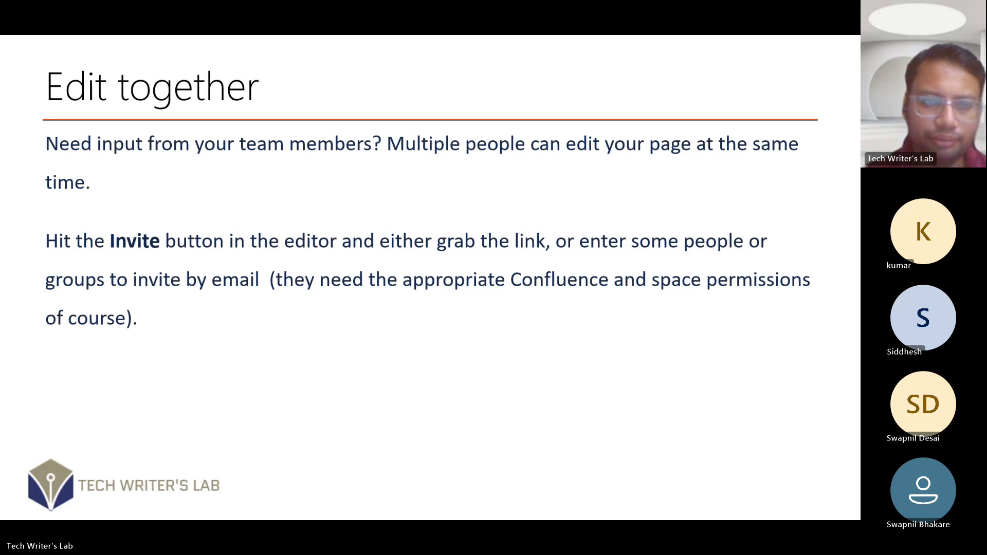
key("Escape")
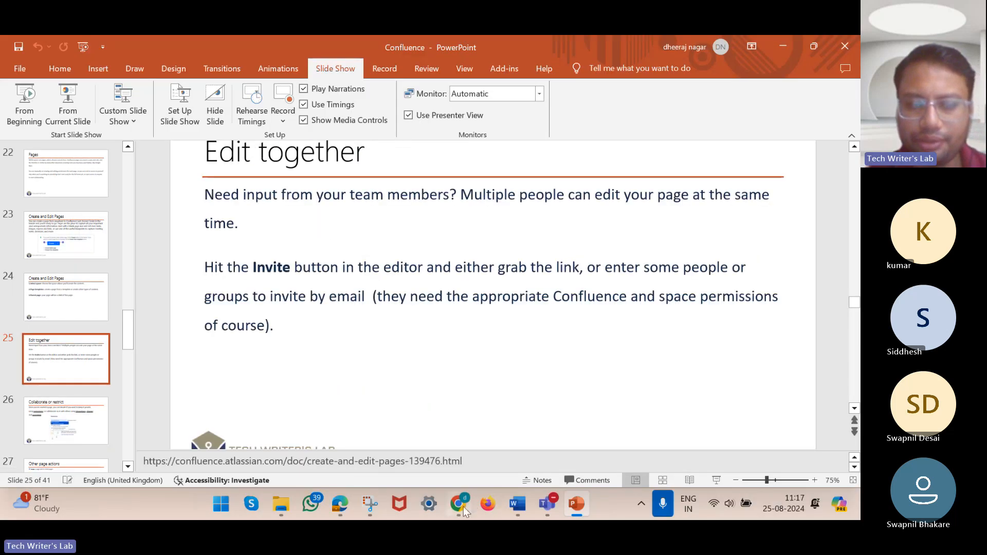
Switch to Confluence in Chrome and add the first suggested user as an invitee to edit the untitled draft
left_click(463, 506)
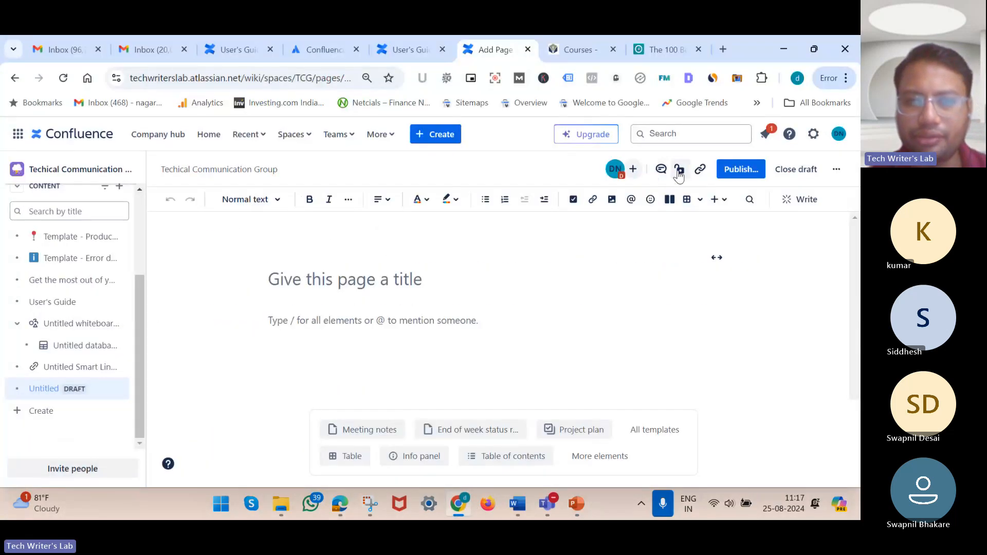
mouse_move(598, 262)
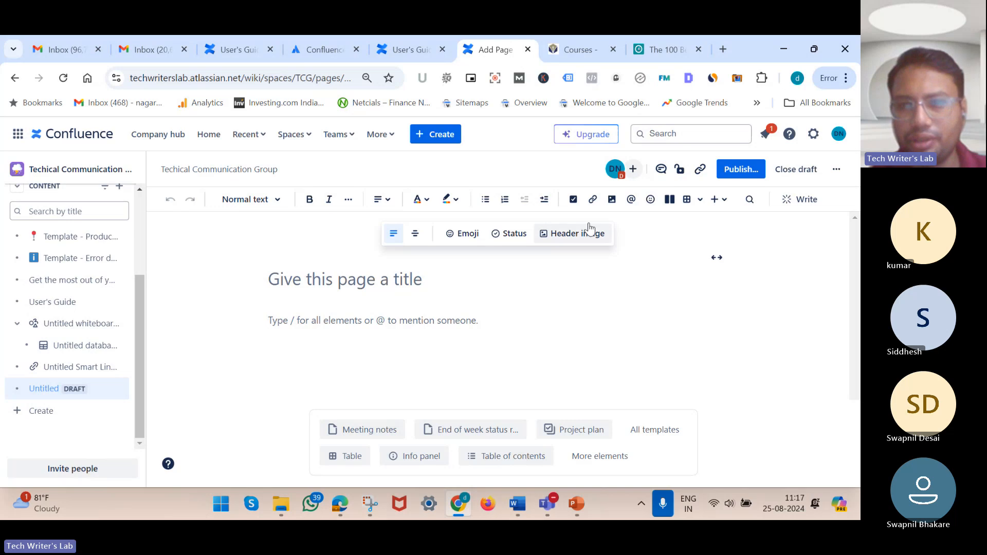
left_click(634, 170)
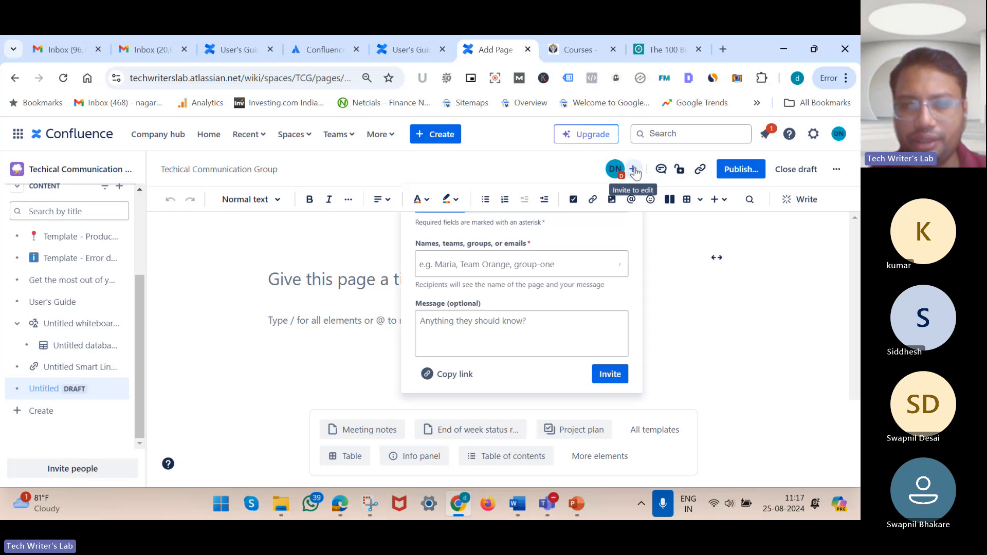
left_click(538, 269)
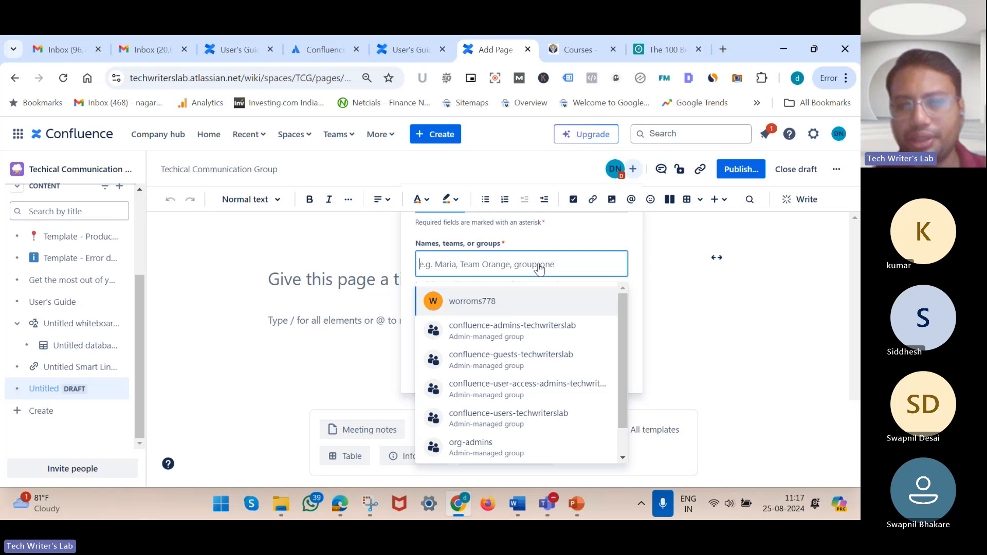
left_click(538, 304)
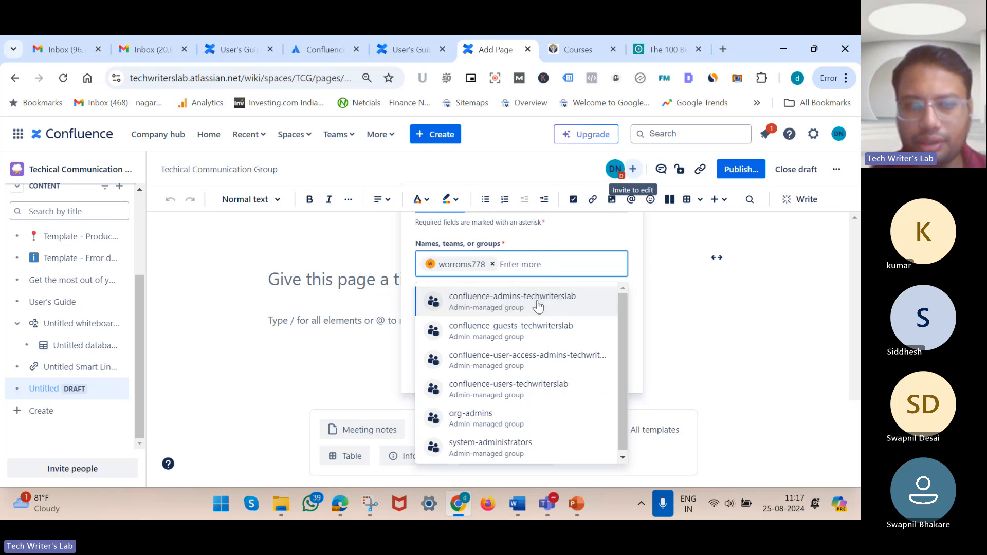
left_click(633, 298)
Send the edit invitation with the message "Please edit login section" and try to publish the untitled draft
left_click(554, 321)
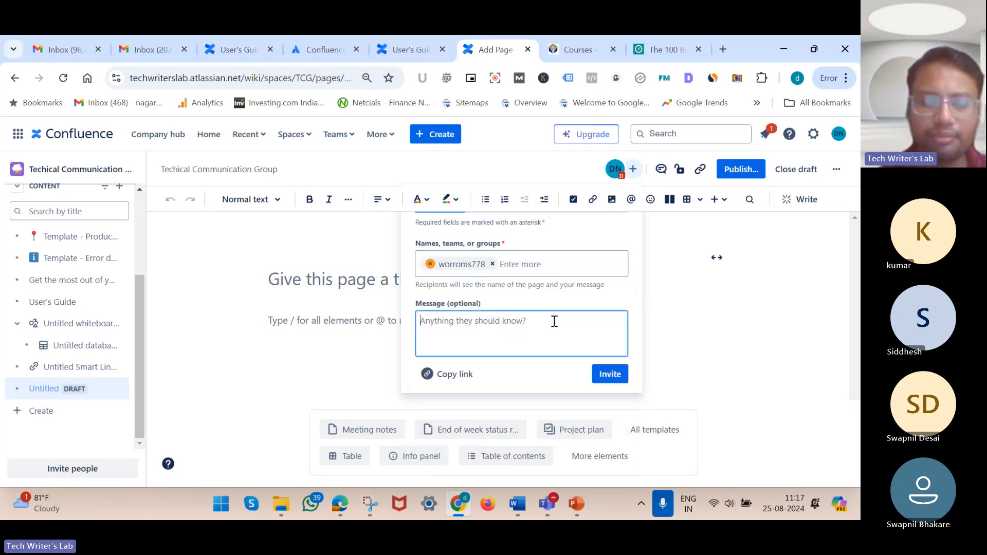
type("Pleas")
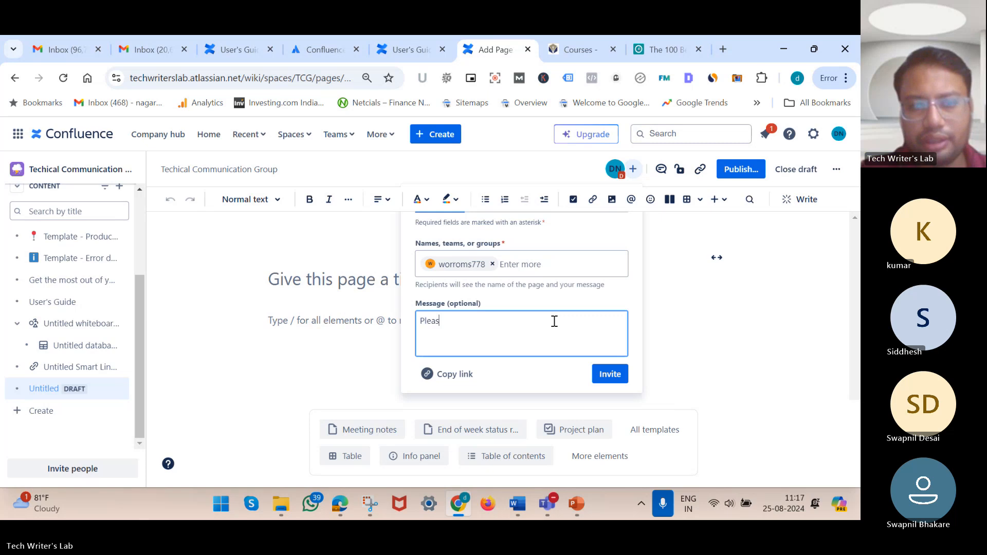
type("e edit lo")
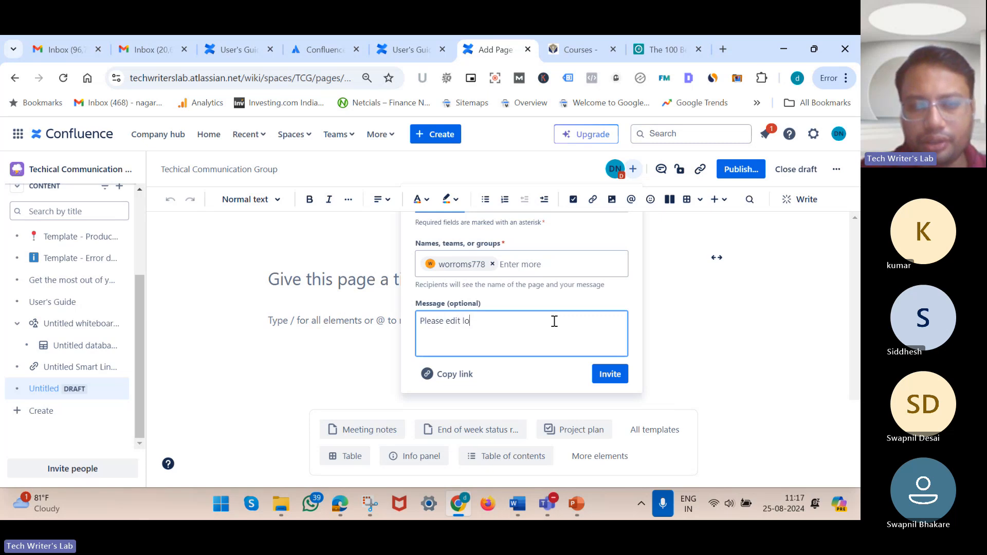
type("gin section")
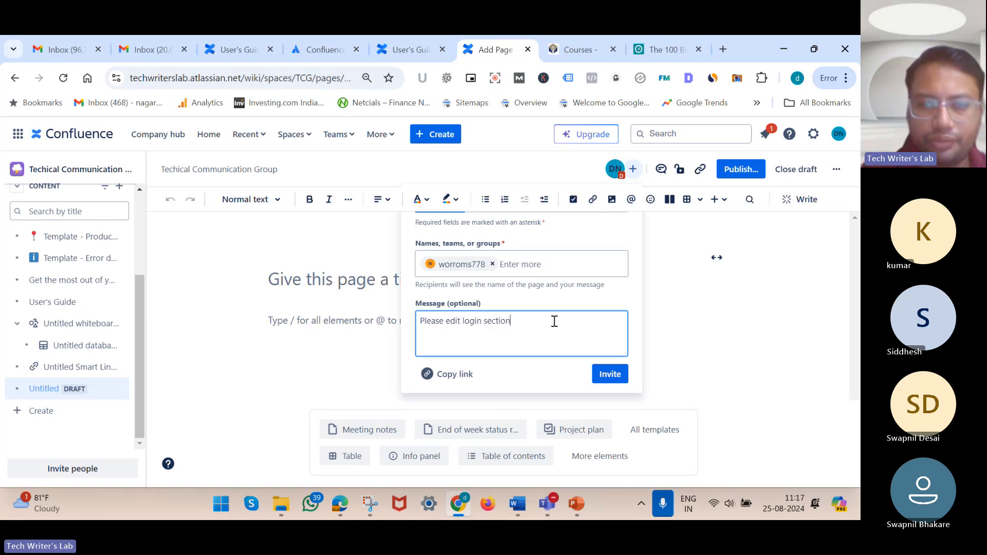
left_click(619, 385)
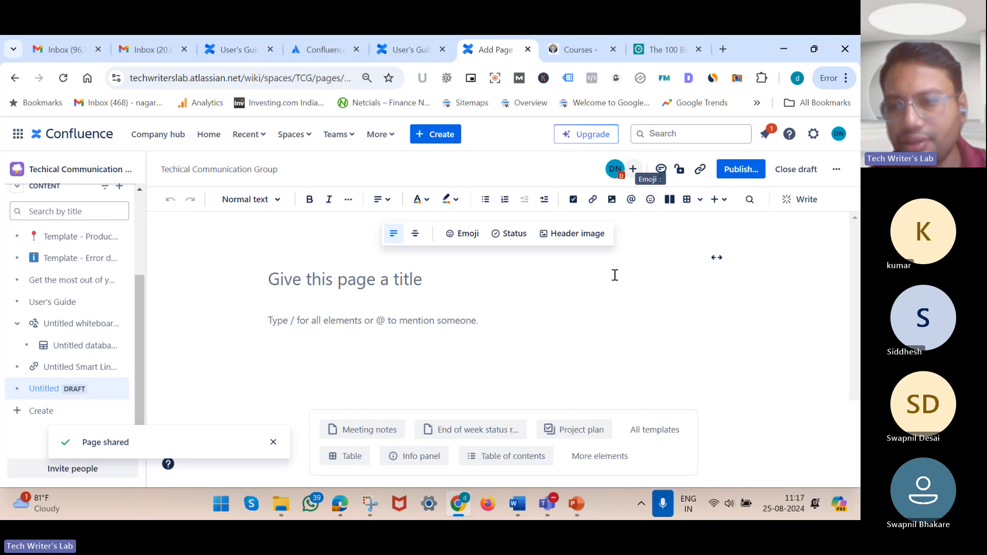
left_click(741, 169)
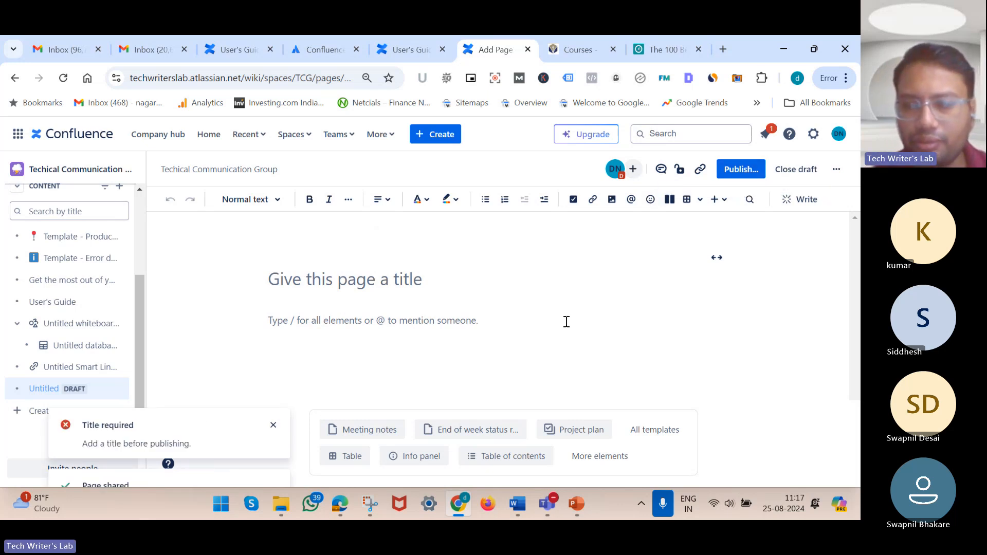
Switch to PowerPoint and present the slides from "Edit together" through "Other page actions", ending the show there
left_click(579, 512)
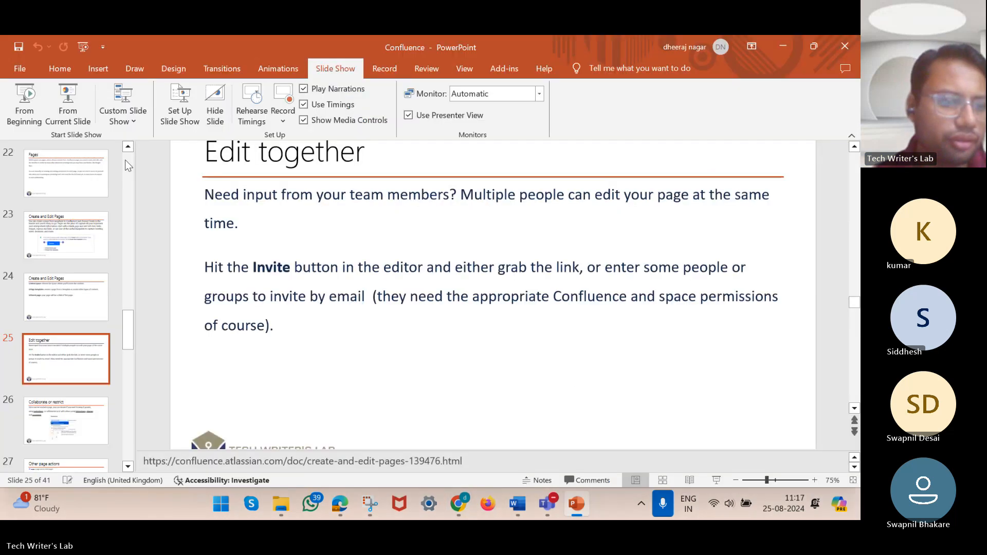
left_click(67, 105)
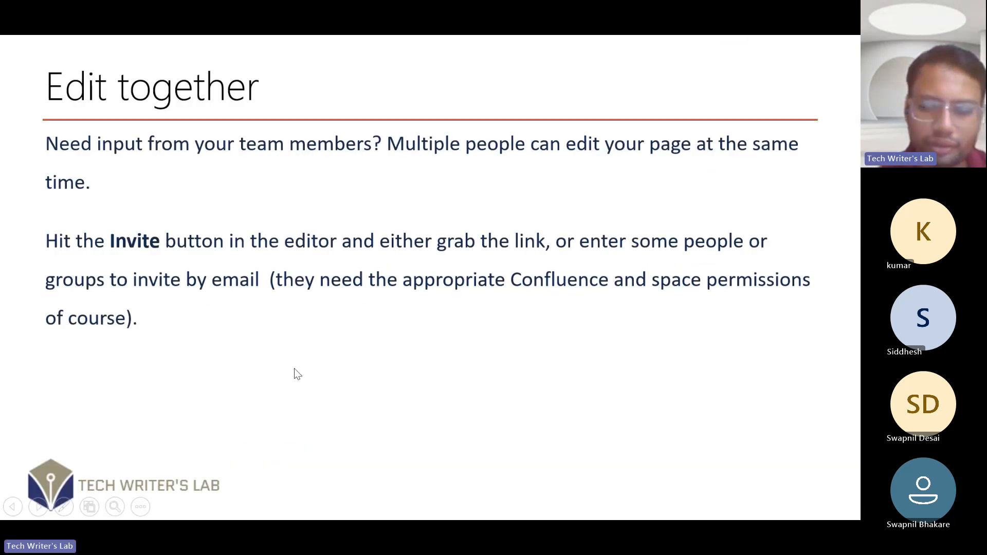
left_click(312, 387)
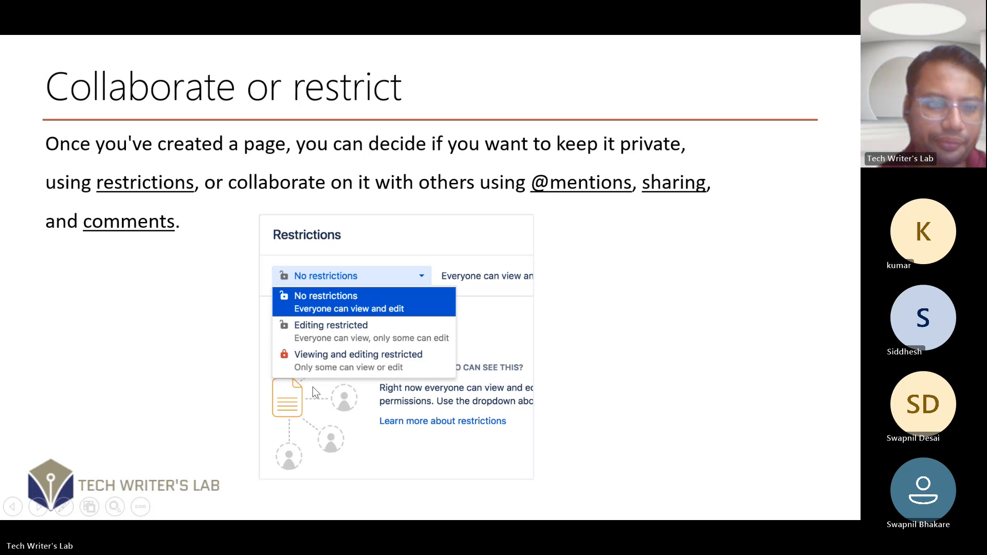
left_click(312, 386)
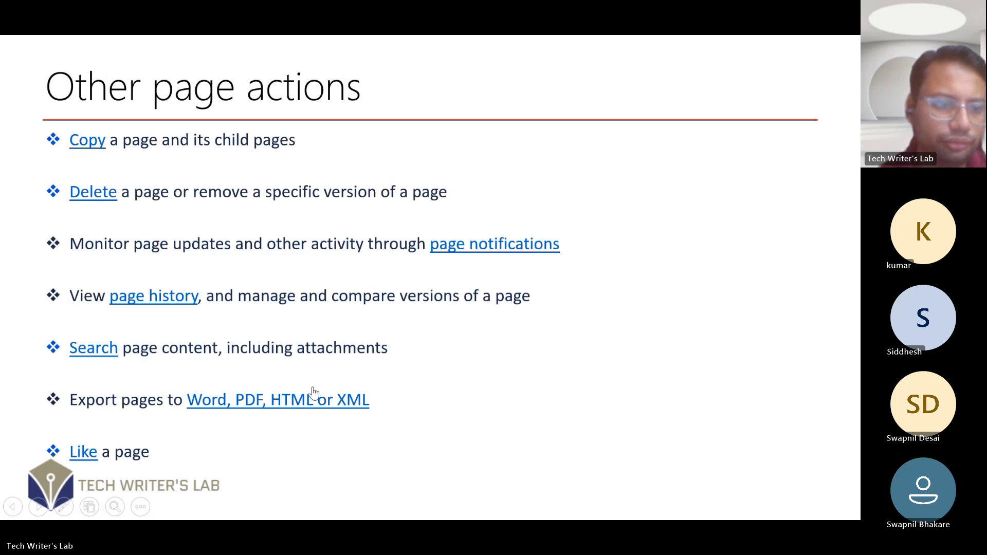
key("Escape")
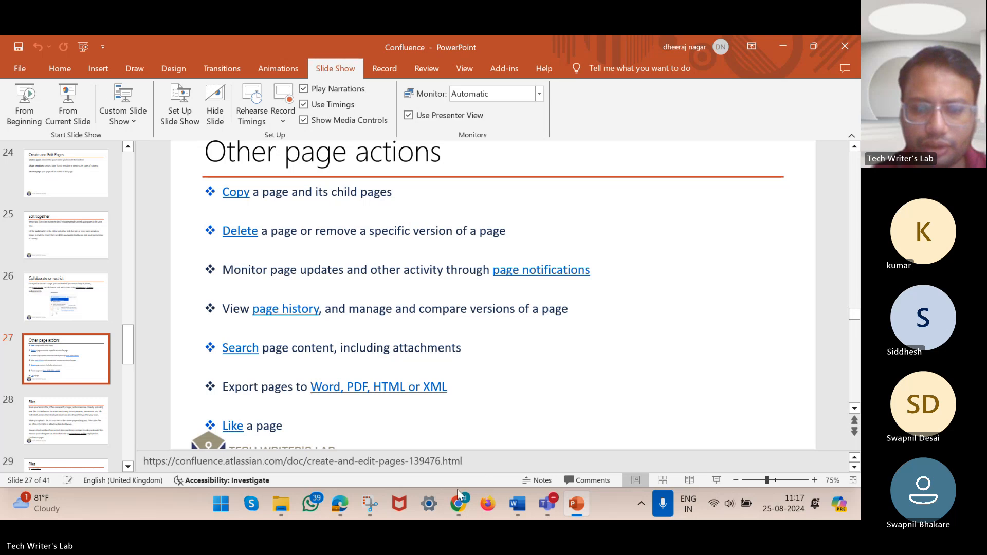
Switch back to Confluence, open the User's Guide page and review the versions in its page history
left_click(460, 505)
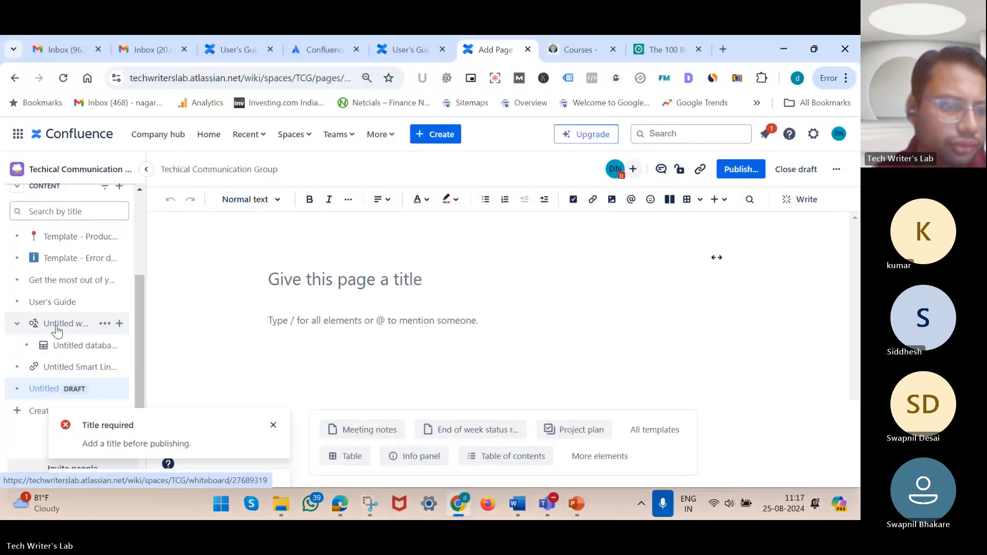
left_click(50, 302)
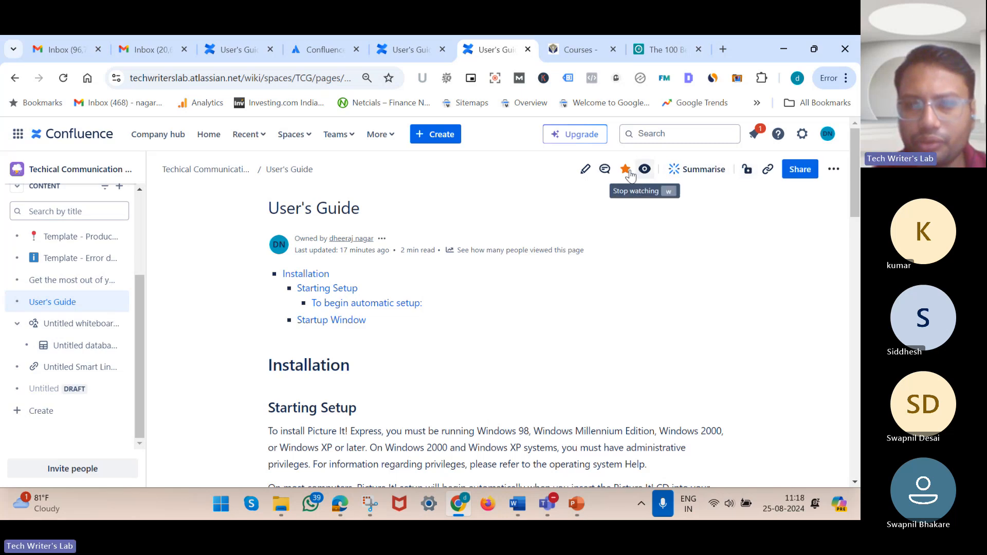
left_click(833, 171)
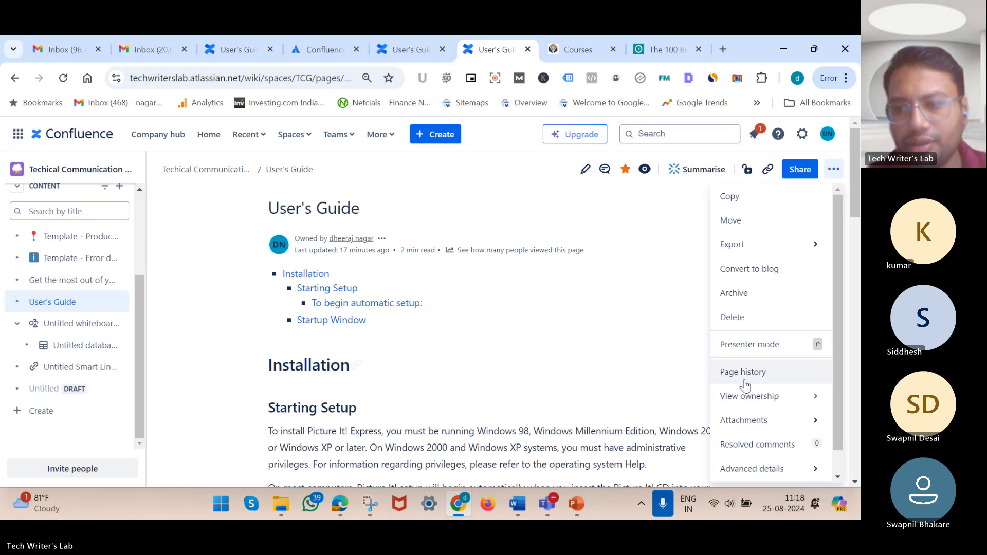
left_click(689, 270)
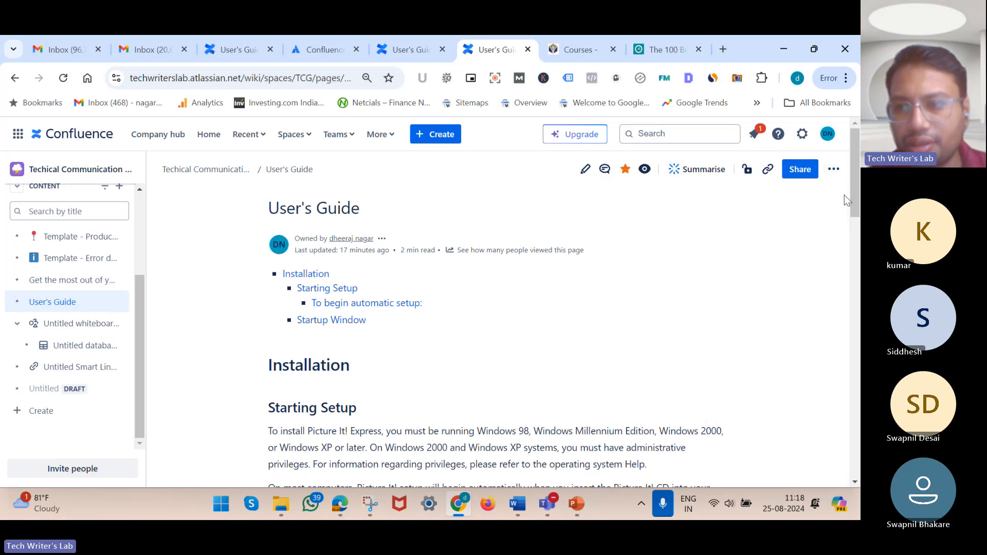
left_click(833, 171)
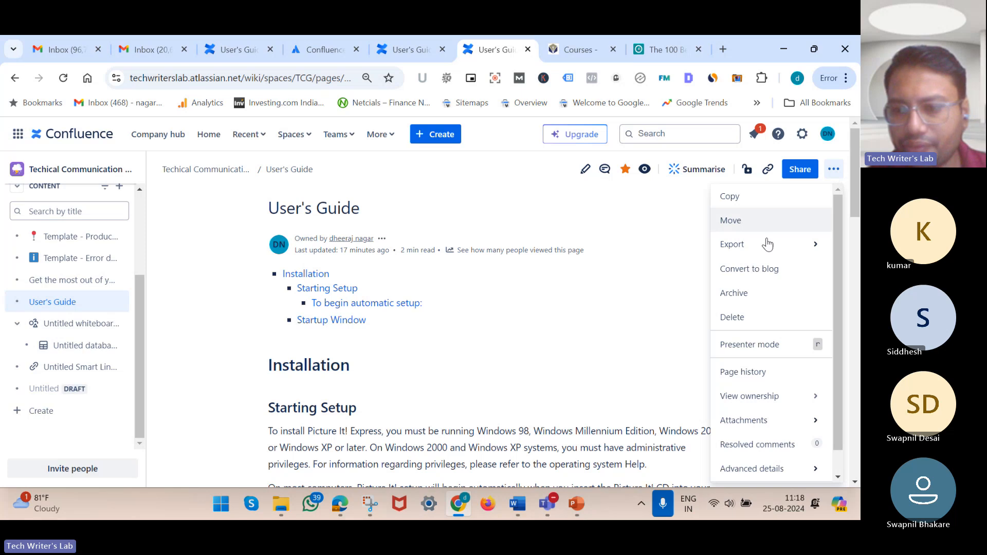
left_click(749, 374)
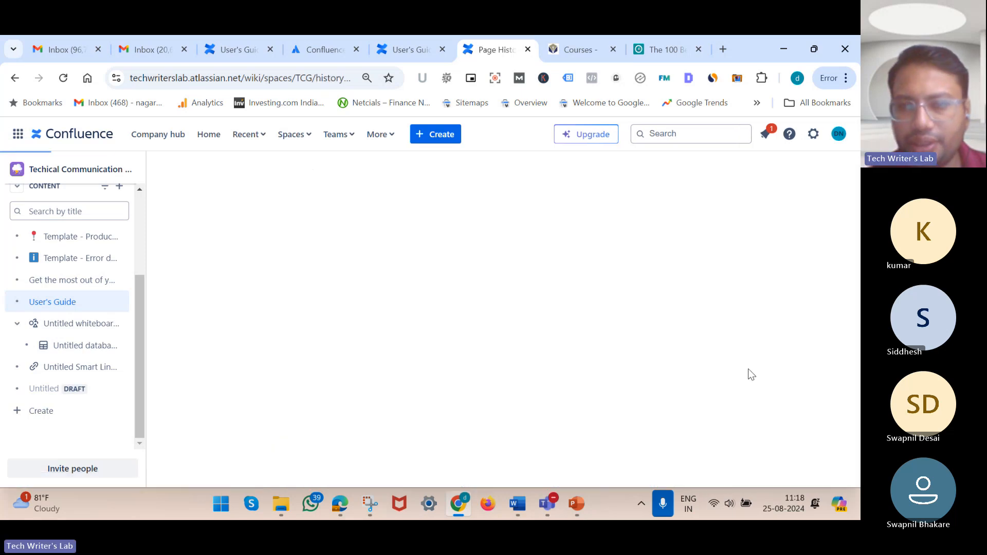
scroll(581, 322, "down", 2)
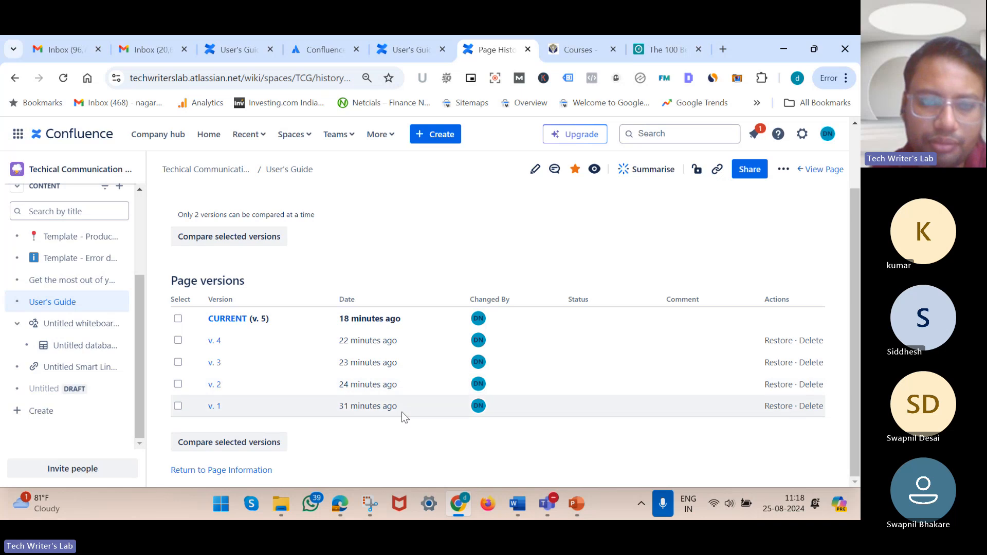
scroll(403, 414, "up", 2)
scroll(609, 345, "down", 2)
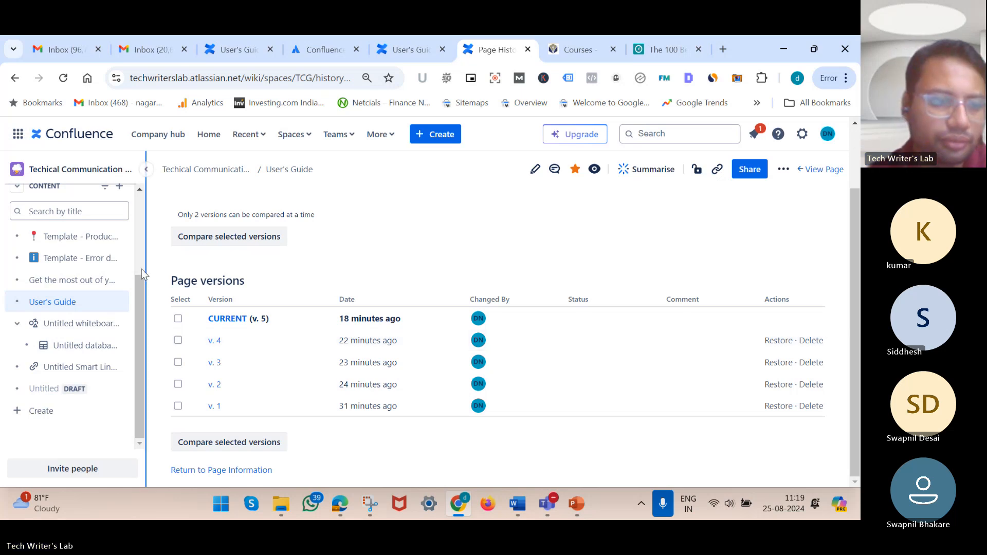
Return to the User's Guide page and set its copy destination to the Tech Writers Team space, keeping Tech Writers Team Home as parent
left_click(84, 308)
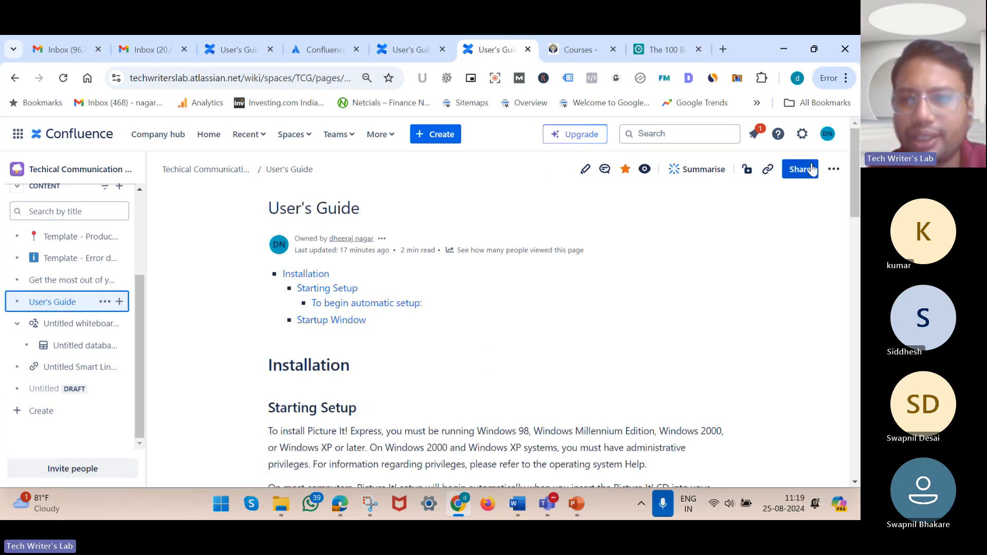
left_click(834, 170)
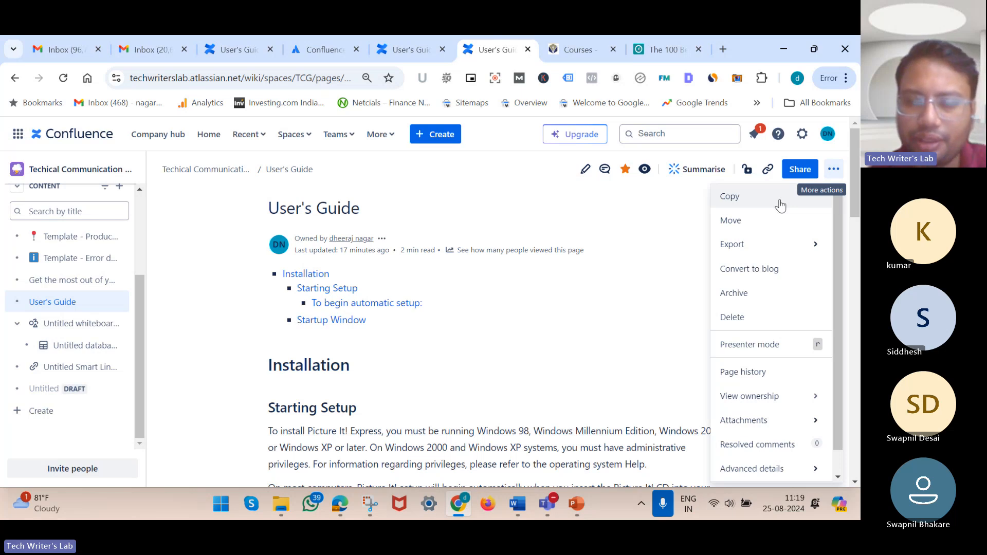
left_click(834, 171)
left_click(835, 171)
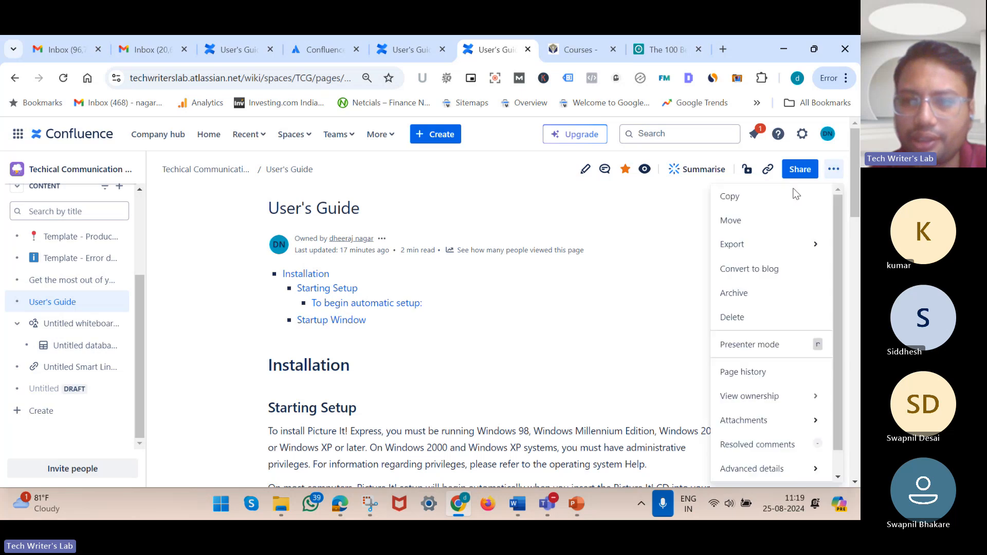
left_click(733, 200)
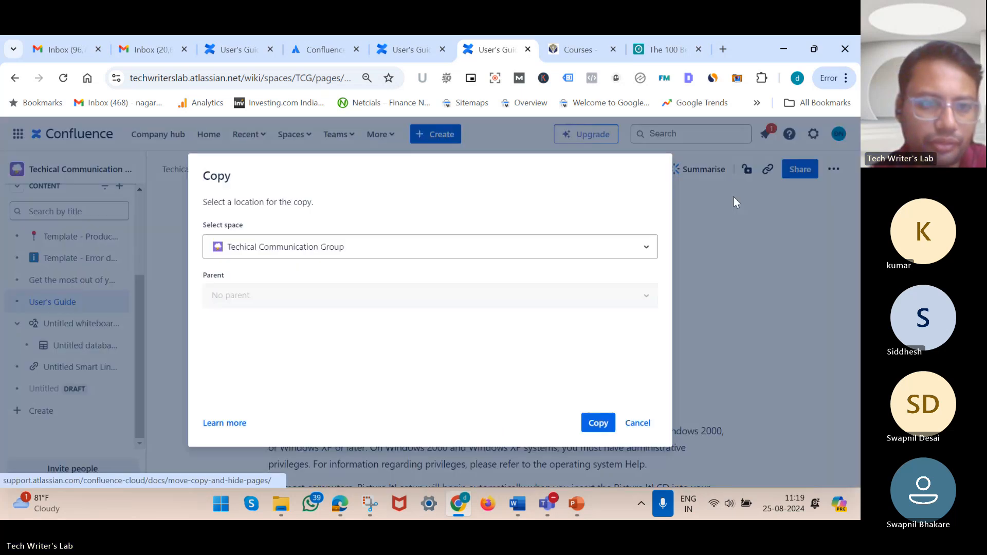
left_click(639, 251)
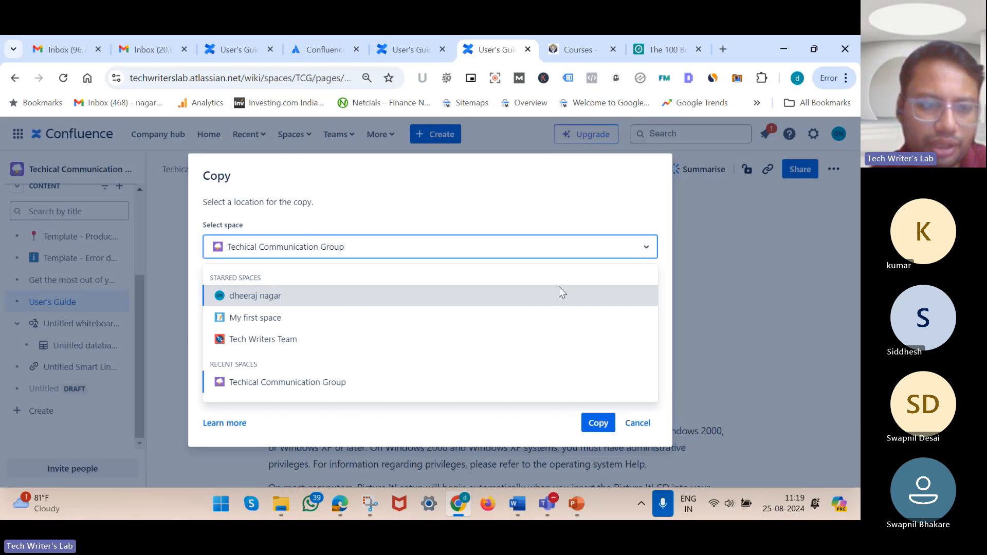
left_click(402, 340)
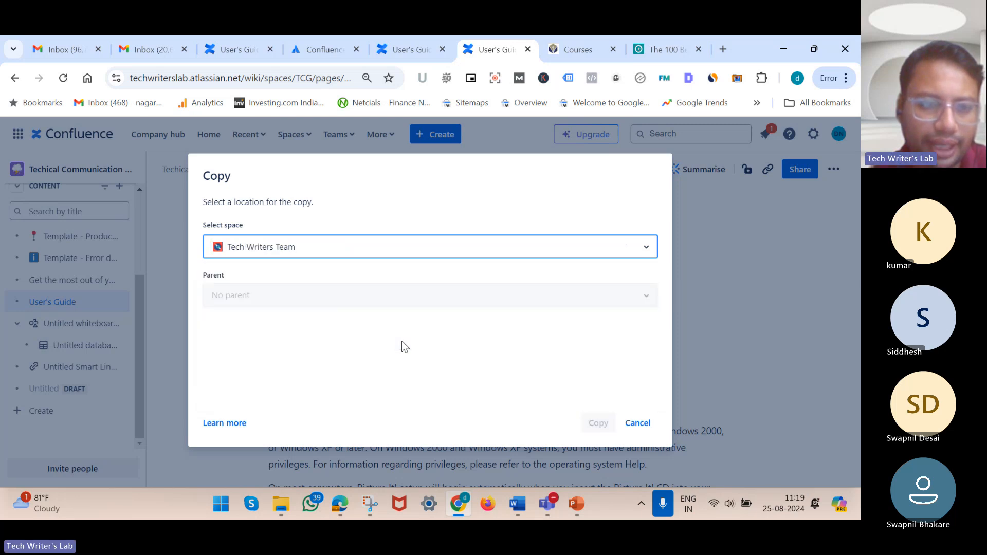
left_click(400, 305)
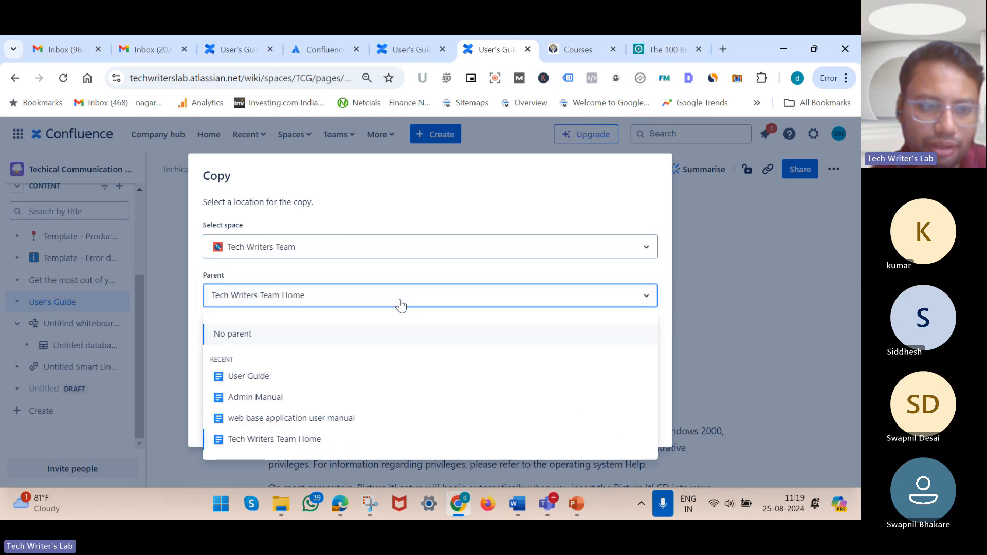
left_click(401, 305)
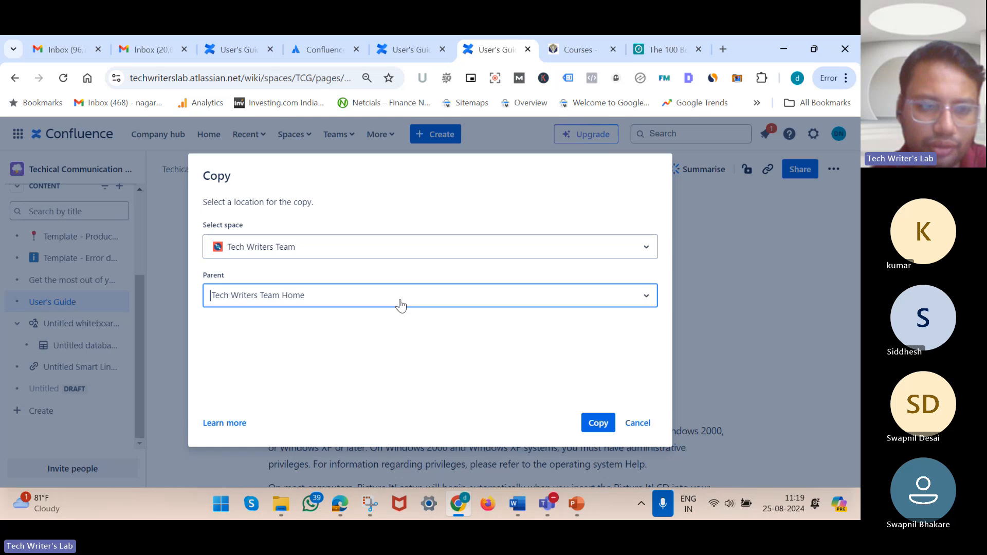
Create the copy of the User's Guide and publish it under Tech Writers Team Home
left_click(594, 422)
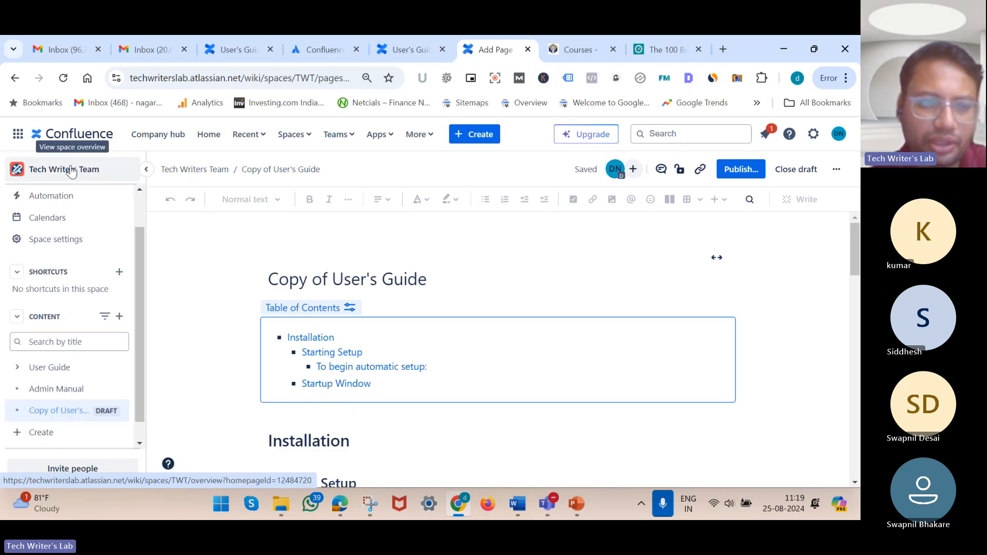
left_click(737, 173)
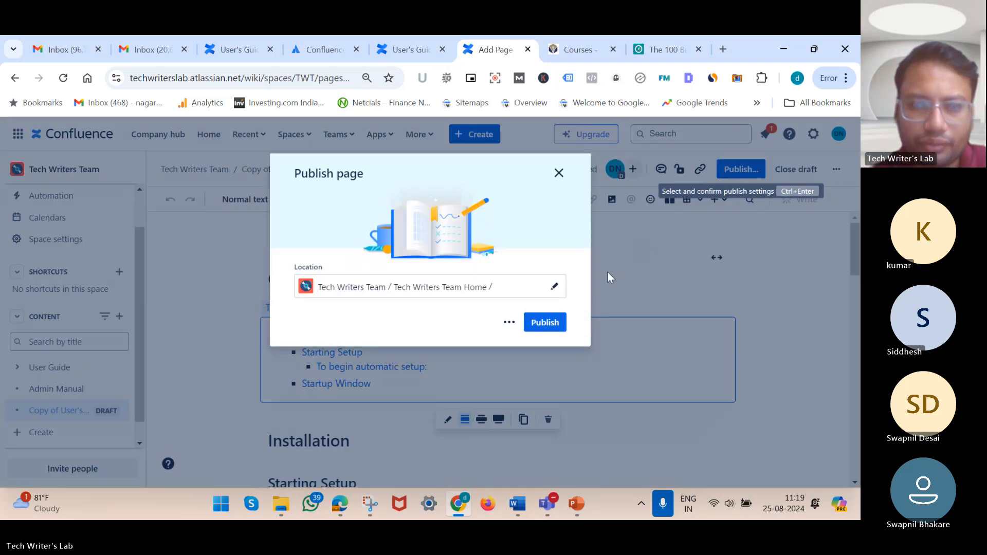
left_click(545, 323)
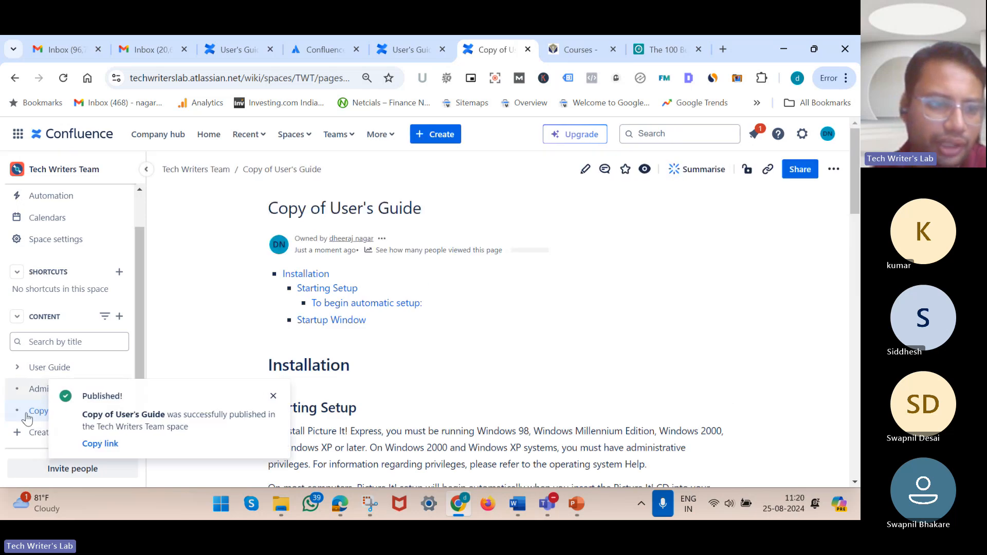
Expand User Guide in the Tech Writers Team content tree, then return to the User's Guide page in the Techical Communication Group space
left_click(17, 367)
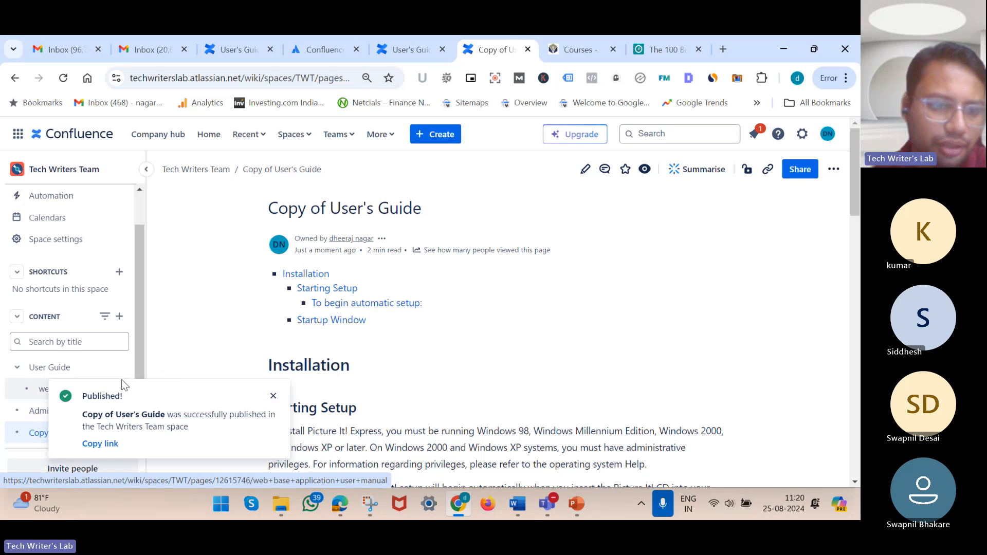
left_click(271, 397)
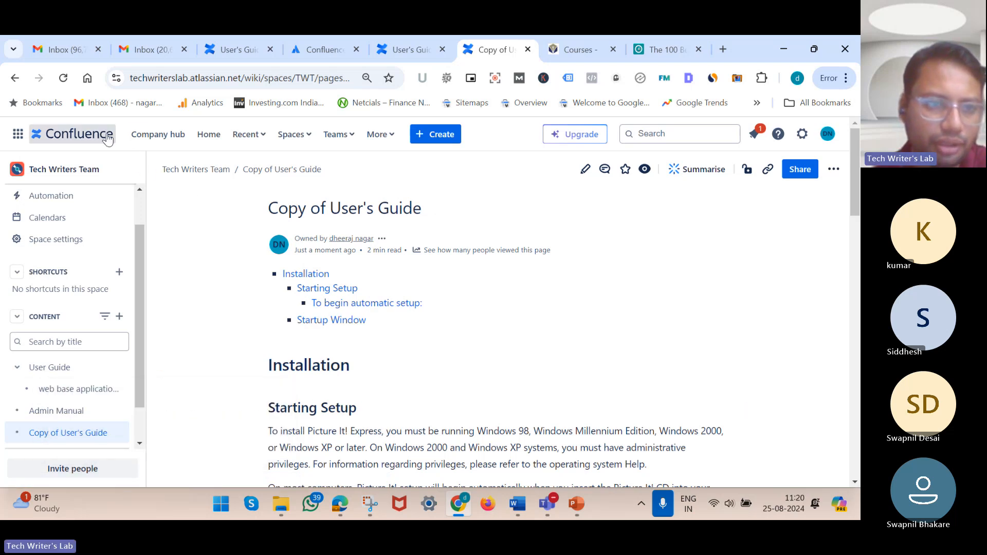
left_click(209, 136)
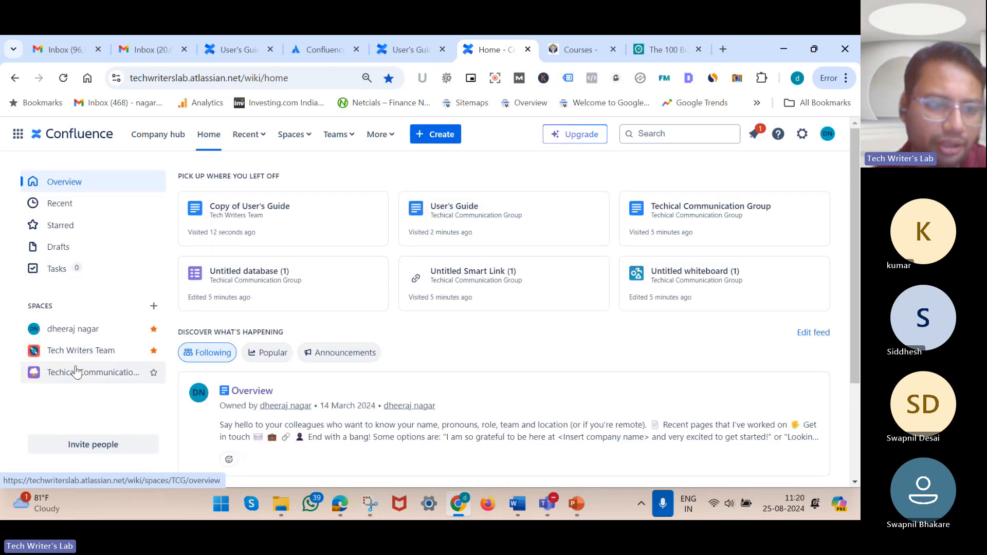
left_click(76, 371)
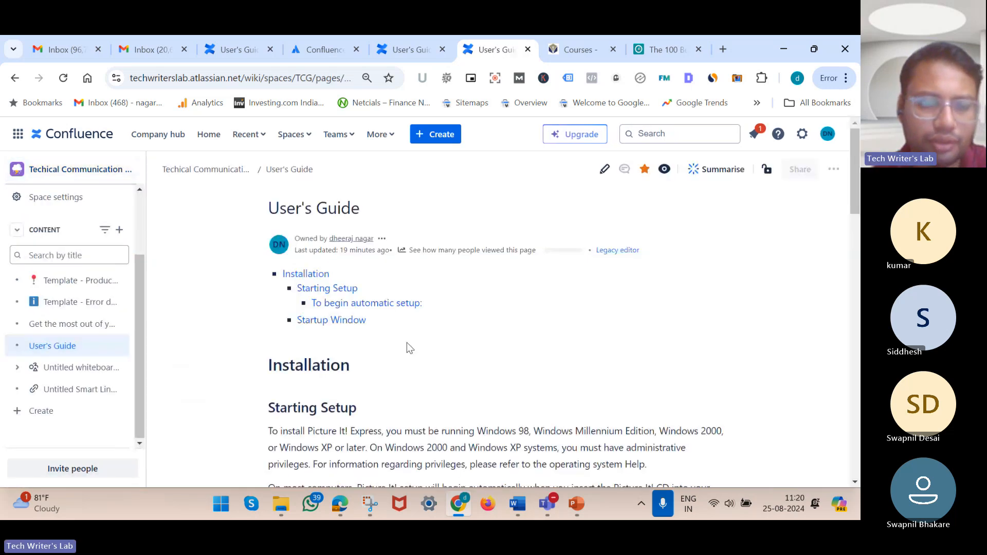
scroll(410, 348, "down", 3)
scroll(406, 342, "down", 15)
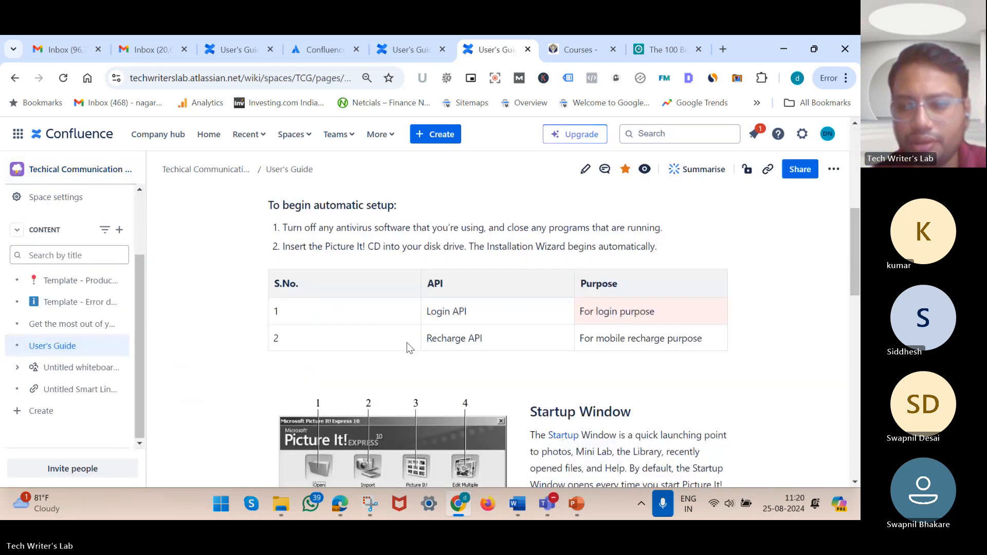
scroll(406, 342, "up", 15)
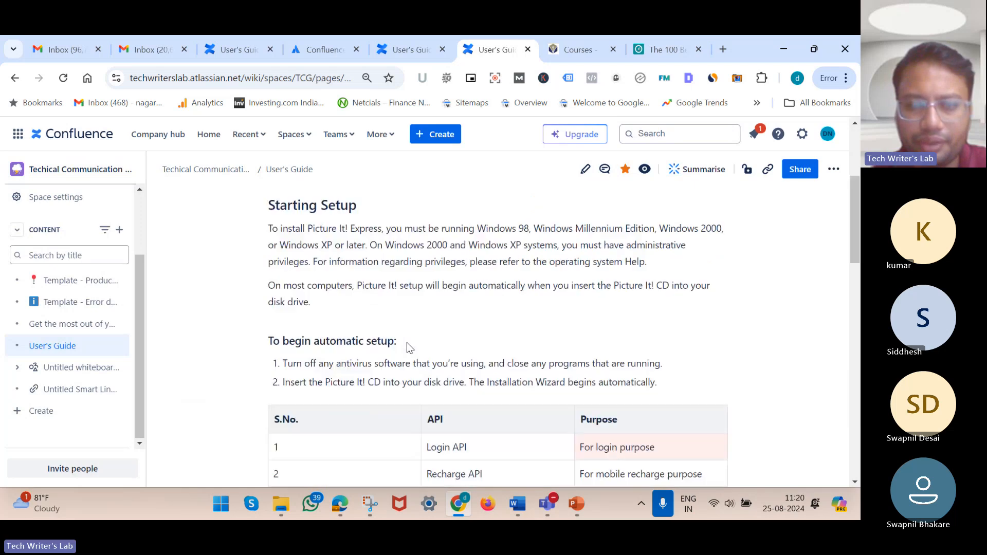
Start moving the User's Guide, choosing My first space as destination and "My first space with my name" as the parent
left_click(833, 169)
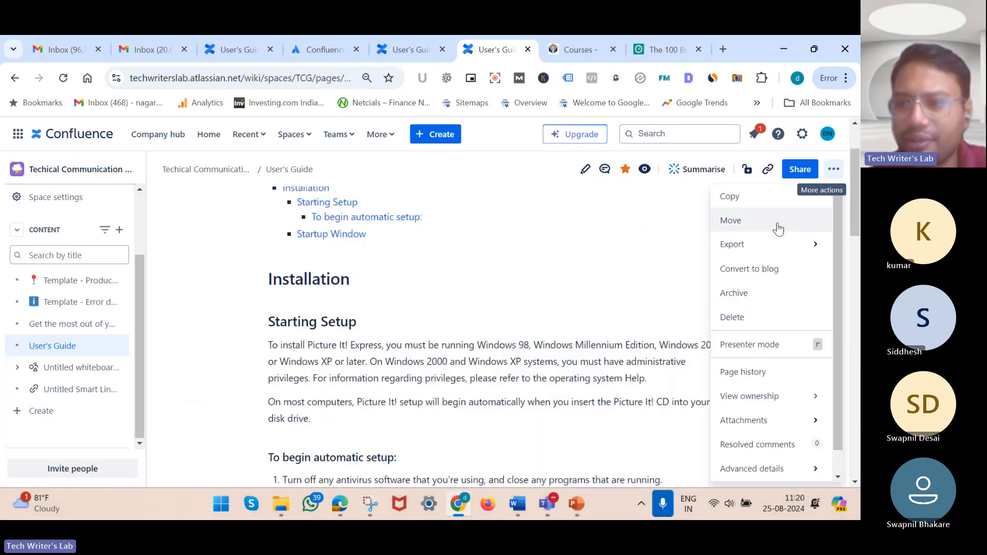
left_click(778, 228)
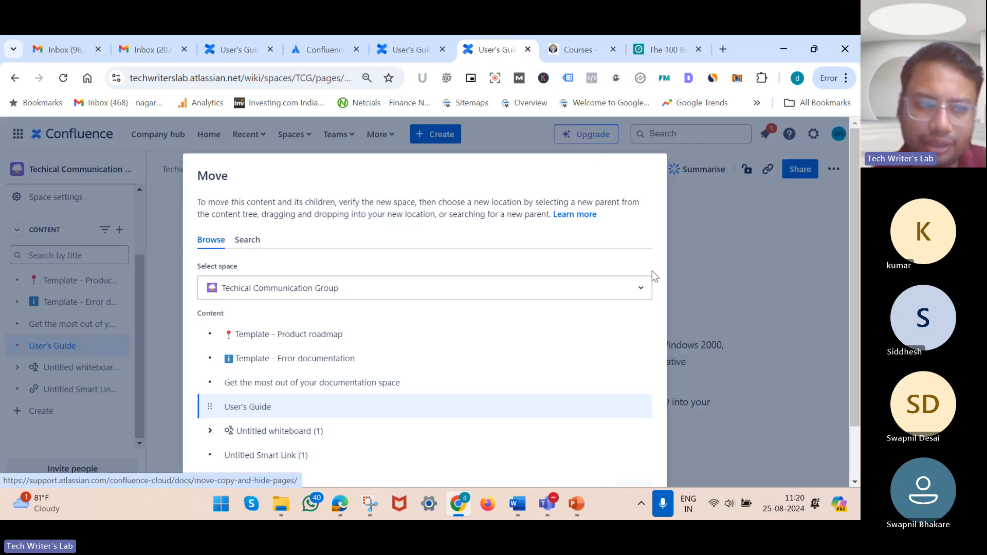
scroll(502, 347, "down", 1)
scroll(502, 348, "up", 1)
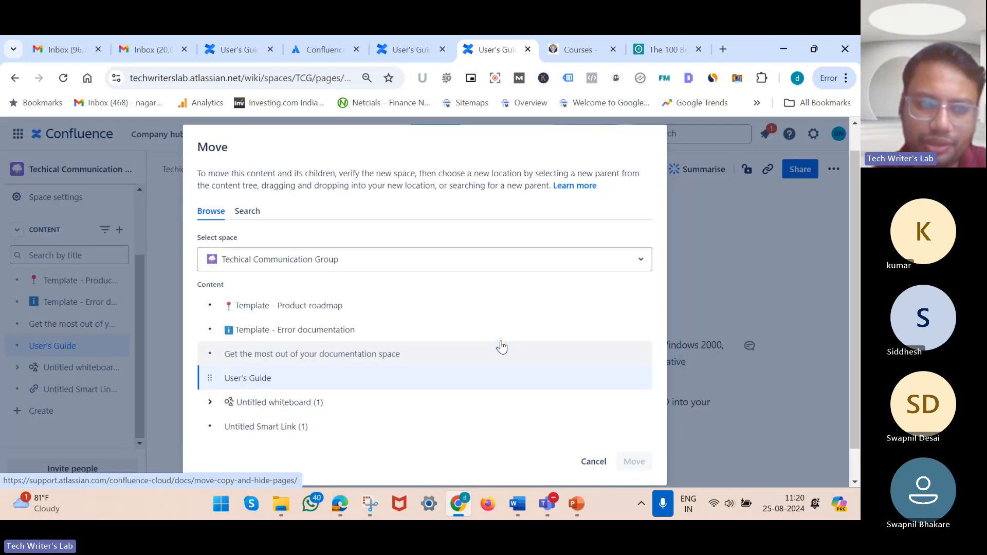
left_click(489, 276)
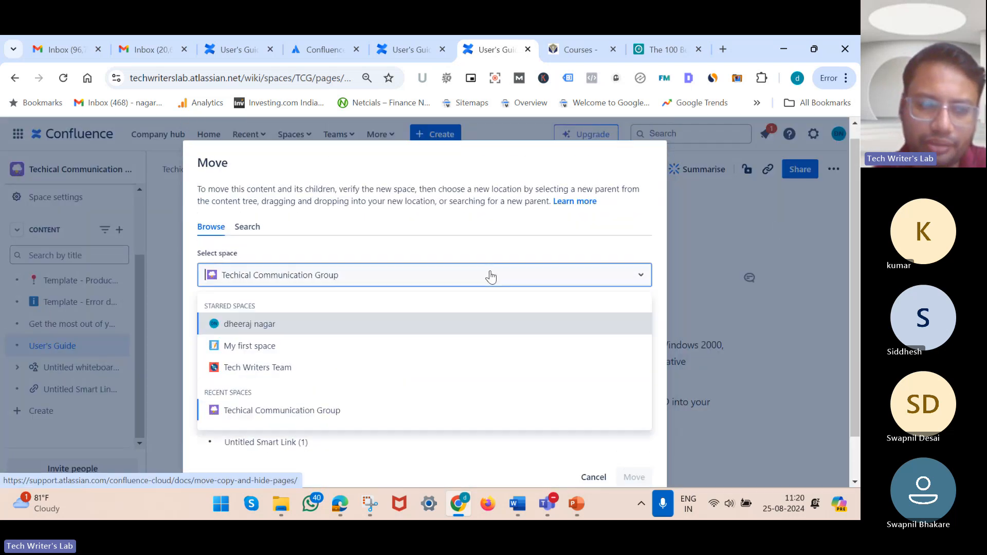
left_click(428, 350)
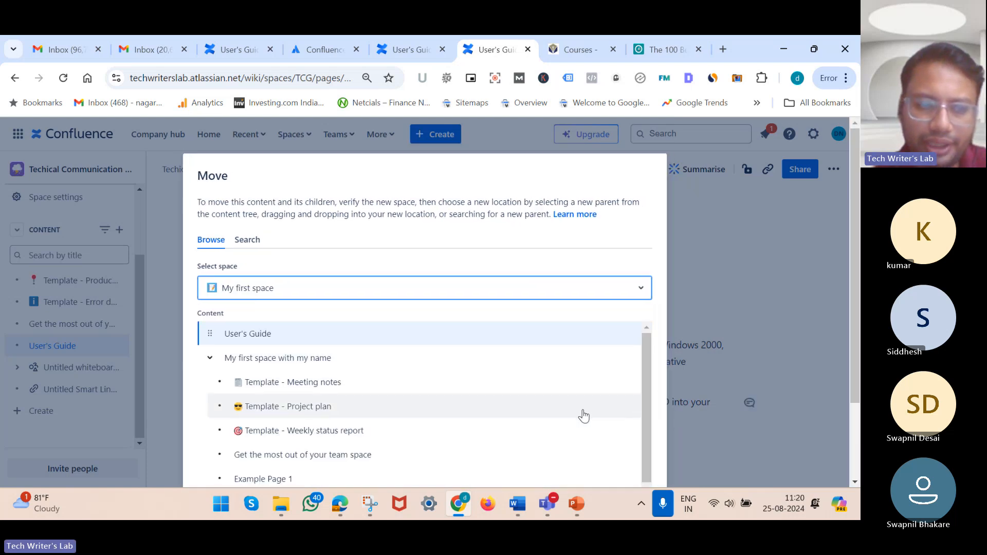
scroll(583, 415, "down", 1)
scroll(657, 368, "down", 2)
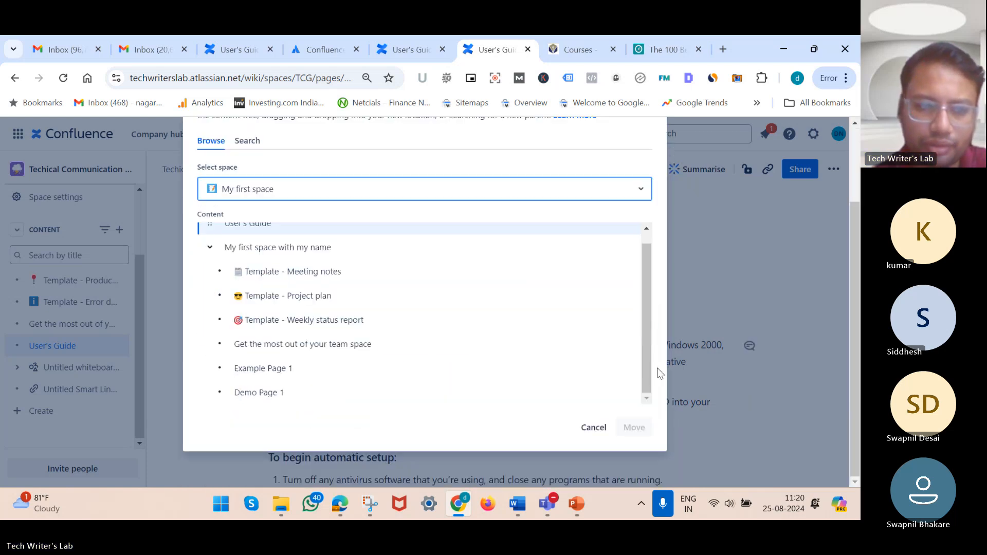
left_click(331, 249)
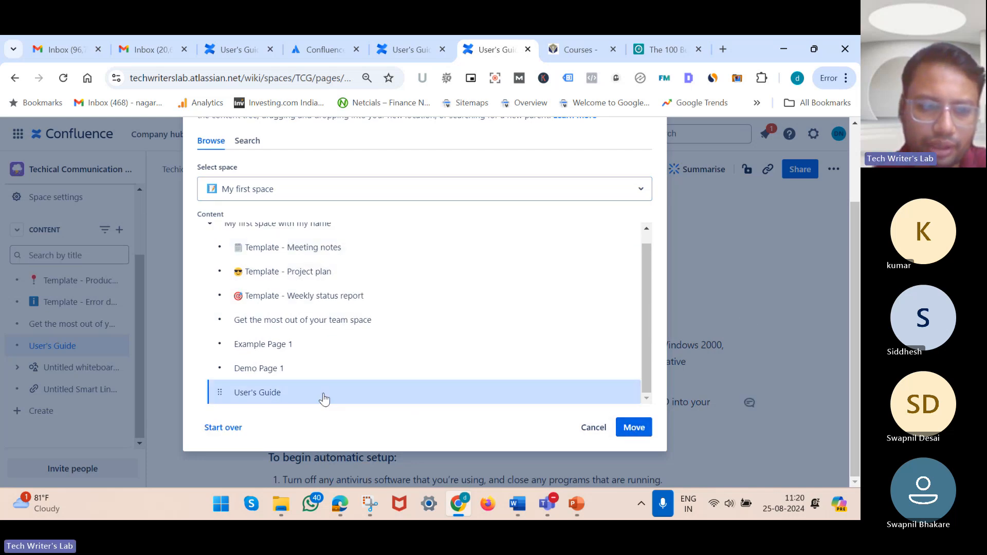
Reorder the User's Guide between "Get the most out of your team space" and Example Page 1, then cancel the move
left_click_drag(323, 398, 310, 363)
left_click_drag(300, 302, 298, 305)
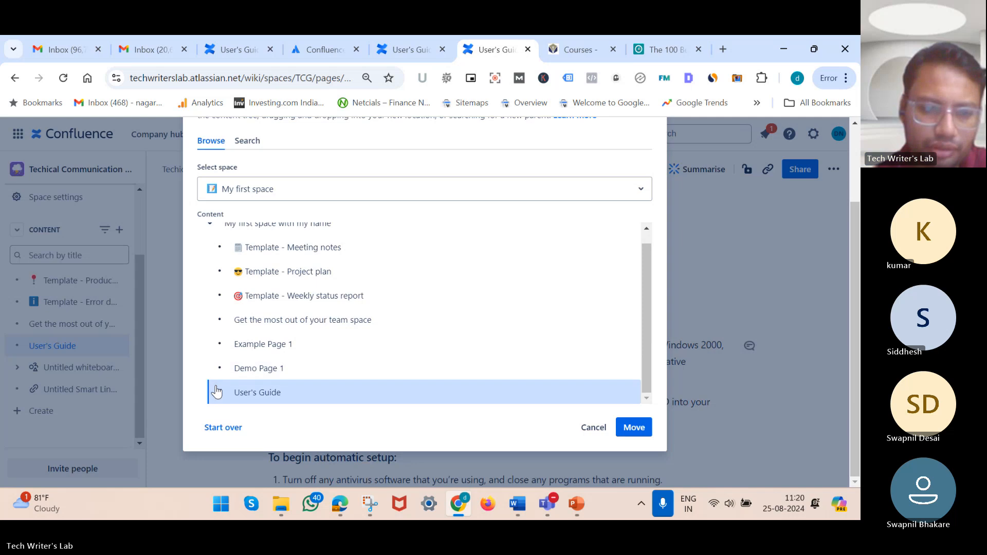
left_click_drag(218, 392, 218, 335)
scroll(407, 391, "up", 1)
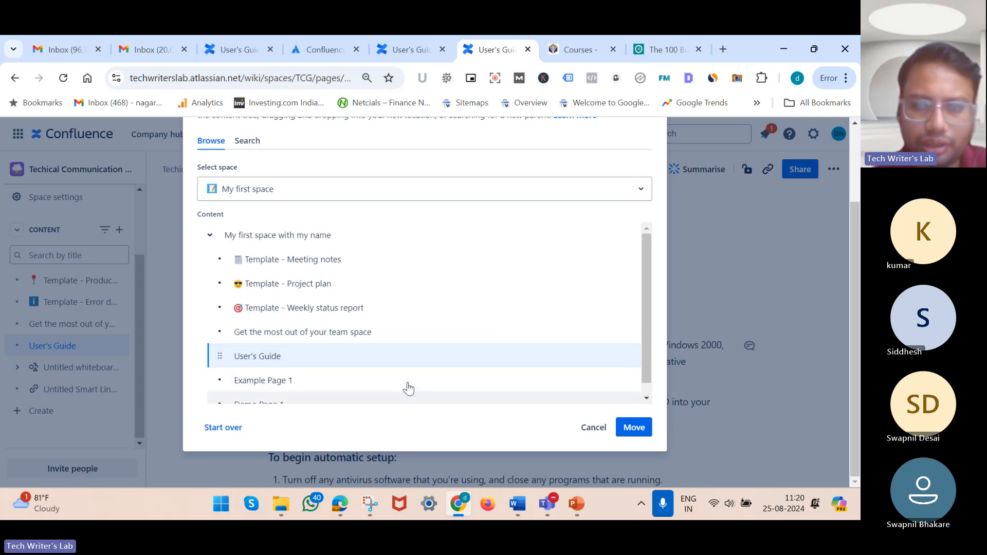
scroll(624, 220, "up", 2)
scroll(595, 344, "down", 1)
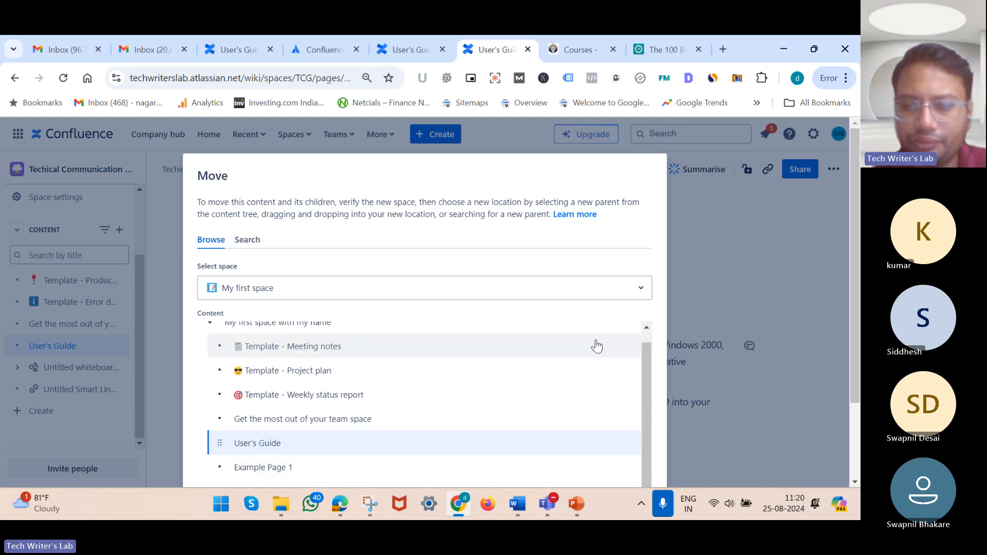
scroll(608, 428, "down", 2)
left_click(600, 426)
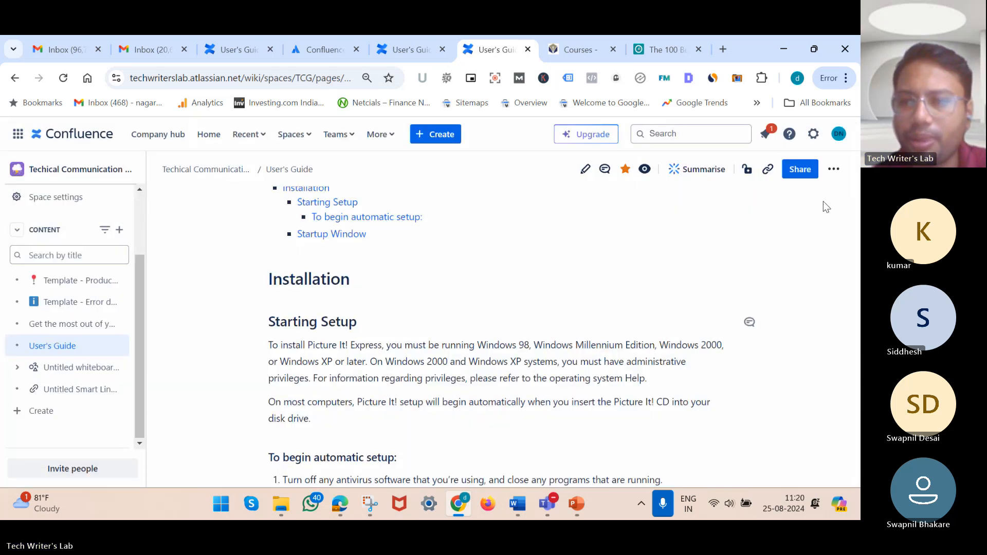
Export the User's Guide page to PDF and download the generated file
left_click(833, 169)
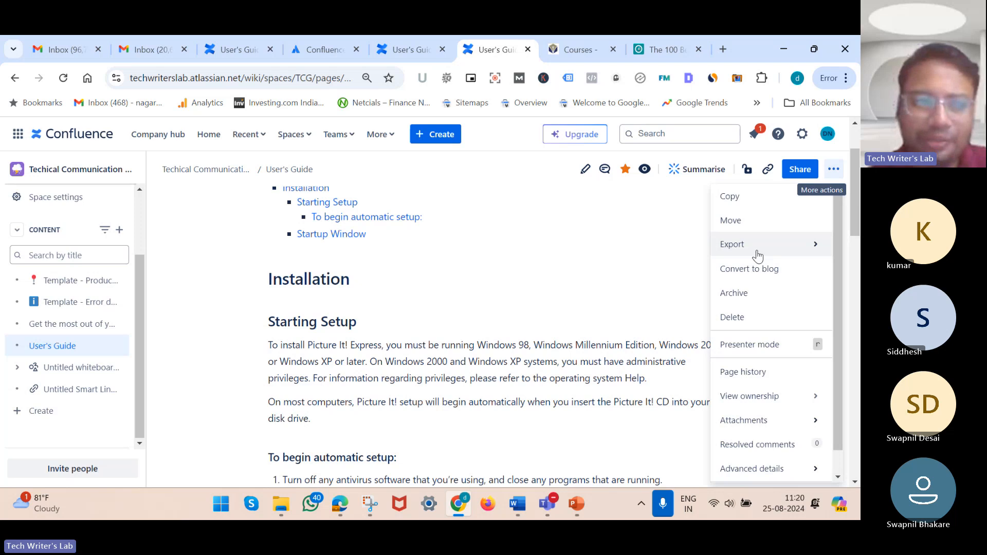
left_click(757, 256)
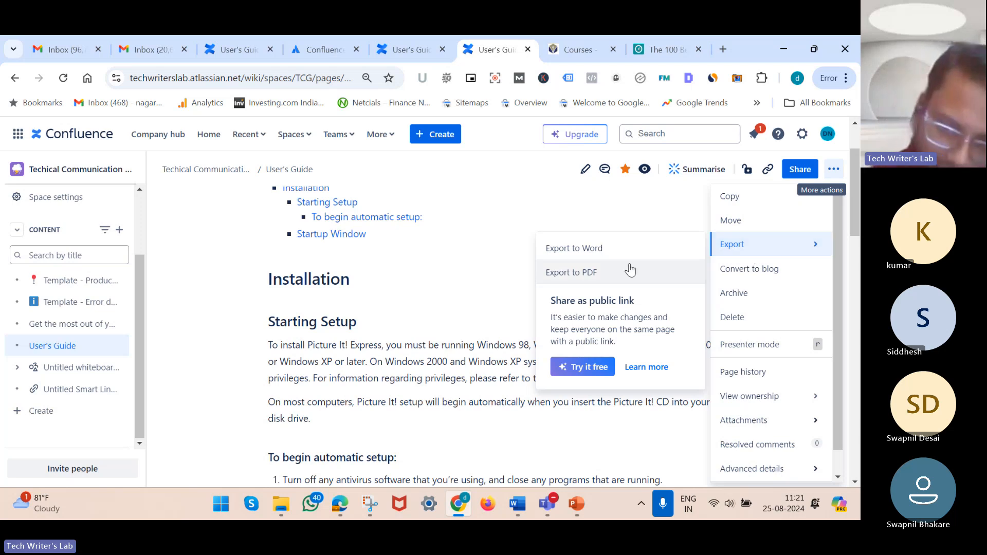
left_click(597, 273)
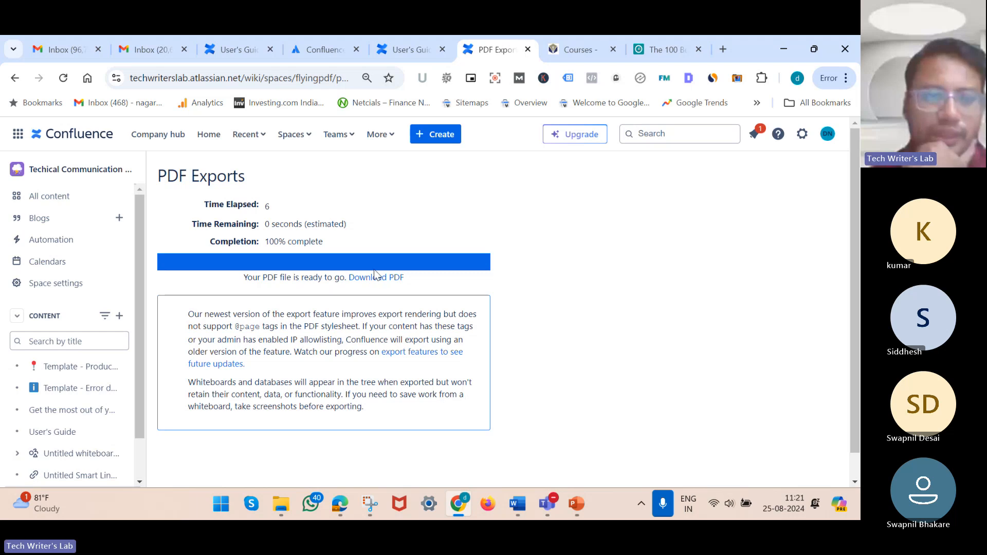
left_click(376, 279)
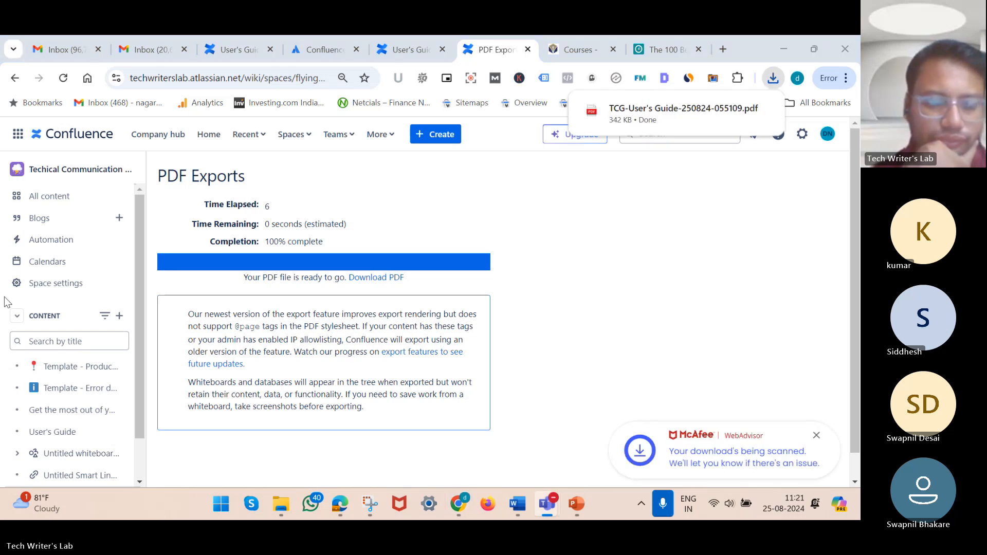
left_click(280, 508)
left_click(66, 145)
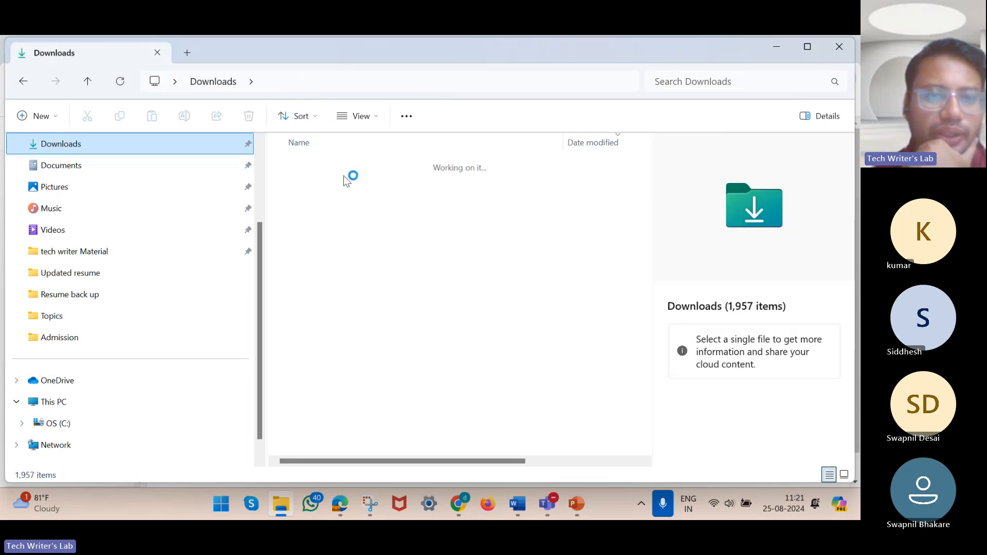
double_click(340, 180)
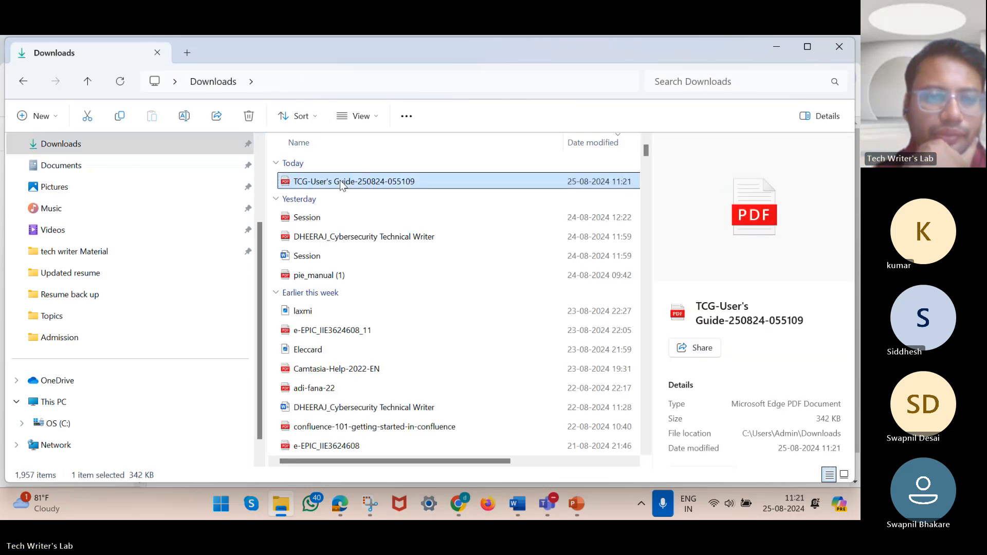
Skim both pages of the exported PDF and follow its Starting Setup contents link
scroll(448, 291, "down", 5)
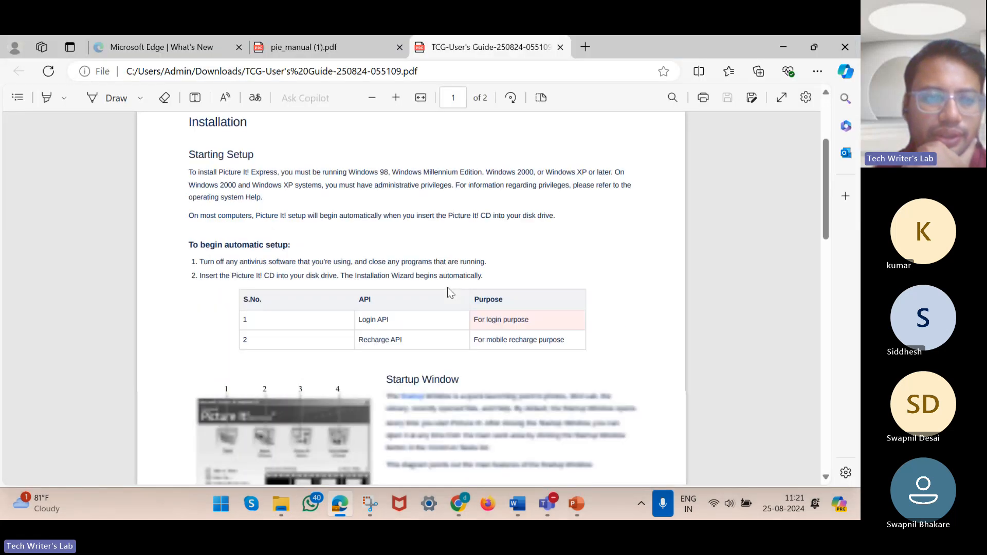
scroll(214, 132, "up", 5)
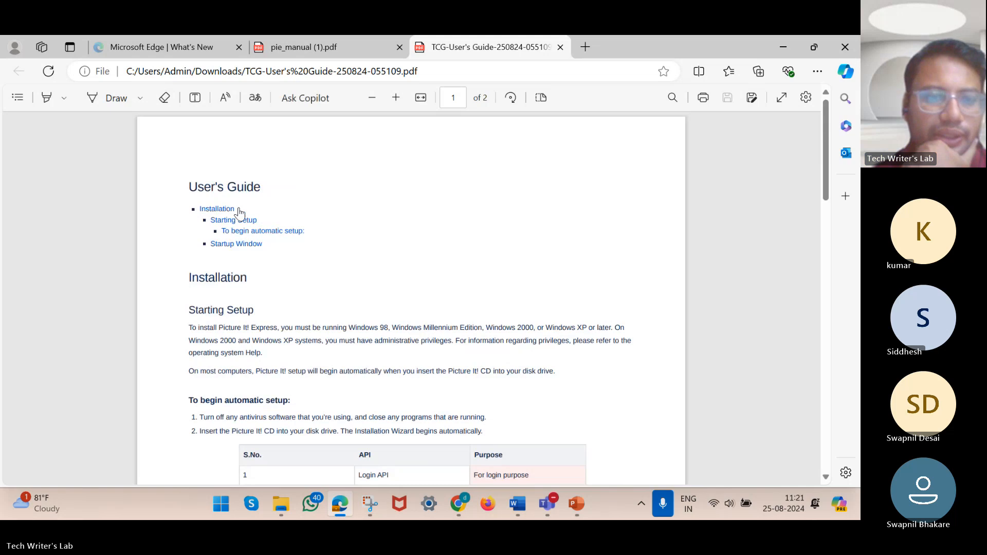
left_click(243, 222)
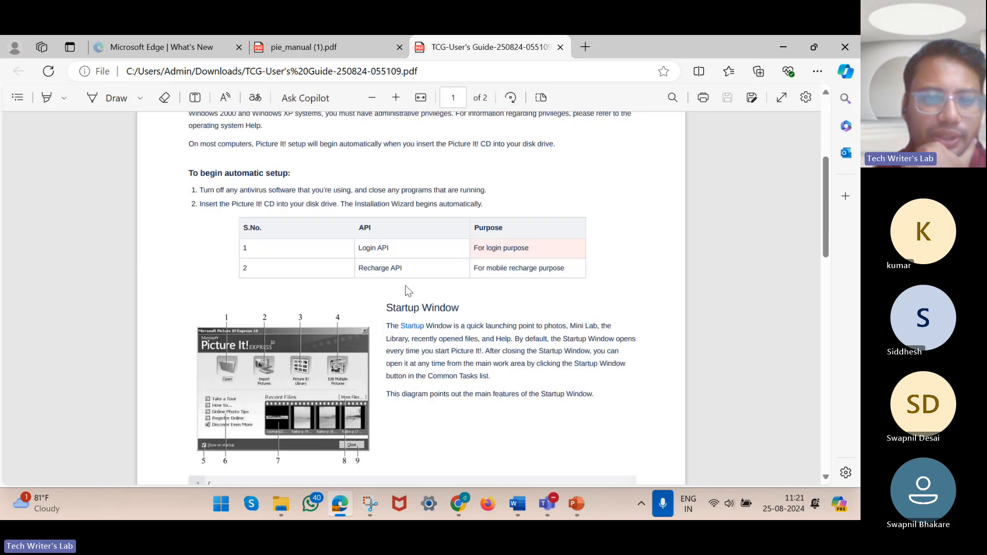
scroll(405, 285, "down", 4)
scroll(405, 285, "down", 5)
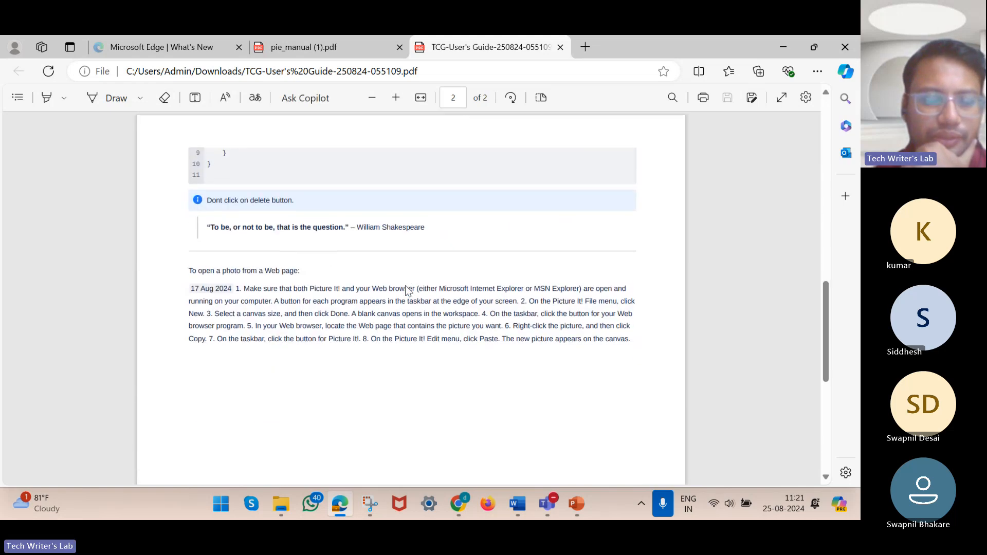
scroll(406, 290, "up", 10)
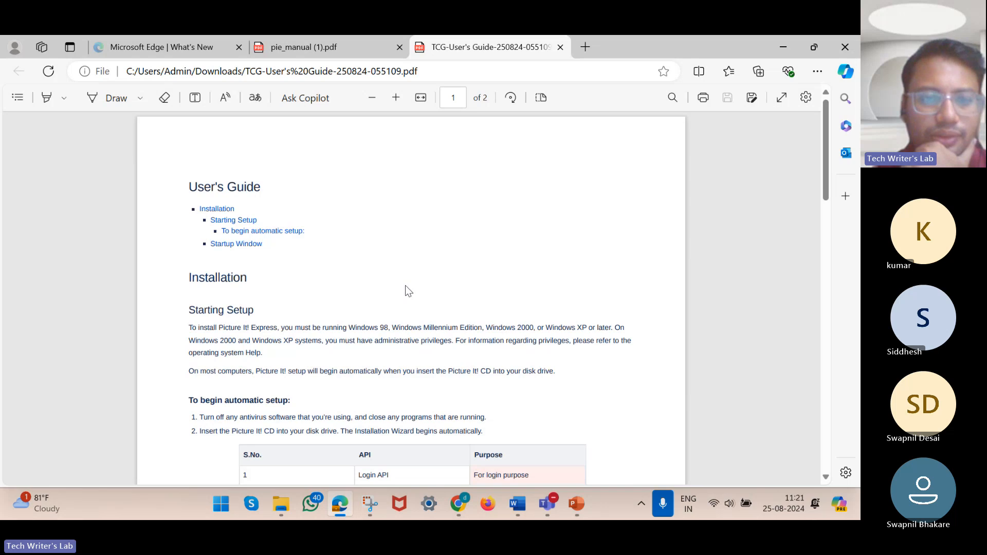
Check how the PDF renders the table, image, code block, info note and quotation, then close it and switch back to Confluence
scroll(406, 291, "down", 4)
scroll(405, 286, "down", 1)
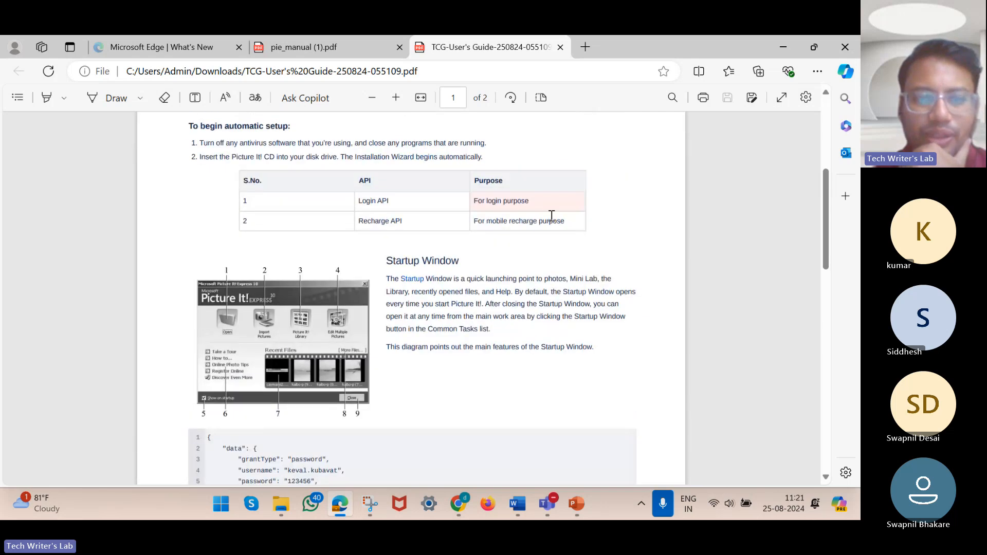
scroll(463, 286, "down", 7)
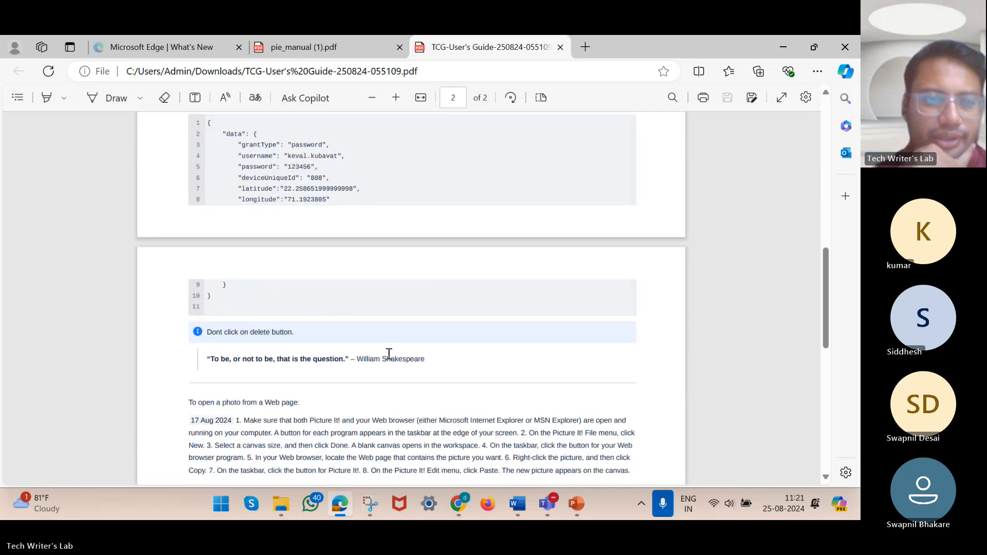
scroll(340, 249, "up", 2)
scroll(436, 380, "down", 1)
scroll(436, 380, "down", 3)
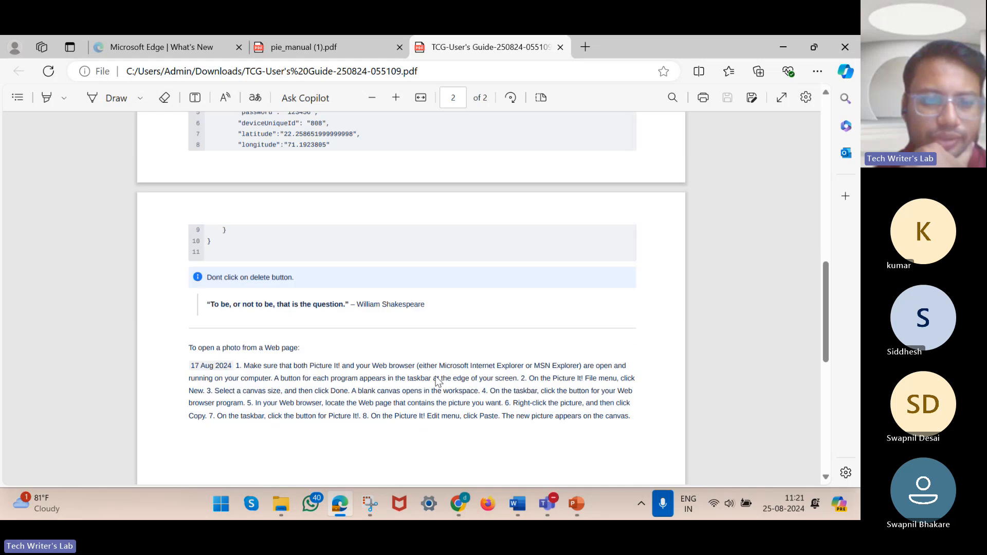
left_click_drag(426, 304, 178, 309)
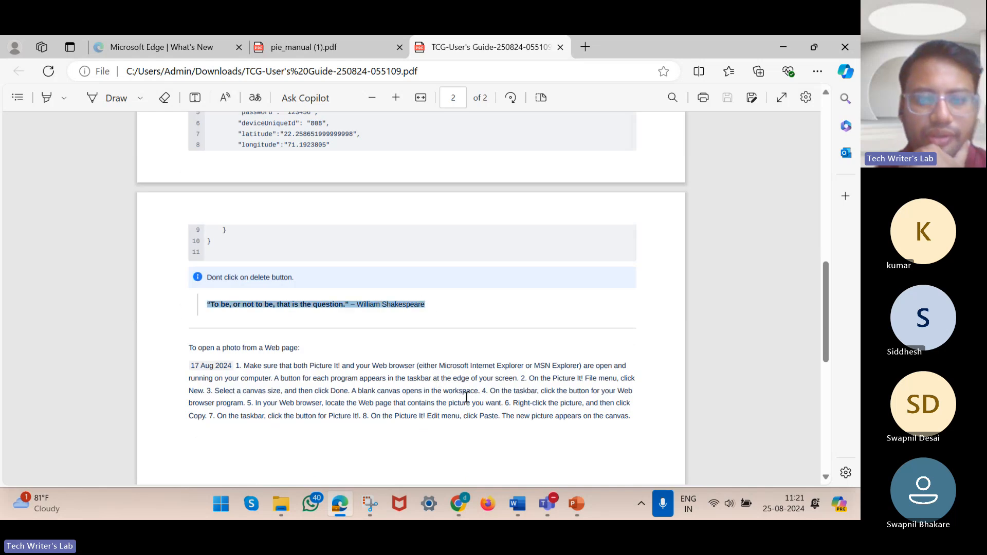
scroll(464, 396, "down", 5)
scroll(467, 397, "up", 15)
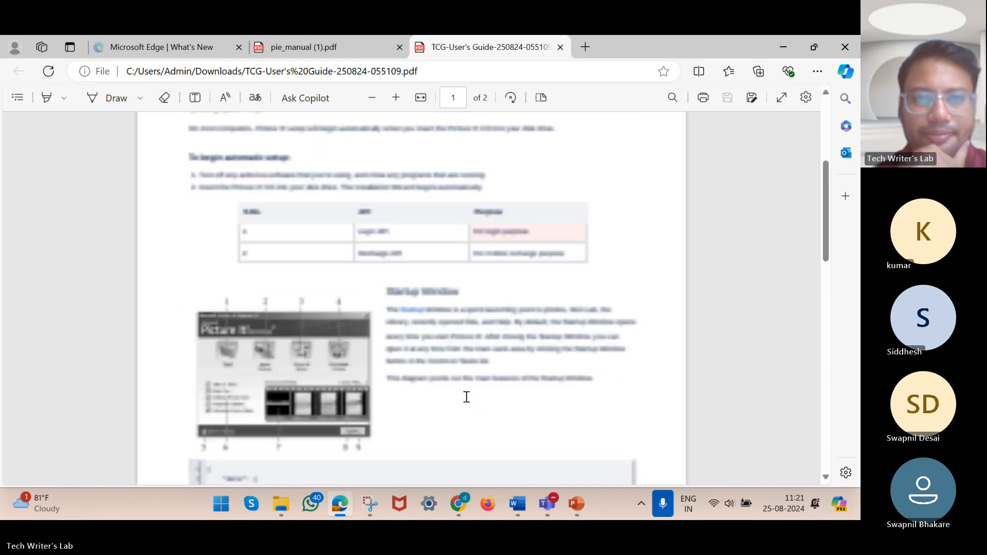
left_click(560, 47)
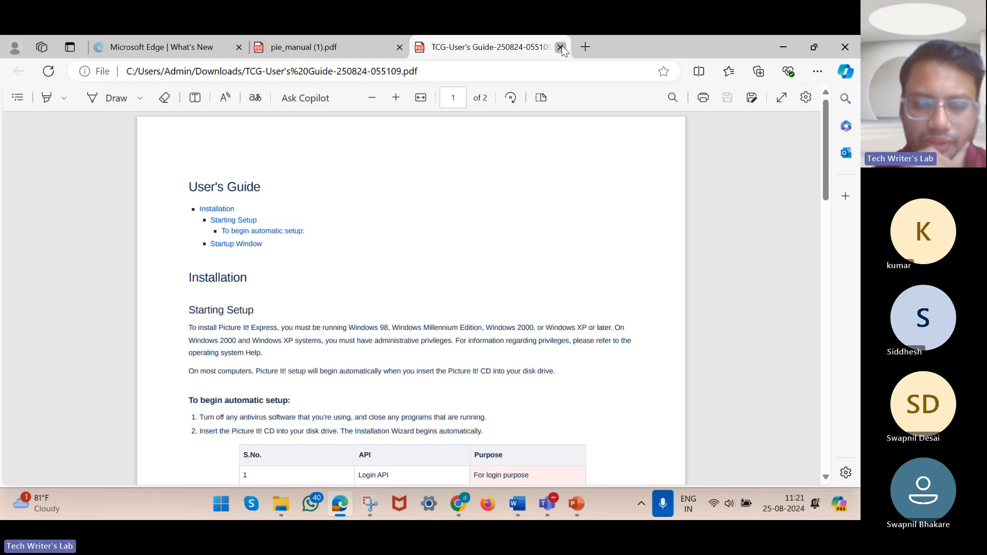
left_click(457, 505)
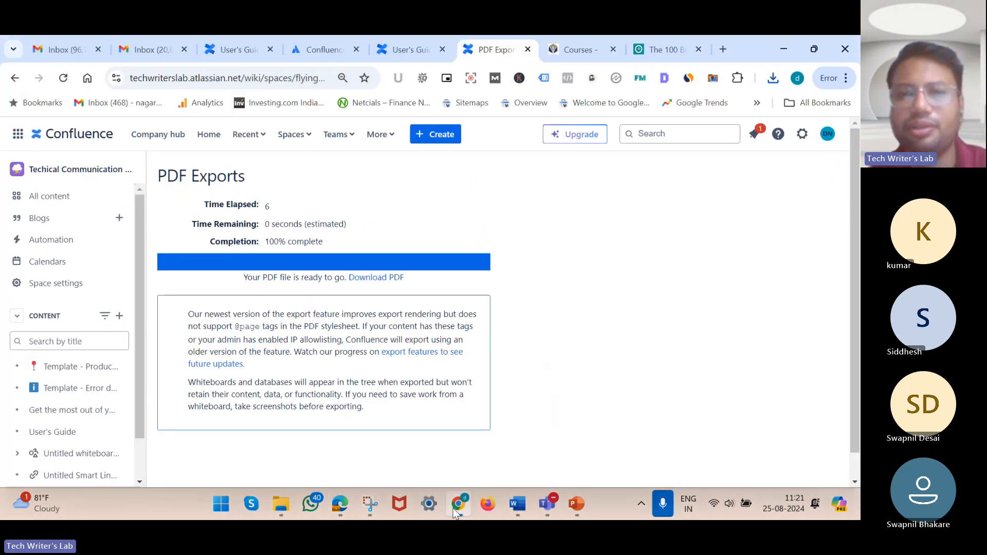
Close the PDF Exports browser tab and show the User's Guide page in Presenter mode, dismissing its arrow-navigation tip
left_click(426, 48)
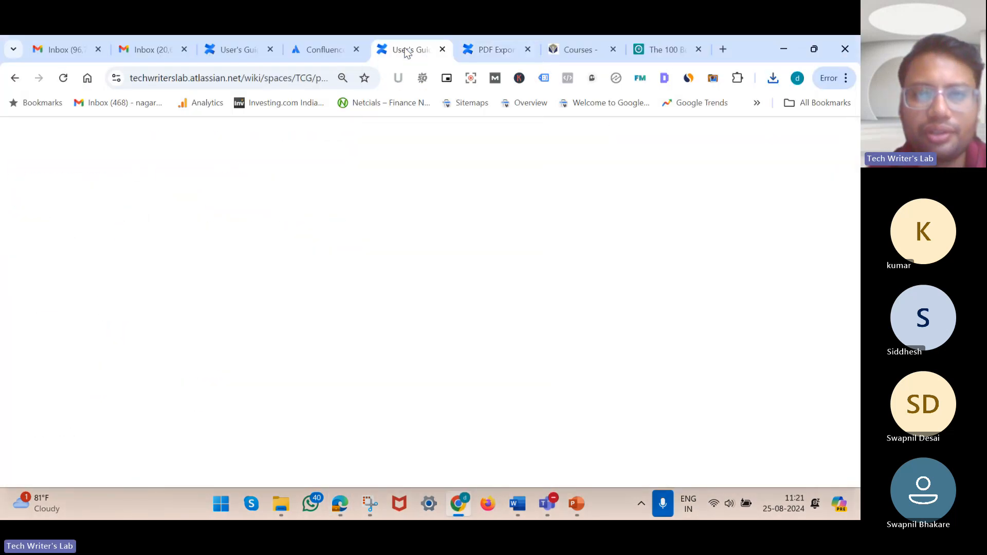
left_click(526, 50)
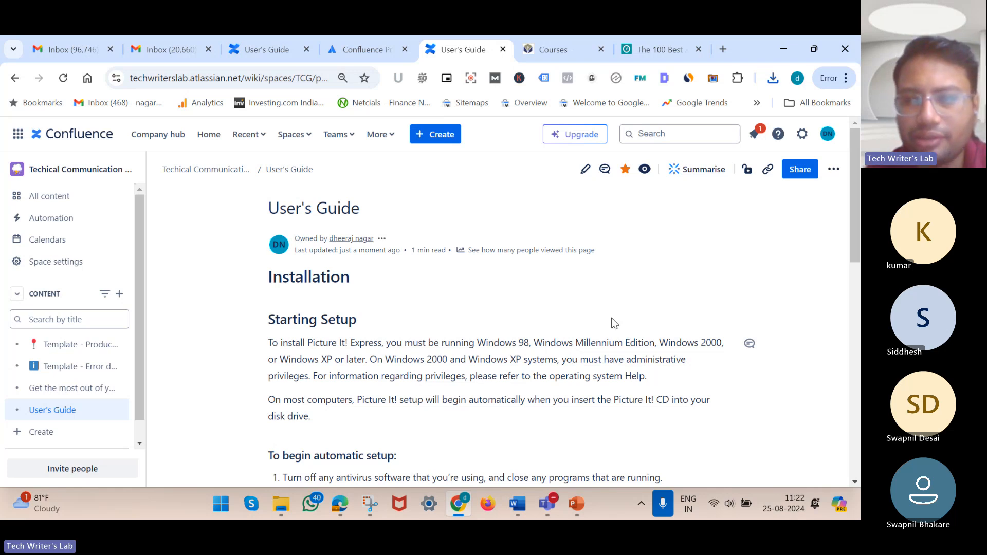
left_click(834, 173)
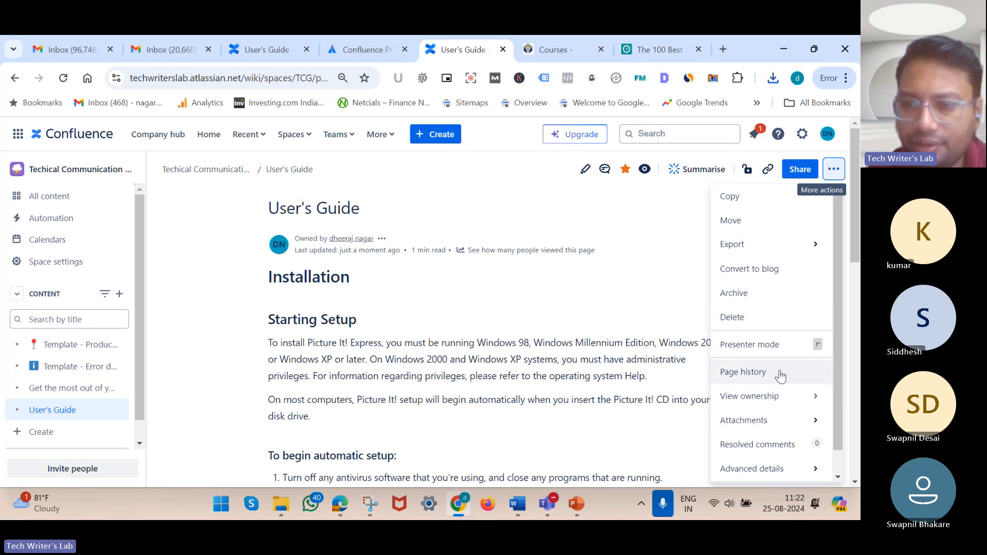
left_click(781, 344)
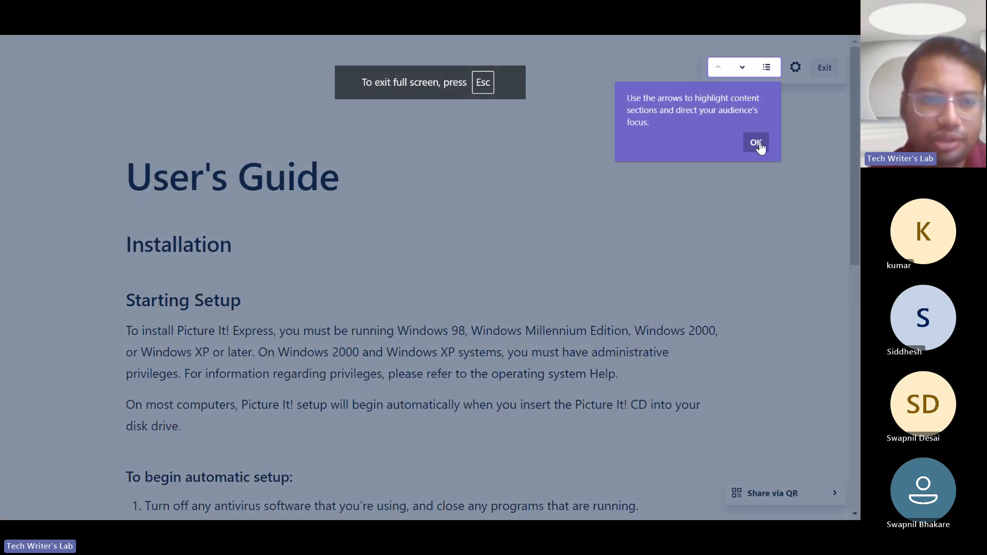
left_click(760, 148)
Move the presentation focus forward and back through the User's Guide sections, and exit Presenter mode
key("Down")
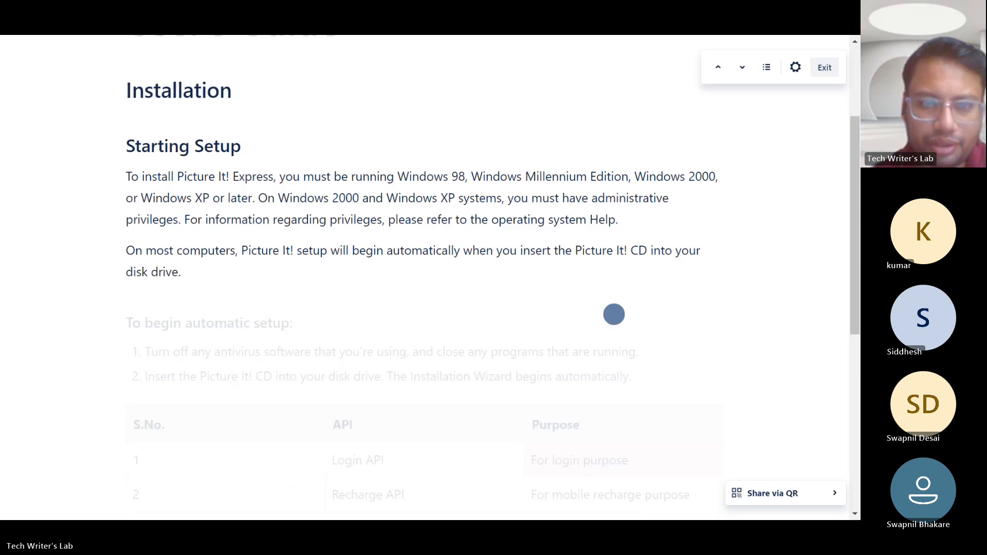
key("Down")
key("Down")
key("Down")
key("Down")
key("Up")
key("Up")
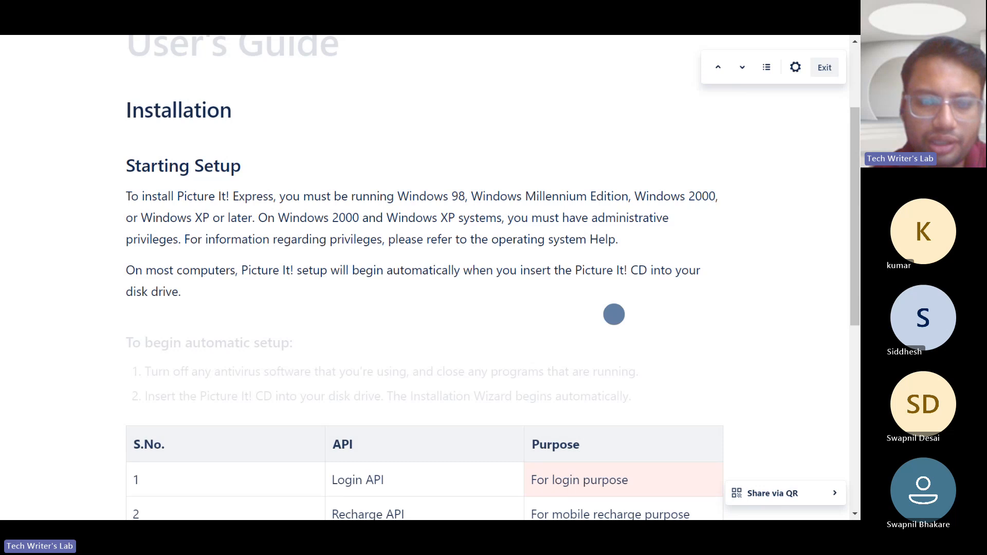
key("Down")
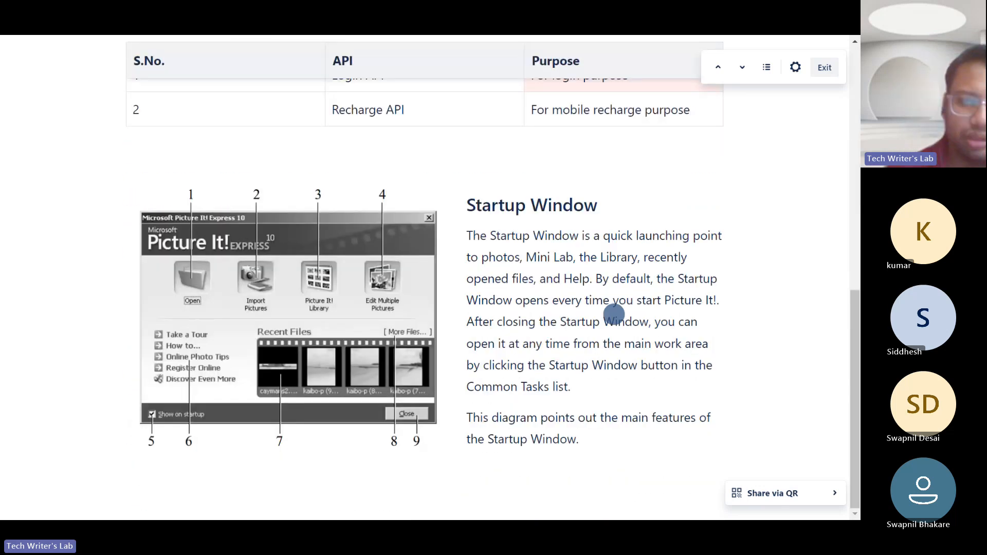
key("Up")
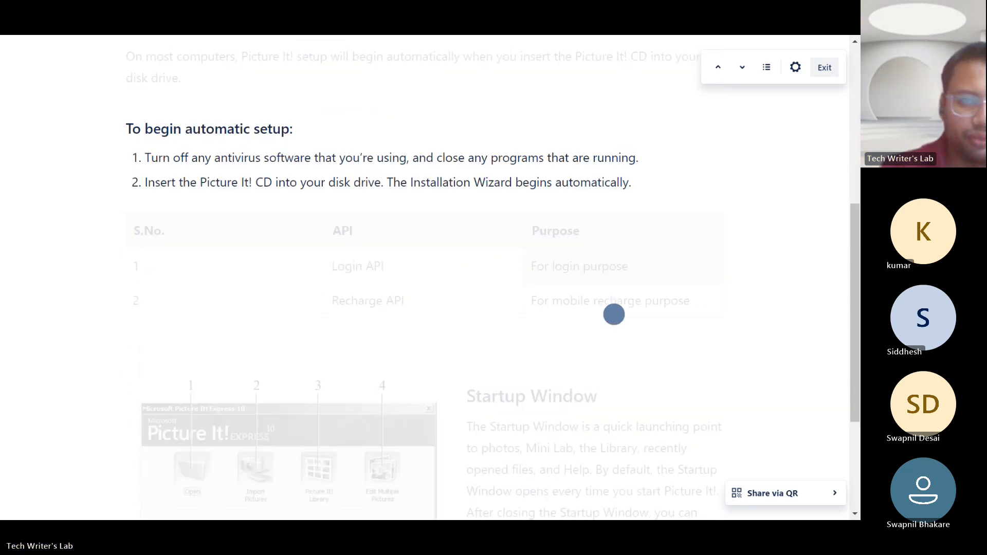
key("Escape")
left_click(825, 148)
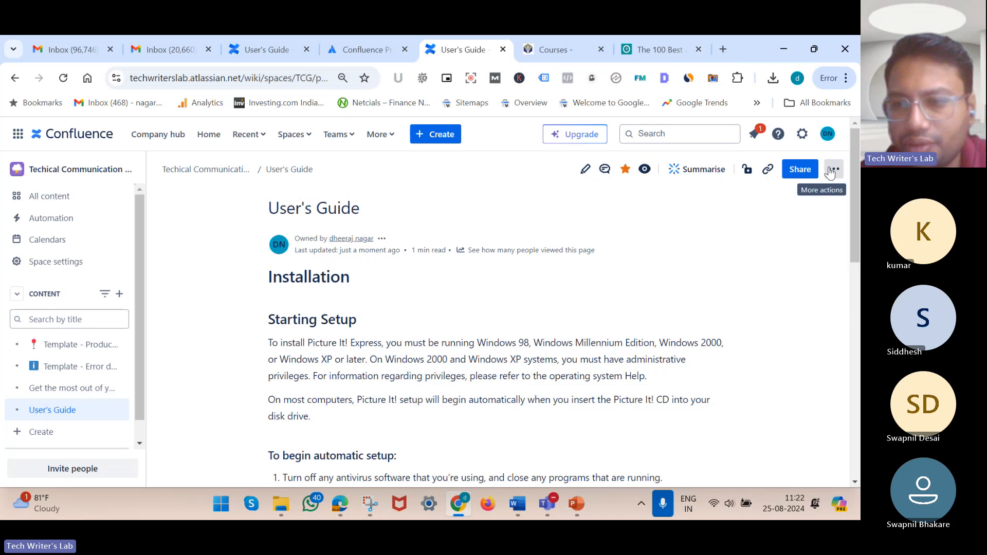
Review the versions in the User's Guide page history and return to the page
left_click(834, 169)
scroll(774, 330, "down", 1)
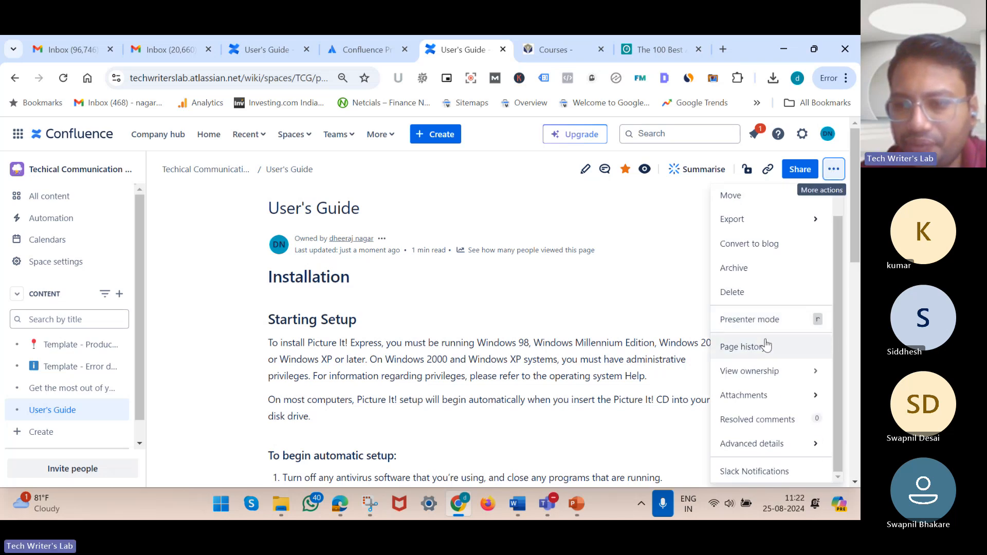
left_click(762, 349)
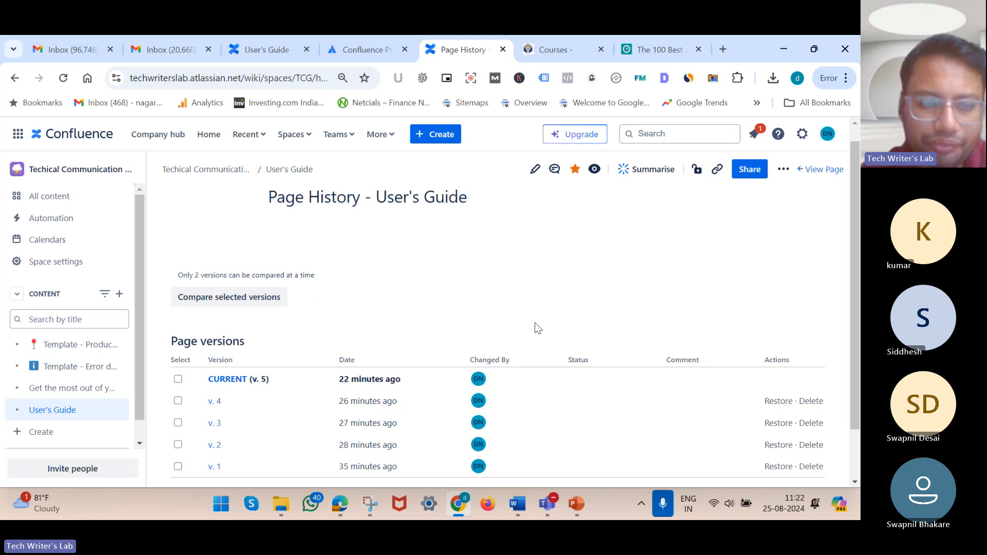
scroll(535, 322, "down", 1)
scroll(535, 323, "up", 2)
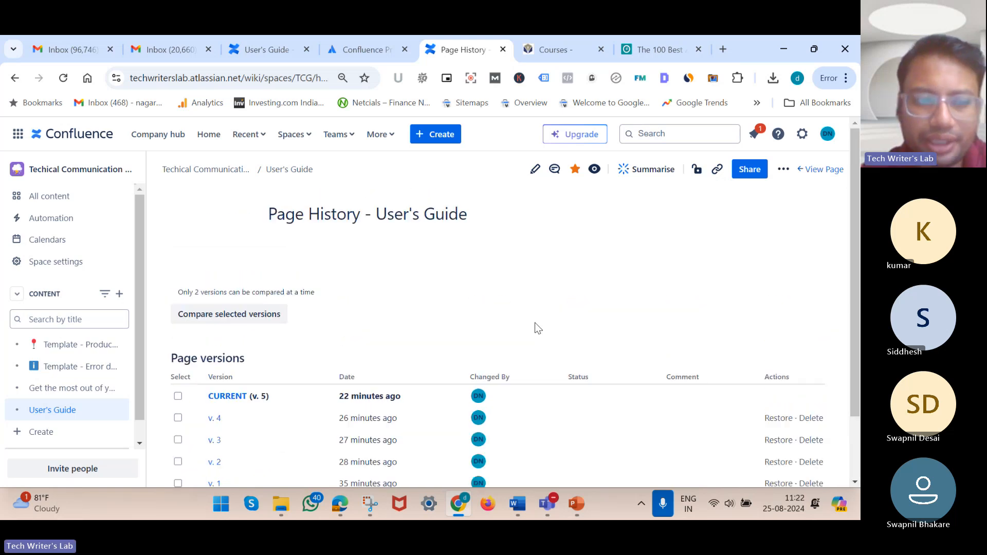
scroll(433, 341, "down", 1)
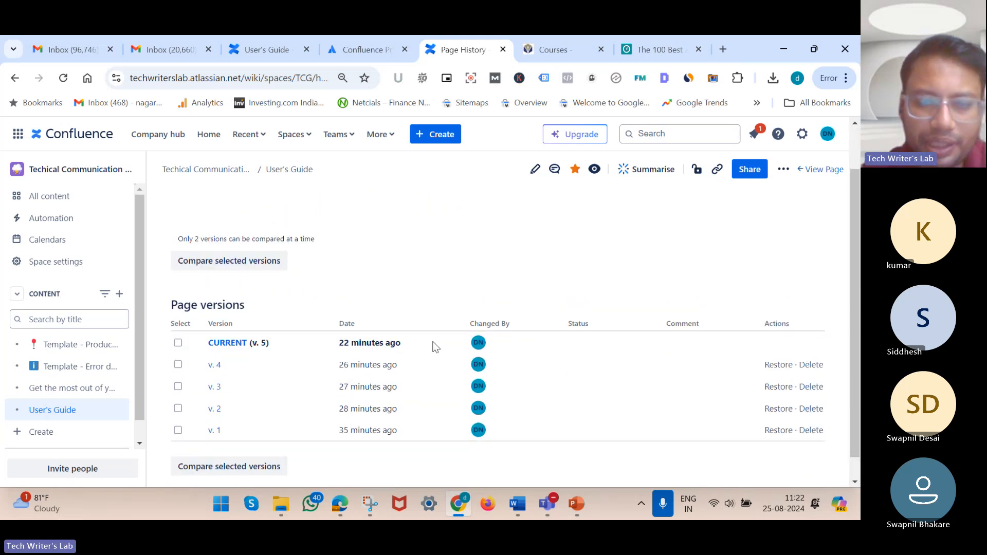
left_click(67, 410)
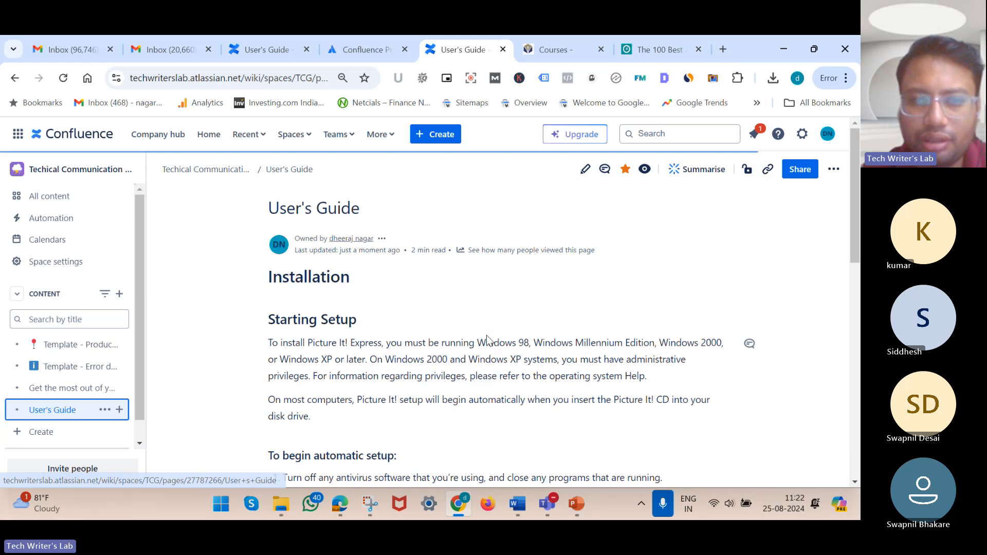
Transfer ownership of the User's Guide page to the other collaborator, entering that collaborator's user name as the new owner
left_click(833, 169)
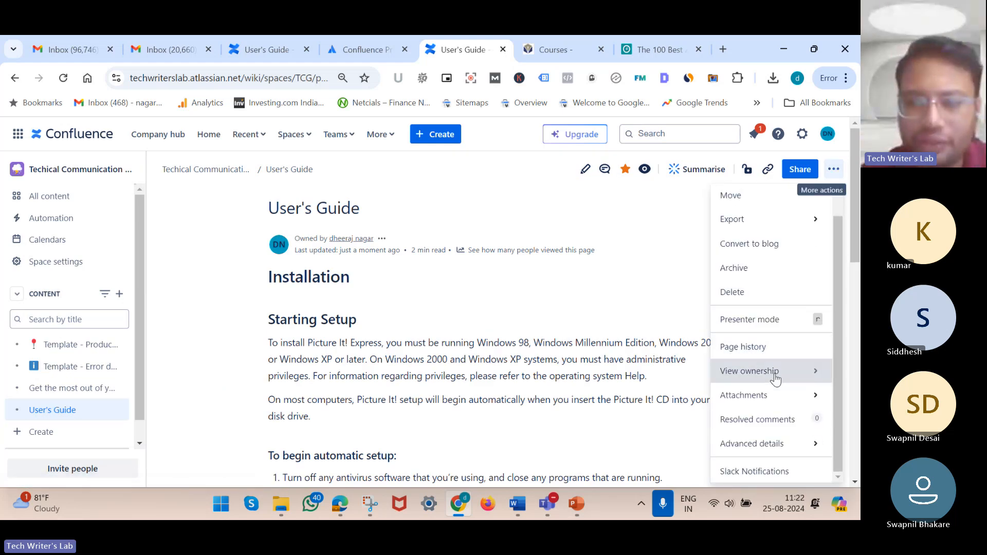
mouse_move(780, 377)
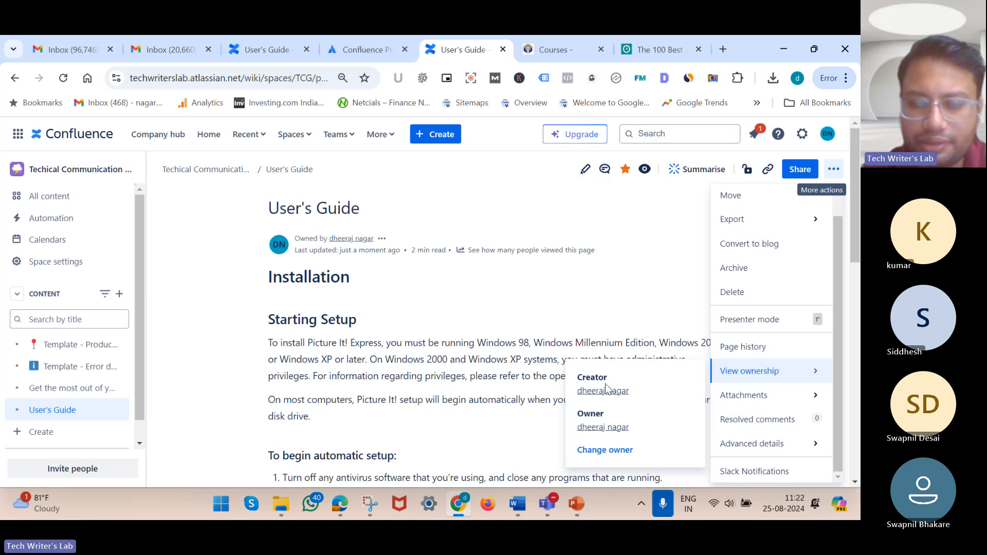
left_click(605, 451)
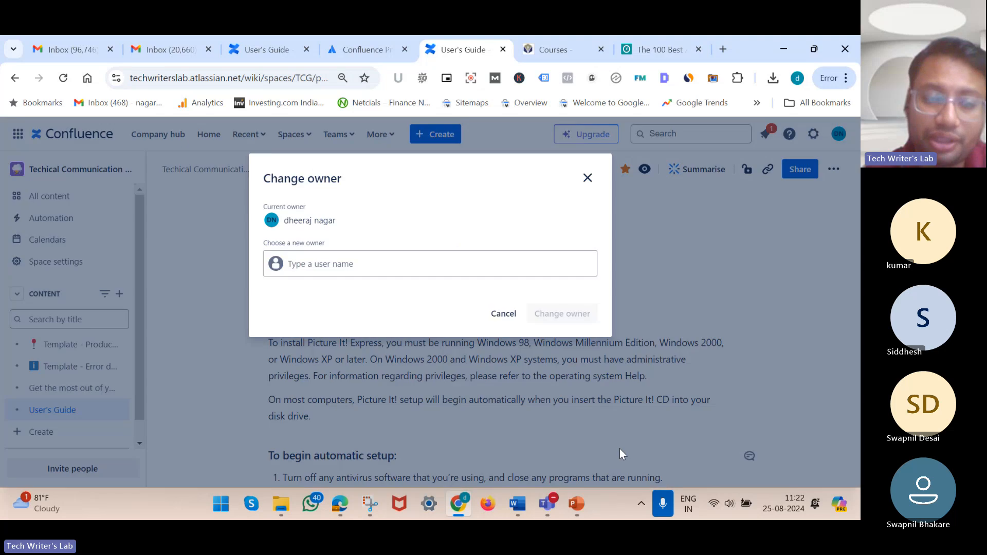
double_click(317, 221)
triple_click(317, 221)
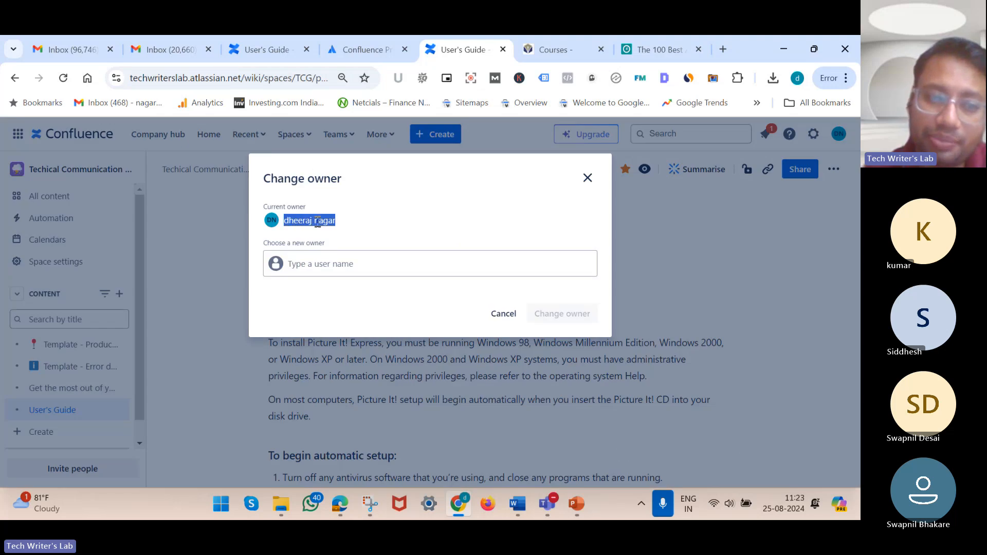
left_click(416, 275)
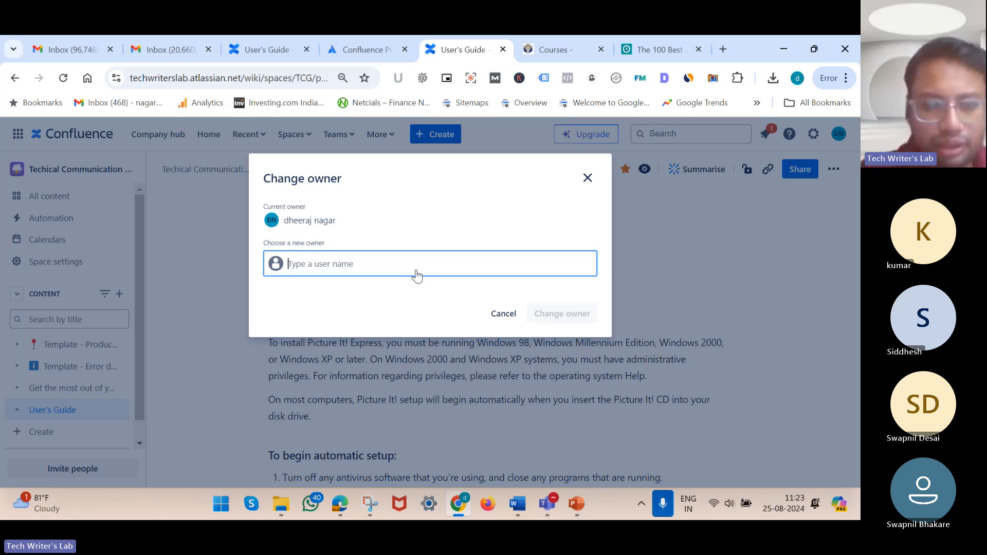
type("worroms")
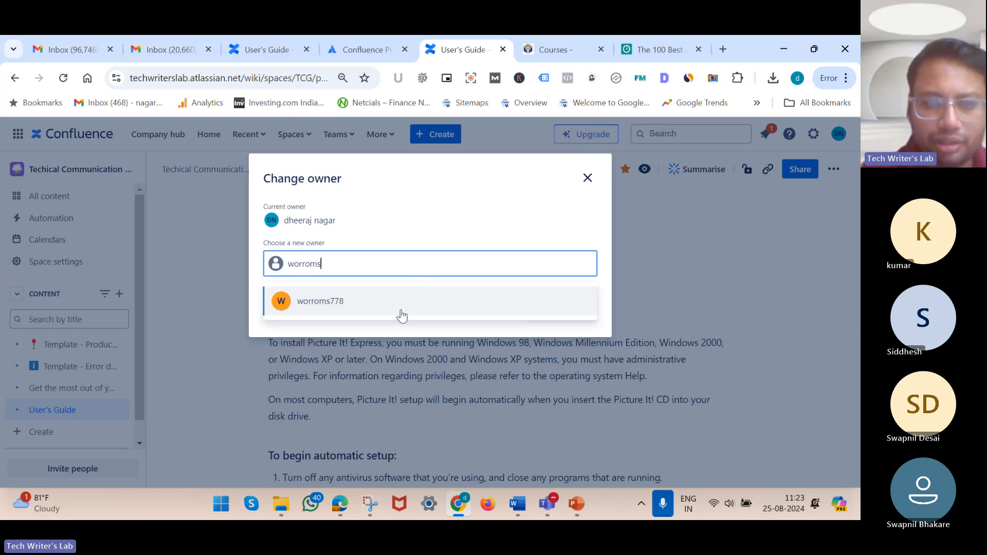
left_click(401, 315)
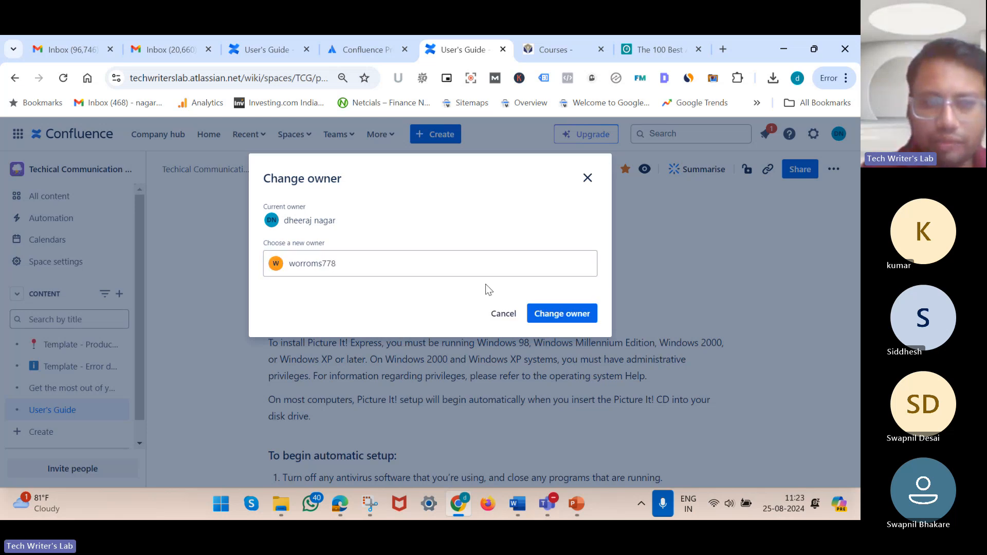
left_click(587, 320)
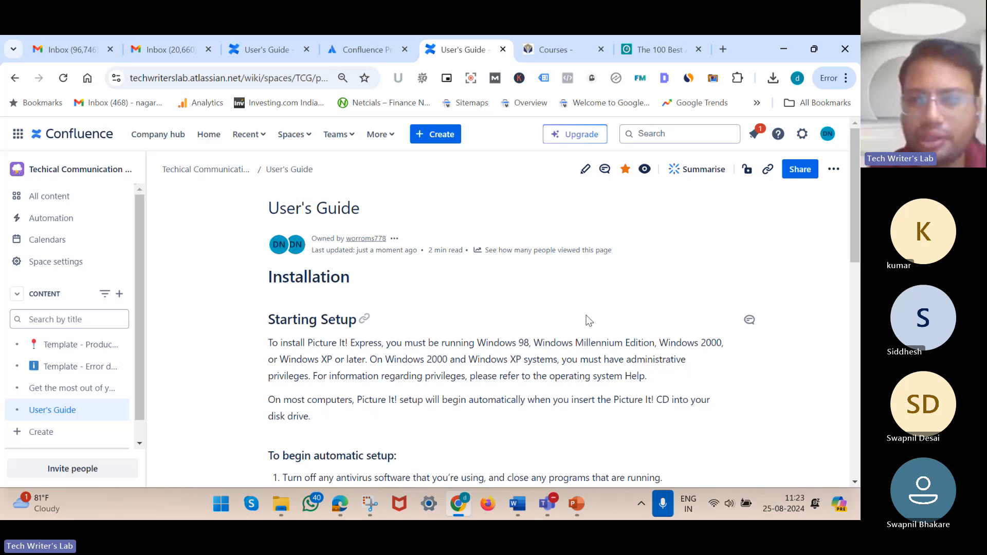
Open the User's Guide page's attached files and upload Image.png as an attachment
left_click(833, 170)
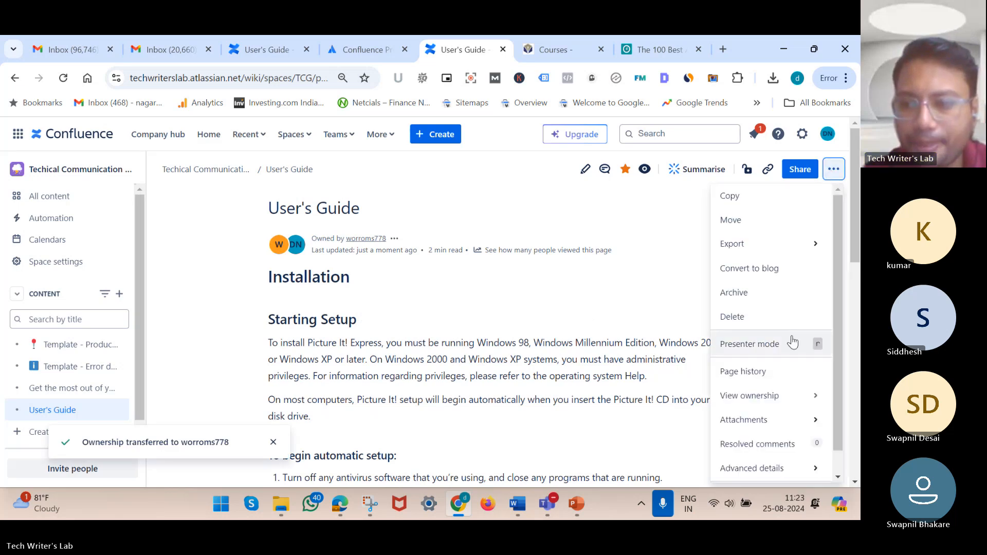
scroll(771, 349, "down", 1)
left_click(788, 407)
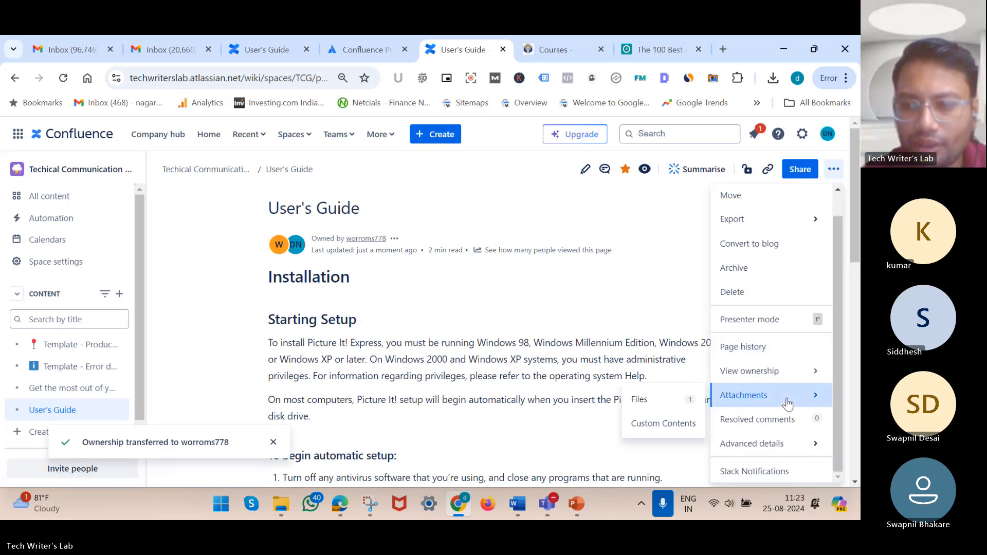
left_click(660, 405)
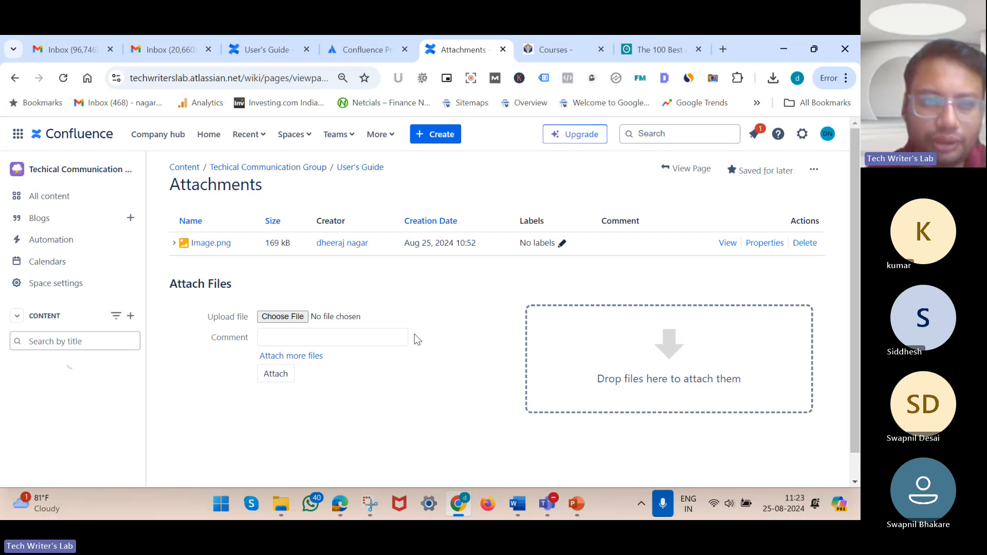
left_click(295, 317)
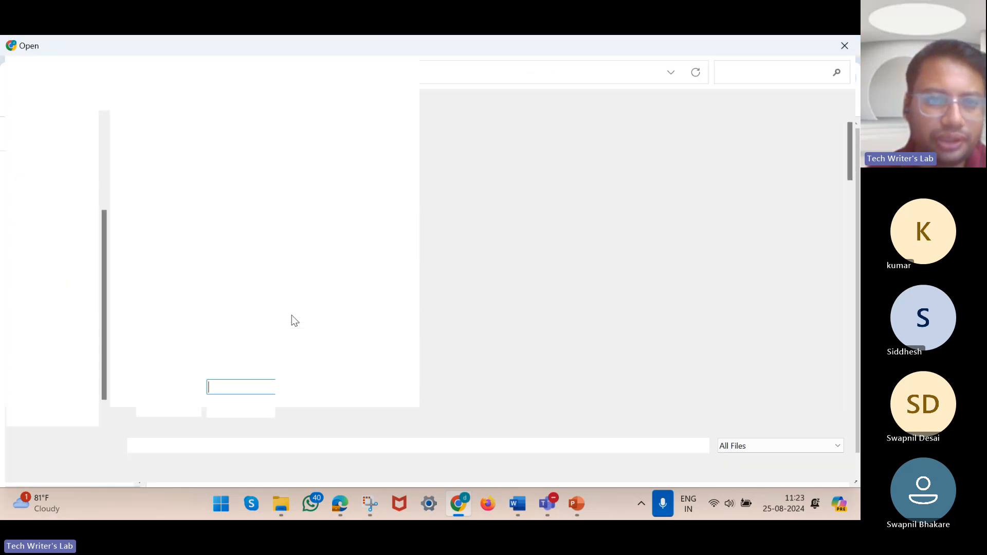
double_click(162, 186)
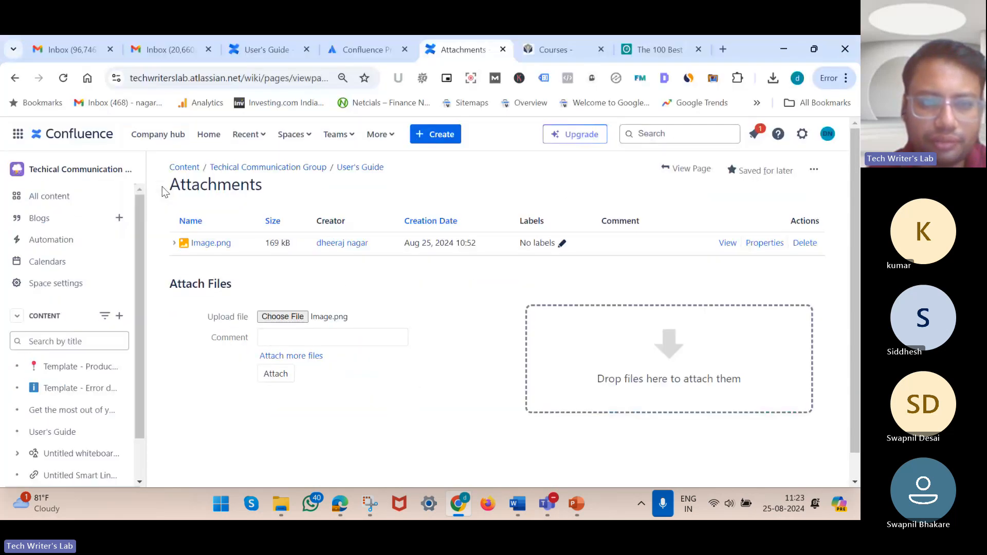
left_click(273, 376)
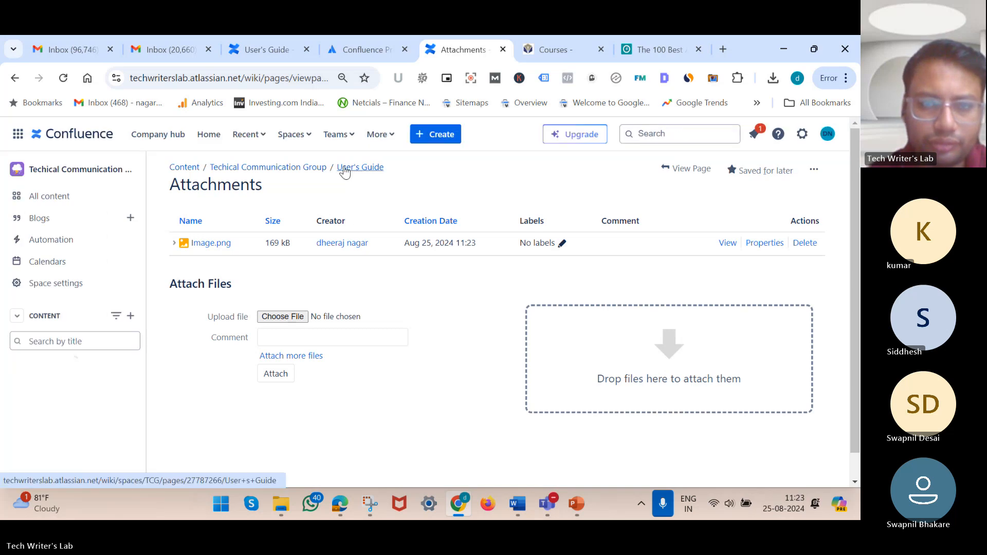
Add the labels technical and image to the Image.png attachment and return to the User's Guide page view
left_click(562, 243)
left_click(374, 275)
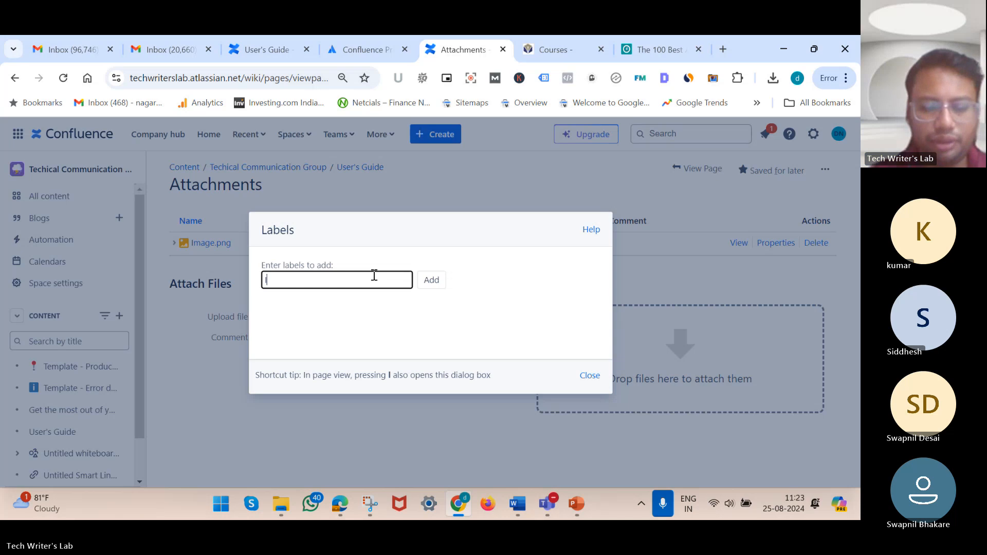
type("Image")
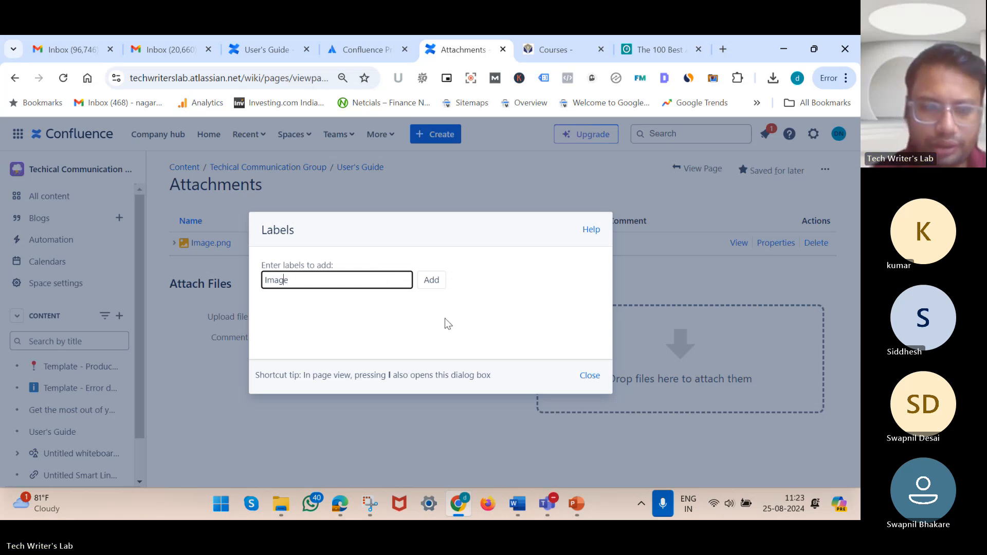
type("Technical")
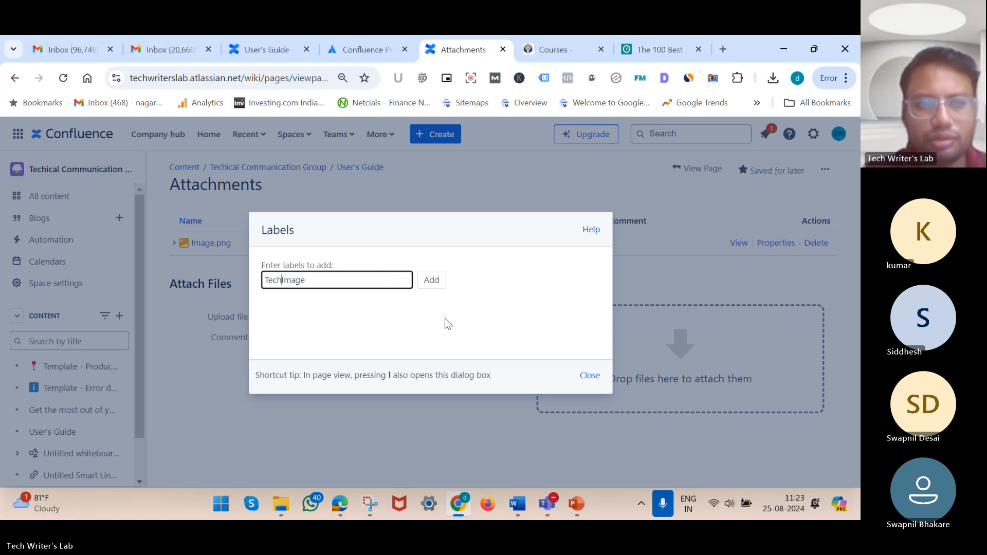
left_click(433, 281)
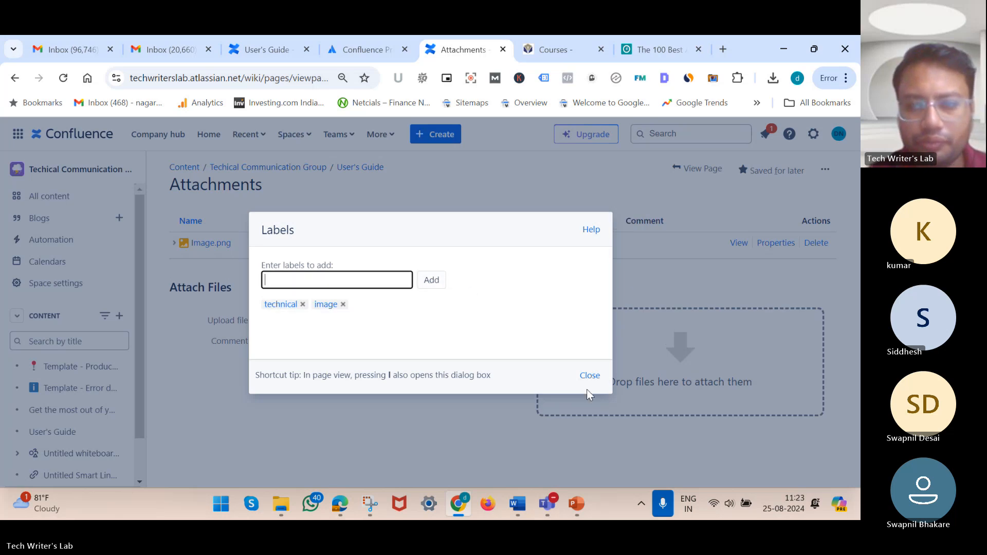
left_click(591, 376)
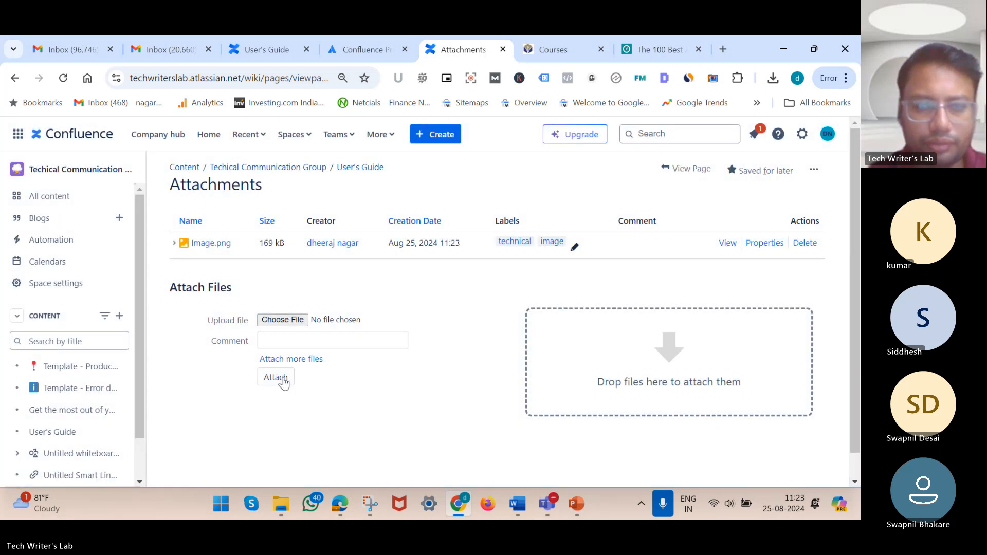
left_click(279, 379)
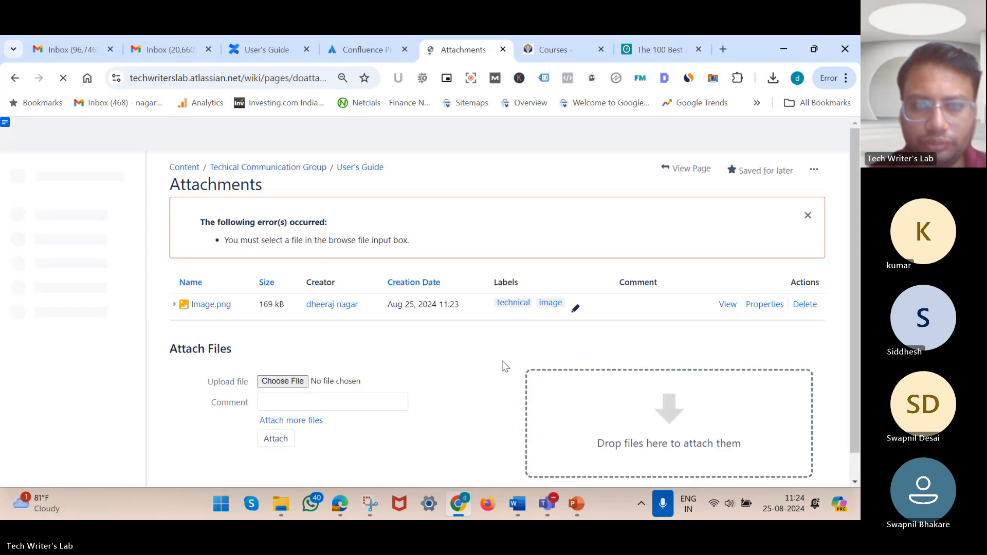
left_click(667, 172)
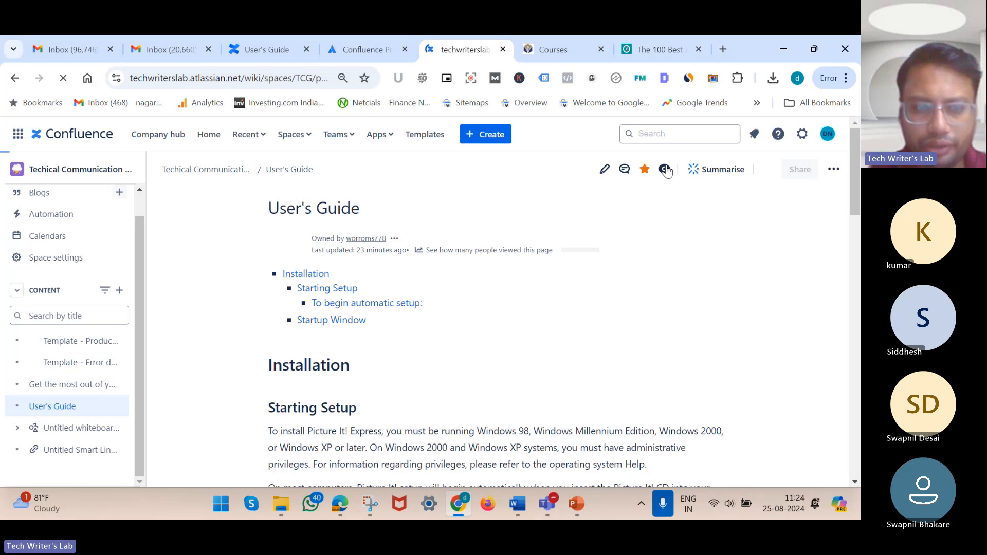
Add thumbs-up and clapping-hands reactions at the end of the User's Guide page
scroll(583, 316, "down", 20)
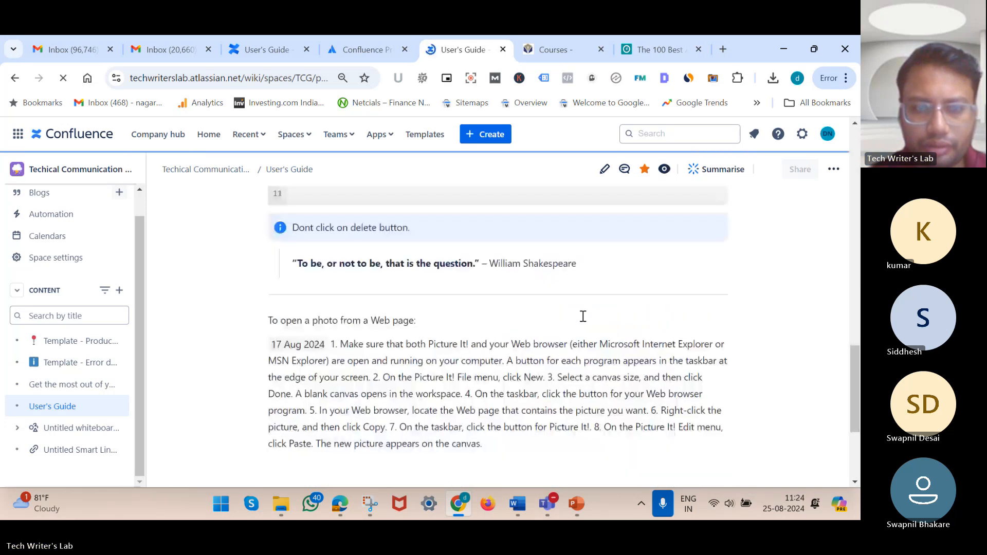
scroll(583, 316, "down", 4)
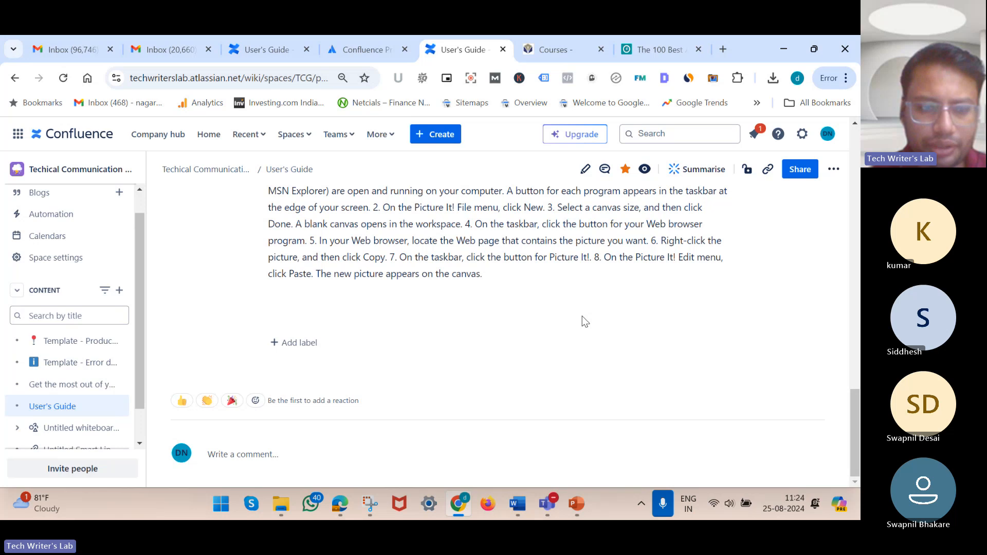
left_click(181, 404)
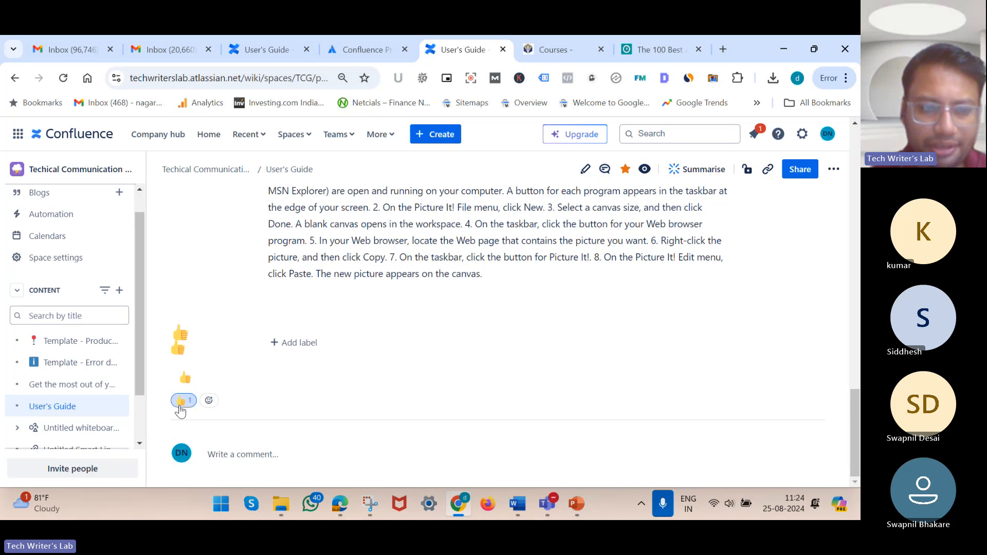
left_click(209, 401)
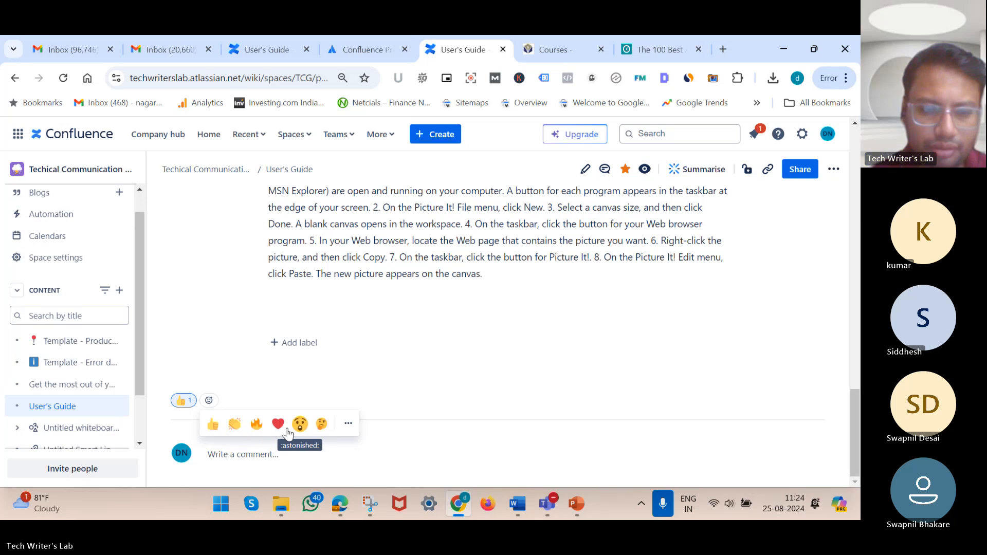
left_click(234, 424)
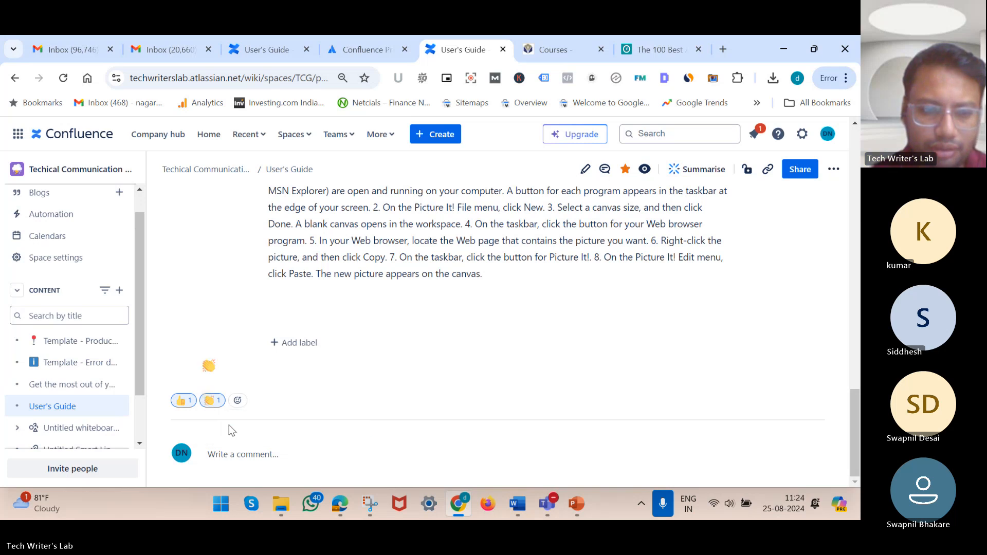
scroll(570, 325, "up", 15)
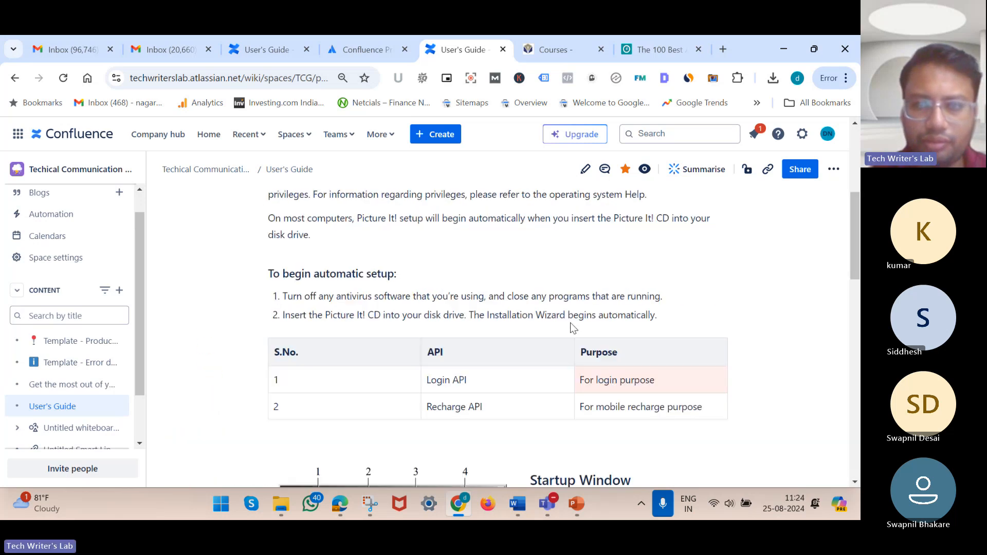
scroll(569, 322, "up", 5)
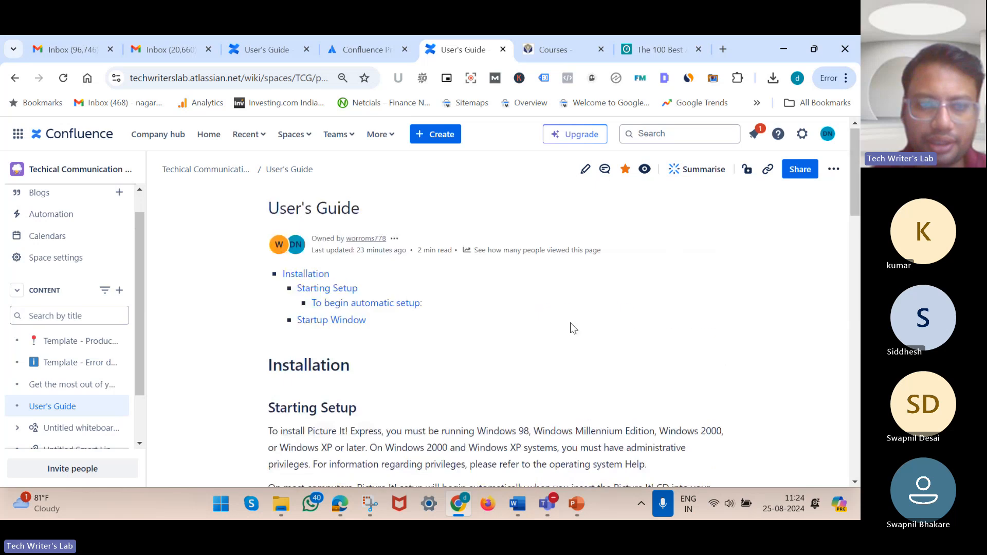
scroll(569, 322, "down", 20)
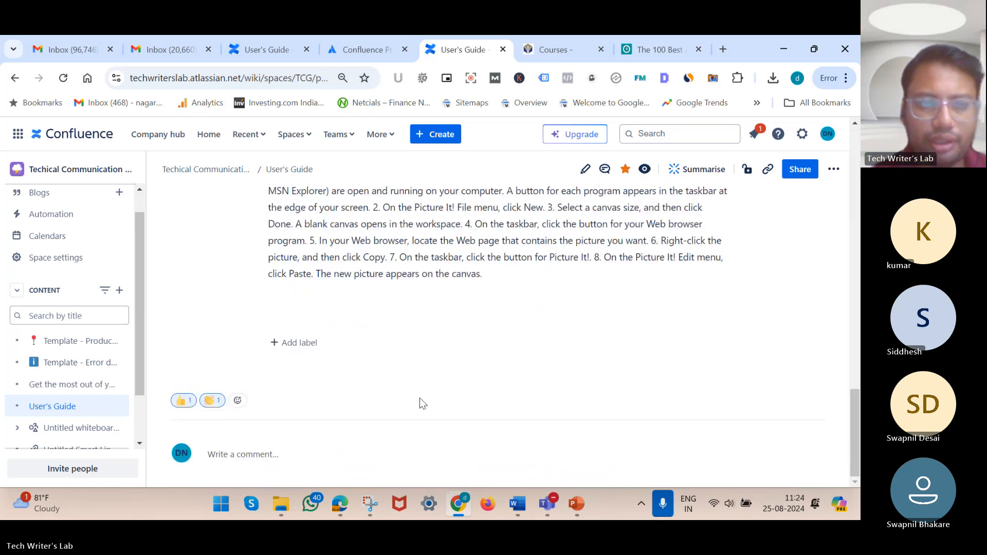
scroll(420, 398, "up", 20)
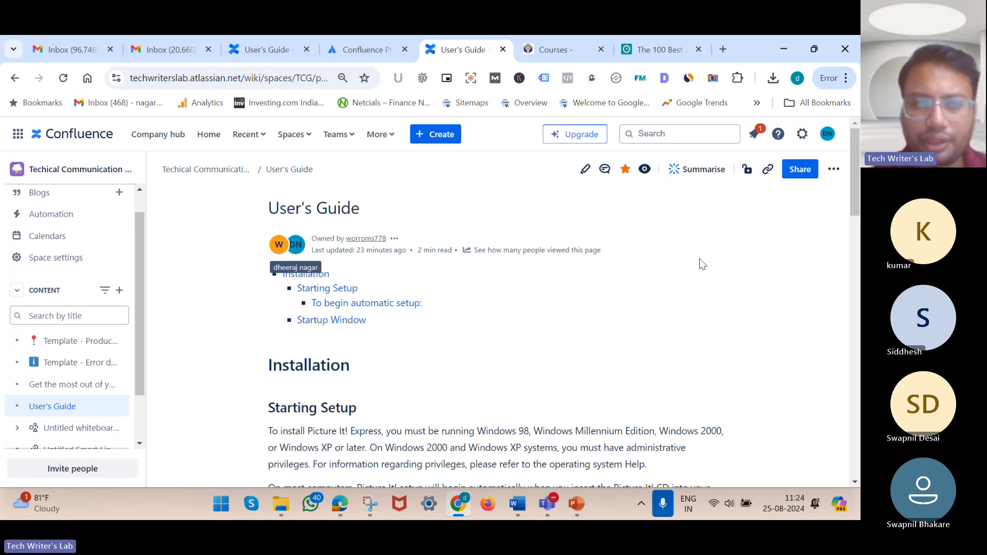
scroll(480, 263, "up", 3)
scroll(810, 216, "down", 3)
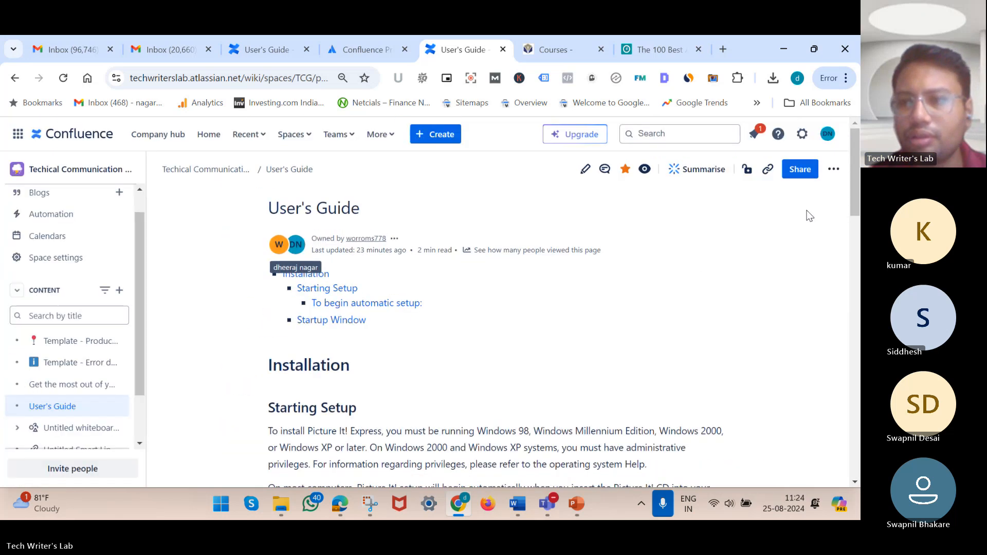
Open the advanced Page Information for the User's Guide page and review its details, recent changes and outgoing links
left_click(834, 170)
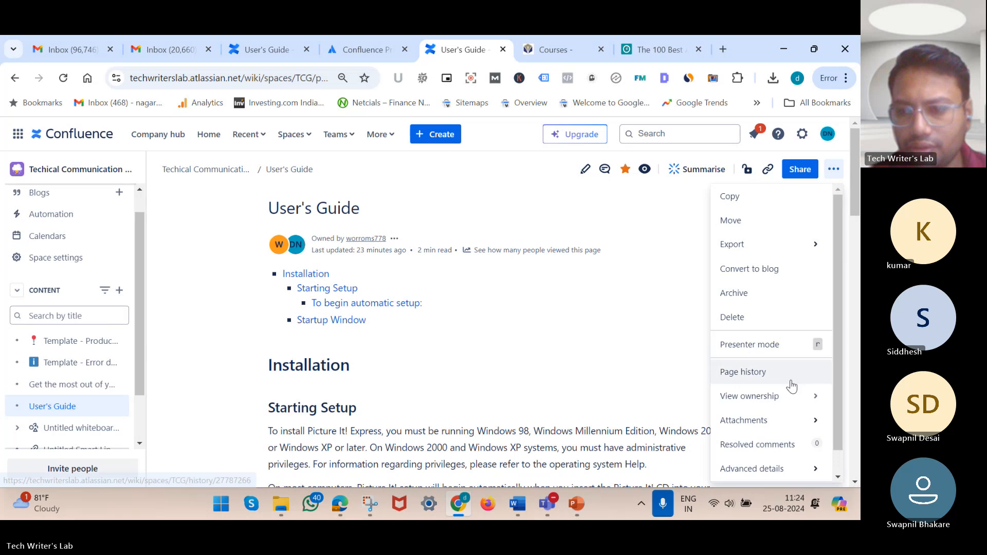
scroll(761, 371, "down", 1)
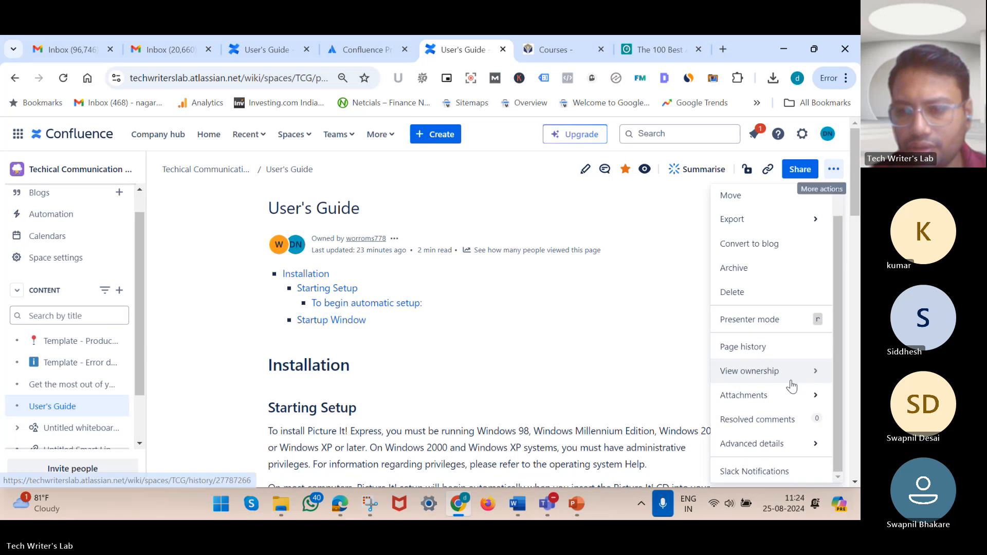
left_click(787, 445)
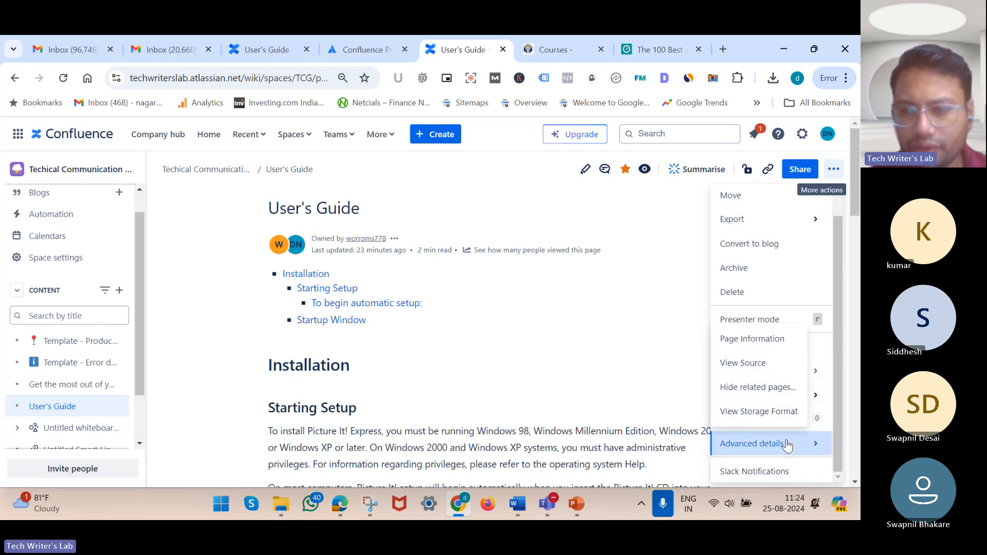
left_click(768, 340)
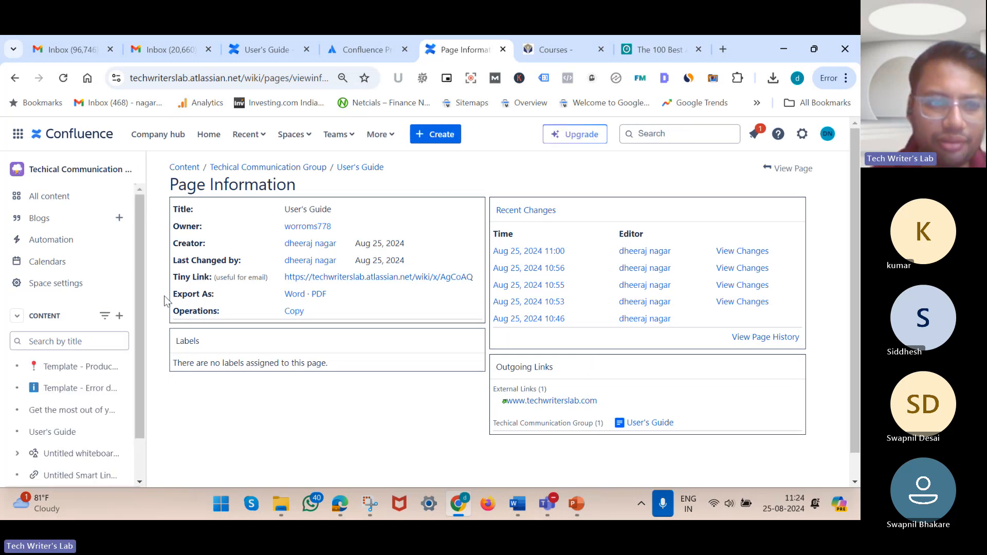
scroll(282, 246, "down", 1)
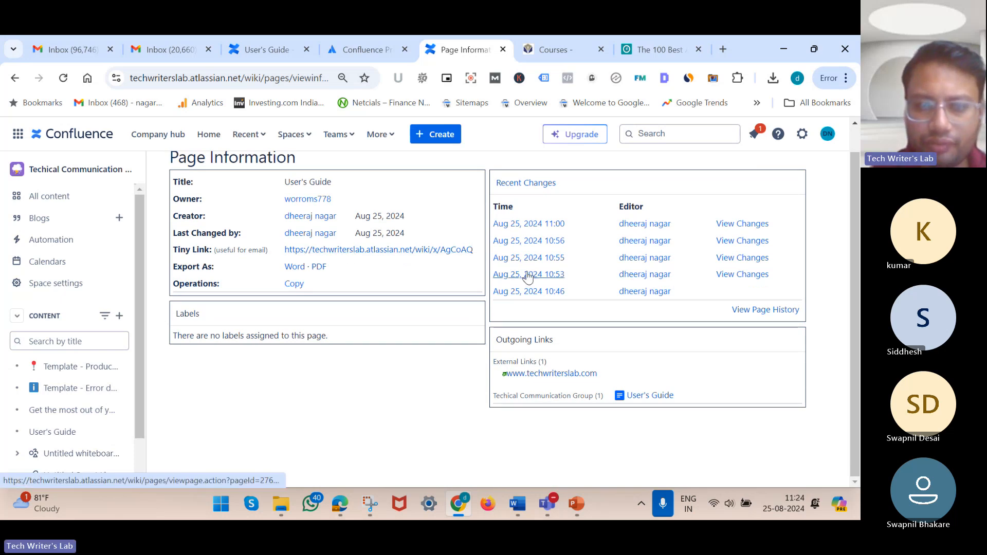
Open the changes of the Aug 25, 2024 10:55 version in a new tab, look through the comparison and return to Page Information
right_click(747, 261)
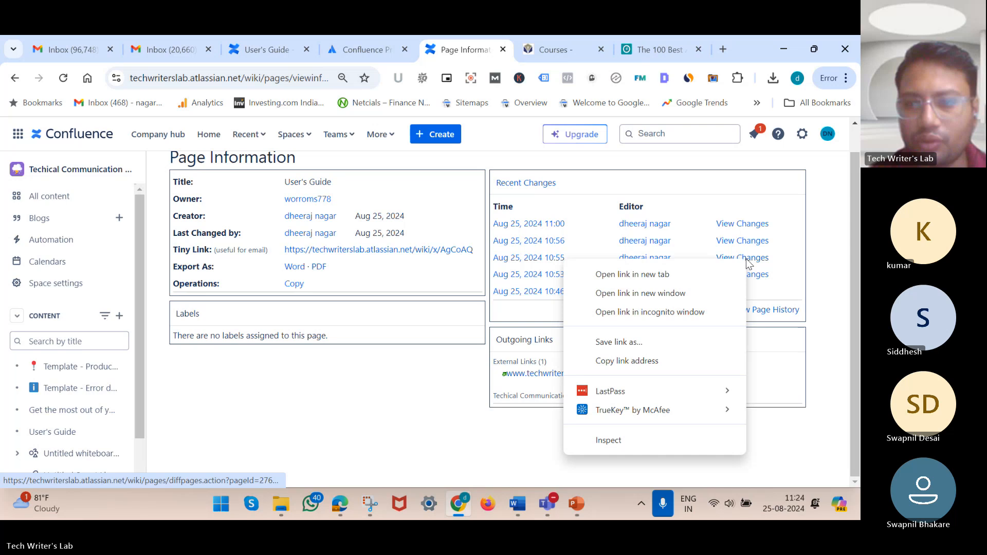
left_click(712, 272)
left_click(469, 53)
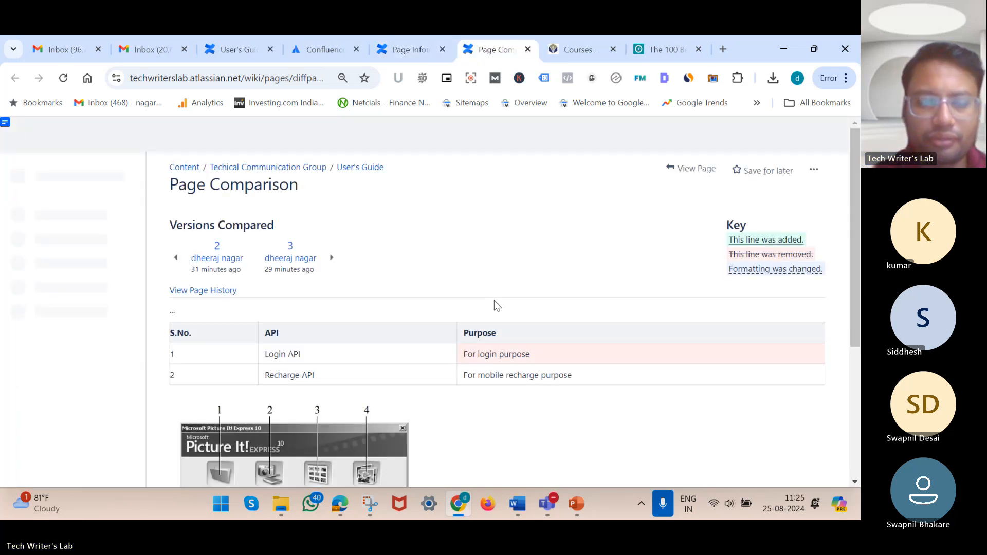
scroll(495, 300, "down", 4)
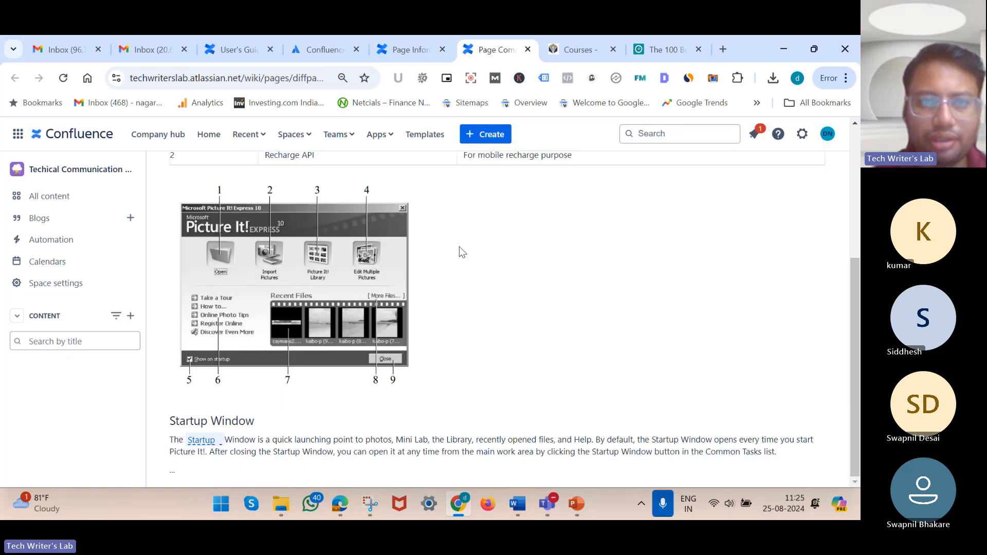
left_click(406, 61)
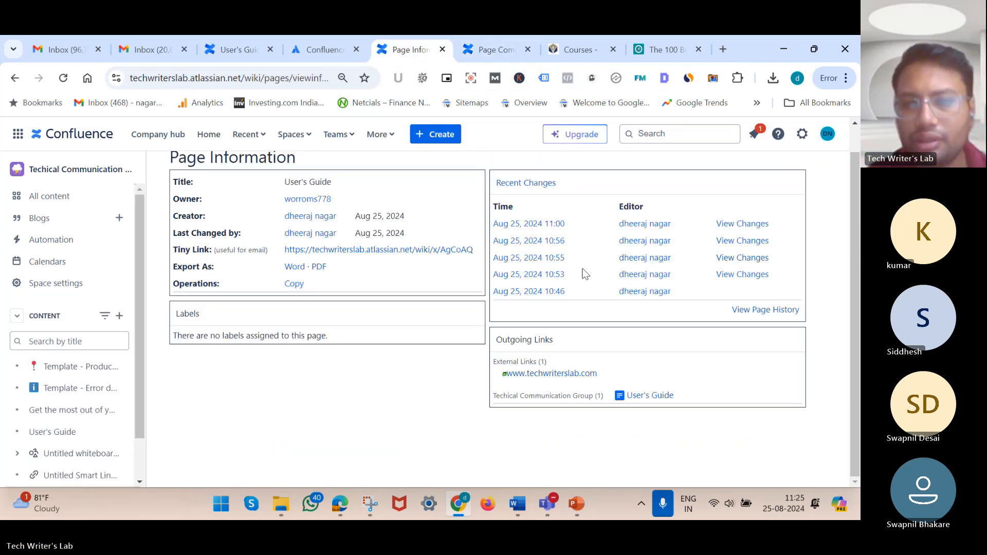
Reopen the Aug 25, 2024 10:55 changes in another tab and examine the table and Startup Window edits between versions 2 and 3
right_click(742, 258)
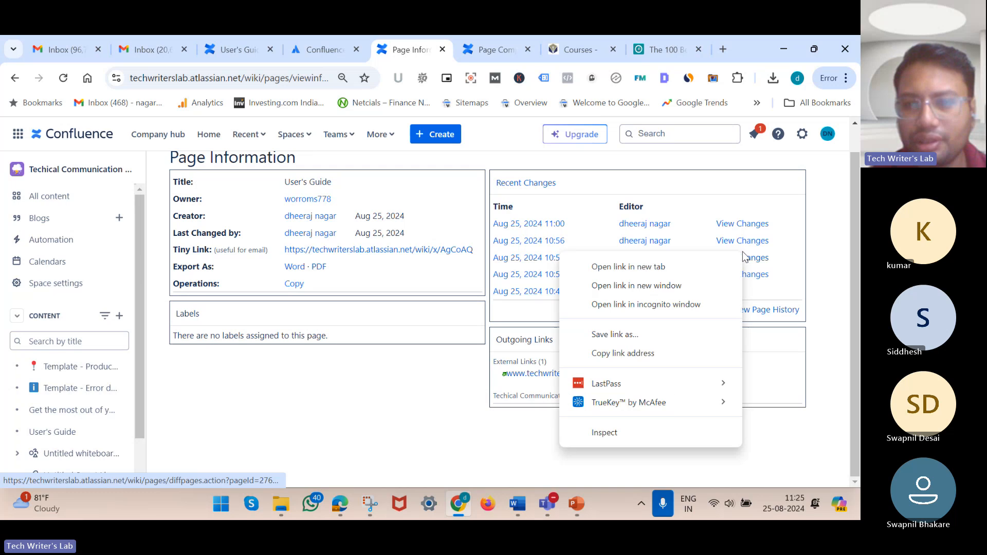
left_click(675, 267)
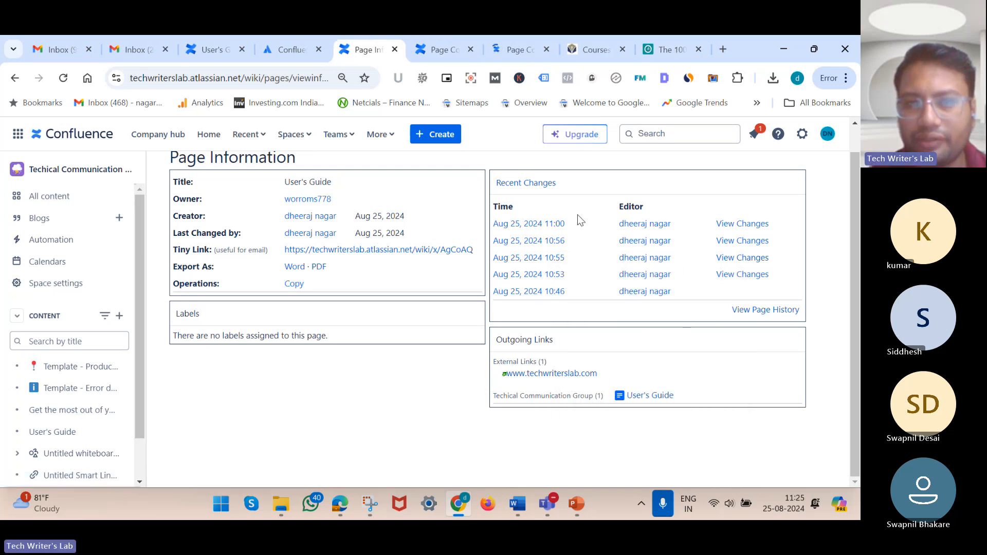
left_click(514, 49)
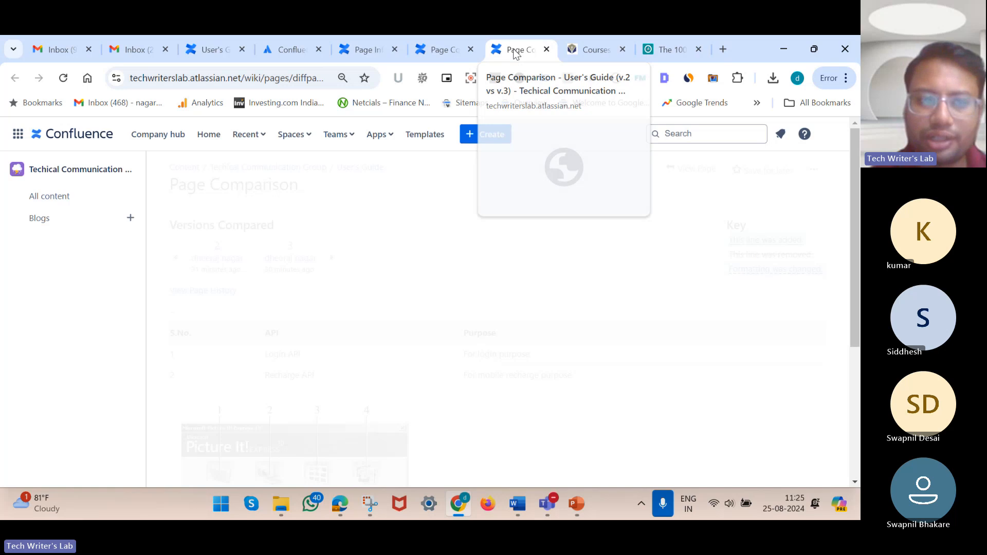
scroll(504, 287, "down", 2)
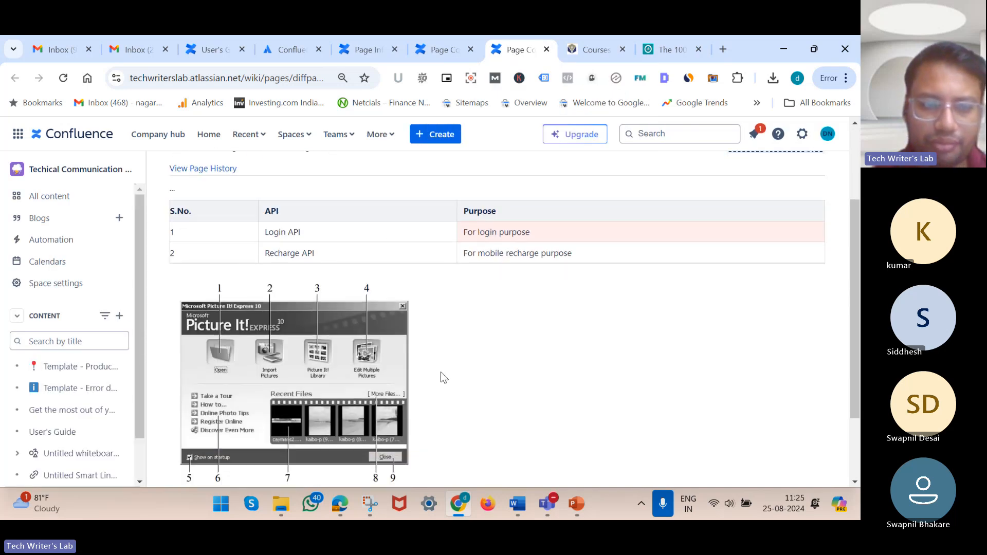
scroll(441, 373, "down", 2)
scroll(441, 373, "up", 4)
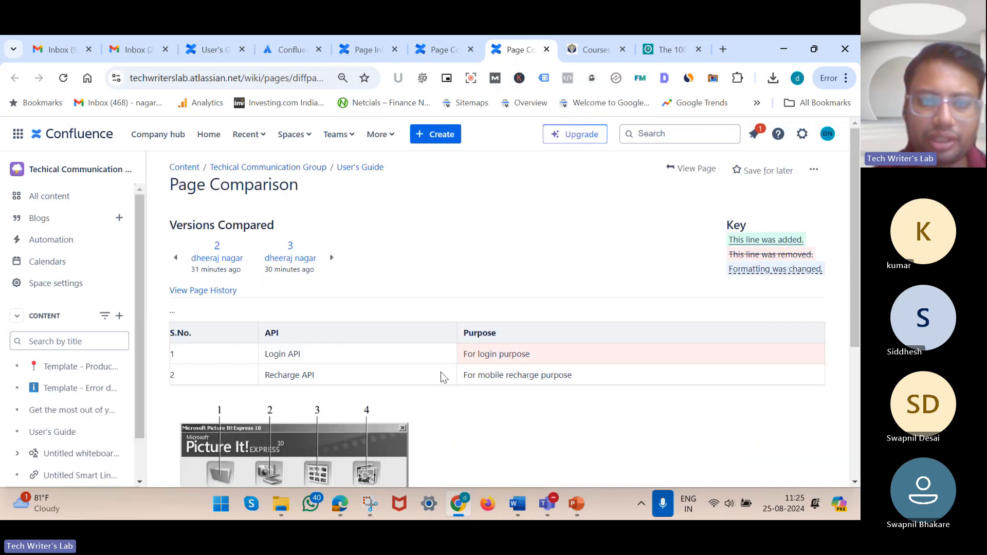
scroll(440, 372, "down", 1)
scroll(441, 372, "down", 3)
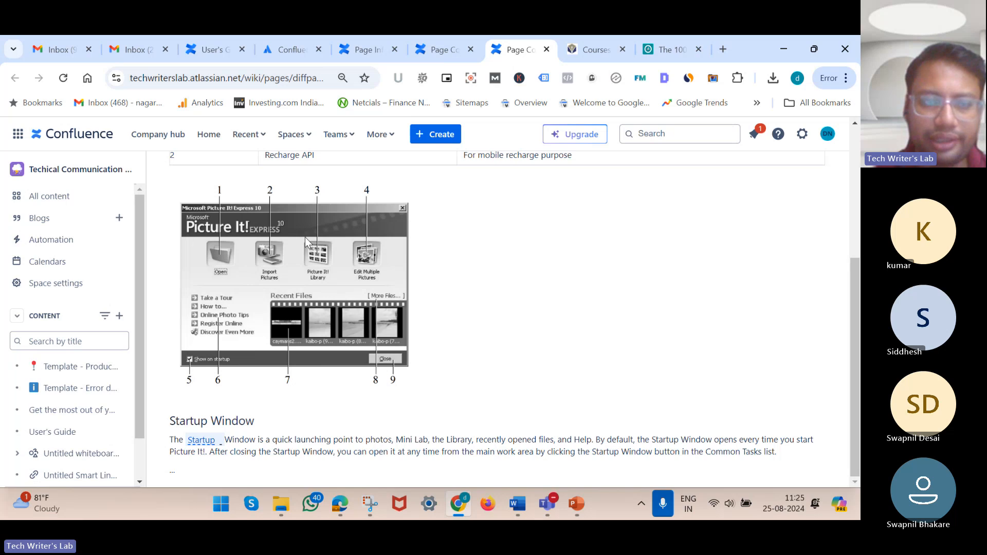
scroll(304, 236, "up", 1)
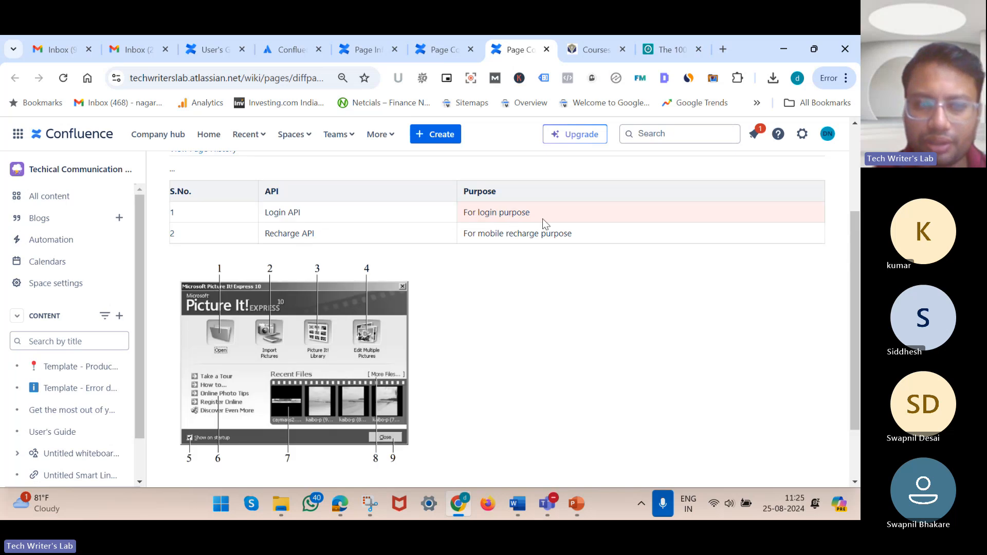
scroll(542, 218, "down", 1)
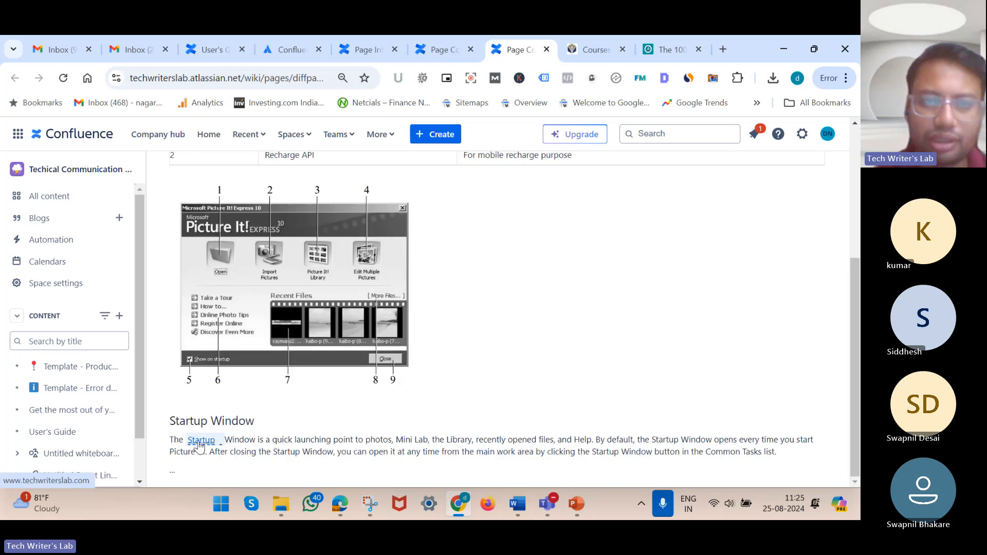
left_click(362, 47)
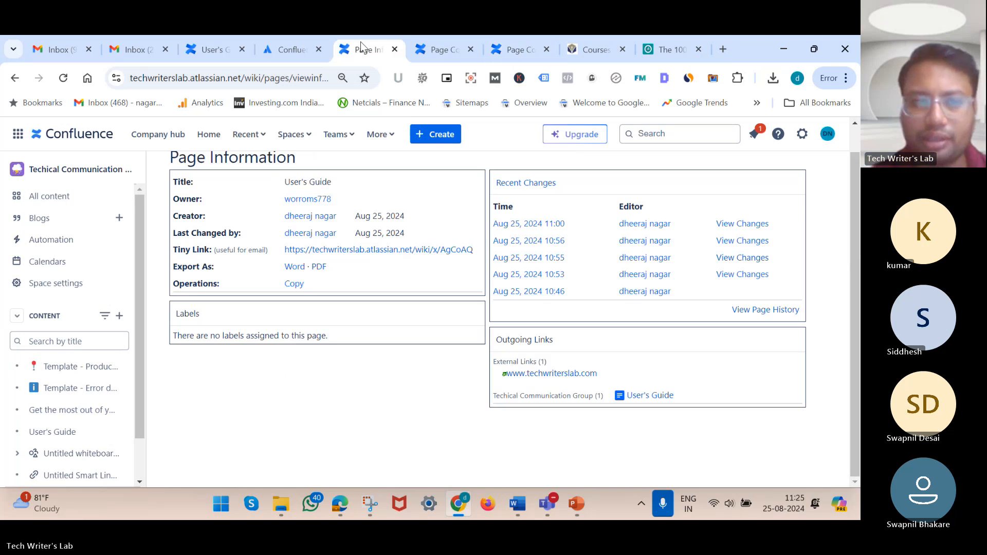
Switch to the other open User's Guide tab and close the Page Information and both Page Comparison tabs
left_click(287, 52)
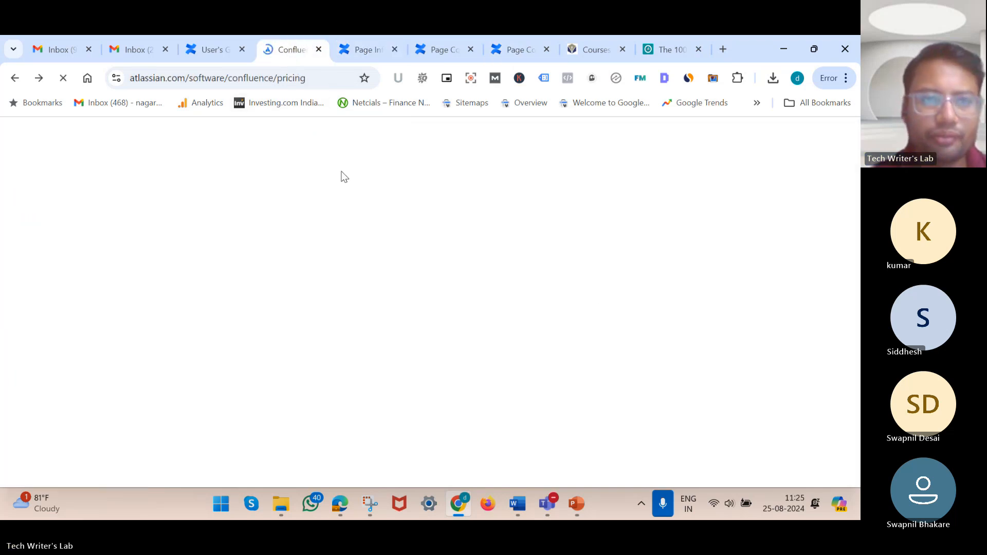
left_click(207, 51)
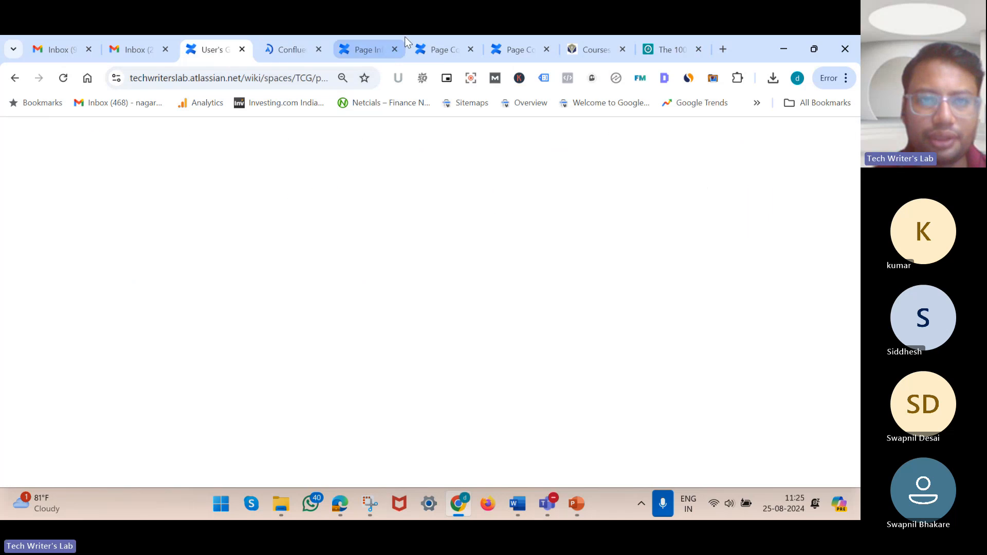
left_click(394, 49)
left_click(395, 50)
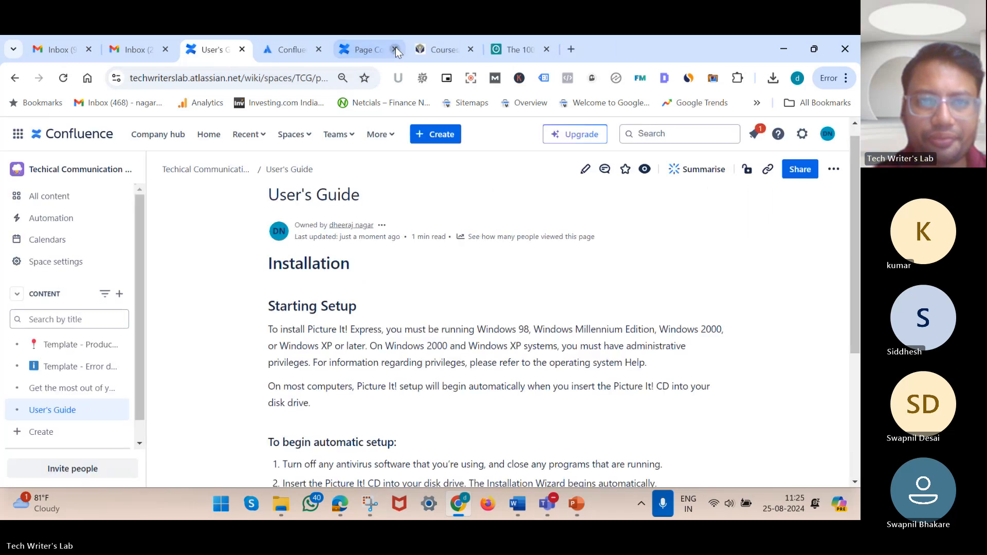
left_click(395, 49)
Open the source view of the User's Guide page from its advanced details
left_click(835, 176)
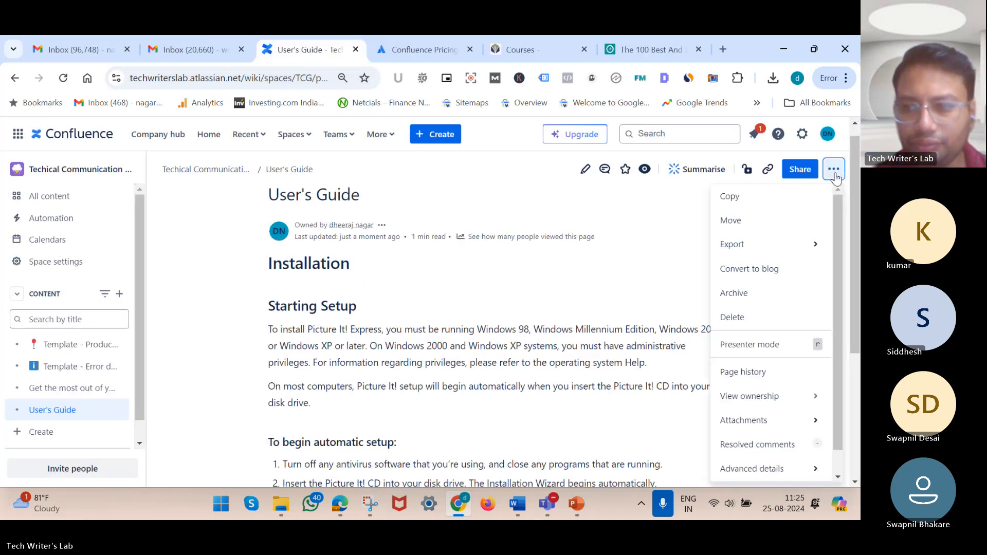
scroll(809, 368, "down", 1)
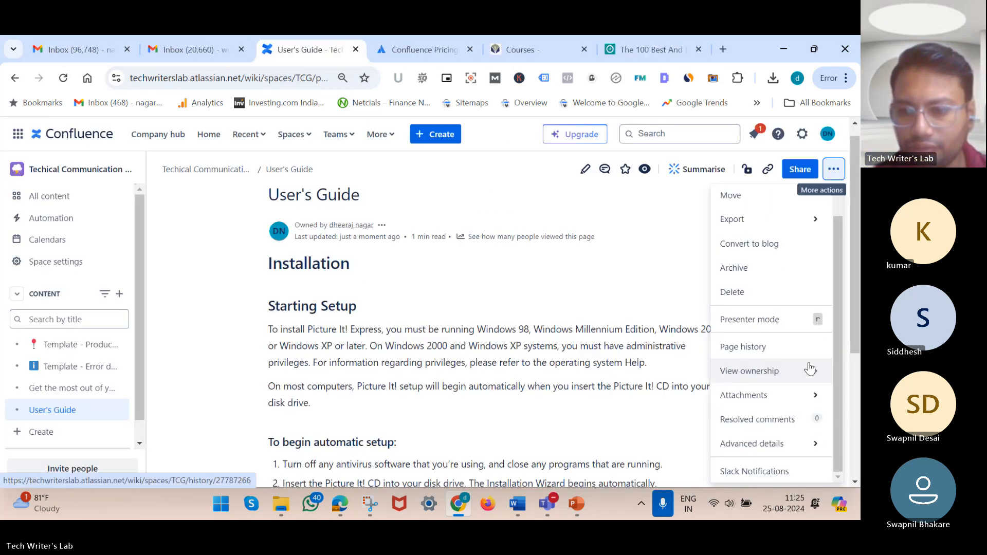
left_click(786, 445)
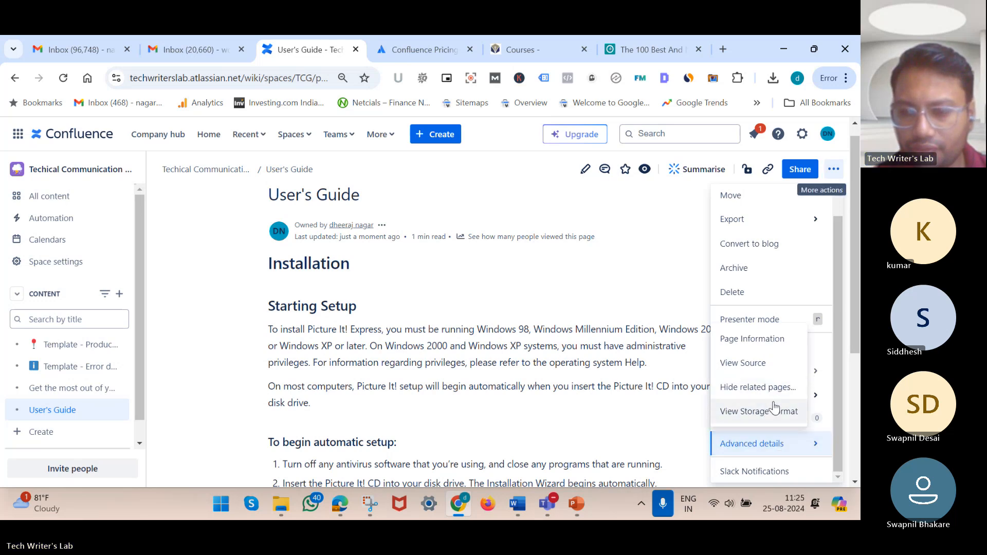
left_click(754, 367)
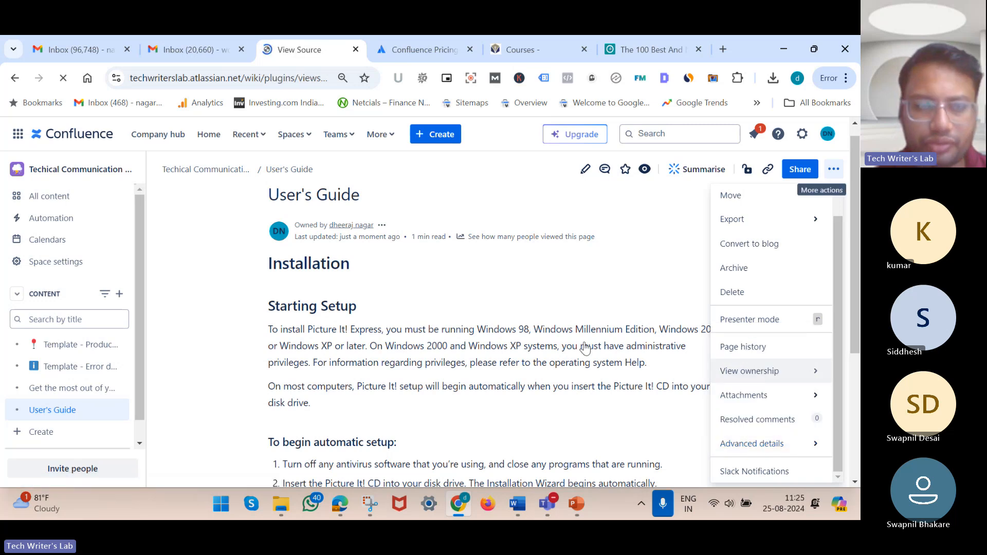
Look through the source view of the User's Guide and return to the page
scroll(584, 342, "down", 8)
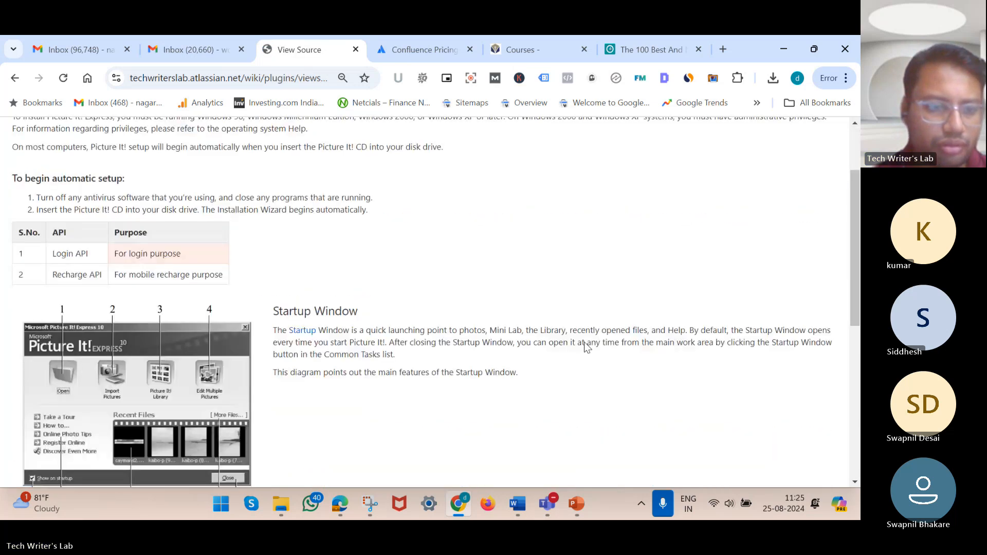
scroll(585, 342, "up", 8)
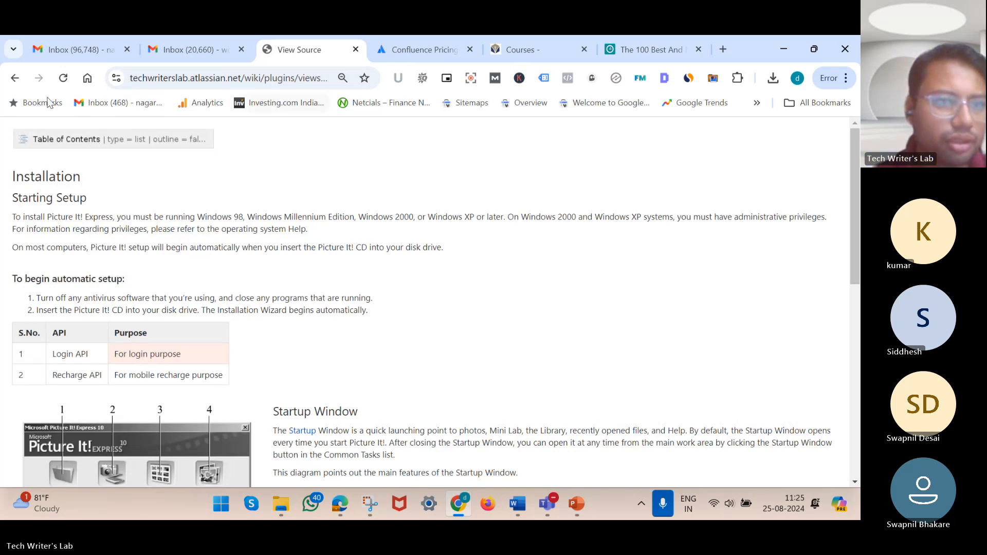
left_click(15, 79)
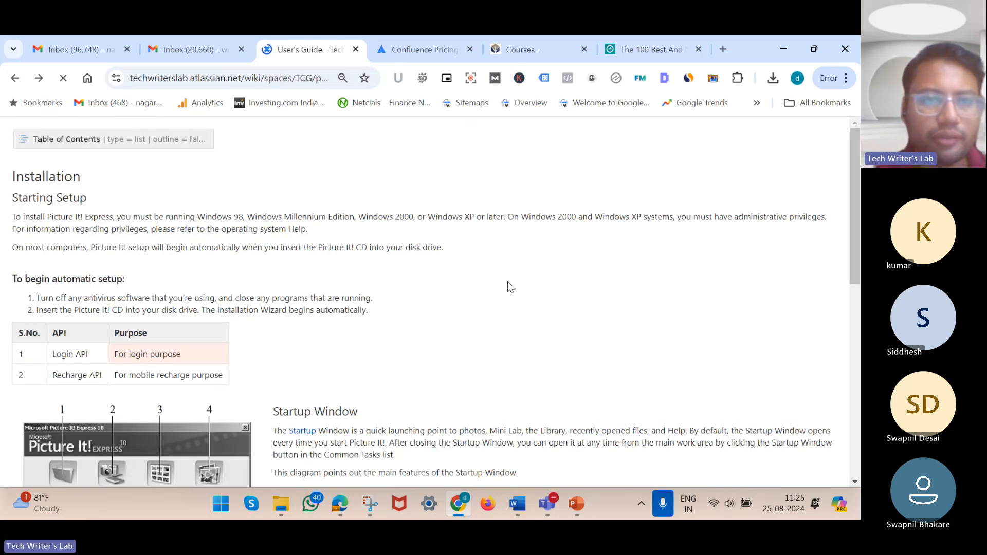
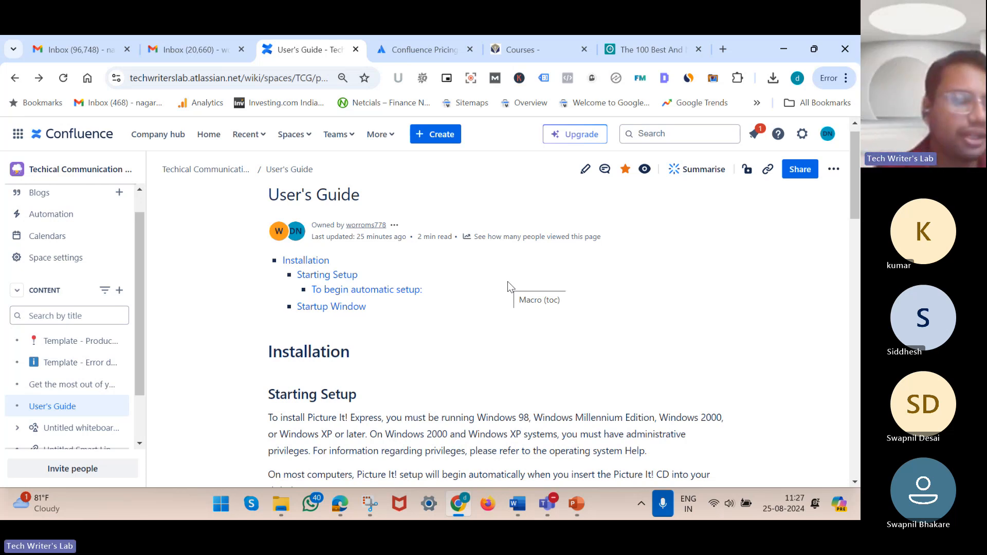
View the page insights offer for the User's Guide, open its free trial offer and dismiss it without starting the trial
left_click(504, 237)
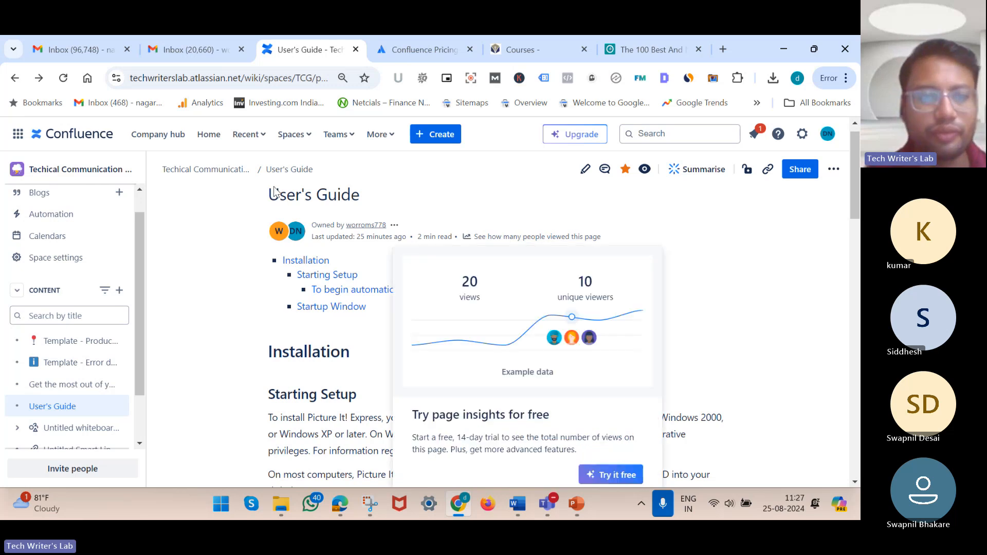
left_click(231, 213)
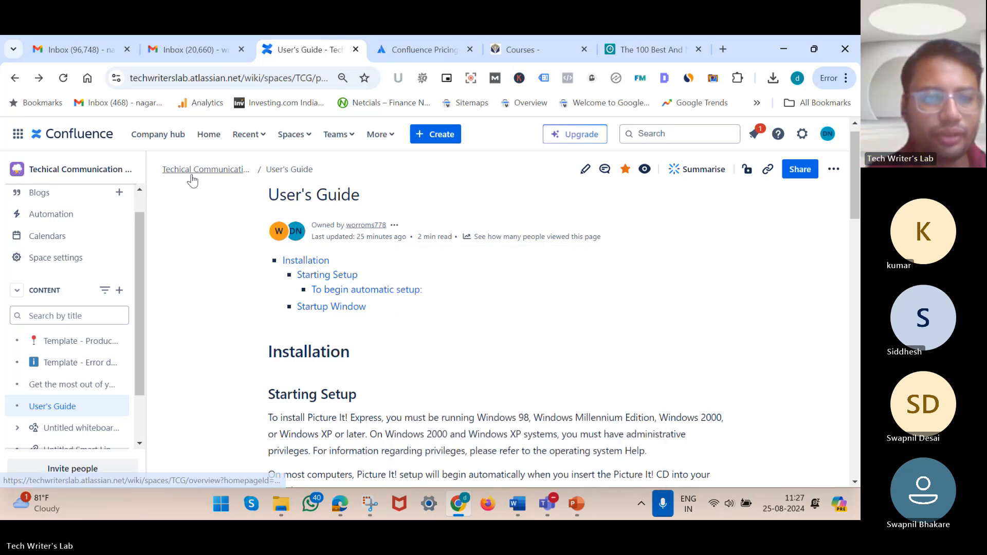
scroll(74, 403, "down", 1)
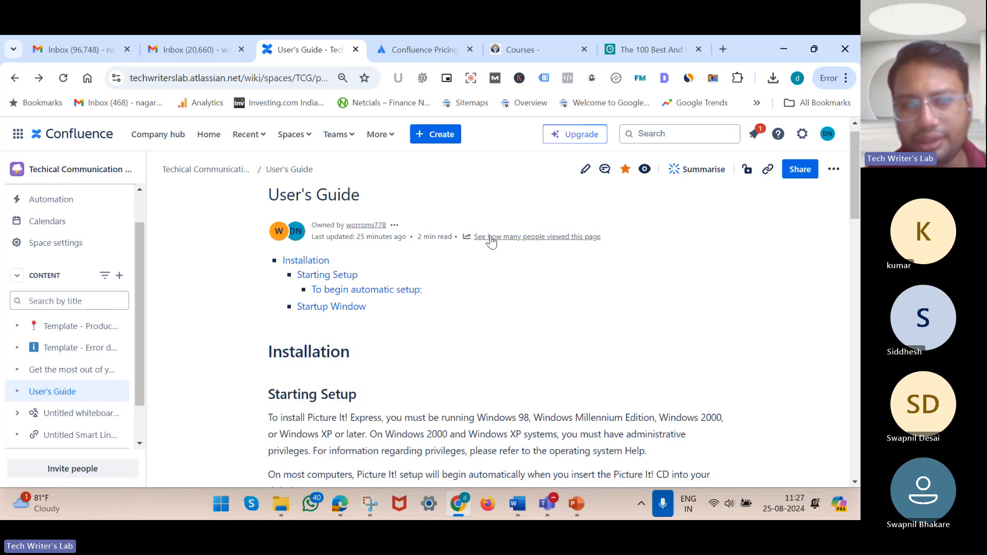
left_click(542, 239)
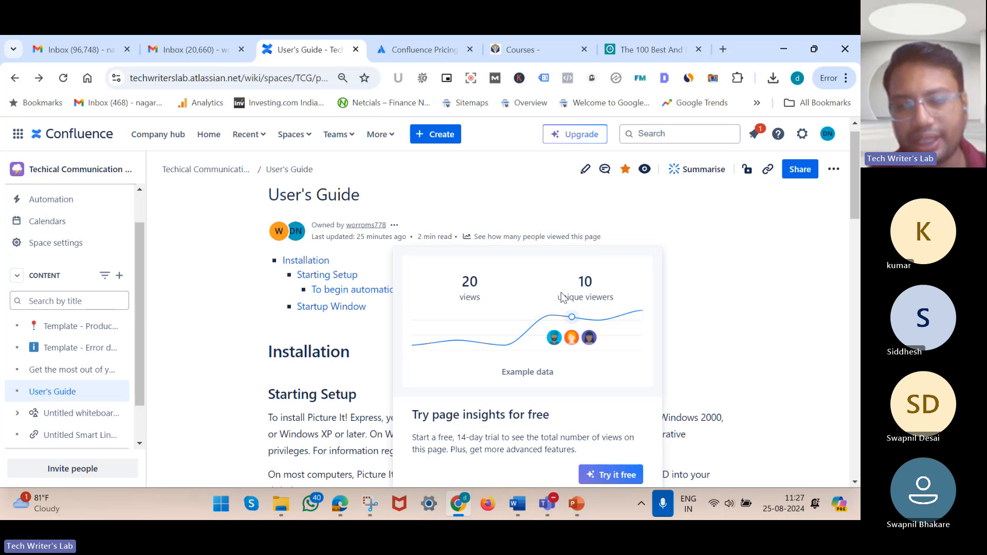
scroll(576, 318, "down", 3)
scroll(578, 329, "up", 1)
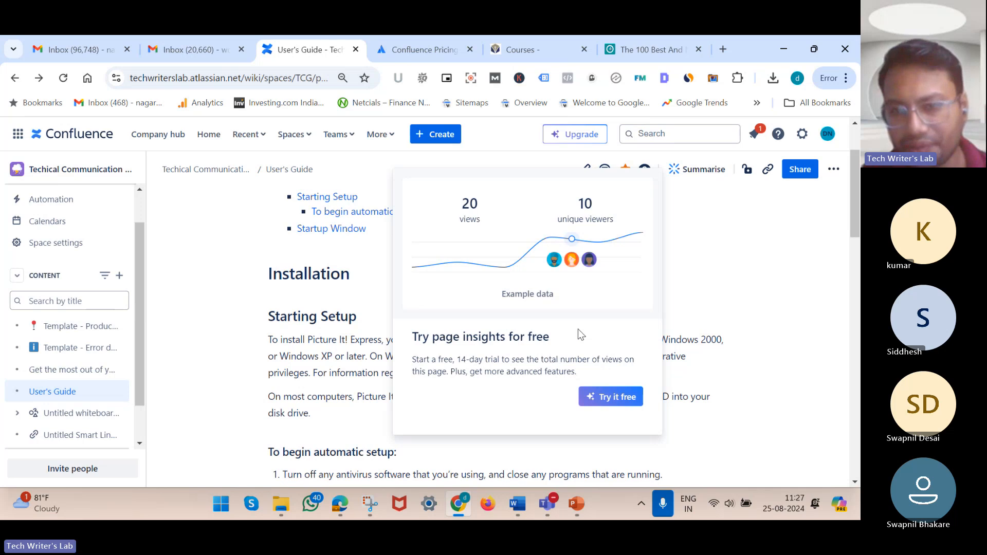
left_click(607, 404)
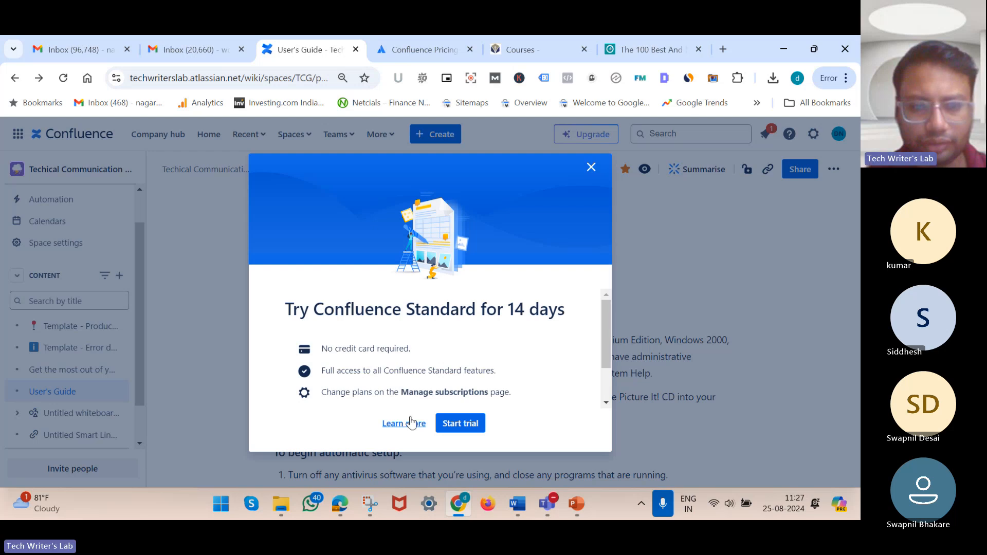
left_click(592, 169)
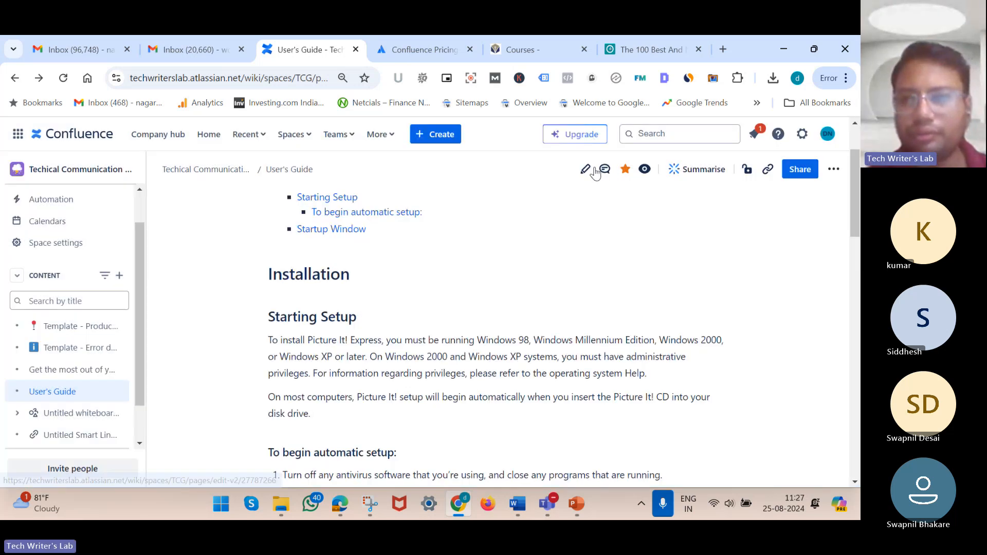
left_click(833, 170)
scroll(817, 358, "down", 1)
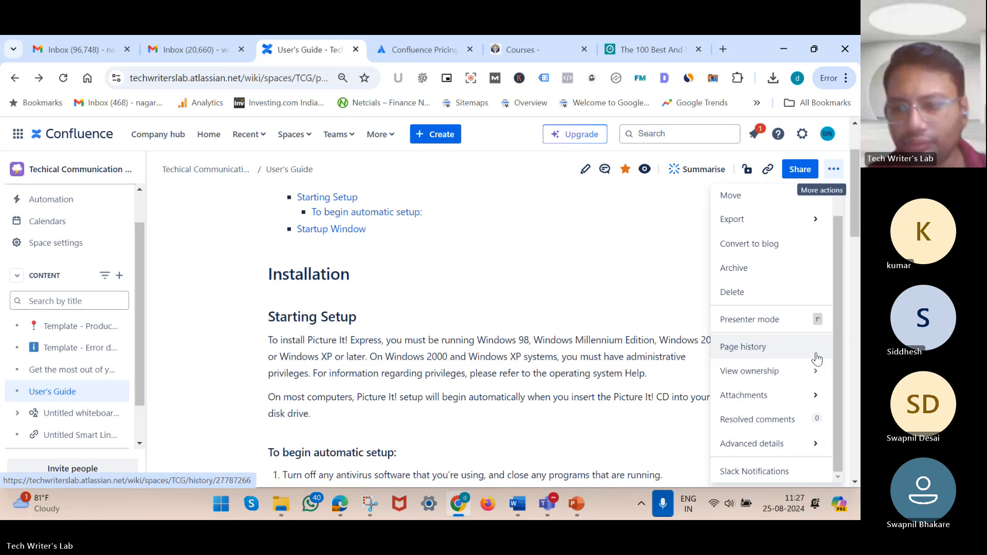
scroll(535, 288, "up", 2)
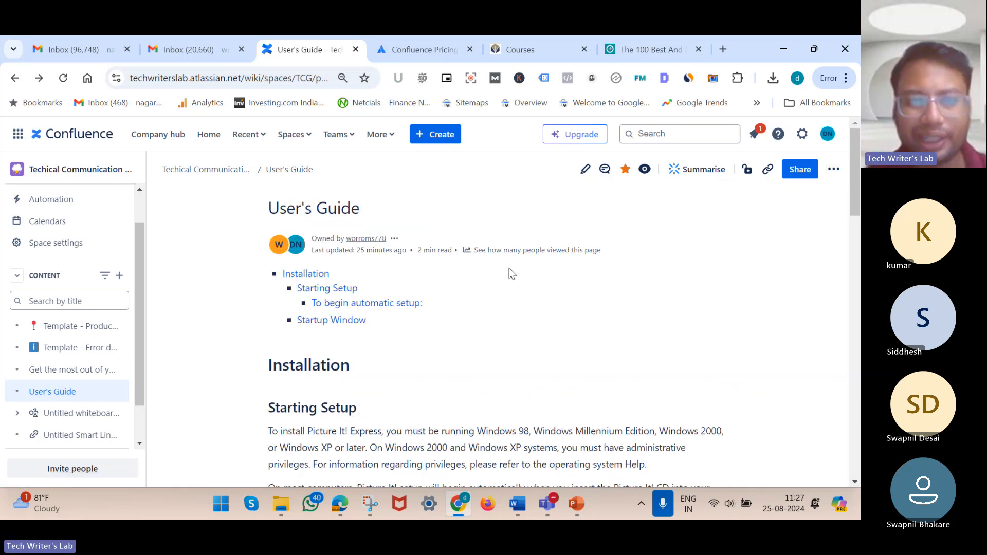
right_click(509, 259)
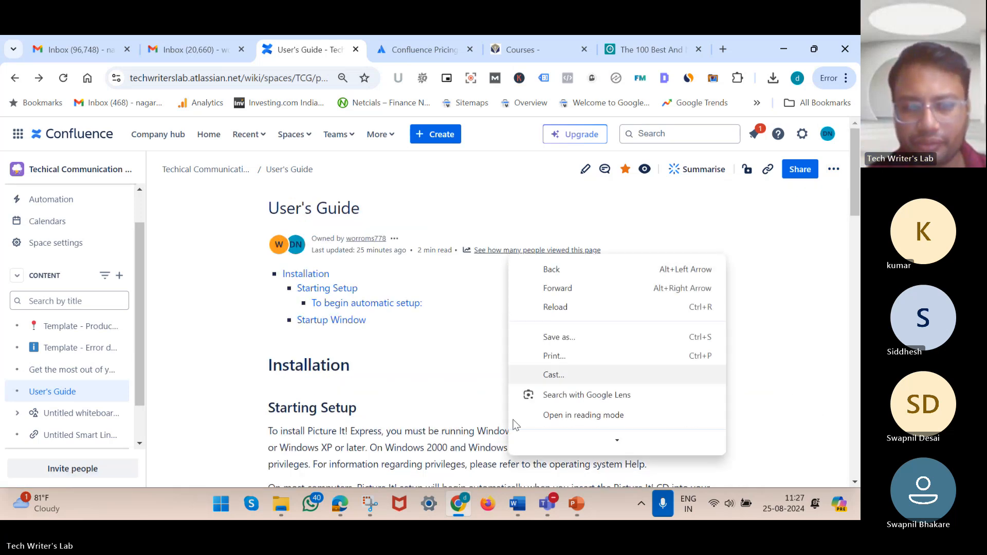
Switch to the Confluence presentation in PowerPoint and start the slide show from the Analytics slide 35
left_click(577, 513)
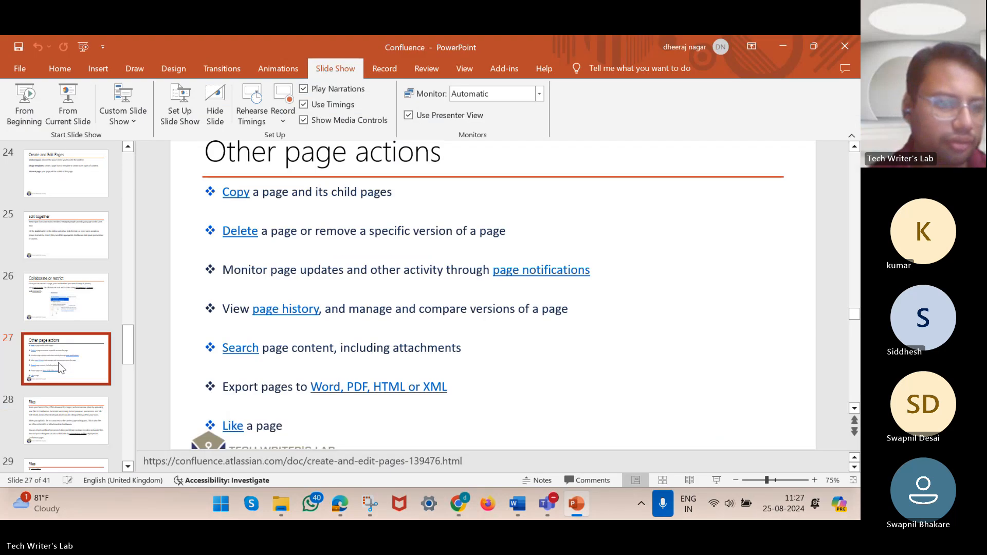
left_click(77, 425)
scroll(77, 424, "down", 6)
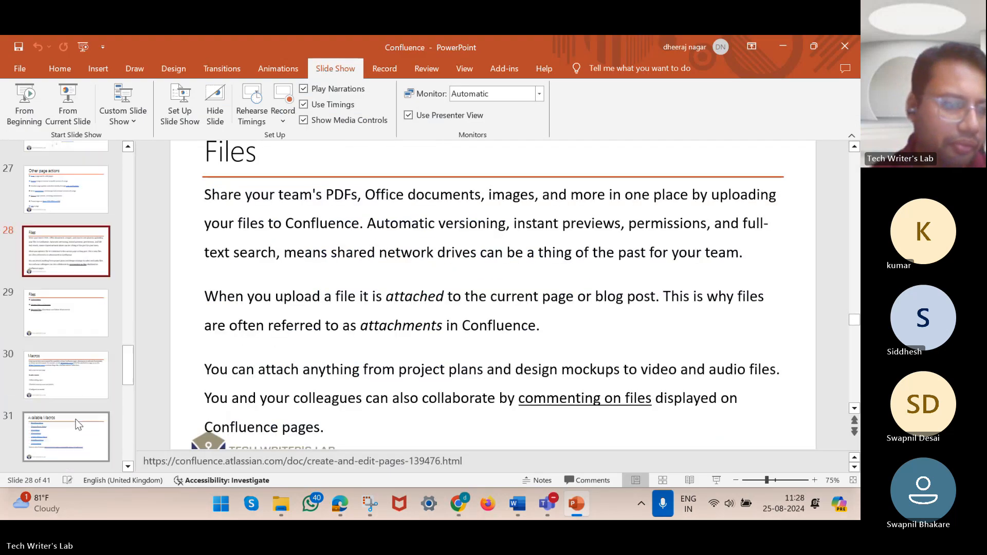
scroll(77, 425, "down", 5)
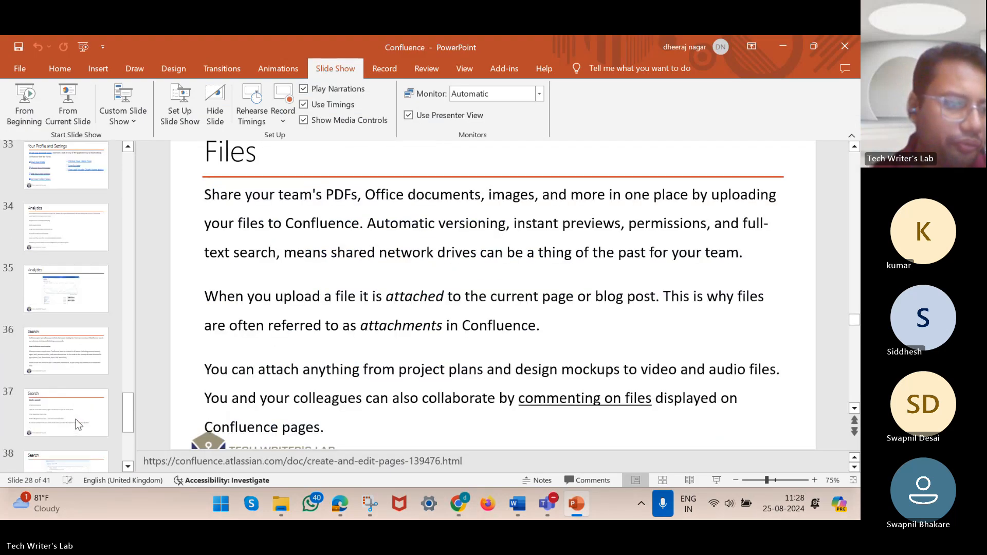
left_click(64, 204)
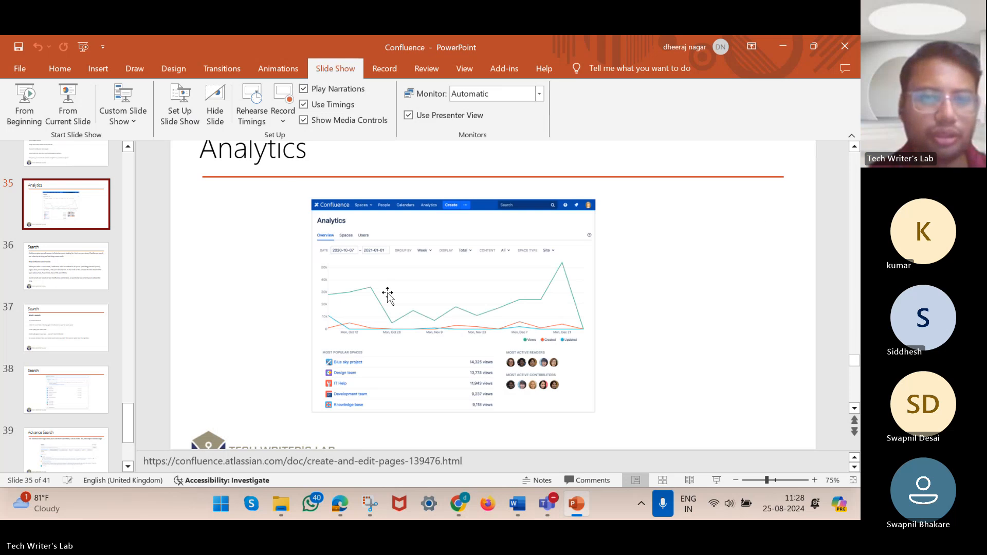
left_click(76, 111)
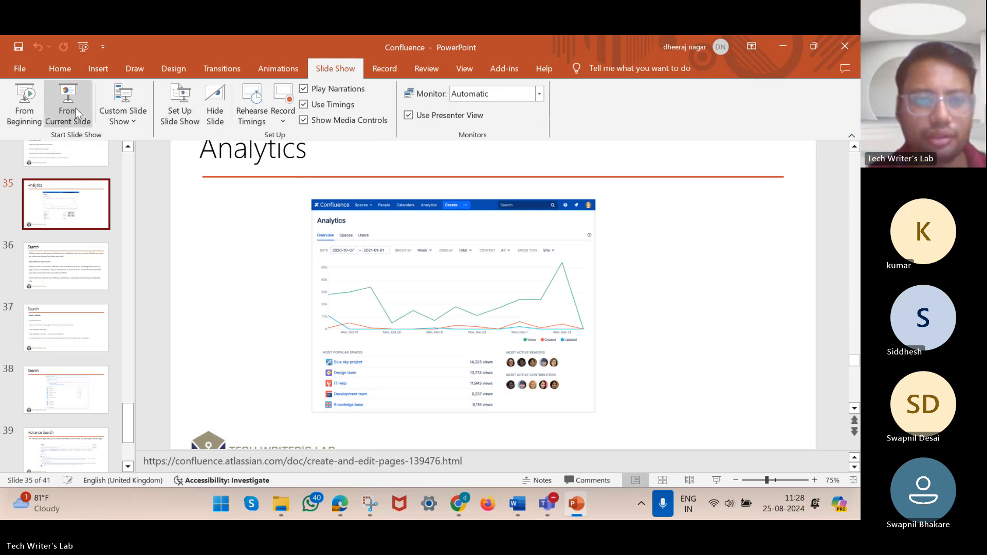
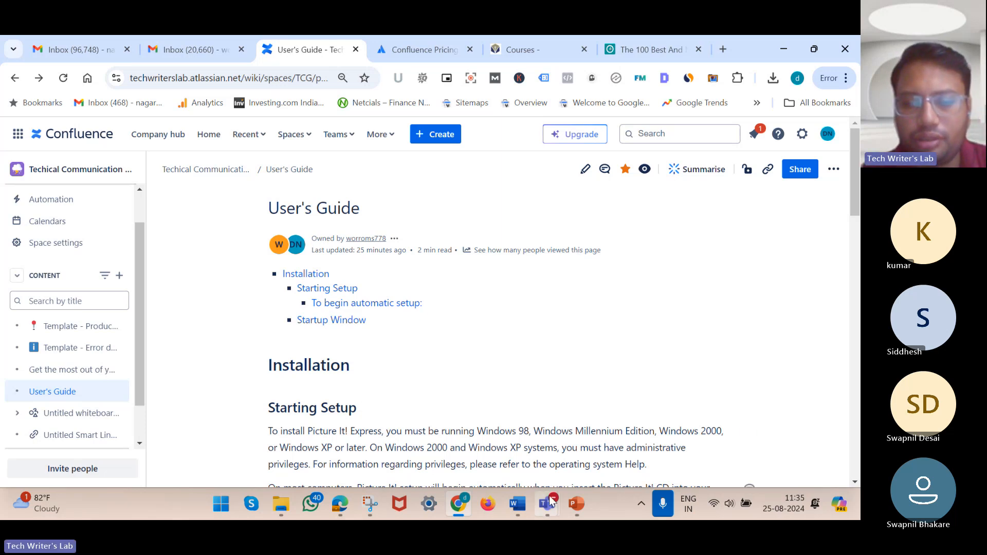
Return to PowerPoint, present the slides from Files (slide 28) through Macros (slide 30) and end the show
mouse_move(552, 501)
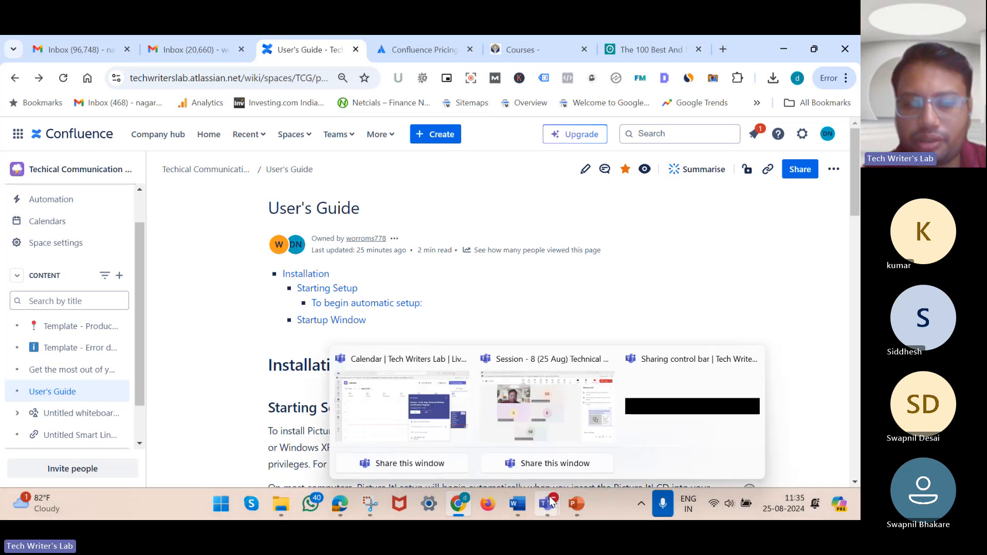
left_click(575, 502)
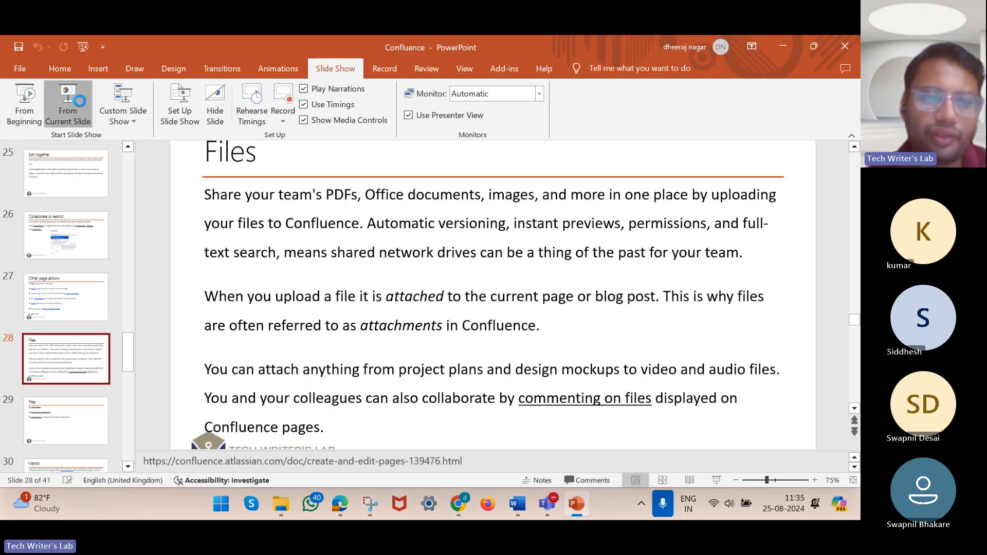
left_click(79, 100)
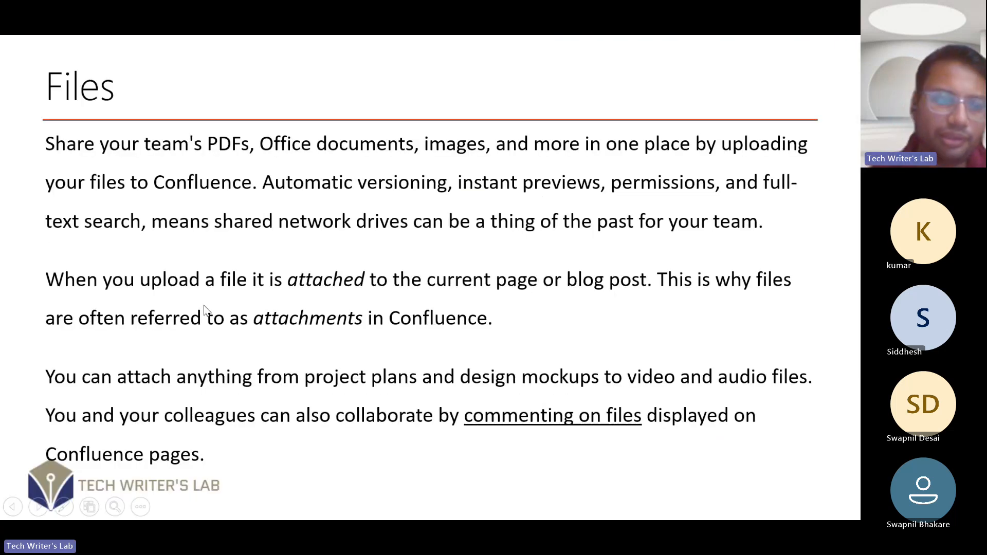
key("Right")
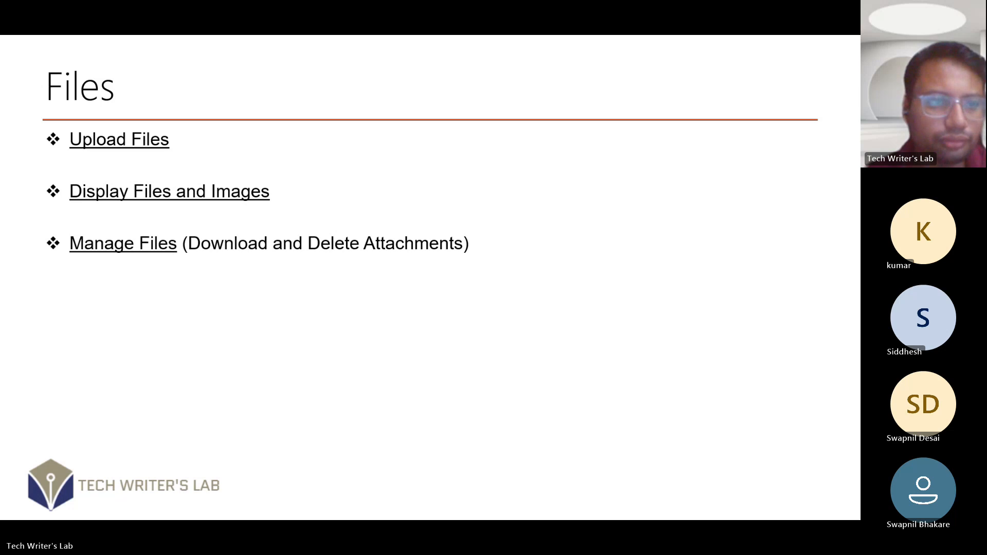
key("Right")
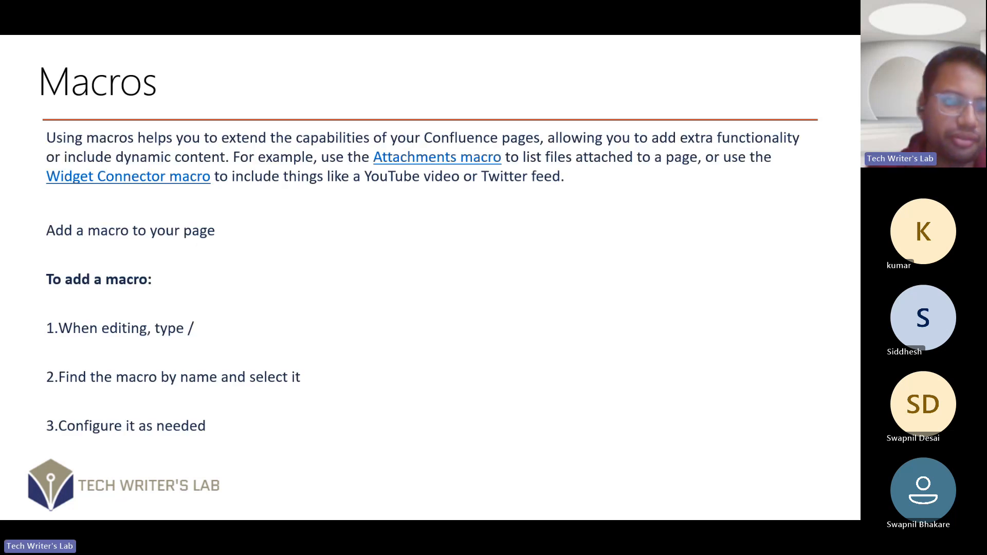
key("Escape")
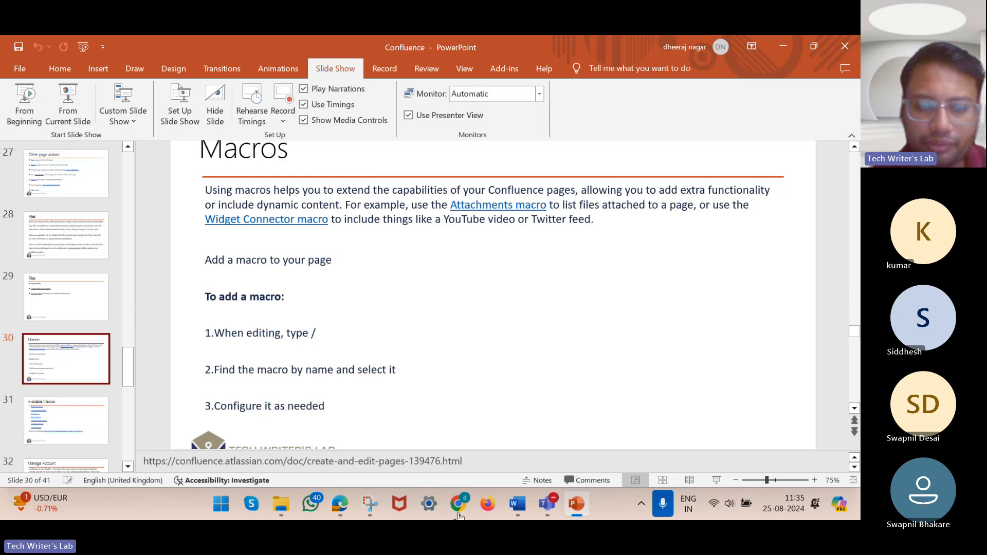
Switch back to Chrome and open the User's Guide page for editing
left_click(461, 505)
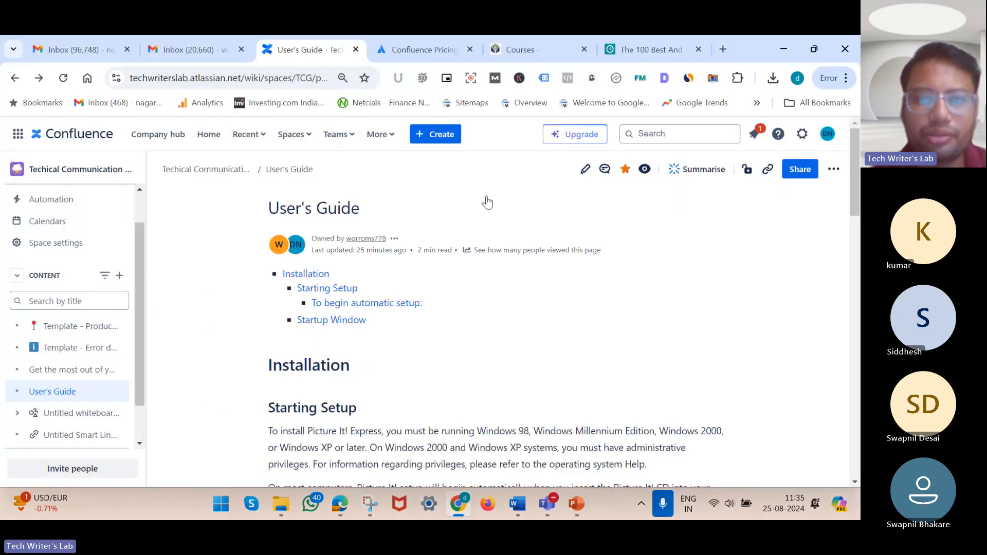
left_click(585, 171)
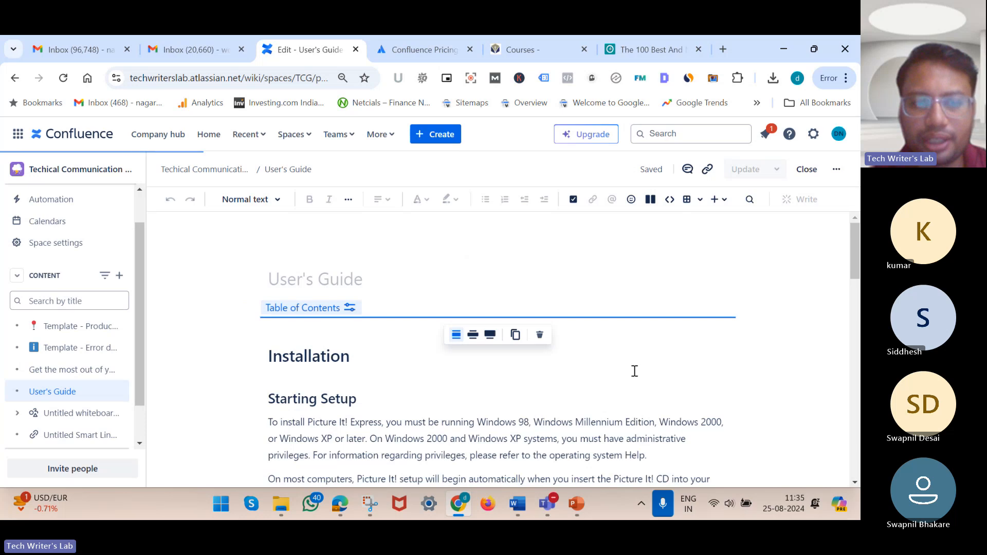
scroll(634, 371, "down", 8)
scroll(476, 337, "up", 2)
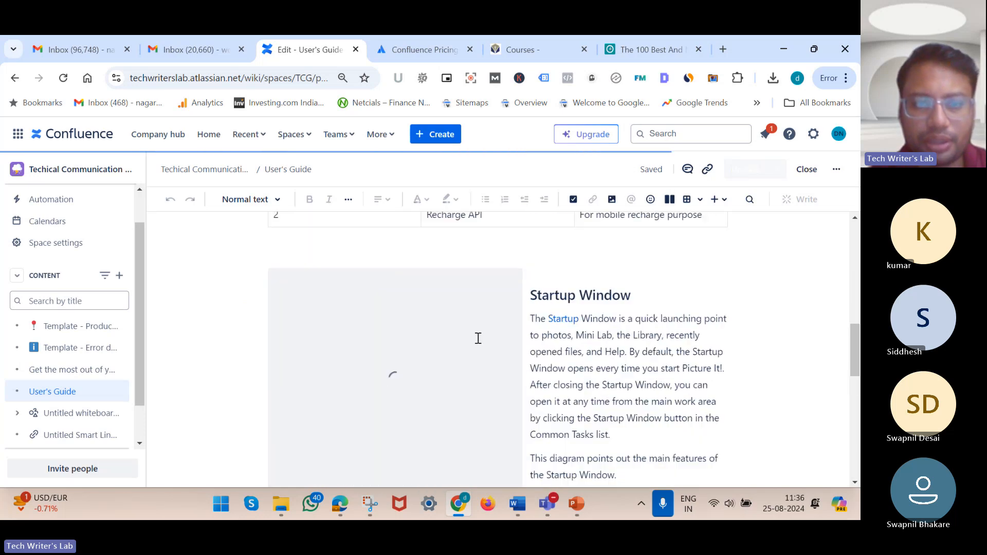
scroll(419, 307, "up", 3)
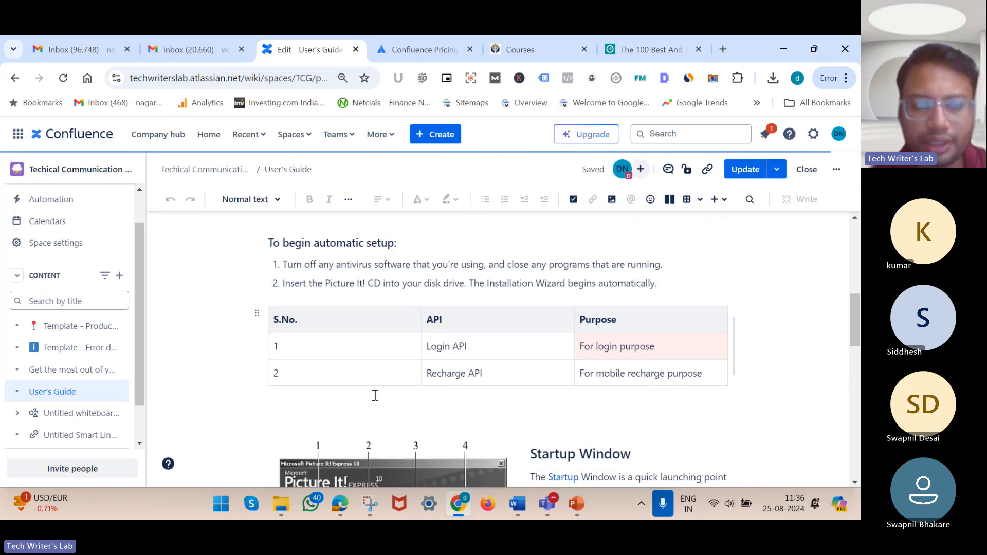
Place the cursor on the empty last line of the code snippet below the Startup Window section
scroll(374, 397, "down", 10)
scroll(307, 341, "up", 1)
left_click(306, 342)
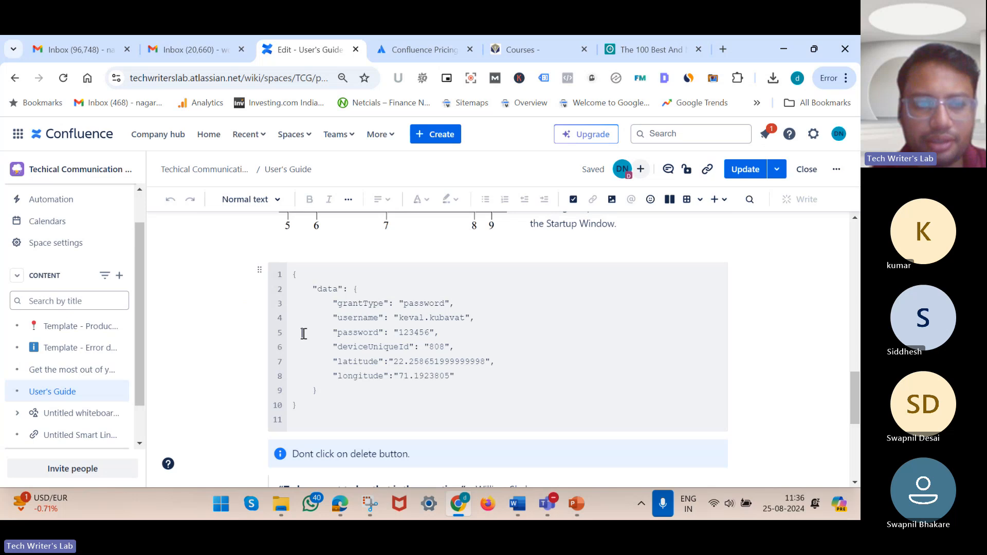
left_click(375, 423)
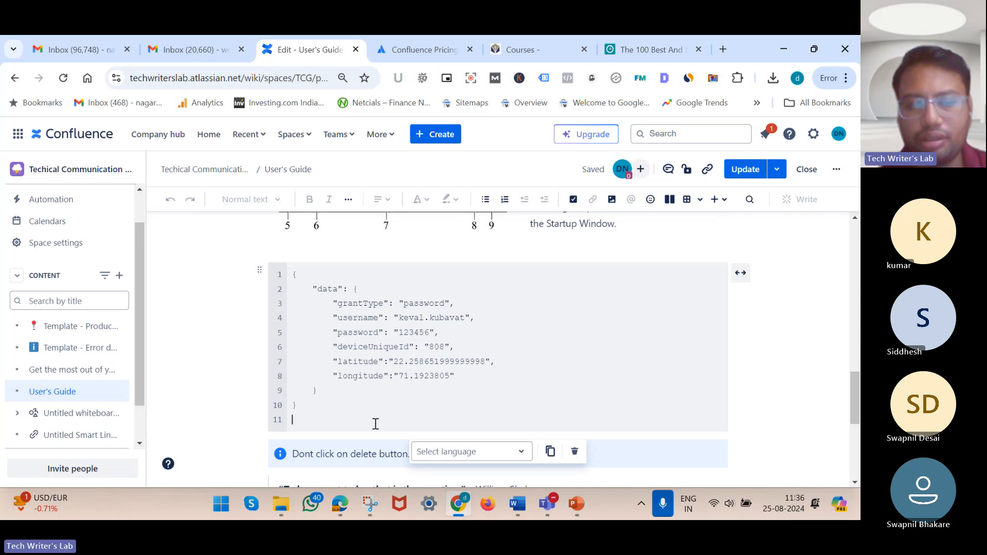
Select the Table of Contents macro at the start of the User's Guide to show its options
scroll(375, 424, "up", 10)
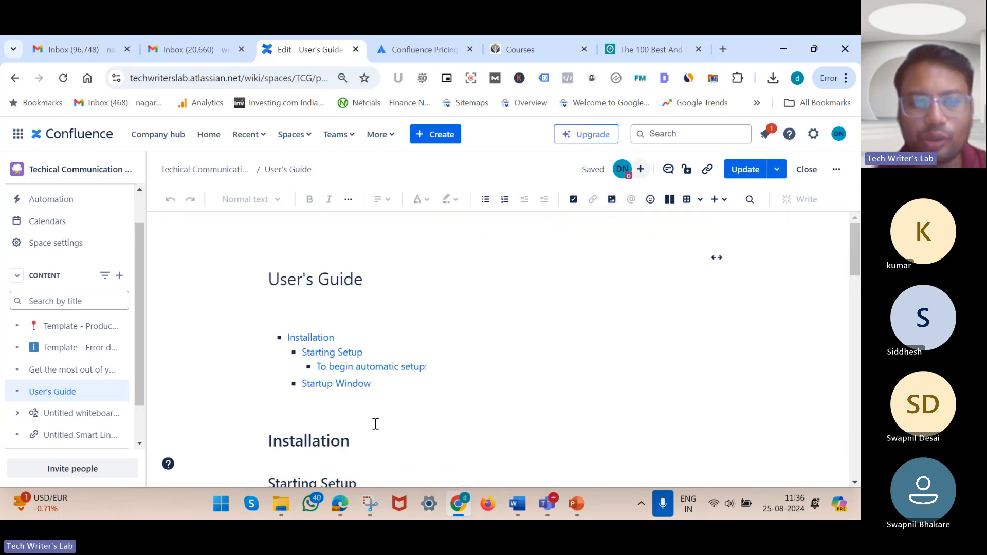
left_click(389, 391)
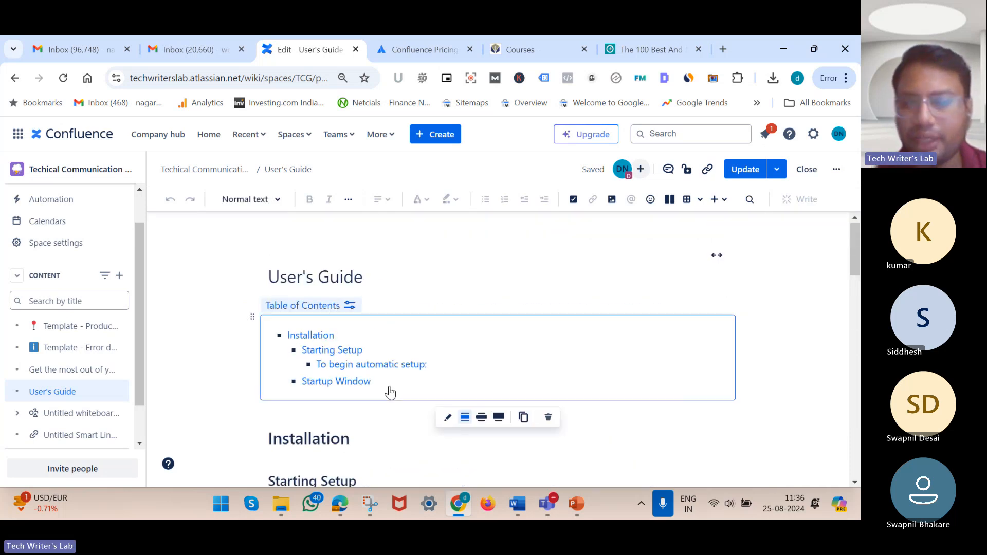
scroll(390, 389, "down", 1)
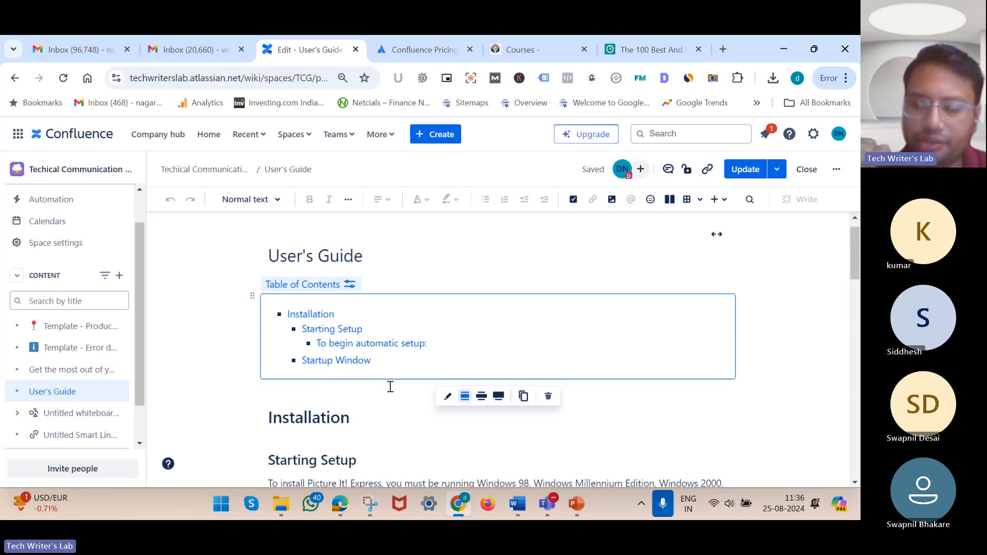
Select all the code in the snippet below the Startup Window section, and clear the selection at the username line
scroll(390, 387, "down", 15)
scroll(390, 386, "up", 3)
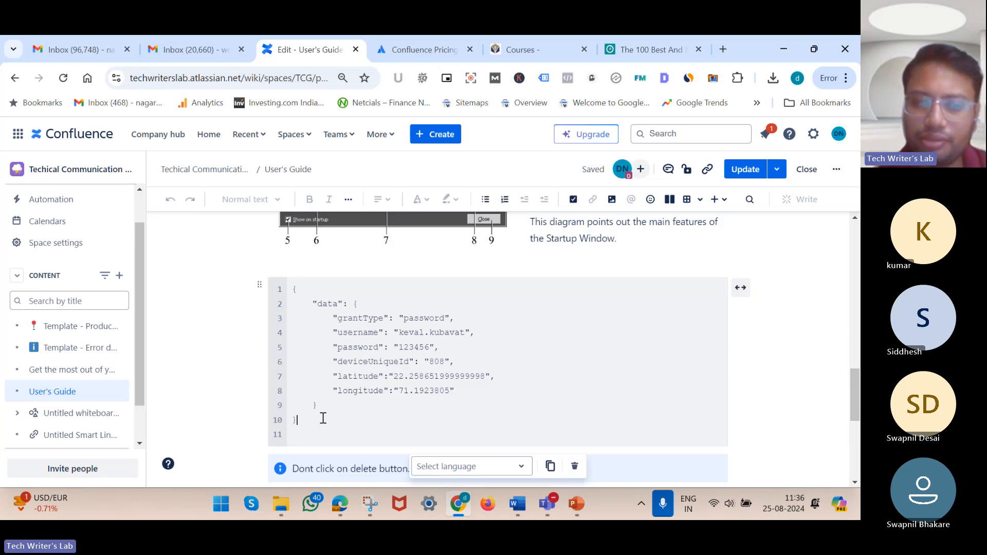
key("ctrl+a")
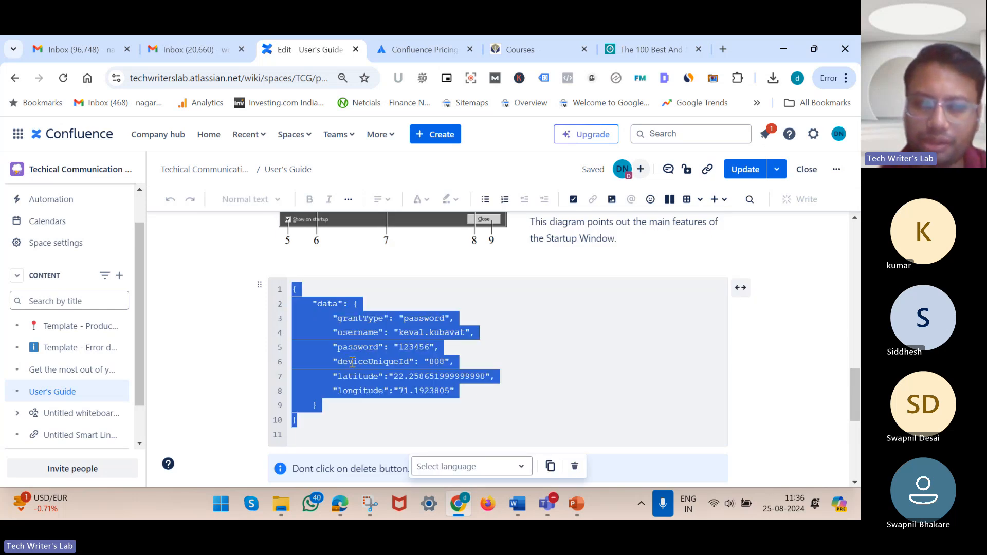
left_click(502, 330)
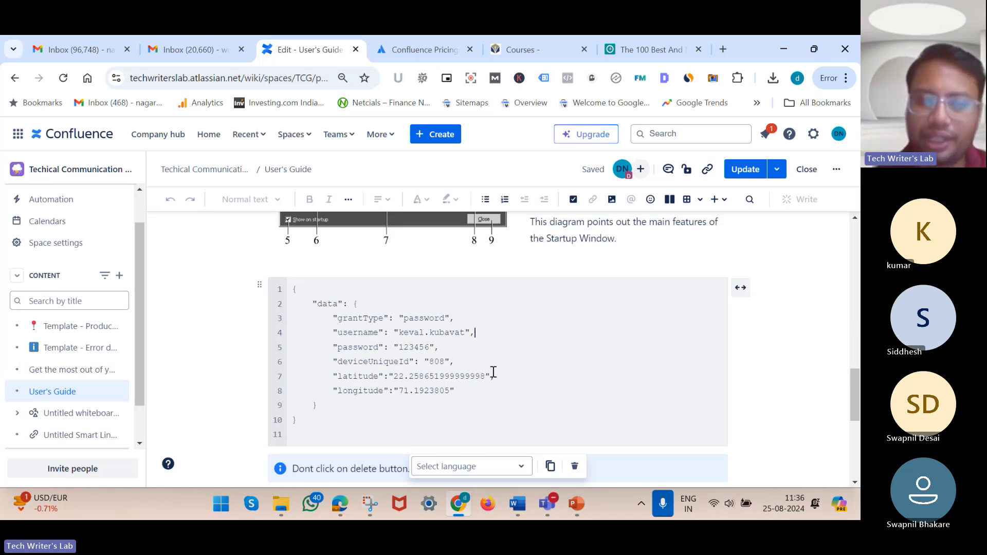
Browse the list of insertable elements from Code snippet to Jira timeline, and close it without inserting anything
scroll(494, 372, "down", 1)
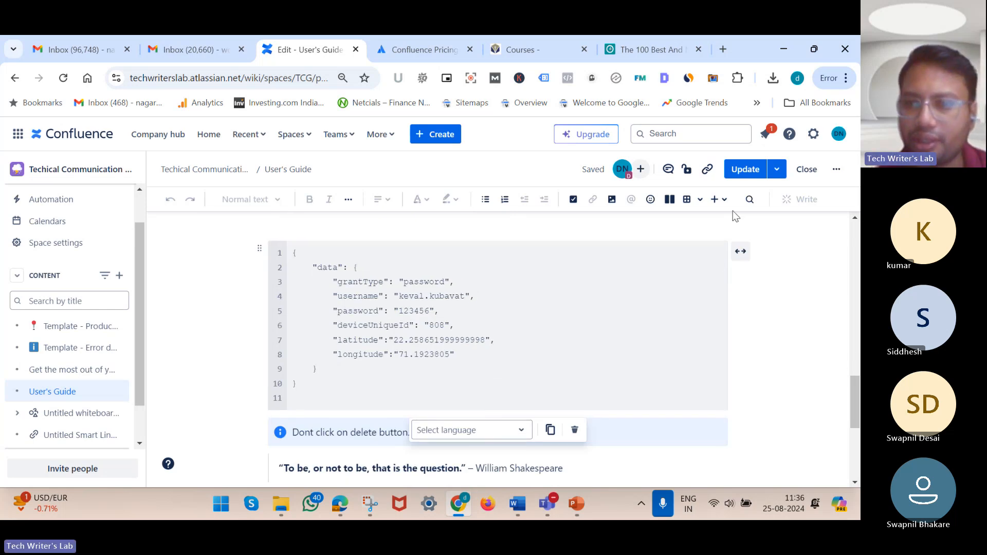
left_click(720, 201)
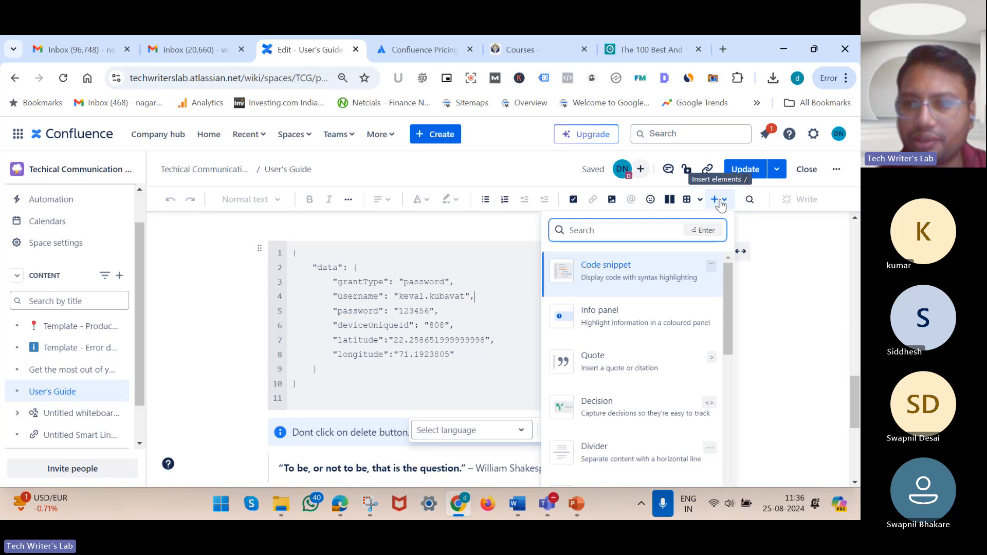
scroll(638, 353, "down", 5)
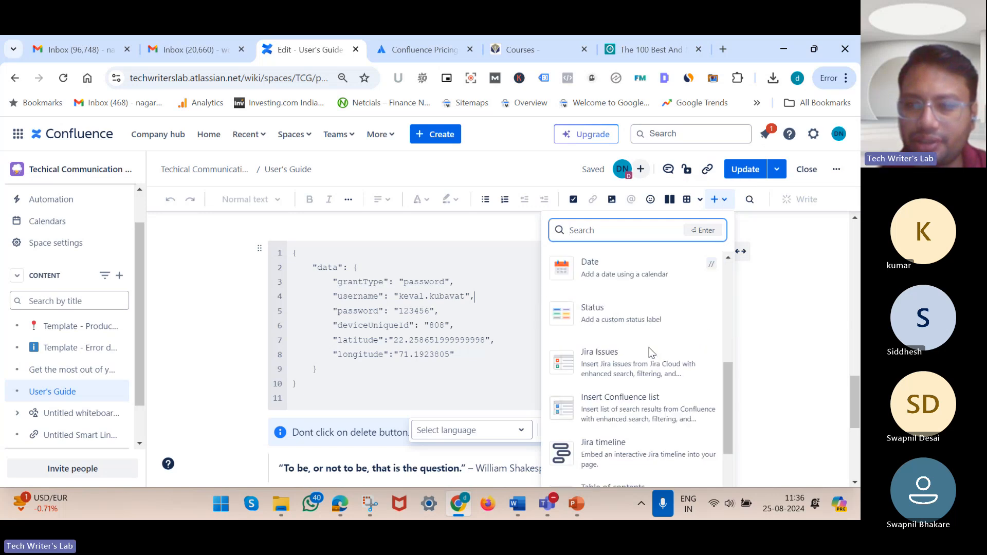
scroll(649, 353, "up", 2)
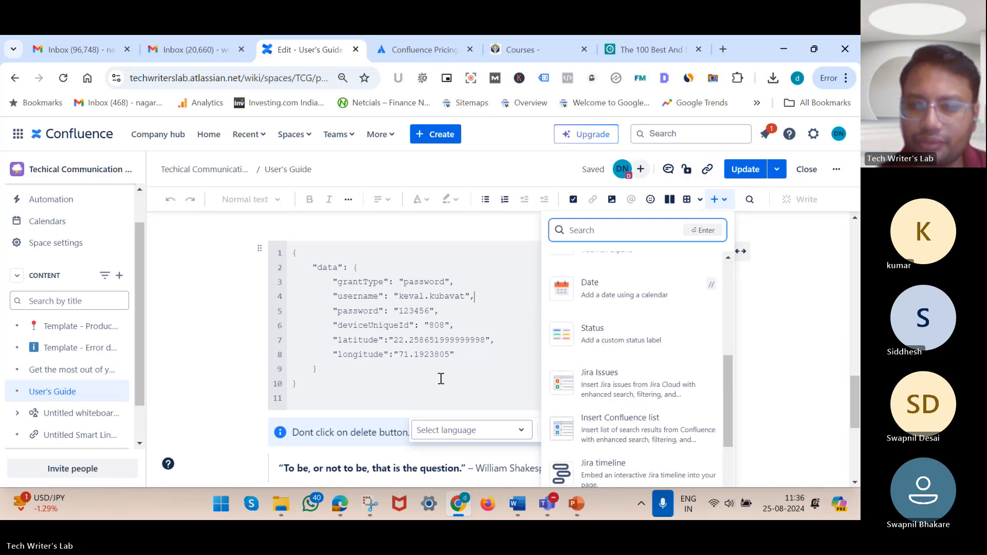
left_click(796, 343)
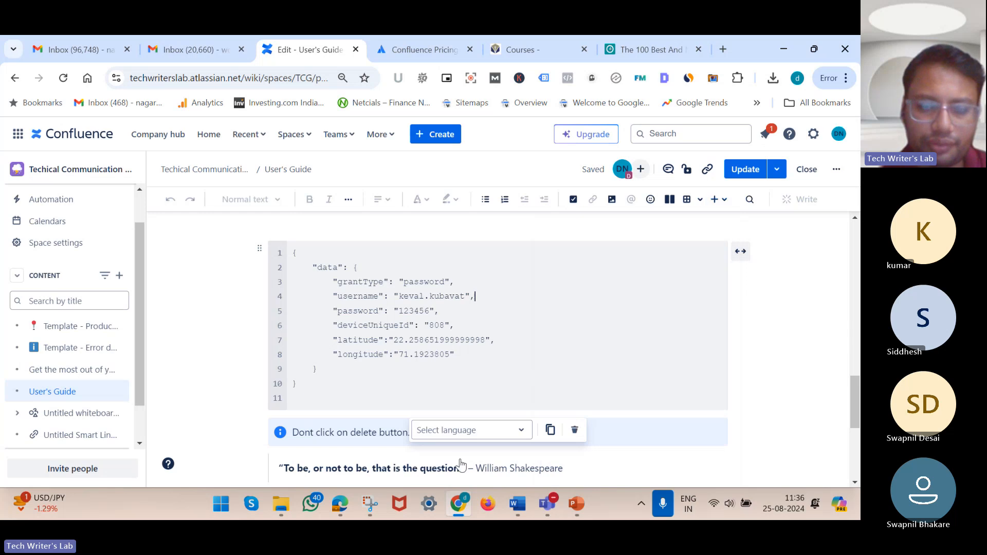
Switch to PowerPoint, present the Macros and Available Macros slides (30 and 31), and end the show
left_click(588, 517)
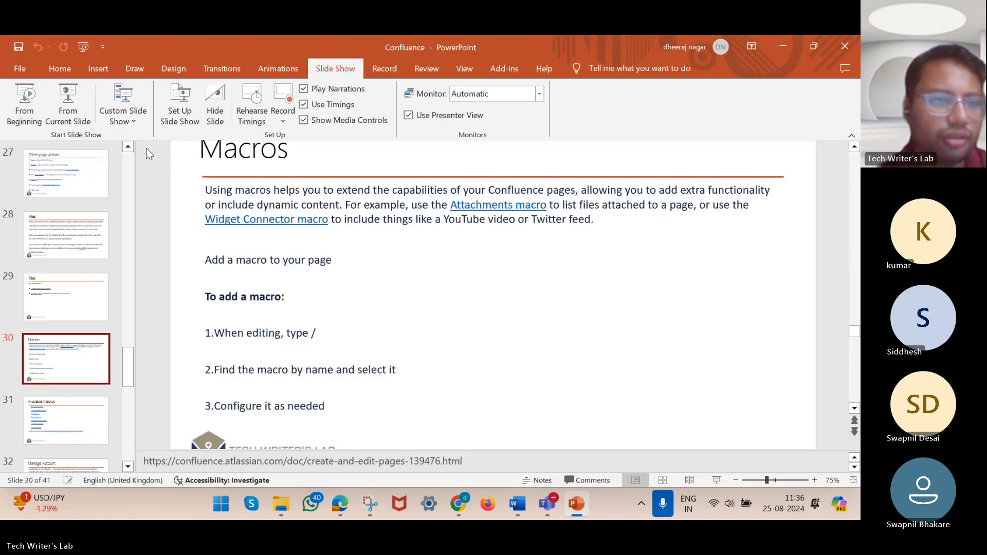
left_click(79, 115)
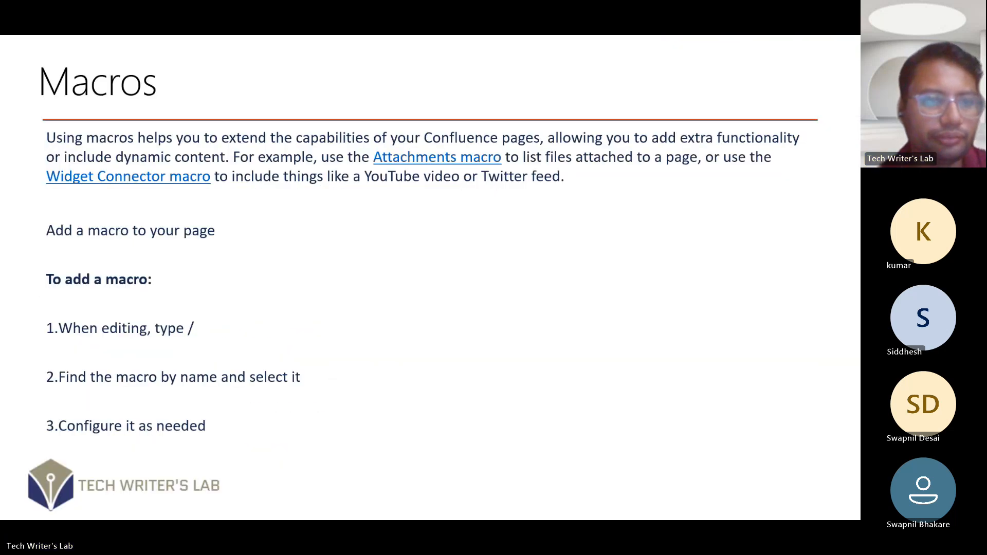
key("Right")
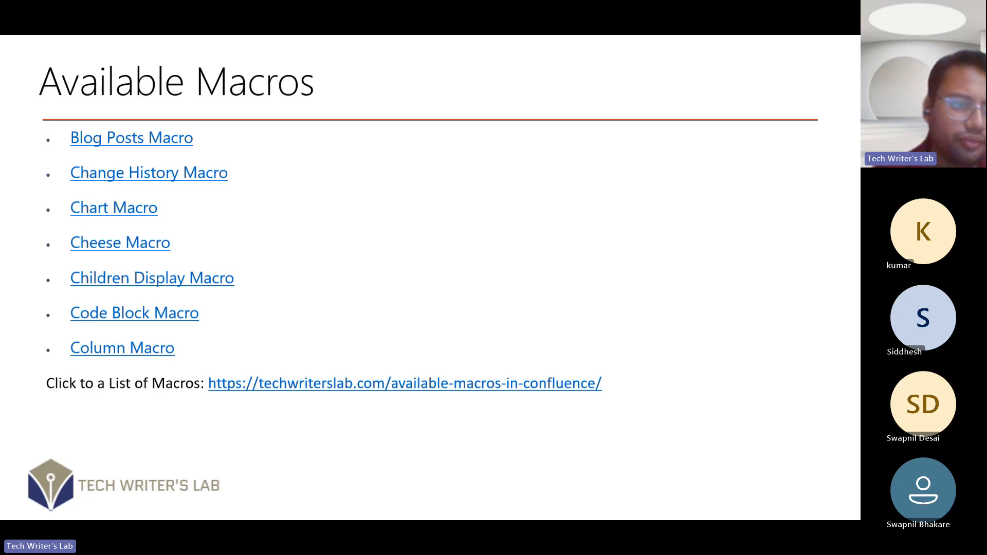
key("Escape")
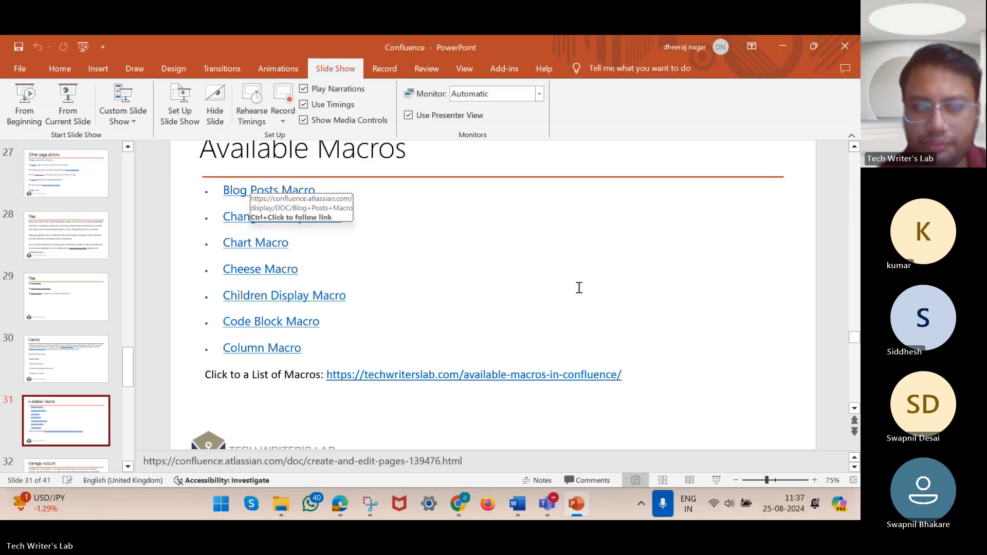
Open the slide's list-of-macros link in the browser, and read the Blog Posts Macro documentation from that list
right_click(586, 371)
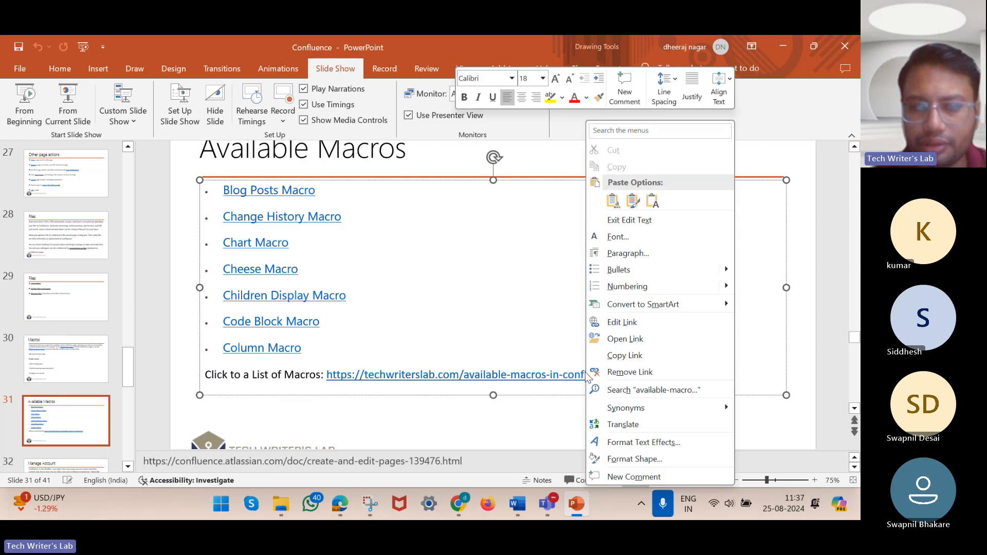
left_click(659, 340)
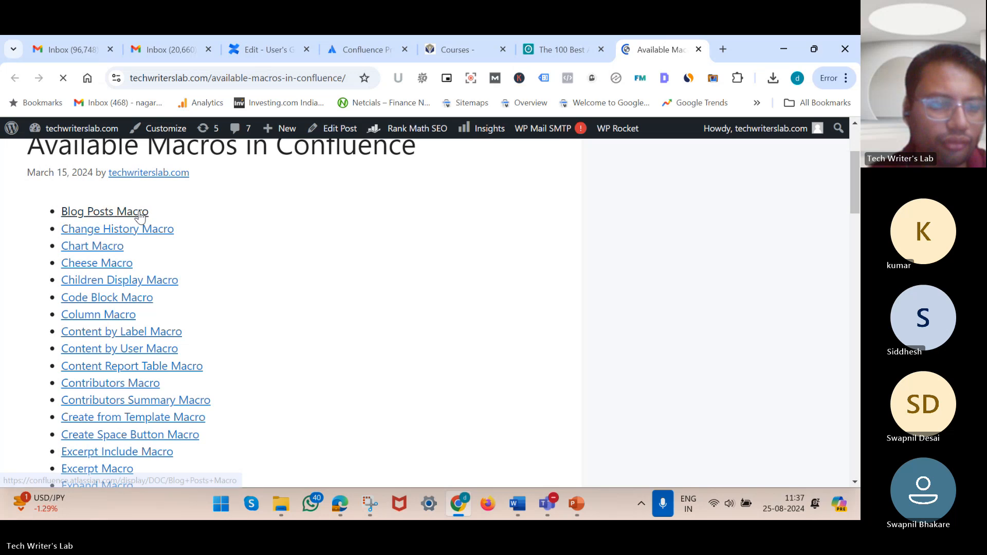
left_click(141, 212)
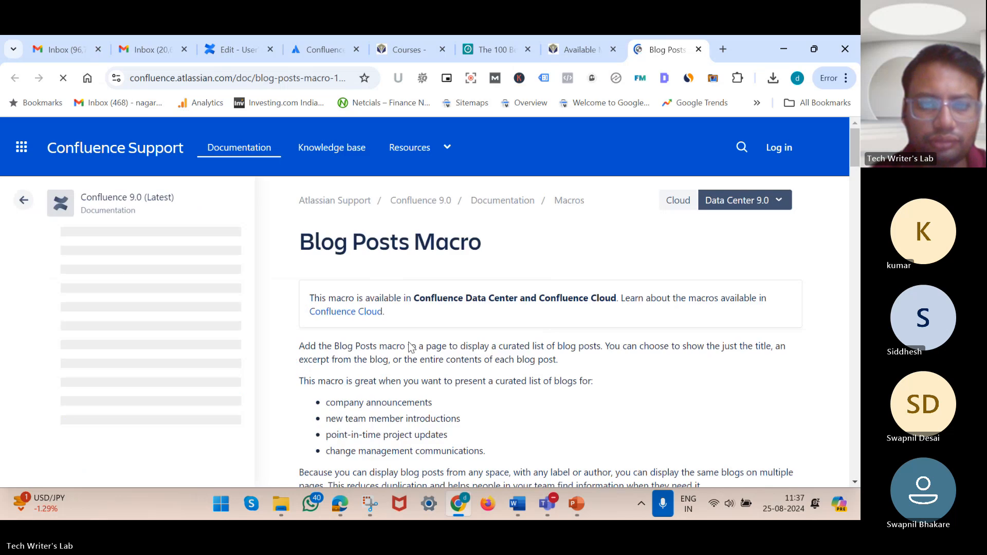
scroll(411, 348, "down", 2)
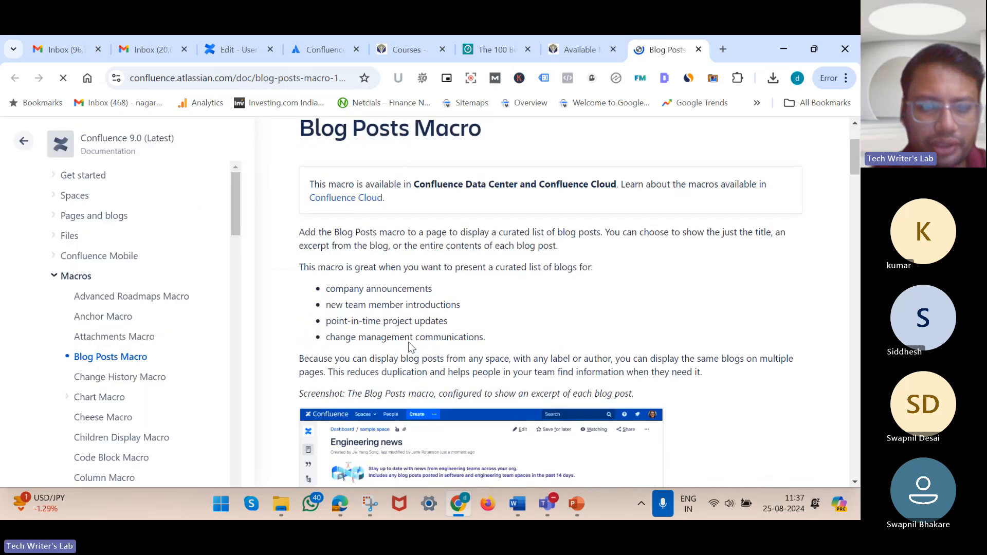
scroll(412, 348, "down", 7)
scroll(410, 343, "down", 4)
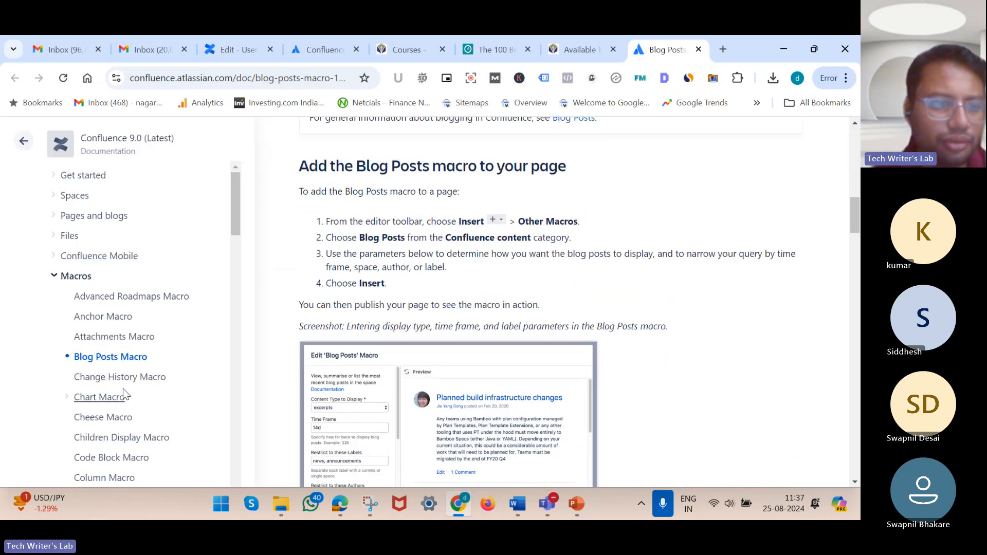
Open the Anchor Macro documentation and review its instructions, linking steps and parameters through to the related content
left_click(125, 315)
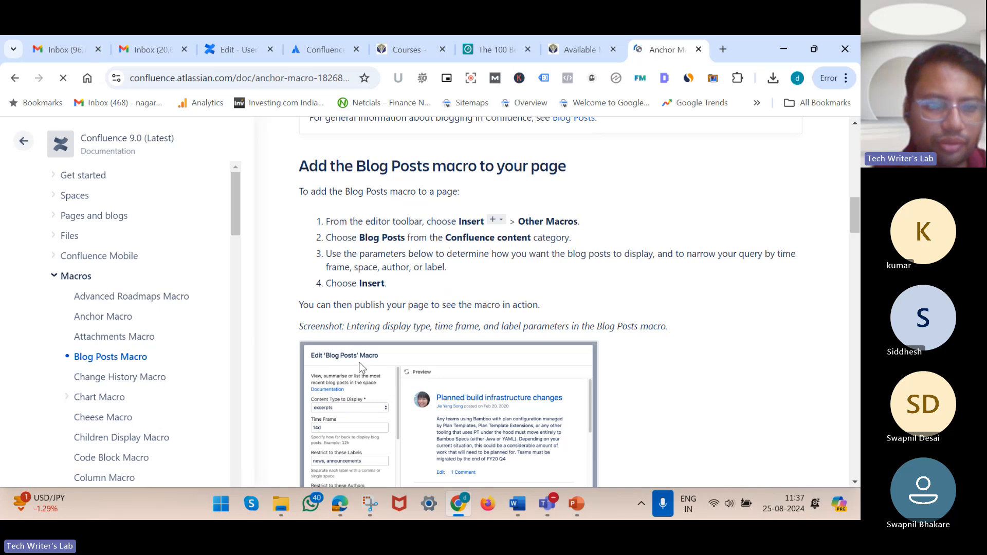
scroll(362, 368, "down", 6)
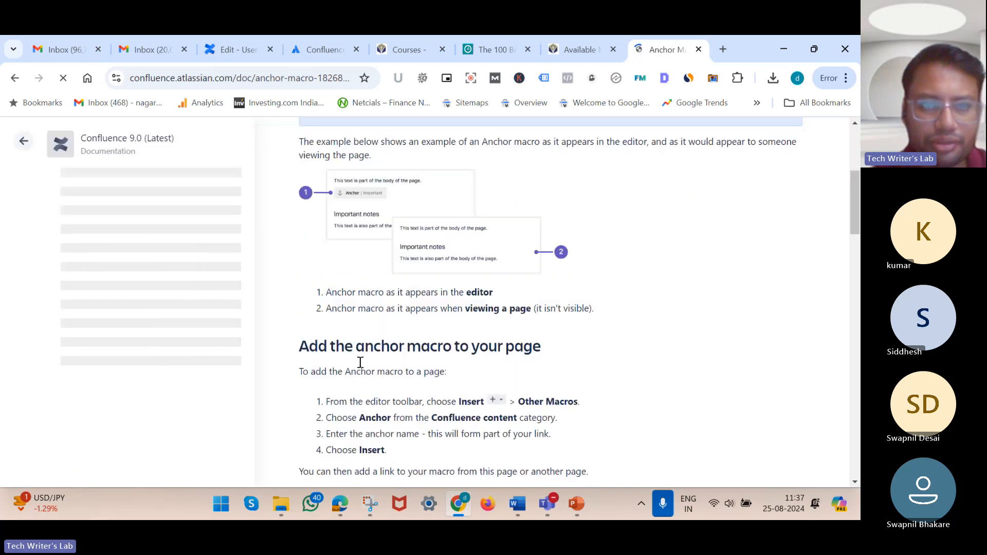
scroll(360, 362, "down", 1)
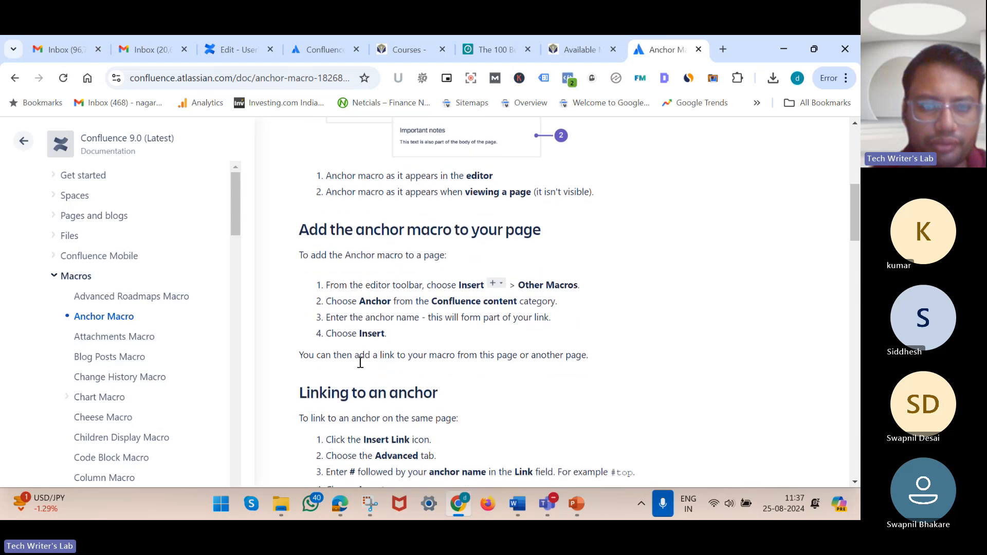
scroll(362, 364, "down", 1)
scroll(676, 321, "down", 4)
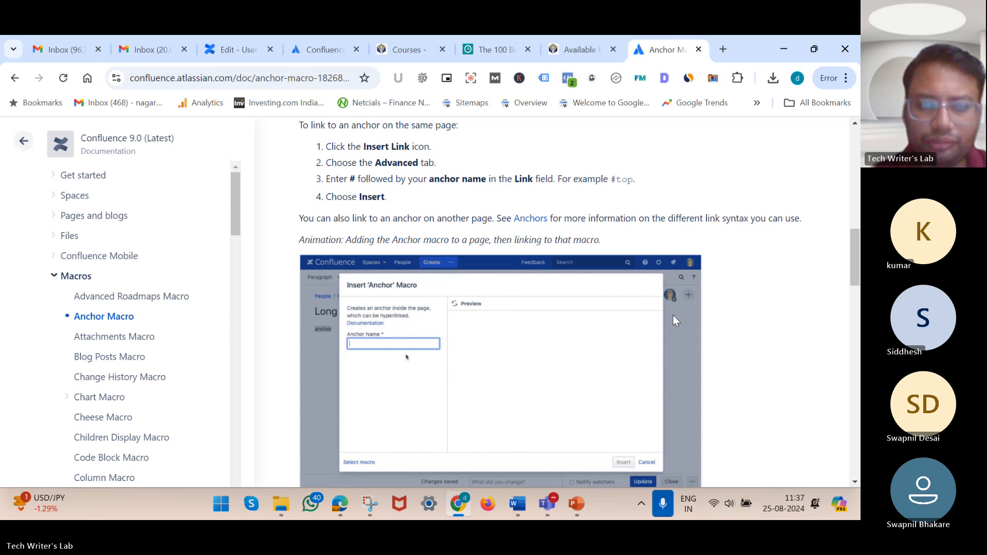
scroll(674, 316, "down", 4)
scroll(673, 315, "down", 12)
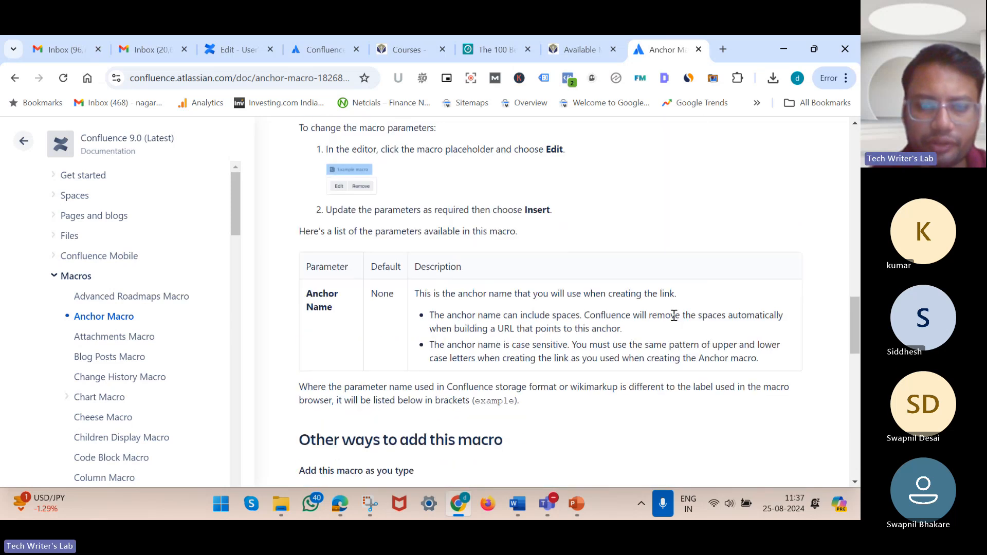
scroll(180, 402, "down", 3)
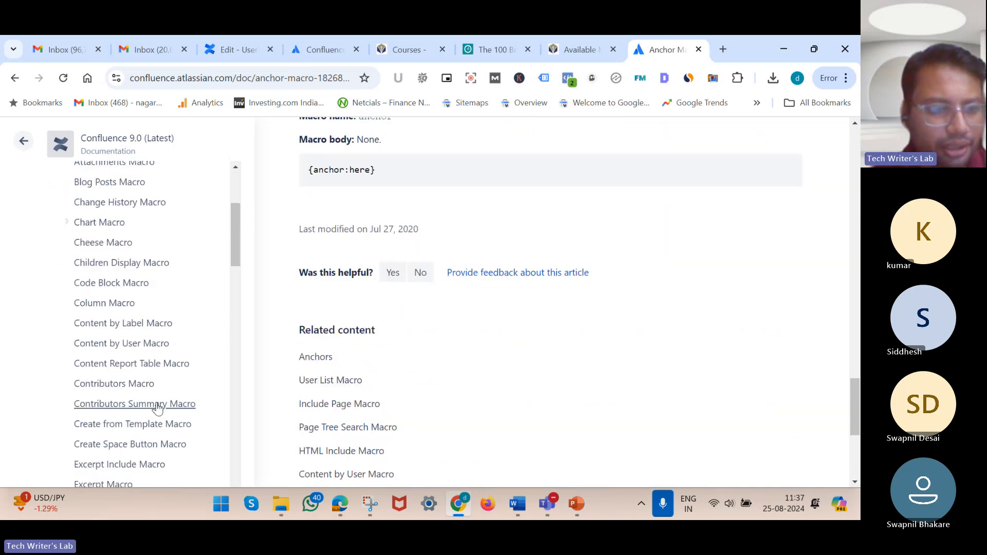
Open the Column Macro documentation and review how to add the macro and change its parameters
left_click(103, 303)
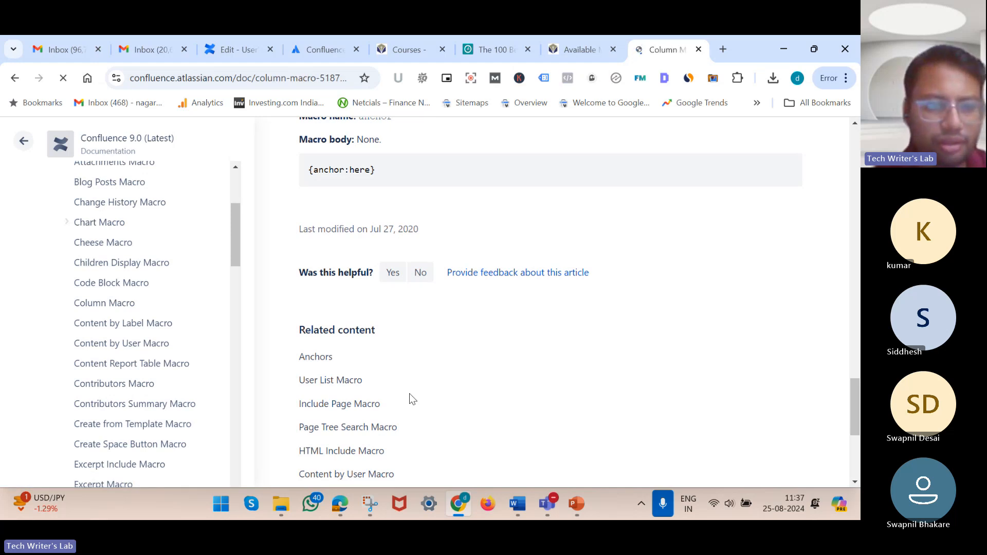
scroll(409, 393, "down", 5)
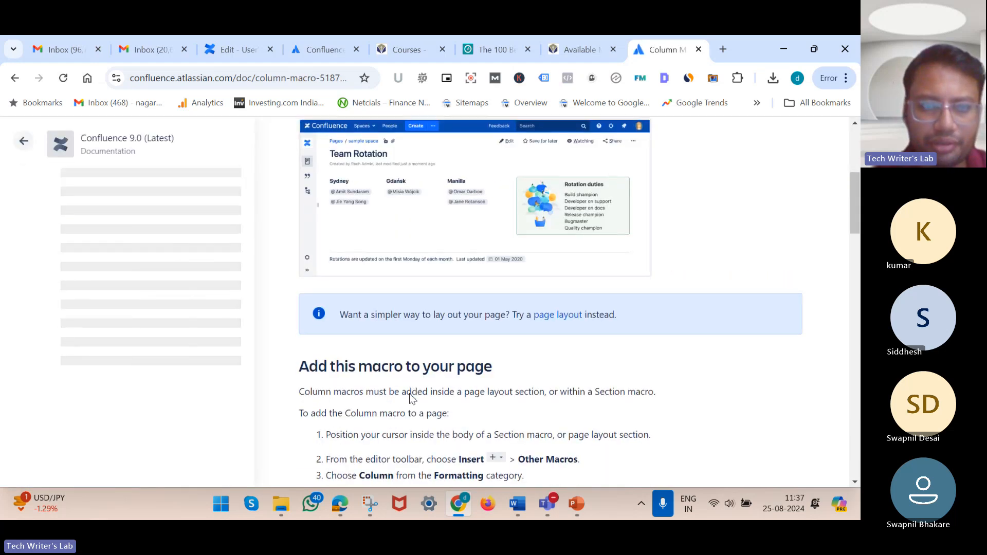
scroll(409, 398, "down", 8)
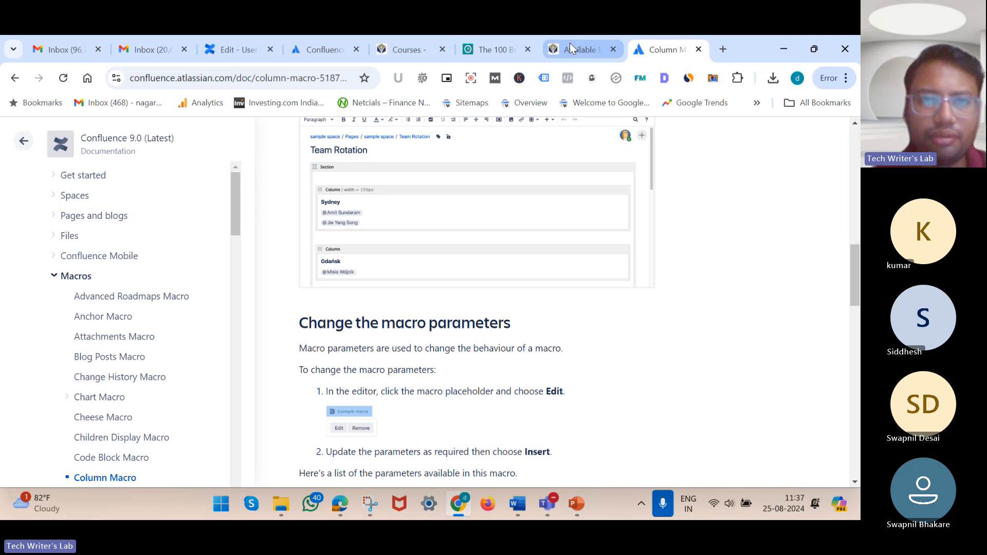
Return to the Available Macros in Confluence page and copy its web address
left_click(570, 46)
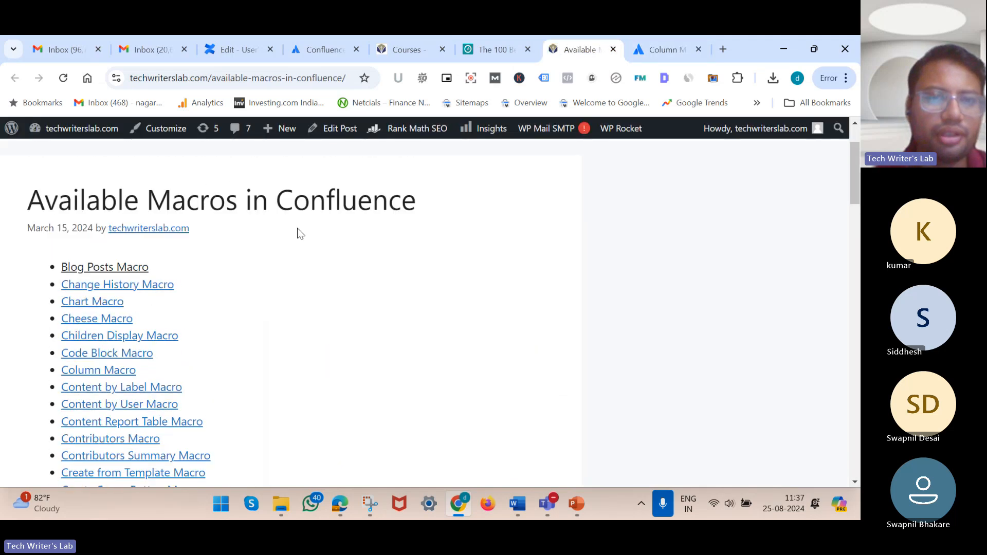
left_click(284, 78)
key("ctrl+c")
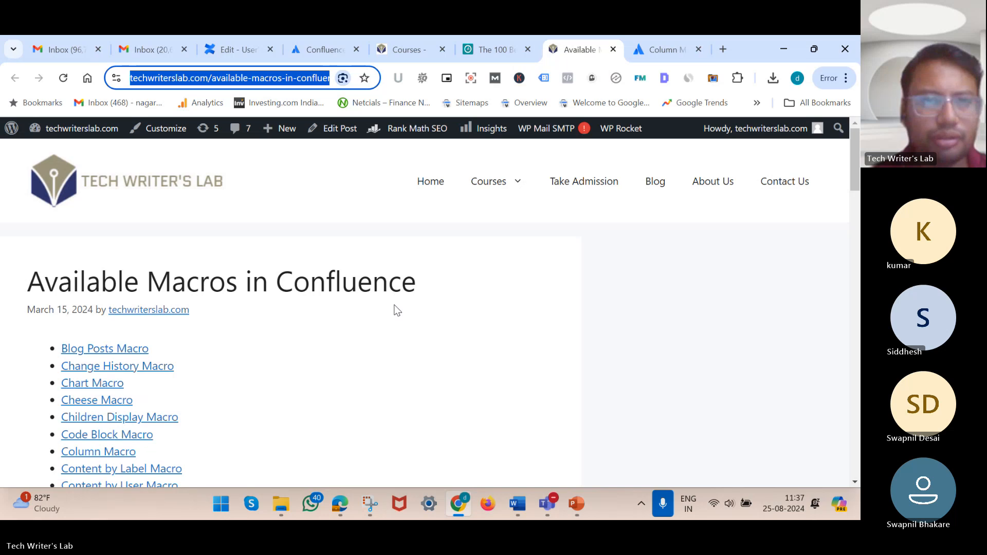
left_click(254, 46)
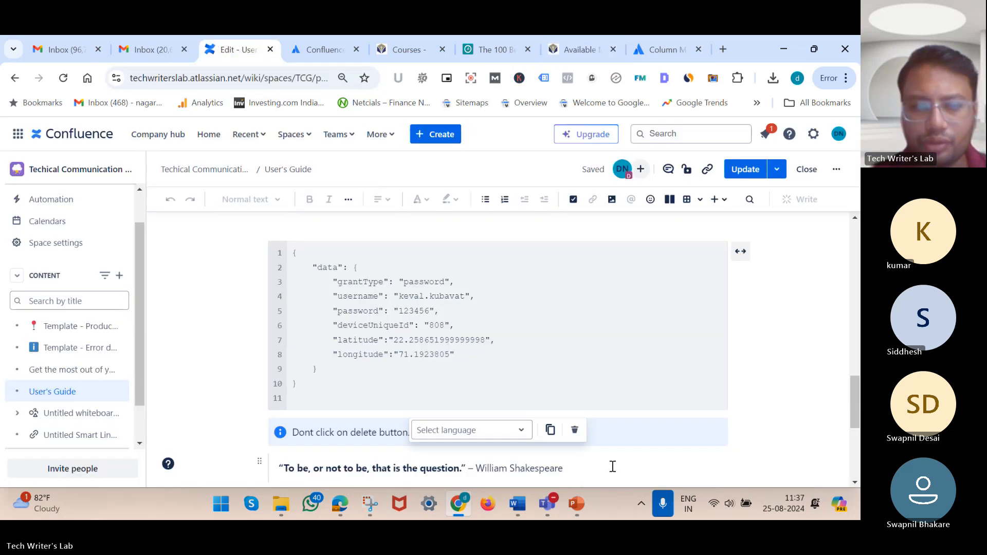
mouse_move(550, 508)
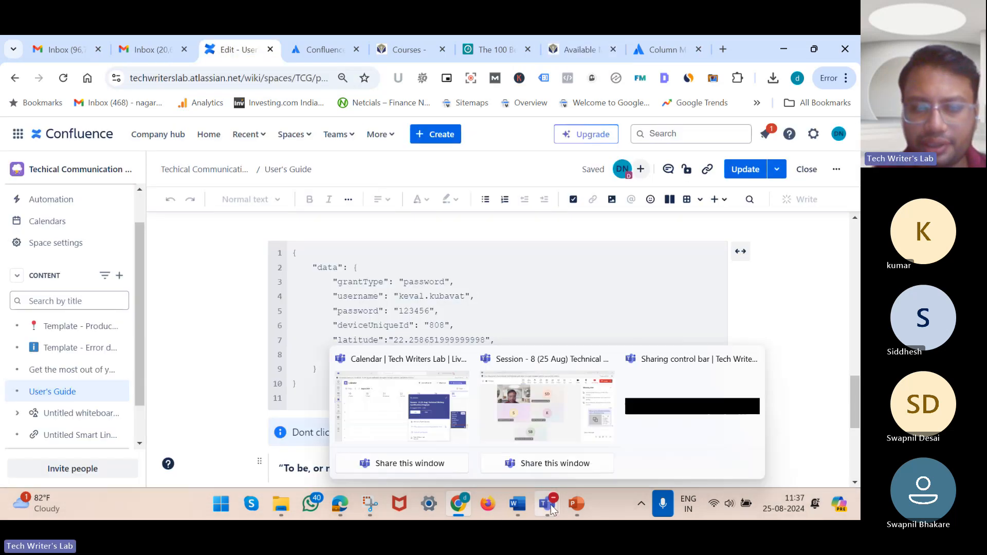
left_click(512, 405)
left_click(719, 431)
key("ctrl+v")
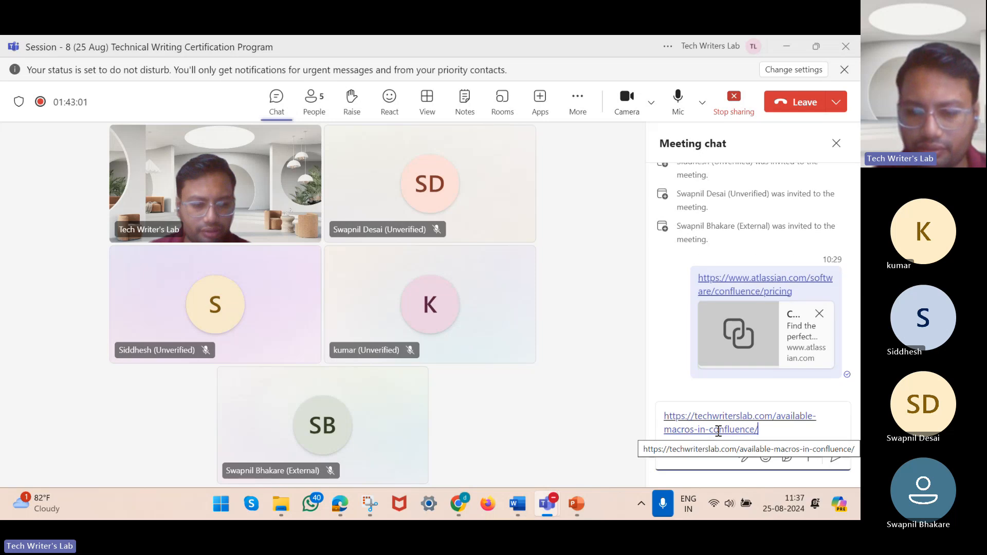
key("Return")
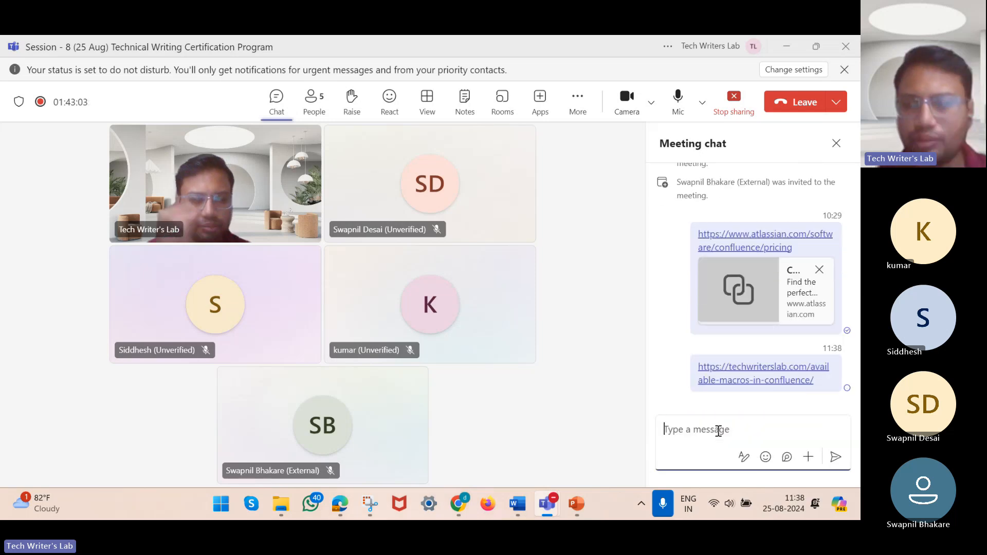
Switch back to PowerPoint and present from the Available Macros slide, advancing to the Manage Account slide
left_click(578, 499)
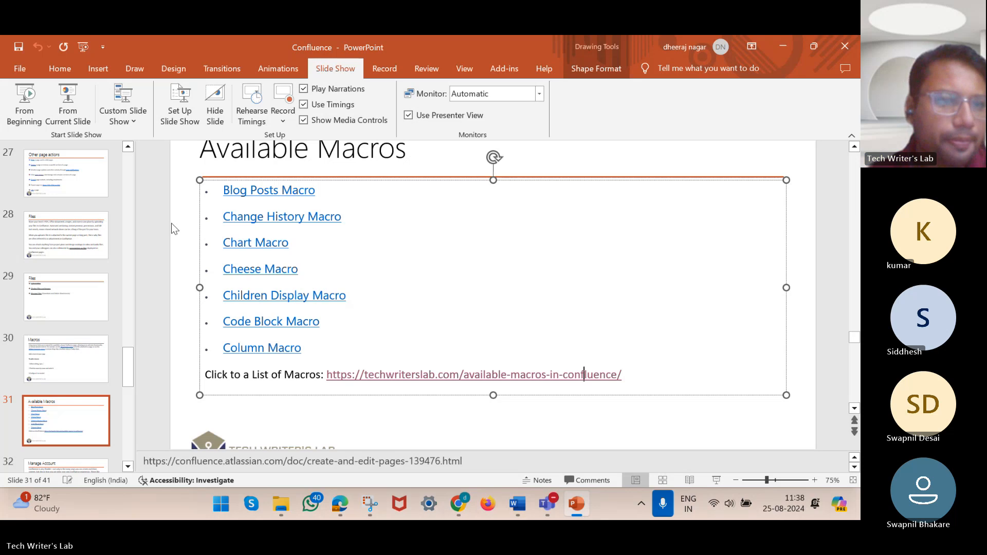
left_click(86, 109)
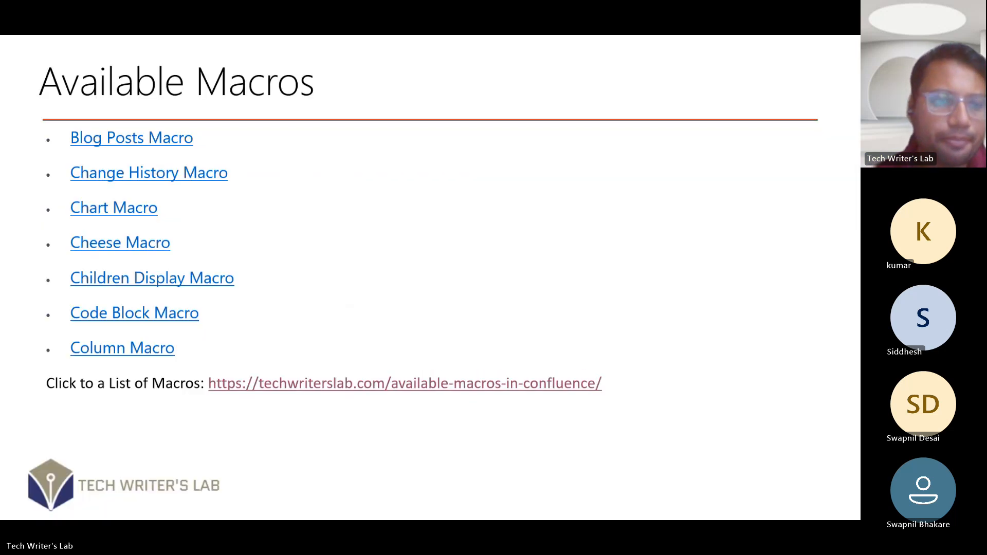
key("Right")
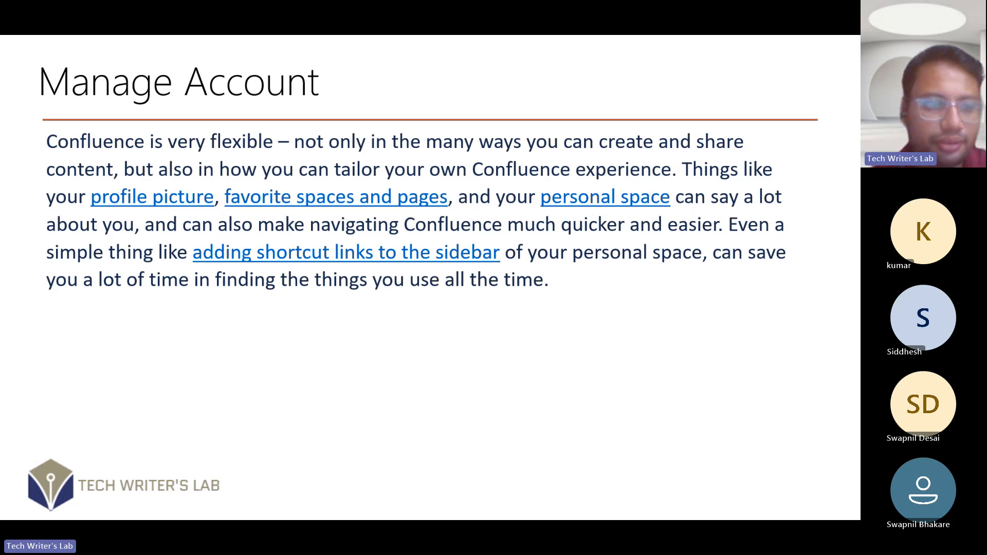
Advance to the Your Profile and Settings slide, end the show, switch to Chrome and open Manage Account from Confluence
key("Right")
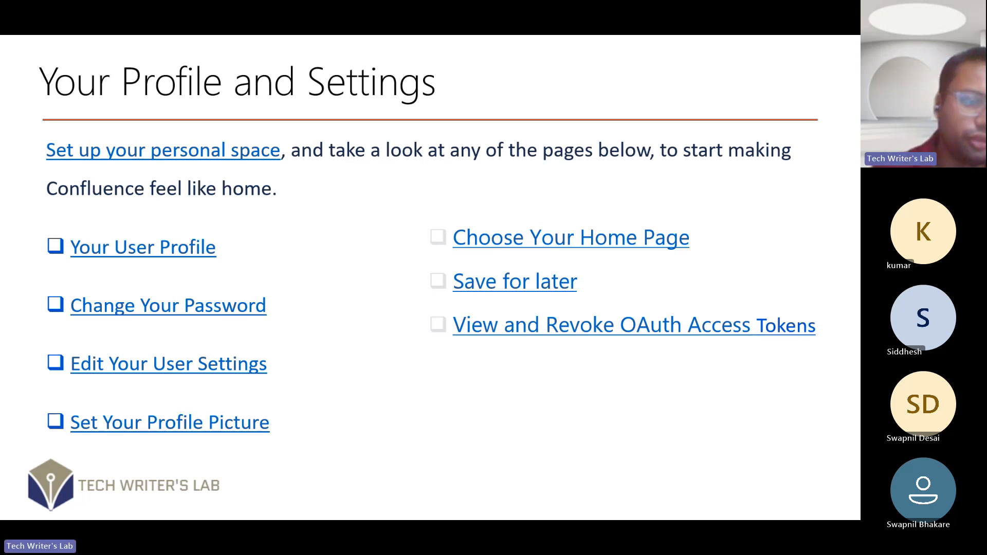
key("Escape")
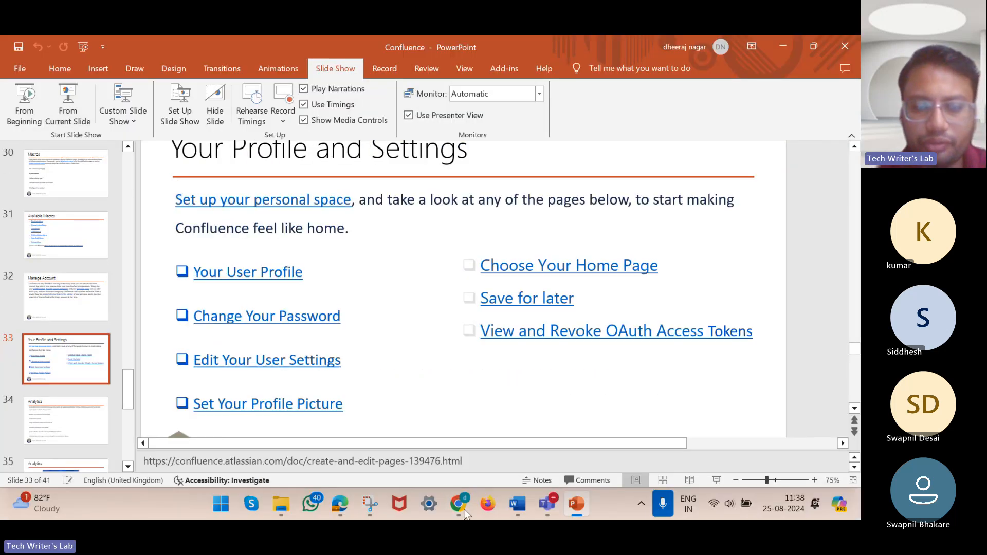
left_click(462, 503)
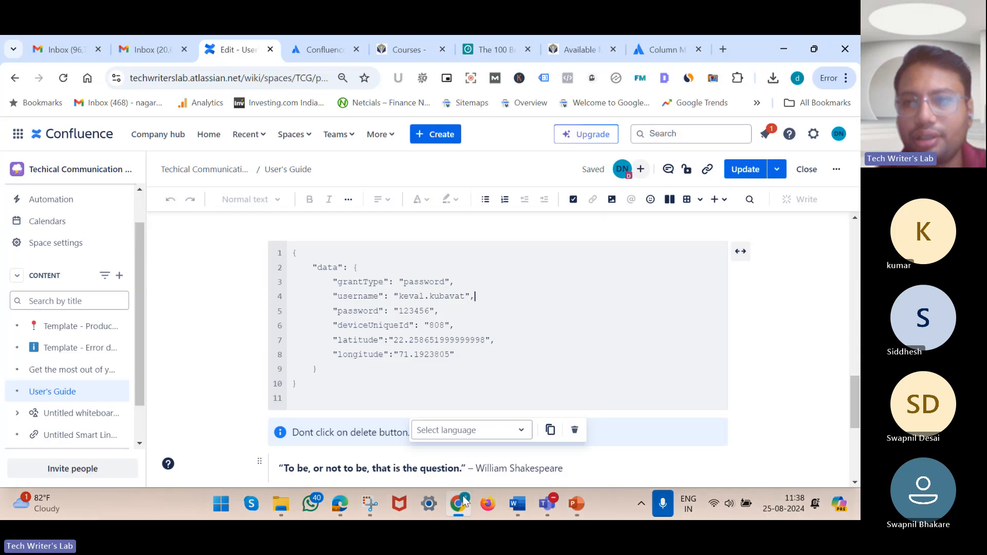
left_click(839, 134)
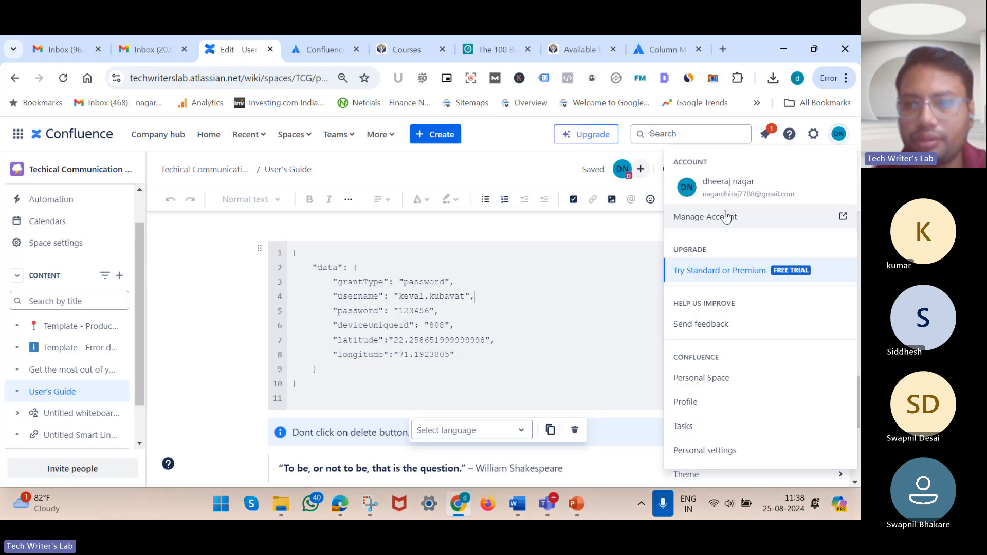
left_click(711, 218)
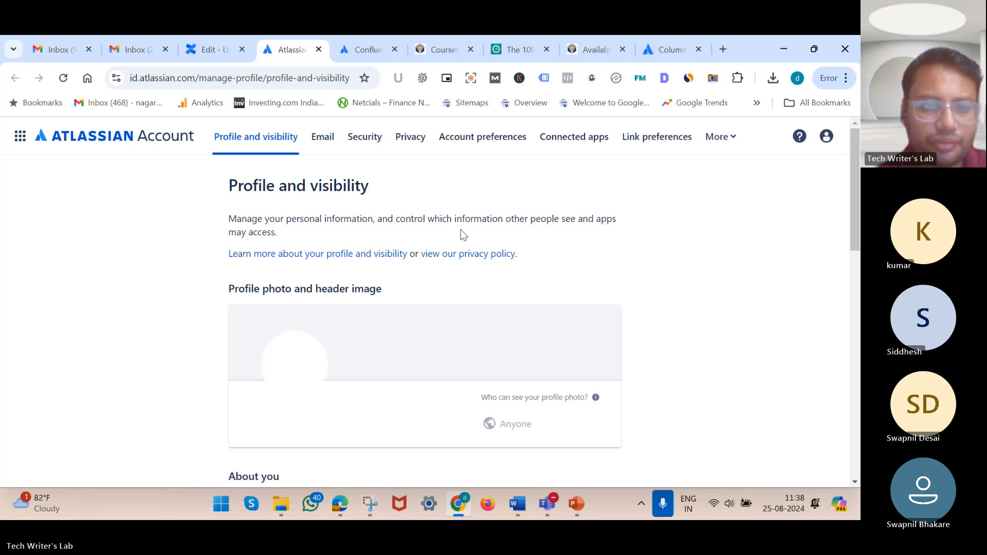
Show the options for updating the header image and the profile photo in Profile and visibility
scroll(480, 329, "down", 2)
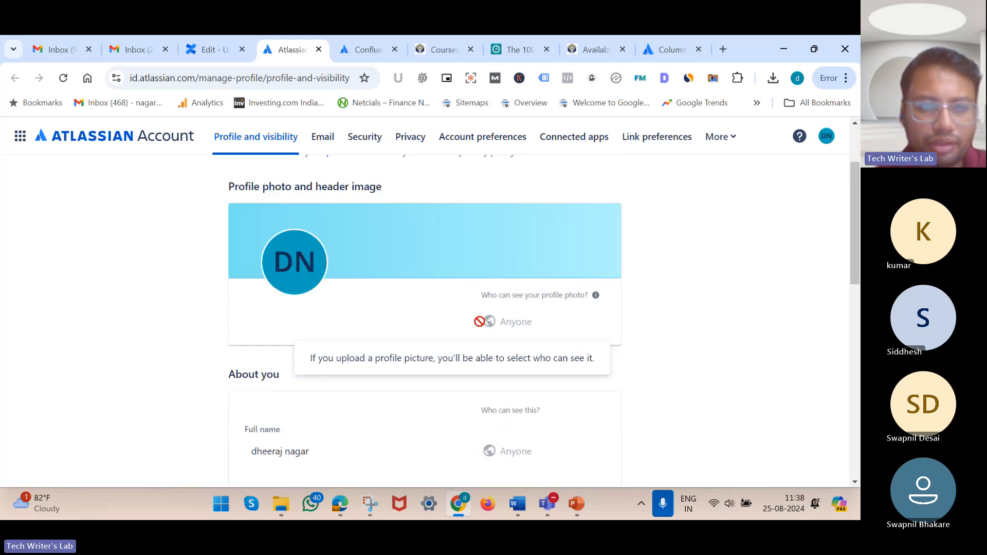
left_click(430, 239)
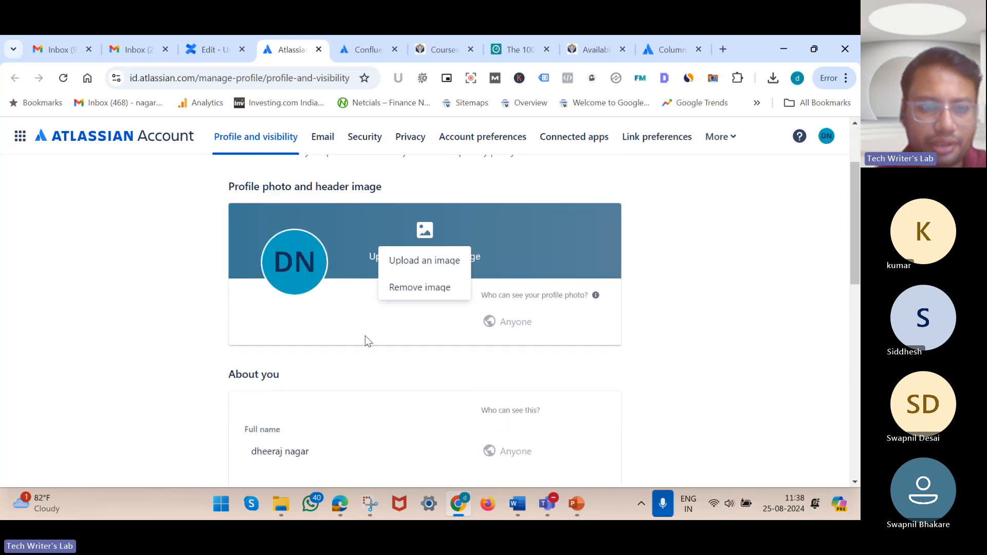
left_click(294, 262)
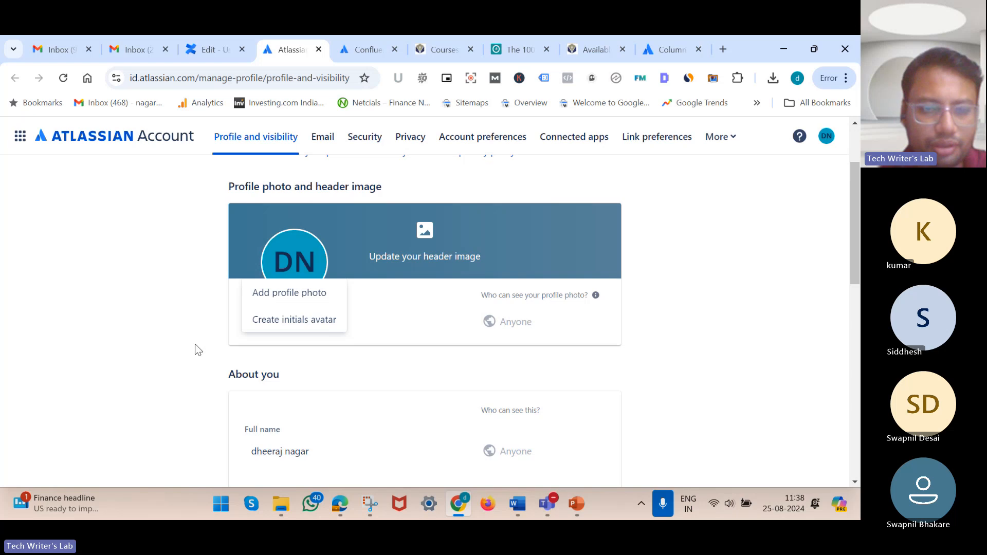
Replace the public name in the About you section with the account holder's name in capitalised form and save it
scroll(196, 348, "down", 3)
scroll(293, 357, "down", 3)
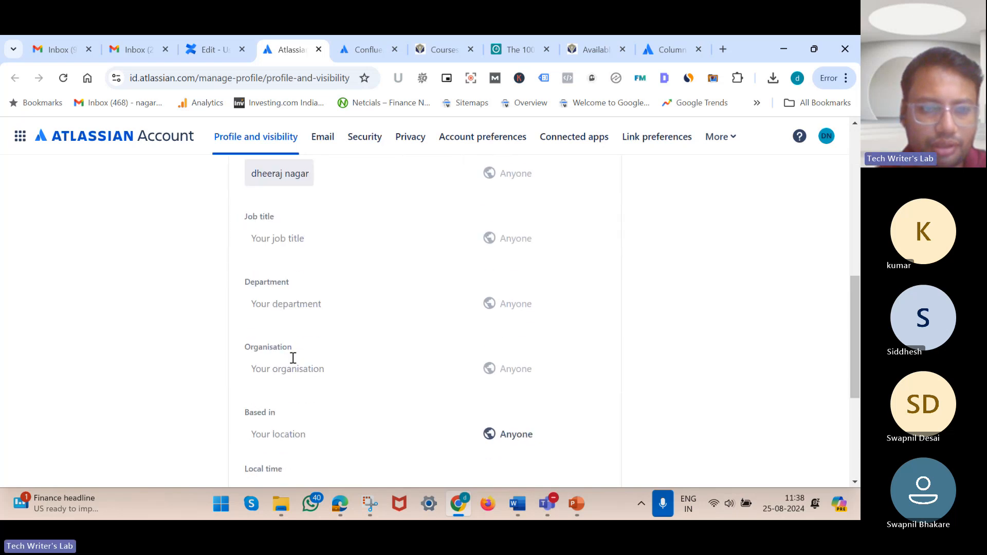
scroll(276, 249, "up", 1)
left_click(277, 253)
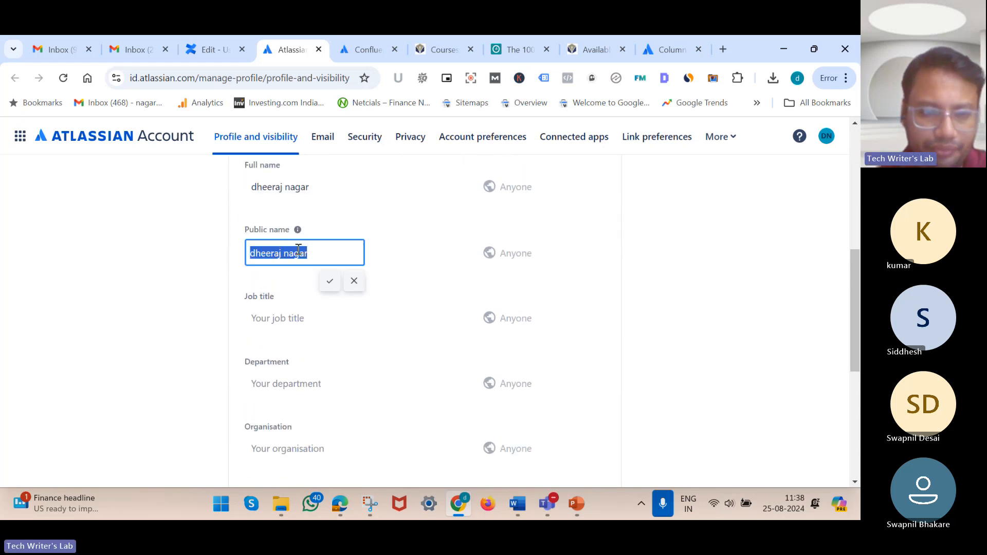
type("Dheeraj Nagar")
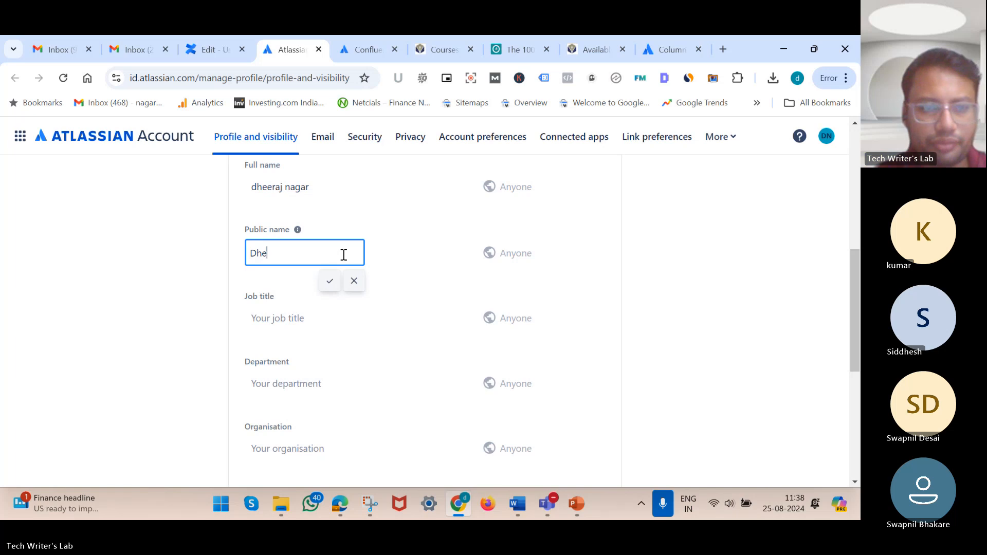
left_click(329, 281)
Review the remaining profile and contact fields, the Email settings and the Security settings for changing the password
scroll(401, 350, "down", 1)
scroll(400, 349, "down", 5)
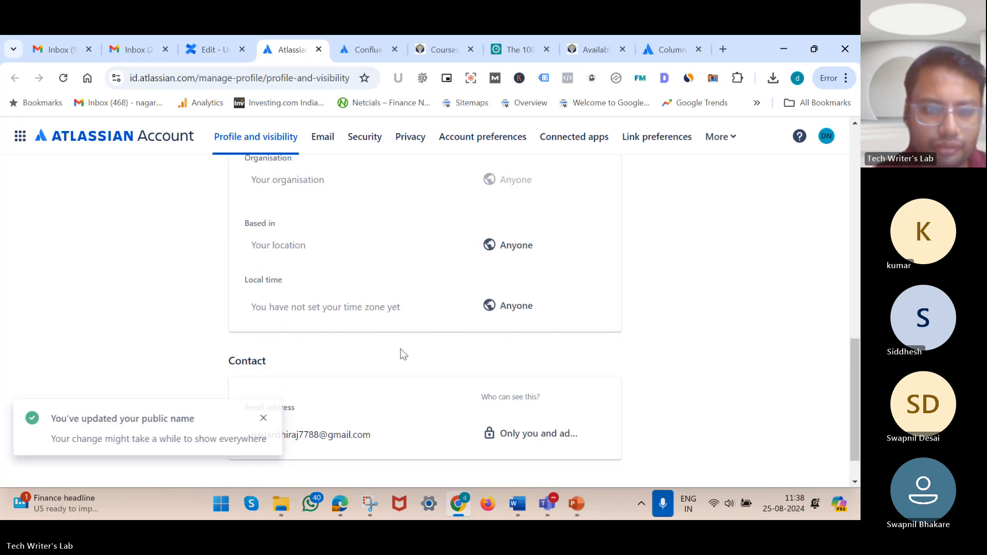
scroll(400, 349, "up", 13)
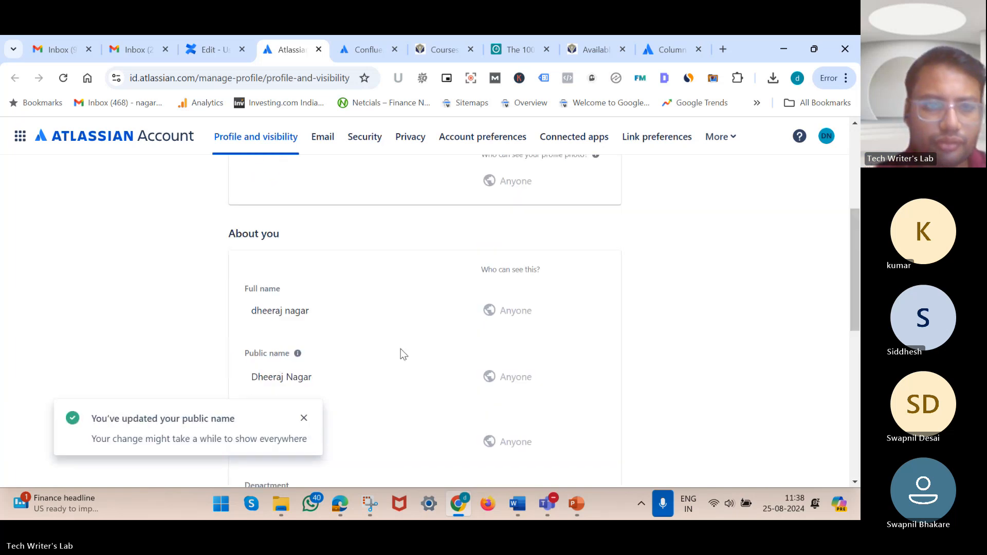
left_click(323, 136)
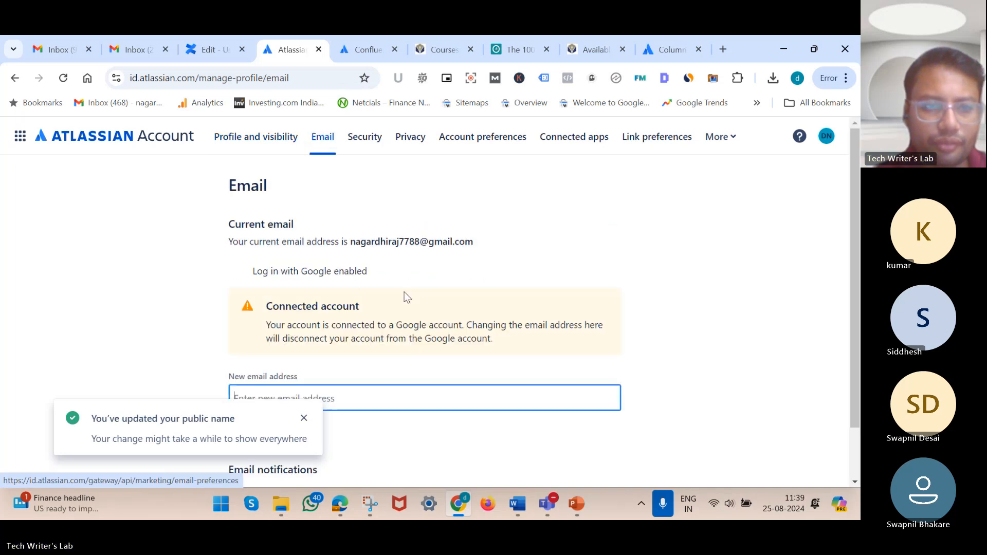
scroll(374, 368, "down", 1)
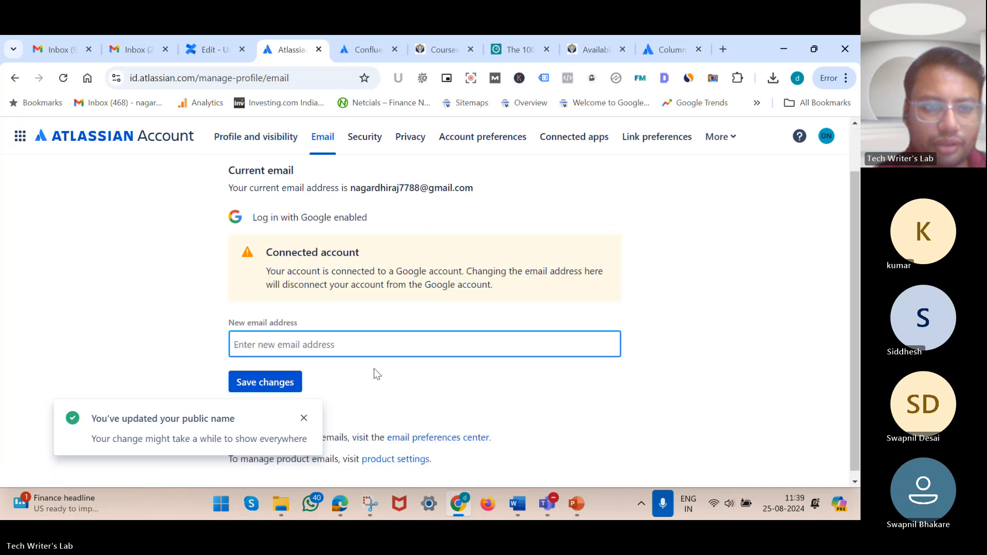
left_click(365, 136)
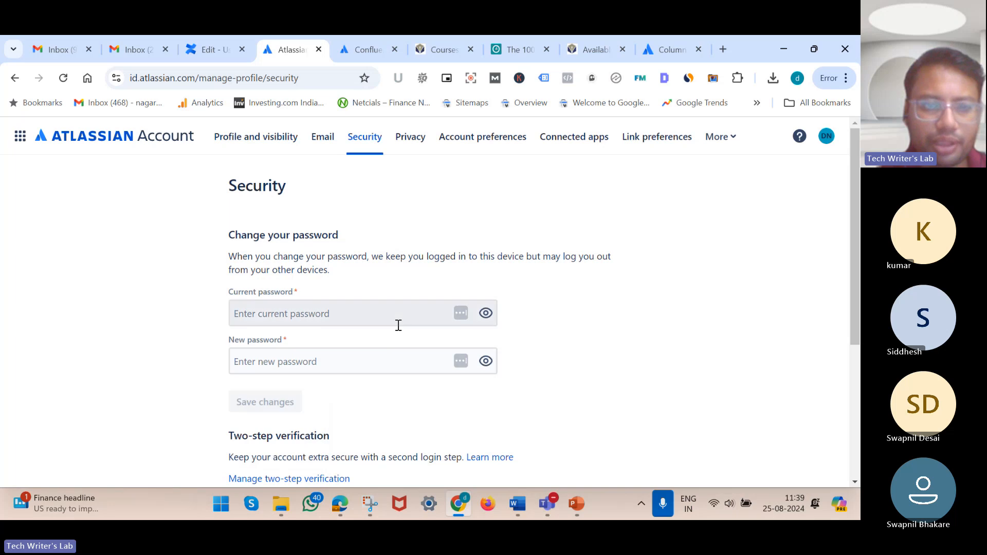
scroll(396, 325, "down", 1)
Look through the Privacy, Account preferences, Connected apps and Link preferences pages and return to Profile and visibility
left_click(412, 137)
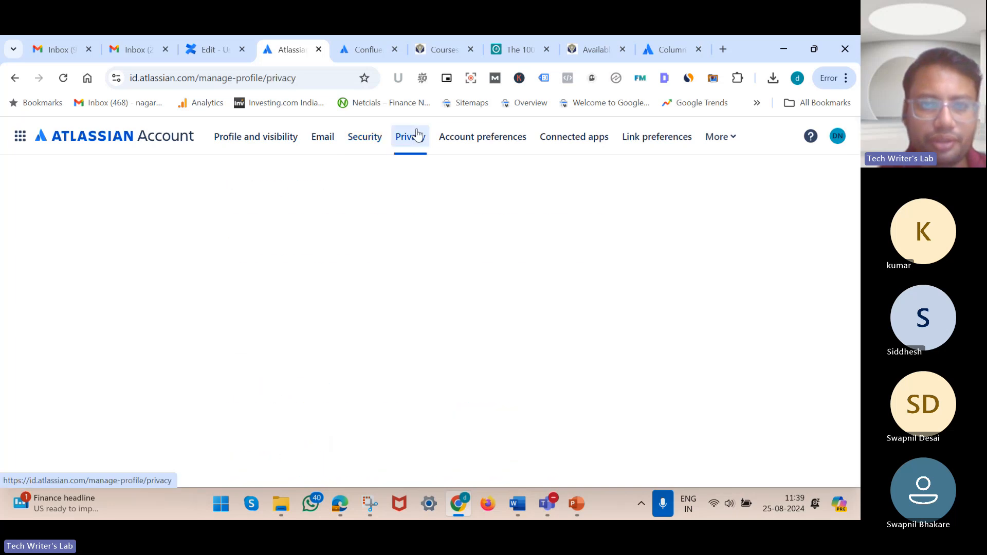
left_click(483, 138)
left_click(554, 142)
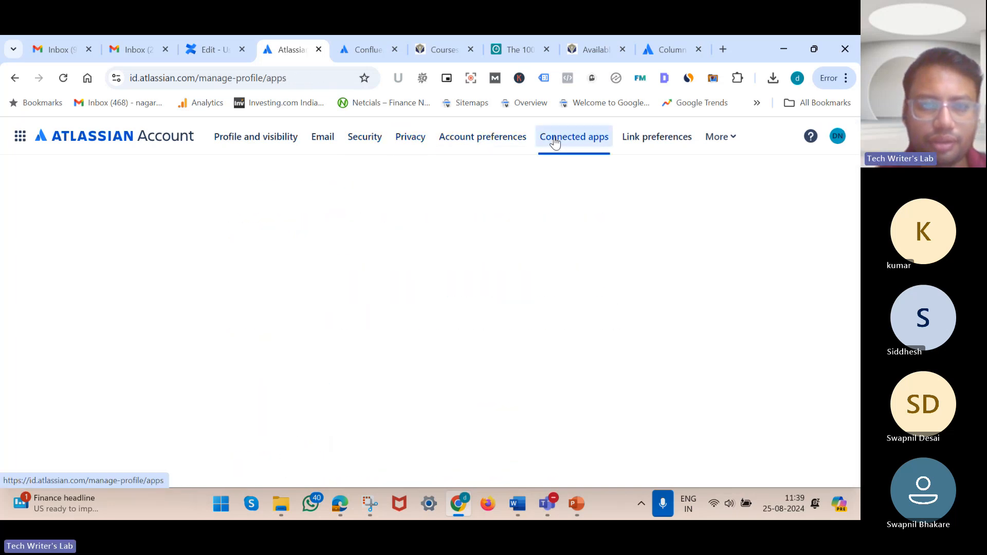
left_click(641, 147)
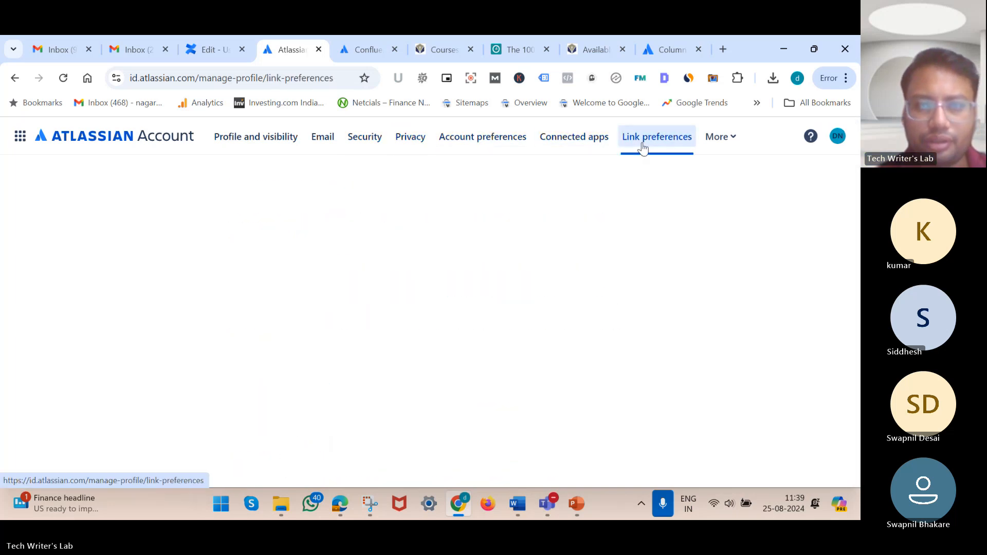
left_click(720, 137)
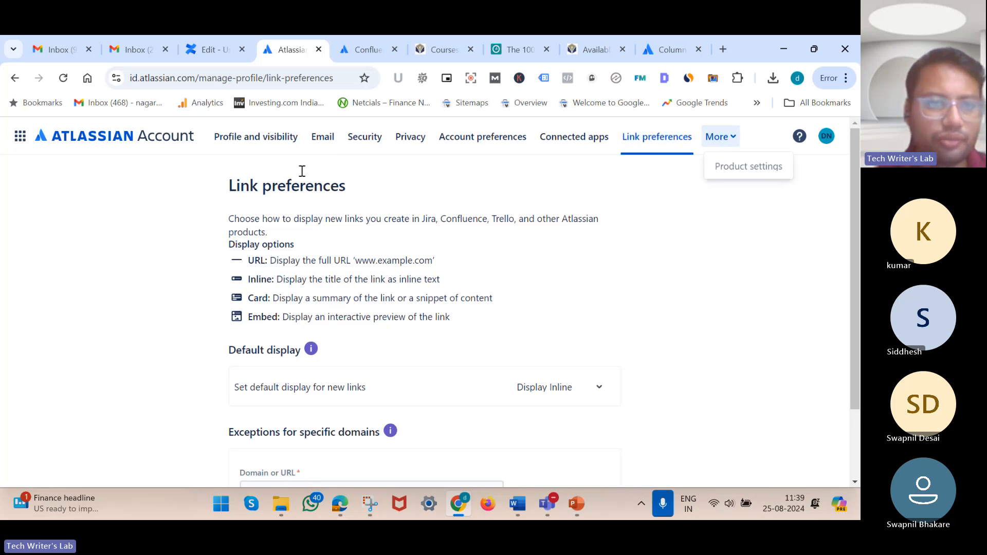
left_click(212, 140)
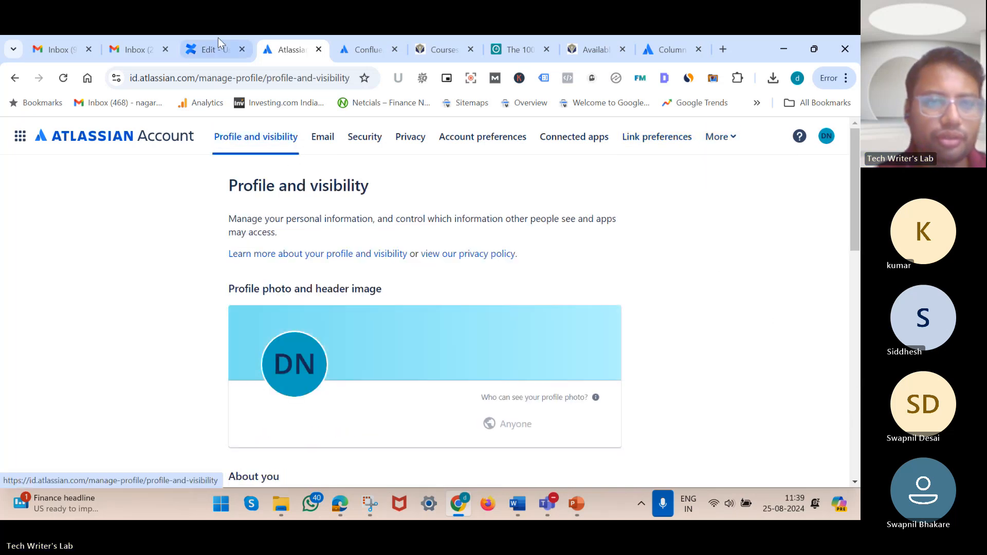
Go back to the Confluence User's Guide page and open Manage Account again from the account options
left_click(218, 37)
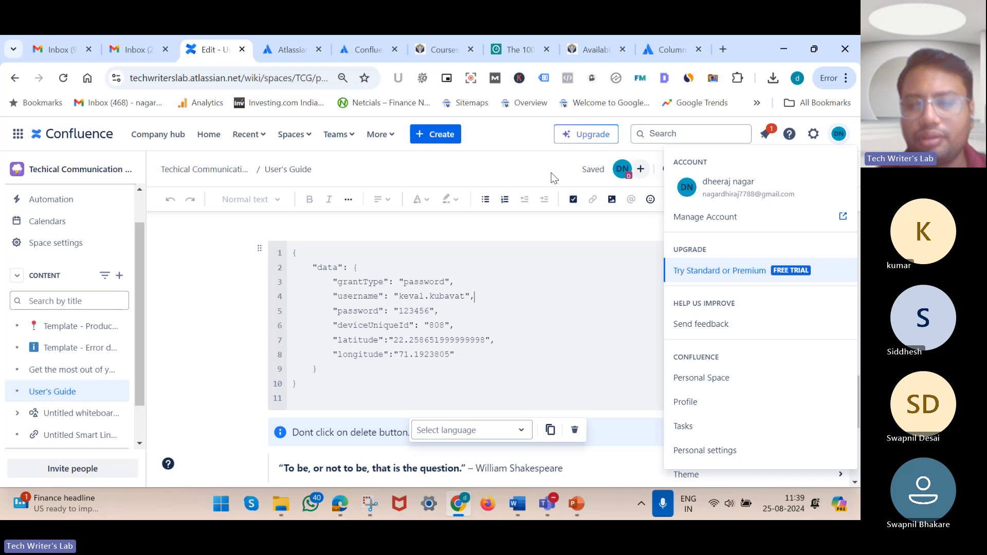
left_click(836, 138)
left_click(836, 138)
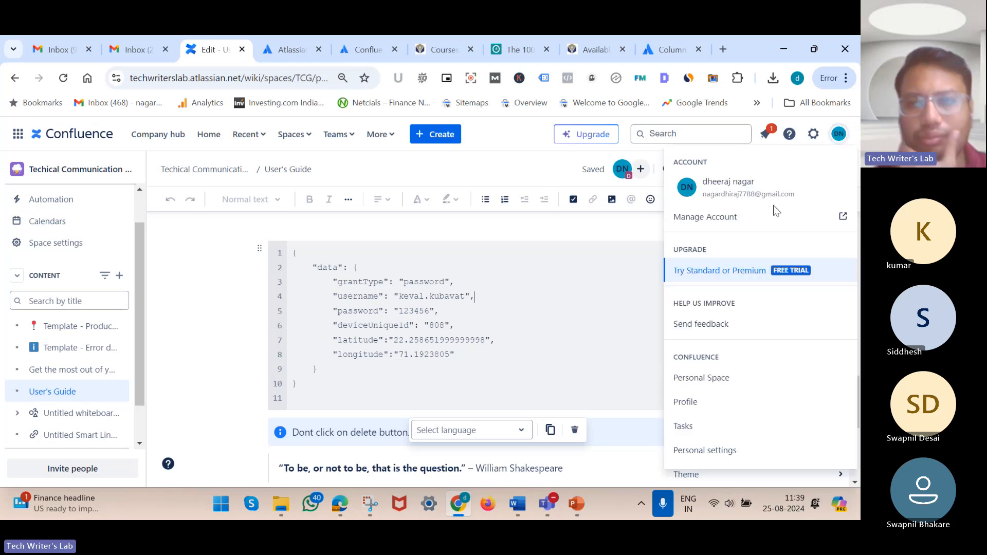
left_click(727, 218)
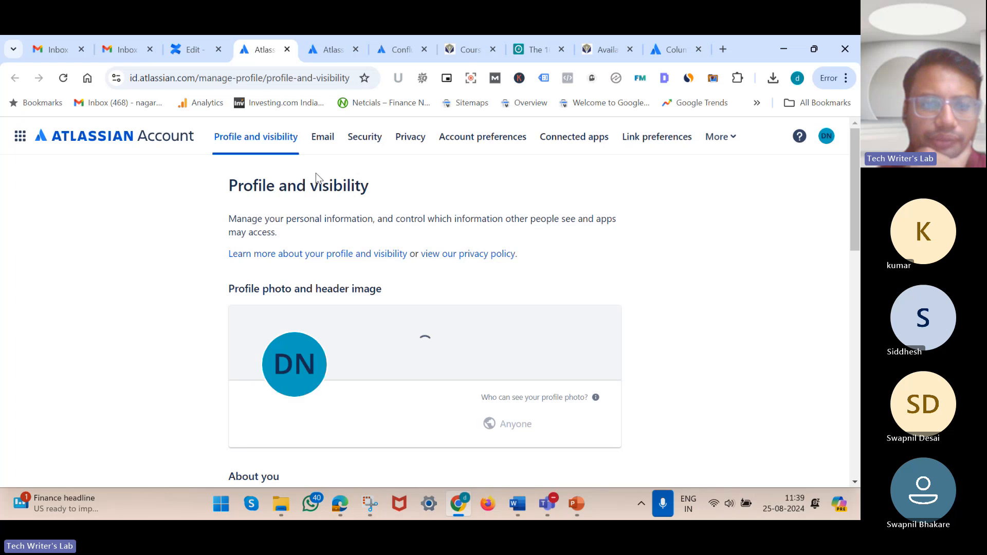
Return to Confluence, open the Personal Space and review its Overview page from start to end
left_click(201, 54)
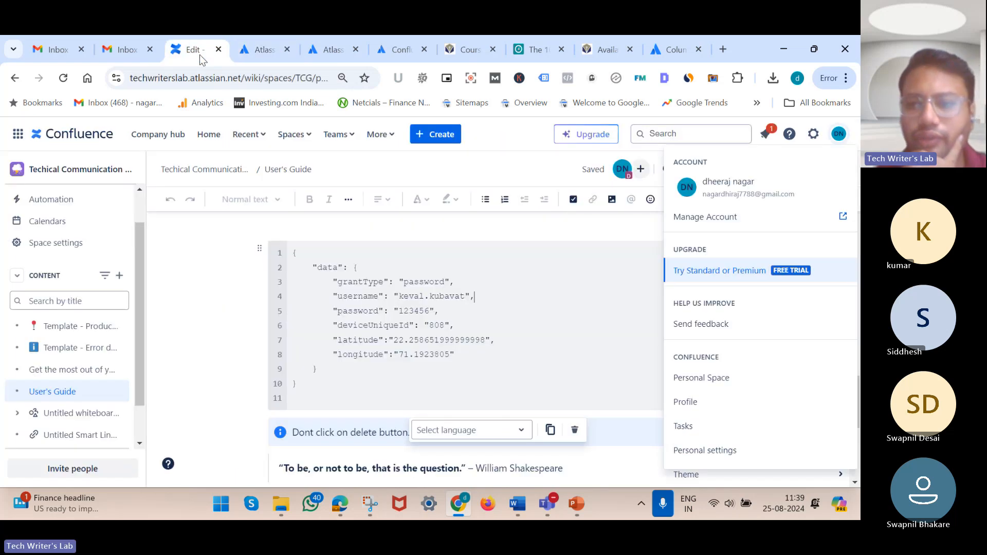
left_click(718, 380)
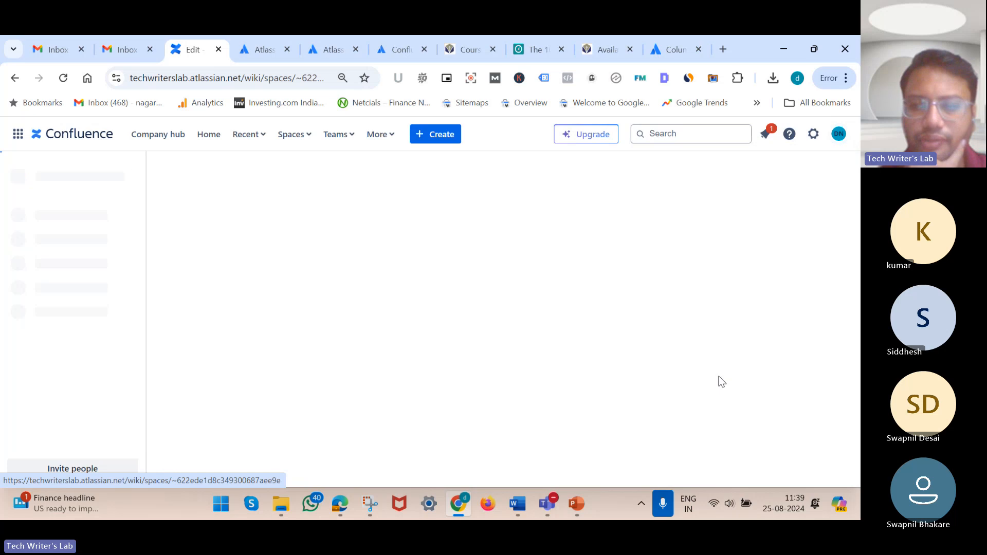
scroll(422, 366, "down", 4)
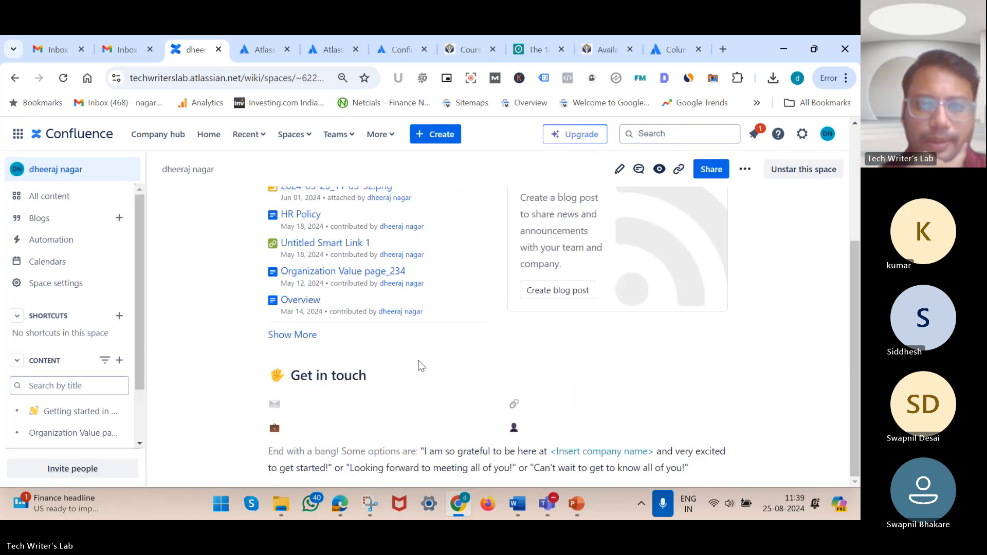
scroll(422, 366, "up", 3)
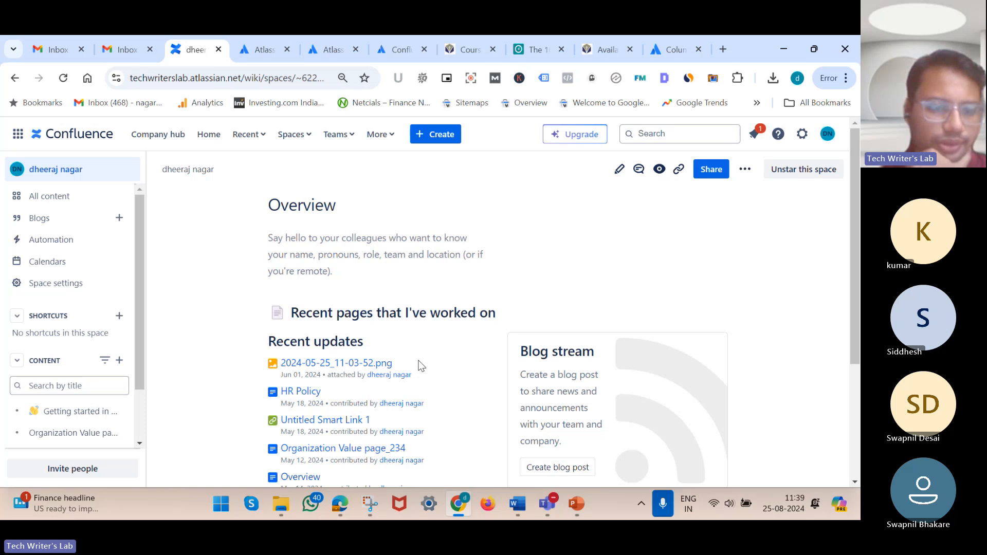
scroll(422, 366, "down", 3)
scroll(421, 366, "up", 3)
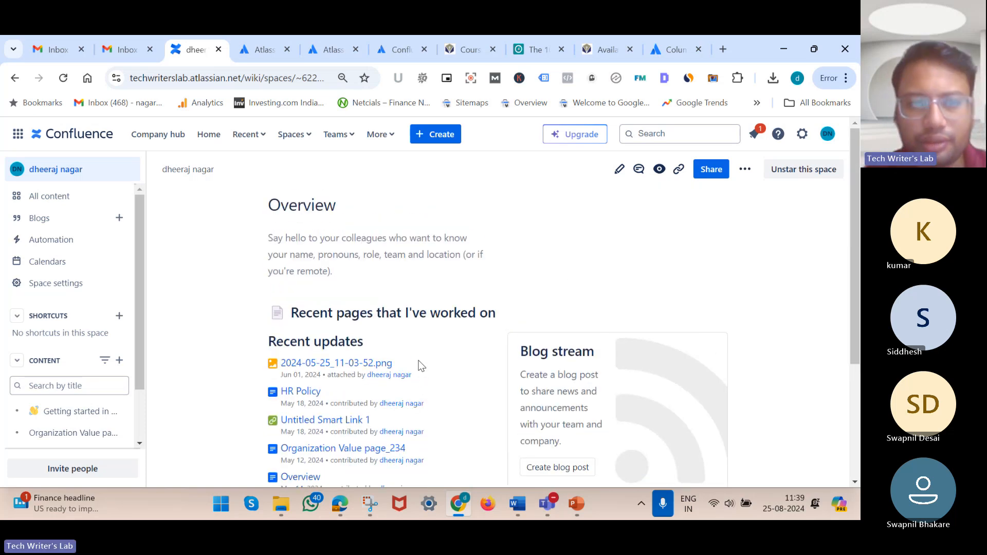
Check which content types can be created, and open the Confluence home page to review its recent pages and activity feed
left_click(442, 128)
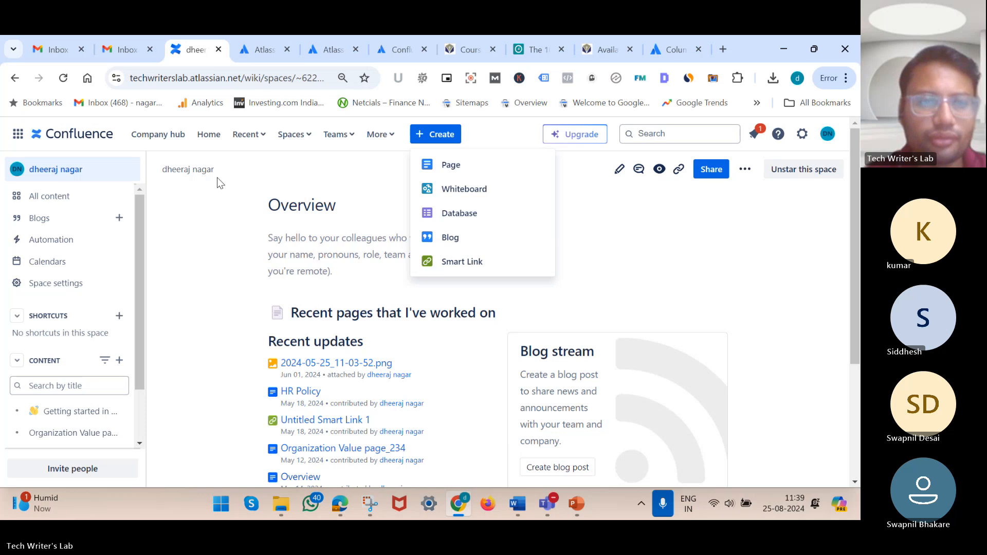
left_click(201, 185)
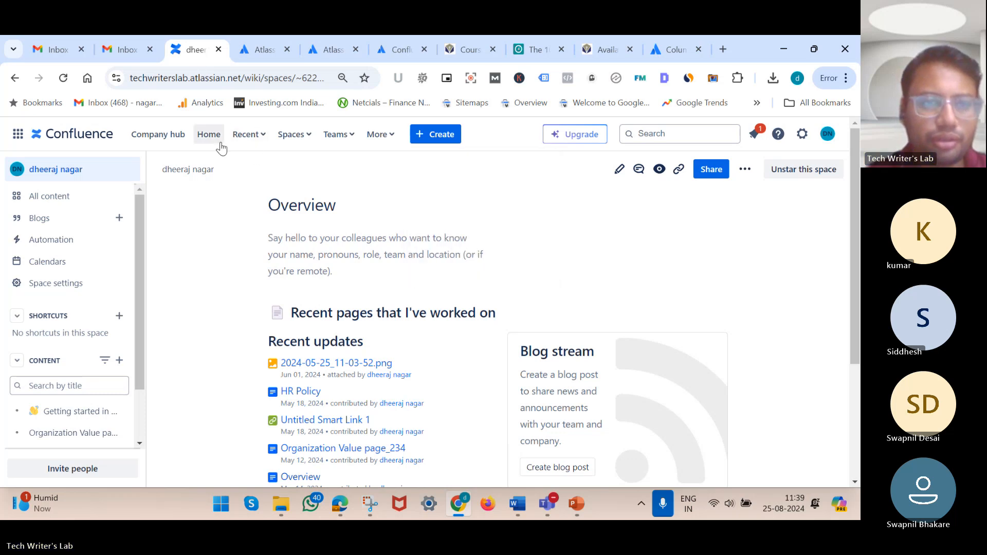
left_click(209, 134)
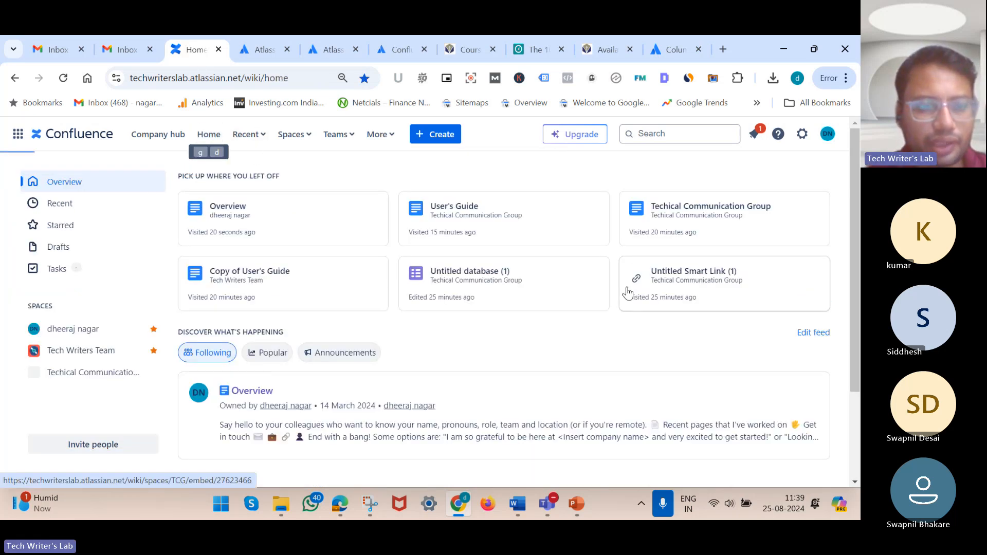
scroll(622, 289, "down", 3)
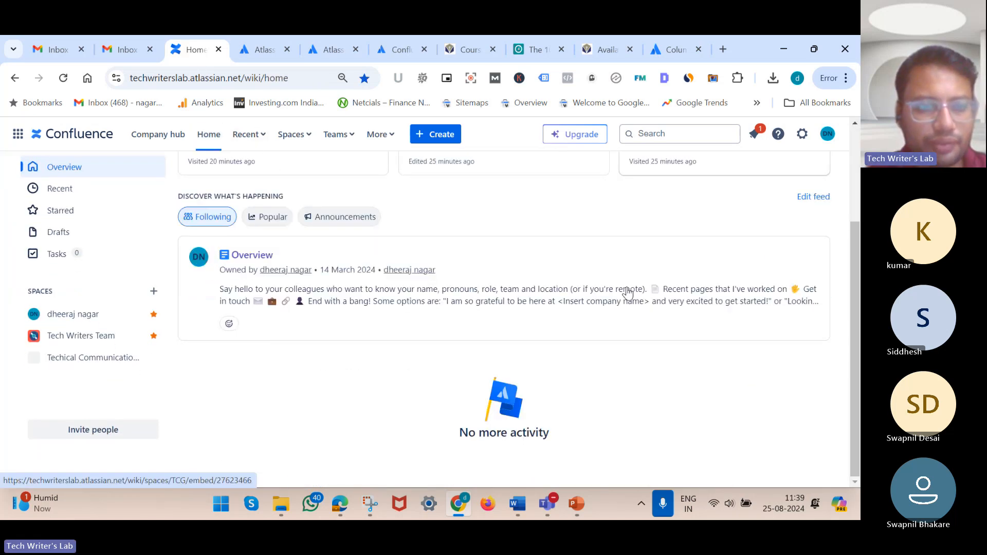
Switch to PowerPoint, resume presenting from the Your Profile and Settings slide and advance to the Search slide
left_click(580, 503)
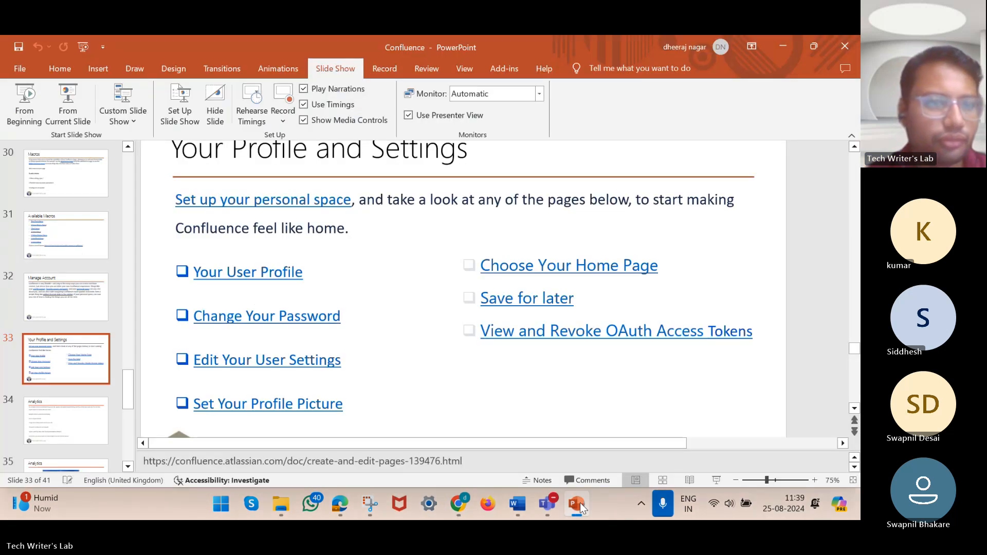
left_click(70, 98)
key("Right")
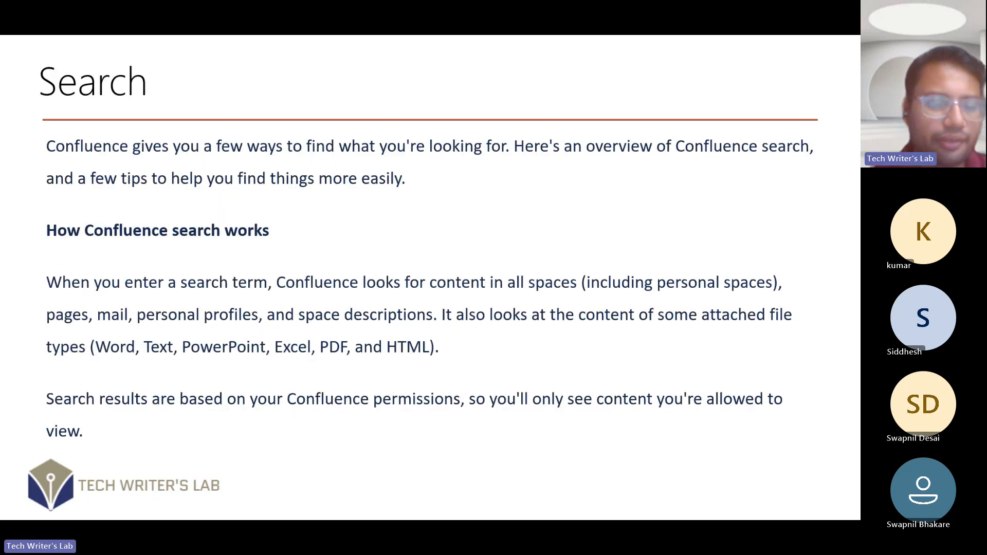
End the slide show, switch to Chrome and show the Google search box with its suggestions in a new tab
key("Escape")
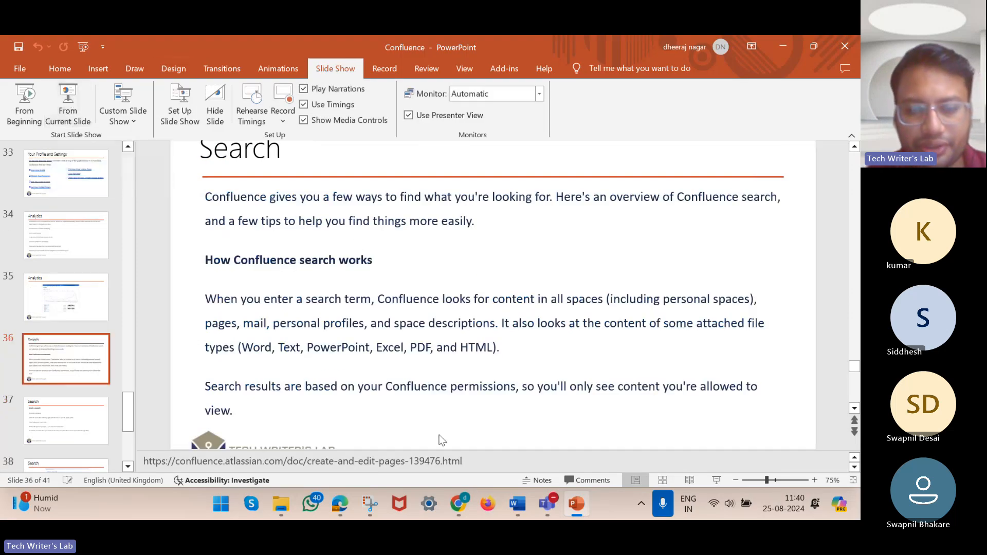
left_click(468, 505)
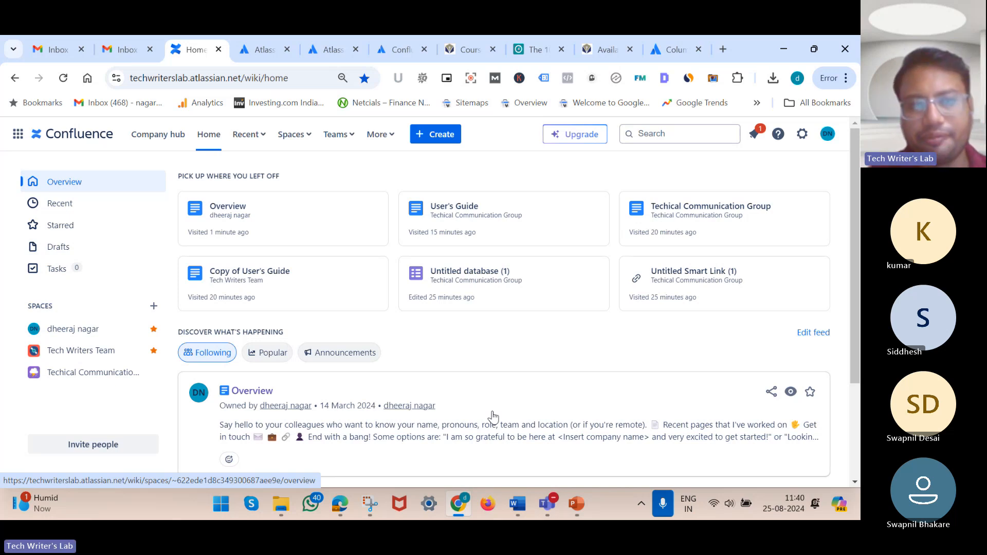
left_click(724, 49)
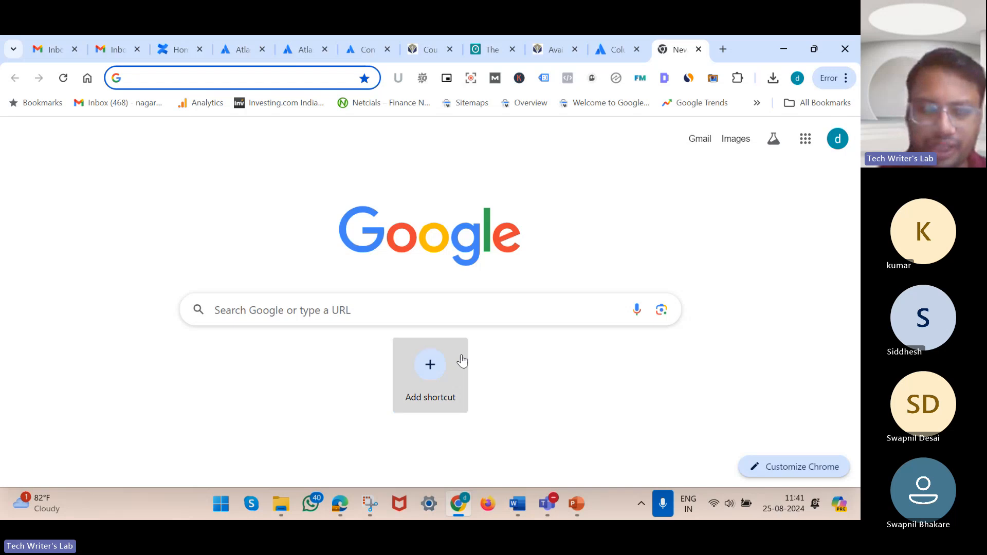
left_click(484, 319)
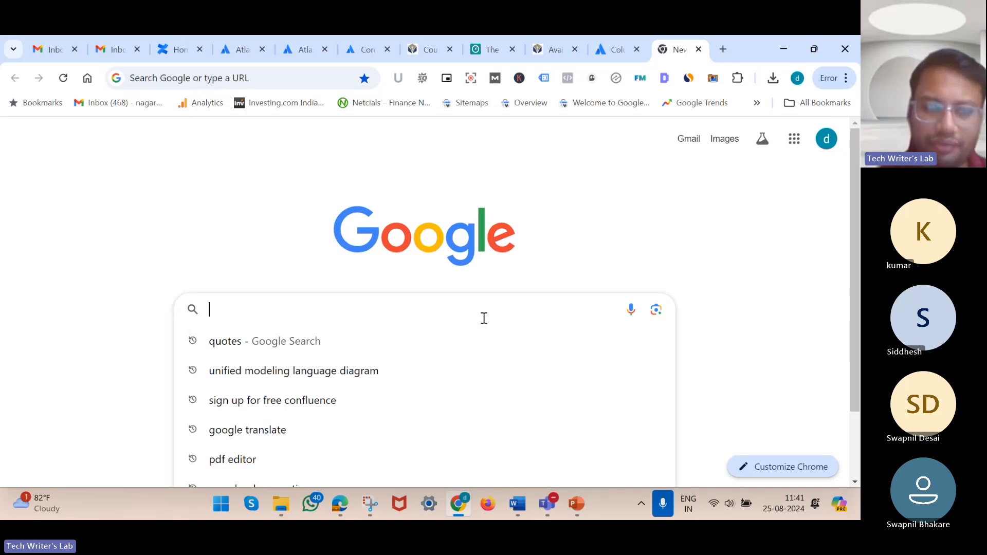
left_click(308, 243)
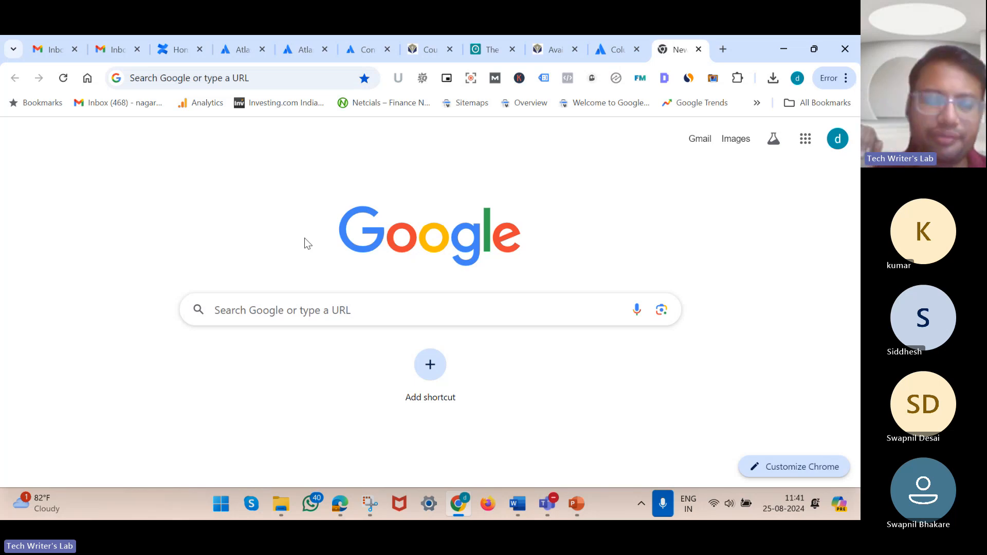
Return to the Confluence home page and search Confluence for "user guide"
left_click(178, 53)
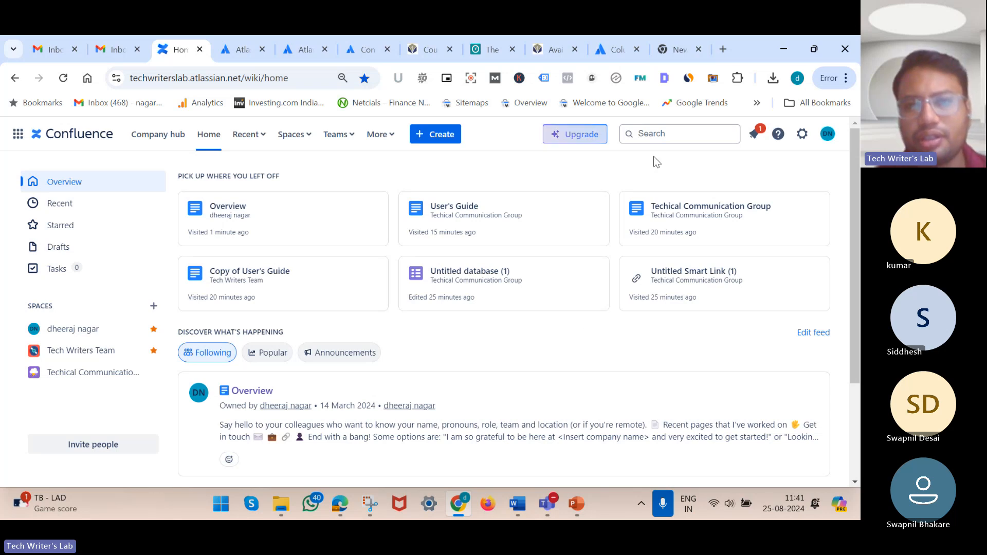
left_click(658, 135)
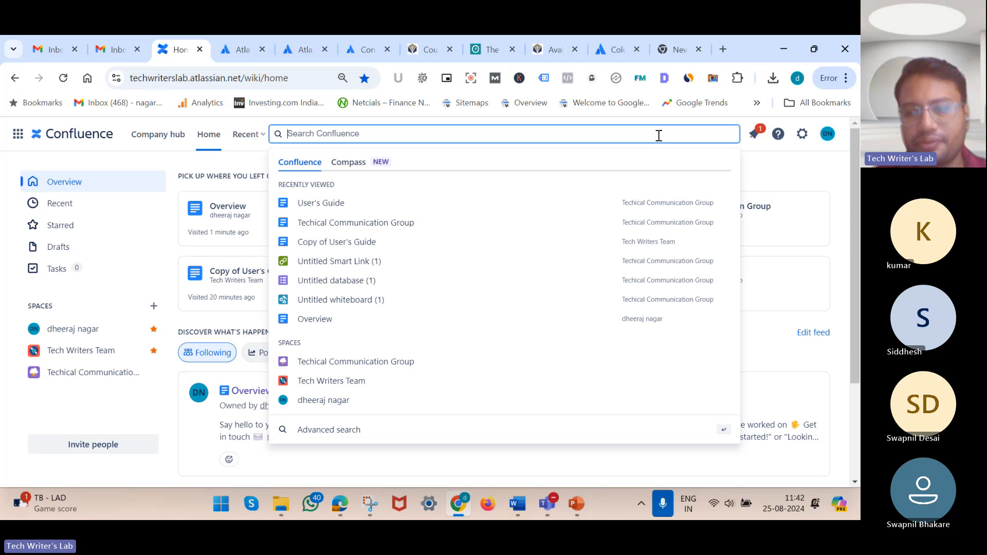
type("u")
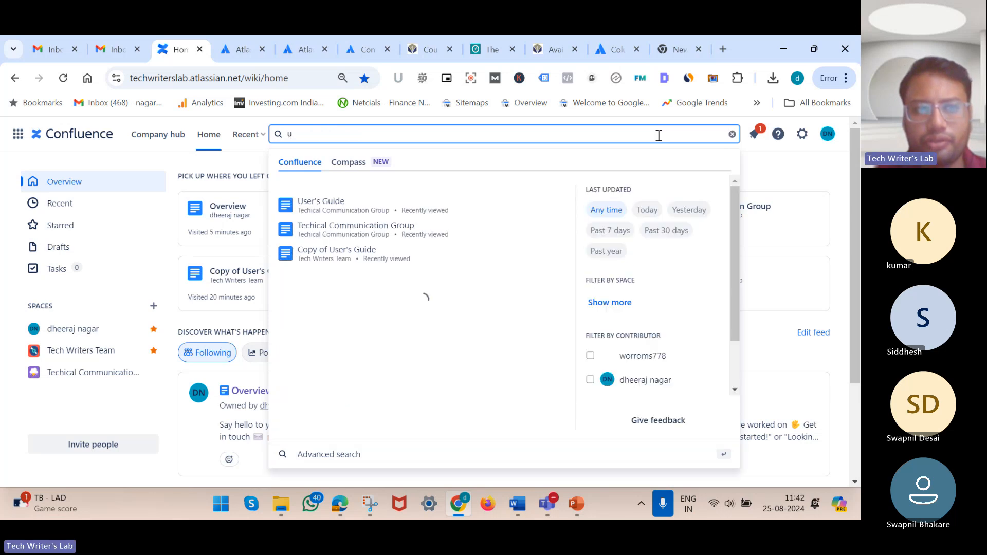
type("ser ")
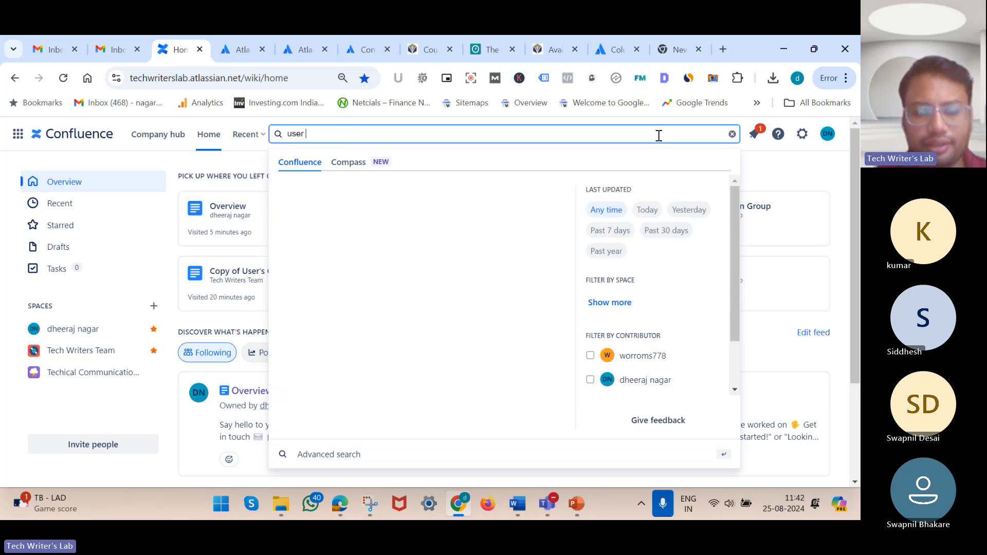
type("guide")
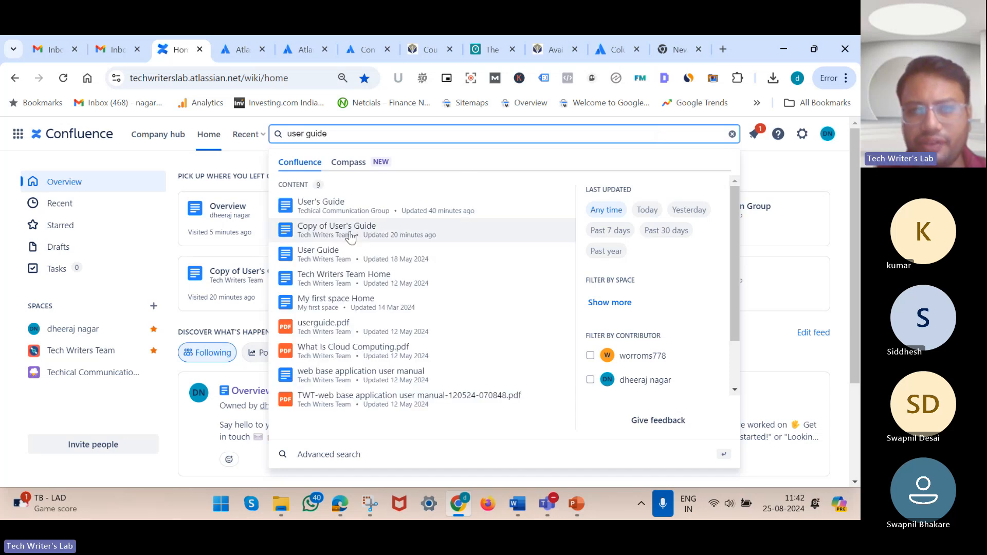
Filter the results by Today, Yesterday and Past 30 days, select both suggested contributors, and open the User's Guide page
left_click(655, 214)
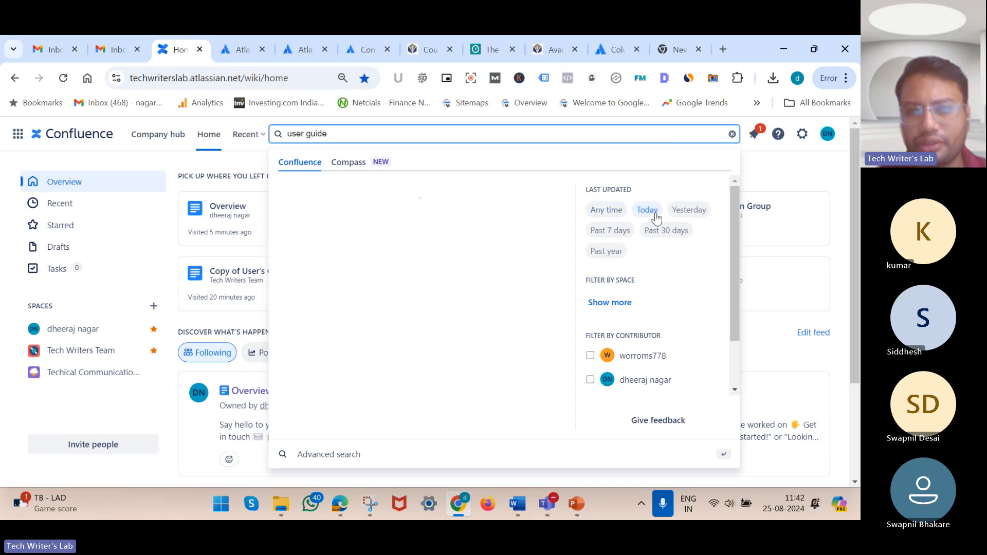
left_click(684, 214)
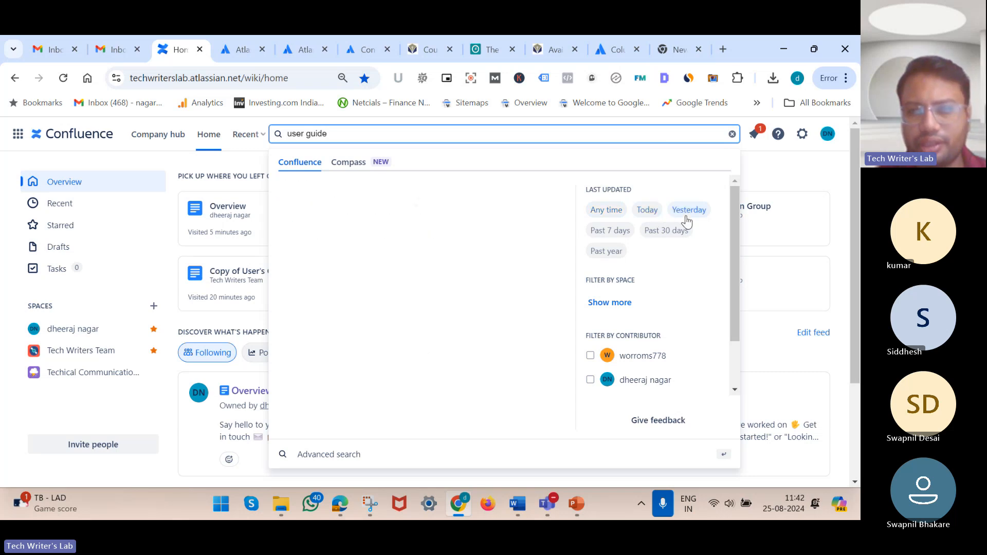
left_click(677, 232)
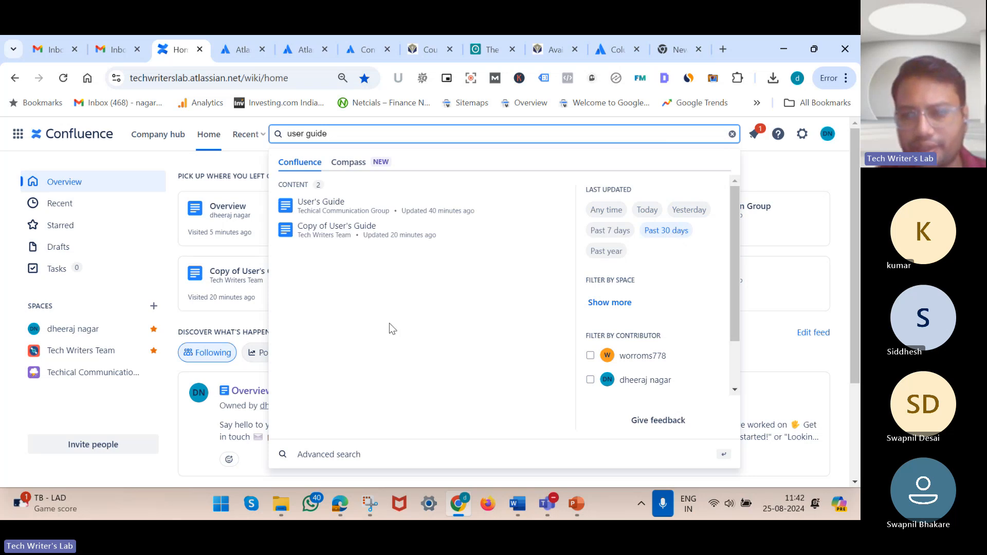
left_click(590, 381)
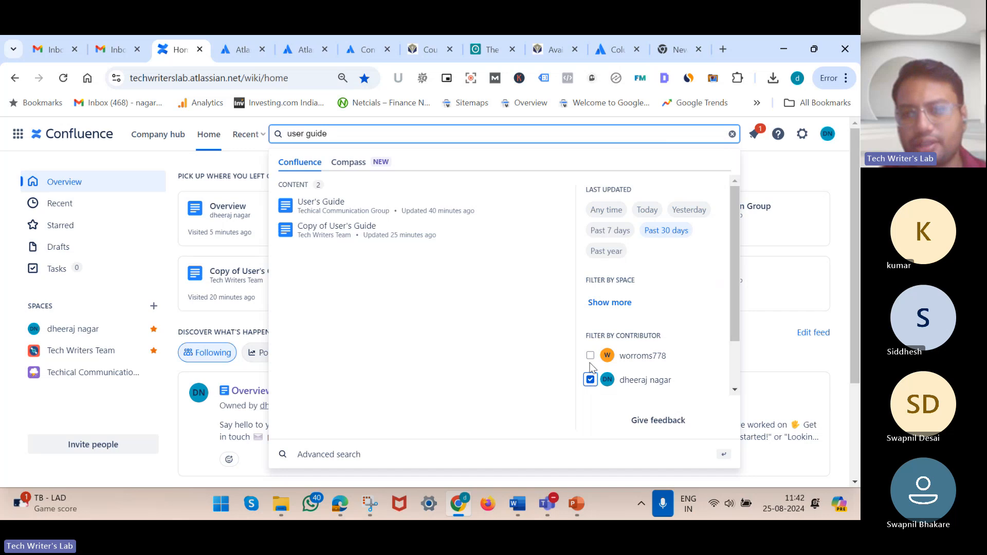
left_click(590, 356)
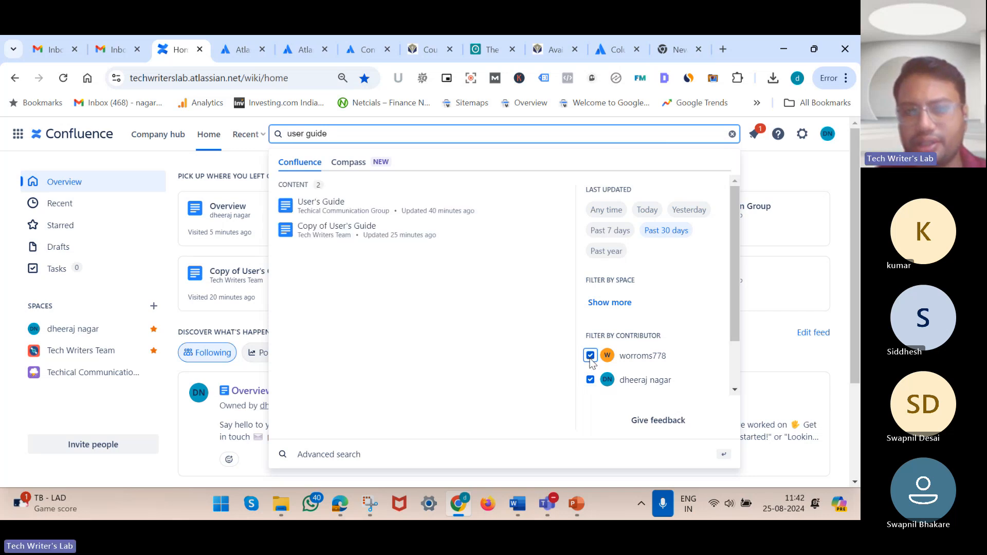
left_click(416, 218)
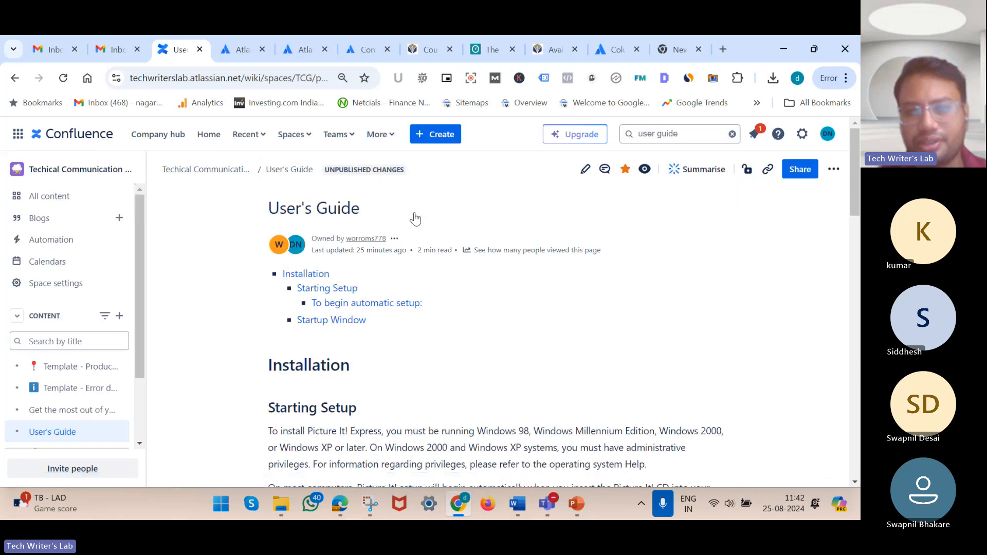
Clear the "user guide" search term and open the advanced search page
left_click(679, 132)
key("BackSpace")
key("BackSpace")
key("BackSpace")
key("BackSpace")
key("BackSpace")
key("BackSpace")
key("BackSpace")
key("BackSpace")
key("BackSpace")
key("BackSpace")
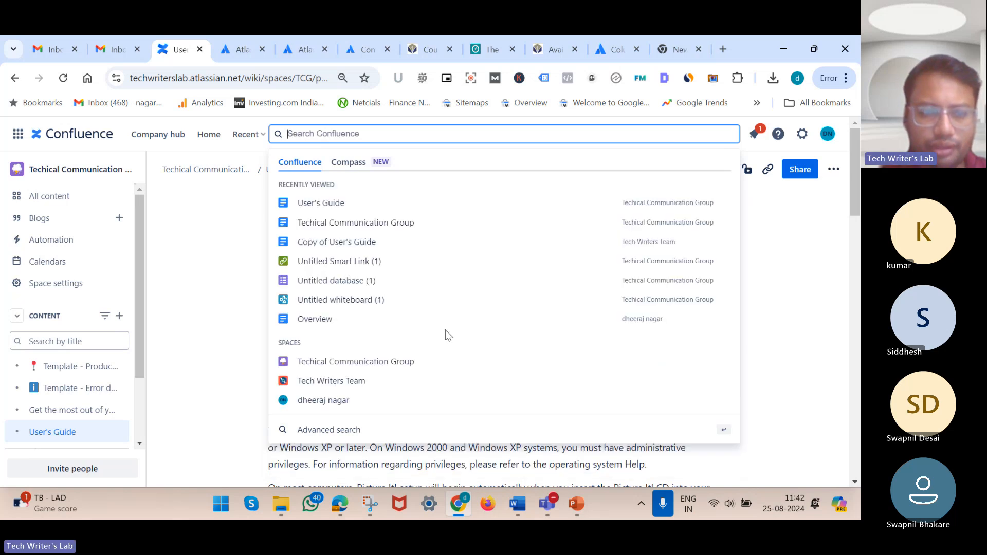
left_click(341, 429)
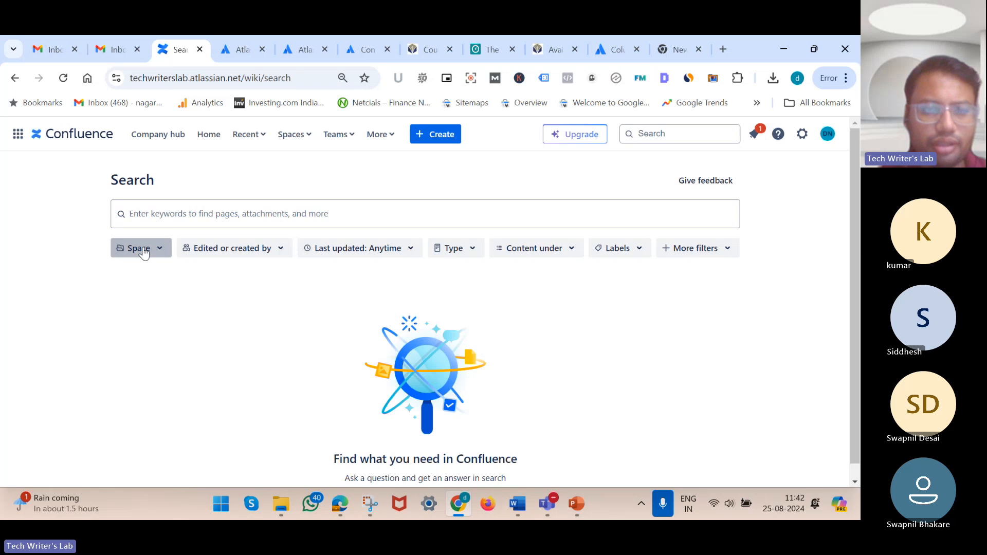
Filter the advanced search by the Tech Writers Team space and the first suggested editor or creator, and review the results
left_click(144, 251)
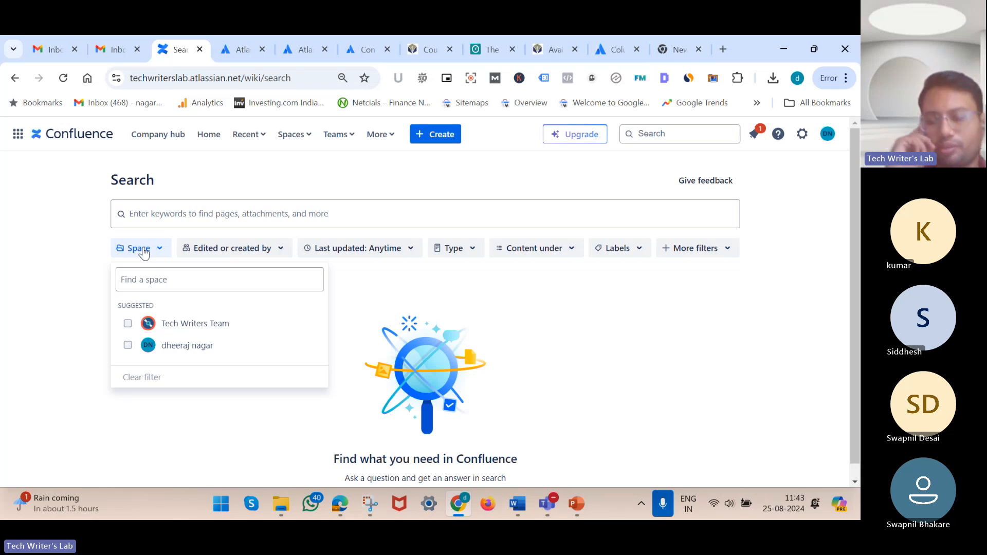
left_click(128, 324)
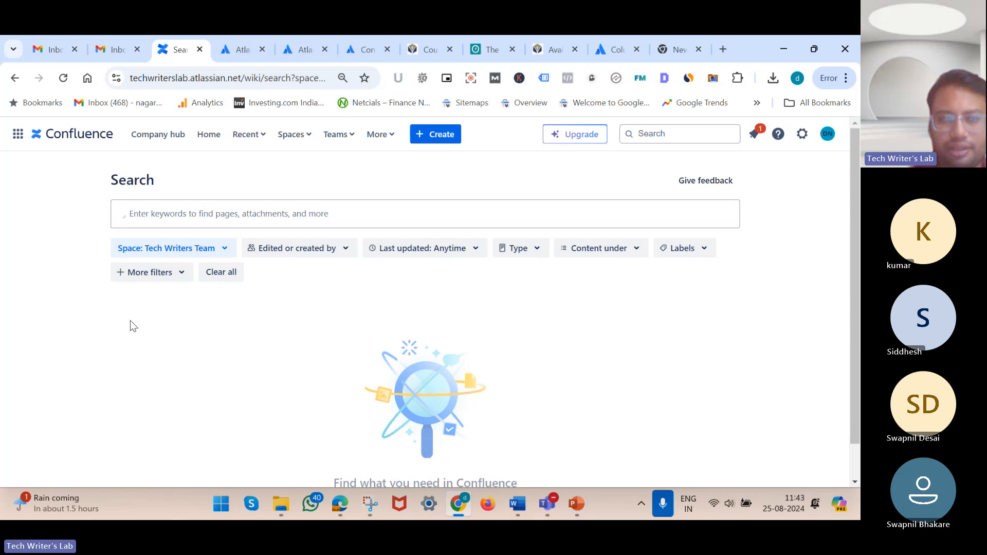
left_click(307, 252)
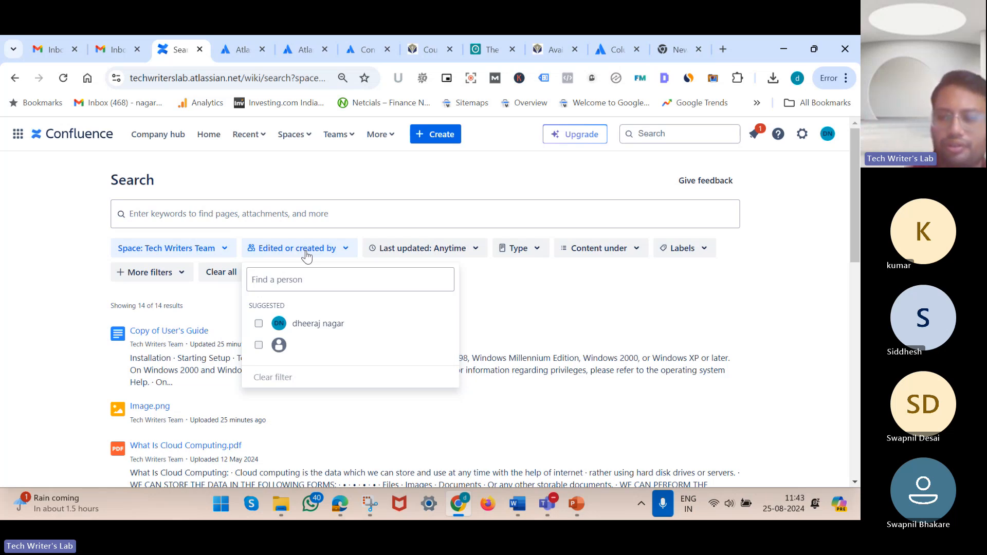
left_click(319, 325)
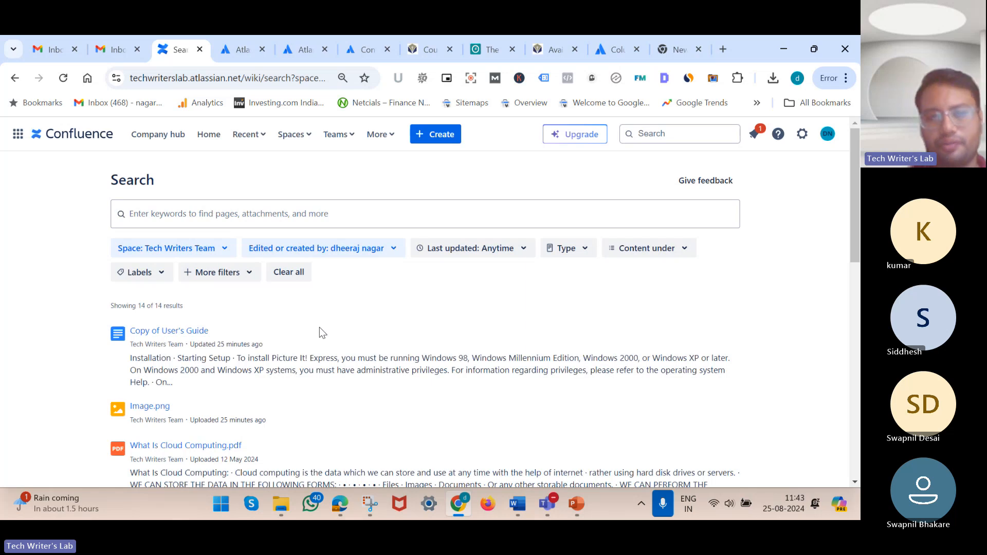
scroll(319, 327, "down", 6)
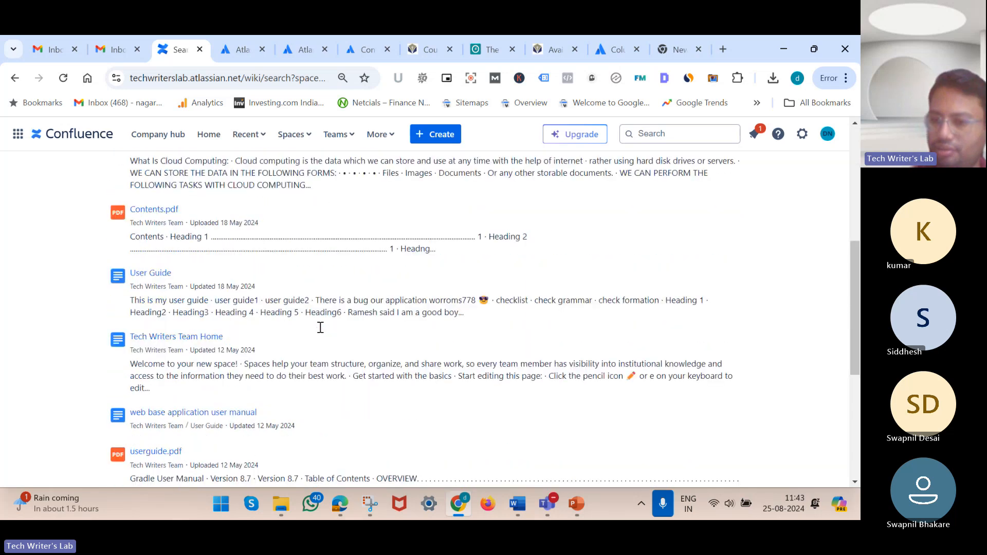
scroll(321, 328, "up", 7)
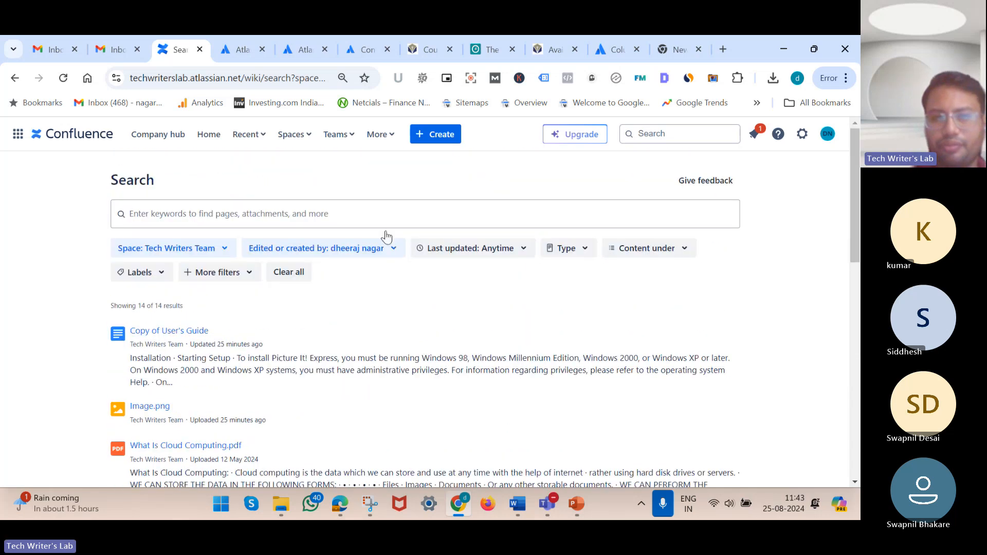
Narrow the advanced search to Pages last updated in the Past 30 days
left_click(490, 254)
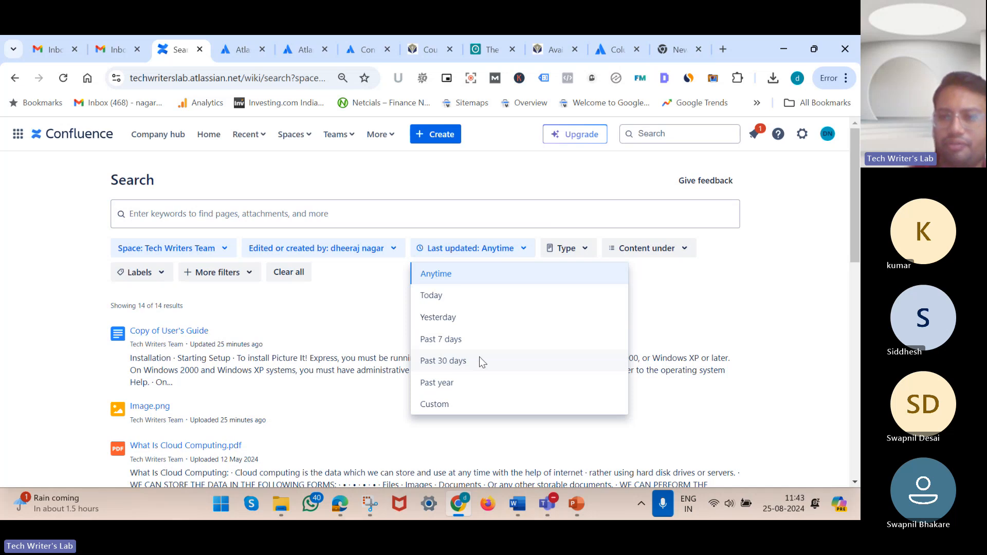
left_click(443, 361)
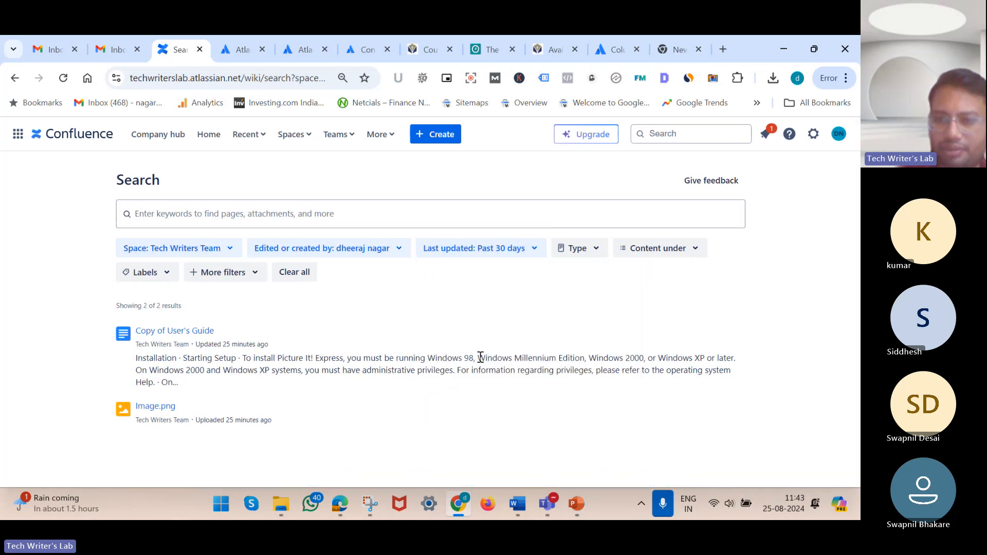
left_click(587, 257)
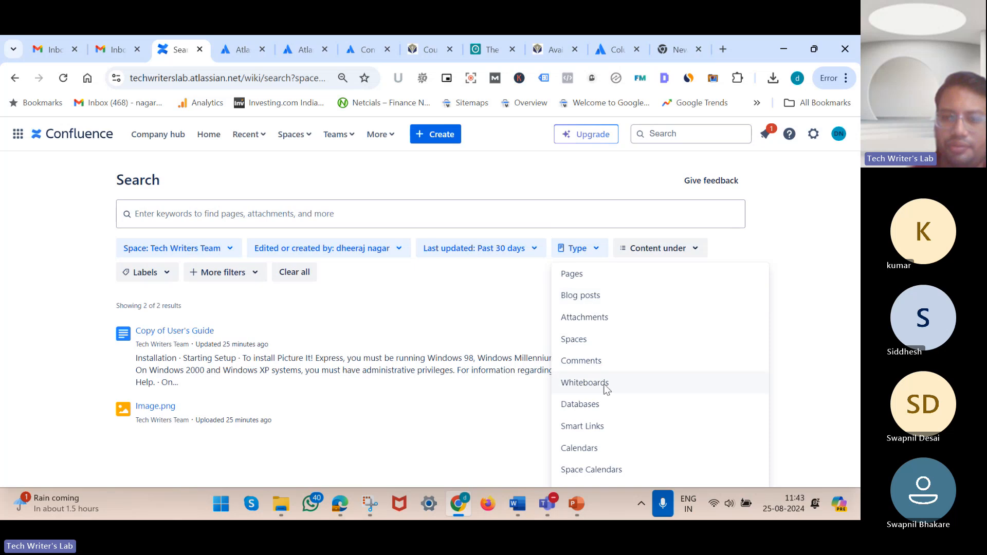
left_click(590, 273)
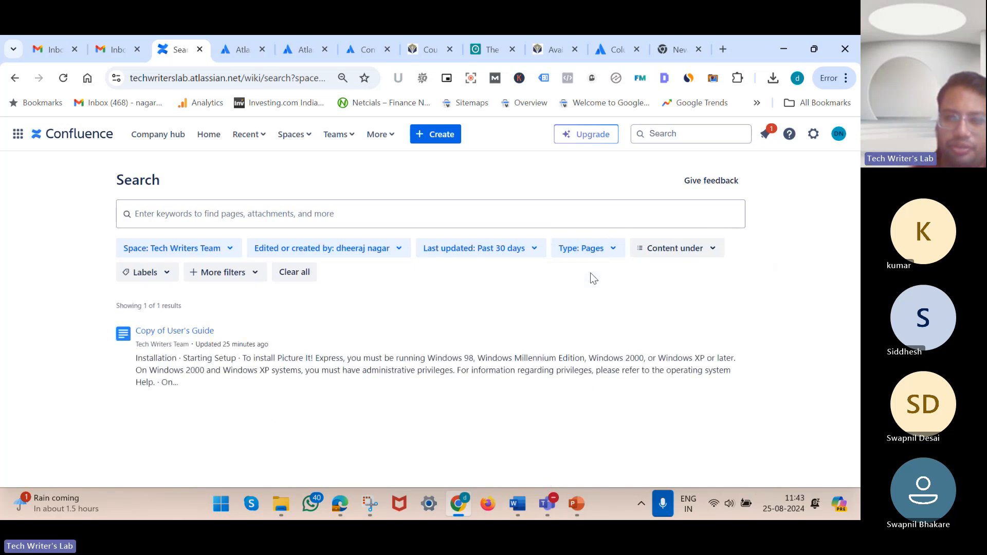
Try restricting the search to content under User's Guide, Overview and User's Guide again, and clear all search filters
left_click(677, 253)
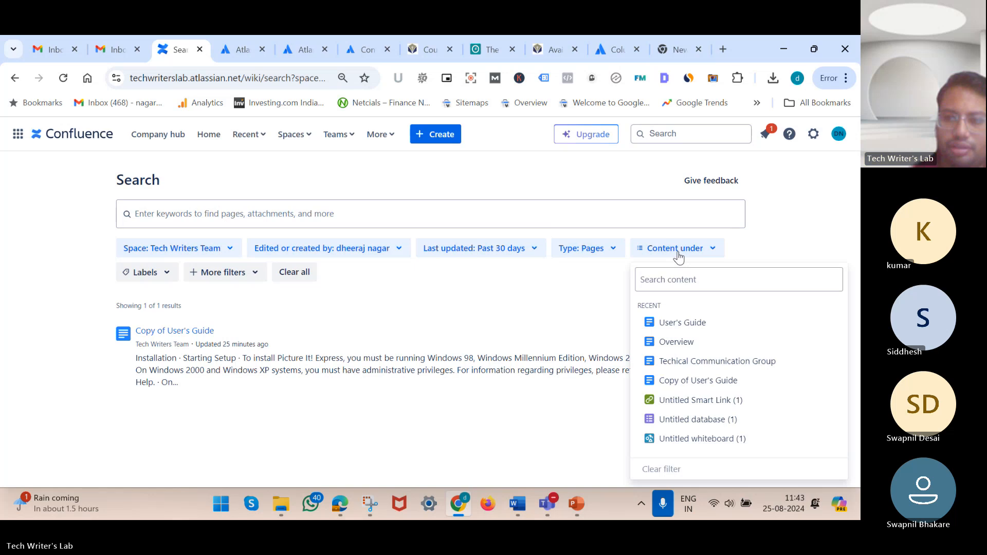
left_click(687, 324)
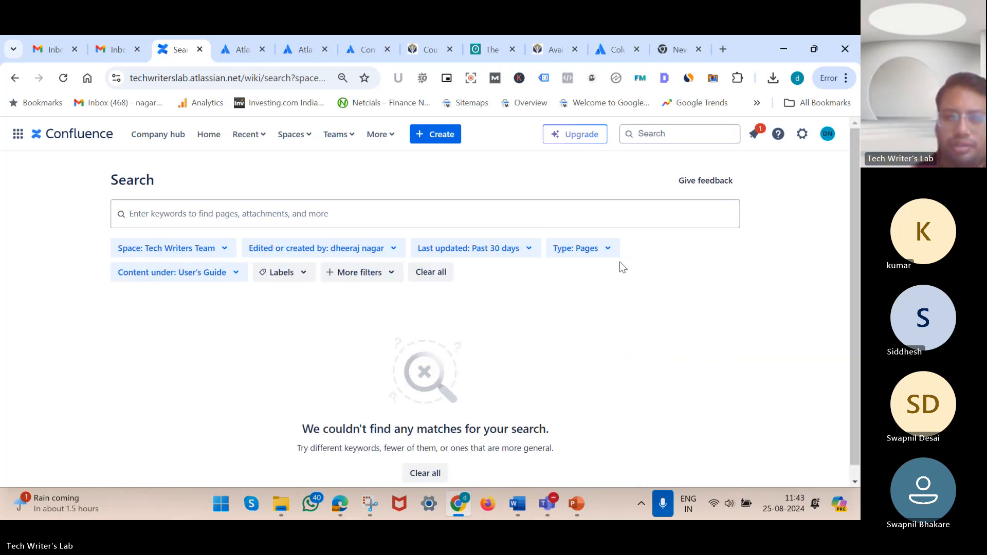
left_click(210, 278)
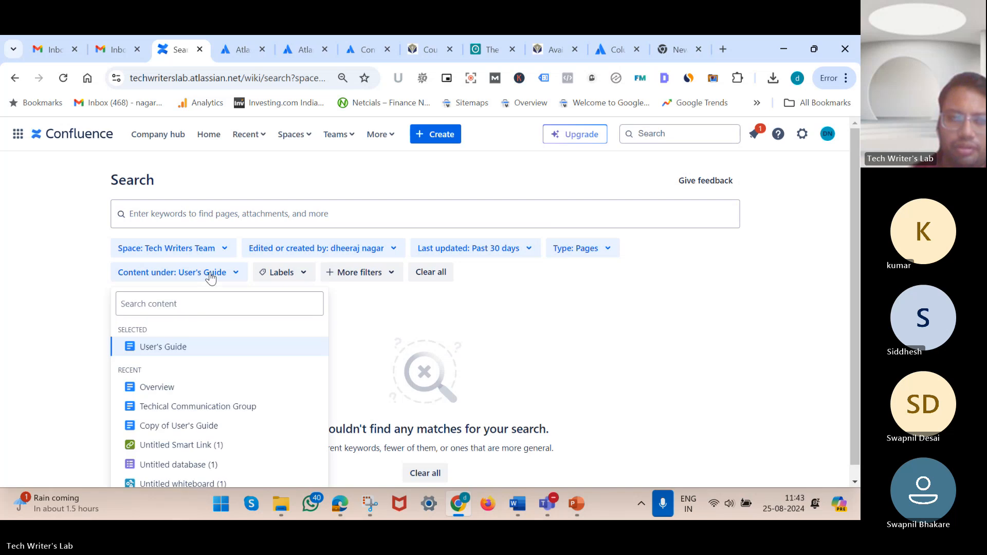
left_click(185, 391)
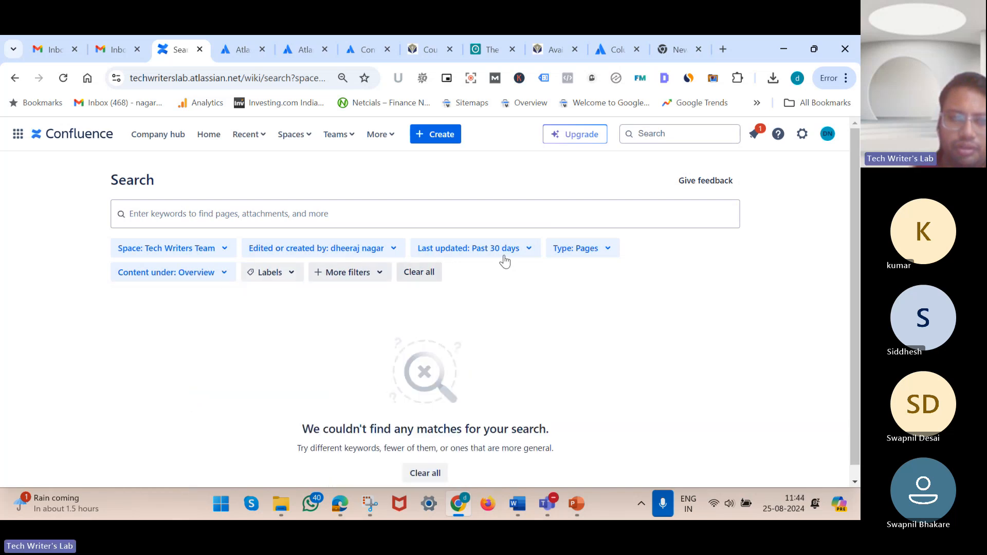
left_click(216, 275)
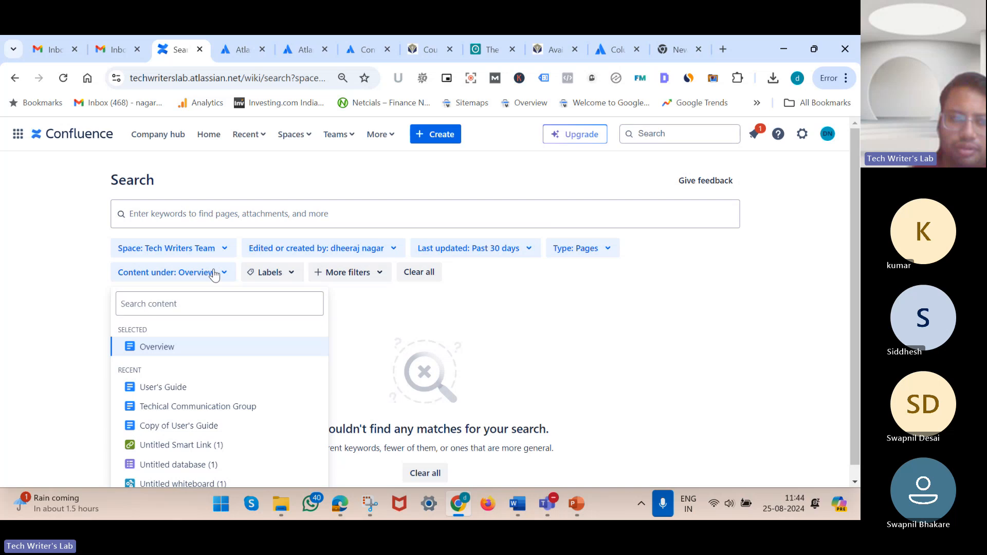
left_click(159, 392)
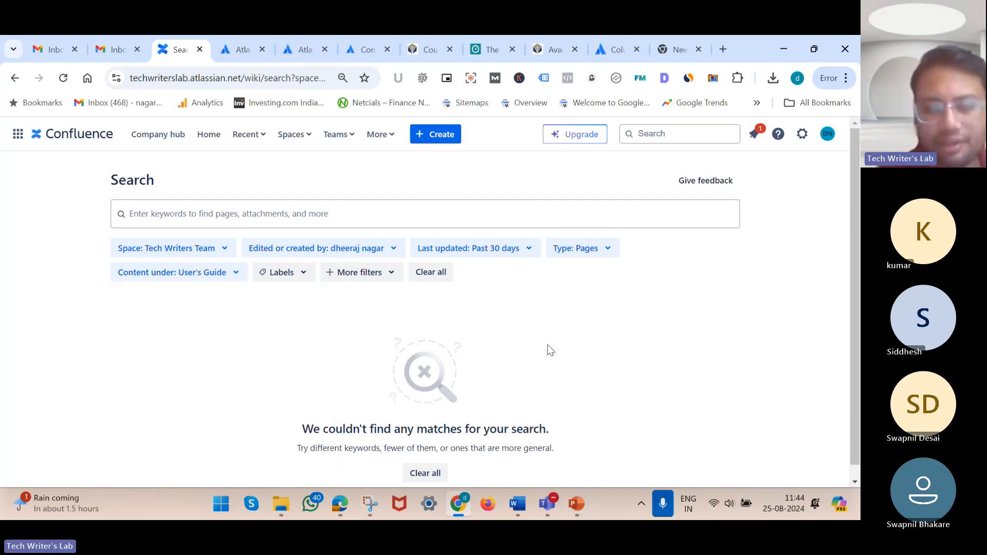
left_click(421, 472)
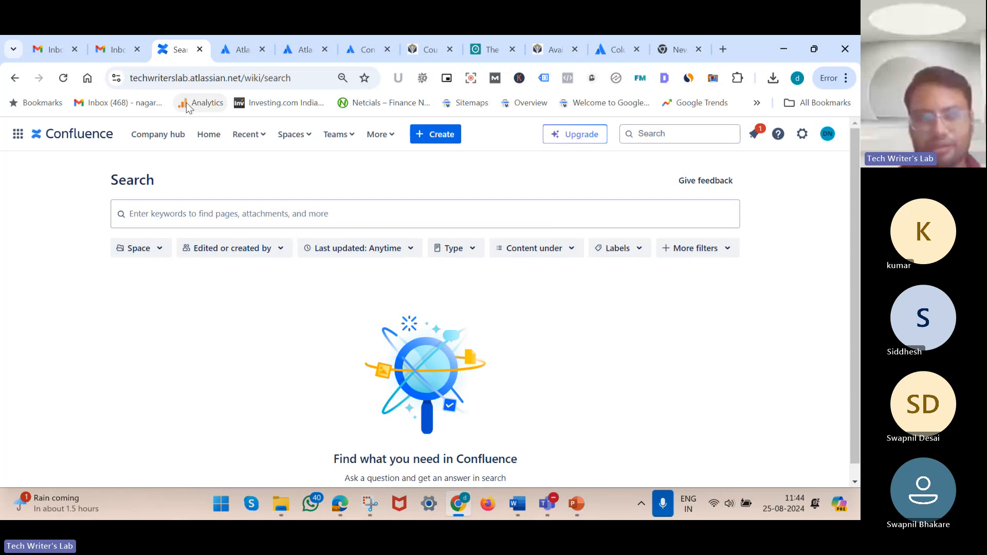
Return to the home page, reopen the advanced search page through quick search, and go back home
left_click(108, 133)
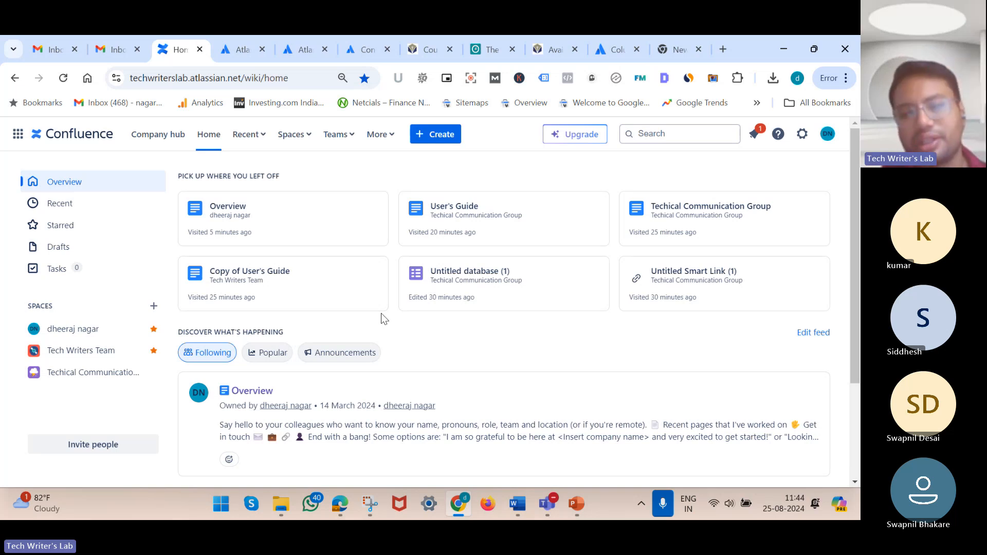
left_click(706, 133)
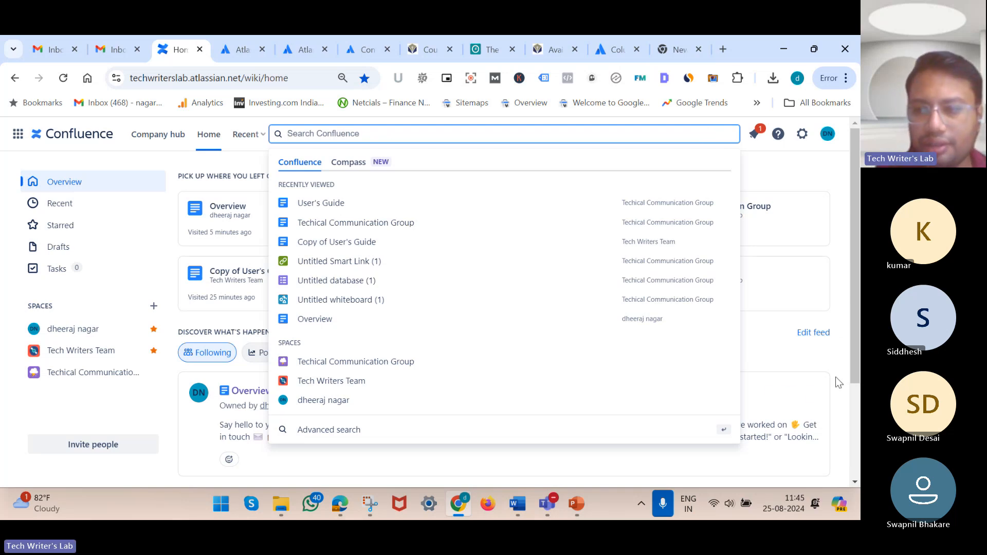
left_click(537, 426)
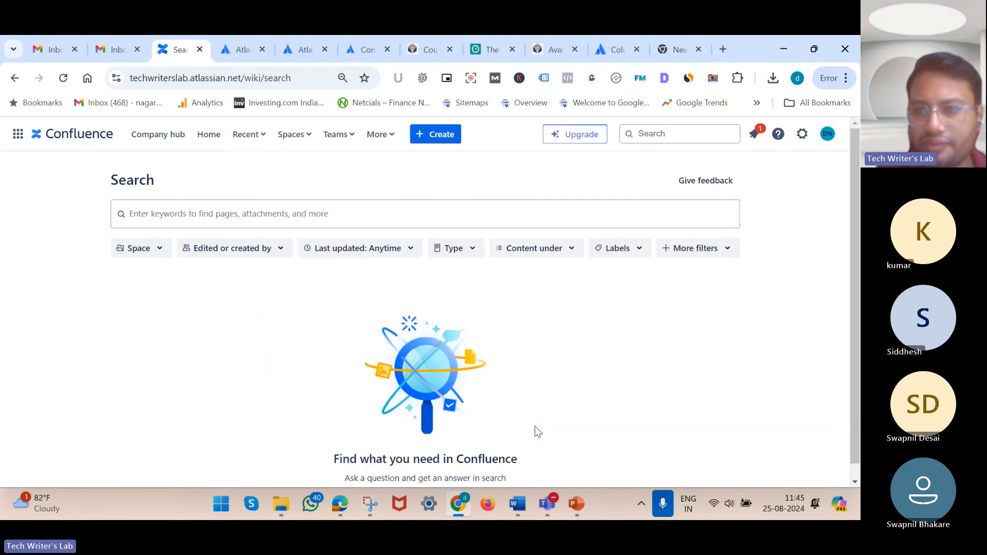
left_click(81, 135)
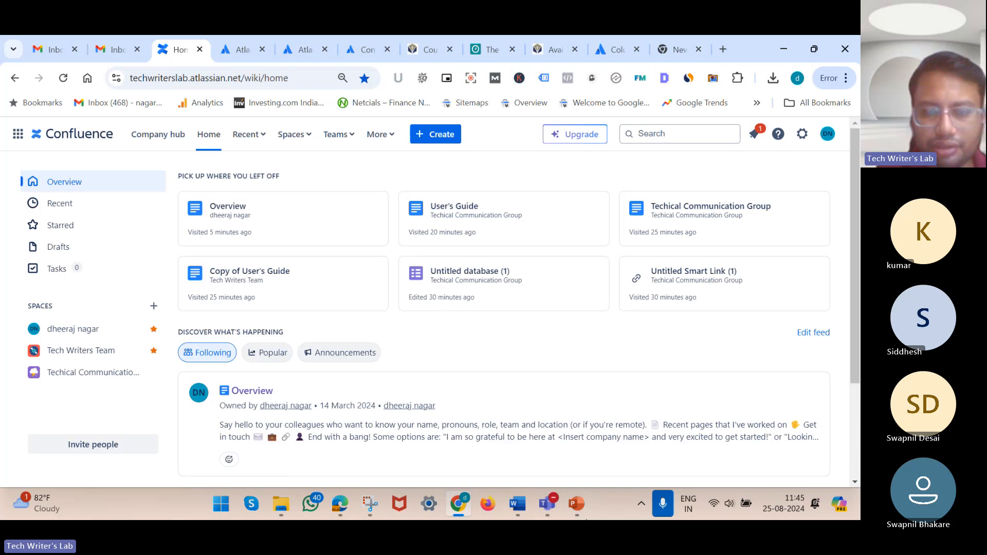
Switch to the Confluence presentation in PowerPoint and present from the current slide through to the Advance Search slide
left_click(575, 509)
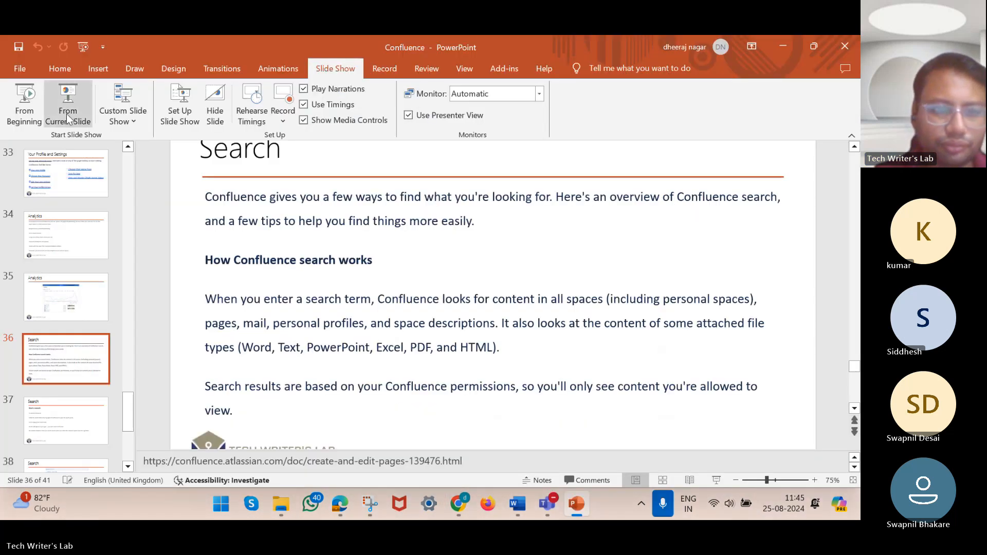
left_click(68, 118)
left_click(67, 119)
key("Right")
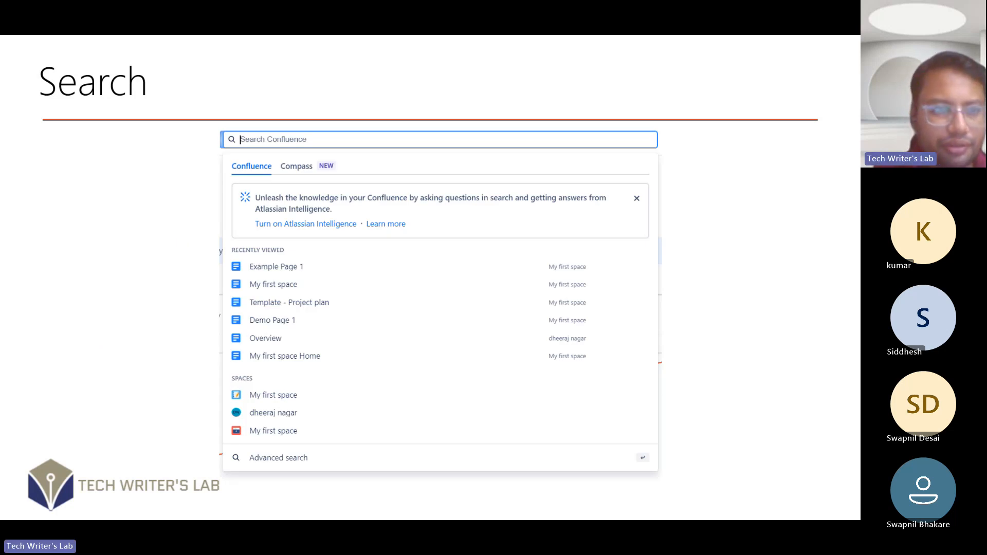
key("Right")
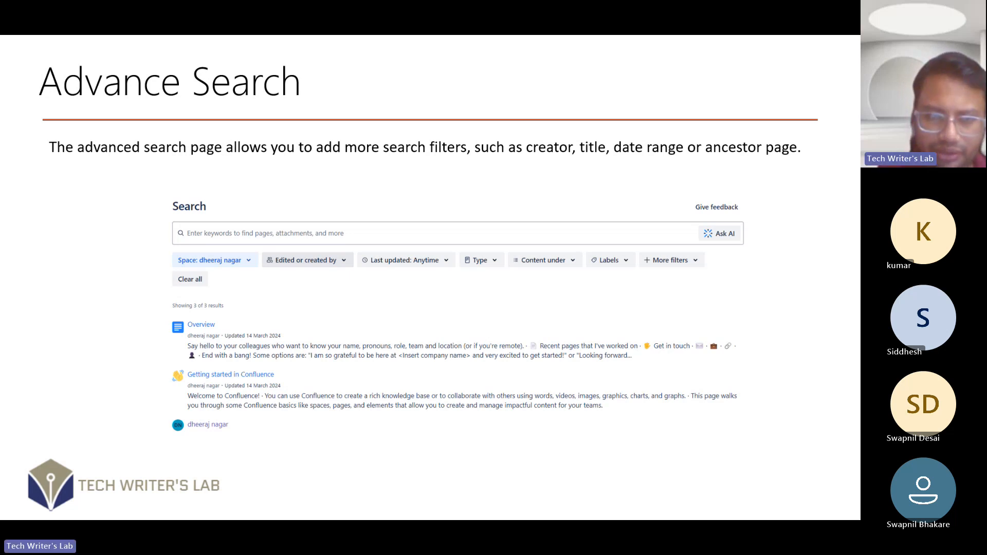
Present the Permissions and restrictions and Team Calendar slides, go back one slide, and end the slide show
key("Right")
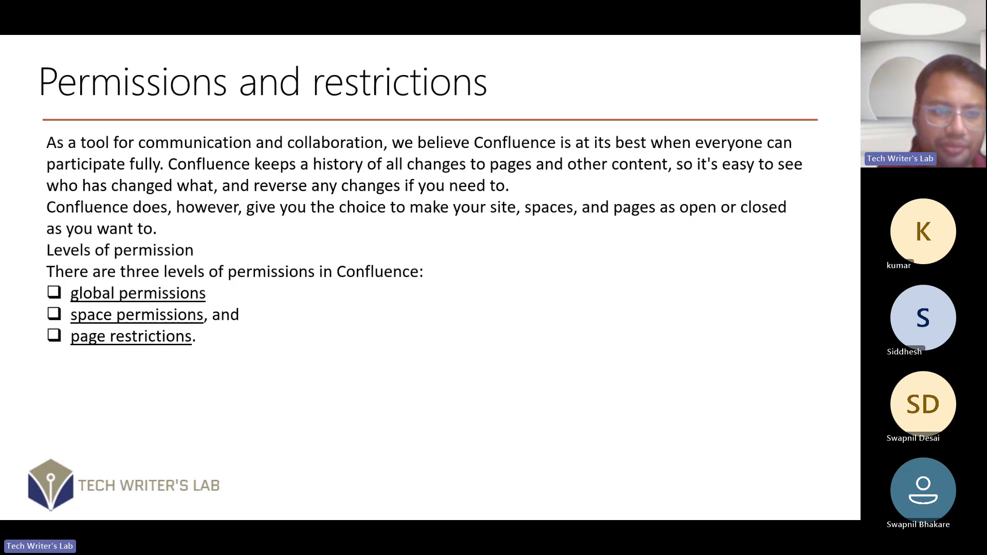
key("Right")
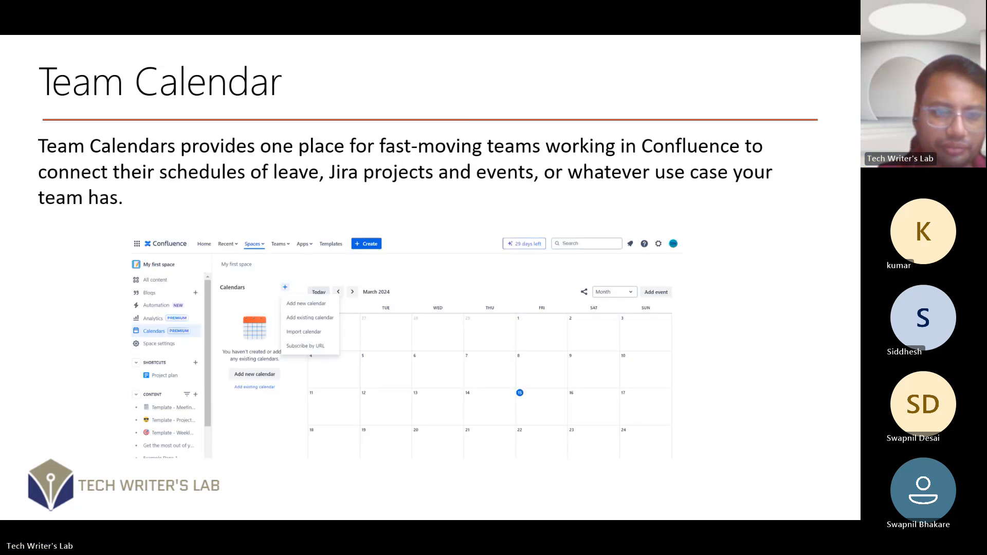
key("Left")
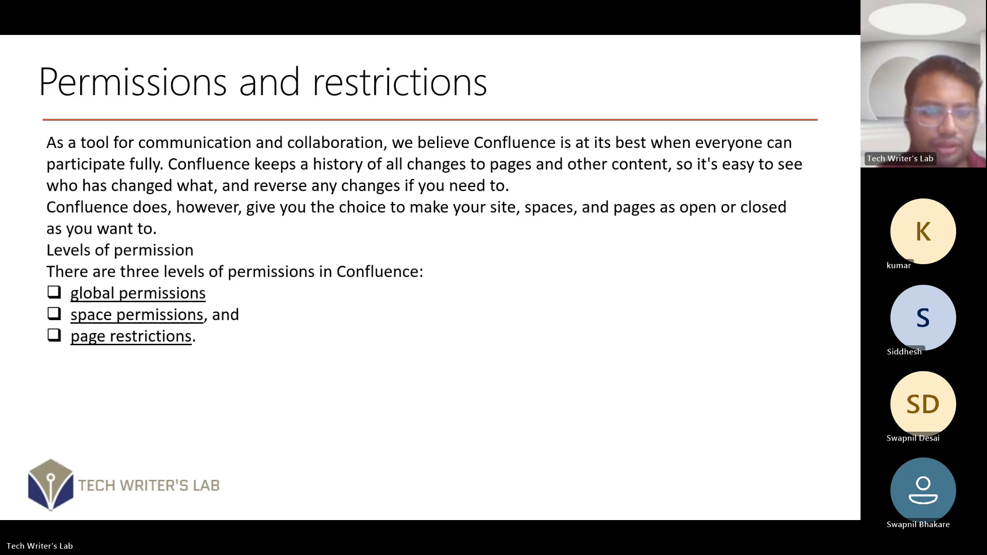
key("Escape")
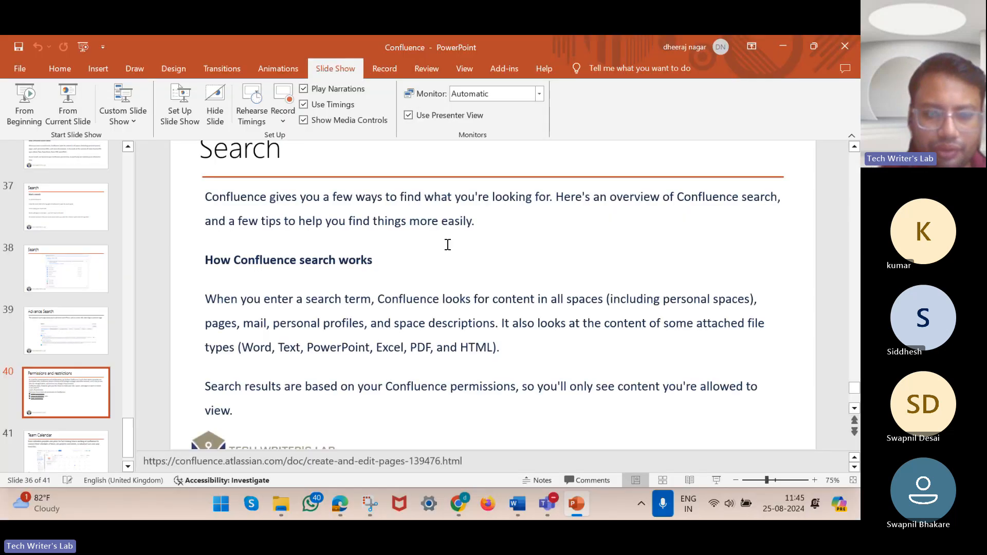
Switch to Confluence in Chrome, view the Company hub, and return to the home page to look over its content
left_click(459, 504)
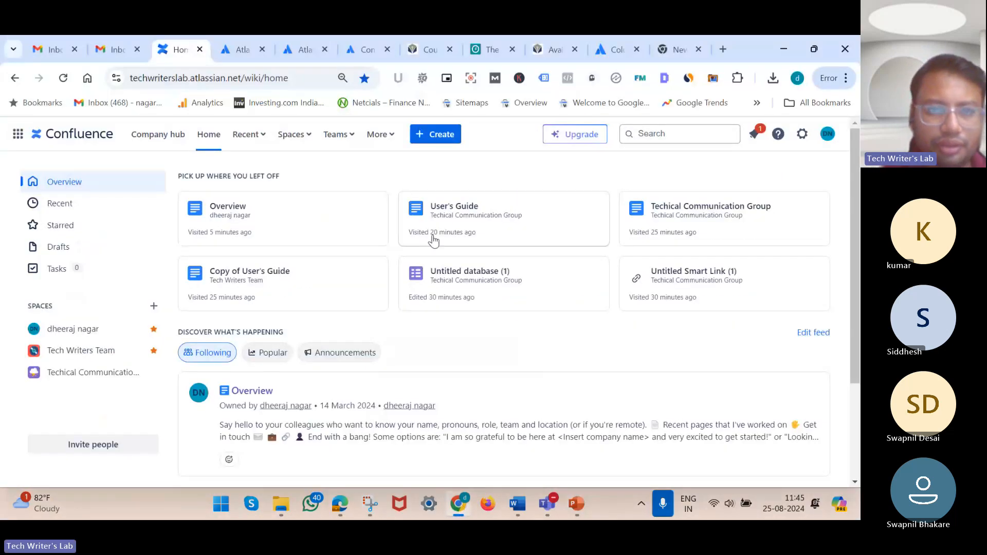
left_click(158, 136)
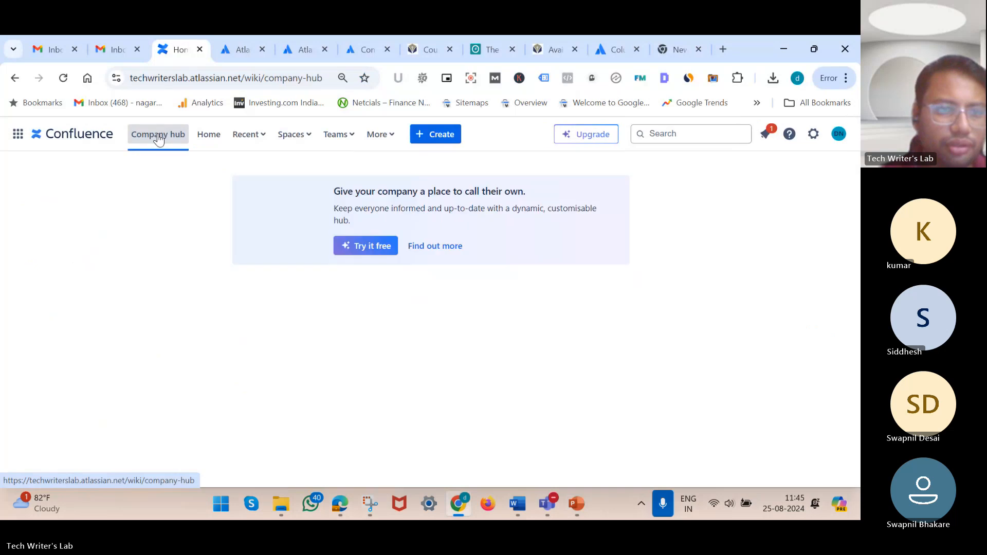
left_click(50, 137)
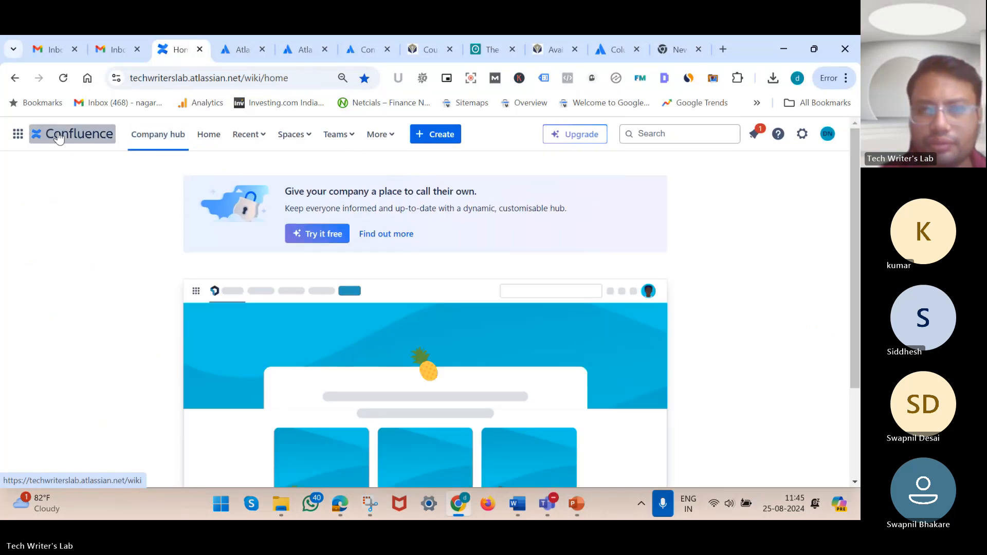
scroll(394, 455, "down", 2)
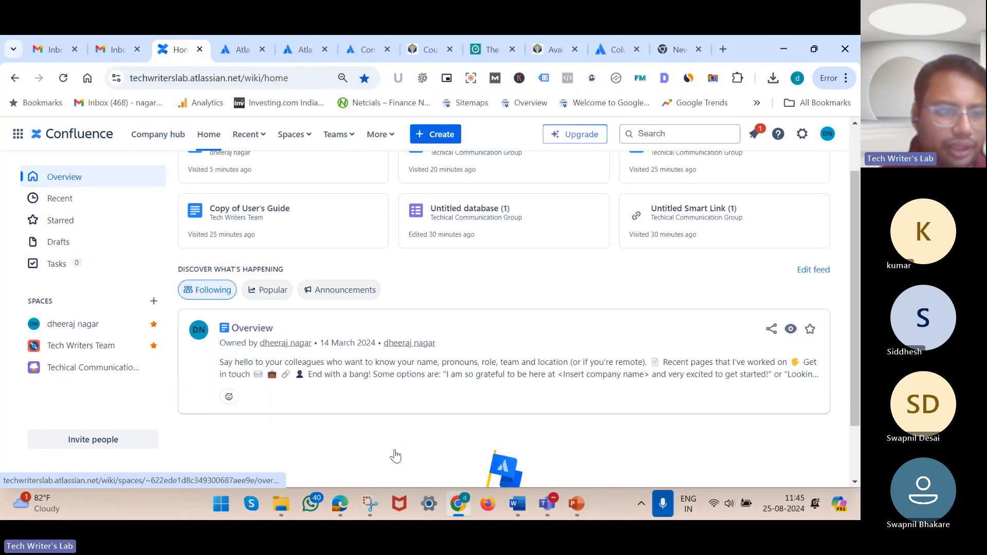
scroll(395, 456, "up", 2)
scroll(396, 456, "up", 1)
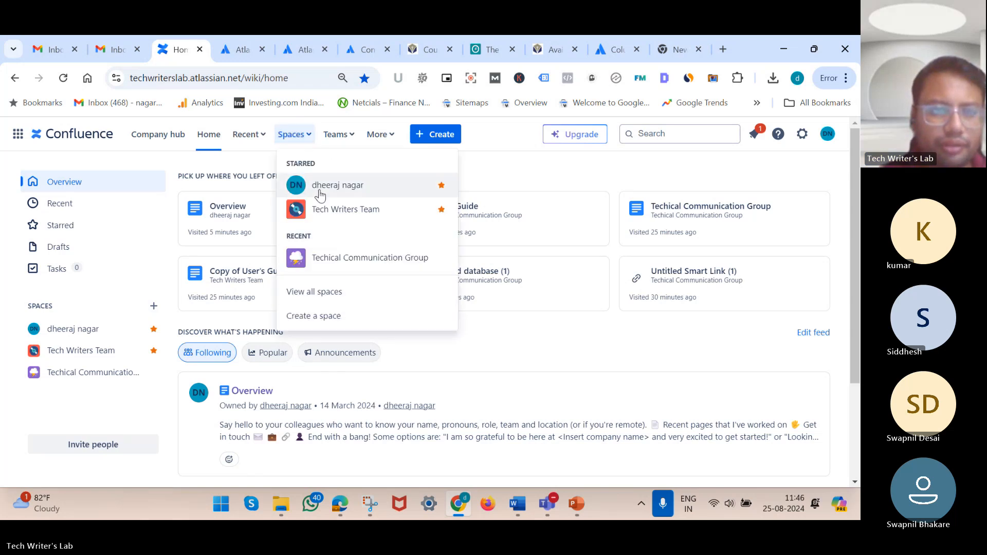
Open the Techical Communication Group space and view its Calendars page
left_click(362, 260)
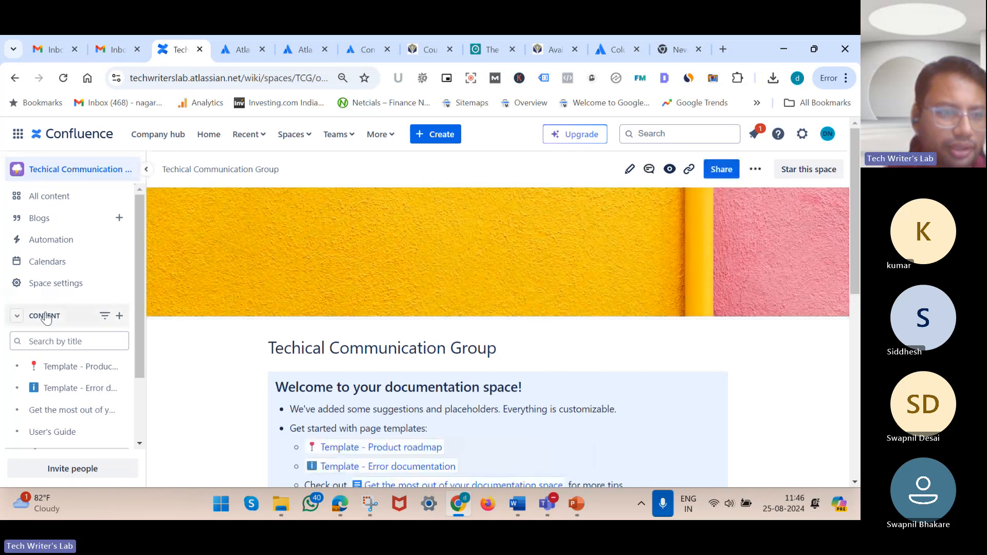
left_click(48, 263)
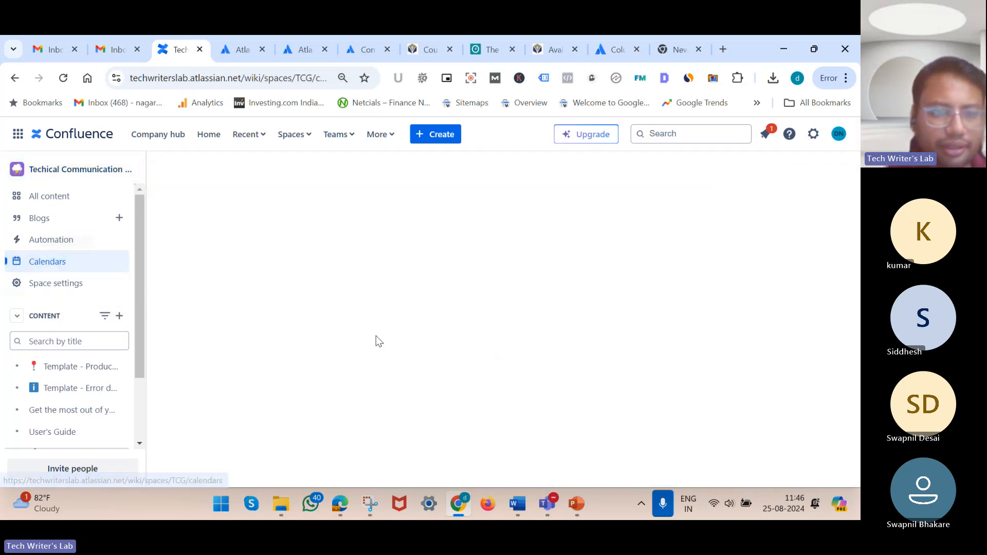
scroll(379, 342, "down", 3)
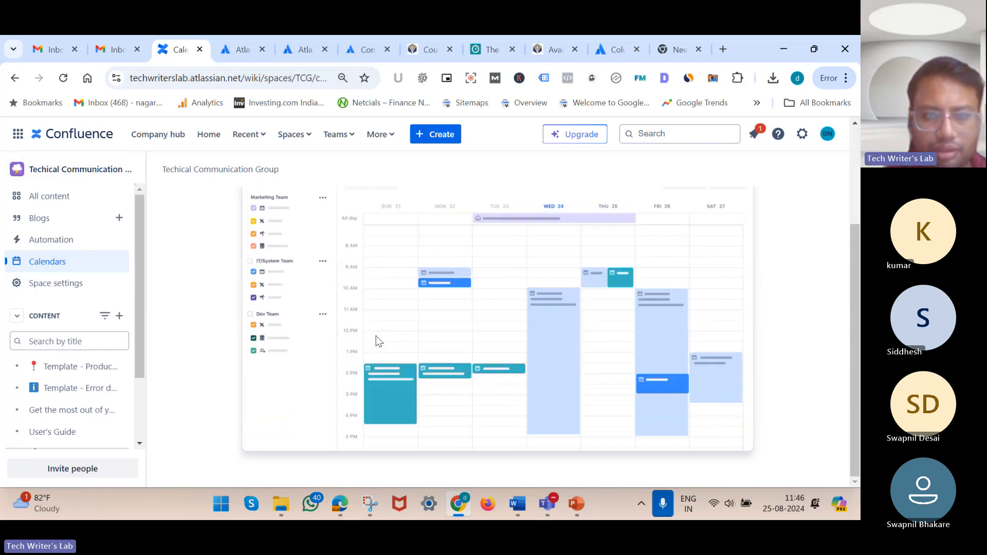
scroll(374, 266, "up", 3)
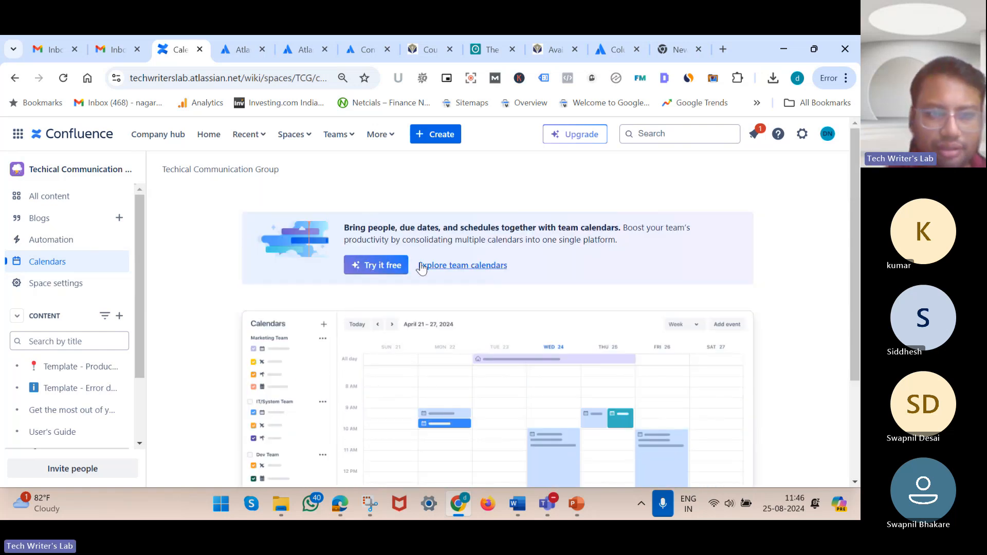
Examine the sample team calendar's weekly schedule and its Marketing, IT/System and Dev Team calendars
scroll(557, 337, "down", 3)
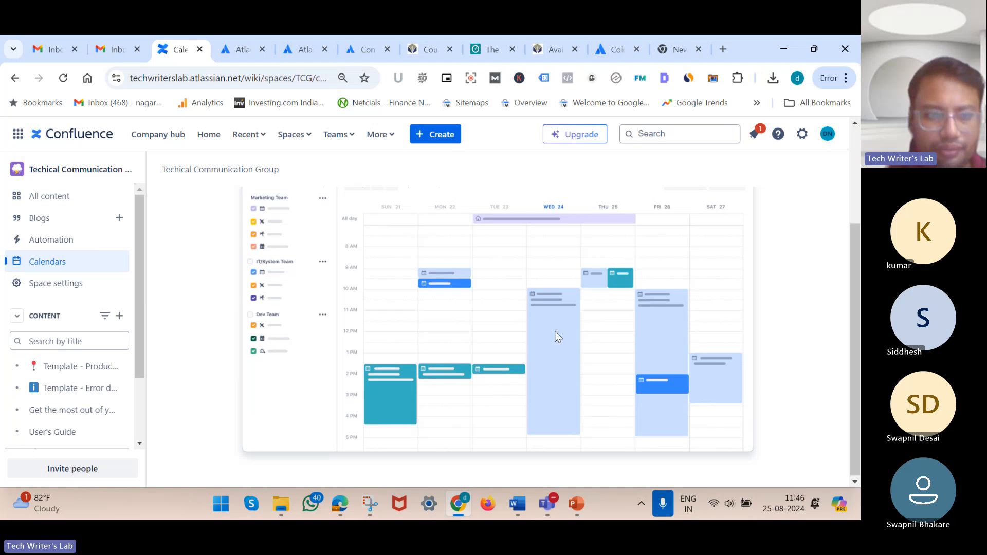
scroll(556, 337, "up", 3)
scroll(557, 337, "down", 3)
scroll(557, 336, "up", 4)
scroll(557, 337, "down", 2)
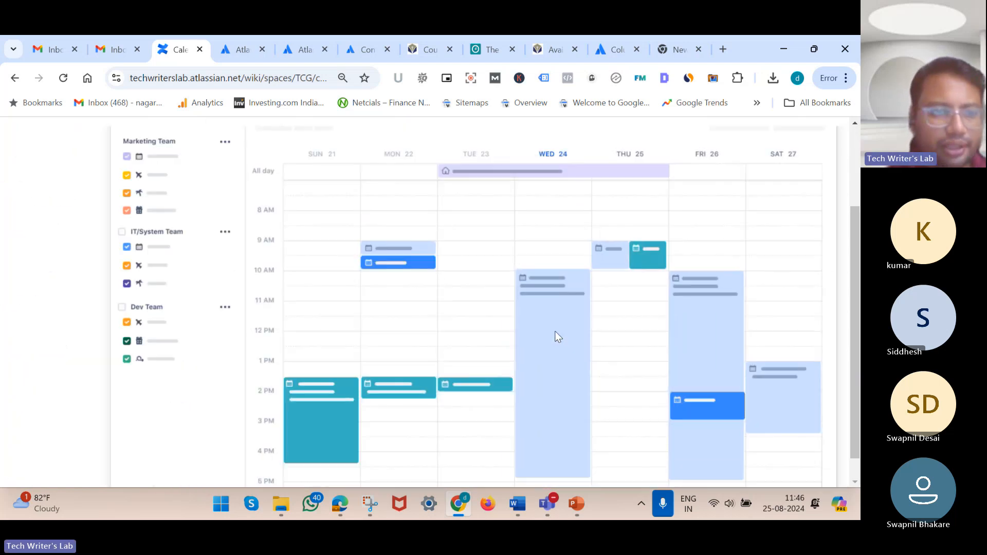
scroll(558, 336, "up", 1)
scroll(558, 337, "down", 2)
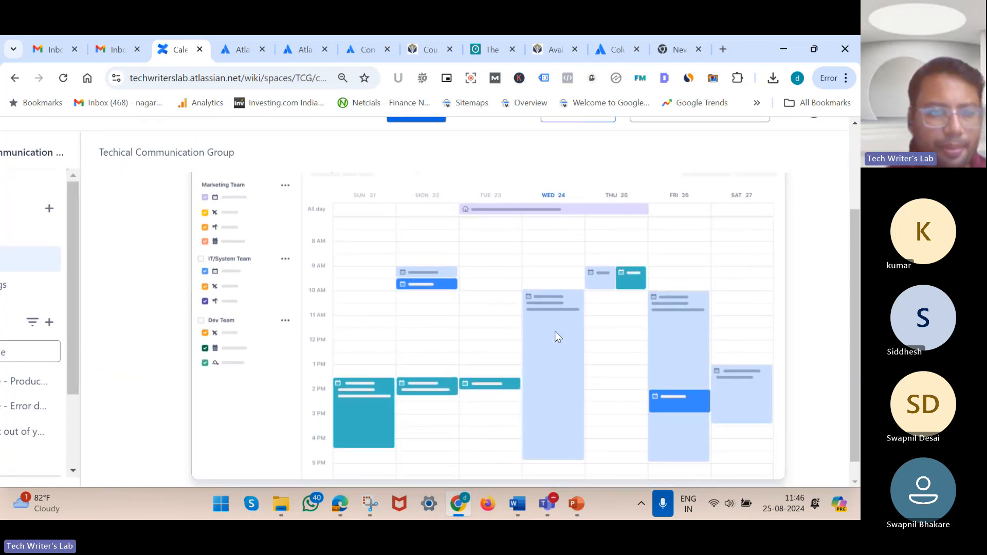
scroll(558, 337, "up", 1)
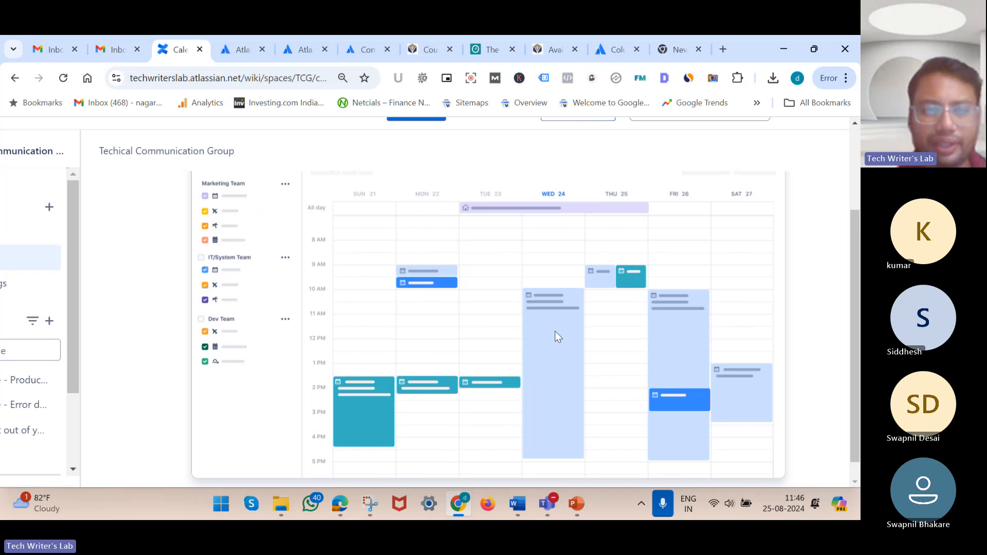
scroll(559, 338, "up", 3)
scroll(329, 277, "down", 1)
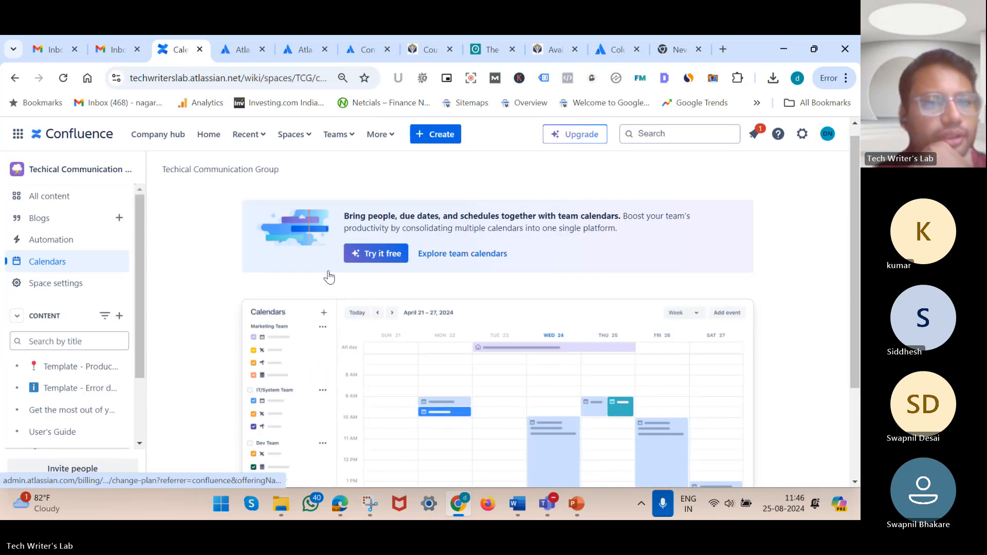
scroll(409, 345, "down", 2)
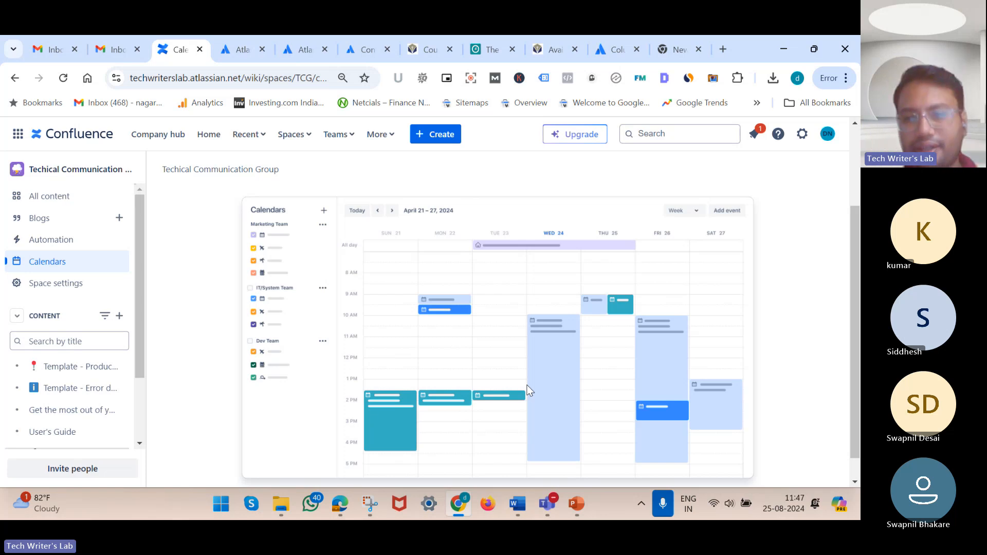
View September 2024 in the Windows calendar, collapse it, dismiss the Realtek Audio Console notification suggestion, and return to the Calendars page
left_click(803, 506)
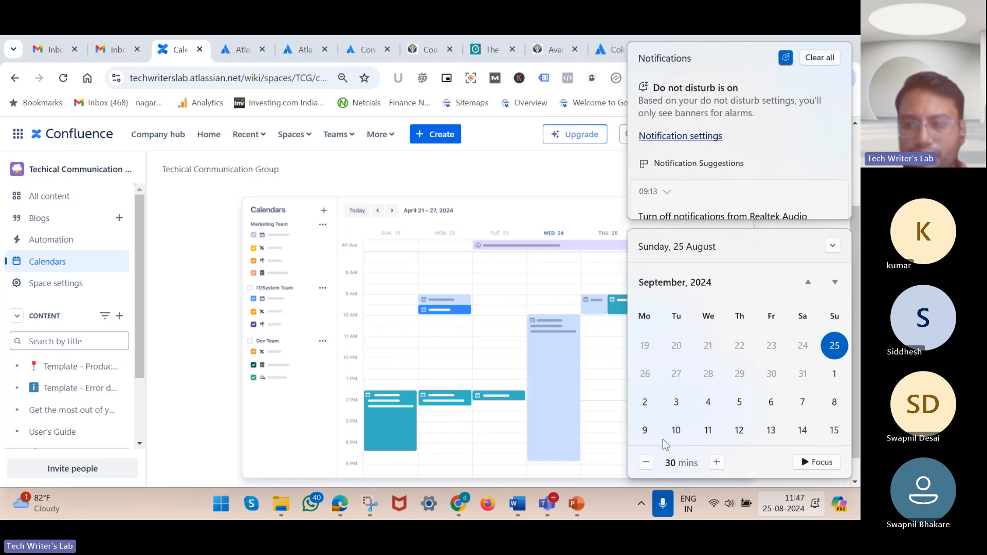
left_click(833, 247)
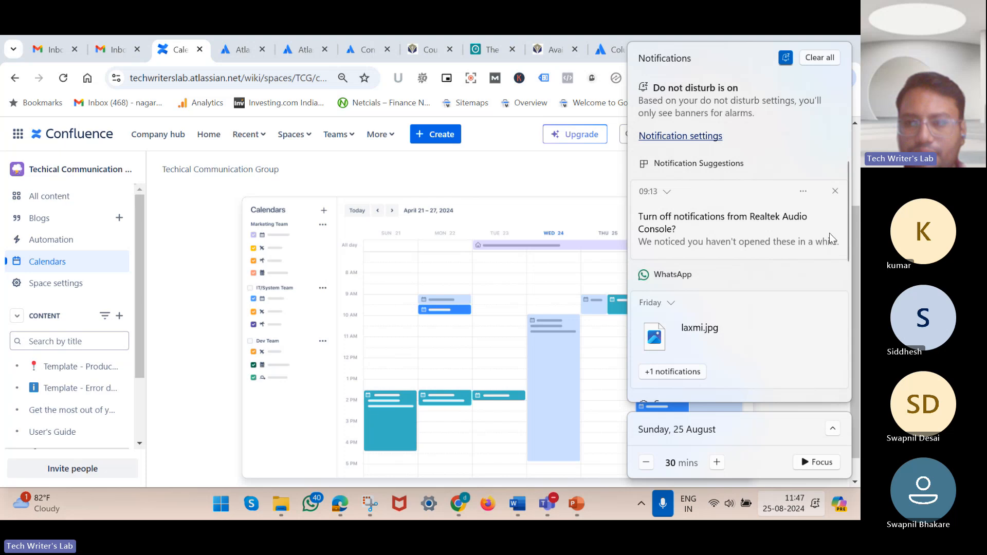
left_click(836, 191)
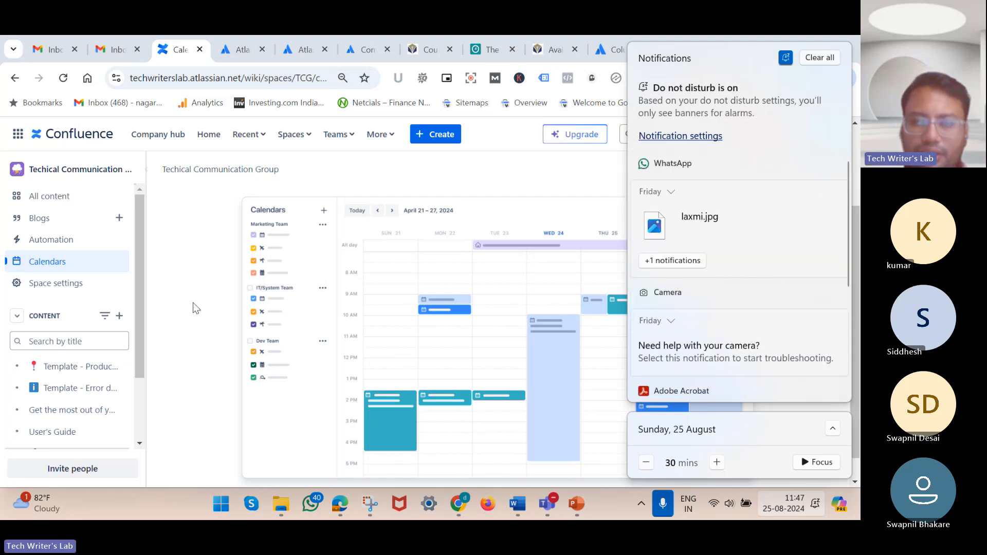
left_click(218, 313)
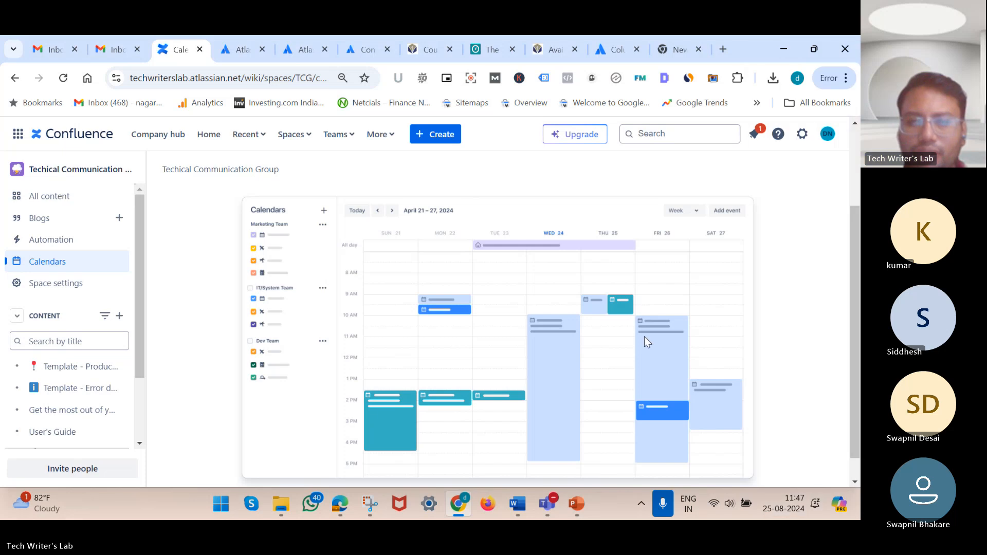
Review the team calendars introduction and the April 21–27, 2024 example week on the Calendars page
scroll(638, 337, "down", 1)
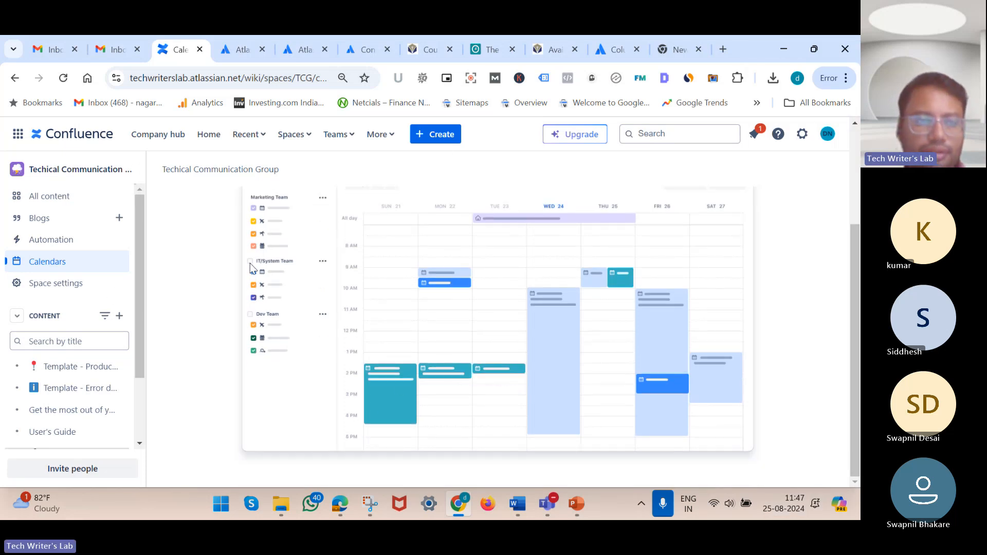
scroll(250, 267, "up", 3)
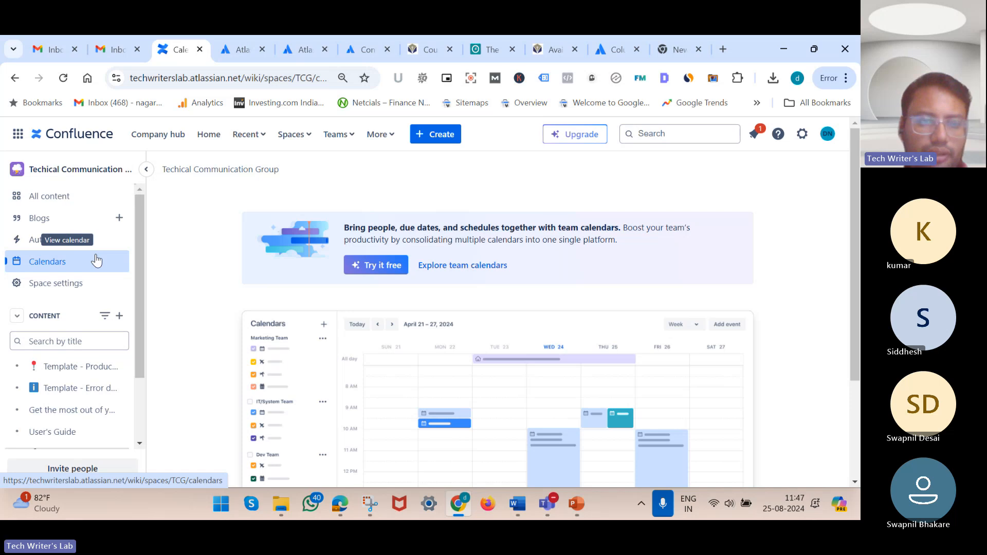
scroll(362, 325, "down", 3)
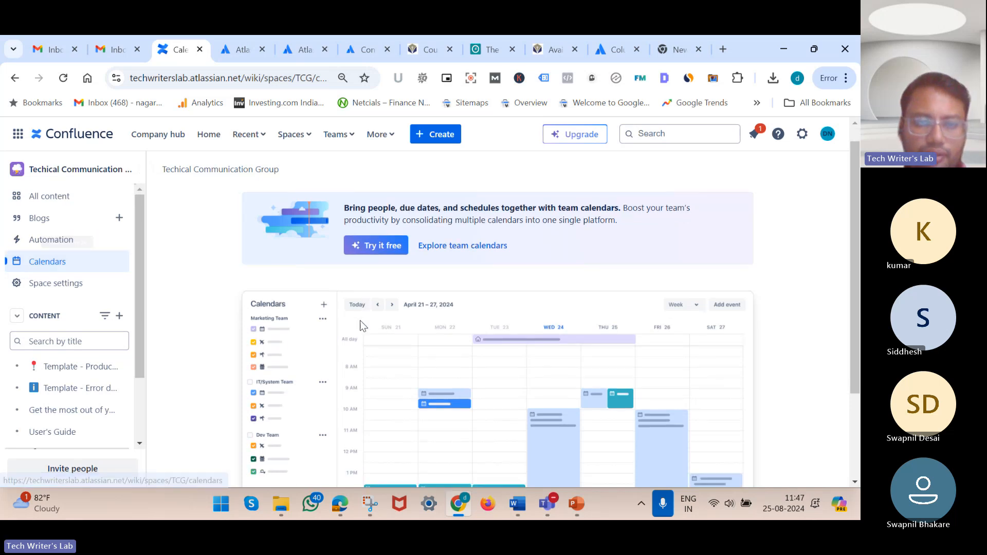
scroll(360, 323, "down", 1)
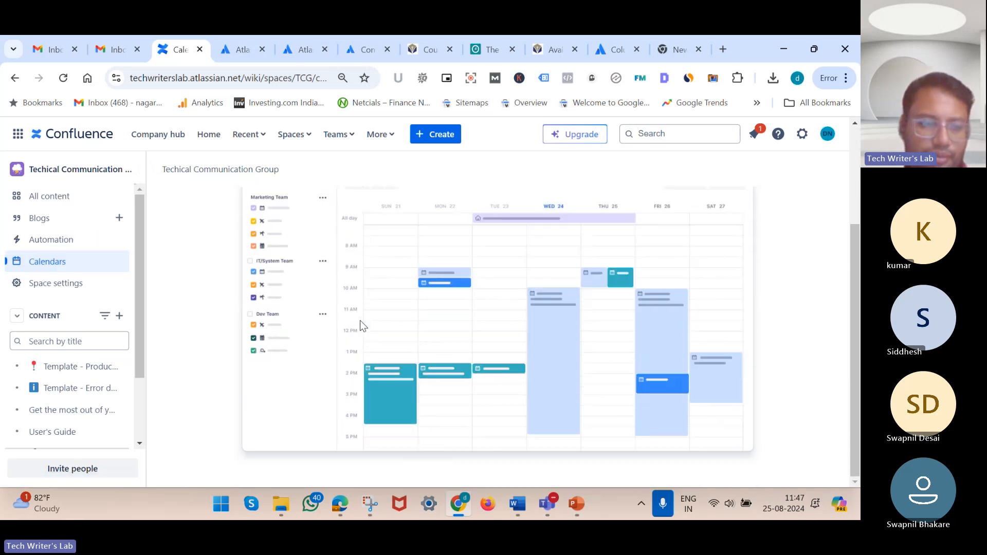
scroll(360, 324, "up", 4)
scroll(360, 324, "down", 3)
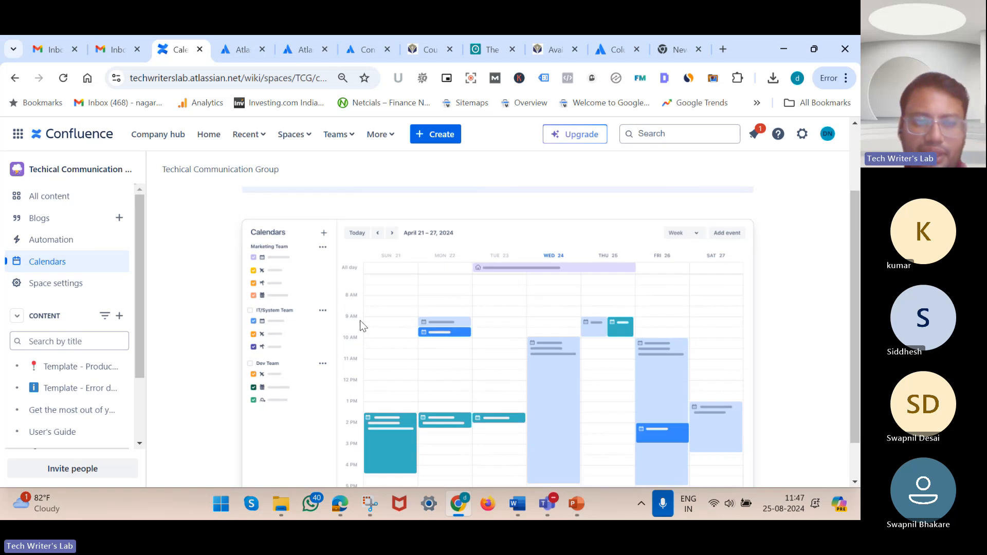
Examine the Marketing, IT/System and Dev Team calendars in the example week up close, and open the Techical Communication Group space overview
scroll(361, 321, "down", 1)
scroll(360, 321, "up", 5)
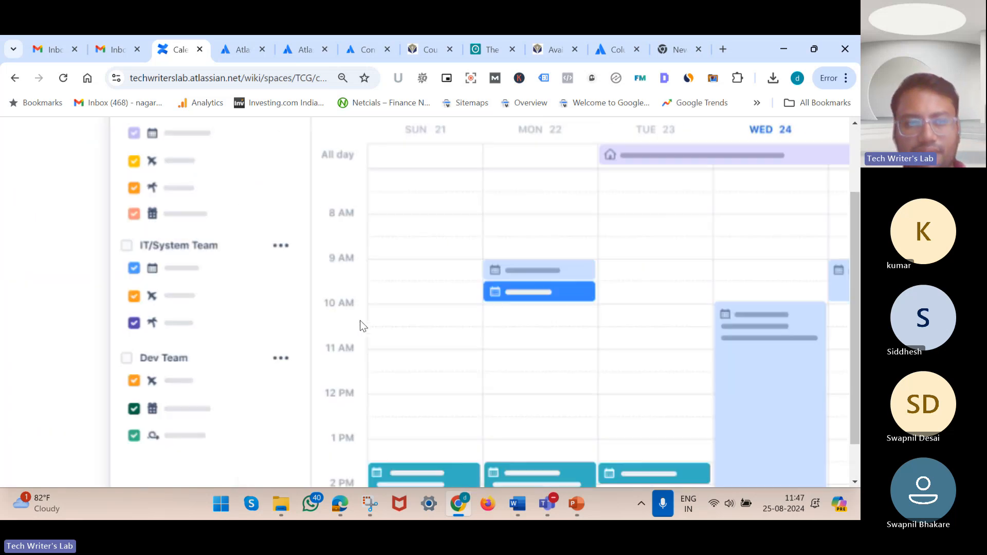
scroll(360, 321, "up", 1)
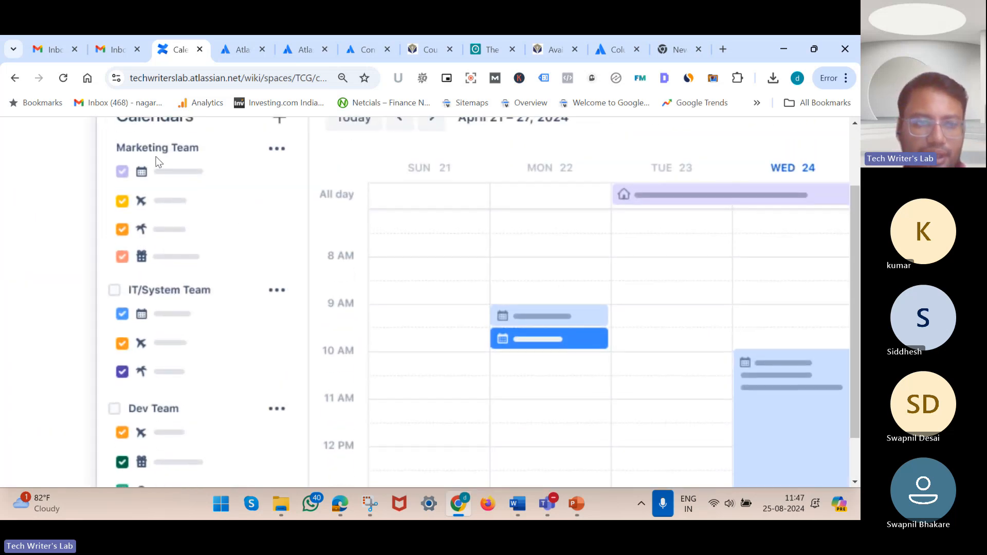
scroll(192, 445, "down", 5)
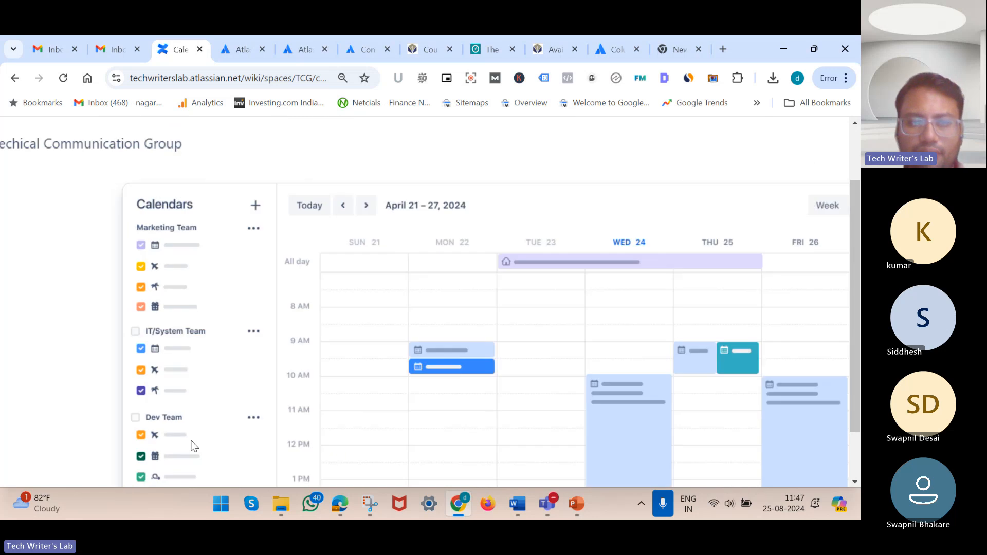
scroll(489, 379, "down", 1)
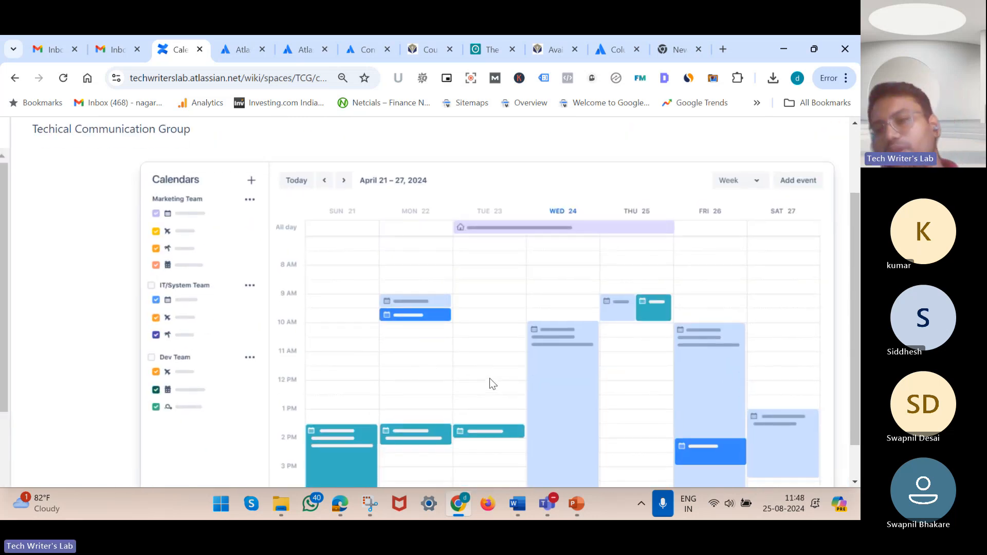
scroll(489, 378, "down", 2)
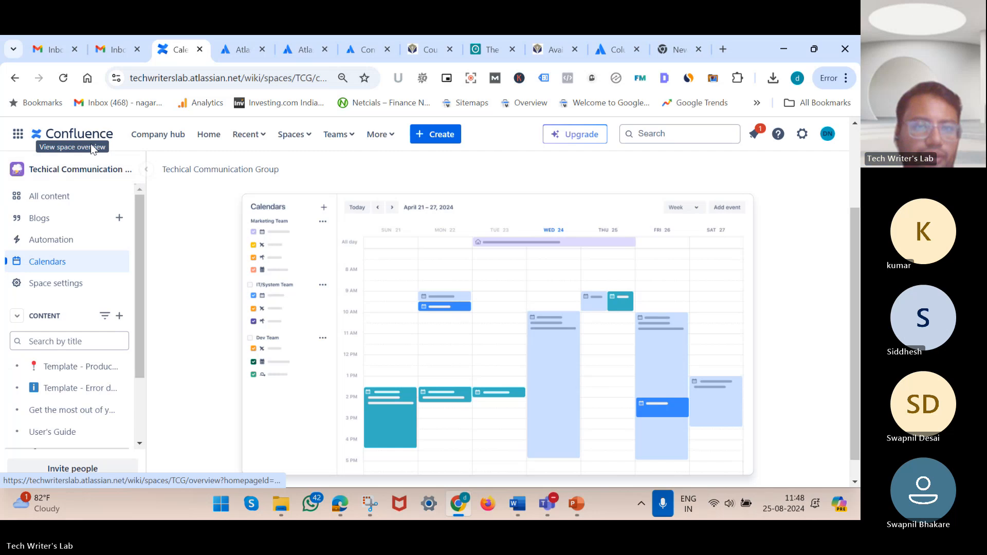
left_click(74, 173)
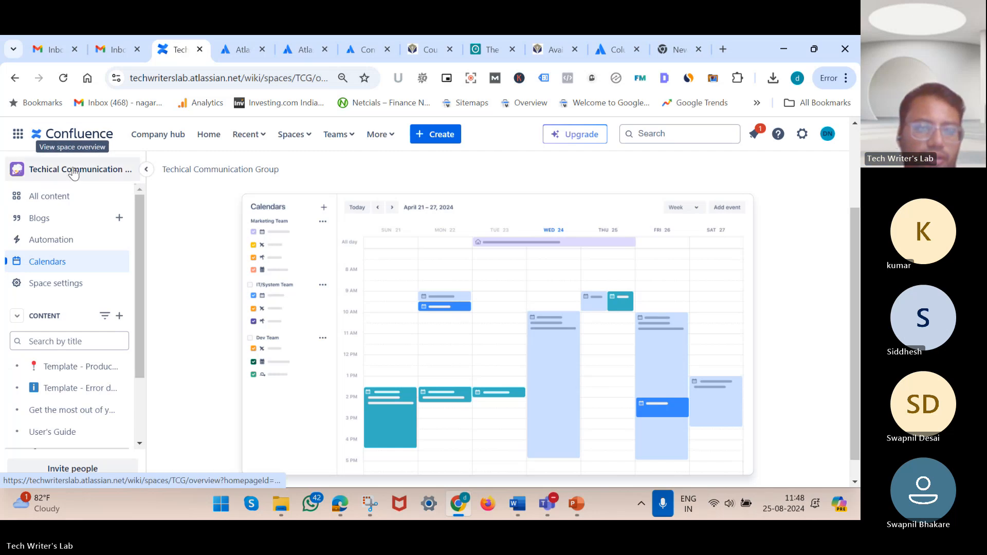
Switch to the Confluence presentation in PowerPoint and start the slide show from the current slide, advancing to the Team Calendar slide
left_click(579, 505)
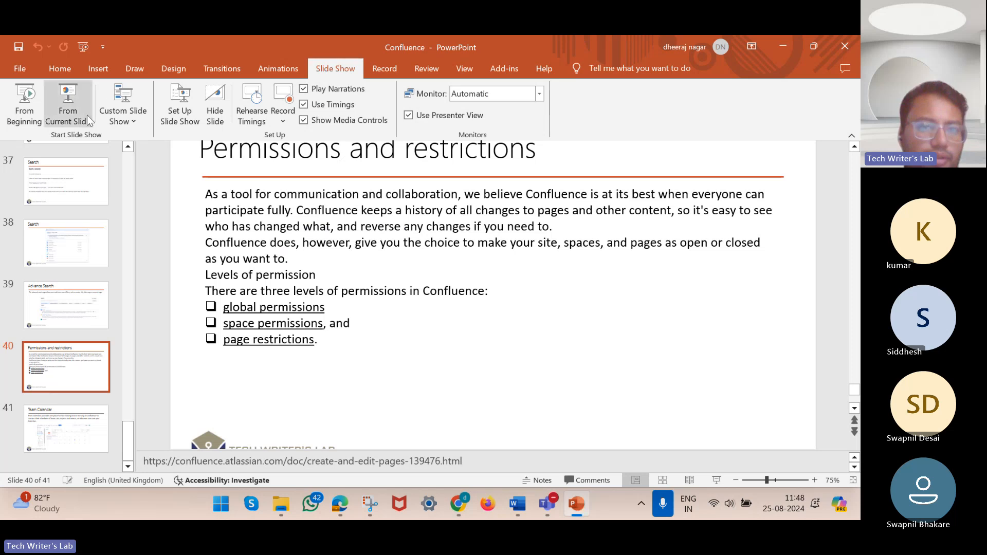
left_click(69, 109)
key("Right")
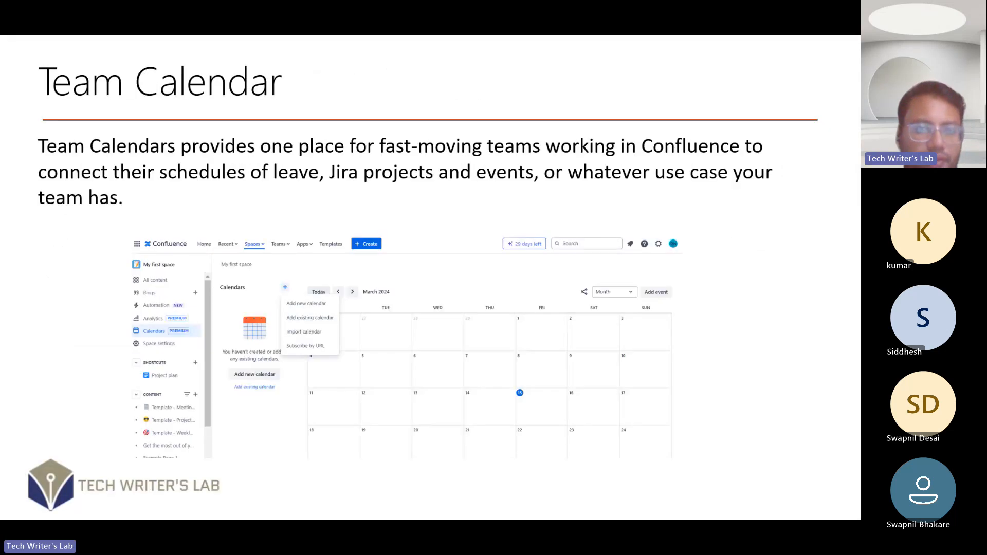
Go back from the Team Calendar slide to review the Search slides, including the Start a search instructions
key("Right")
key("Left")
key("Left")
key("Left")
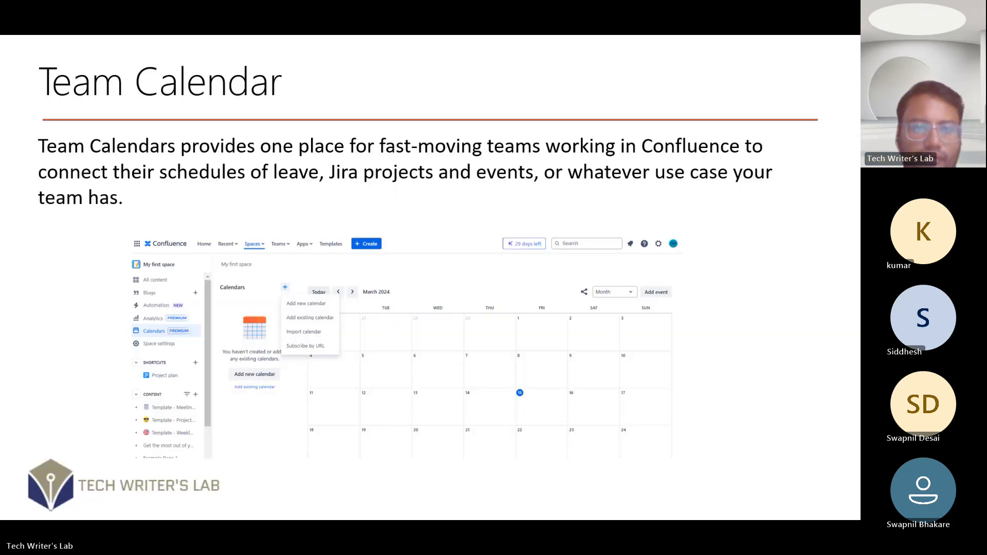
key("Left")
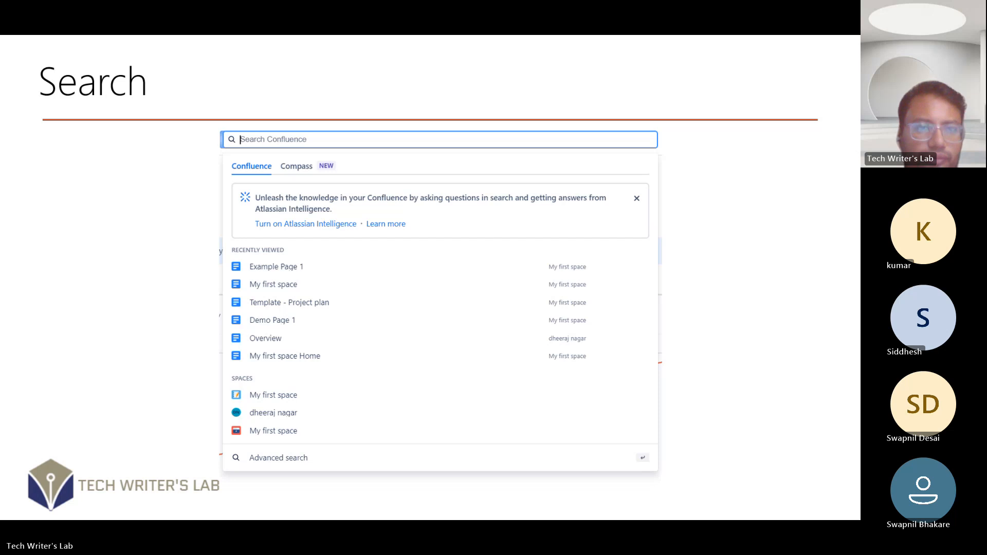
key("Left")
key("Left")
key("Right")
key("Right")
key("Right")
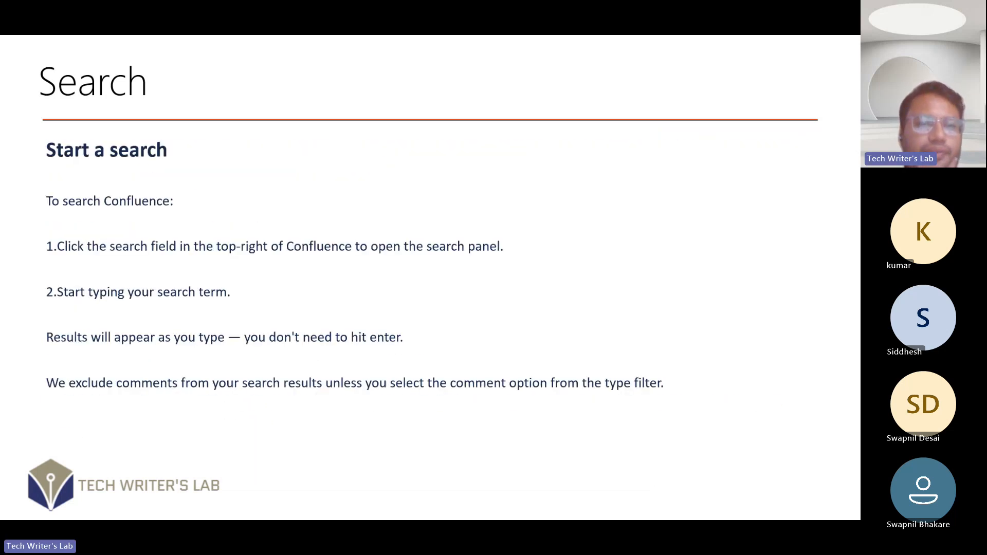
Go back to the Analytics slide and advance to the Your Profile and Settings slide
key("Left")
key("Left")
key("Left")
key("Left")
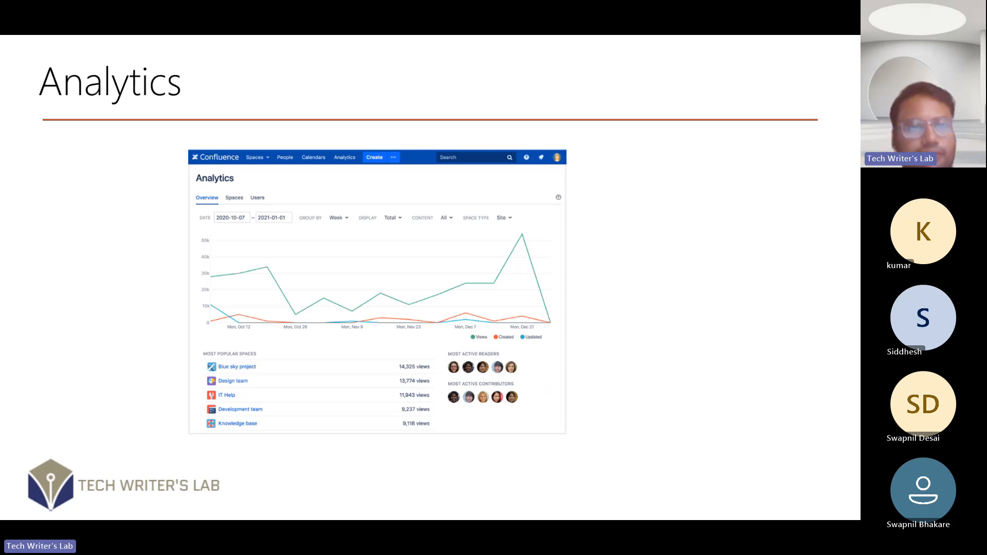
key("Right")
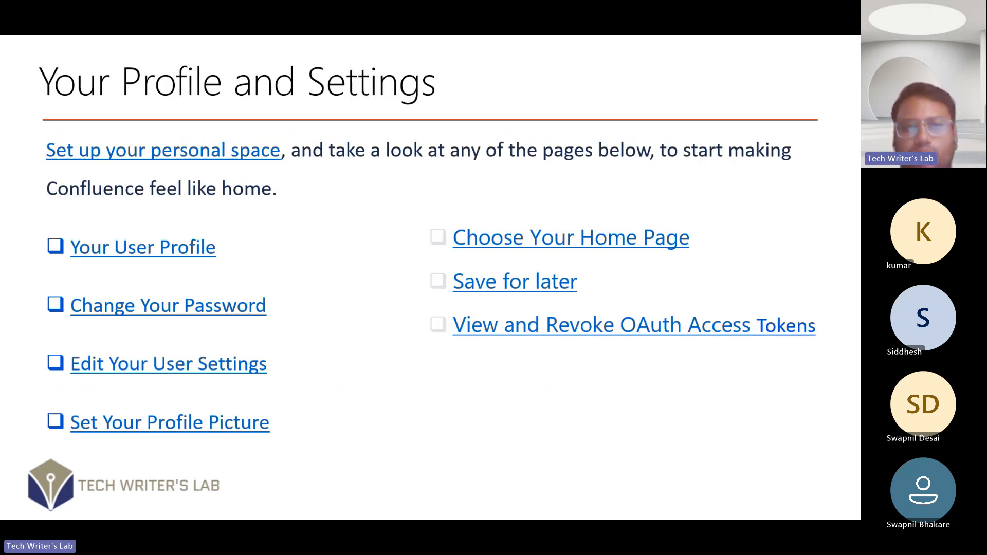